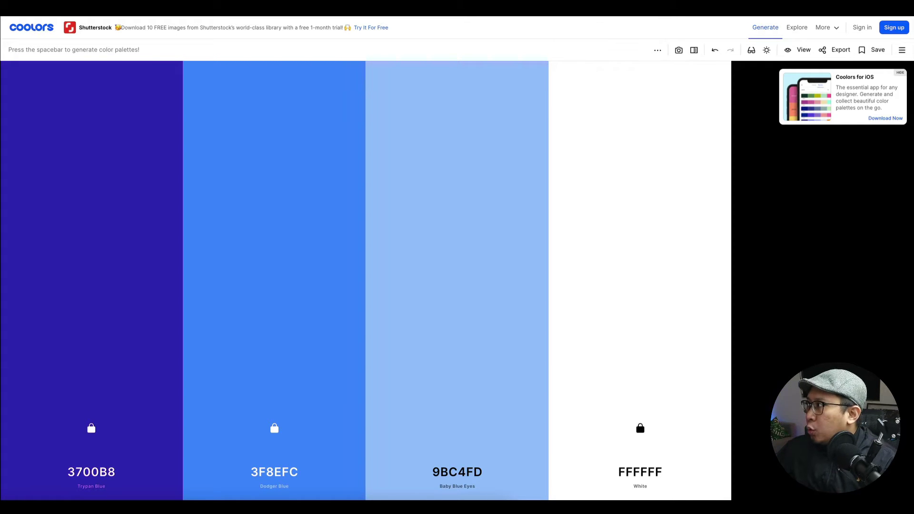
# Search Google for "font pairing" in a new browser tab.
pyautogui.hotkey('ctrl', 't')
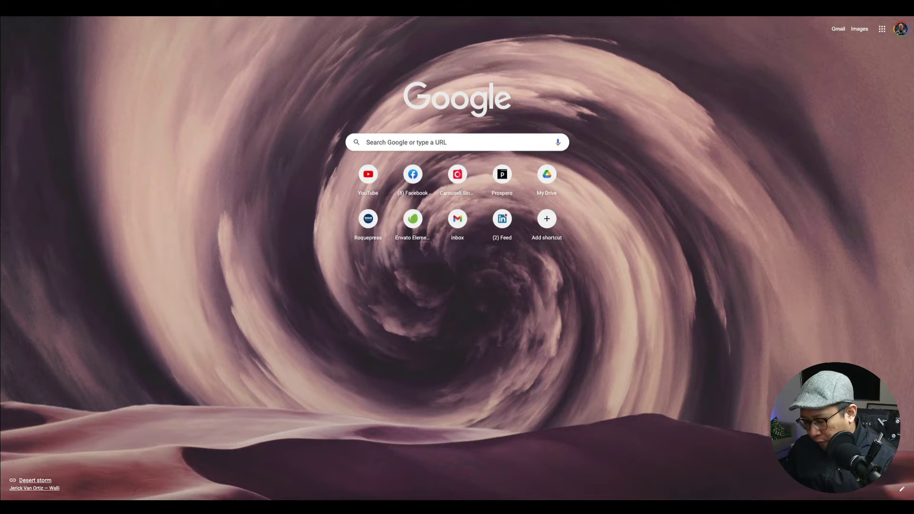
pyautogui.write('font pair')
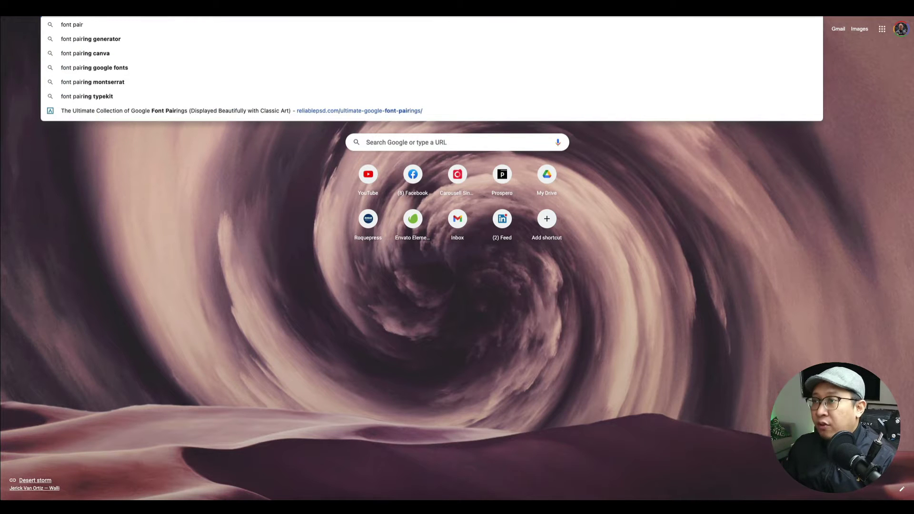
pyautogui.write('ing')
pyautogui.press('Return')
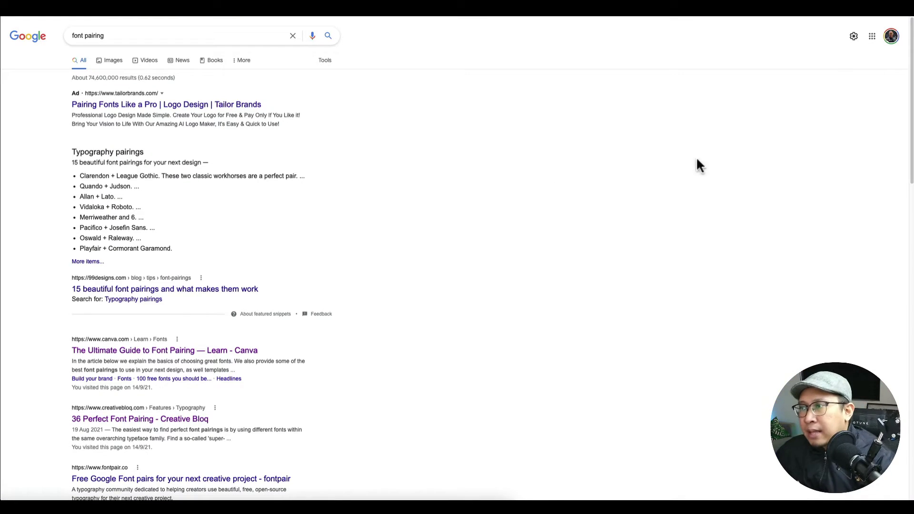
# Look through the font pairing search results and open the fontpair website from them.
pyautogui.scroll(-1, 350, 258)
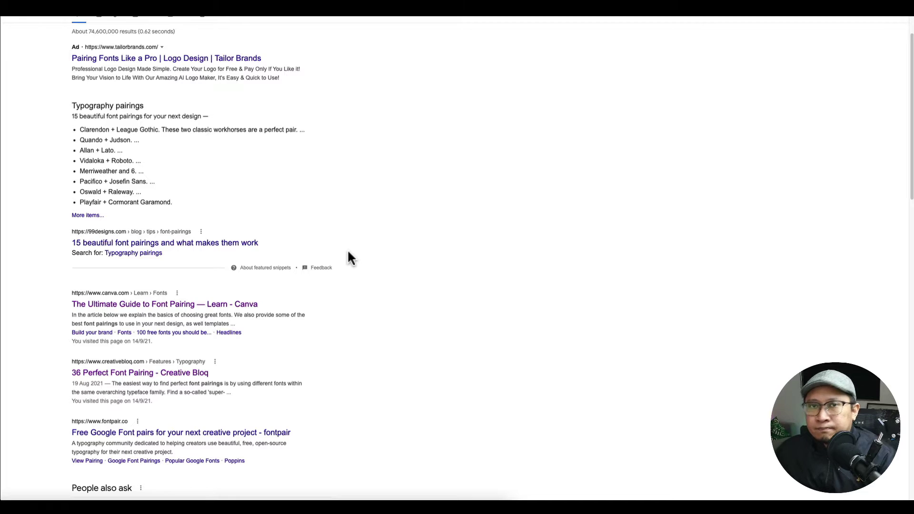
pyautogui.scroll(-1, 347, 249)
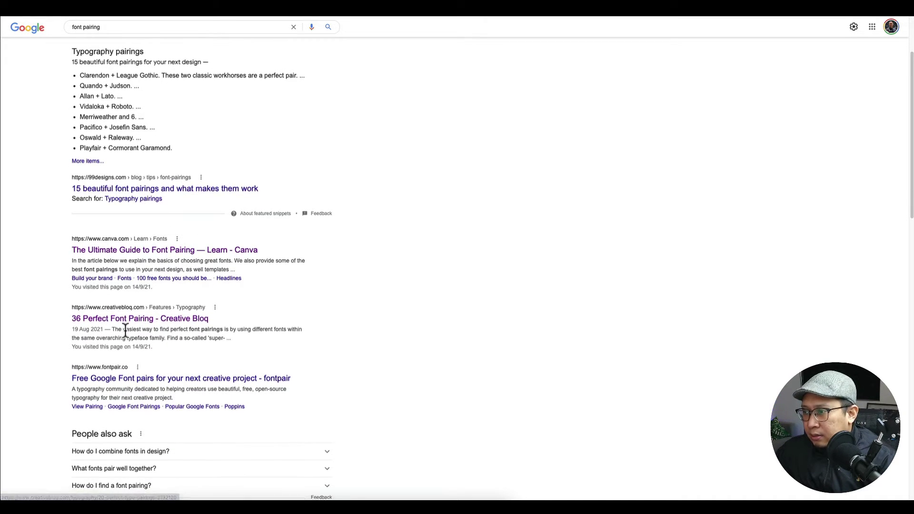
pyautogui.scroll(-1, 124, 296)
pyautogui.scroll(-1, 132, 308)
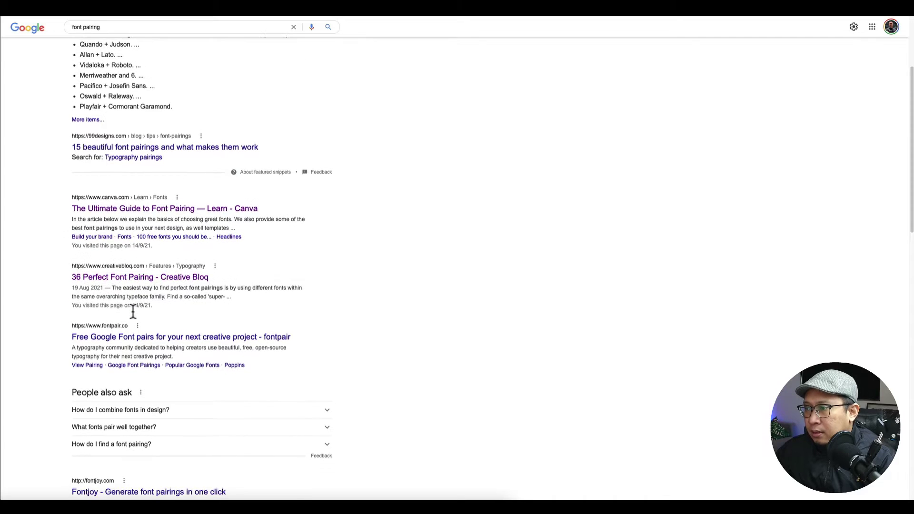
pyautogui.click(109, 333)
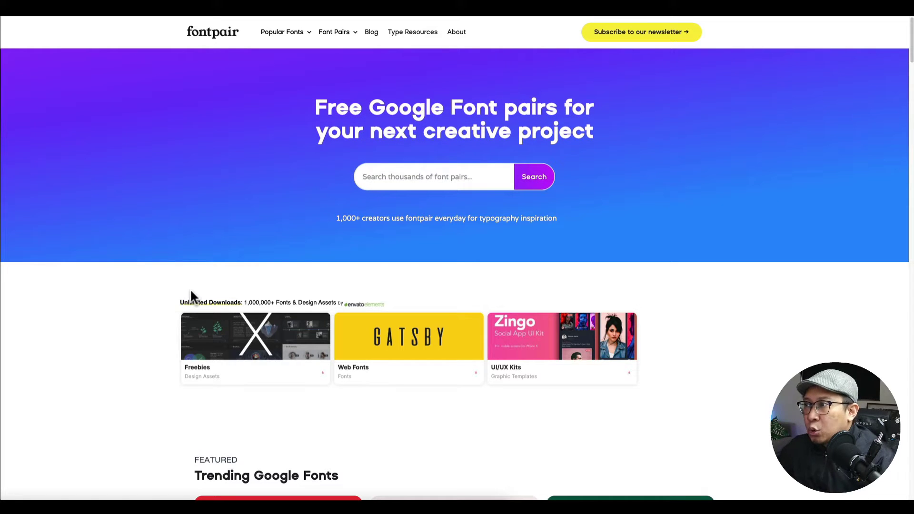
# Open the full list of trending Google fonts and examine the Anton and Old Standard TT cards.
pyautogui.scroll(-5, 190, 295)
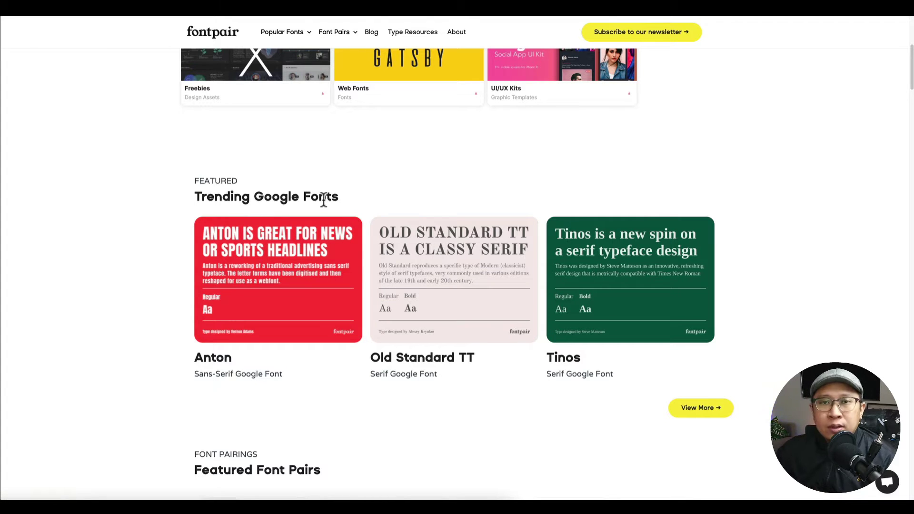
pyautogui.click(708, 412)
pyautogui.scroll(-1, 609, 229)
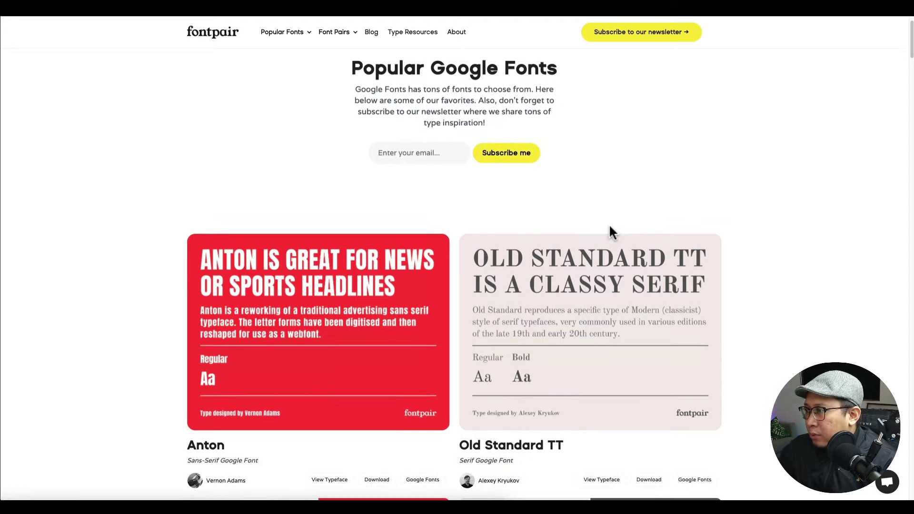
pyautogui.scroll(-3, 609, 231)
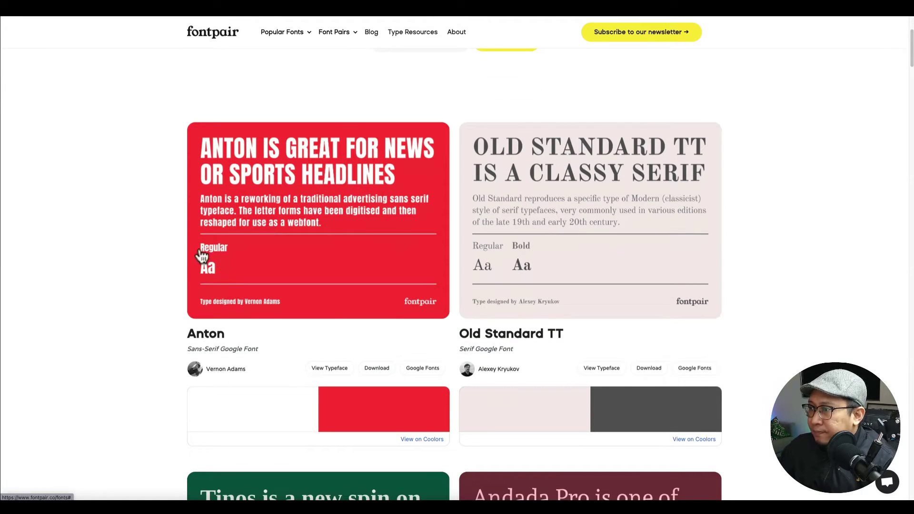
pyautogui.doubleClick(209, 348)
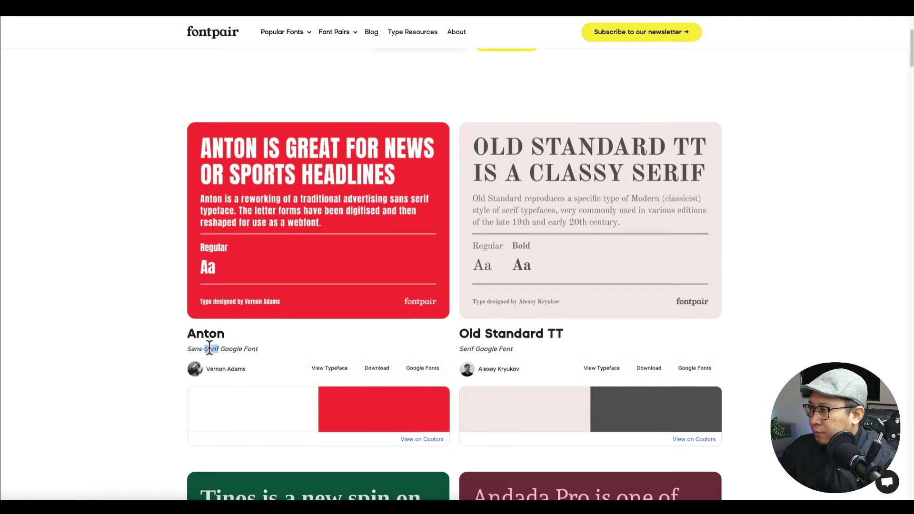
pyautogui.scroll(-3, 208, 347)
pyautogui.scroll(4, 208, 350)
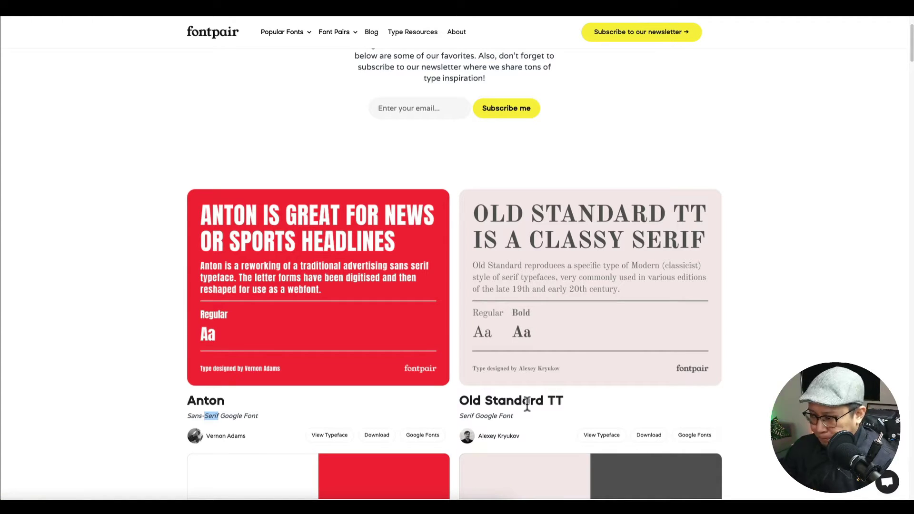
pyautogui.scroll(-3, 548, 399)
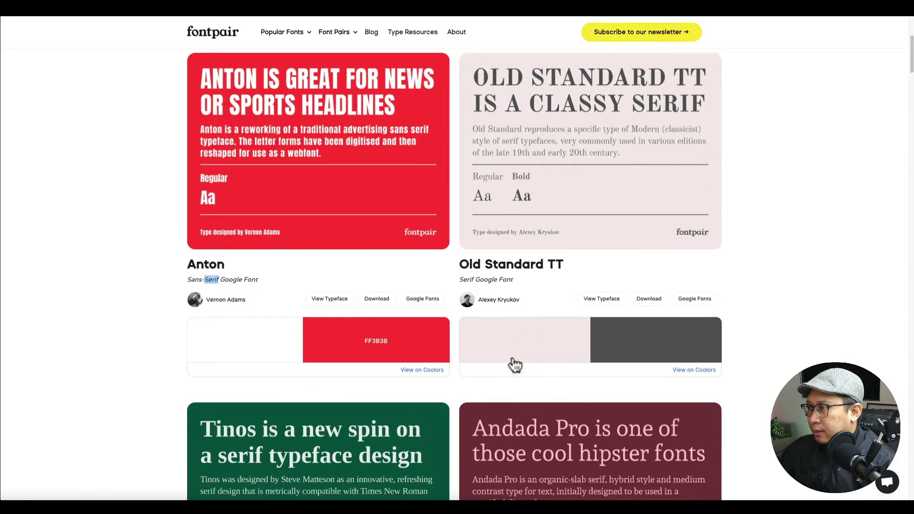
# Browse the popular Google fonts as far as Big Shoulders Text, view its card enlarged, and close the preview.
pyautogui.scroll(-3, 540, 359)
pyautogui.scroll(-1, 543, 356)
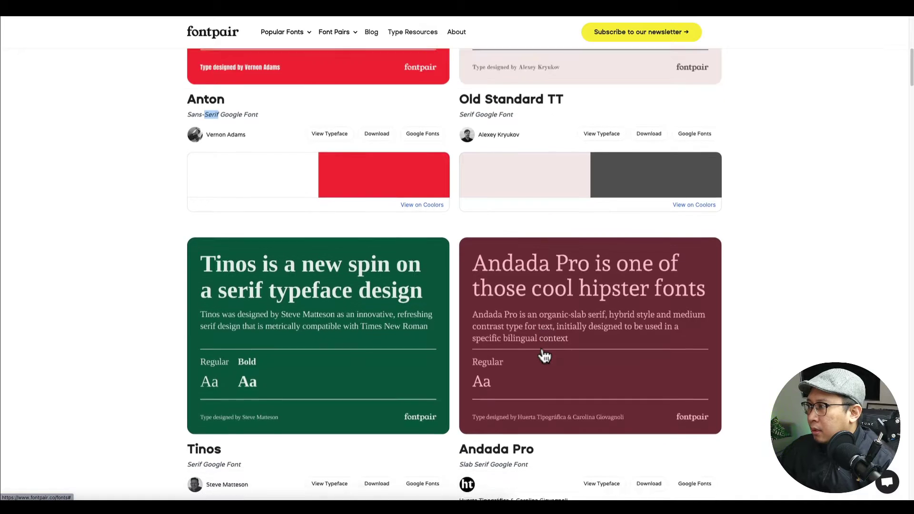
pyautogui.scroll(-7, 312, 299)
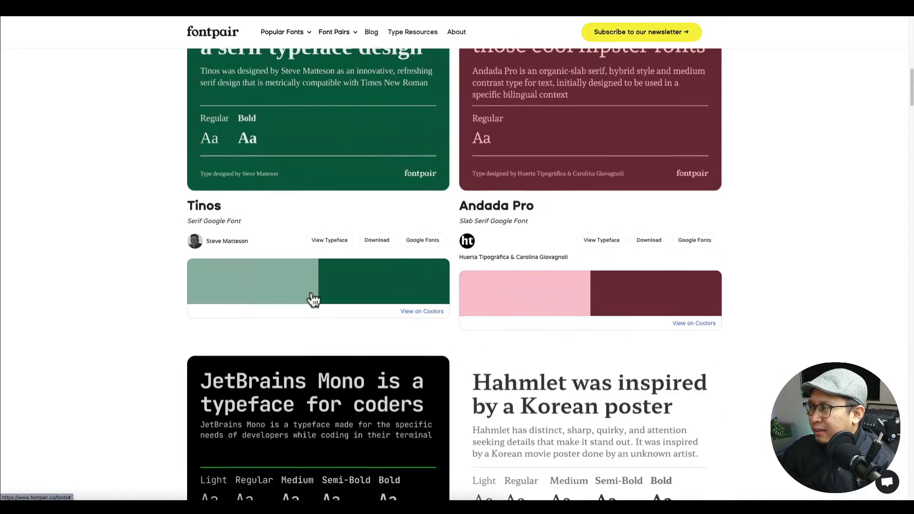
pyautogui.scroll(-13, 264, 283)
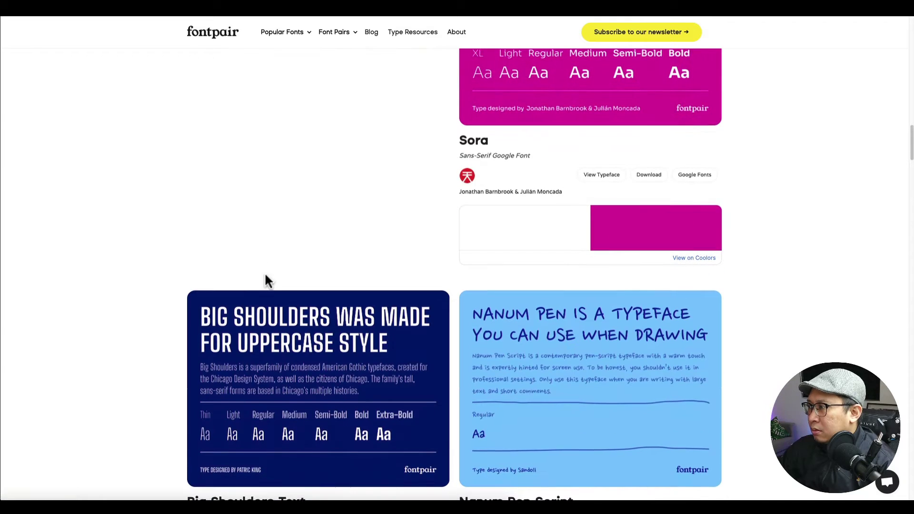
pyautogui.scroll(-1, 276, 376)
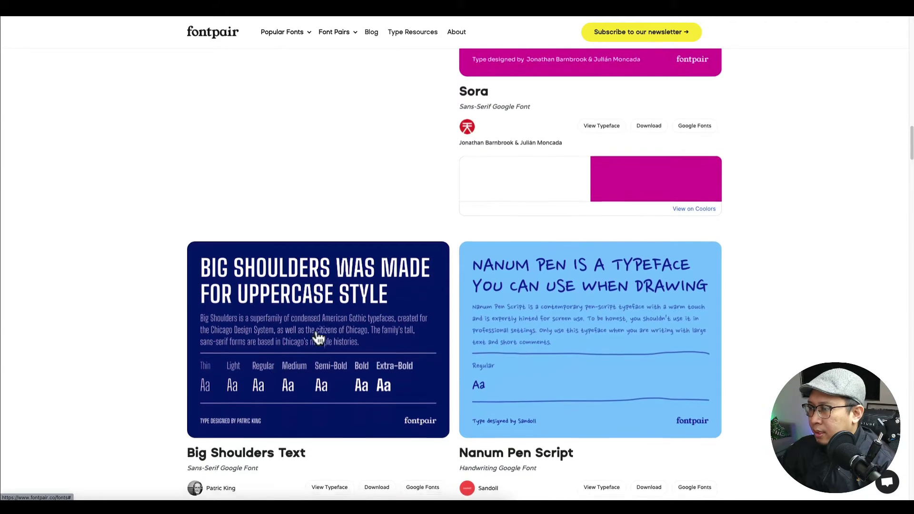
pyautogui.scroll(-1, 274, 381)
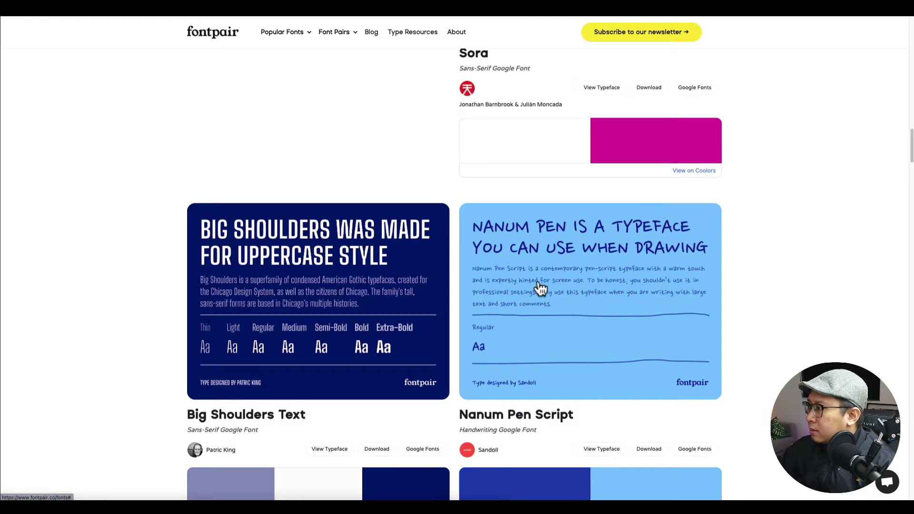
pyautogui.scroll(-1, 264, 294)
pyautogui.scroll(-6, 265, 295)
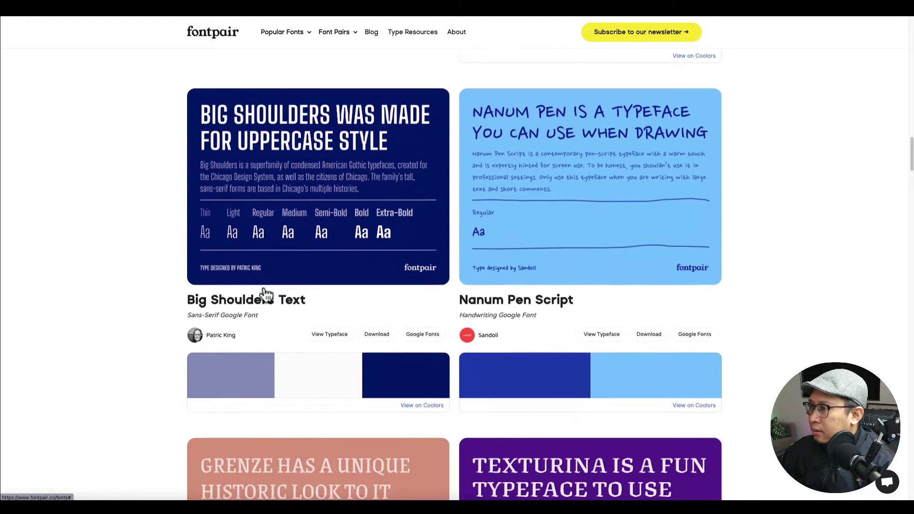
pyautogui.scroll(4, 265, 294)
pyautogui.click(304, 204)
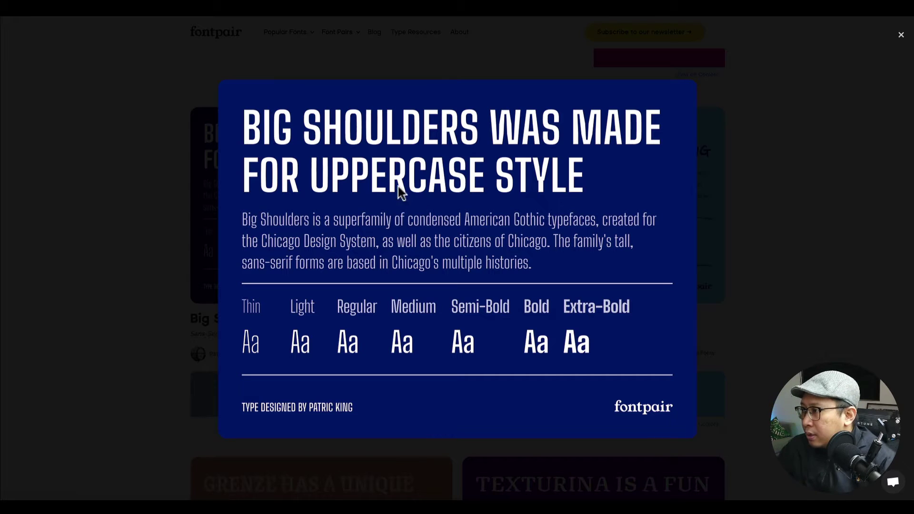
pyautogui.click(141, 326)
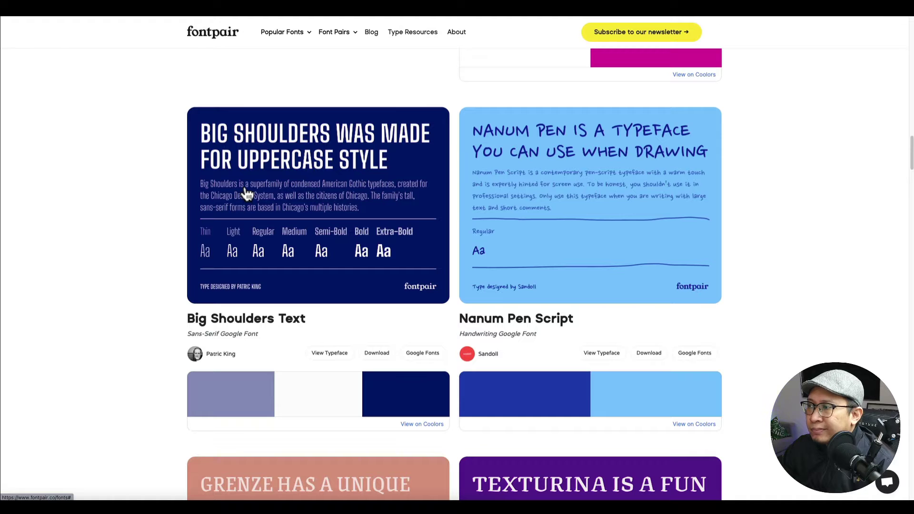
# Compare the Epilogue font card with the Big Shoulders Text card in the popular fonts list.
pyautogui.scroll(-12, 301, 263)
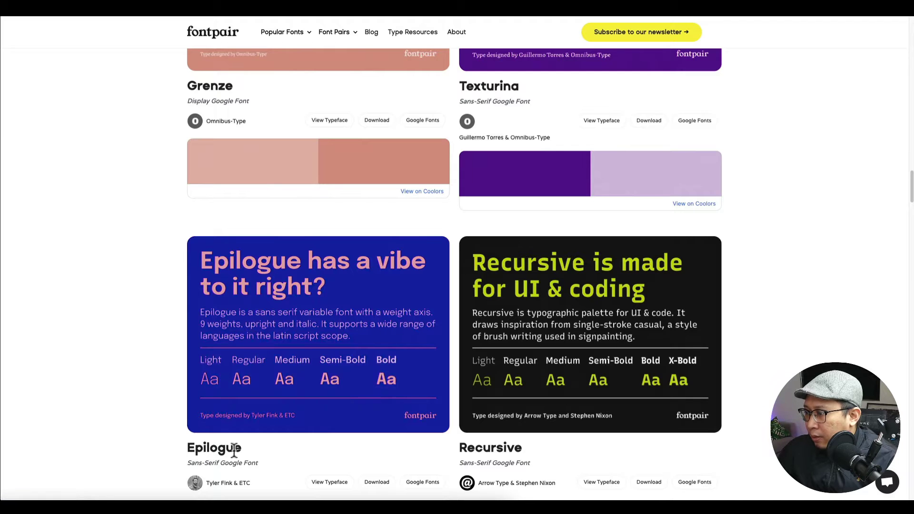
pyautogui.scroll(1, 231, 450)
pyautogui.scroll(10, 232, 449)
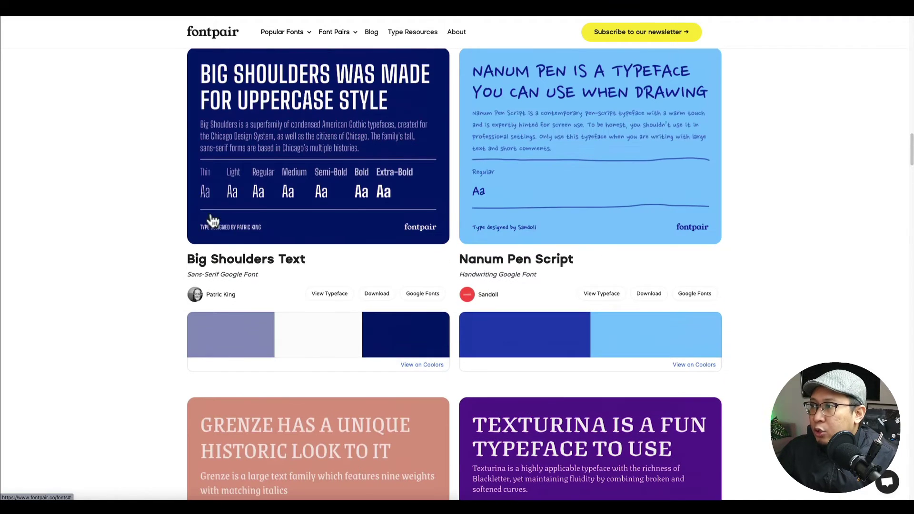
pyautogui.scroll(-13, 272, 281)
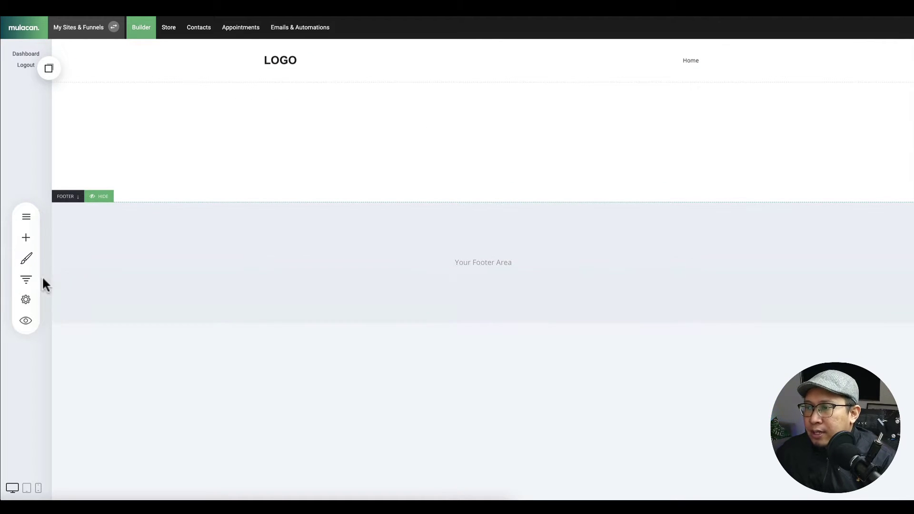
# Switch to the mulacan website builder, view the text styles in the global styling settings, and return to the styling overview.
pyautogui.click(26, 258)
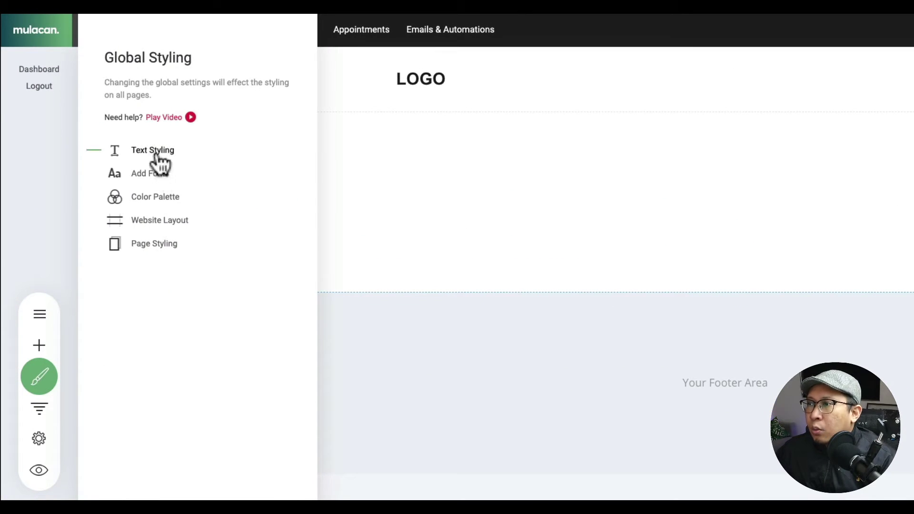
pyautogui.click(157, 155)
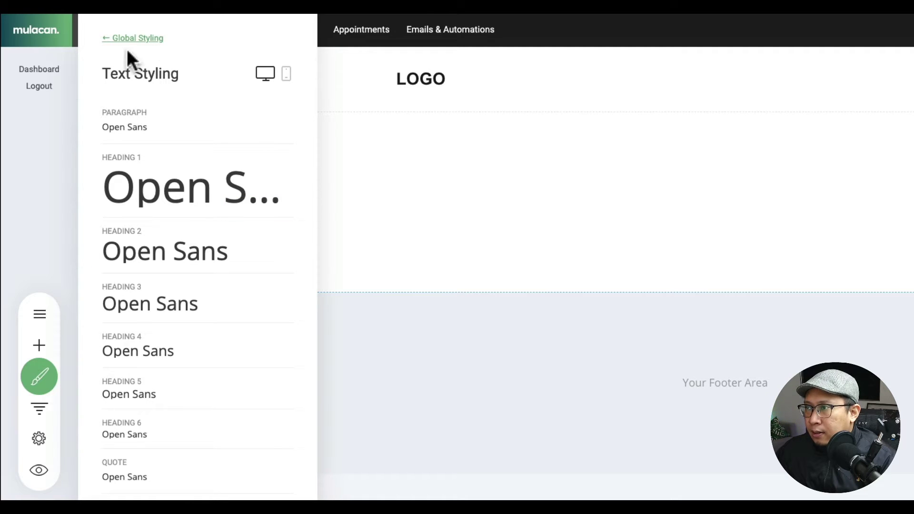
pyautogui.click(137, 38)
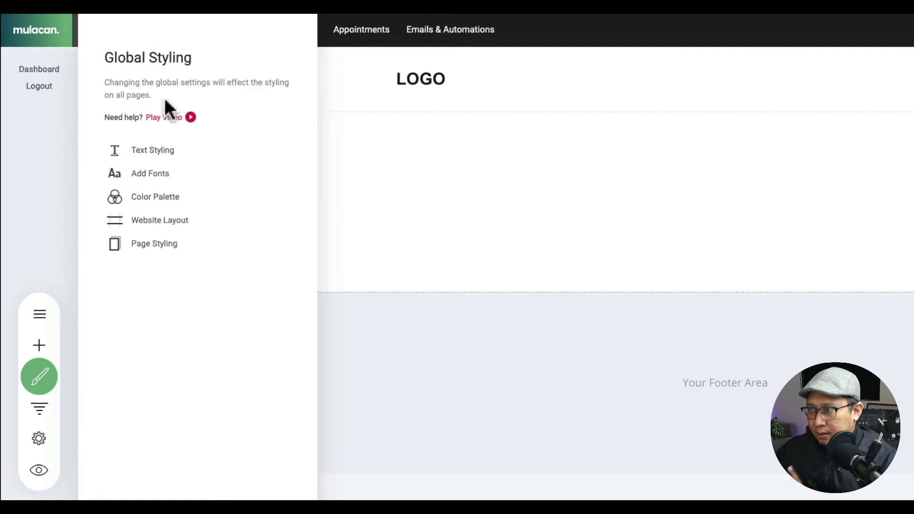
# Find the Epilogue font by searching for "epil" and add its regular weight to the website's fonts.
pyautogui.click(160, 175)
pyautogui.click(179, 138)
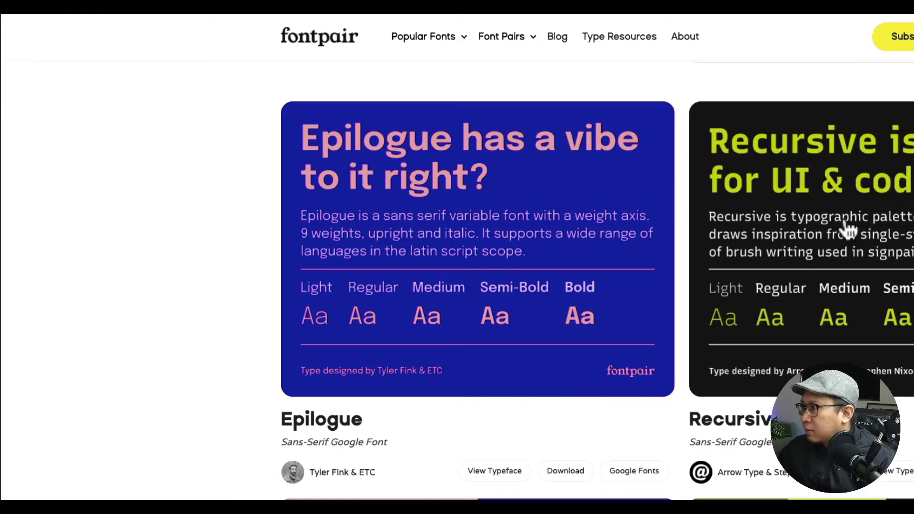
pyautogui.scroll(15, 755, 262)
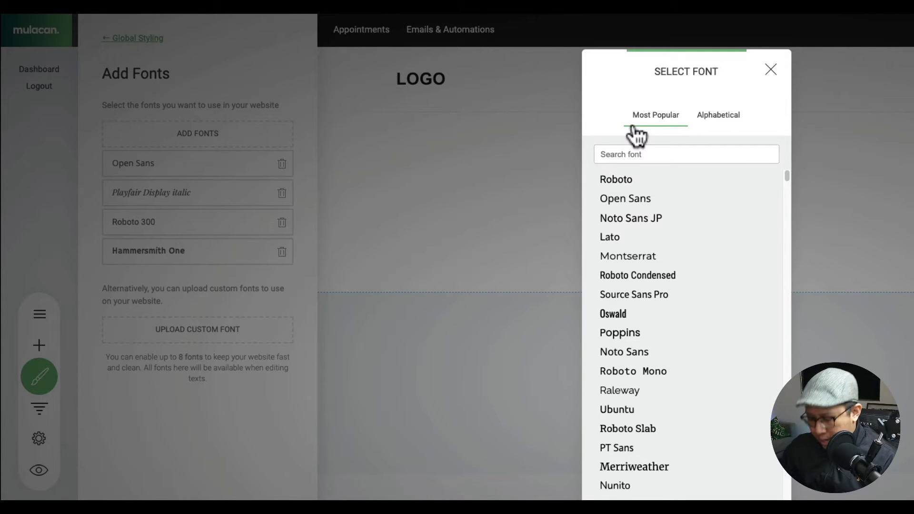
pyautogui.write('epil')
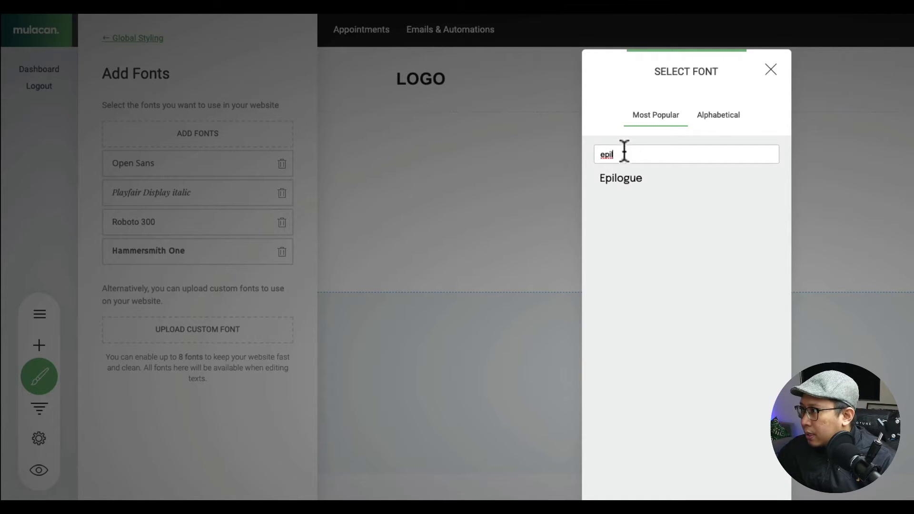
pyautogui.click(638, 177)
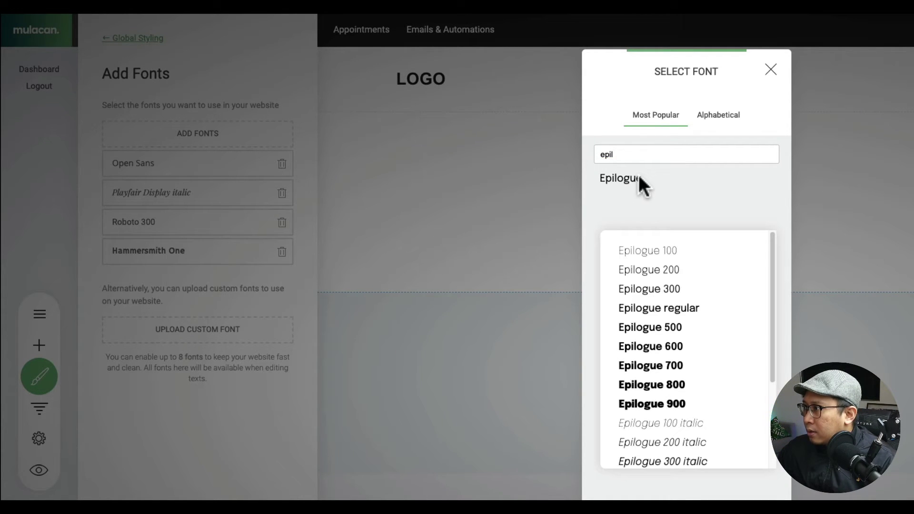
pyautogui.click(678, 311)
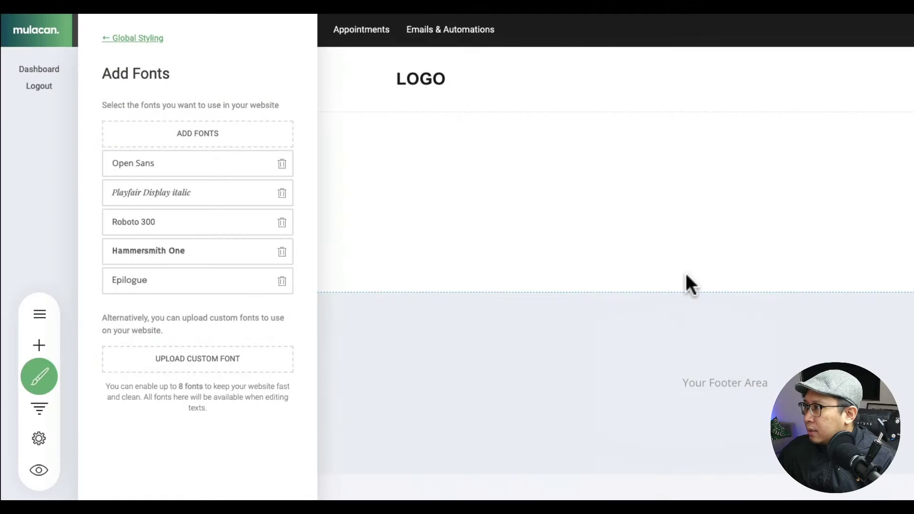
# Find the Big Shoulders fonts by searching for "big", add Big Shoulders Text 800 to the website's fonts, and confirm the global styling.
pyautogui.click(228, 136)
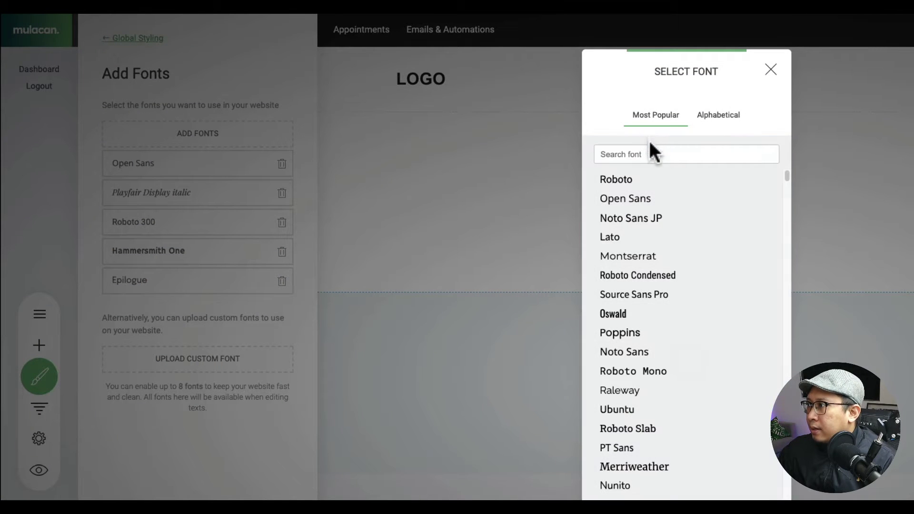
pyautogui.click(650, 154)
pyautogui.write('big')
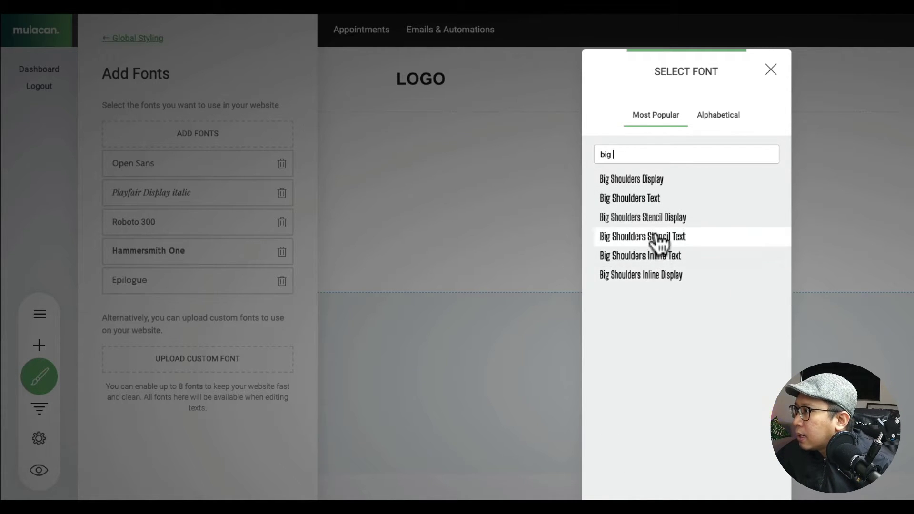
pyautogui.click(663, 200)
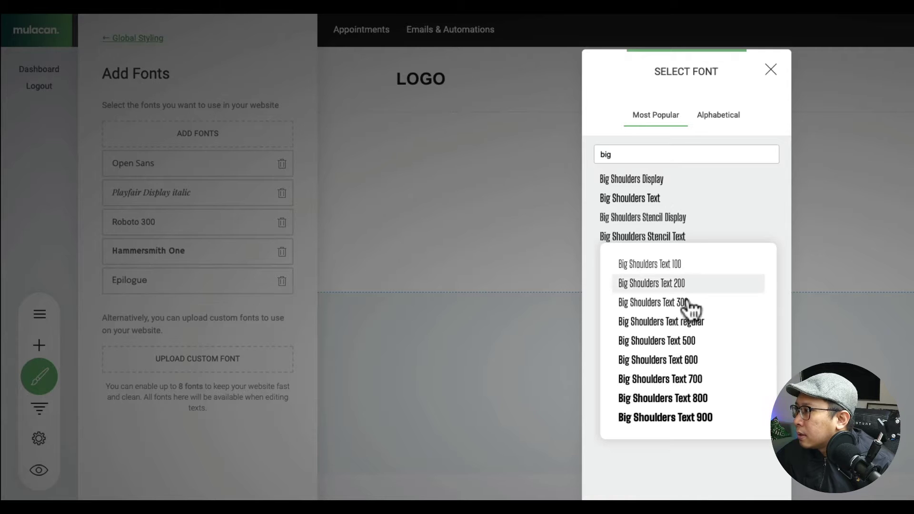
pyautogui.click(696, 402)
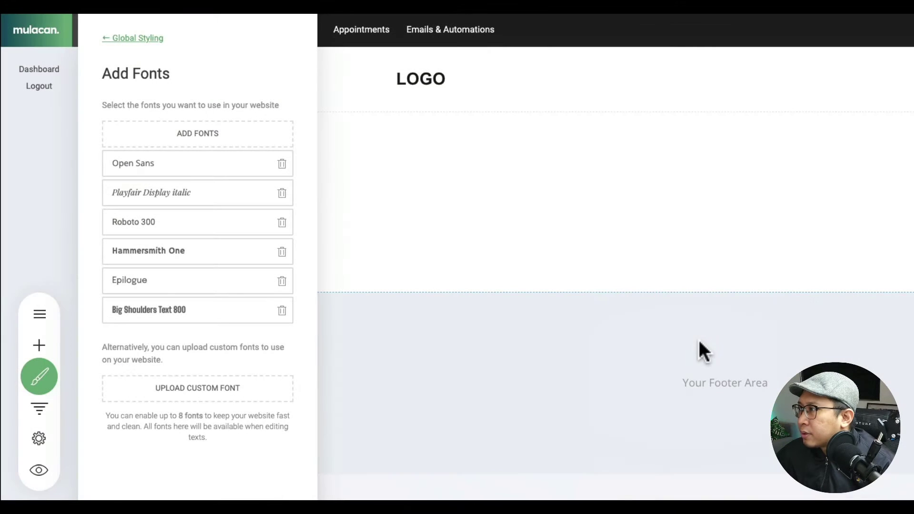
pyautogui.click(374, 497)
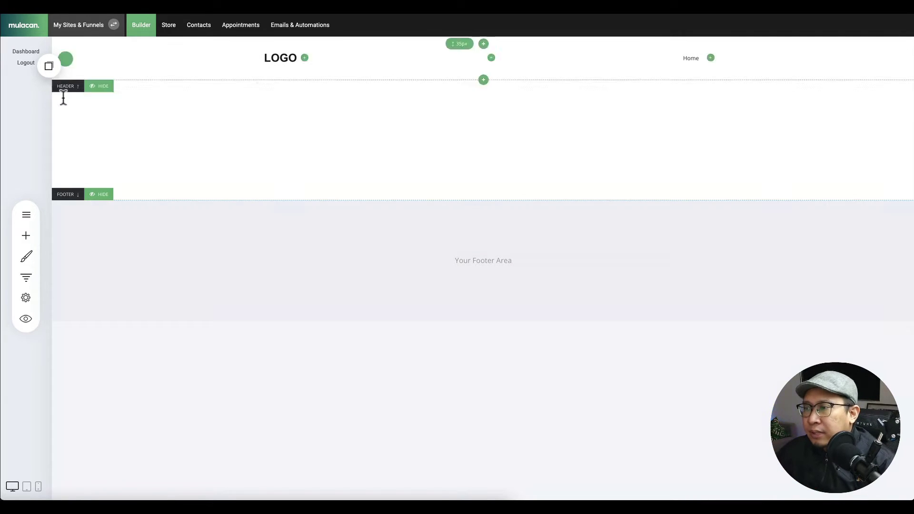
# In the global color palette, set the primary color to #3700B8 using the Trypan Blue hex code copied from Coolors.
pyautogui.click(27, 257)
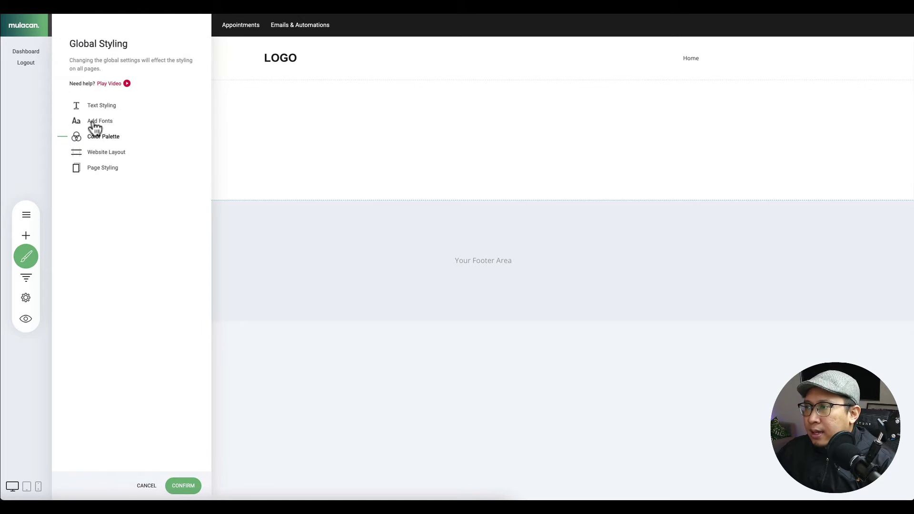
pyautogui.click(96, 129)
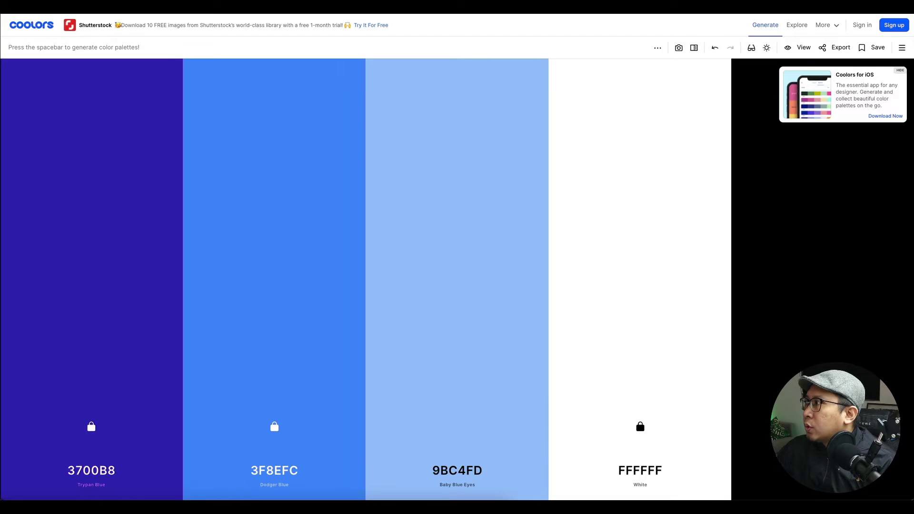
pyautogui.click(108, 471)
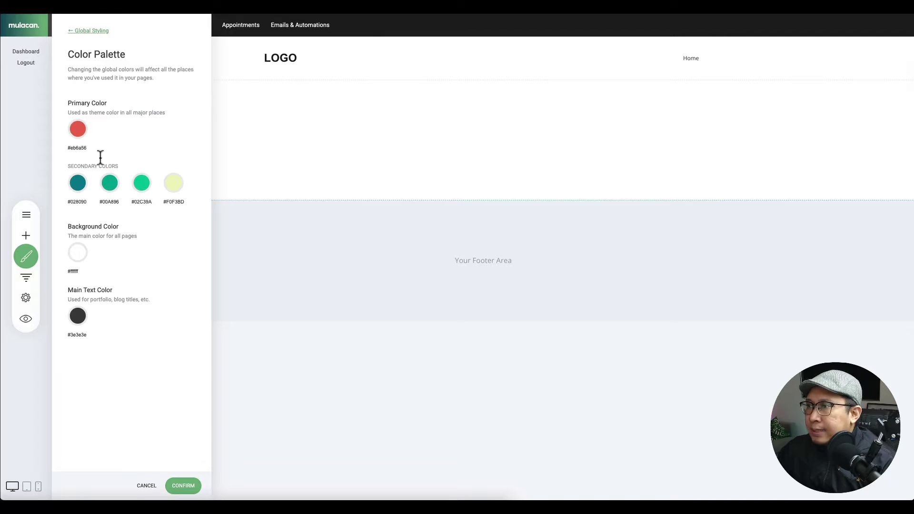
pyautogui.click(79, 130)
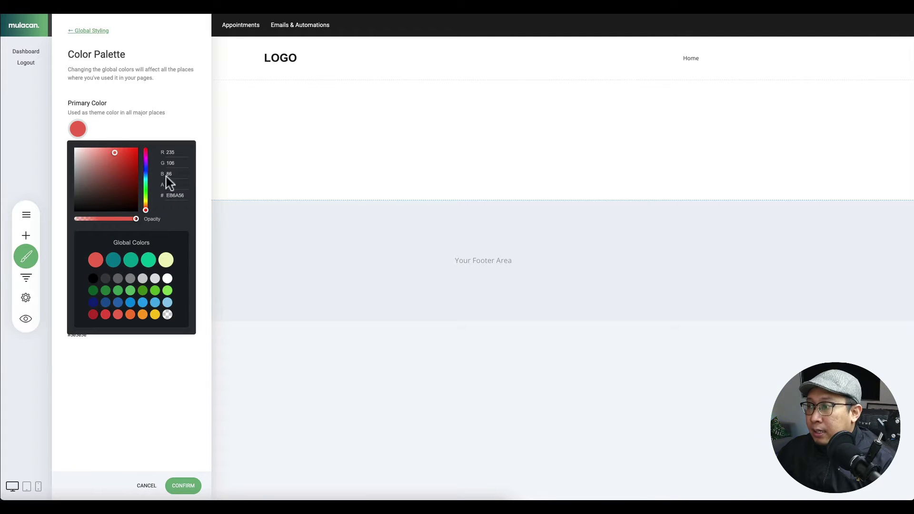
pyautogui.click(152, 124)
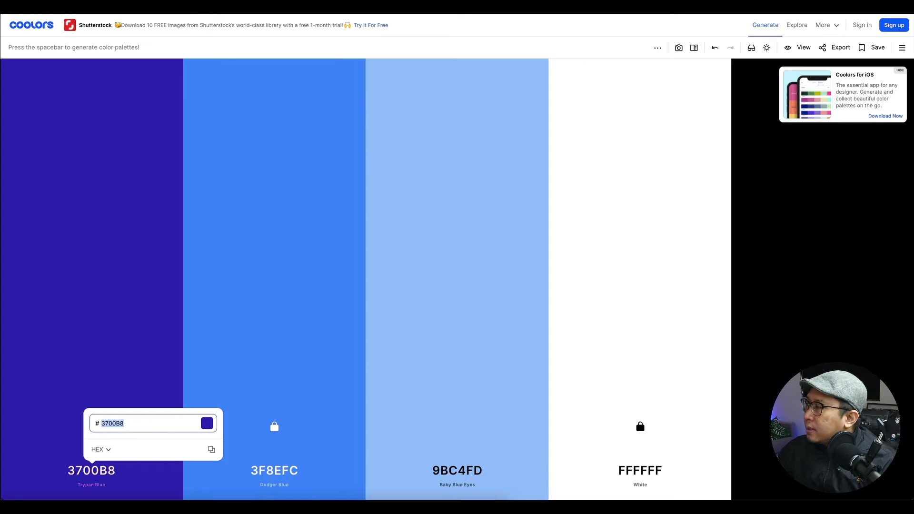
# Copy the Dodger Blue hex code from Coolors and set the first secondary color to #3F8EFC.
pyautogui.click(288, 470)
pyautogui.hotkey('ctrl', 'c')
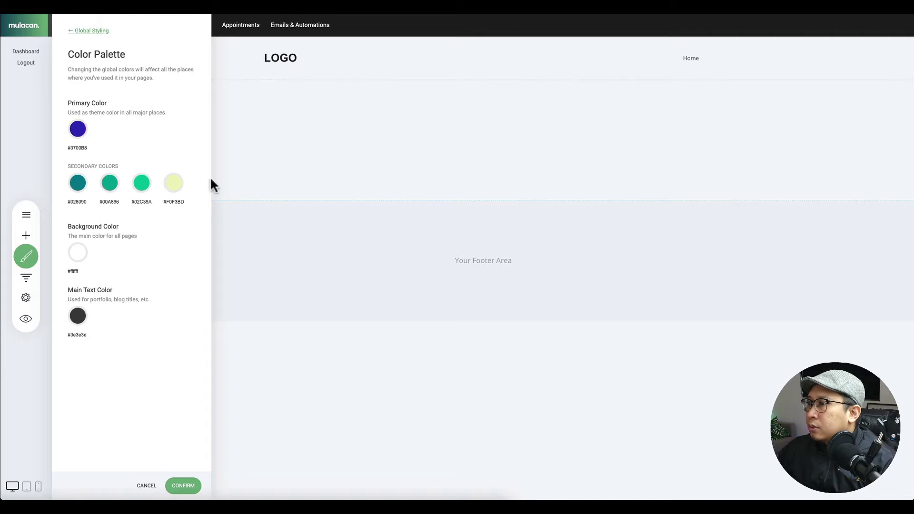
pyautogui.click(80, 185)
pyautogui.hotkey('ctrl', 'v')
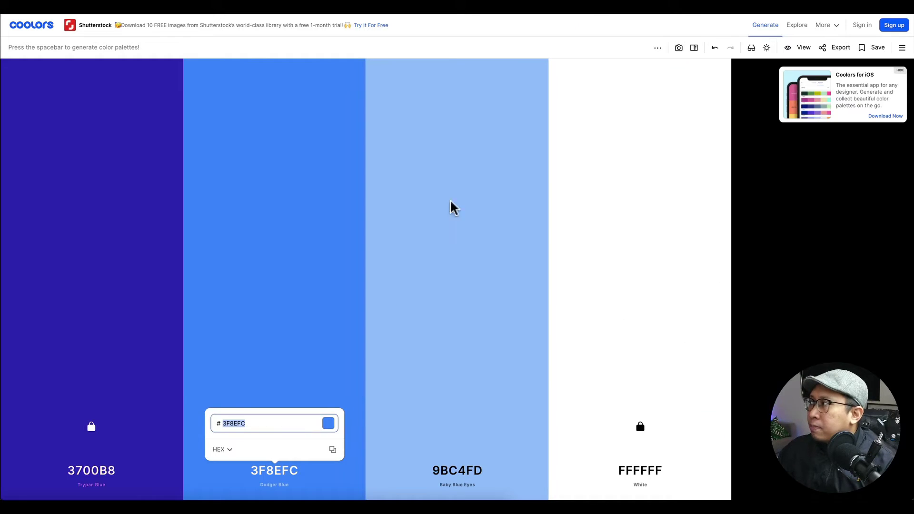
# Copy the Baby Blue Eyes hex code from Coolors and set the first and second secondary colors to #9BC4FD.
pyautogui.click(450, 470)
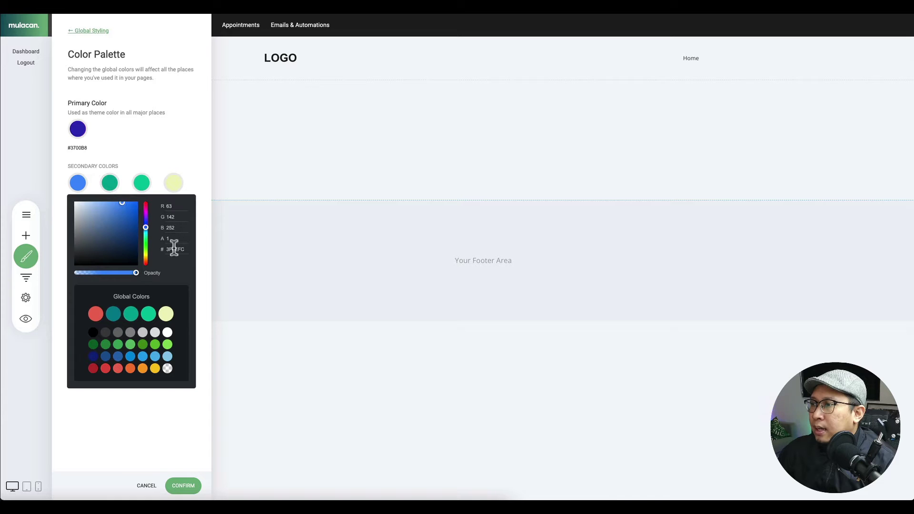
pyautogui.write('9BC4FD')
pyautogui.click(140, 164)
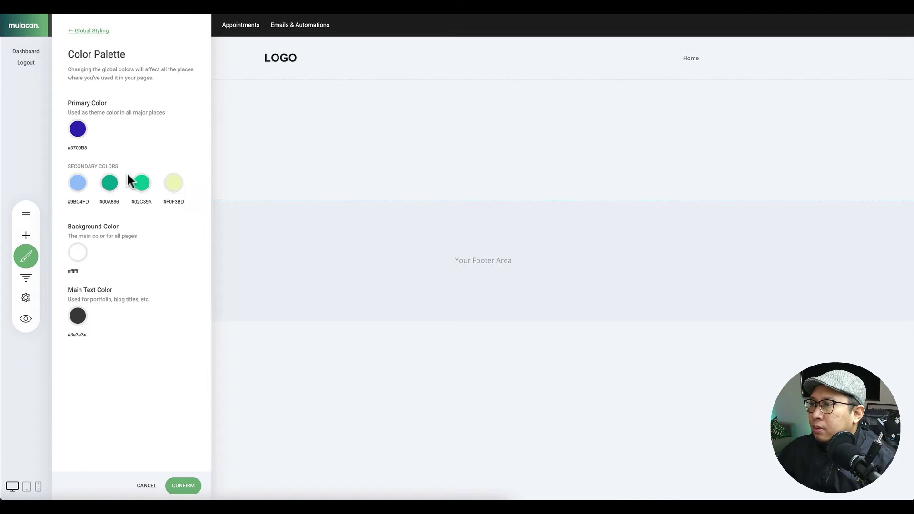
pyautogui.click(110, 193)
pyautogui.write('9BC4FD')
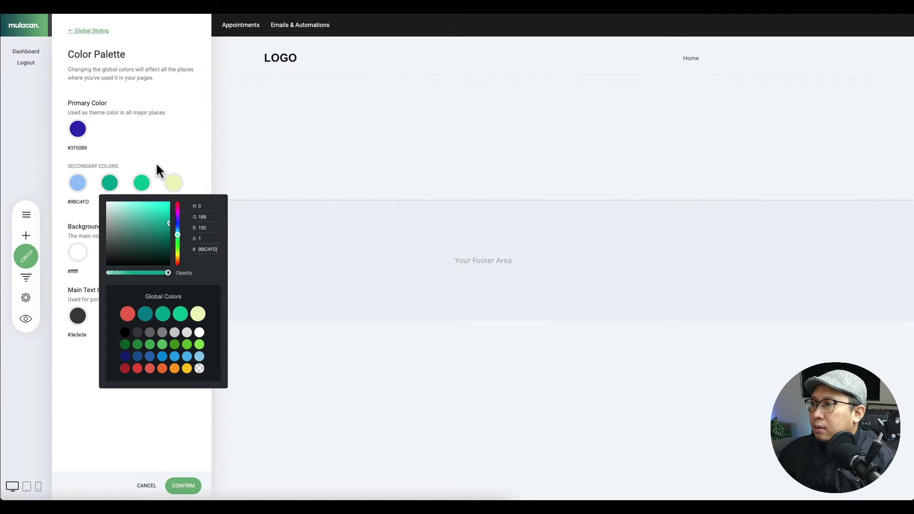
pyautogui.click(156, 162)
# Copy the Dodger Blue code from Coolors again and change the first secondary color to #3F8EFC.
pyautogui.click(739, 7)
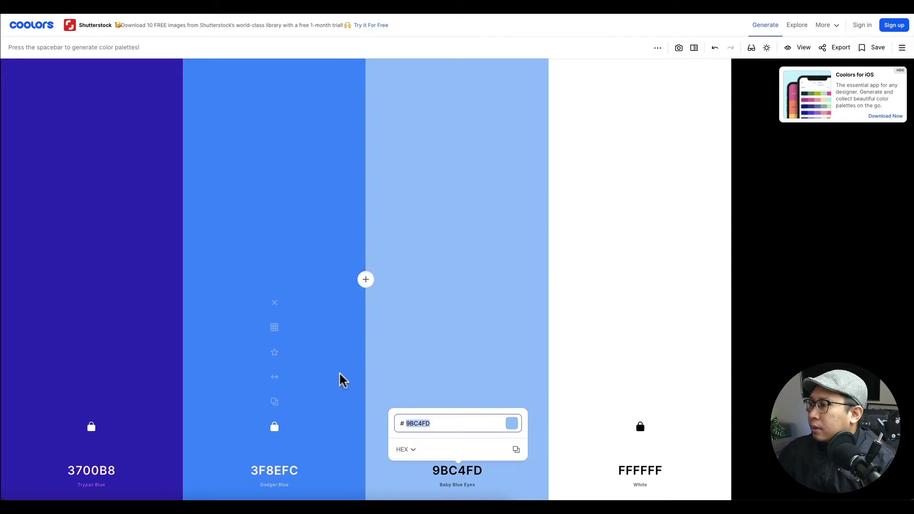
pyautogui.click(287, 471)
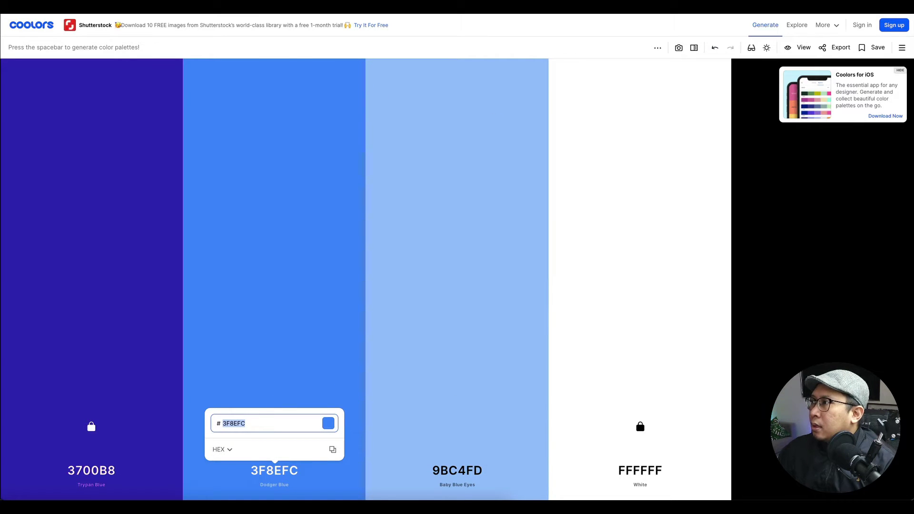
pyautogui.hotkey('ctrl', 'Tab')
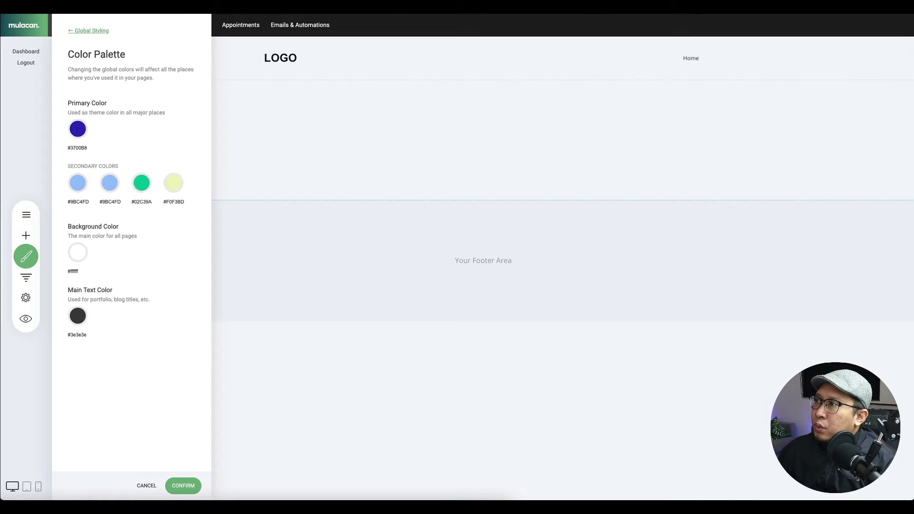
pyautogui.click(79, 184)
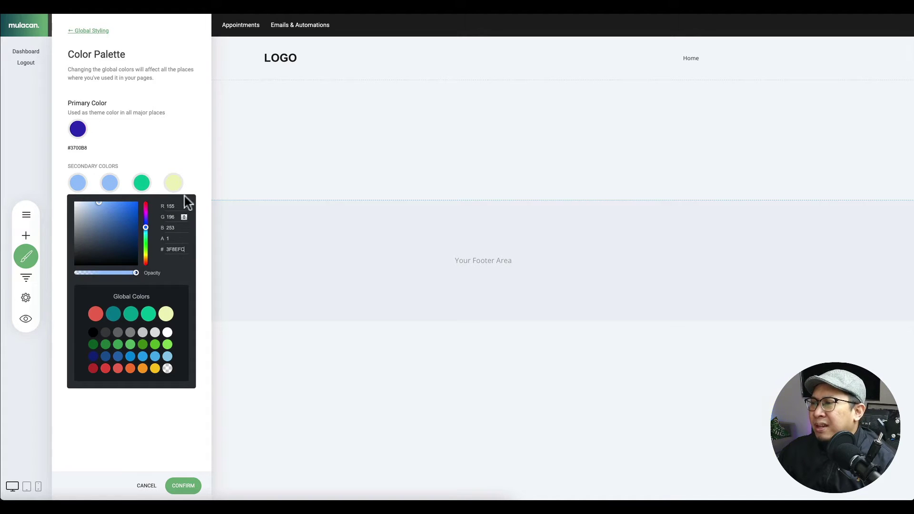
pyautogui.click(177, 142)
# Set the third secondary color to black, #000000, in the website's color palette.
pyautogui.hotkey('ctrl', 'Tab')
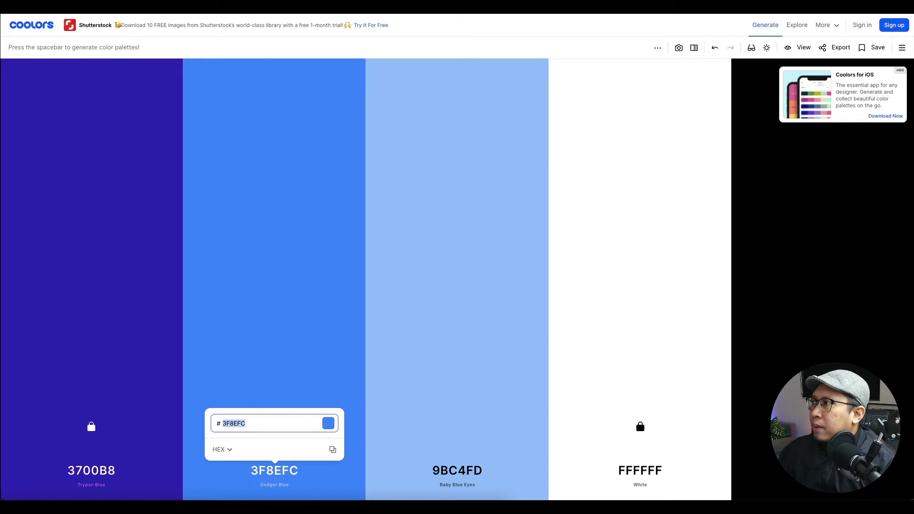
pyautogui.hotkey('ctrl', 'Tab')
pyautogui.click(141, 183)
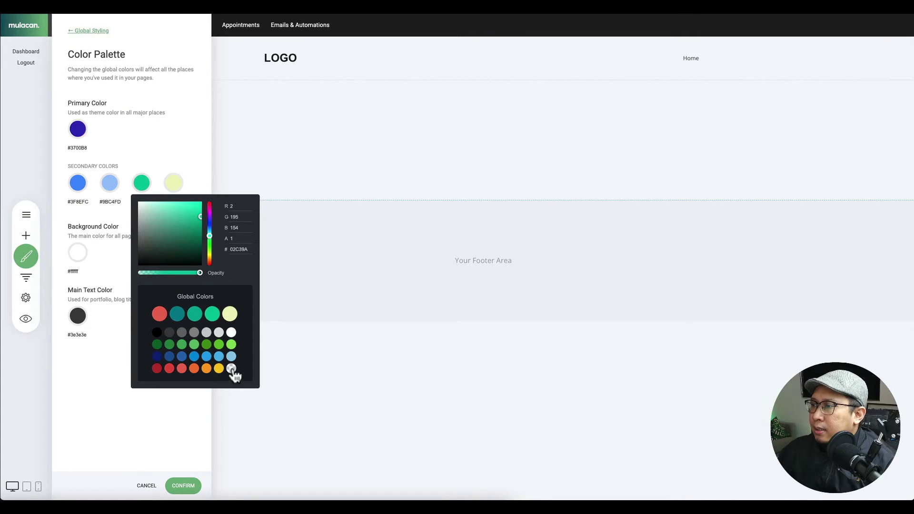
pyautogui.click(156, 332)
pyautogui.click(195, 180)
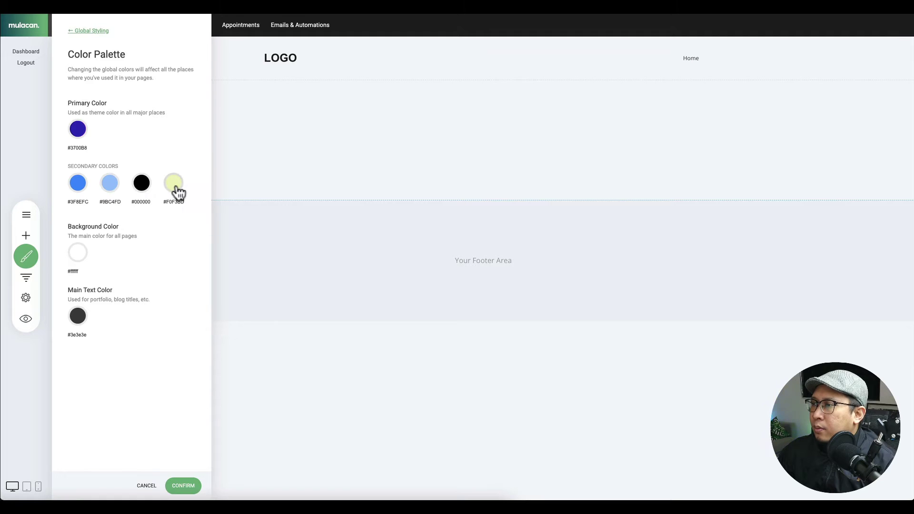
# Set the fourth secondary color to white, #FFFFFF, and confirm the palette changes.
pyautogui.click(175, 186)
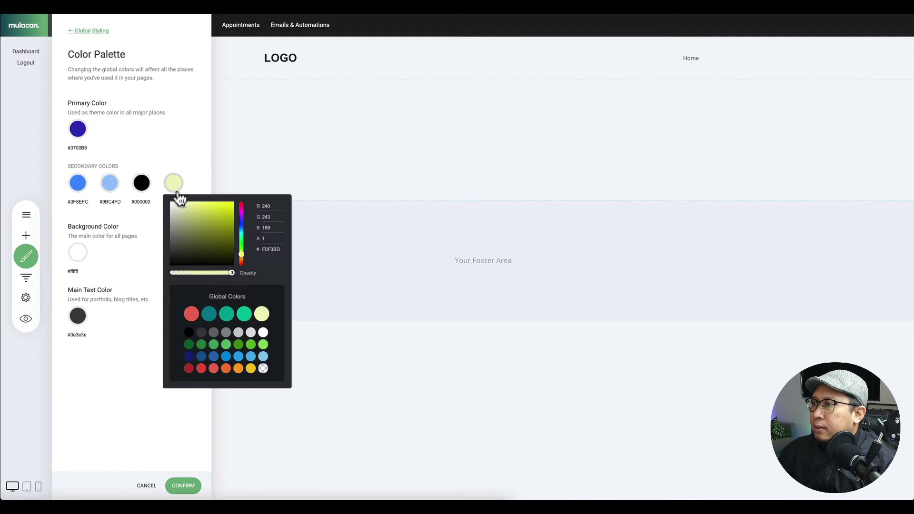
pyautogui.click(263, 332)
pyautogui.click(180, 147)
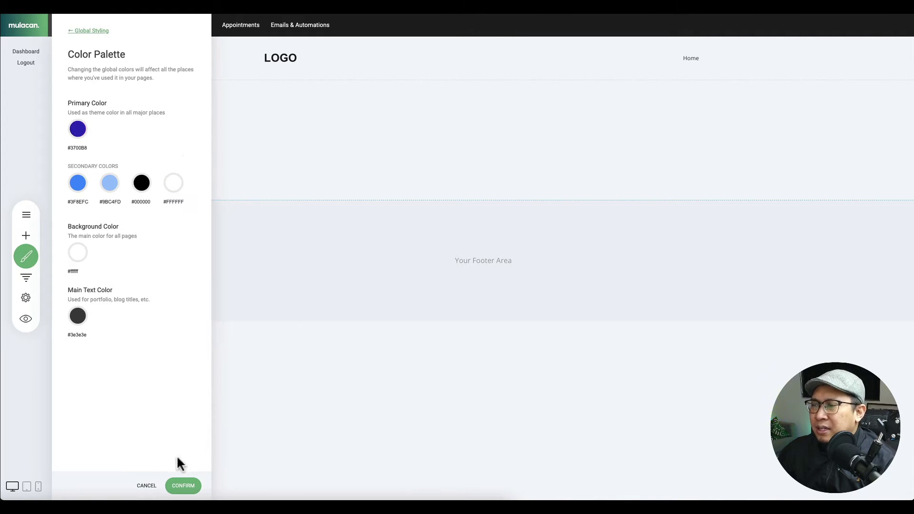
pyautogui.click(186, 485)
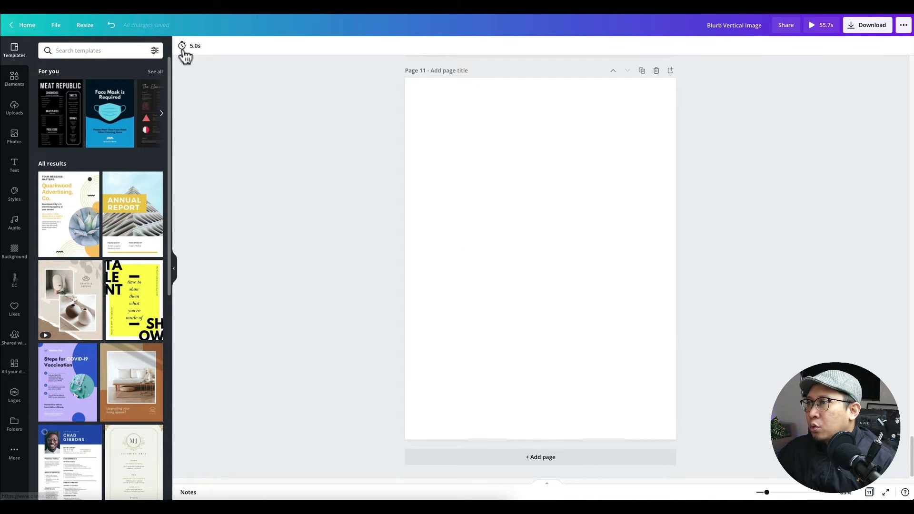
# Switch to Canva and create a resized copy of the Blurb Vertical Image design at 500 x 200 px.
pyautogui.click(90, 28)
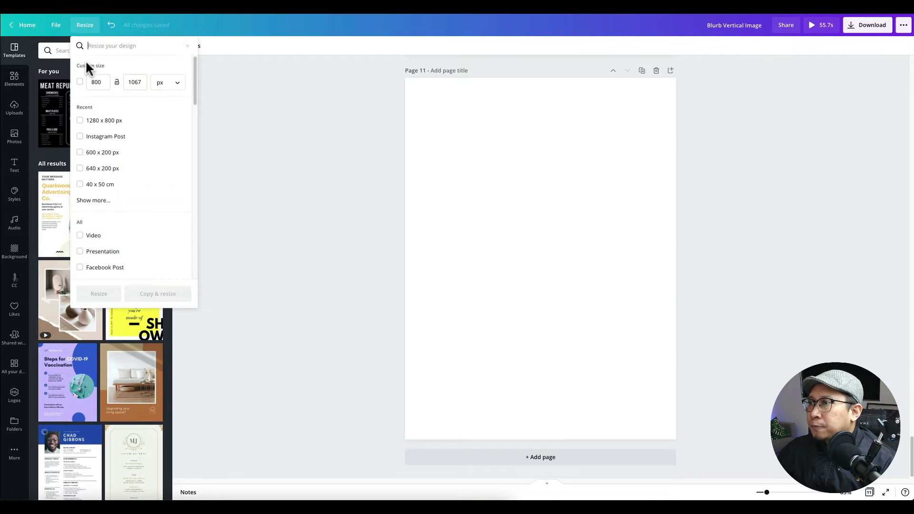
pyautogui.click(98, 83)
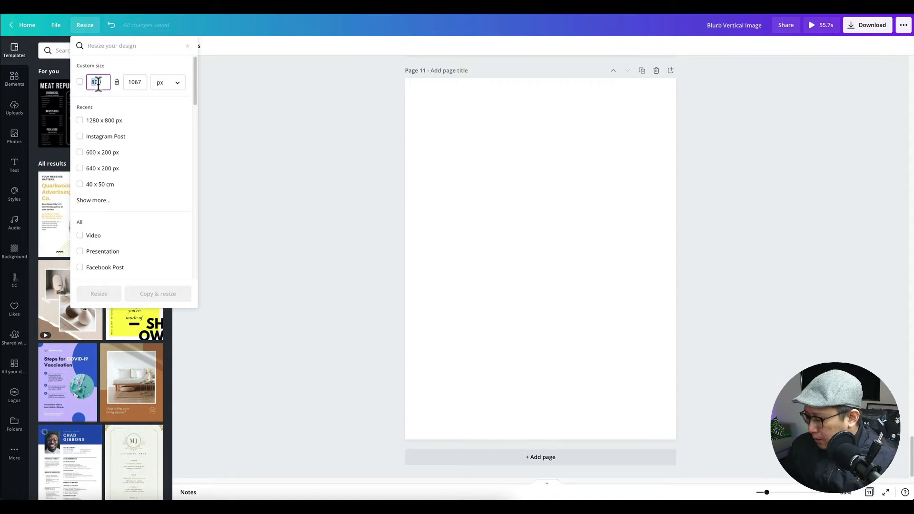
pyautogui.write('500')
pyautogui.click(129, 83)
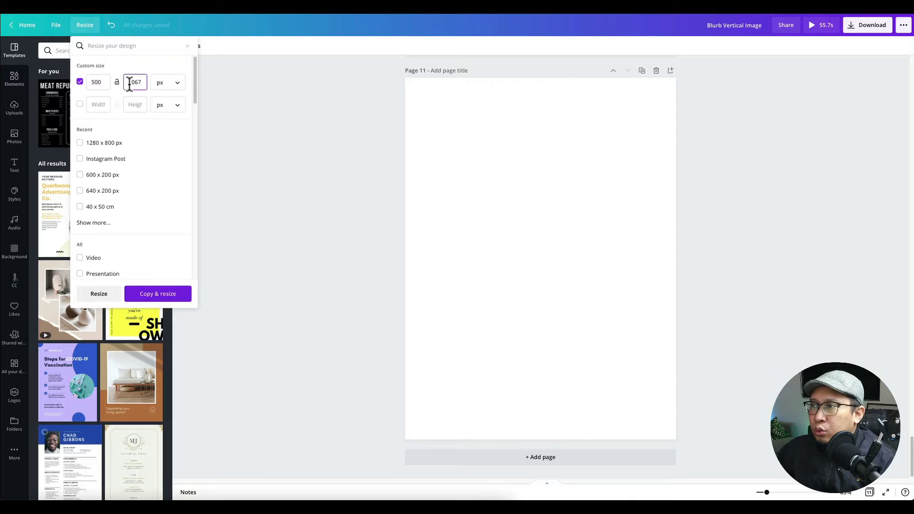
pyautogui.write('200')
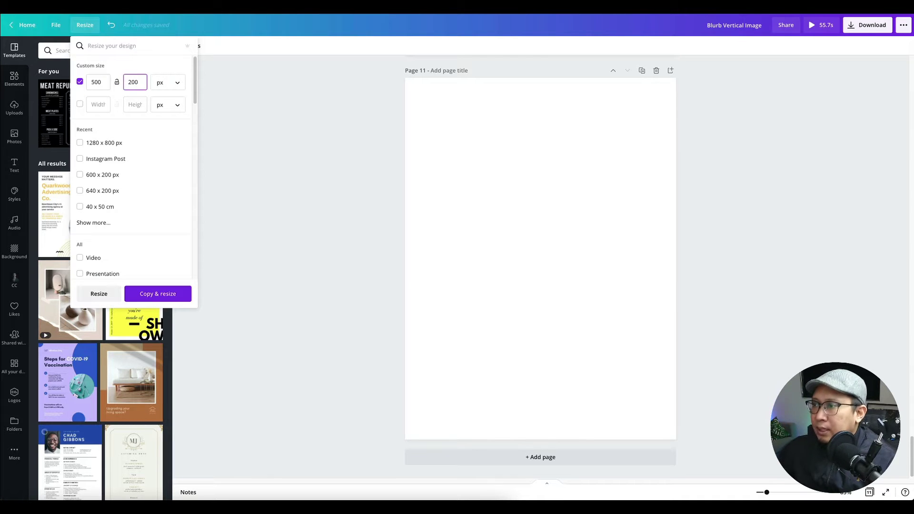
pyautogui.click(156, 295)
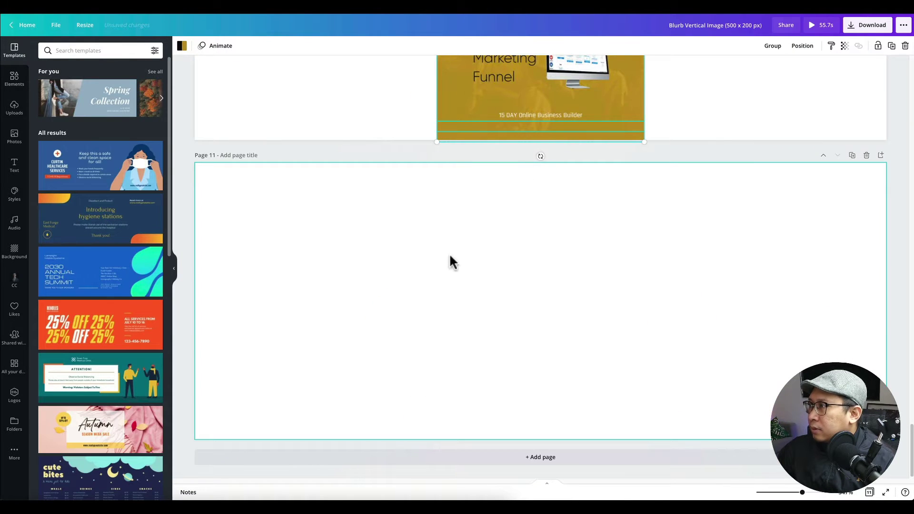
# Browse the text font combinations and add the "certificate of membership" one to the blank page 11.
pyautogui.click(469, 263)
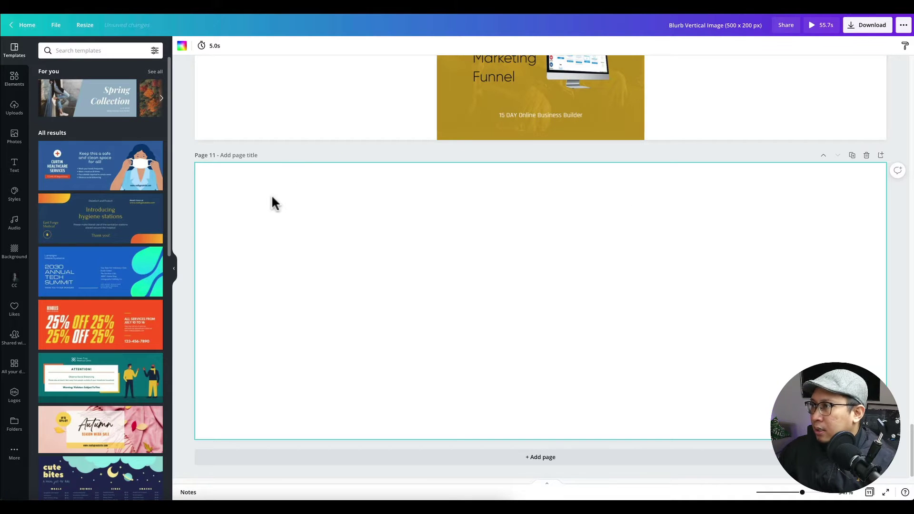
pyautogui.scroll(-10, 151, 133)
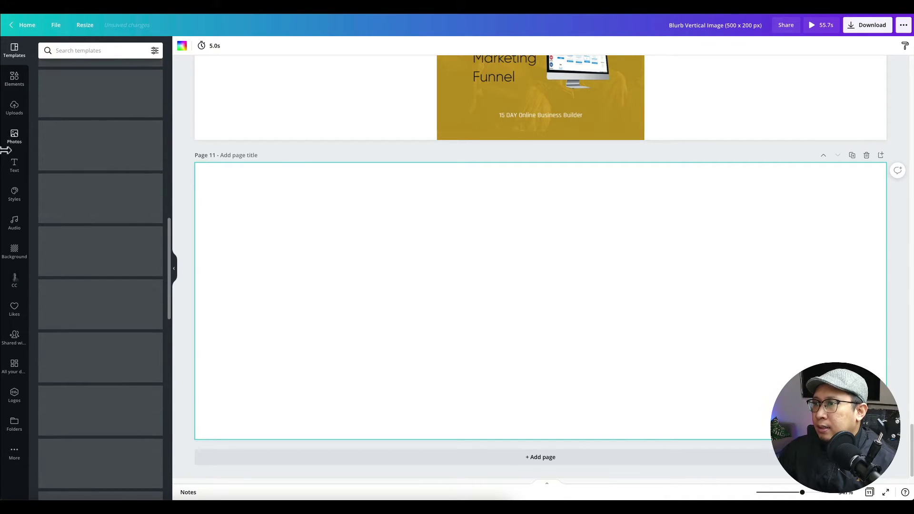
pyautogui.click(18, 171)
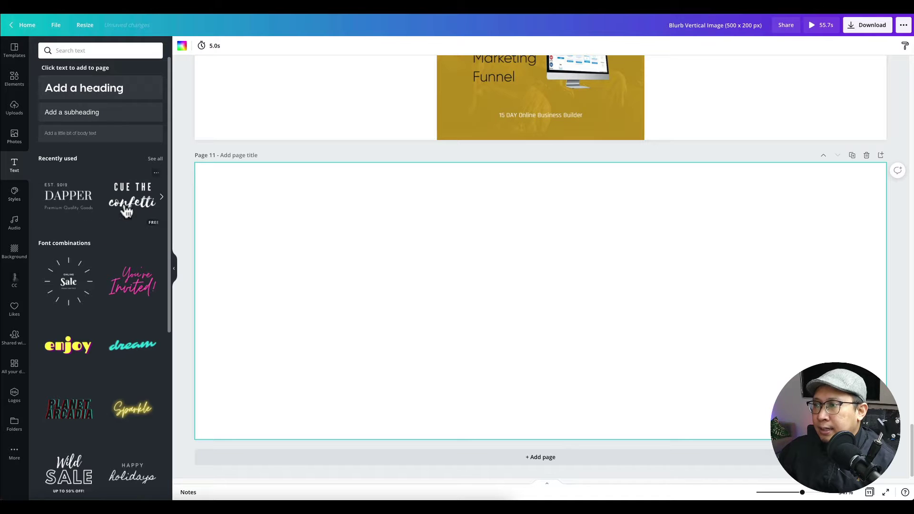
pyautogui.scroll(-3, 113, 239)
pyautogui.scroll(-8, 109, 235)
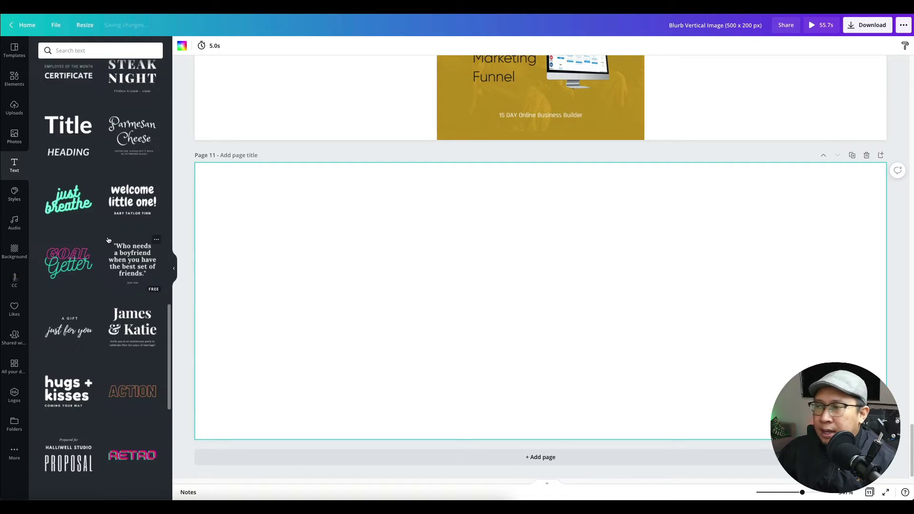
pyautogui.scroll(-5, 97, 277)
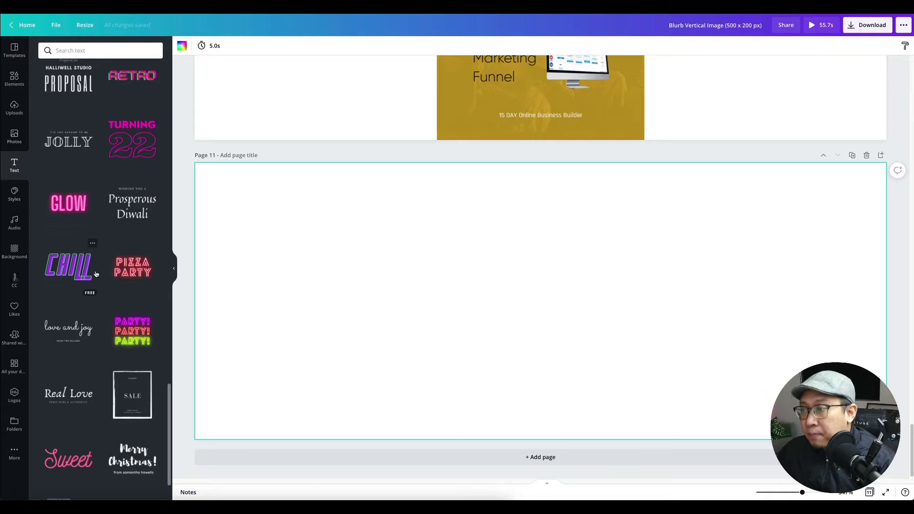
pyautogui.scroll(-10, 95, 274)
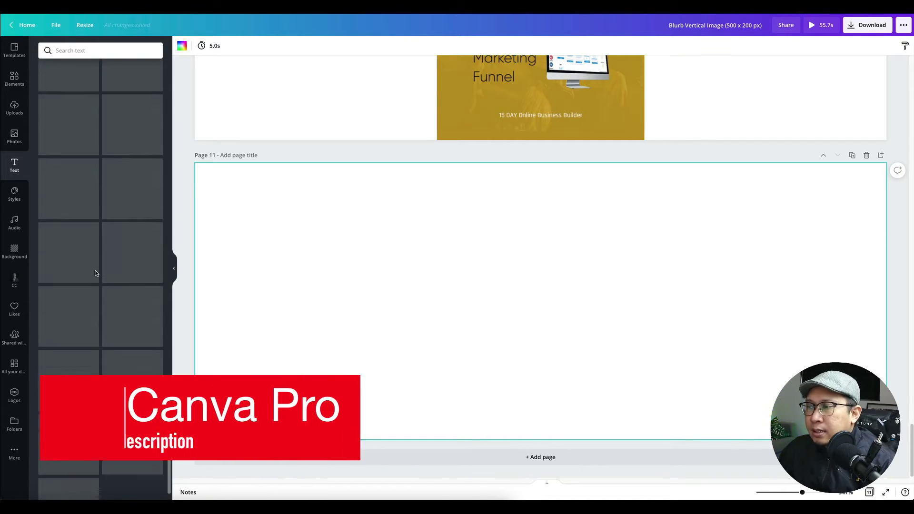
pyautogui.scroll(-1, 95, 273)
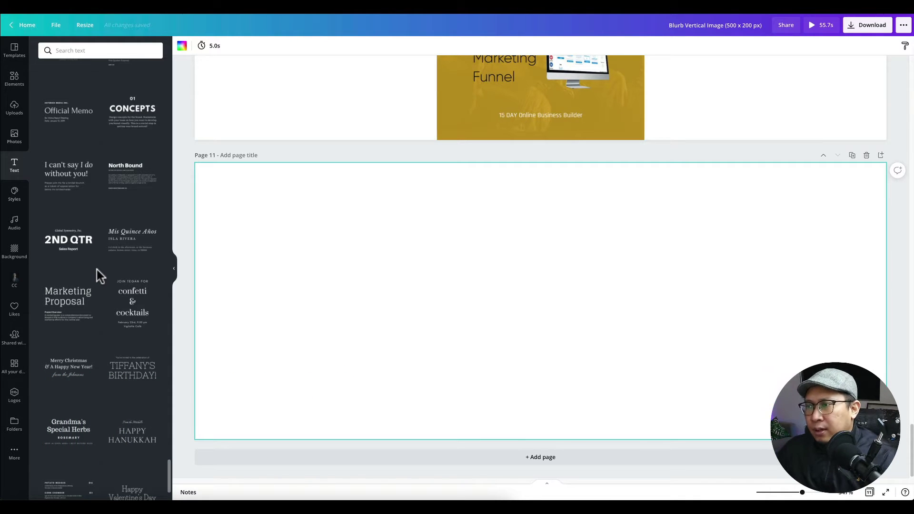
pyautogui.scroll(-10, 96, 269)
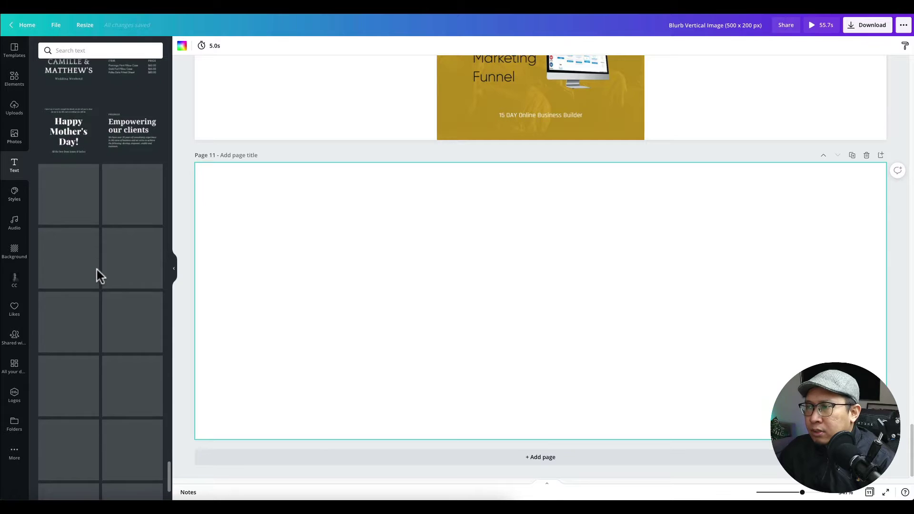
pyautogui.scroll(-3, 97, 271)
pyautogui.scroll(-2, 96, 274)
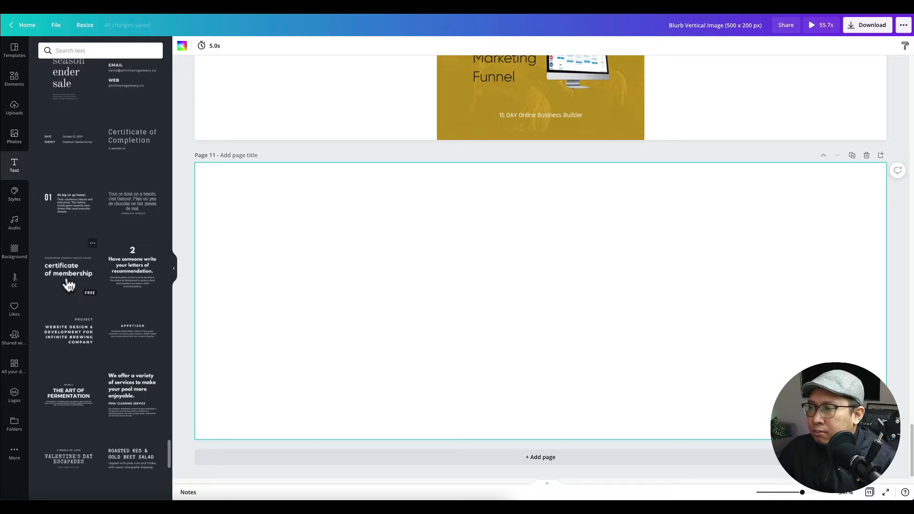
pyautogui.click(69, 284)
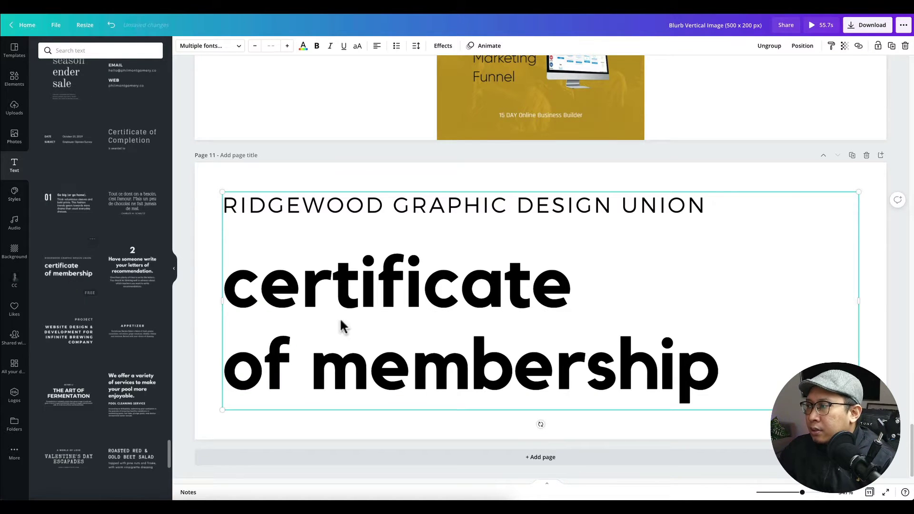
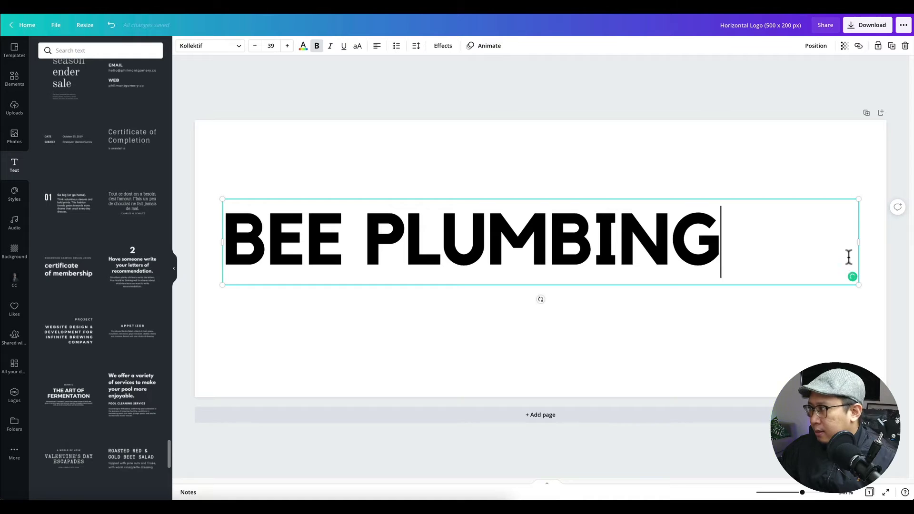
# Narrow the BEE PLUMBING text box, then enlarge it to about font size 50.8 and reposition it on the page.
pyautogui.moveTo(859, 241); pyautogui.dragTo(754, 238)
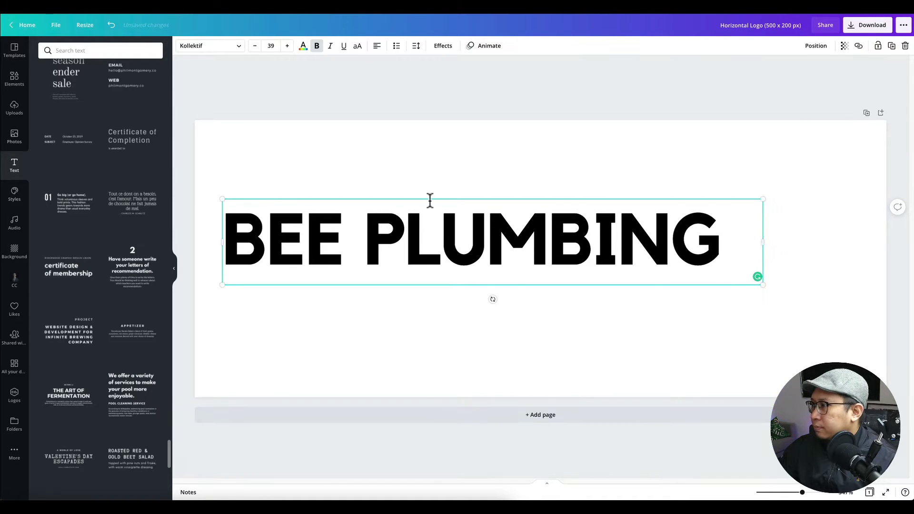
pyautogui.click(261, 88)
pyautogui.click(292, 239)
pyautogui.moveTo(762, 284); pyautogui.dragTo(910, 394)
pyautogui.moveTo(586, 252); pyautogui.dragTo(593, 234)
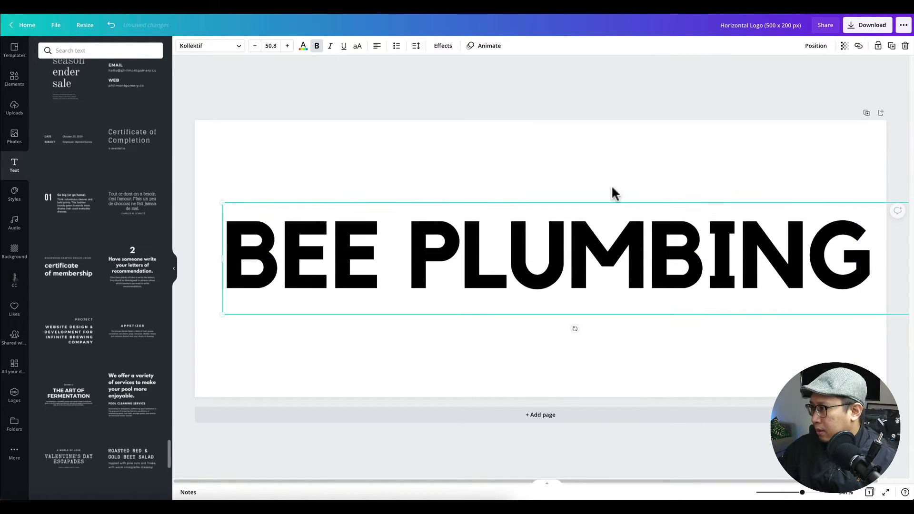
# Center the BEE PLUMBING text box horizontally on the page and center-align its text.
pyautogui.click(820, 47)
pyautogui.click(789, 120)
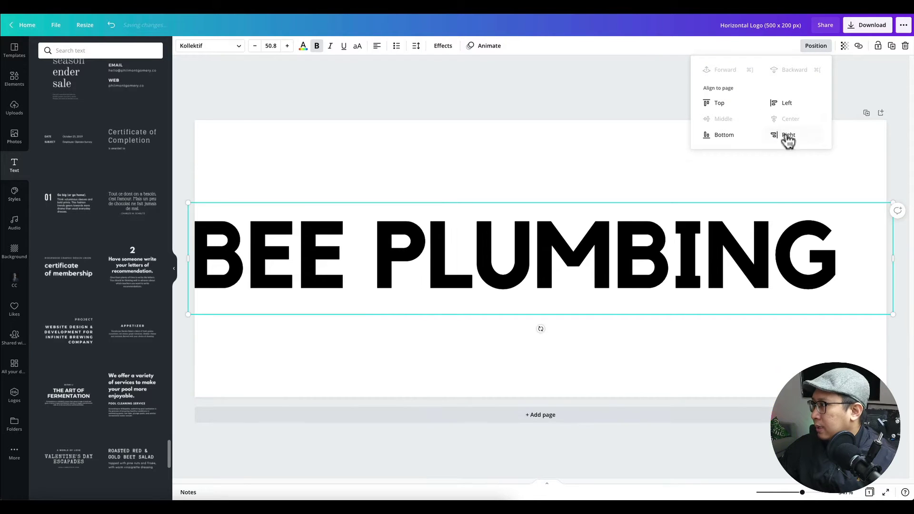
pyautogui.doubleClick(838, 259)
pyautogui.moveTo(838, 259); pyautogui.dragTo(493, 102)
pyautogui.click(376, 46)
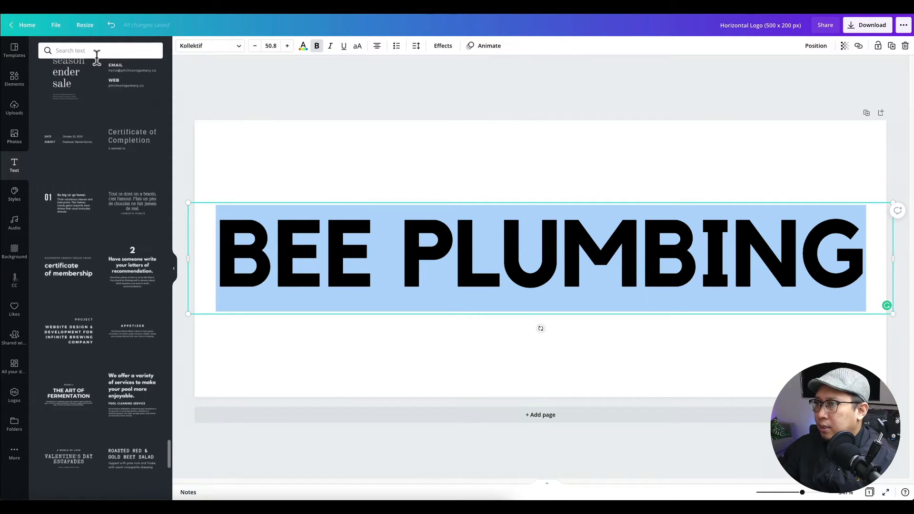
# Search the design elements for PLUMBING.
pyautogui.click(14, 80)
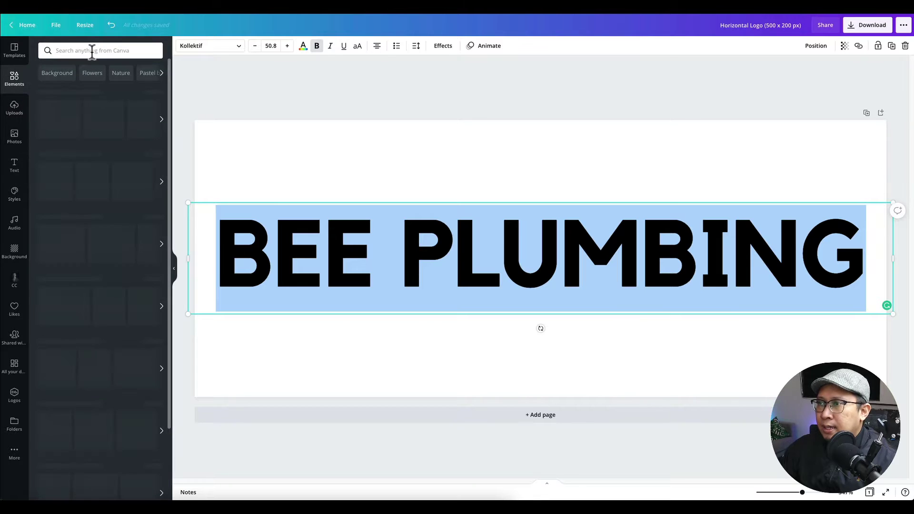
pyautogui.click(92, 51)
pyautogui.write('PLUMBER')
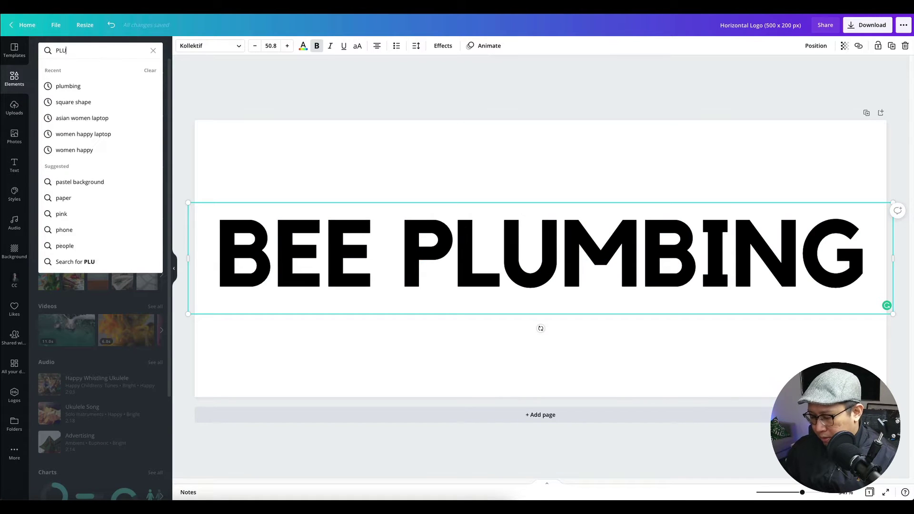
pyautogui.press('BackSpace')
pyautogui.press('BackSpace')
pyautogui.write('ING')
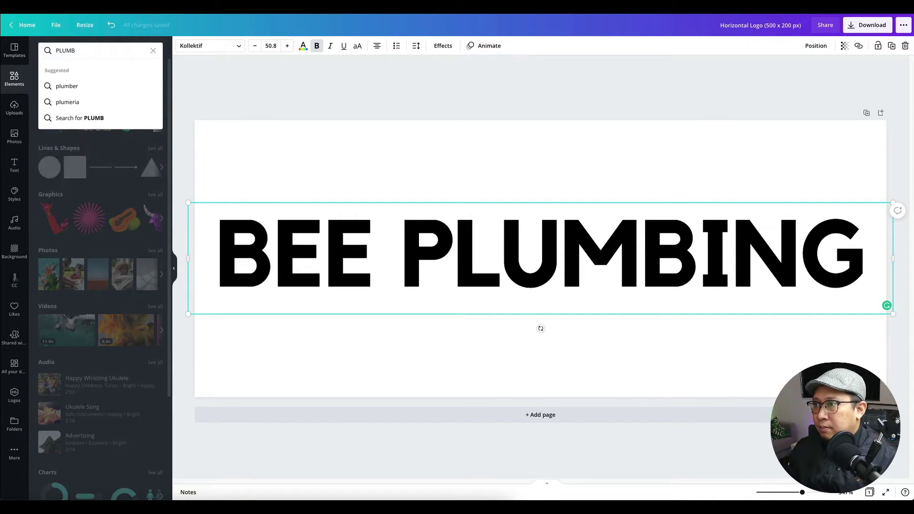
pyautogui.press('Return')
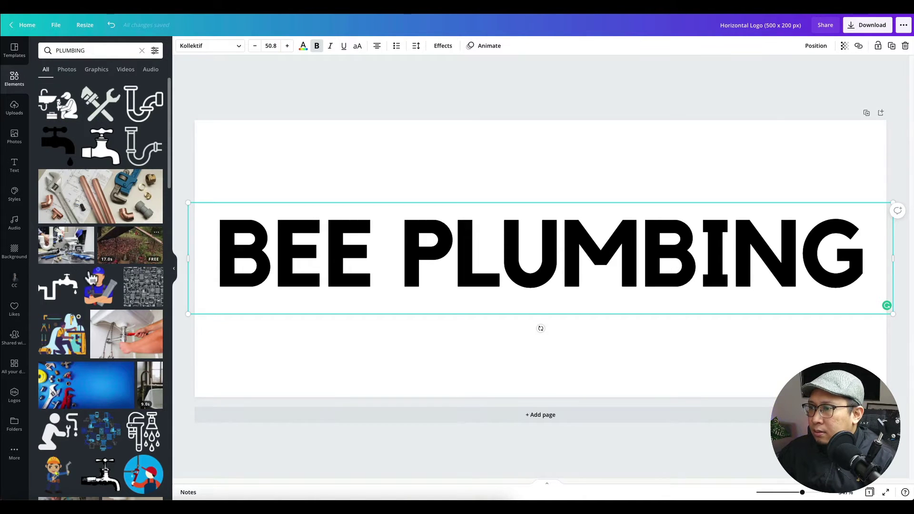
# Add the pipe and dripping faucet graphic and place it below the text so its handle overlaps the M of PLUMBING.
pyautogui.click(68, 295)
pyautogui.moveTo(502, 266); pyautogui.dragTo(381, 153)
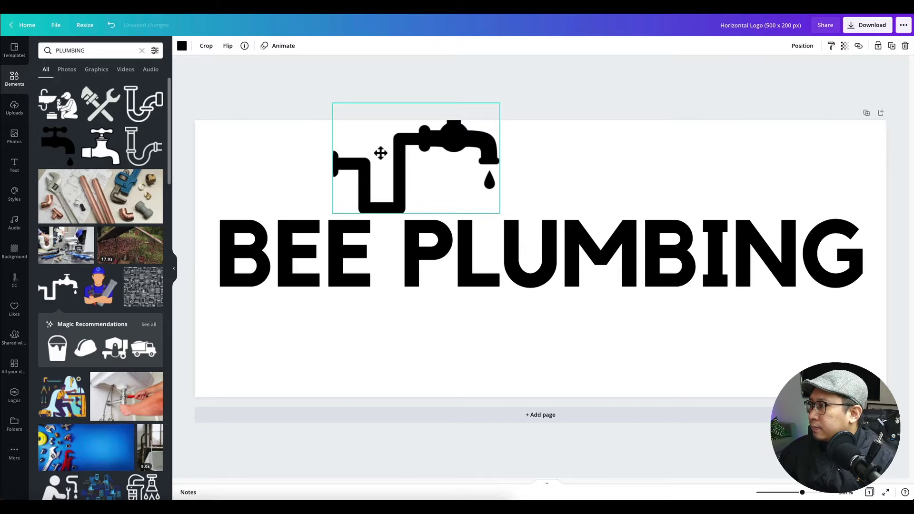
pyautogui.moveTo(381, 153); pyautogui.dragTo(562, 319)
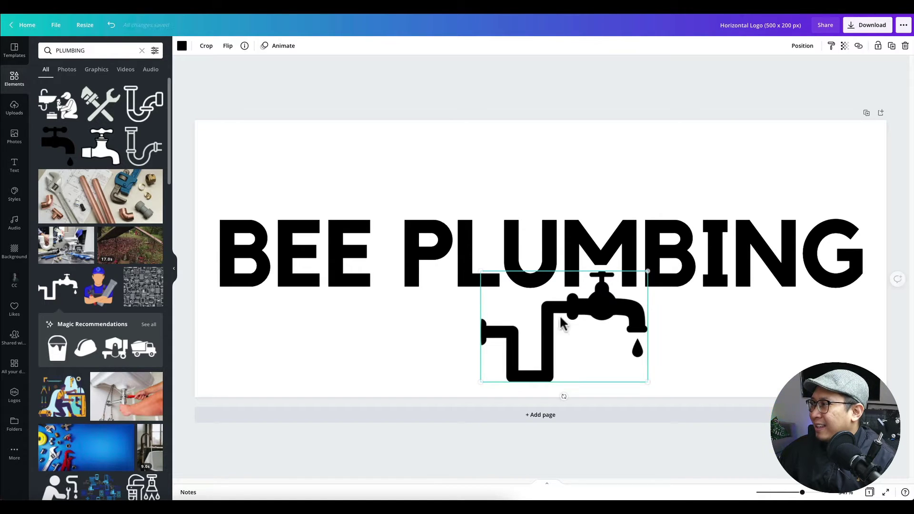
# Group the BEE PLUMBING text with the faucet graphic and shift them upward on the page.
pyautogui.keyDown('shift'); pyautogui.click(645, 259); pyautogui.keyUp('shift')
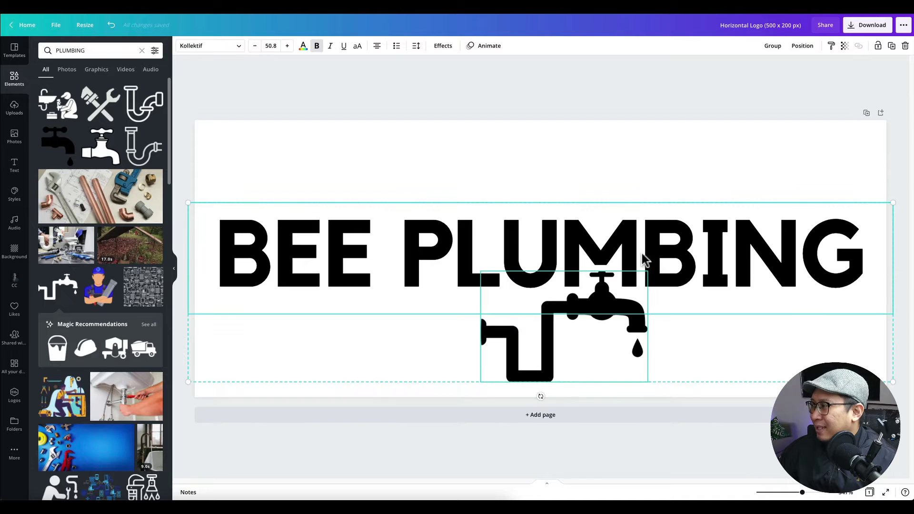
pyautogui.moveTo(562, 242); pyautogui.dragTo(560, 192)
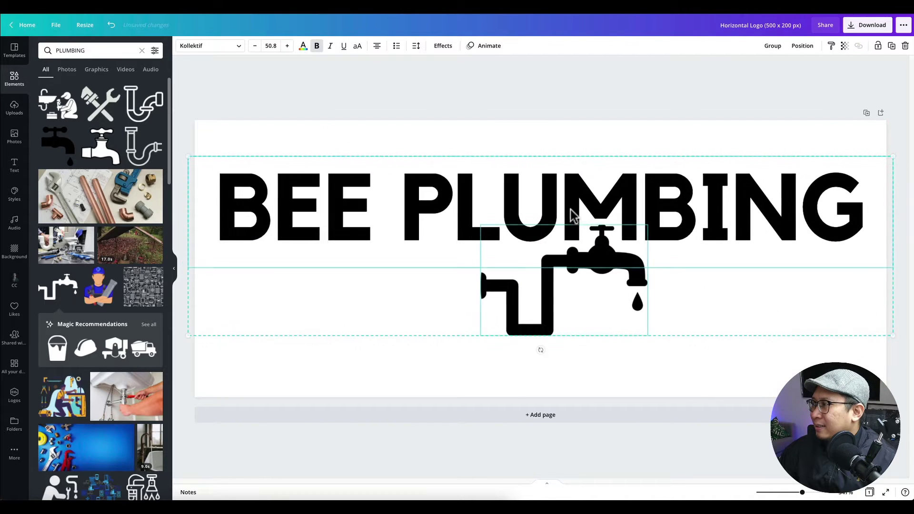
pyautogui.moveTo(612, 207); pyautogui.dragTo(613, 229)
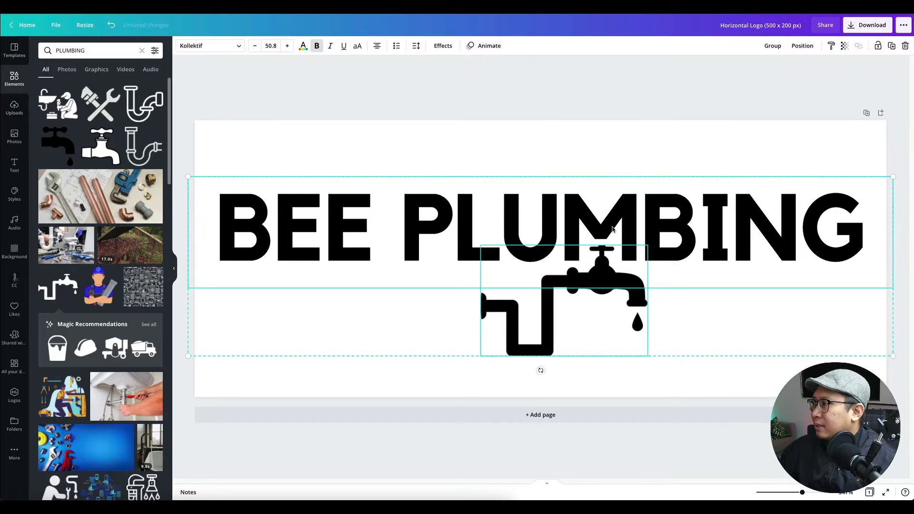
pyautogui.click(773, 46)
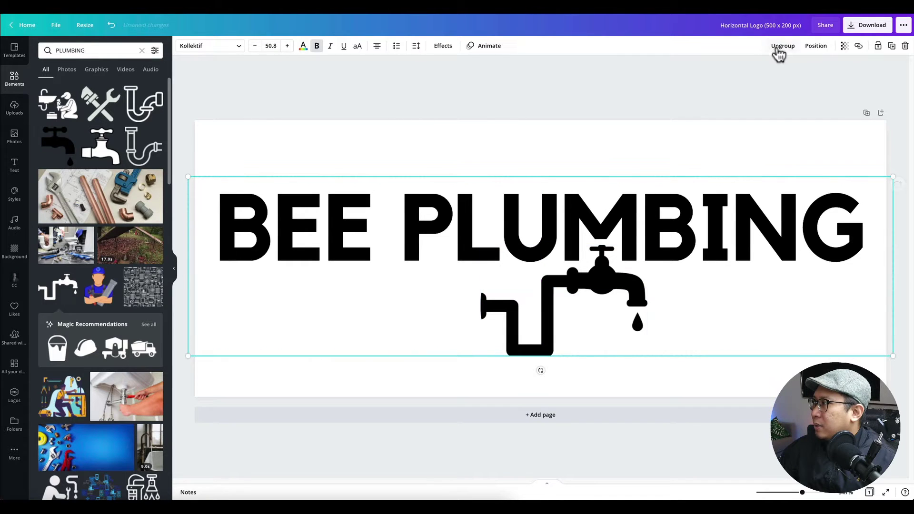
pyautogui.moveTo(585, 216); pyautogui.dragTo(592, 187)
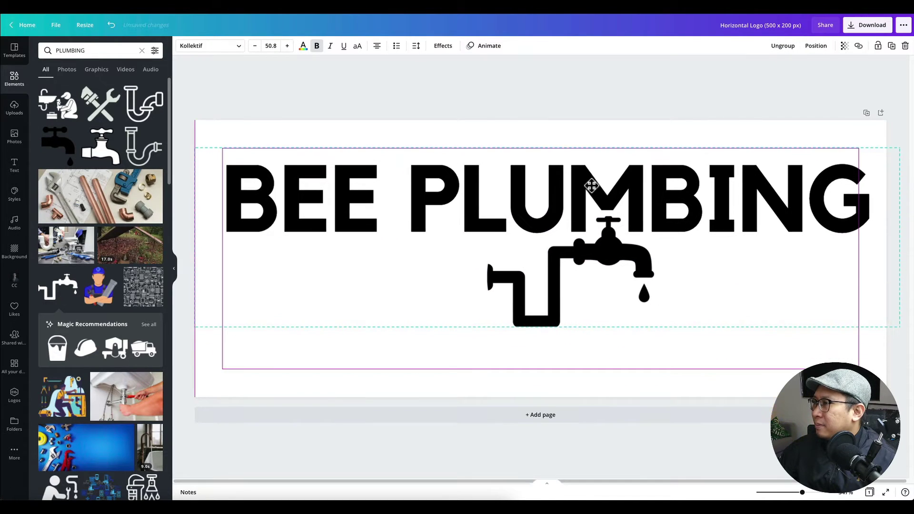
# Align the grouped logo to the horizontal center and vertical middle of the page.
pyautogui.click(816, 45)
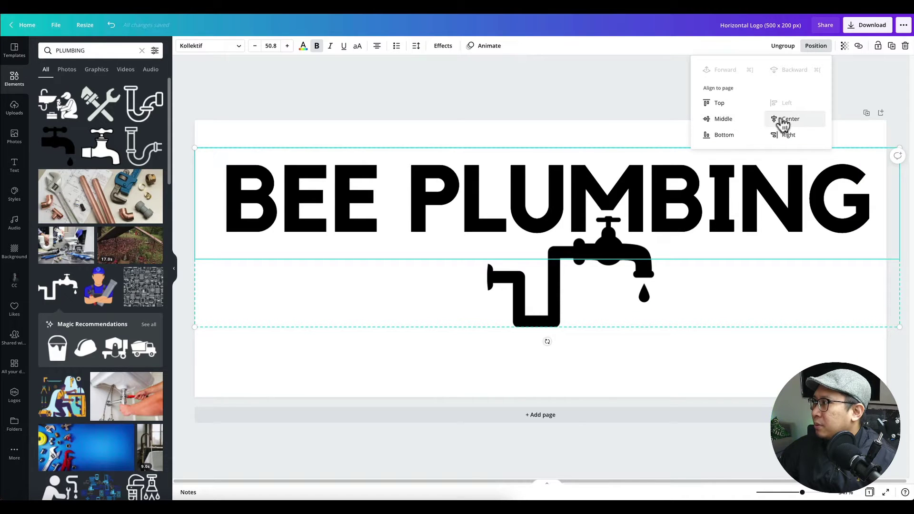
pyautogui.click(734, 106)
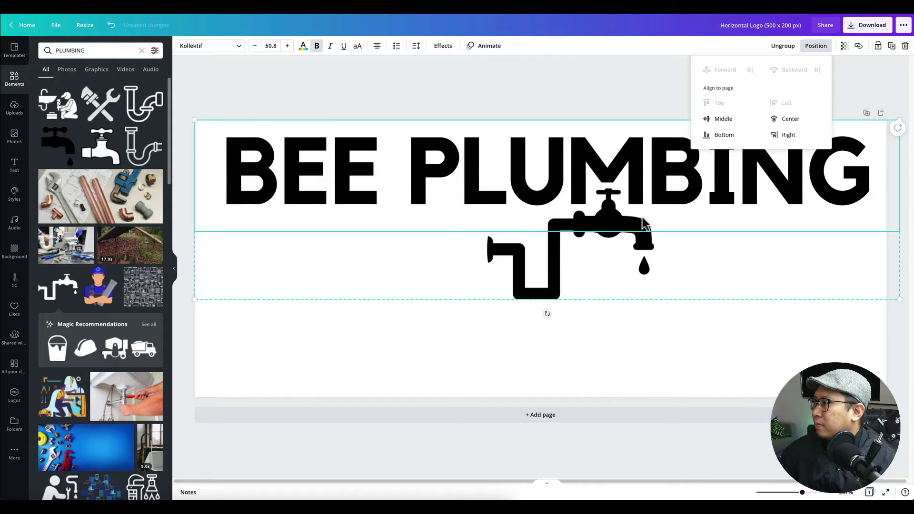
pyautogui.click(790, 120)
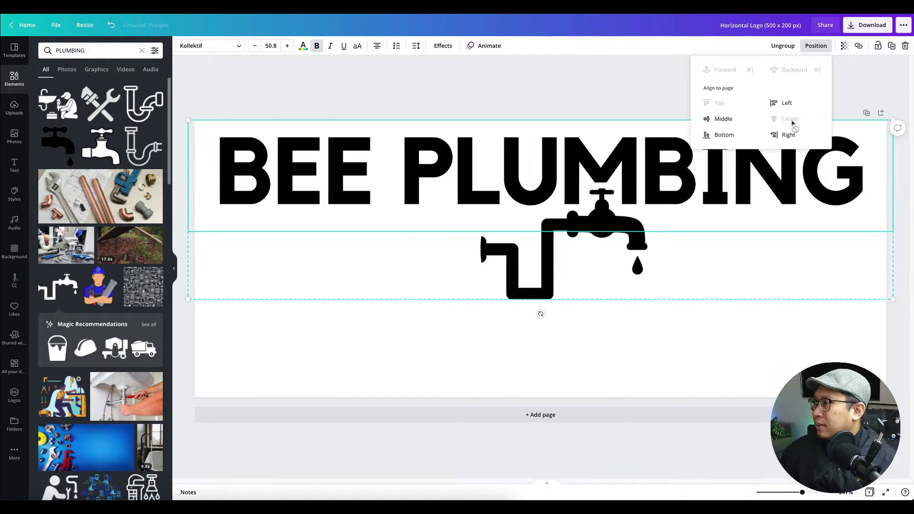
pyautogui.click(710, 122)
pyautogui.click(551, 81)
pyautogui.click(551, 81)
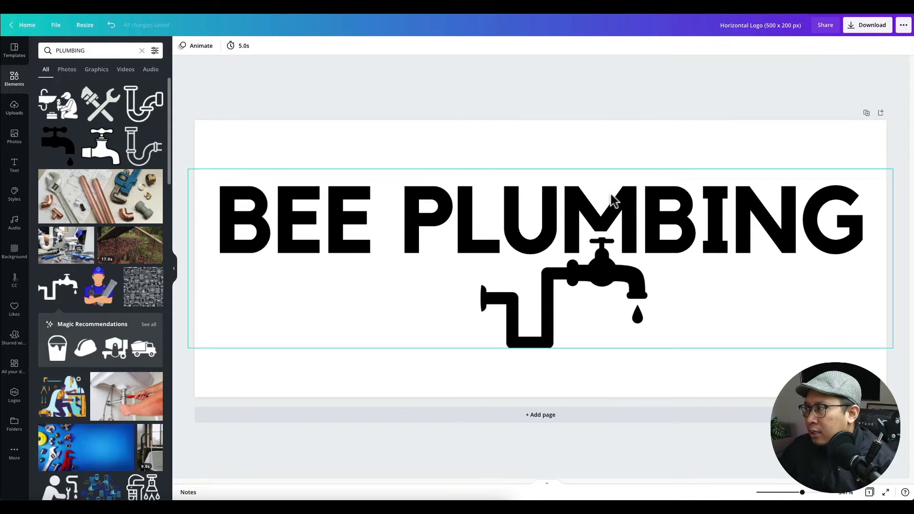
# Copy the Trypan Blue code from Coolors and set the word BEE in the Canva logo to #3700B8.
pyautogui.click(443, 212)
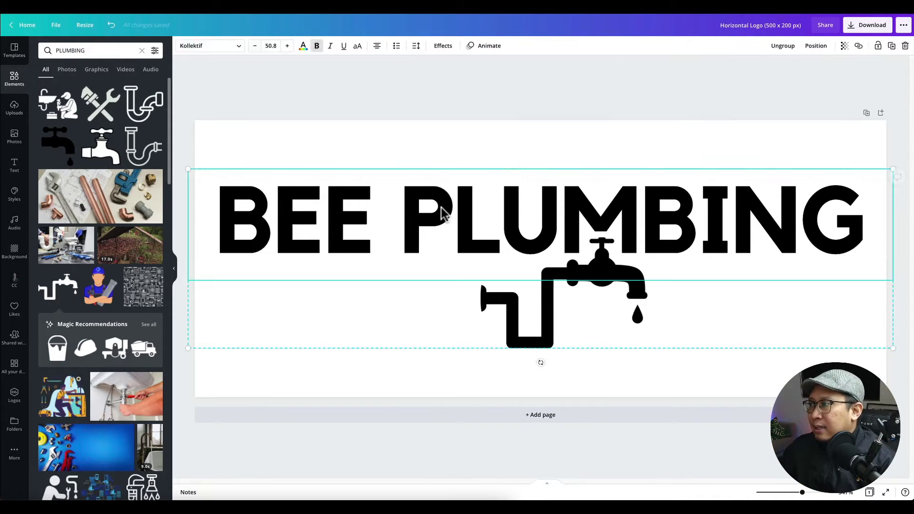
pyautogui.doubleClick(284, 217)
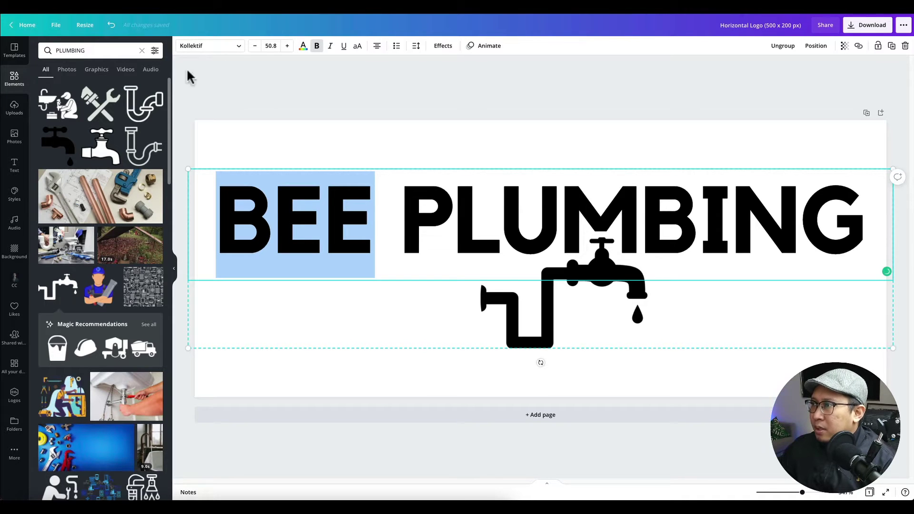
pyautogui.click(304, 46)
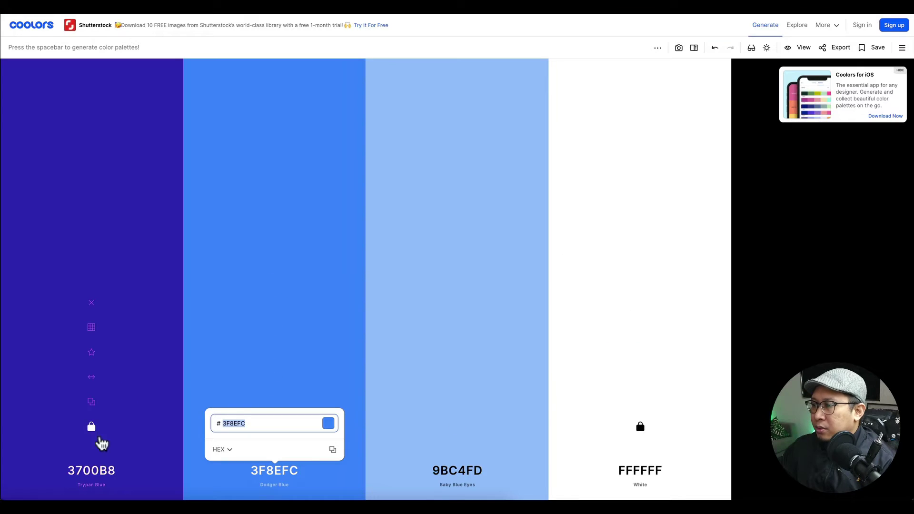
pyautogui.click(95, 470)
pyautogui.hotkey('ctrl', 'c')
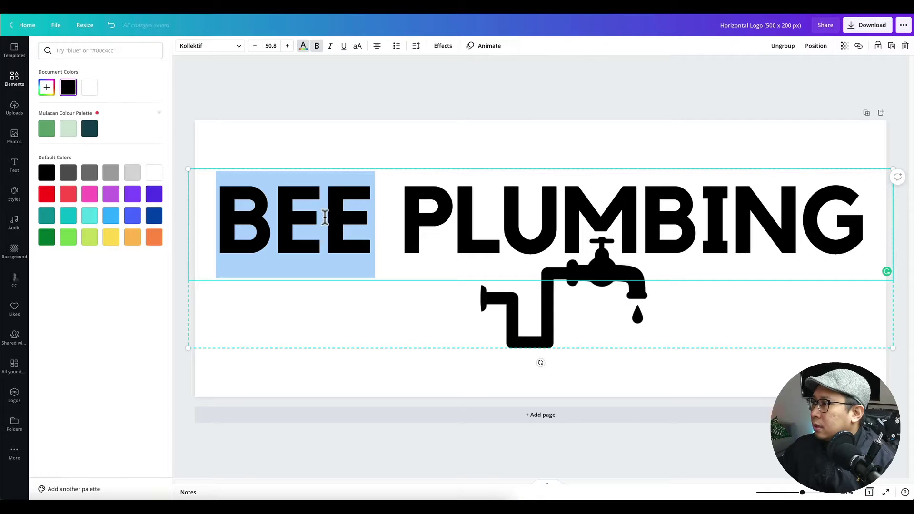
pyautogui.click(47, 87)
pyautogui.click(123, 169)
pyautogui.hotkey('ctrl', 'v')
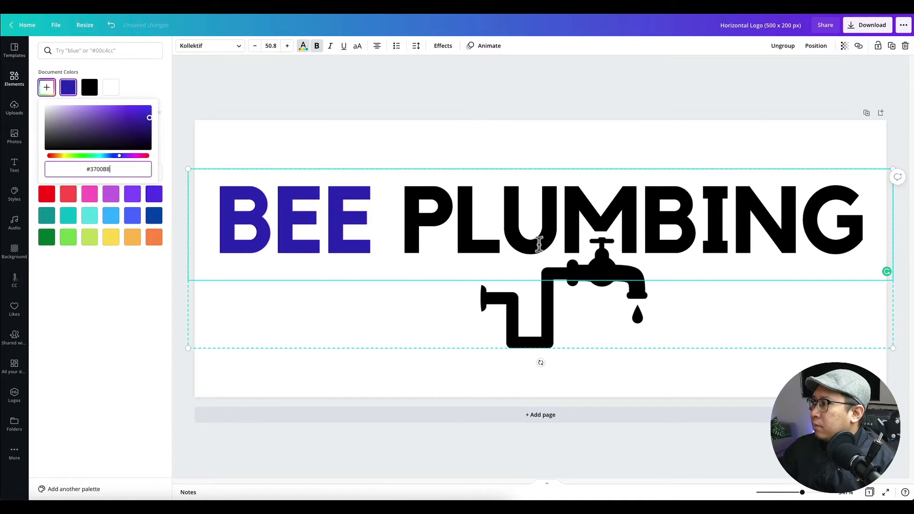
# Copy the Dodger Blue code from Coolors and set the word PLUMBING in the Canva logo to #3F8EFC.
pyautogui.click(534, 219)
pyautogui.click(535, 219)
pyautogui.doubleClick(540, 214)
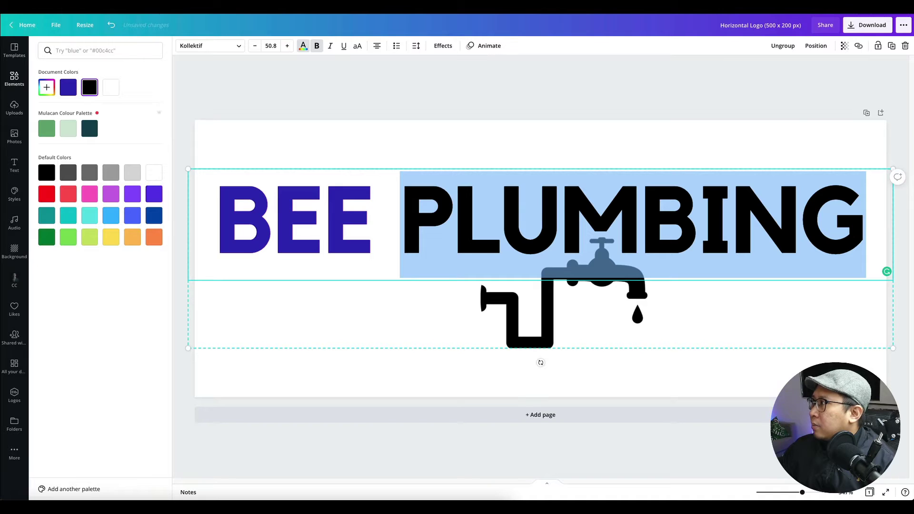
pyautogui.hotkey('alt', 'Tab')
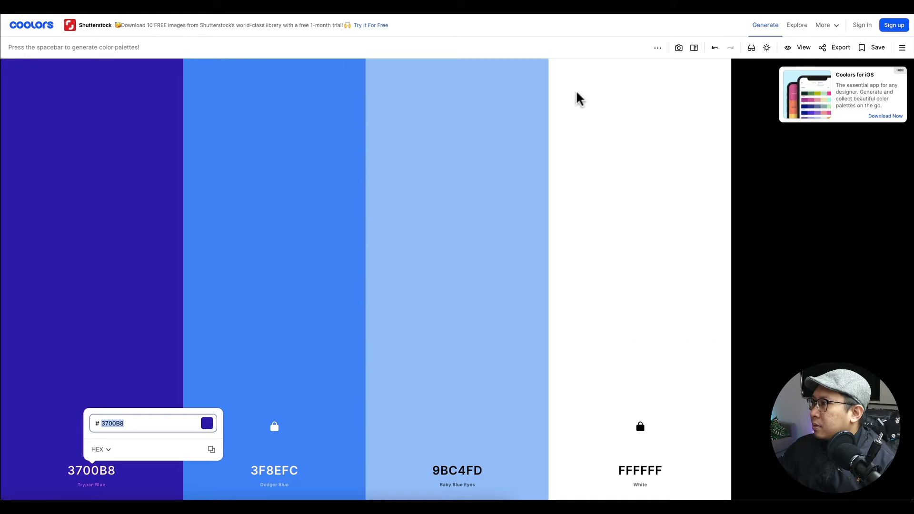
pyautogui.click(290, 476)
pyautogui.hotkey('ctrl', 'c')
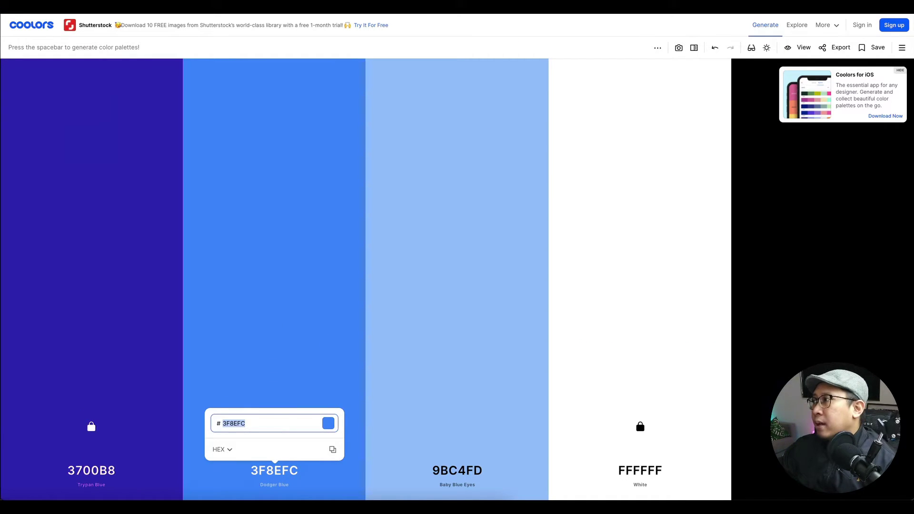
pyautogui.hotkey('alt', 'Tab')
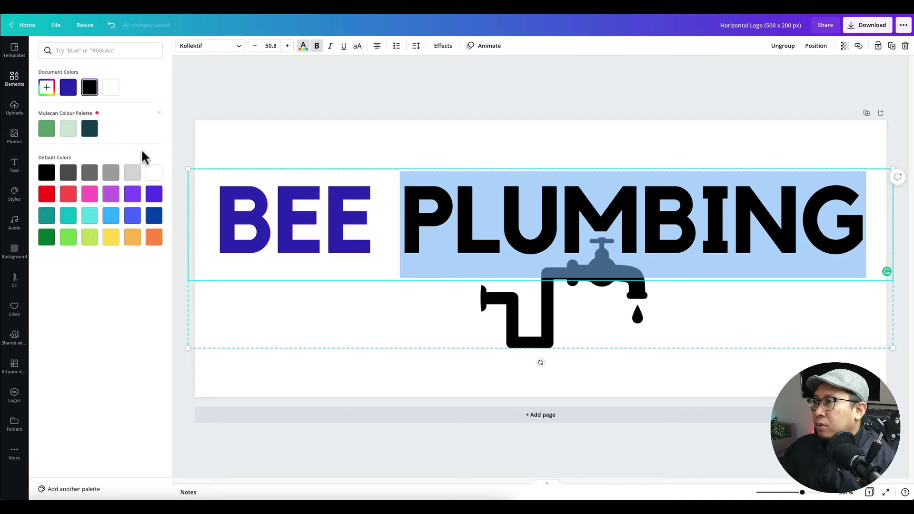
pyautogui.click(47, 88)
pyautogui.click(120, 169)
pyautogui.hotkey('ctrl', 'v')
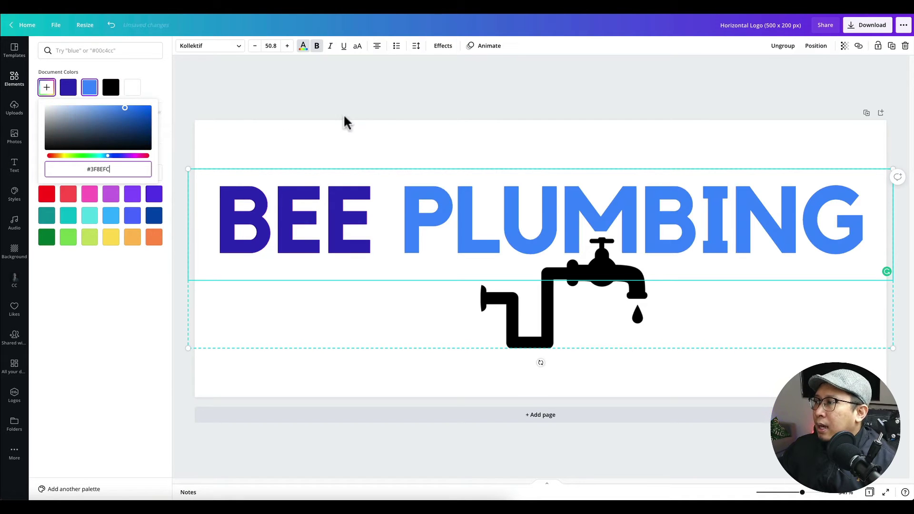
pyautogui.click(468, 101)
pyautogui.click(623, 91)
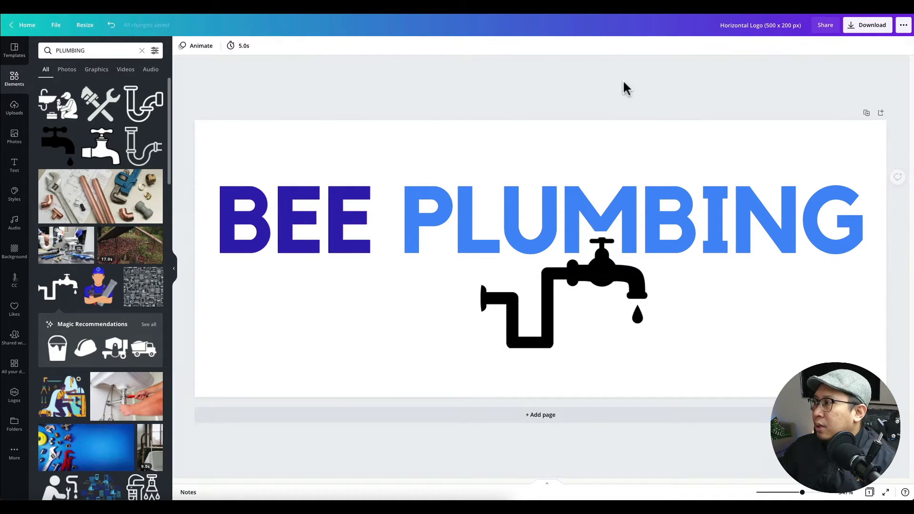
# Recolor the pipe and faucet graphic with the same light blue used for the word PLUMBING.
pyautogui.click(565, 278)
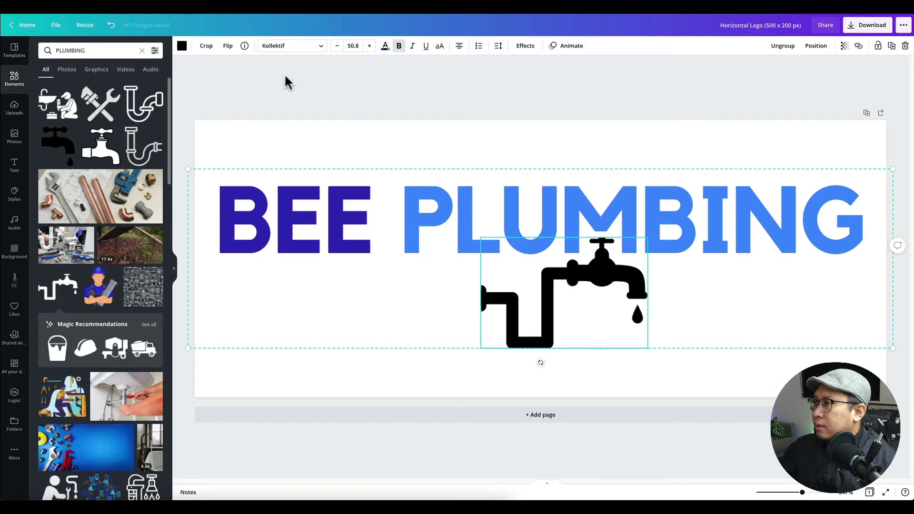
pyautogui.click(182, 47)
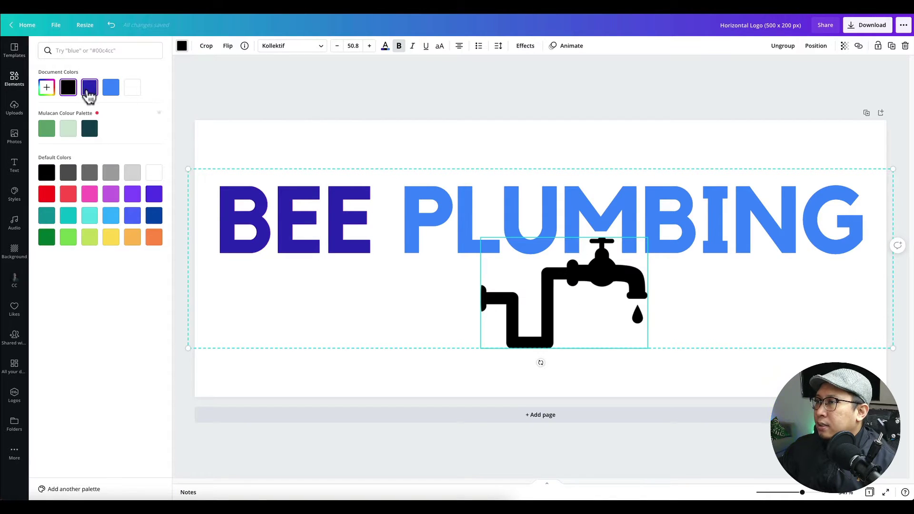
pyautogui.click(118, 94)
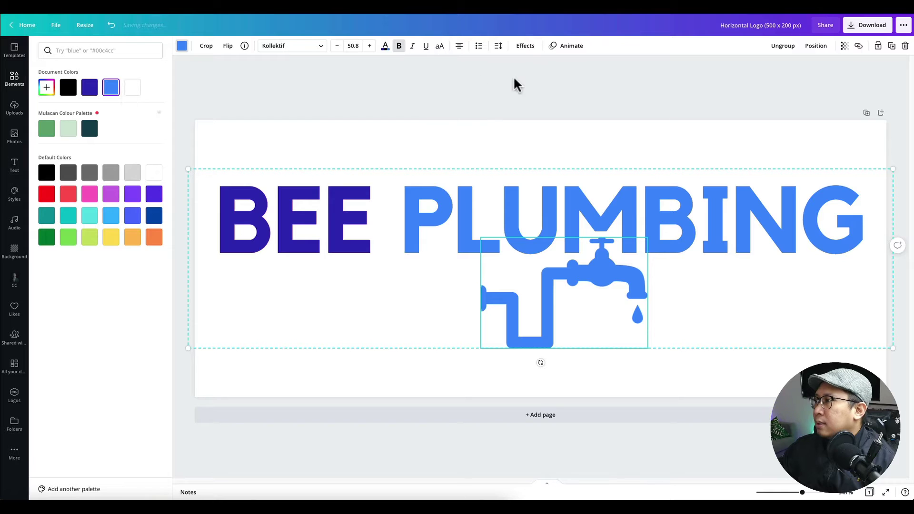
pyautogui.click(518, 93)
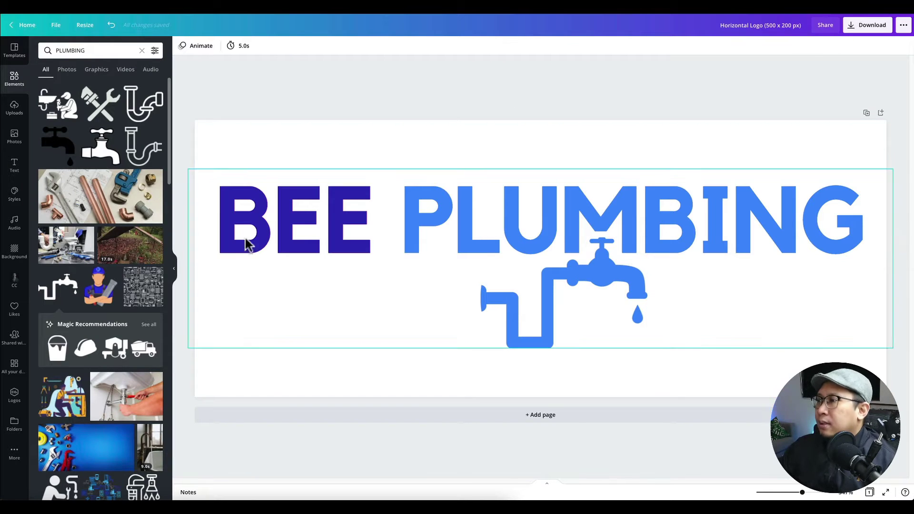
# Search the design elements for "lines" and add the plain solid line to the logo.
pyautogui.click(74, 51)
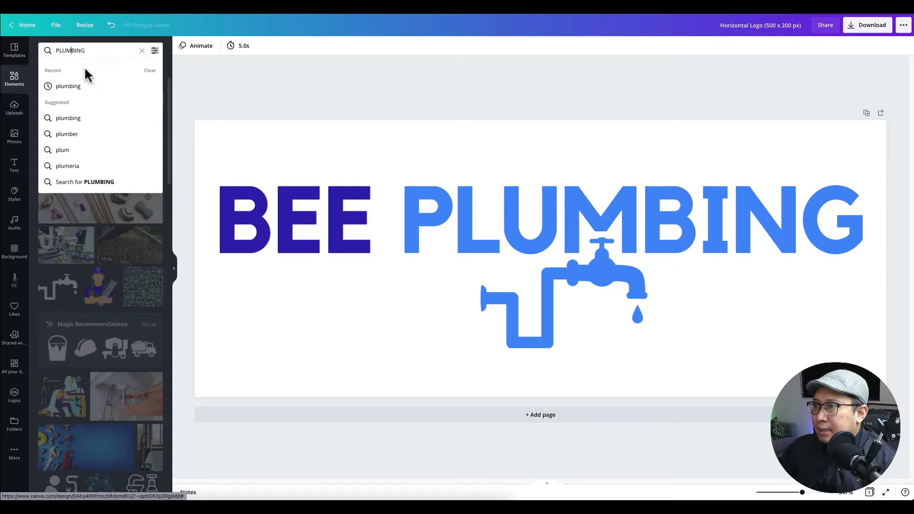
pyautogui.click(21, 114)
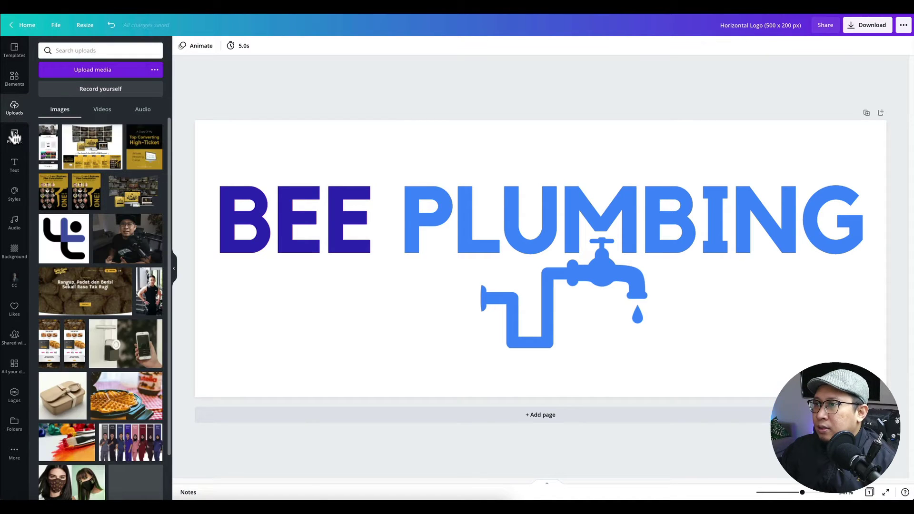
pyautogui.click(14, 78)
pyautogui.doubleClick(78, 52)
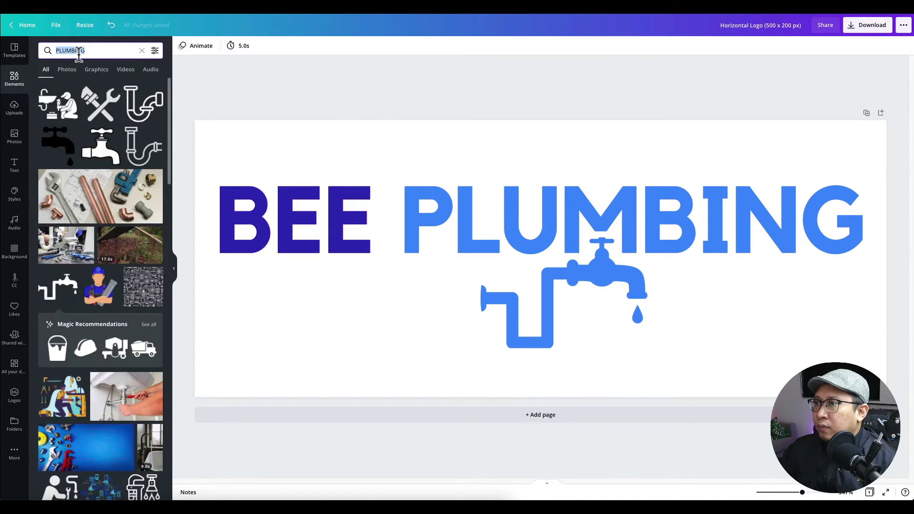
pyautogui.write('lines')
pyautogui.press('Return')
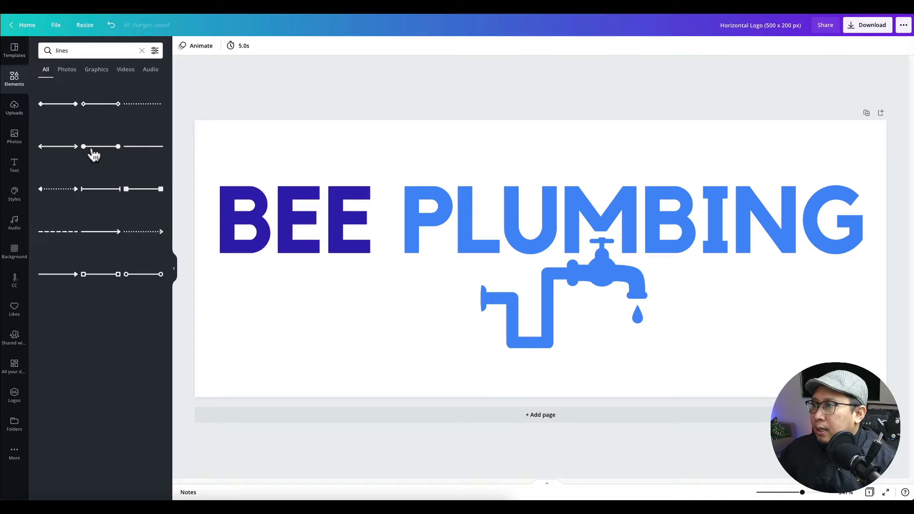
pyautogui.click(147, 149)
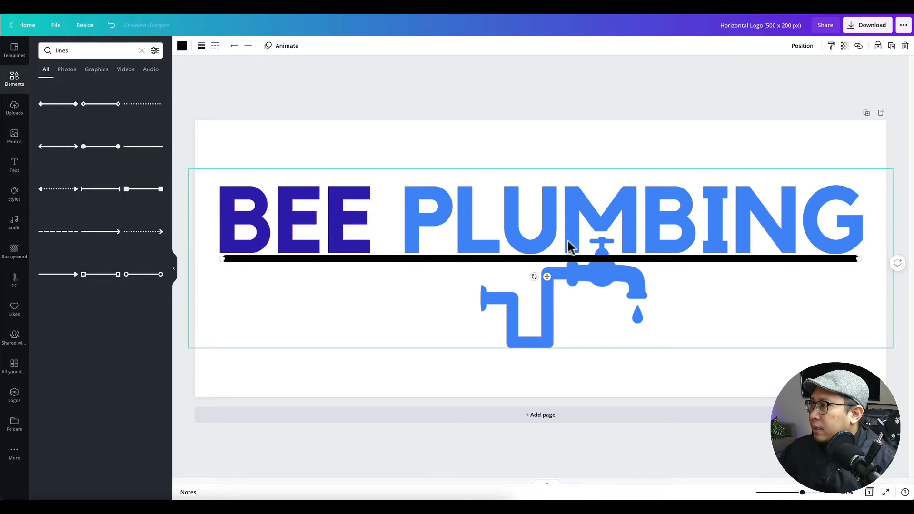
# Position the line just beneath the lettering as two segments, one ending before the pipe and one starting after the faucet spout.
pyautogui.moveTo(504, 255); pyautogui.dragTo(500, 270)
pyautogui.moveTo(853, 271)
pyautogui.mouseDown()
pyautogui.moveTo(533, 267)
pyautogui.moveTo(653, 279)
pyautogui.moveTo(865, 272)
pyautogui.moveTo(849, 271)
pyautogui.mouseUp()
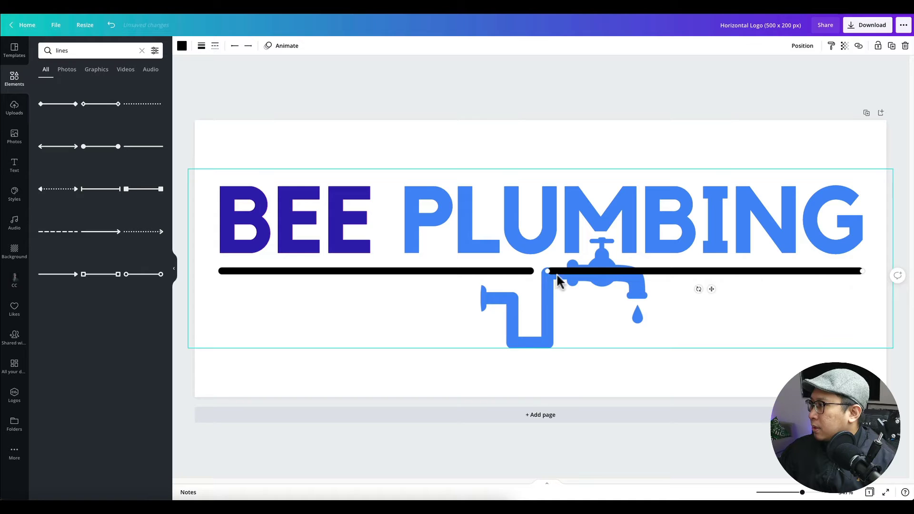
pyautogui.moveTo(548, 271); pyautogui.dragTo(649, 270)
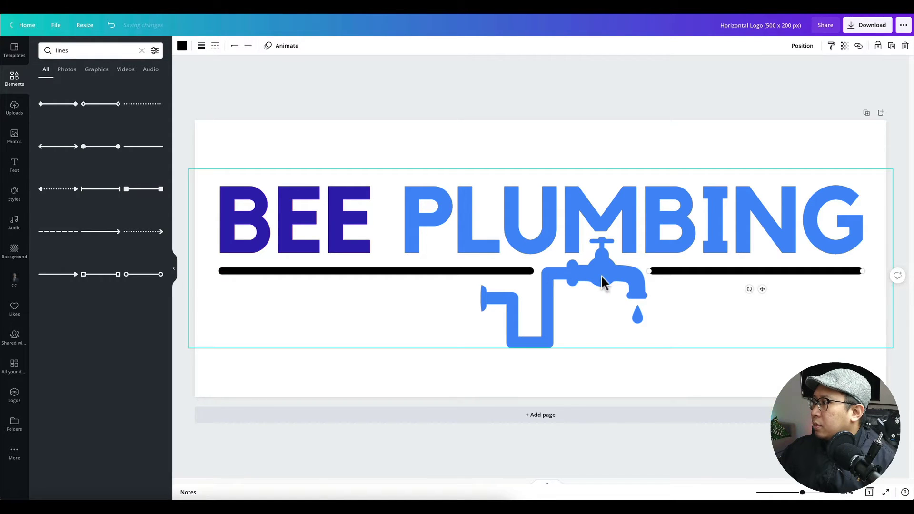
# Color both line segments under the text with the dark blue used for the word BEE.
pyautogui.click(182, 46)
pyautogui.click(90, 88)
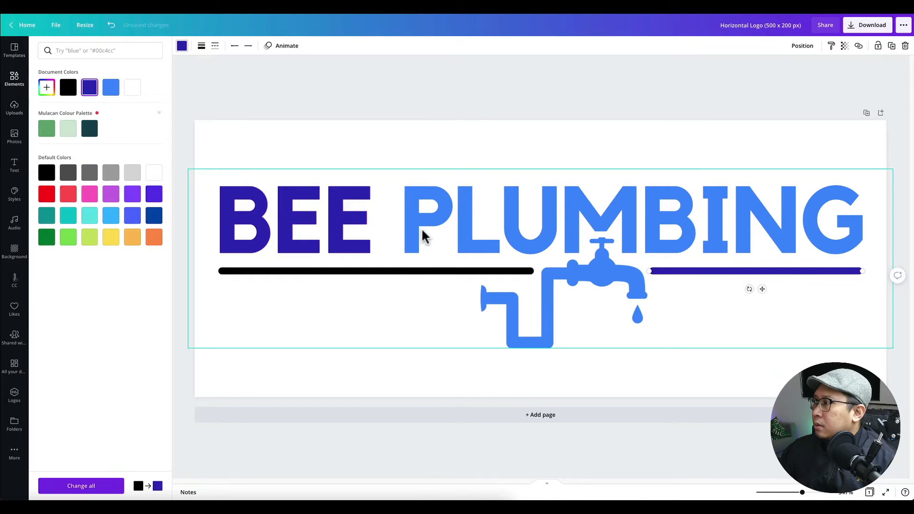
pyautogui.click(409, 273)
pyautogui.click(111, 88)
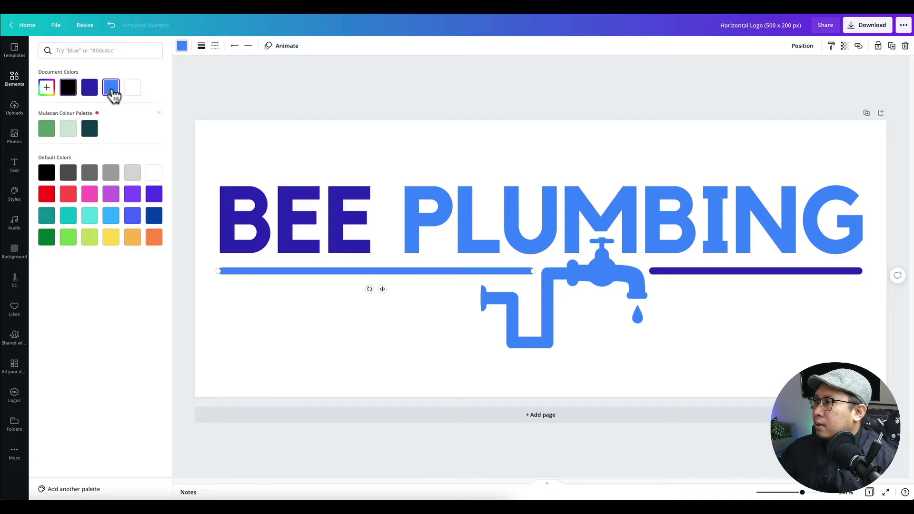
pyautogui.click(89, 88)
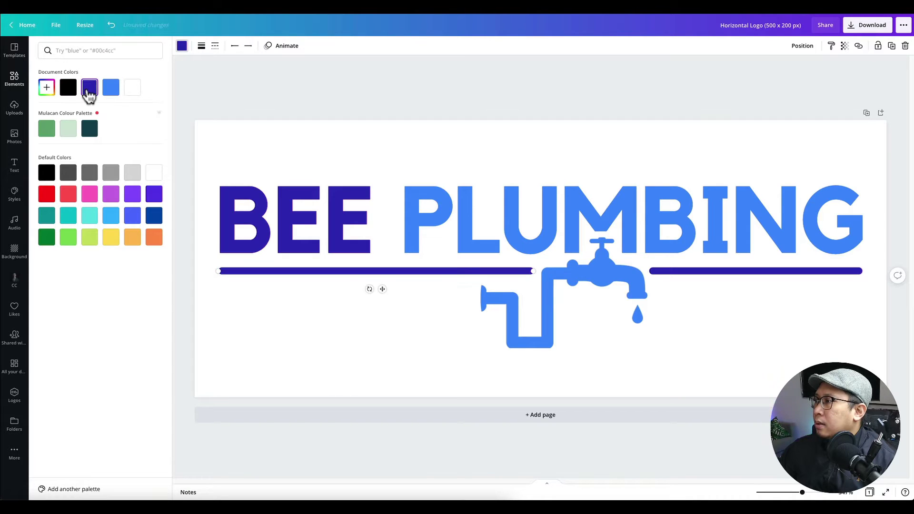
pyautogui.click(512, 122)
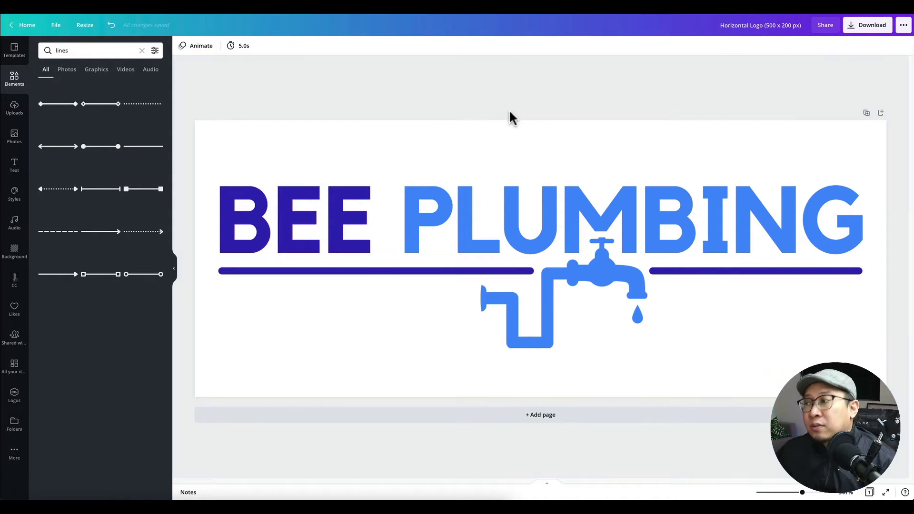
# Download the logo as a PNG at size 1 (500 x 200 px) and dismiss the sharing offer.
pyautogui.click(854, 25)
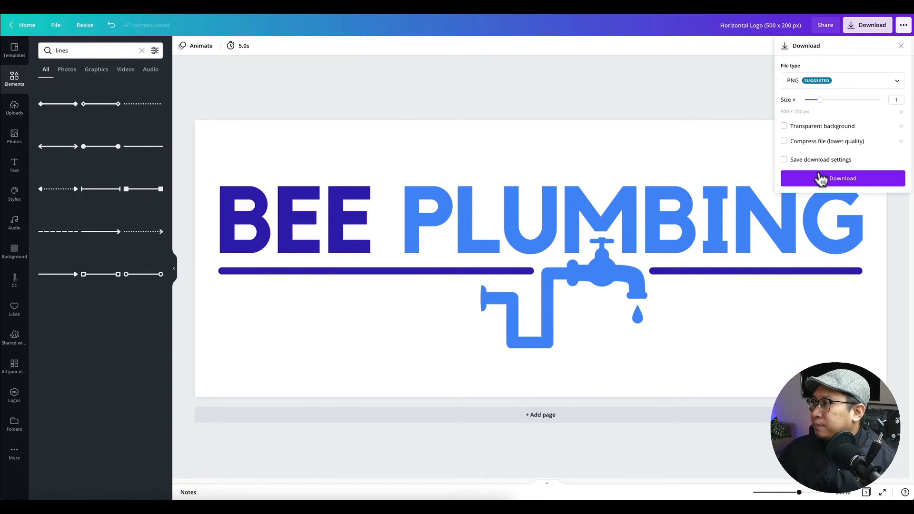
pyautogui.click(806, 87)
pyautogui.click(809, 87)
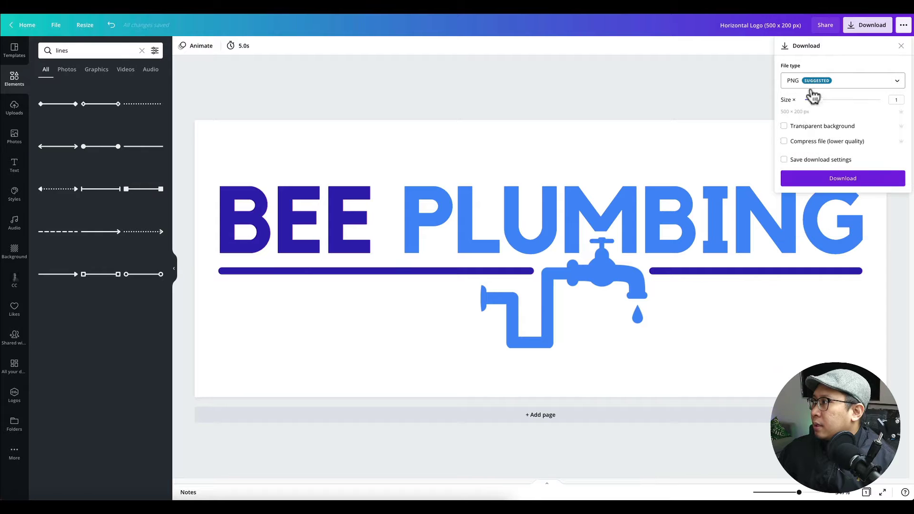
pyautogui.click(824, 180)
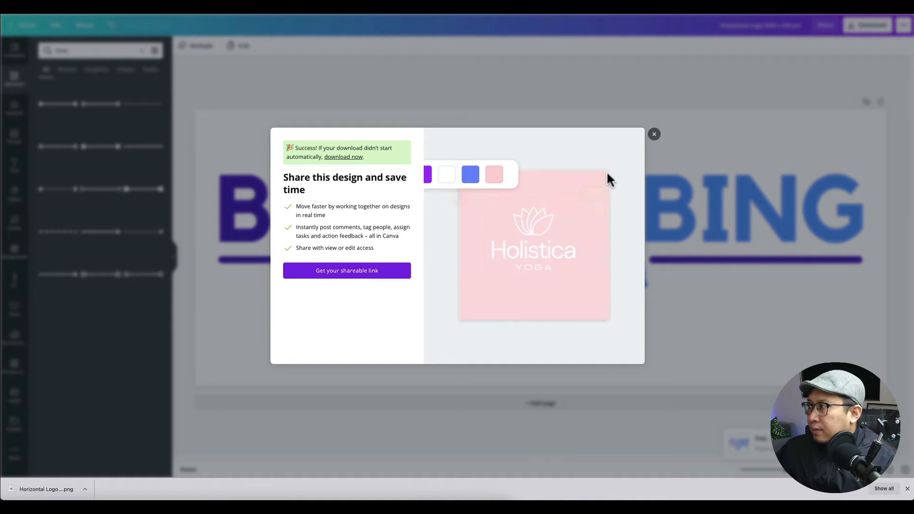
pyautogui.click(655, 135)
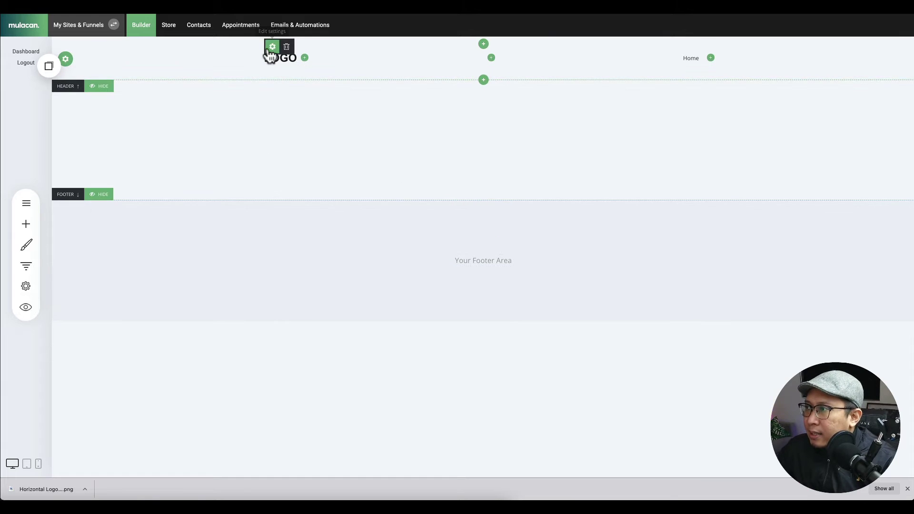
# In the Mulacan site builder, switch the header logo to Image Logo and upload the downloaded Horizontal Logo PNG as its image.
pyautogui.click(270, 43)
pyautogui.click(402, 99)
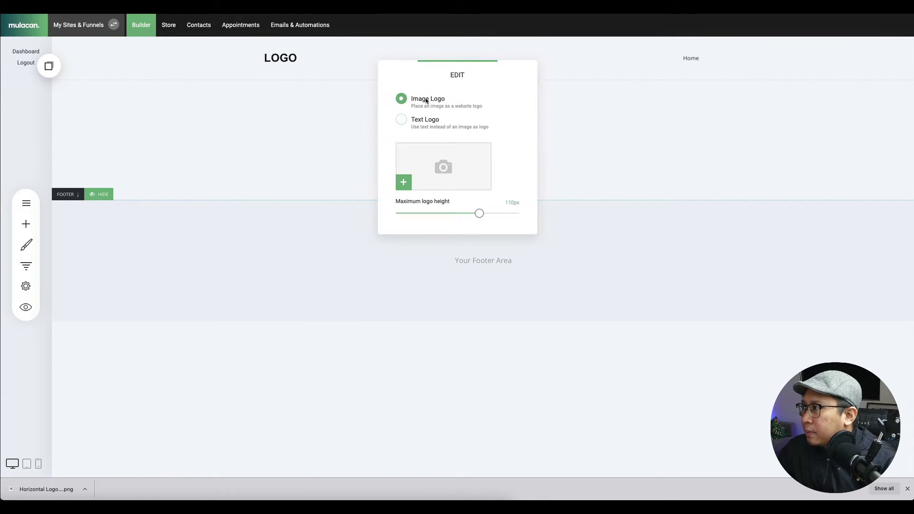
pyautogui.click(450, 168)
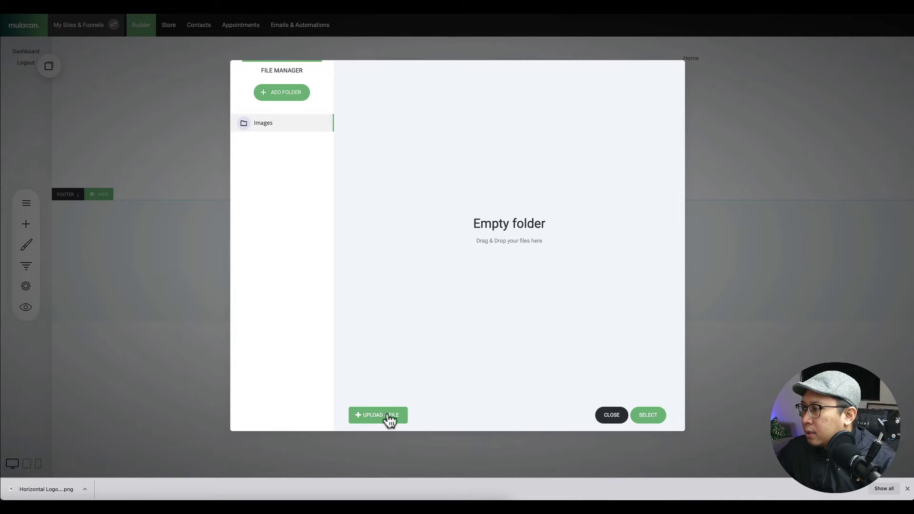
pyautogui.click(390, 417)
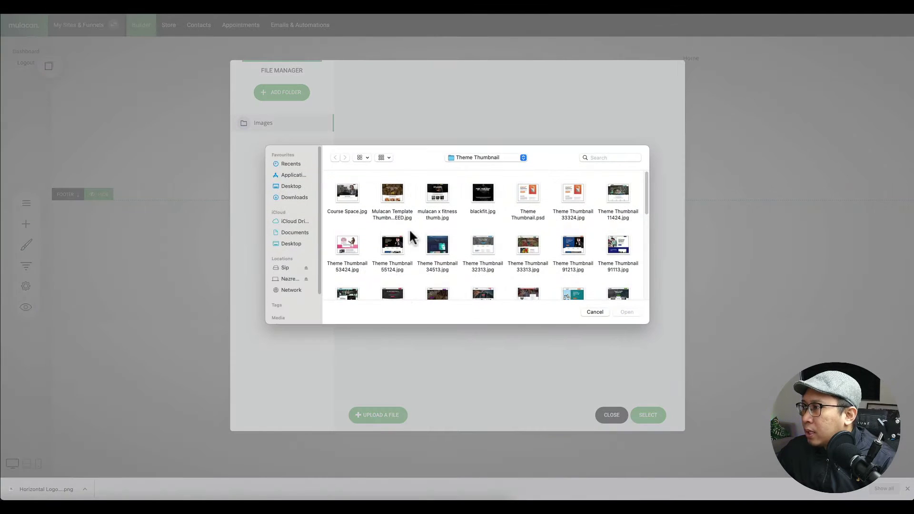
pyautogui.click(300, 196)
pyautogui.doubleClick(342, 193)
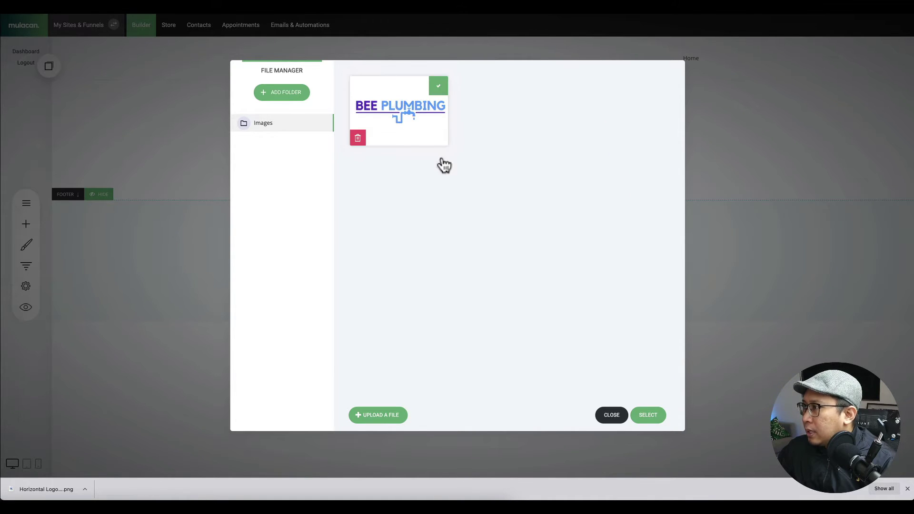
pyautogui.click(647, 415)
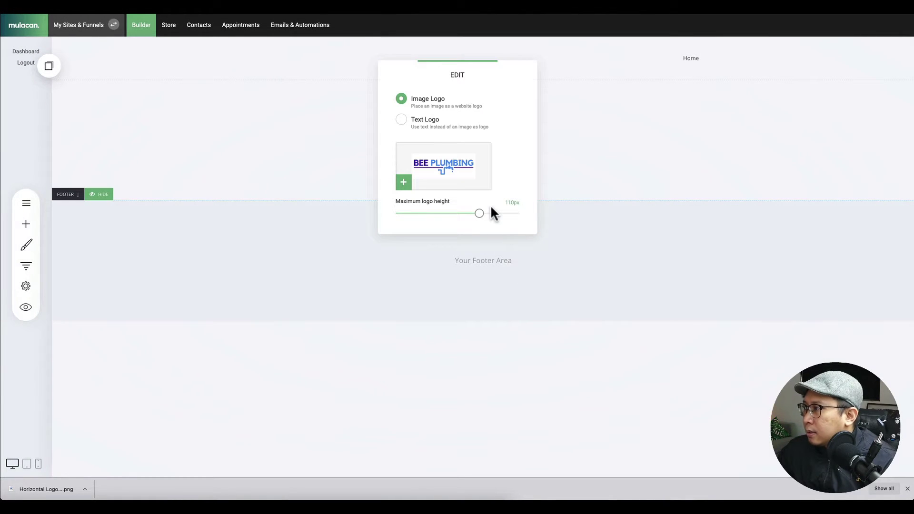
# Move the logo settings dialog clear of the header, examine the placed logo and its maximum height setting, and close the dialog.
pyautogui.moveTo(472, 125); pyautogui.dragTo(590, 122)
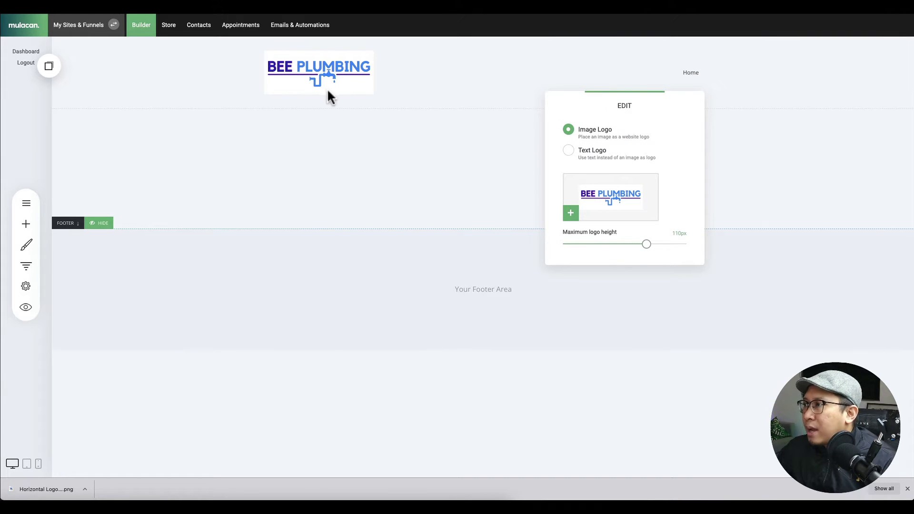
pyautogui.moveTo(664, 133); pyautogui.dragTo(568, 276)
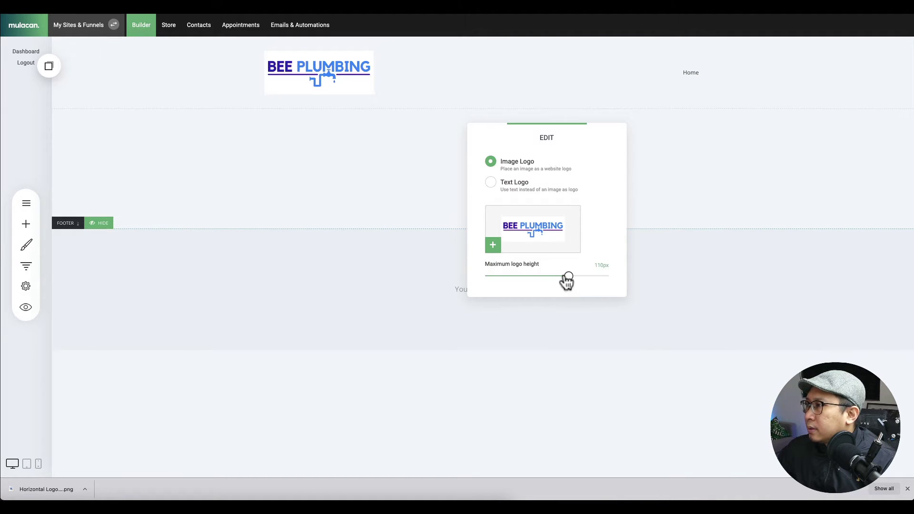
pyautogui.click(385, 115)
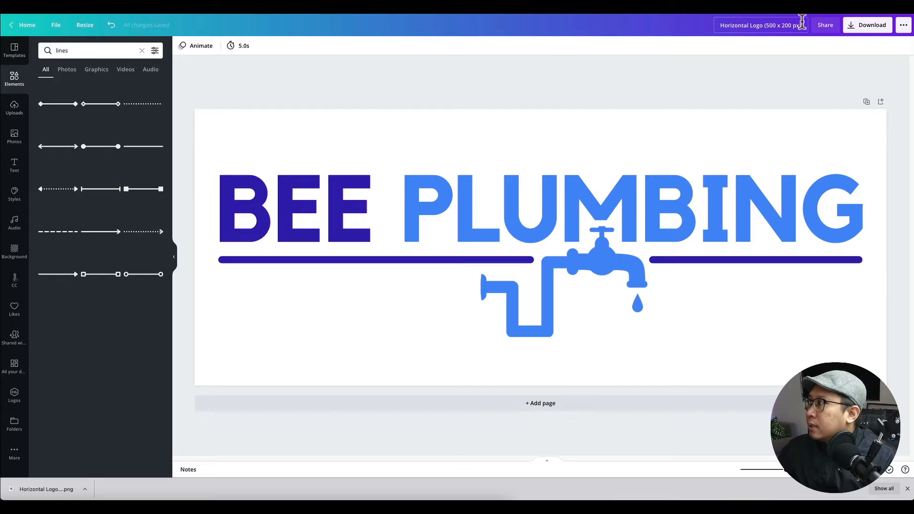
# Return to the Canva logo and review its PNG download options, including the transparent background setting.
pyautogui.click(865, 25)
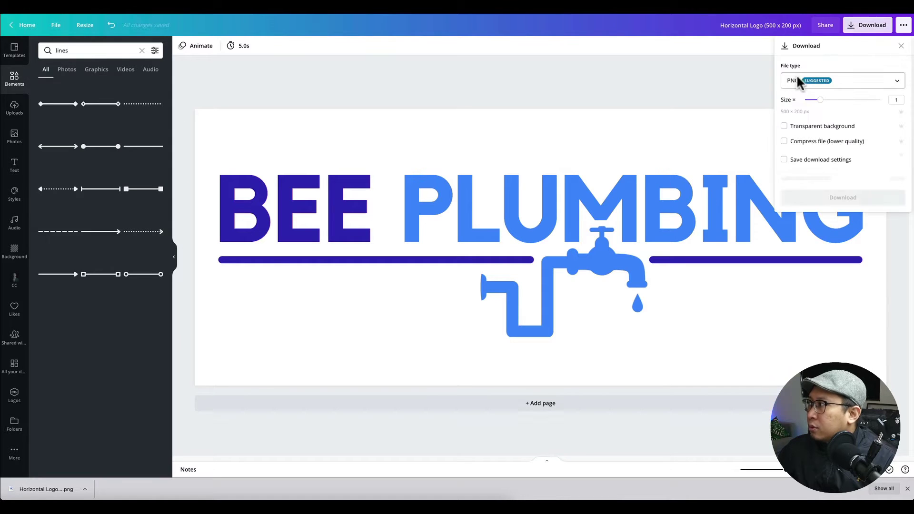
pyautogui.click(655, 82)
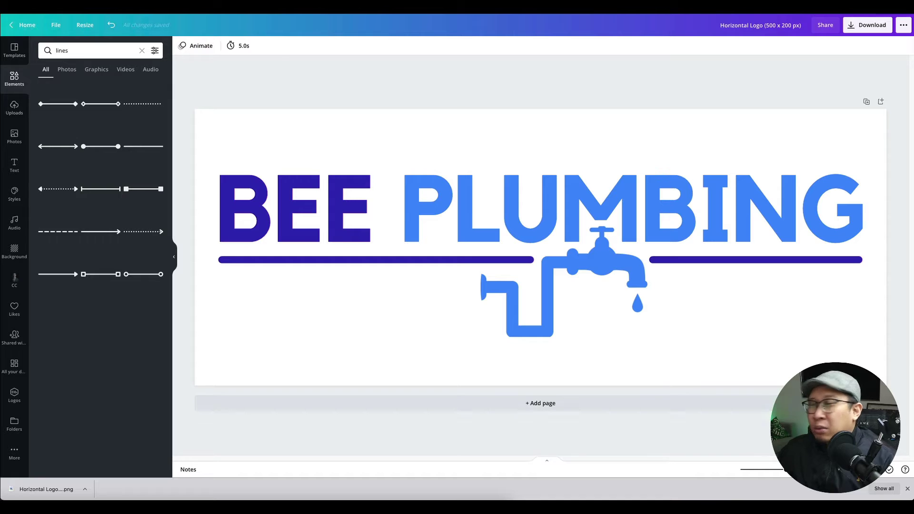
# Return to the Mulacan site builder and set the header background color to the white global color.
pyautogui.hotkey('ctrl', 'Tab')
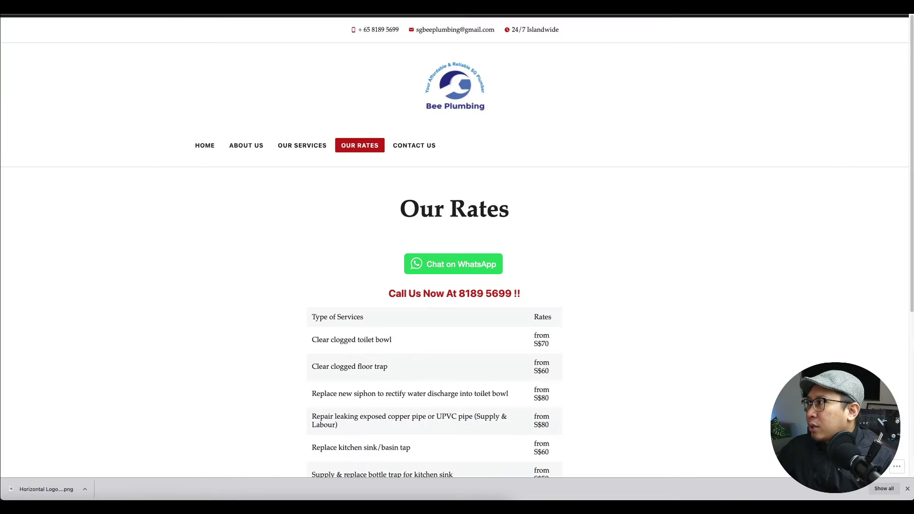
pyautogui.hotkey('ctrl', 'Tab')
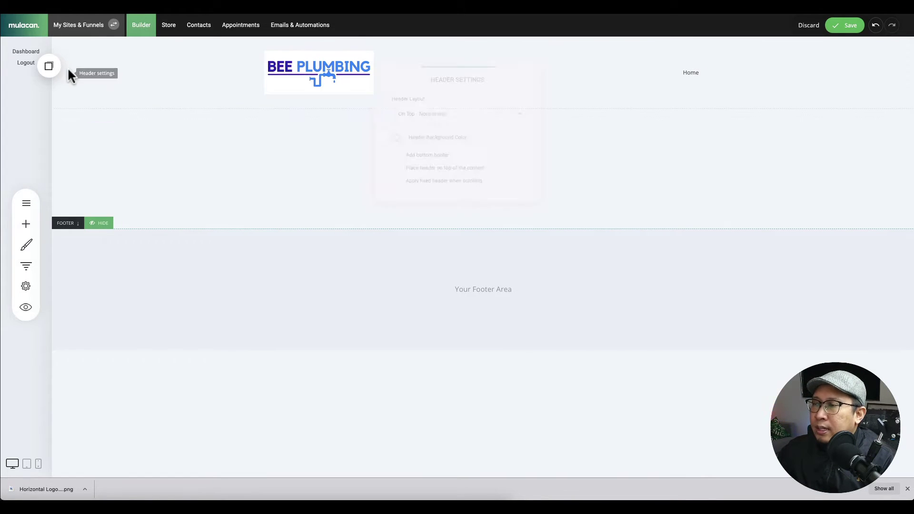
pyautogui.click(66, 72)
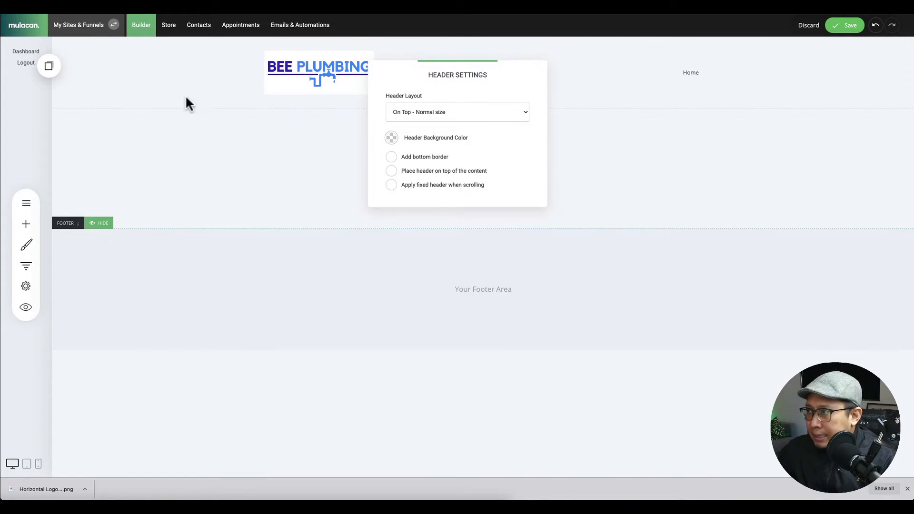
pyautogui.click(391, 138)
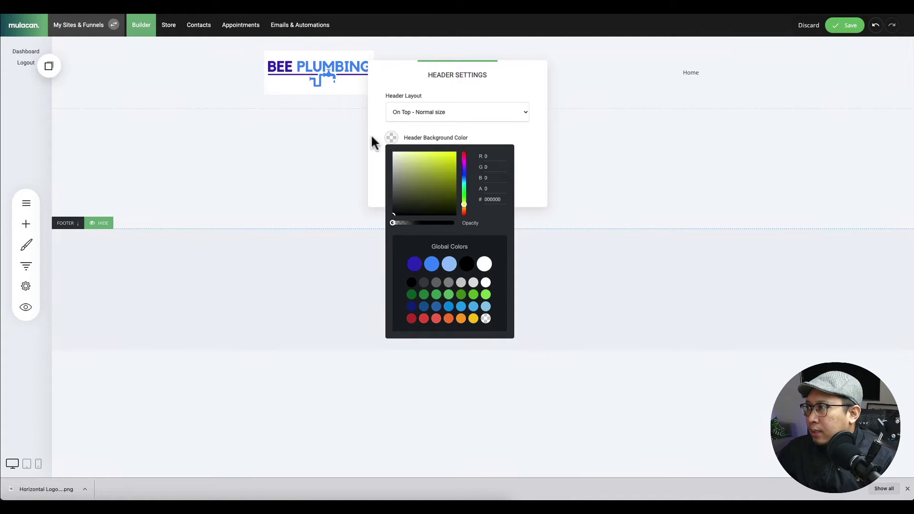
pyautogui.click(484, 264)
pyautogui.click(286, 186)
pyautogui.click(286, 186)
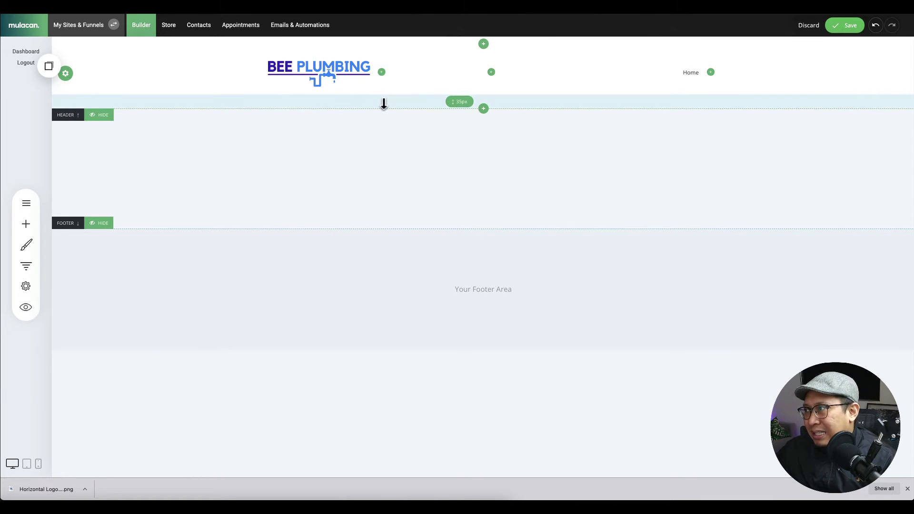
# Reduce the spacing around the header logo to make the header shorter and save the site.
pyautogui.moveTo(383, 104); pyautogui.dragTo(370, 47)
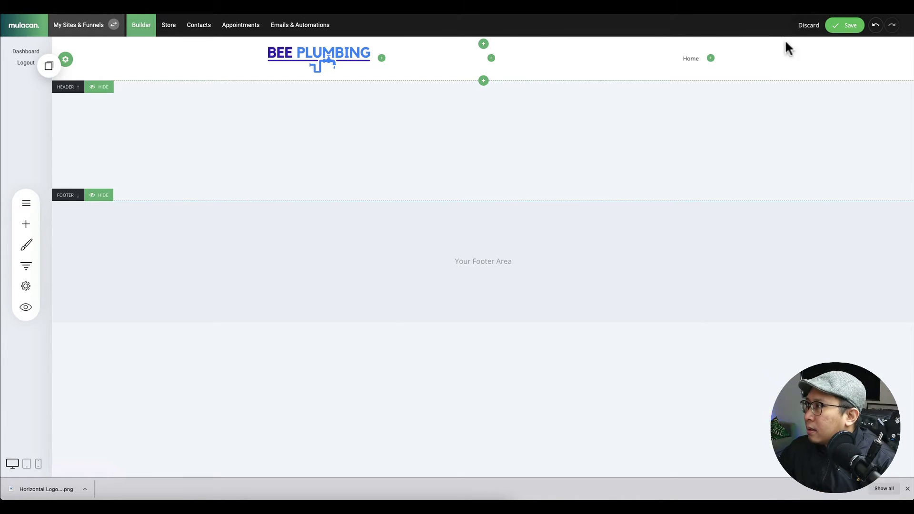
pyautogui.click(854, 25)
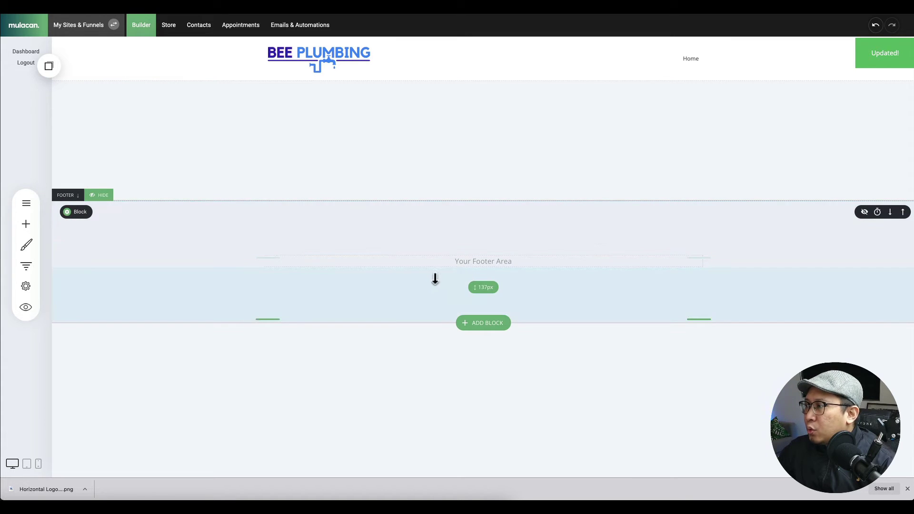
# Add a block from the Footers category, choosing the white centered BRAND layout with social icons and All rights reserved.
pyautogui.click(473, 324)
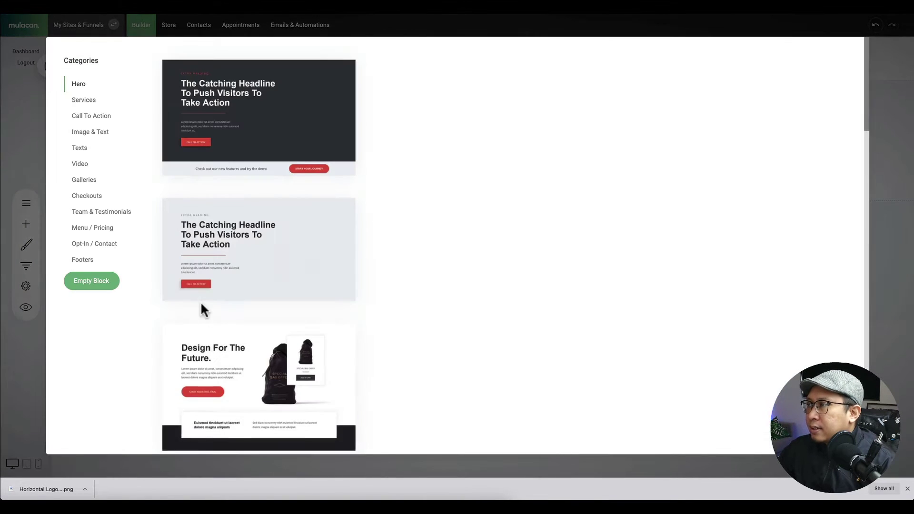
pyautogui.click(98, 258)
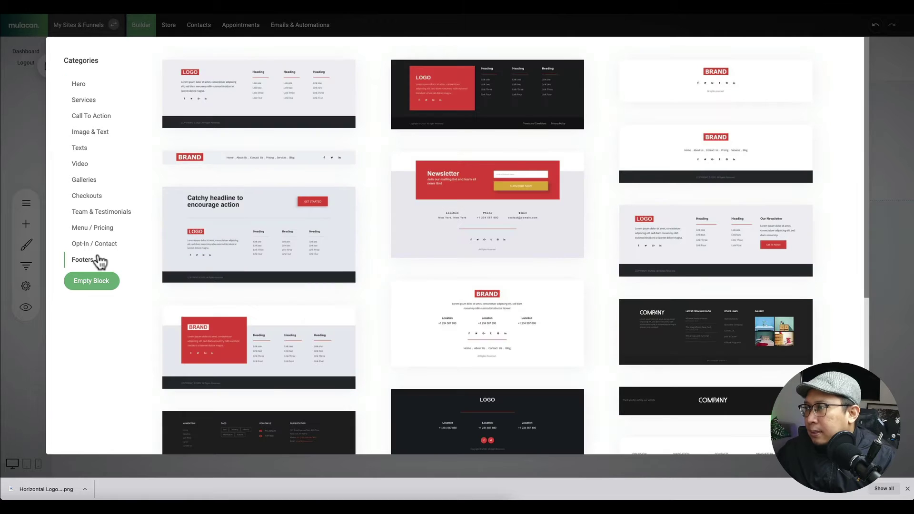
pyautogui.scroll(-5, 586, 300)
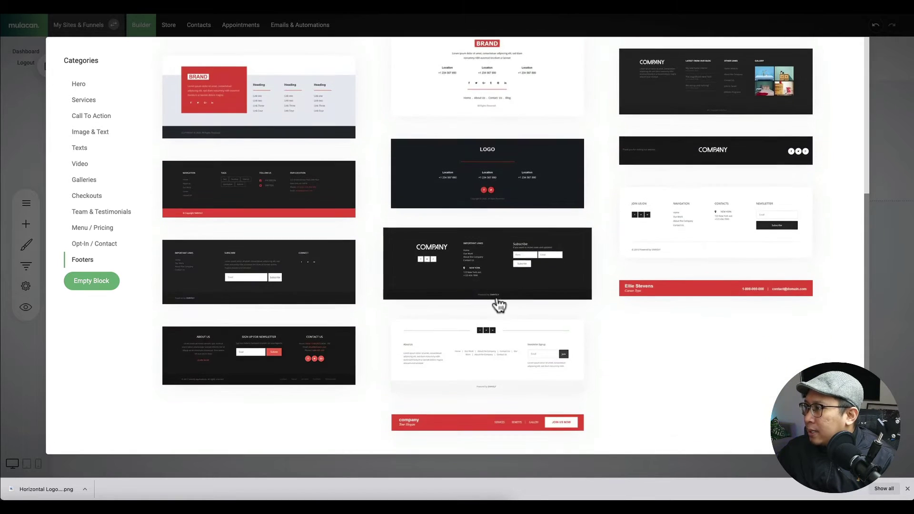
pyautogui.scroll(5, 393, 298)
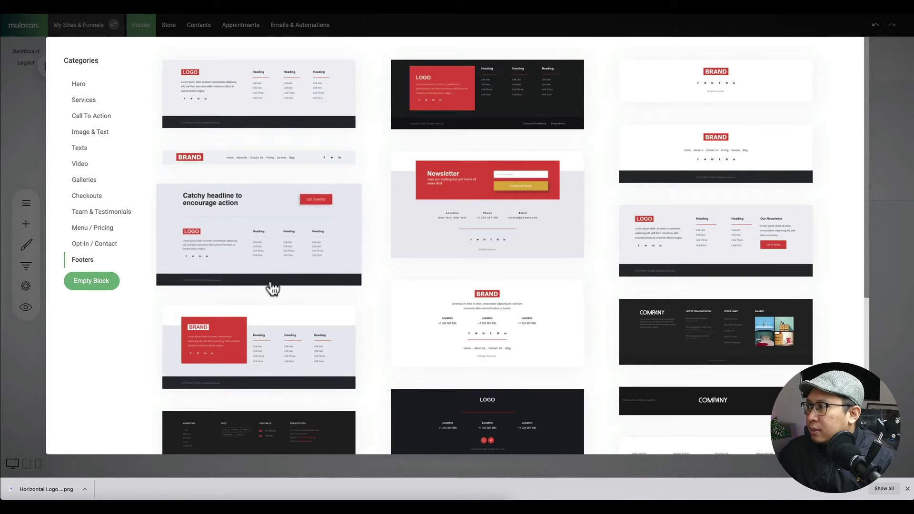
pyautogui.click(728, 76)
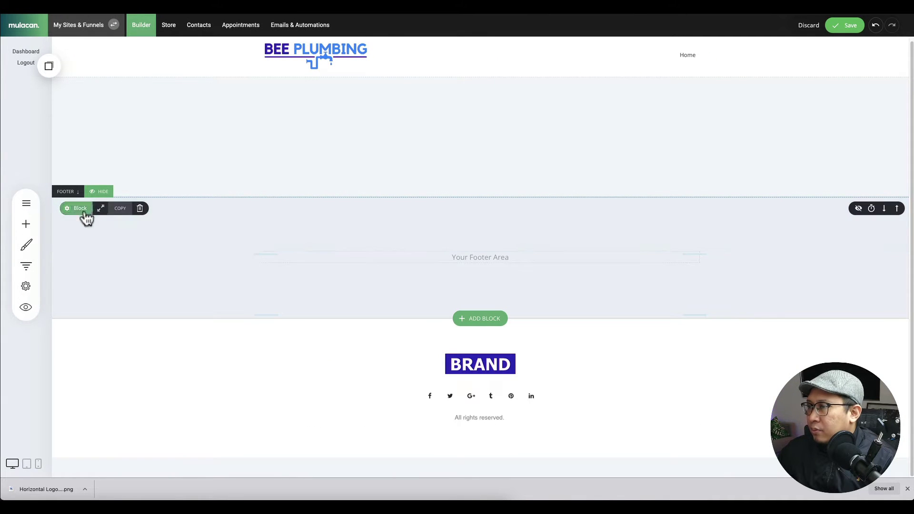
# Delete the original Your Footer Area placeholder block and confirm its removal.
pyautogui.moveTo(81, 214)
pyautogui.click(141, 207)
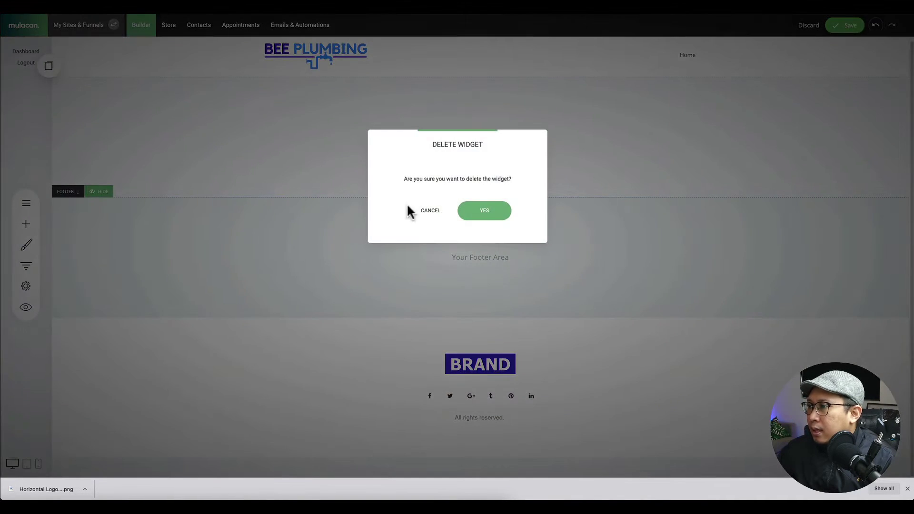
pyautogui.click(484, 211)
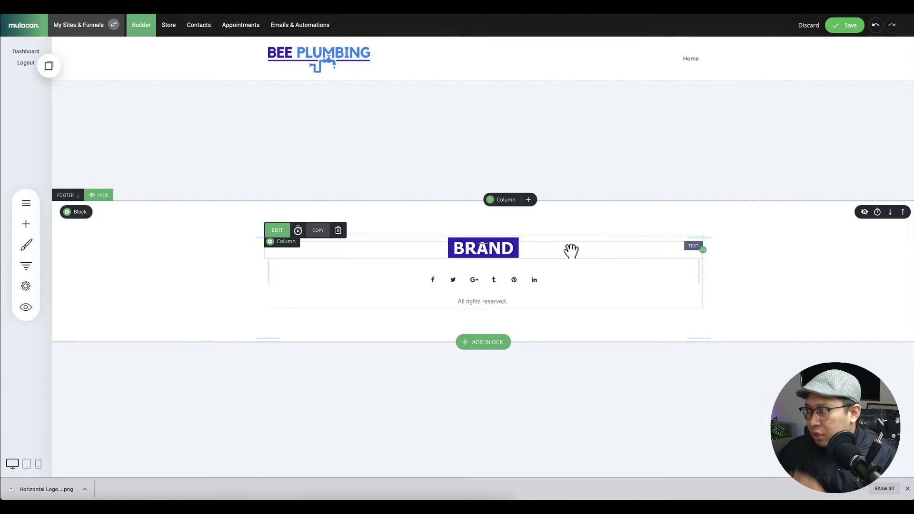
# Delete the BRAND text from the footer block and place an image element above the social icons.
pyautogui.click(338, 231)
pyautogui.click(483, 210)
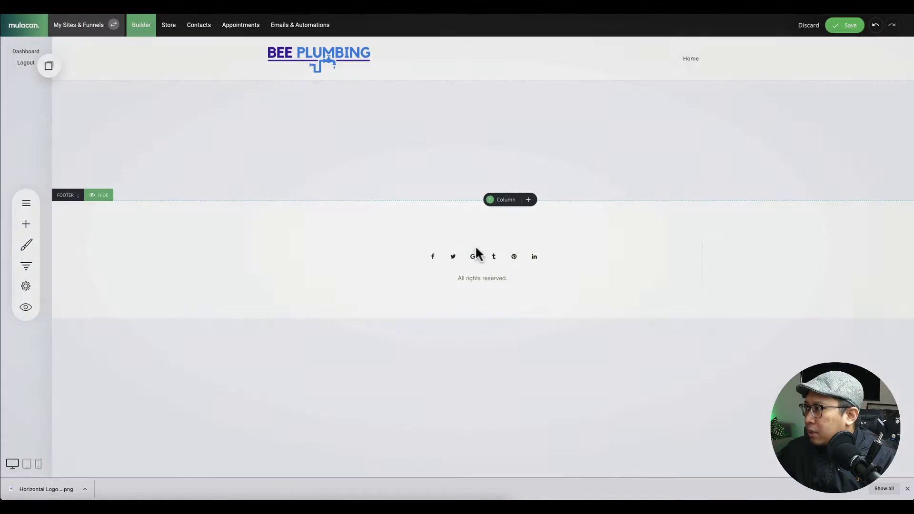
pyautogui.click(26, 224)
pyautogui.moveTo(112, 140); pyautogui.dragTo(472, 266)
# Set the footer image to the BEE PLUMBING logo from the file manager and close the image settings.
pyautogui.click(497, 282)
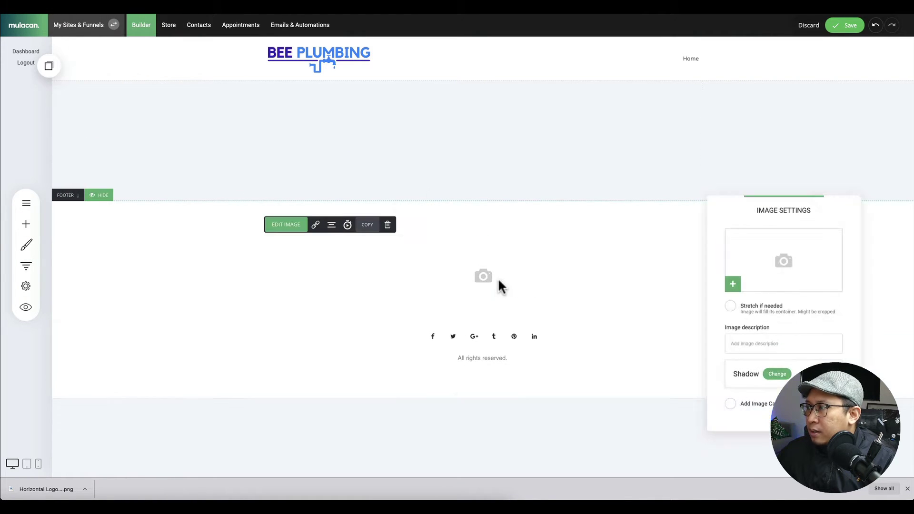
pyautogui.click(784, 263)
pyautogui.click(421, 136)
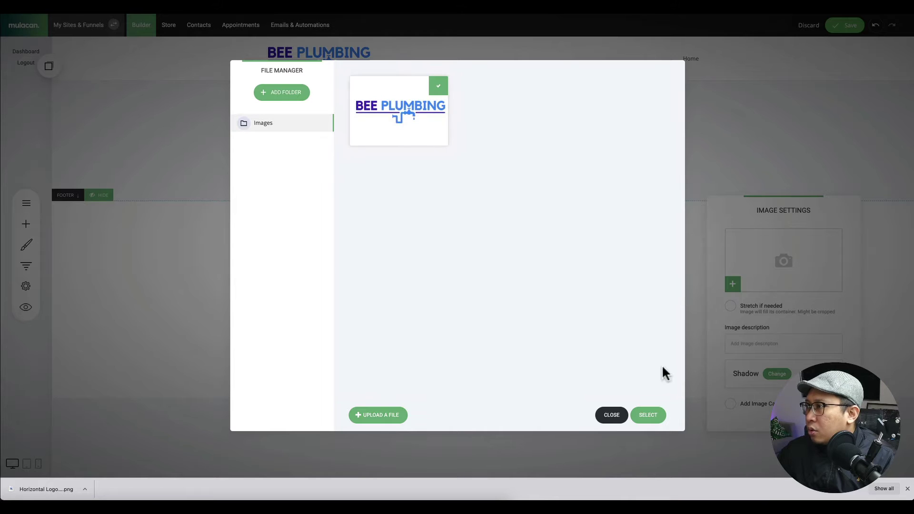
pyautogui.click(649, 415)
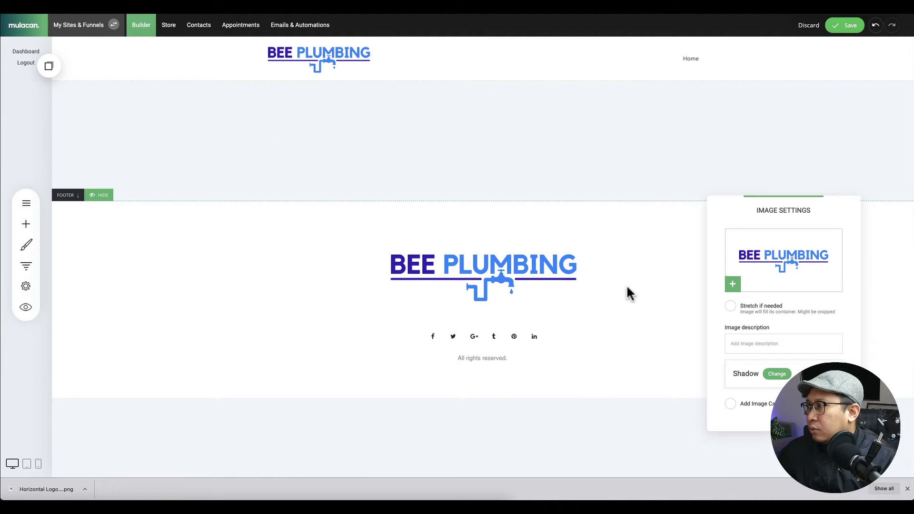
pyautogui.click(627, 285)
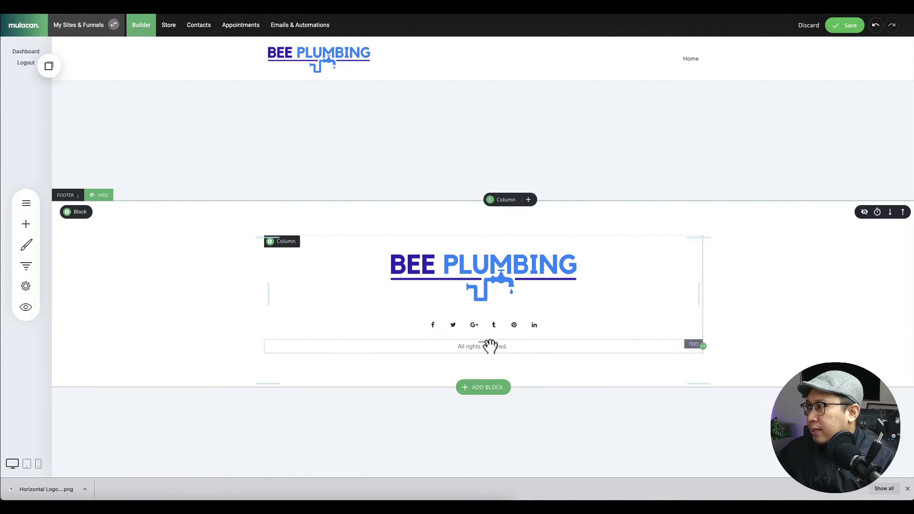
# Switch the footer's social media element to Go to page mode and change its Twitter icon to Instagram.
pyautogui.moveTo(498, 316)
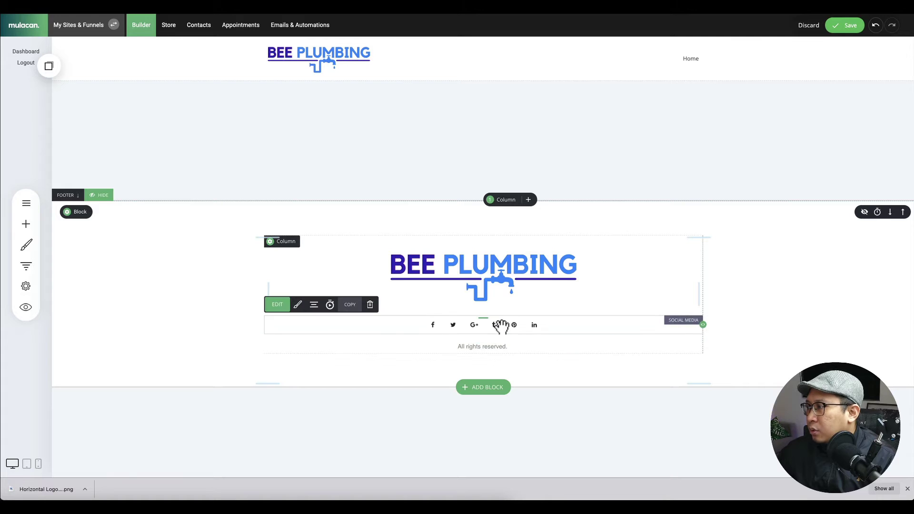
pyautogui.click(287, 307)
pyautogui.click(828, 332)
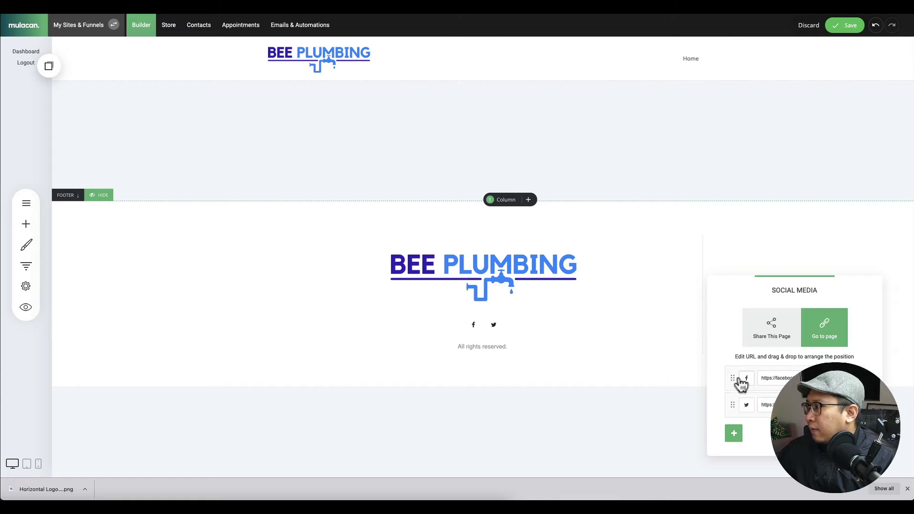
pyautogui.click(747, 407)
pyautogui.click(787, 327)
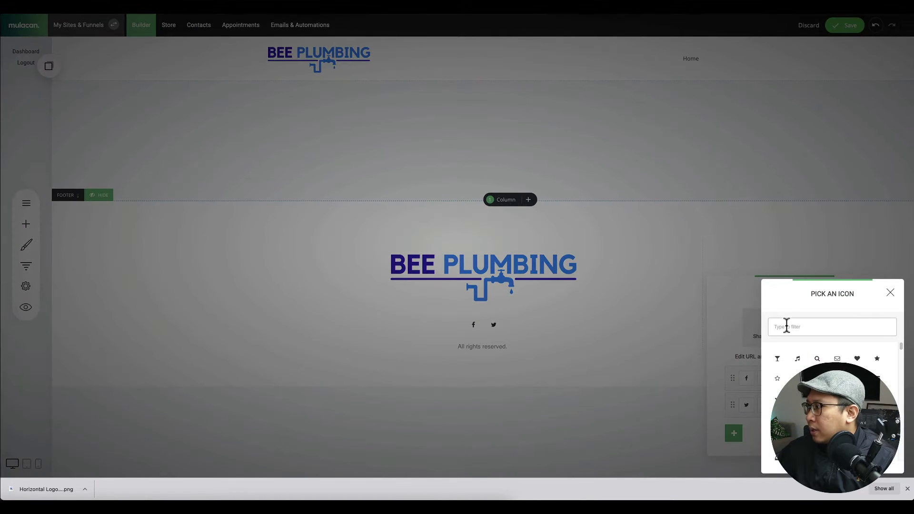
pyautogui.write('inst')
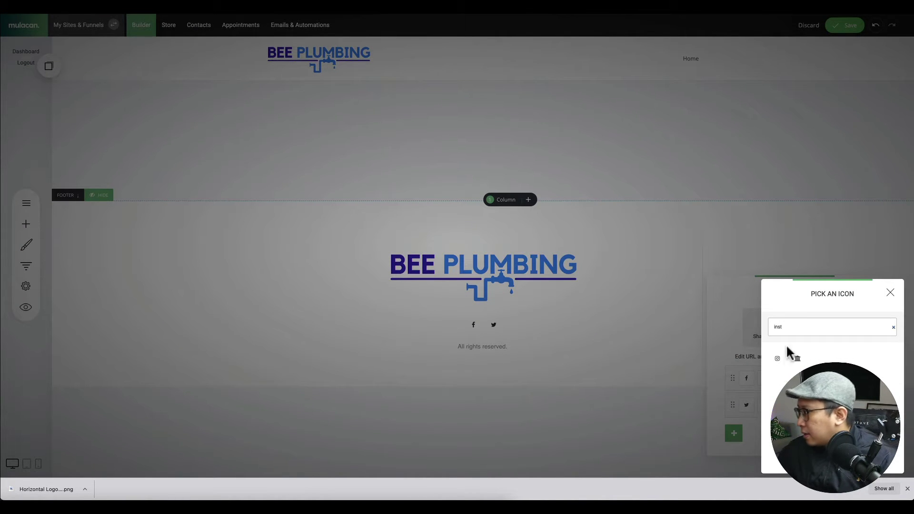
pyautogui.click(782, 363)
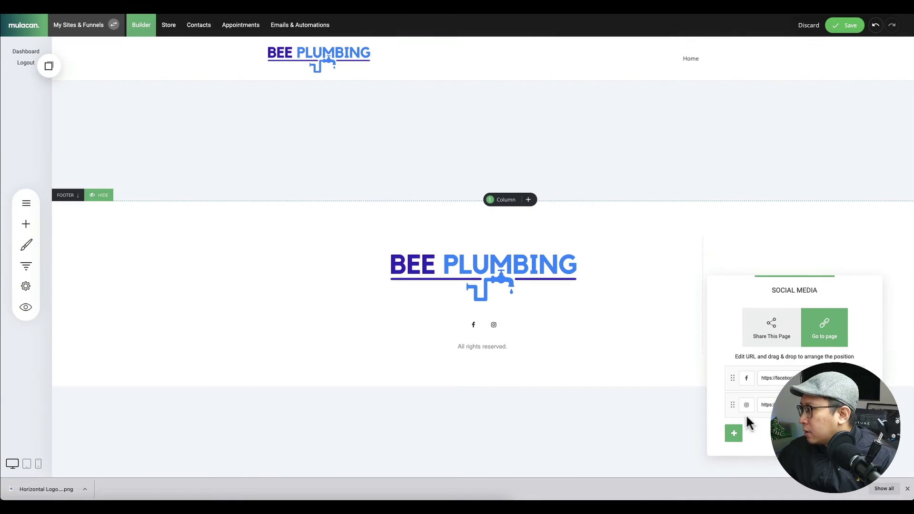
# Add a third social media link to the footer and give it a YouTube icon.
pyautogui.click(734, 434)
pyautogui.click(746, 431)
pyautogui.click(823, 328)
pyautogui.write('youtu')
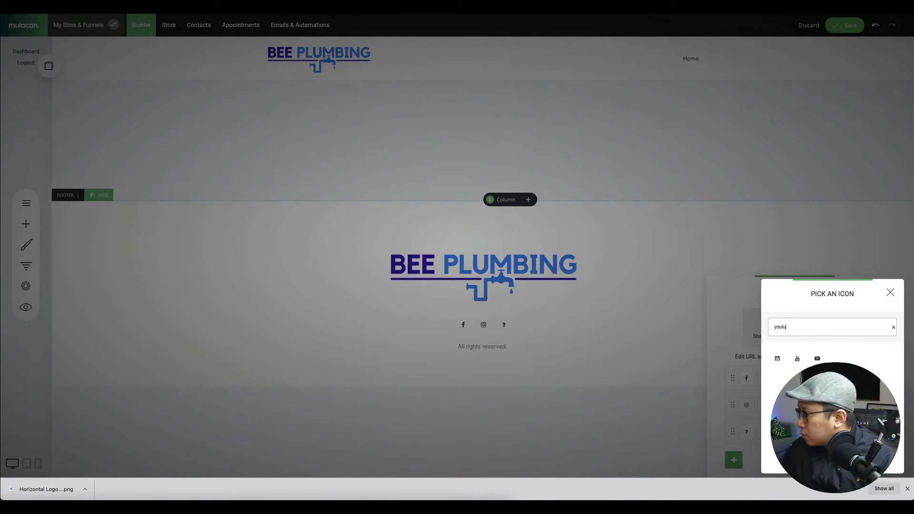
pyautogui.click(797, 359)
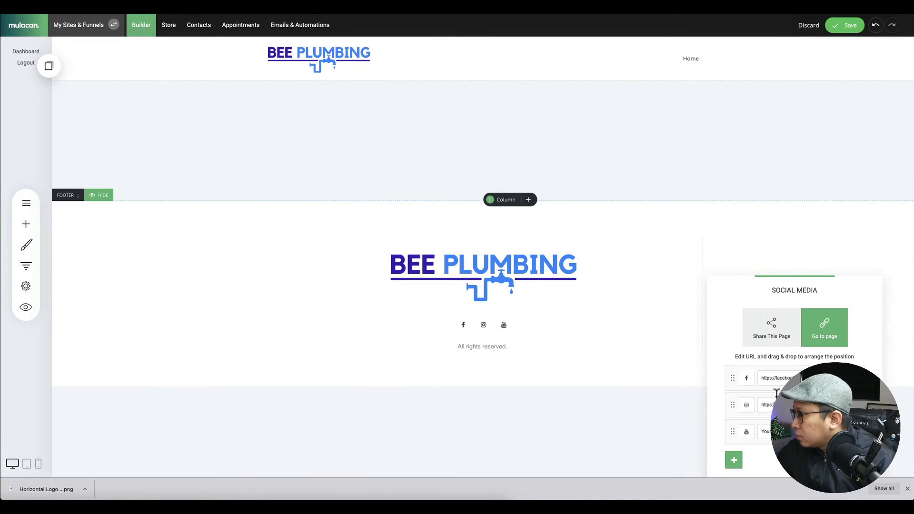
# Add a fourth social media link to the footer with the LinkedIn icon.
pyautogui.click(734, 460)
pyautogui.click(746, 456)
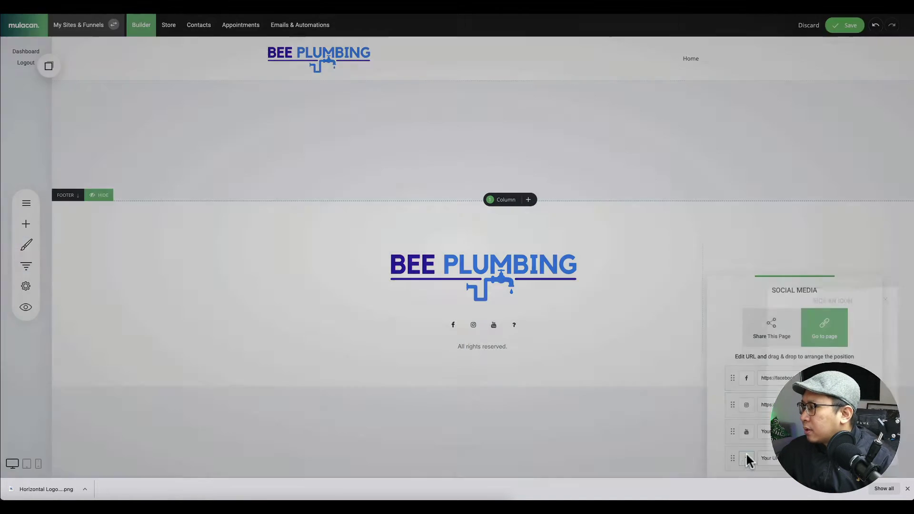
pyautogui.click(822, 324)
pyautogui.write('linkedin')
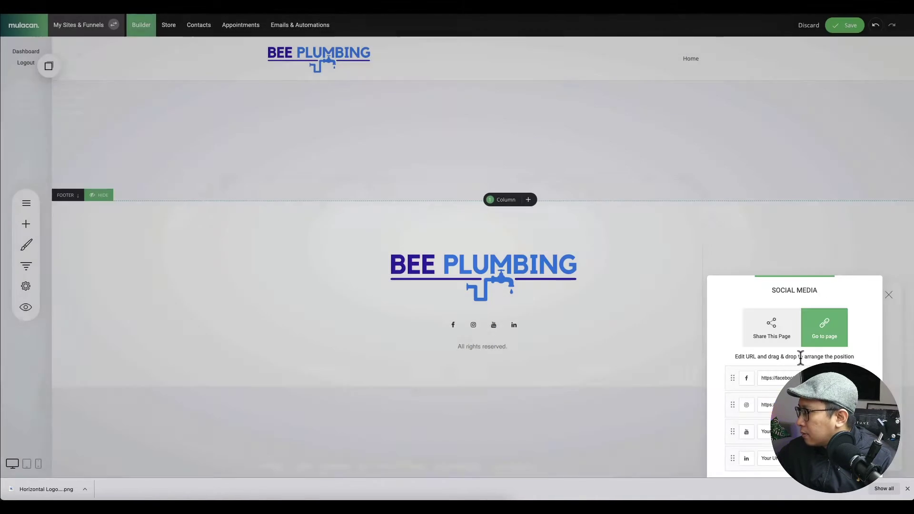
pyautogui.click(797, 359)
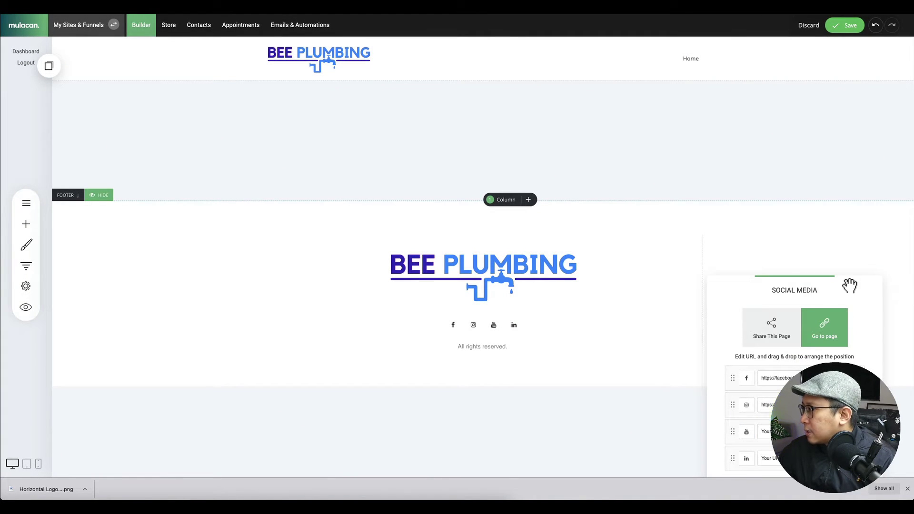
# Add a fifth social media link with the Twitter bird icon and close the social media settings.
pyautogui.click(729, 400)
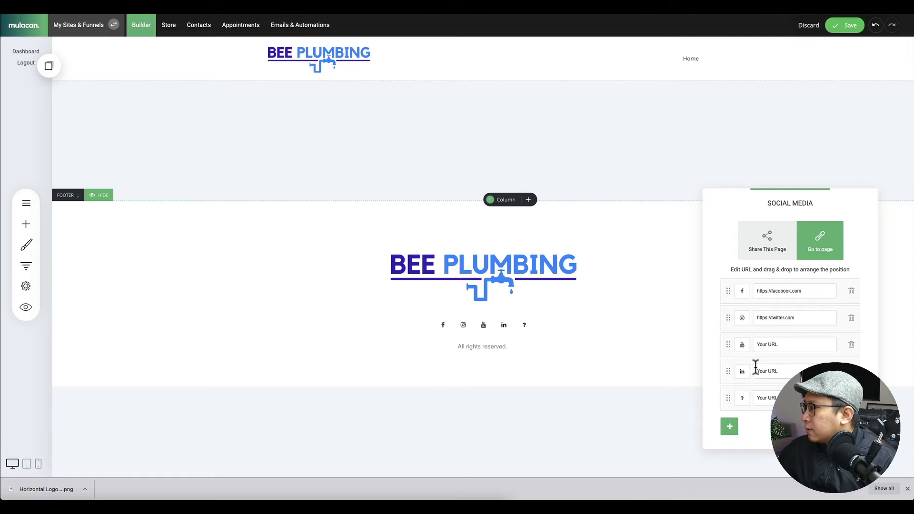
pyautogui.click(745, 397)
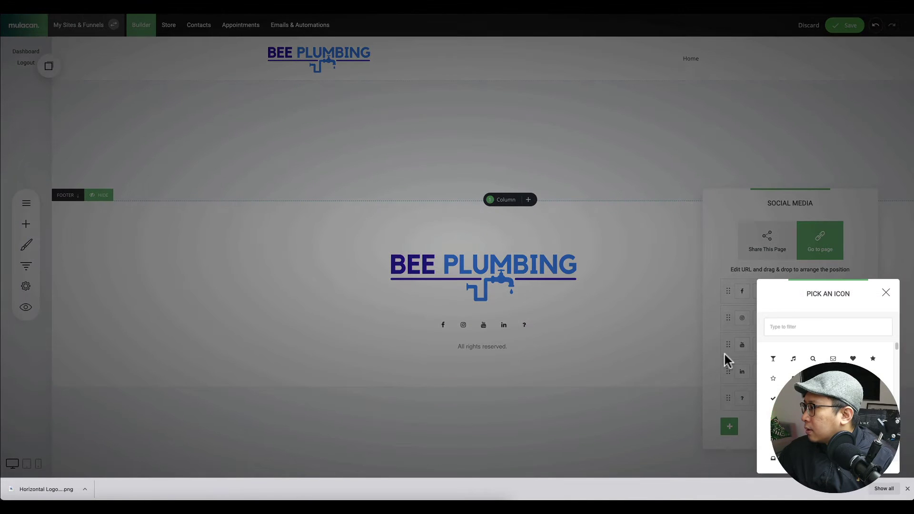
pyautogui.click(790, 327)
pyautogui.write('fw')
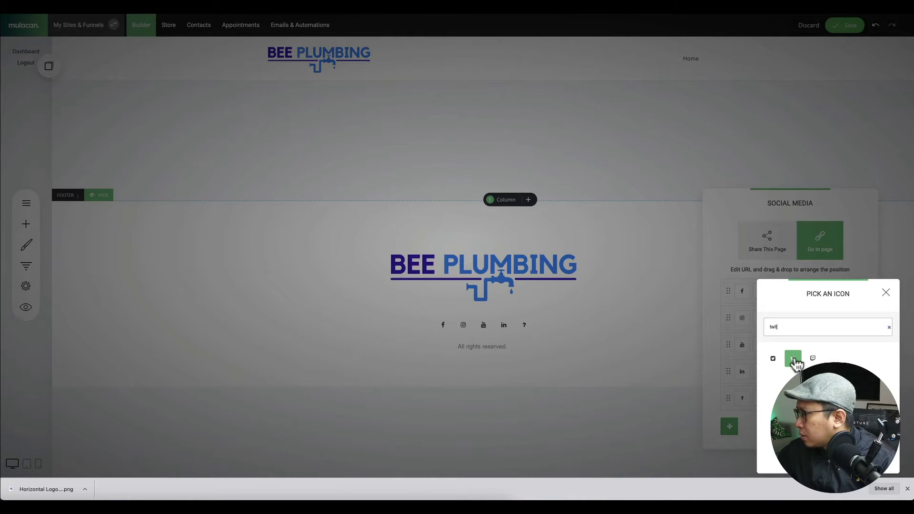
pyautogui.click(791, 359)
pyautogui.click(574, 342)
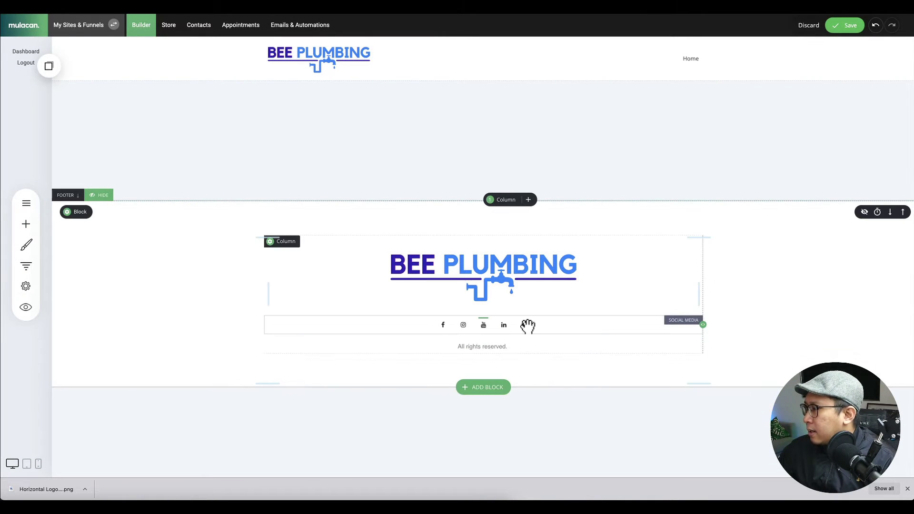
# Set the footer social icons' color to the dark purple-blue global color 3700B8.
pyautogui.click(299, 307)
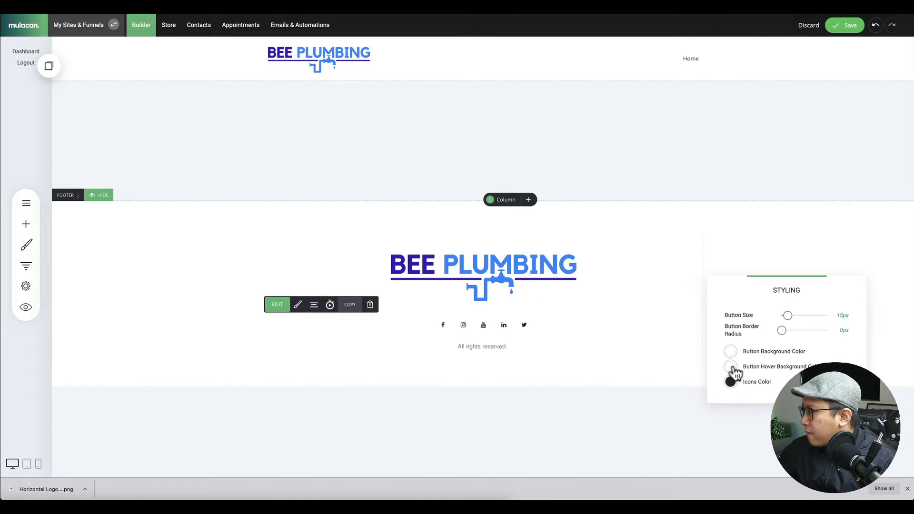
pyautogui.click(732, 381)
pyautogui.click(753, 404)
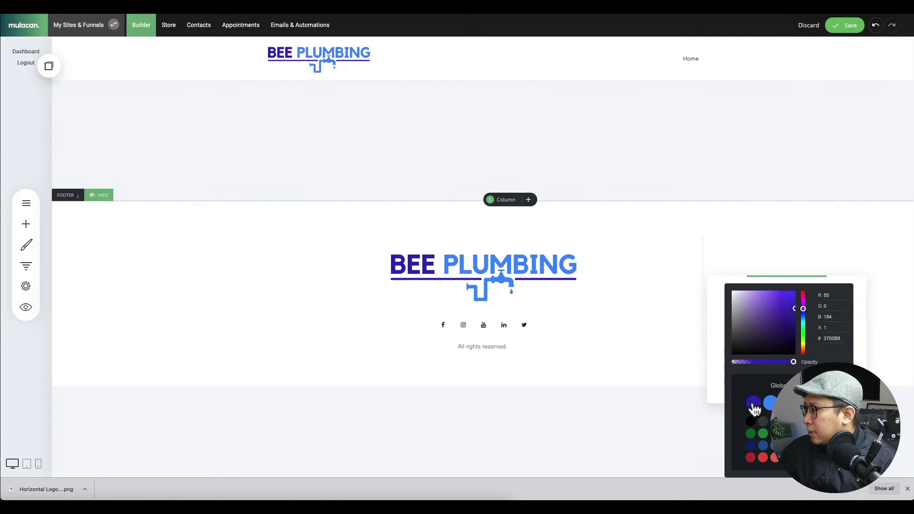
# Close the social icons' styling settings and save the footer changes.
pyautogui.click(717, 354)
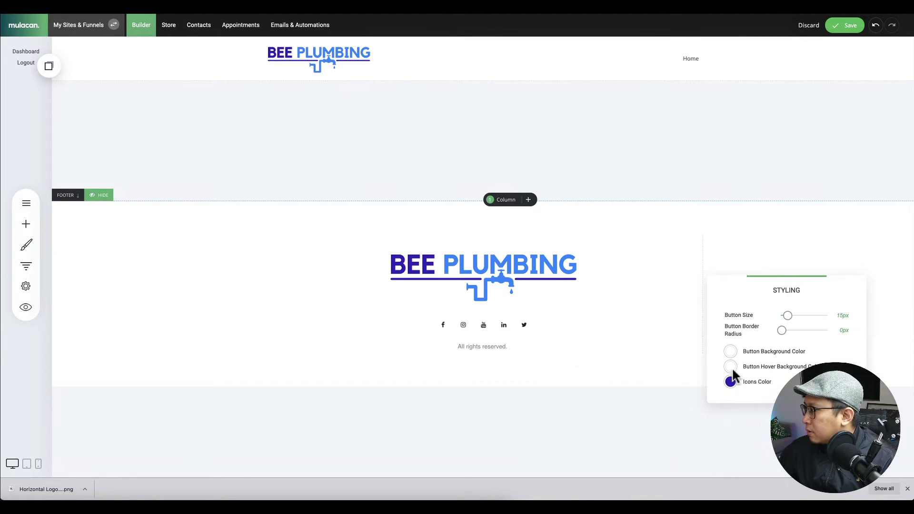
pyautogui.click(777, 272)
pyautogui.click(841, 26)
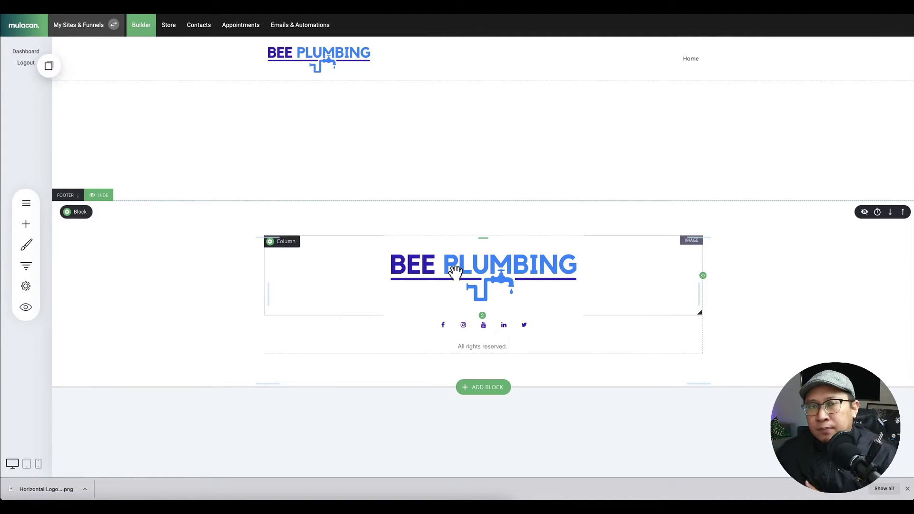
# Review the site's global color palette, including its primary, secondary, background and main text colors.
pyautogui.click(26, 247)
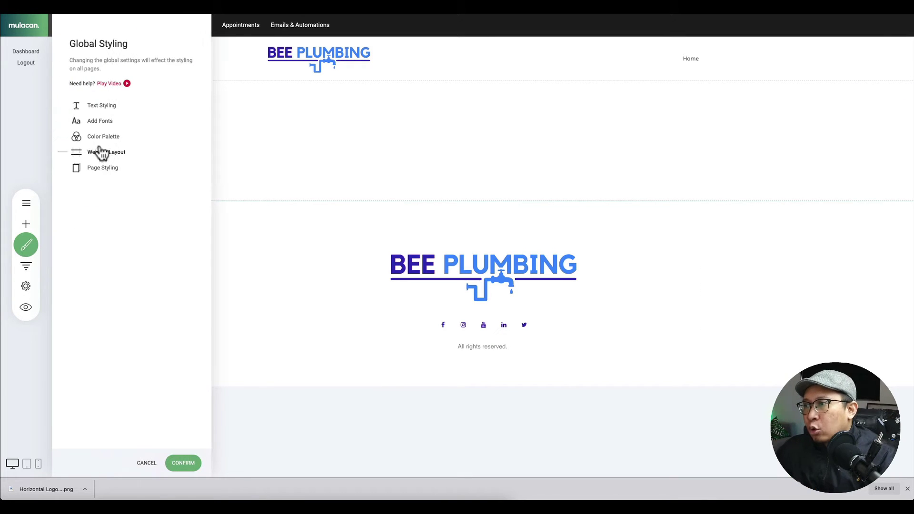
pyautogui.click(106, 138)
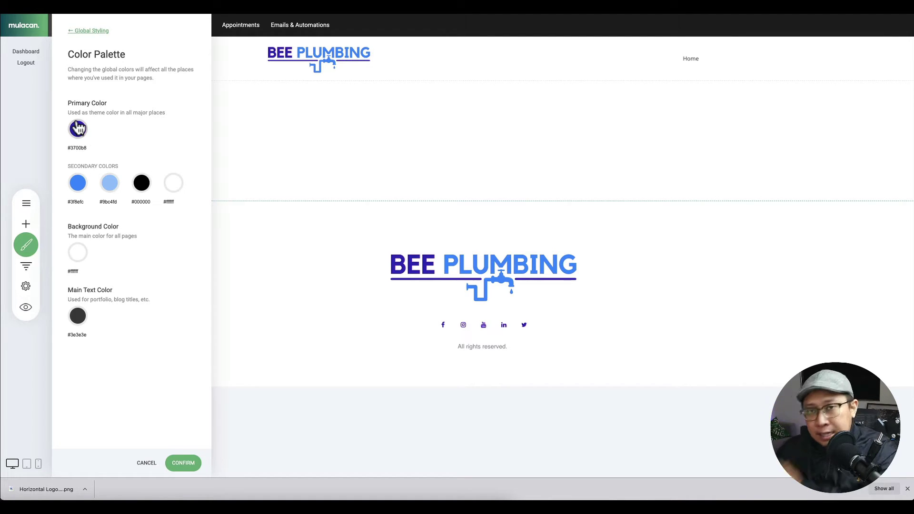
pyautogui.click(276, 191)
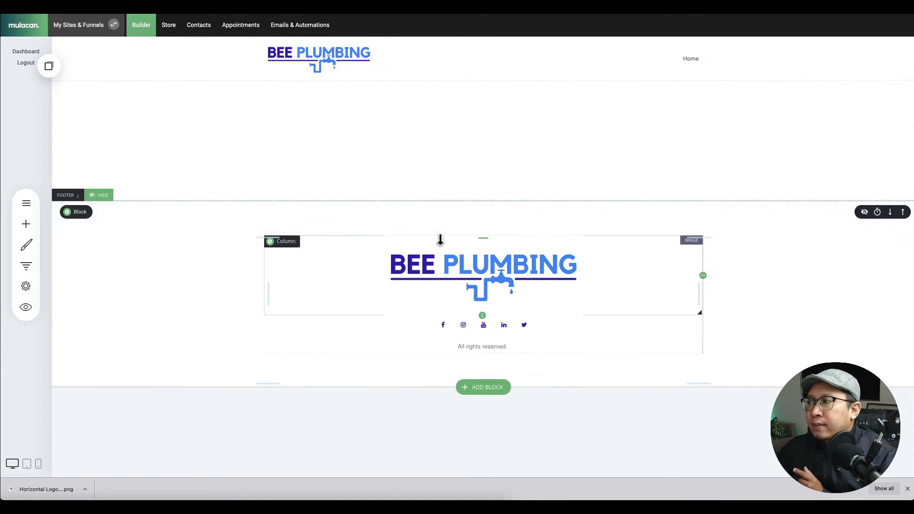
# Reduce the footer block's top padding to 70px, trim its bottom padding slightly, and save the site.
pyautogui.moveTo(457, 216); pyautogui.dragTo(457, 206)
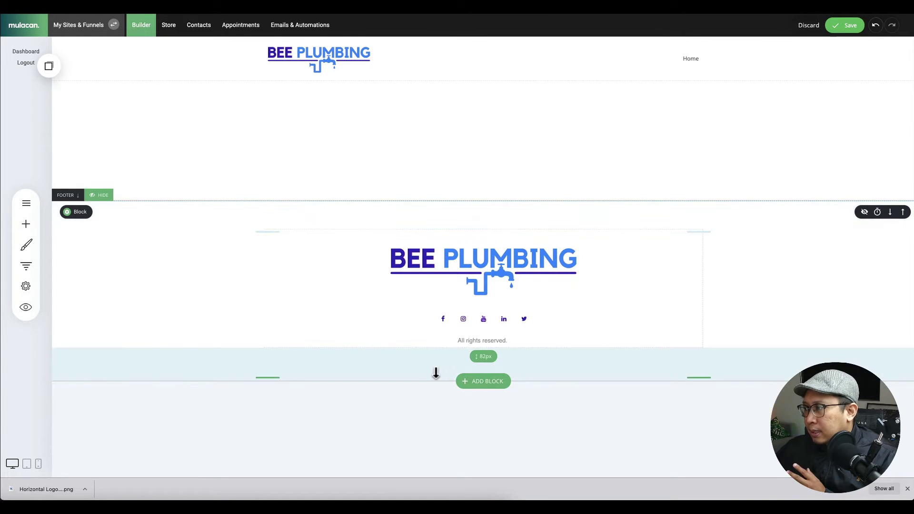
pyautogui.moveTo(425, 371); pyautogui.dragTo(425, 370)
pyautogui.moveTo(426, 367); pyautogui.dragTo(421, 361)
pyautogui.click(843, 27)
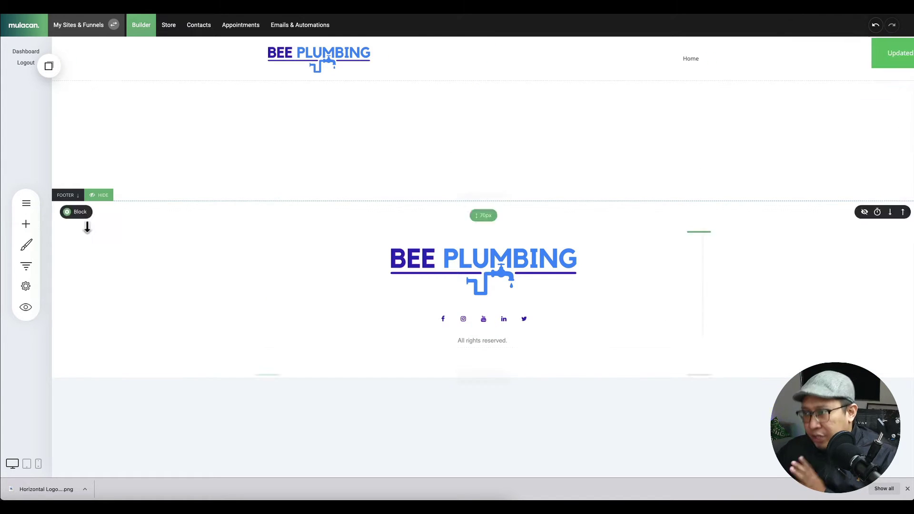
# Set the global desktop paragraph font to Epilogue.
pyautogui.click(26, 244)
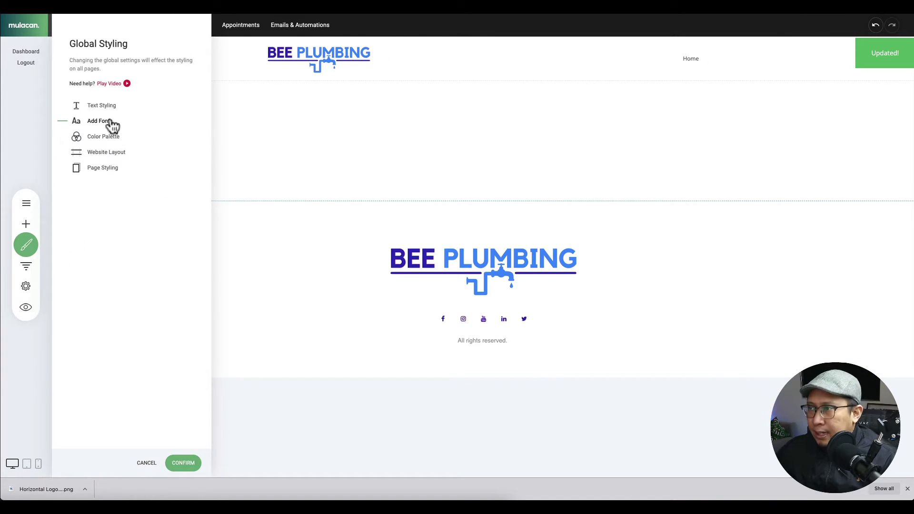
pyautogui.click(93, 105)
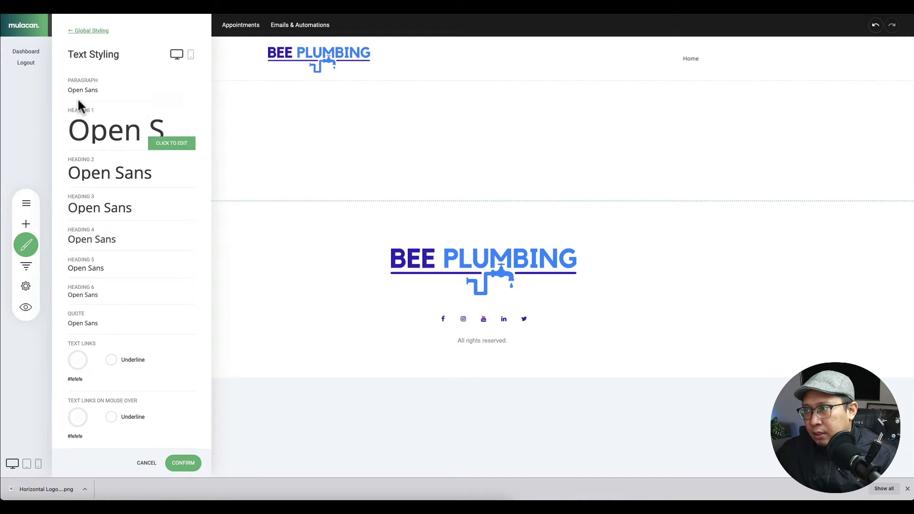
pyautogui.click(174, 94)
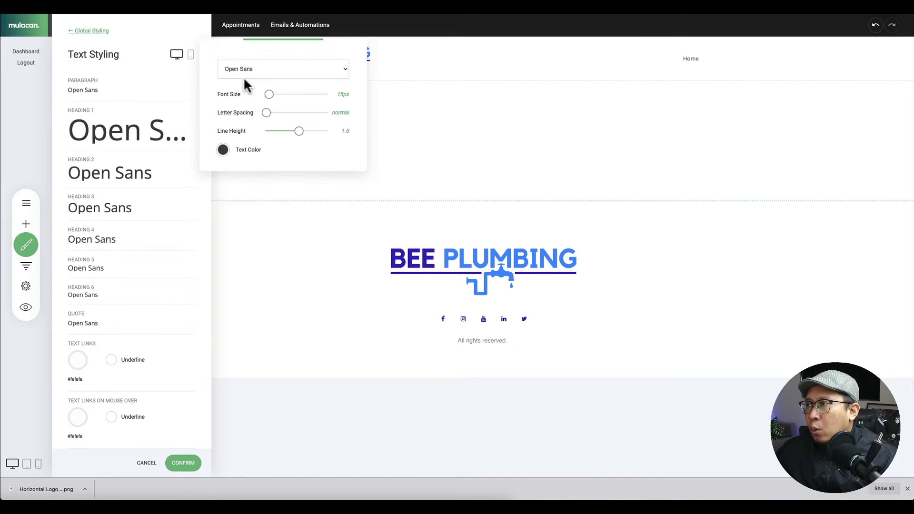
pyautogui.click(252, 70)
pyautogui.click(253, 105)
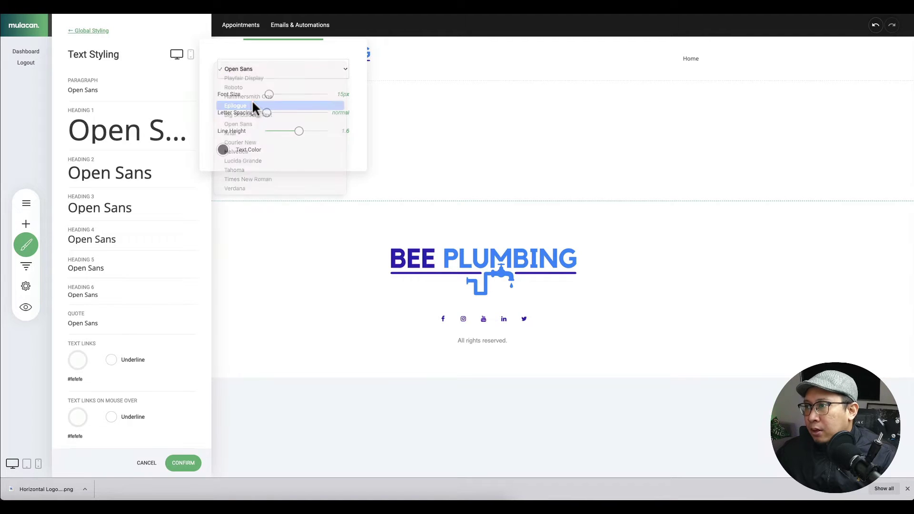
# Set the desktop Heading 1 and Heading 2 fonts to Big Shoulders Text.
pyautogui.click(171, 142)
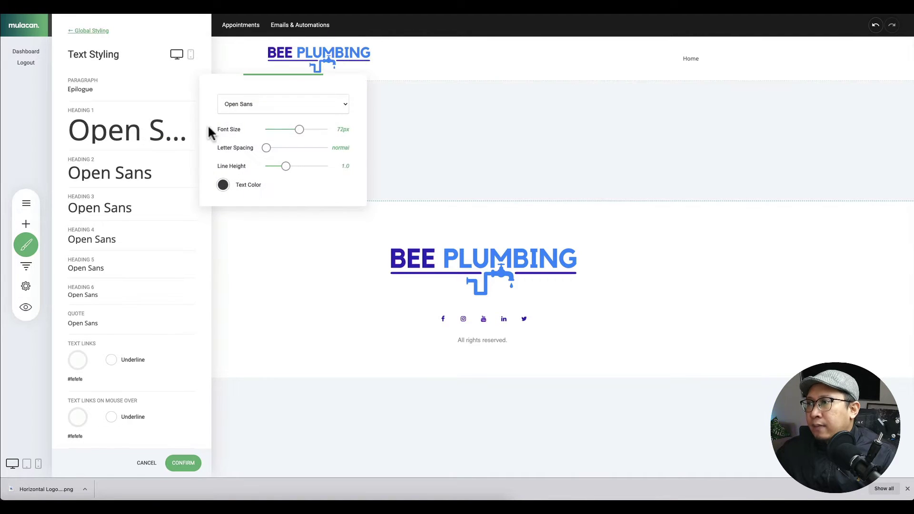
pyautogui.click(237, 105)
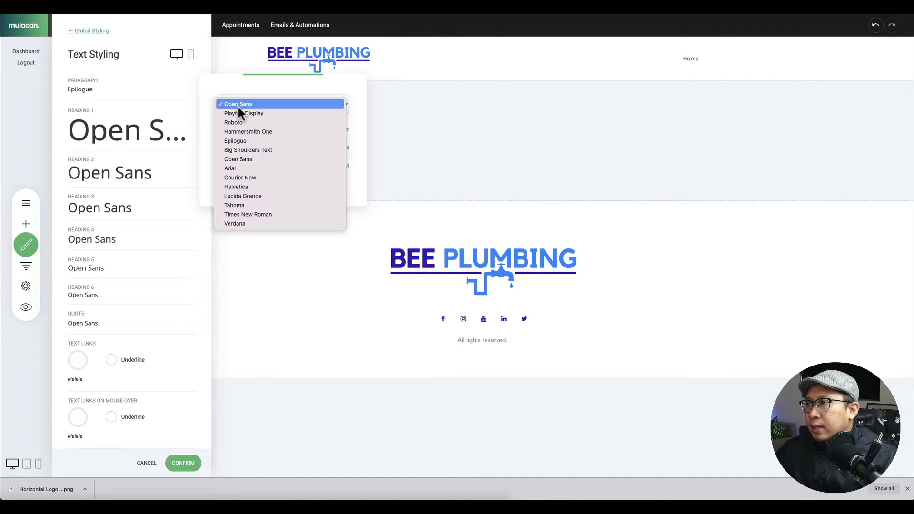
pyautogui.click(243, 149)
pyautogui.click(141, 176)
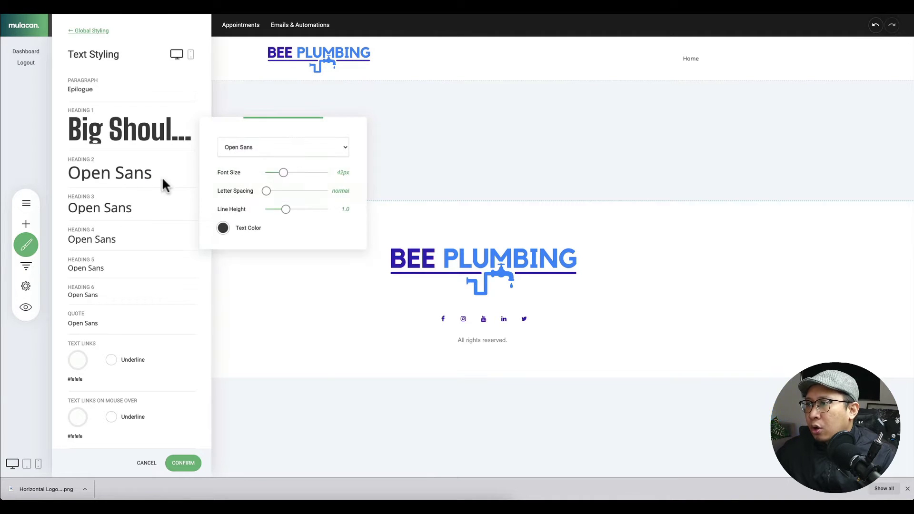
pyautogui.click(247, 147)
pyautogui.click(246, 193)
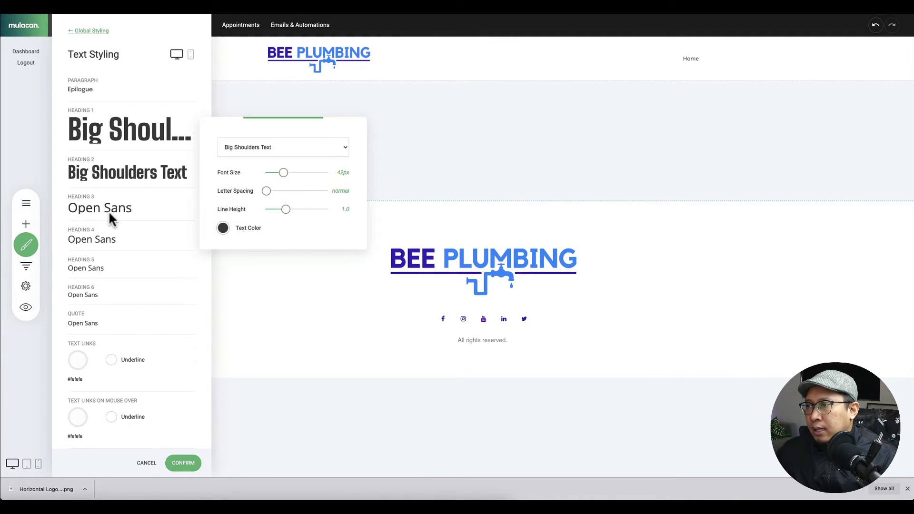
# Set the desktop Heading 3 and Heading 4 fonts to Big Shoulders Text and apply the global text styling.
pyautogui.click(105, 210)
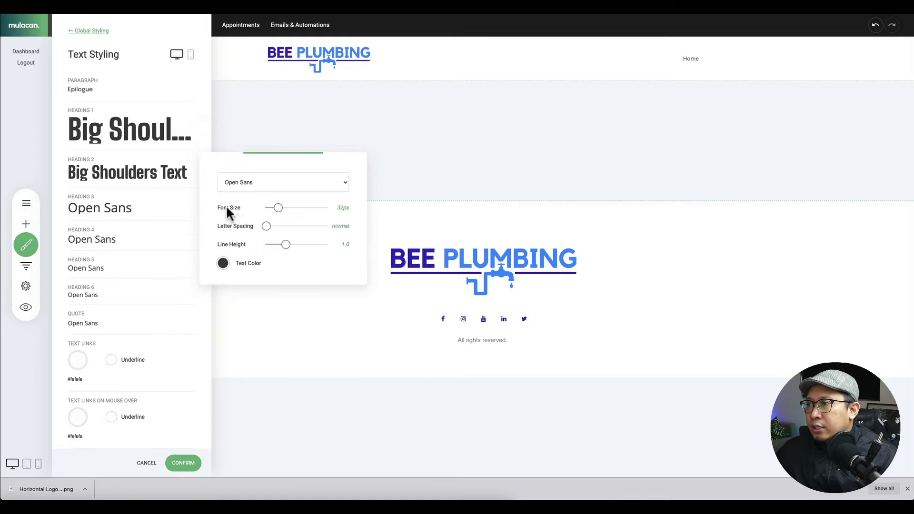
pyautogui.click(245, 183)
pyautogui.click(249, 228)
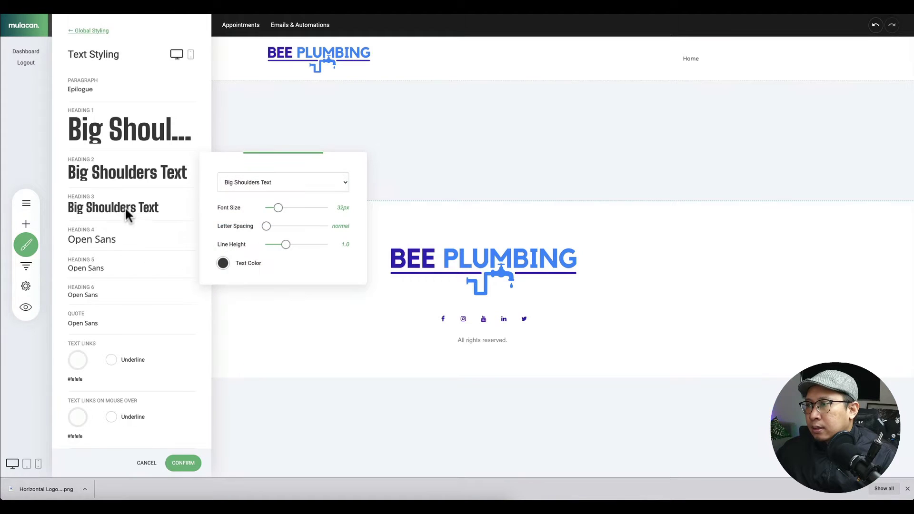
pyautogui.click(92, 240)
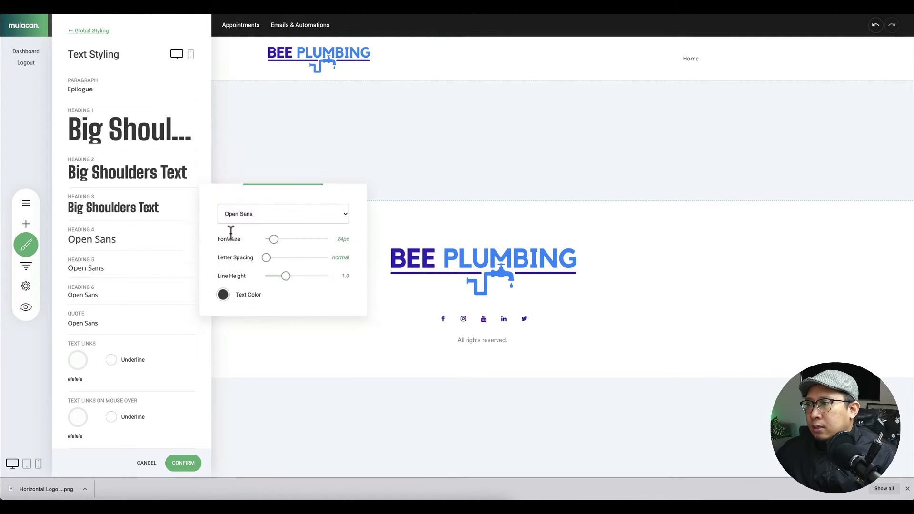
pyautogui.click(239, 217)
pyautogui.click(248, 260)
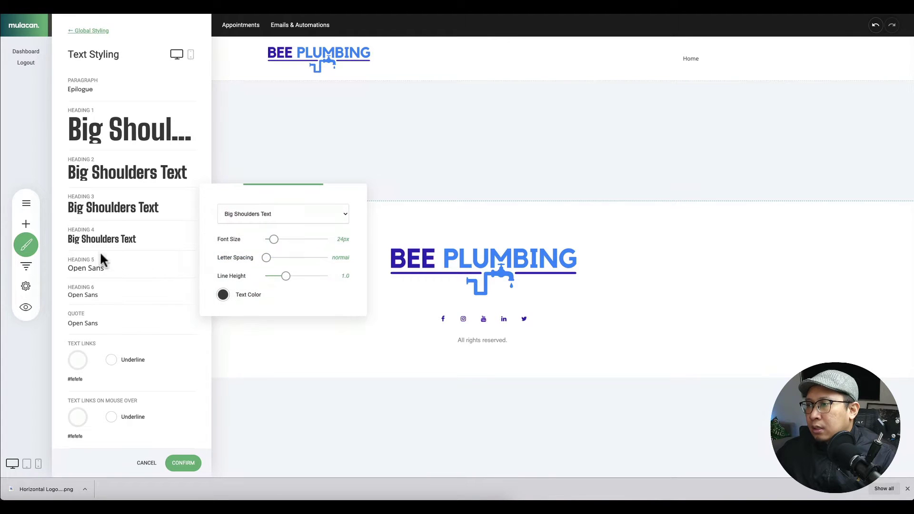
pyautogui.click(181, 462)
# Reopen the global text styling for mobile and set the mobile paragraph font to Epilogue.
pyautogui.click(26, 245)
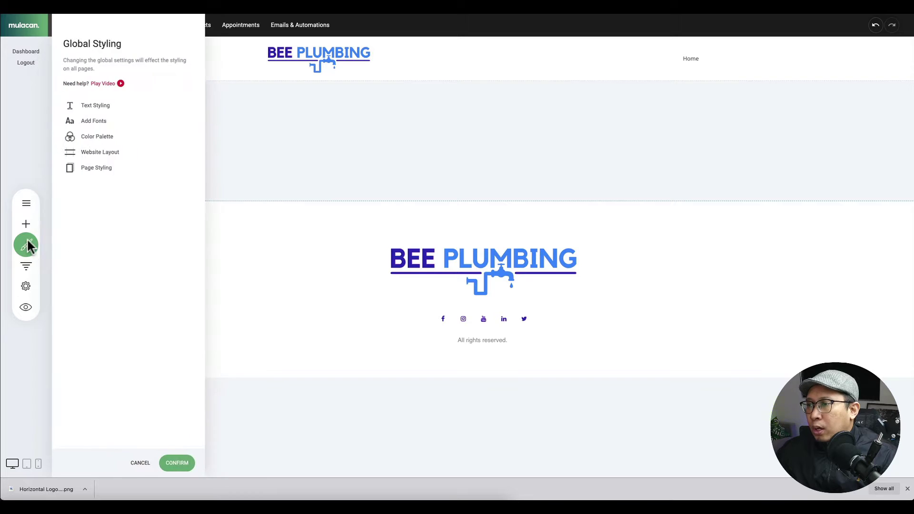
pyautogui.click(100, 104)
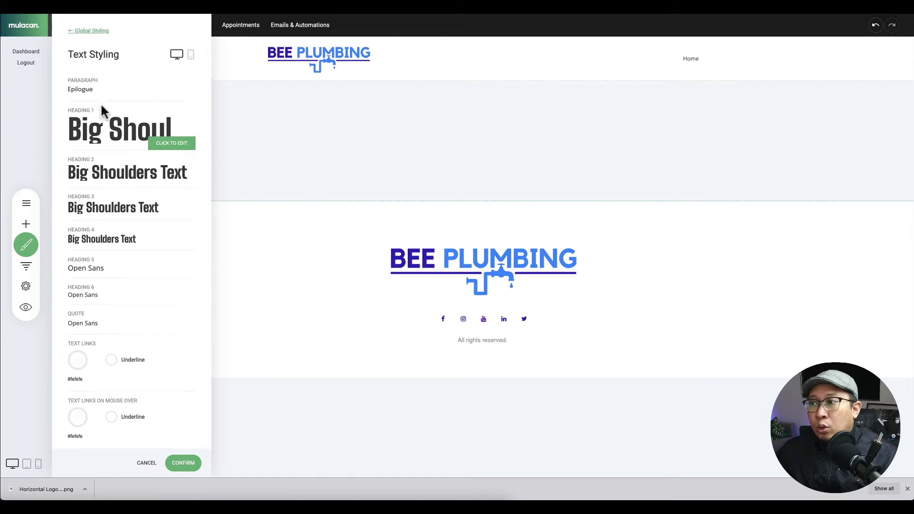
pyautogui.click(191, 55)
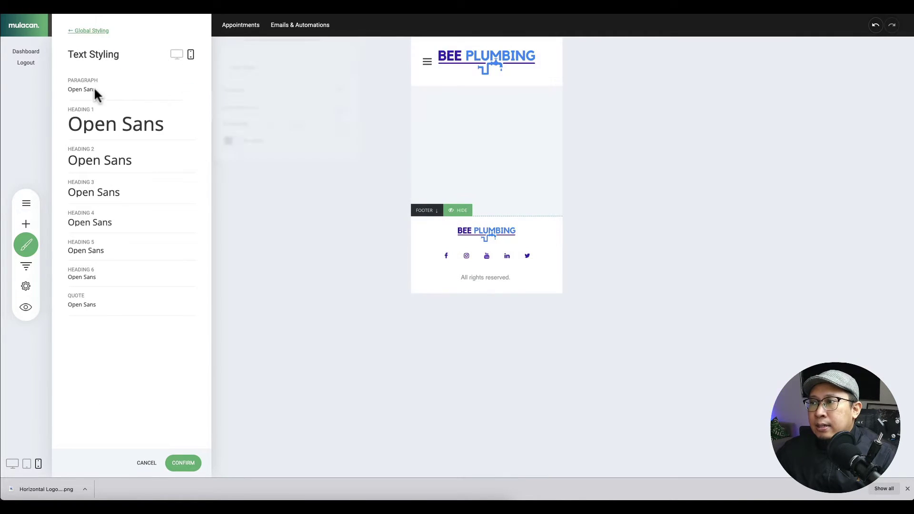
pyautogui.click(93, 87)
pyautogui.click(242, 64)
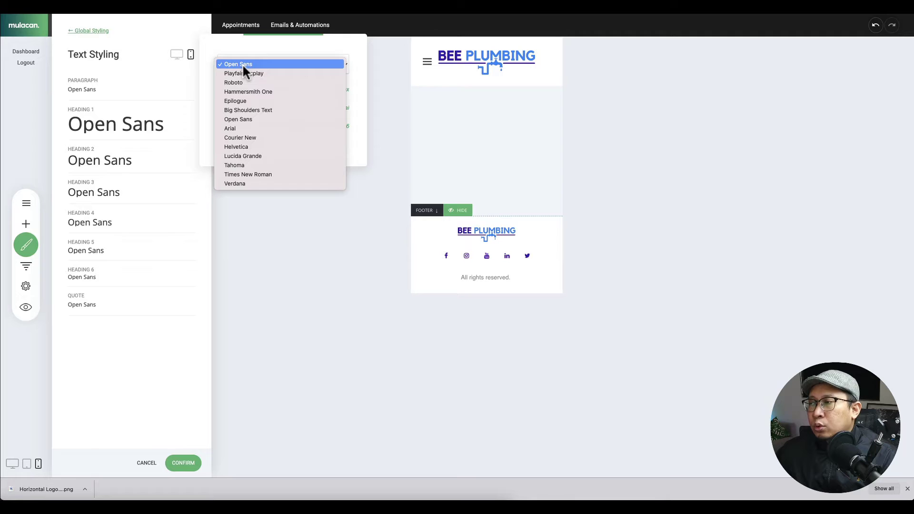
pyautogui.click(249, 100)
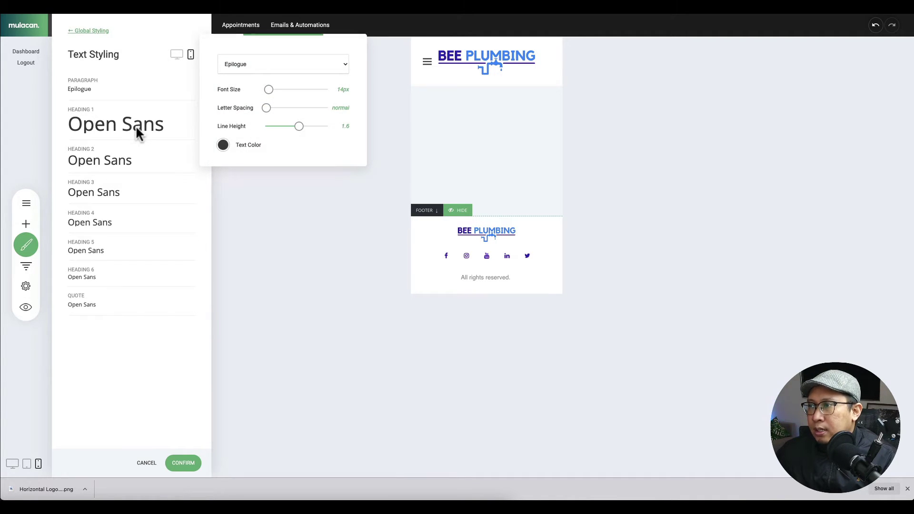
# Set the mobile Heading 1 and Heading 2 fonts to Big Shoulders Text.
pyautogui.click(137, 132)
pyautogui.click(264, 99)
pyautogui.click(261, 145)
pyautogui.click(125, 166)
pyautogui.click(245, 137)
pyautogui.click(257, 182)
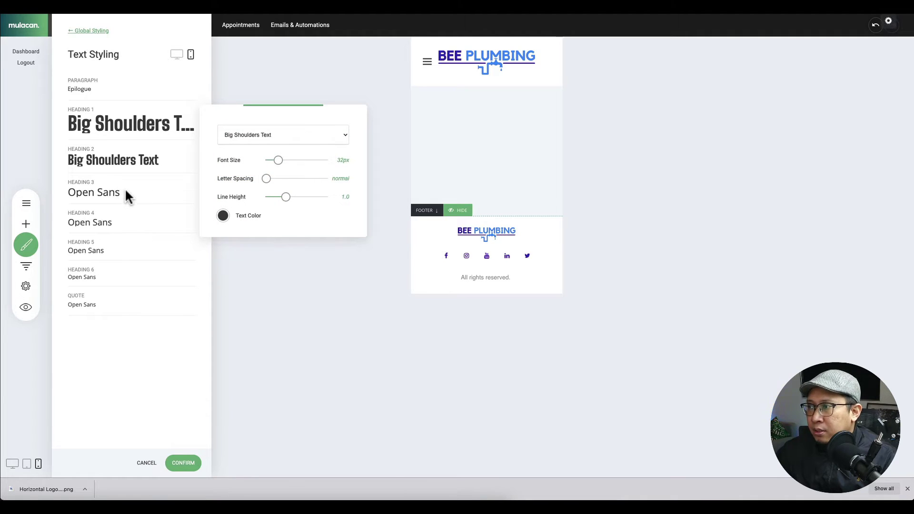
# Set the mobile Heading 3 and Heading 4 fonts to Big Shoulders Text, apply the styling and return to the desktop view.
pyautogui.click(159, 192)
pyautogui.click(171, 196)
pyautogui.click(247, 169)
pyautogui.click(250, 211)
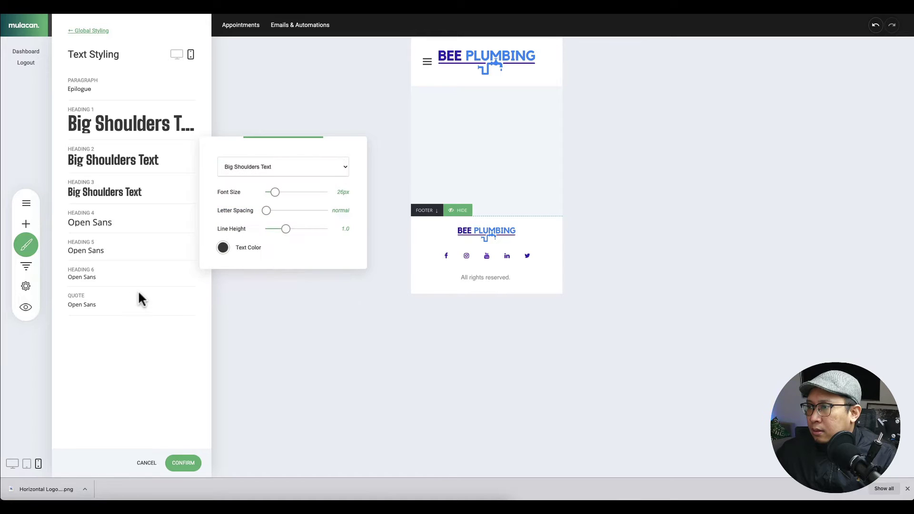
pyautogui.click(126, 223)
pyautogui.click(172, 226)
pyautogui.click(257, 193)
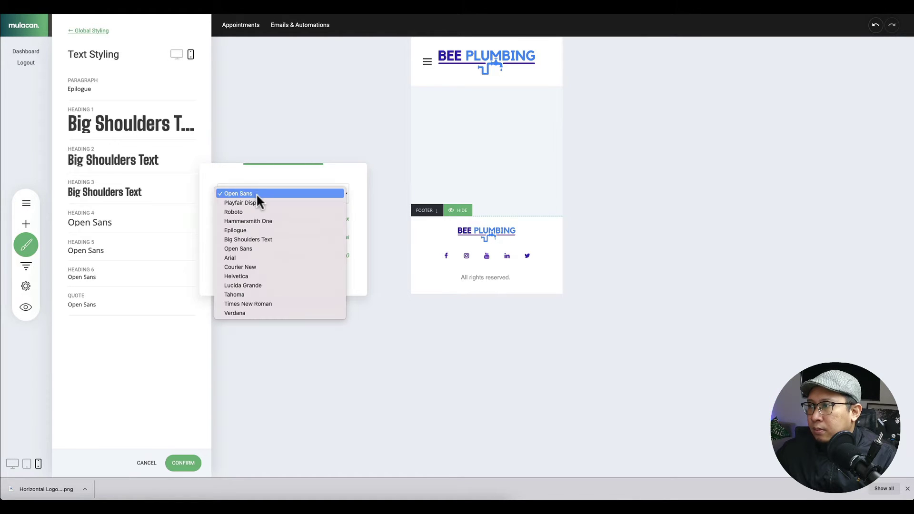
pyautogui.click(257, 239)
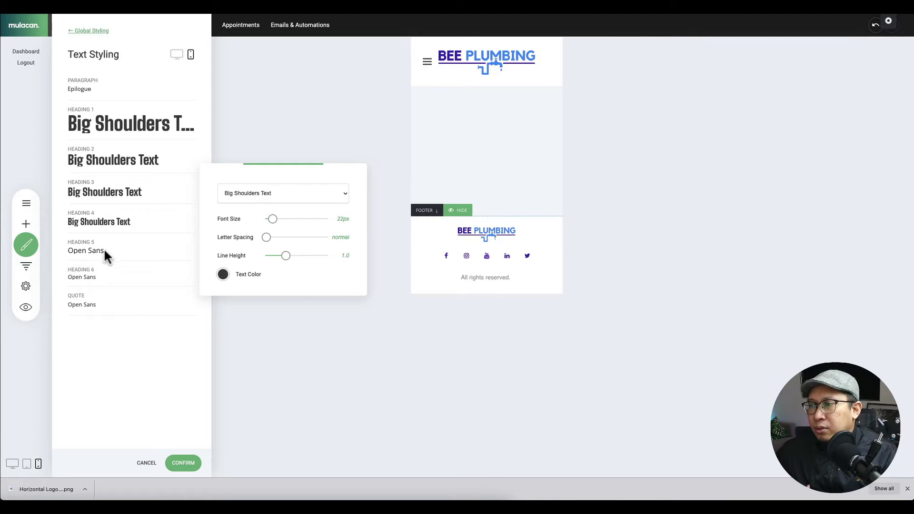
pyautogui.click(141, 366)
pyautogui.click(195, 462)
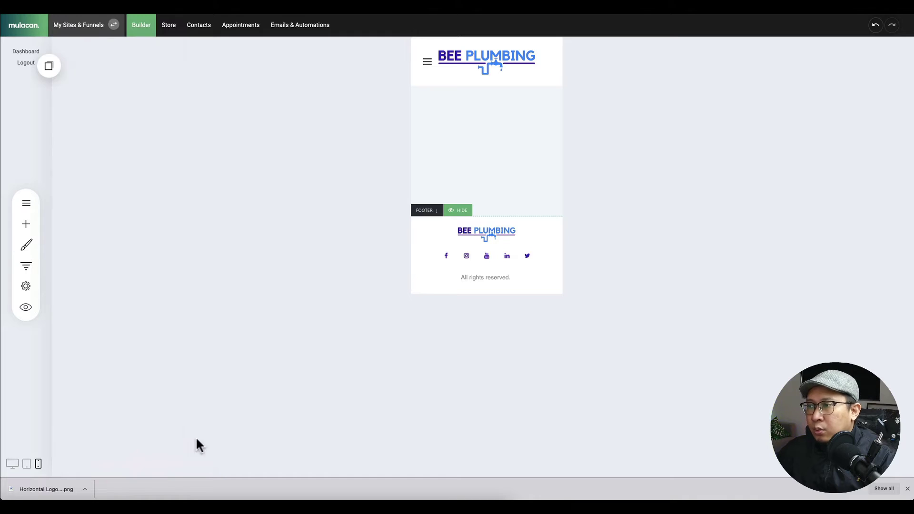
pyautogui.click(13, 465)
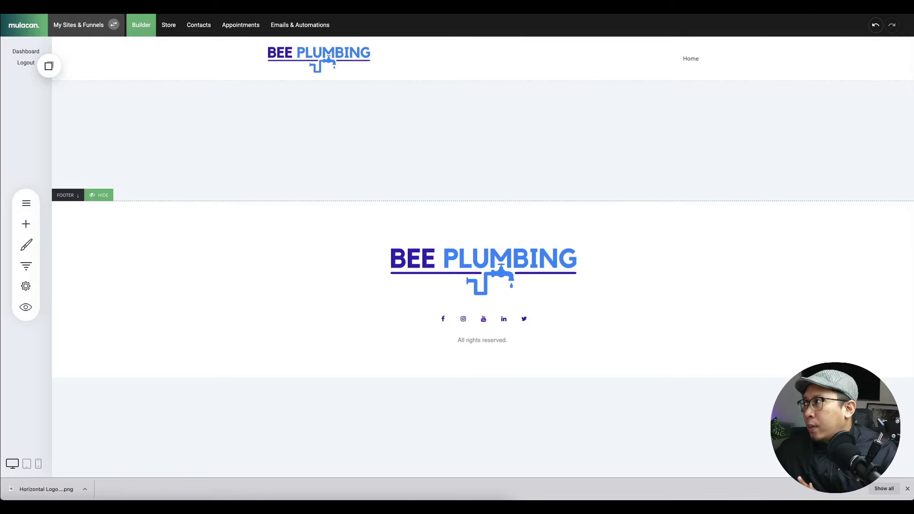
# Switch to the GlooMaps sitemap and add a "Call Us" page at the same level after Contact.
pyautogui.hotkey('ctrl', 'Tab')
pyautogui.moveTo(450, 71)
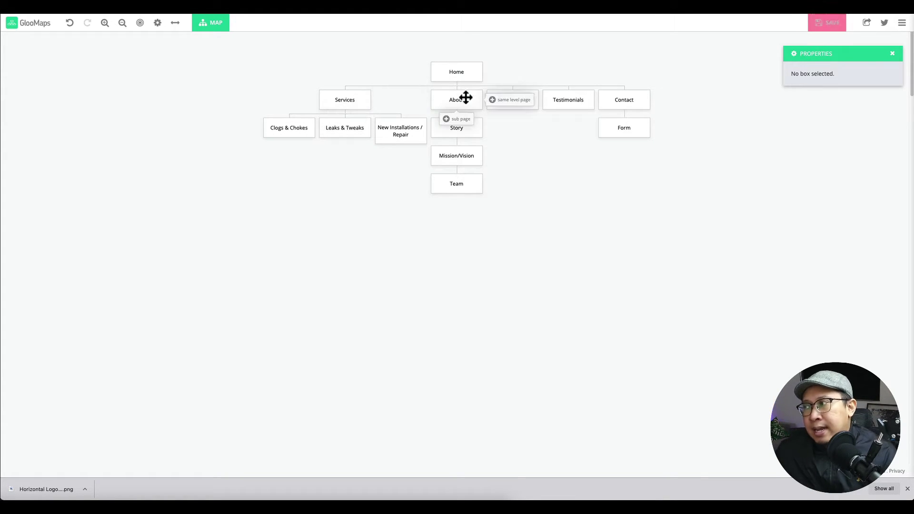
pyautogui.moveTo(520, 101)
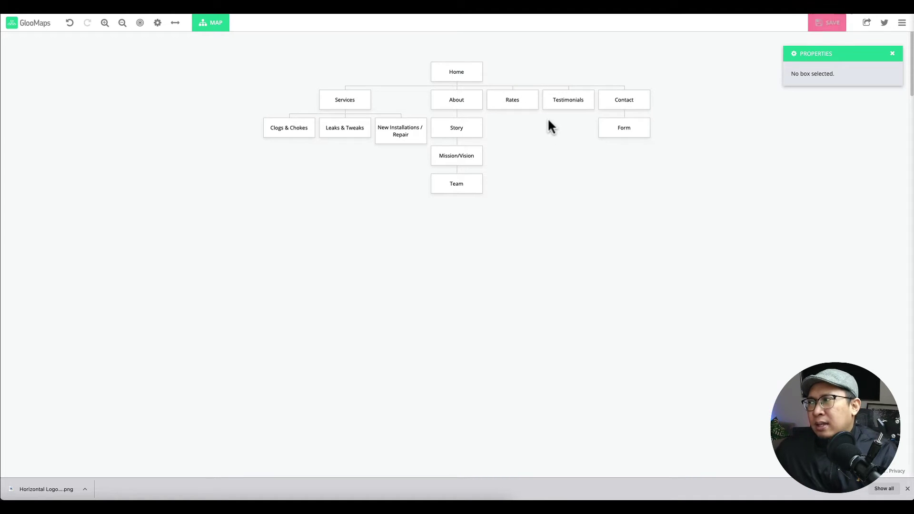
pyautogui.moveTo(631, 98)
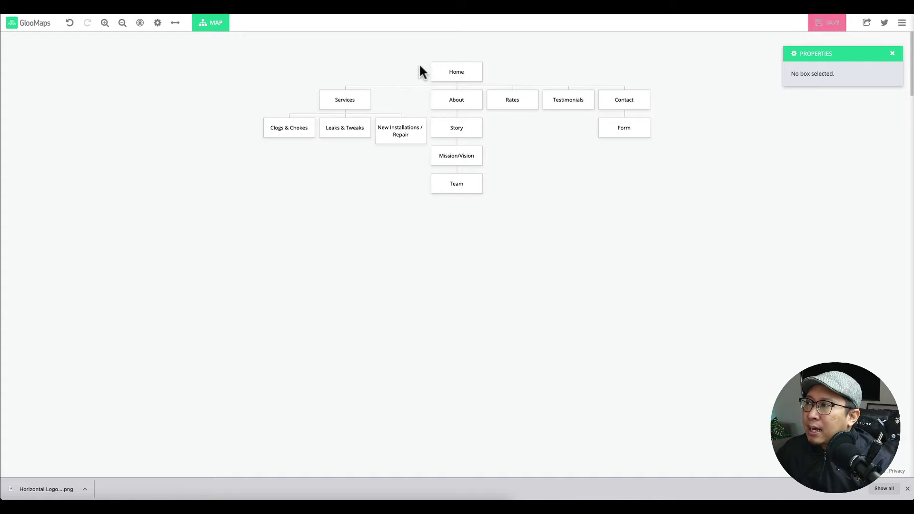
pyautogui.moveTo(439, 108)
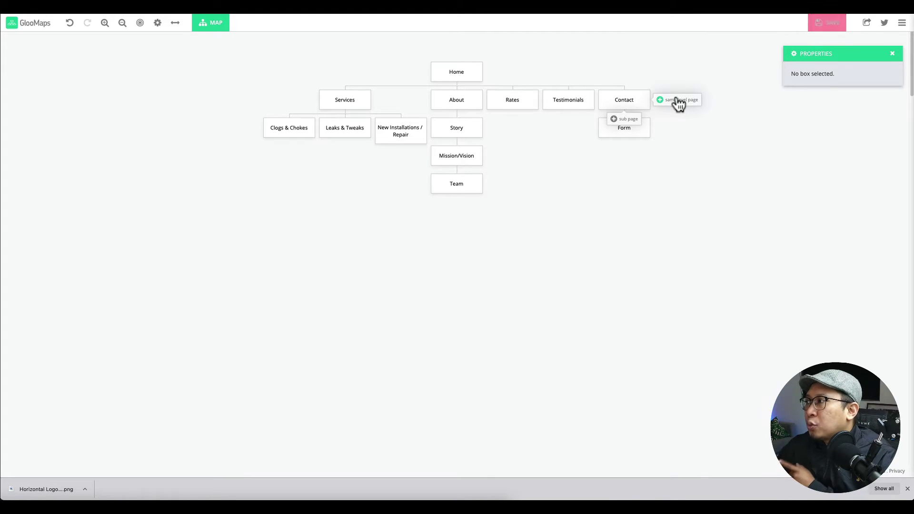
pyautogui.click(678, 101)
pyautogui.doubleClick(647, 99)
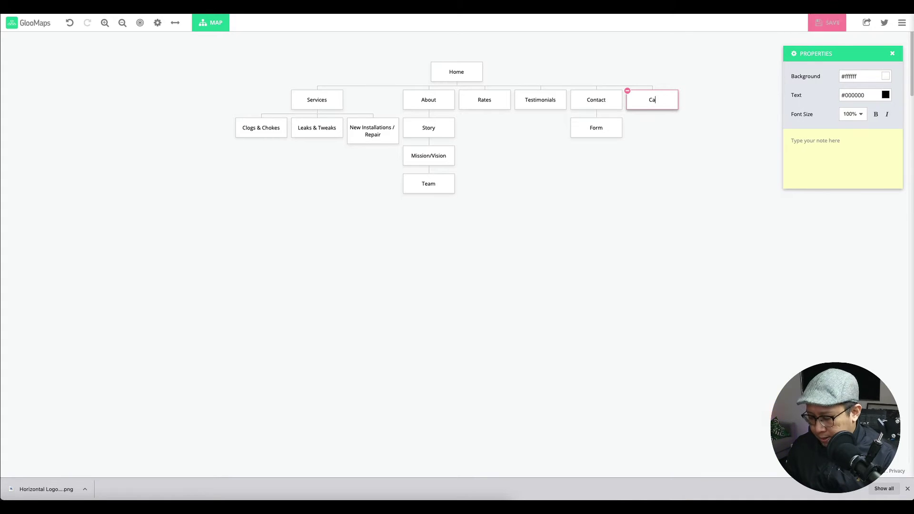
pyautogui.press('Return')
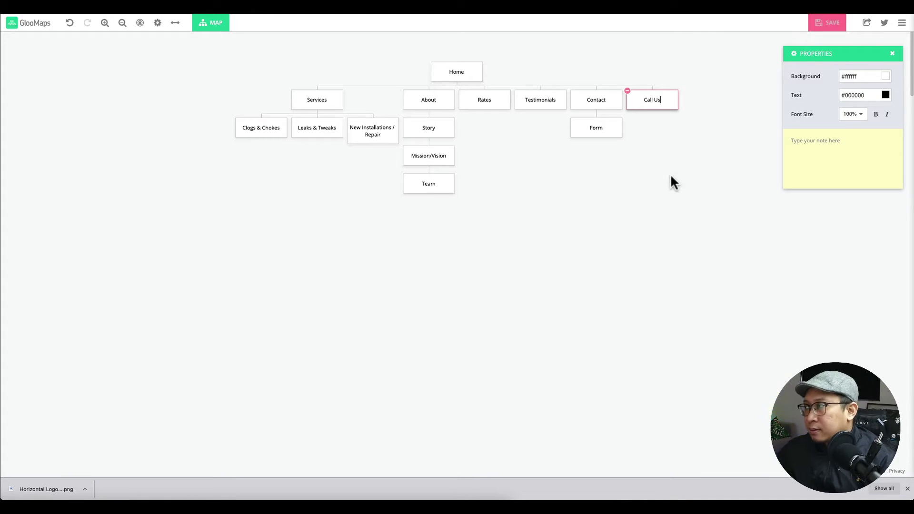
pyautogui.click(673, 184)
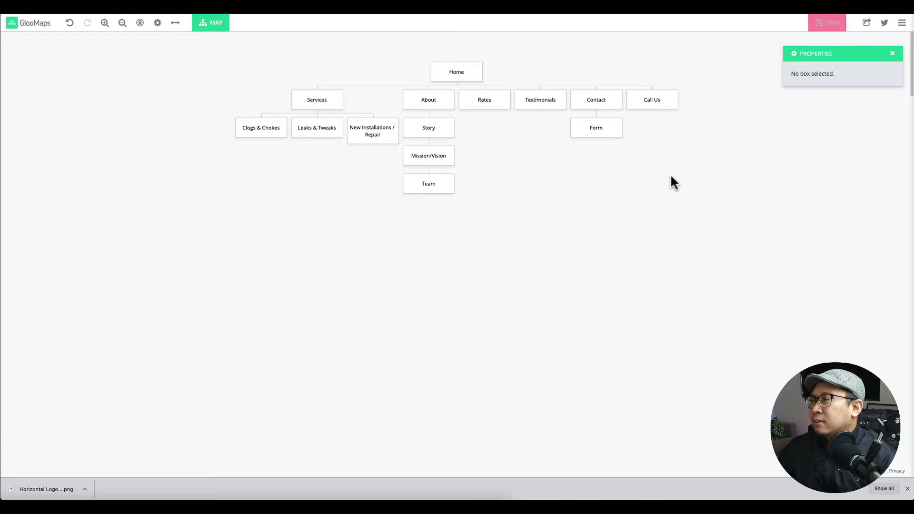
# Save the sitemap and dismiss the project URL dialog.
pyautogui.moveTo(641, 102)
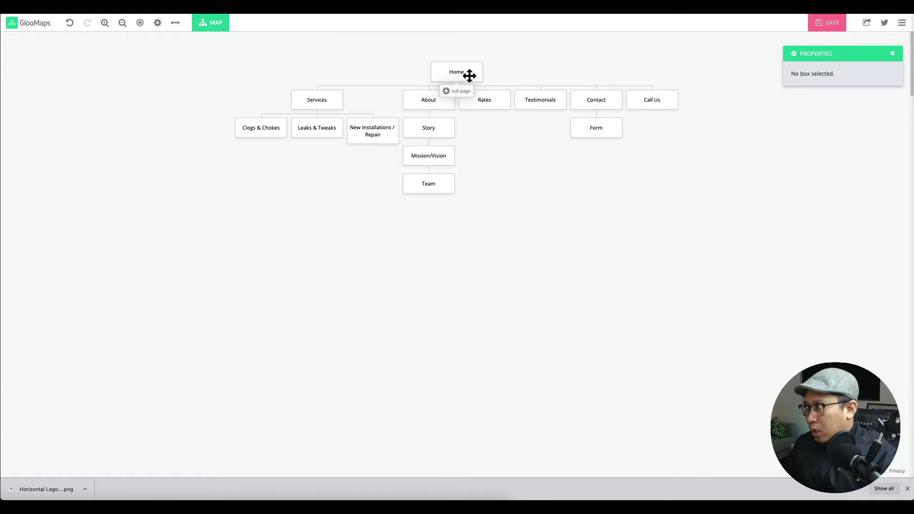
pyautogui.click(828, 28)
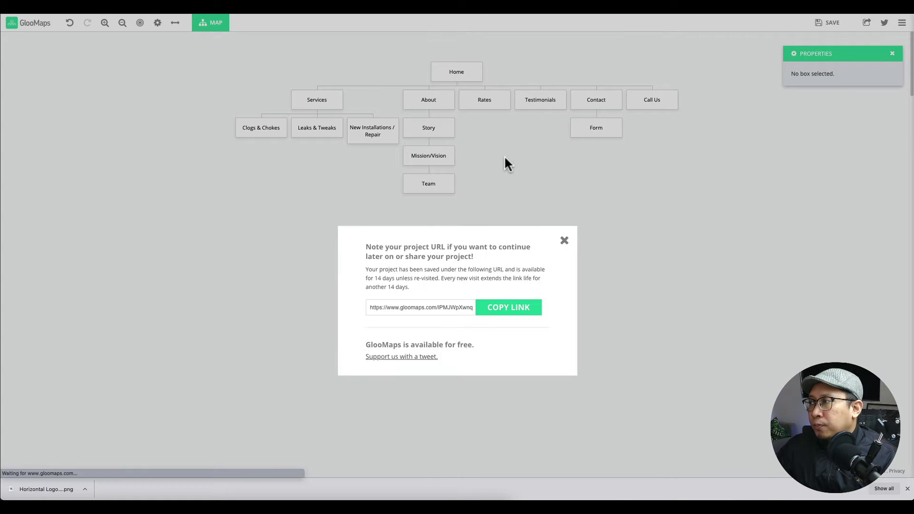
pyautogui.click(566, 186)
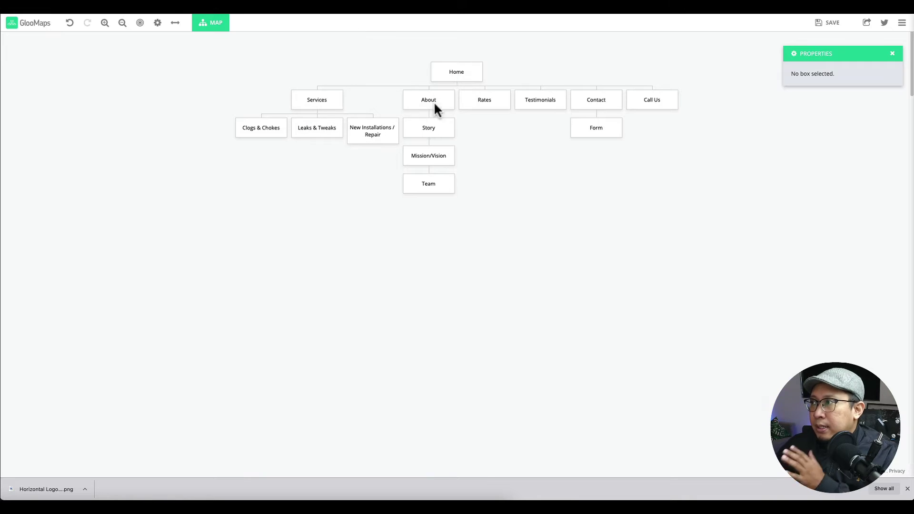
# Return to the Mulacan builder and add the "Build Your Next Funnel Or Website" block from the Hero templates above the footer.
pyautogui.click(274, 7)
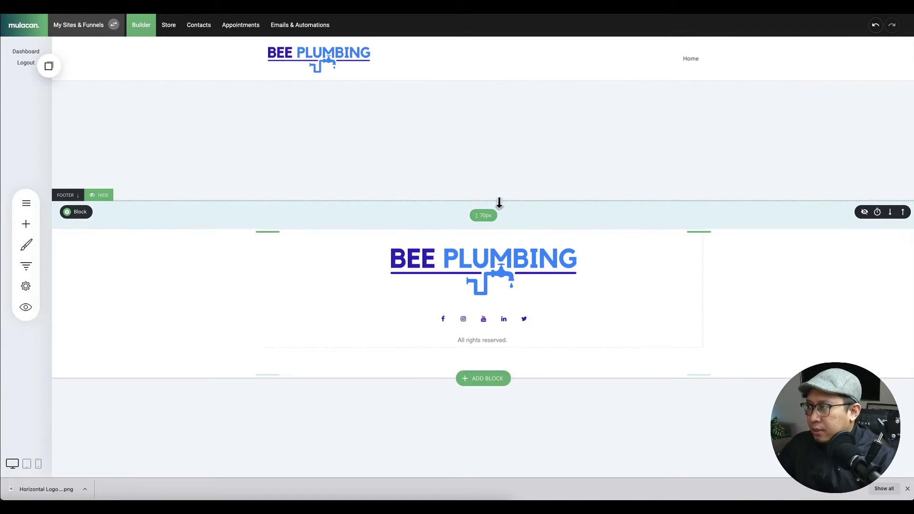
pyautogui.click(495, 199)
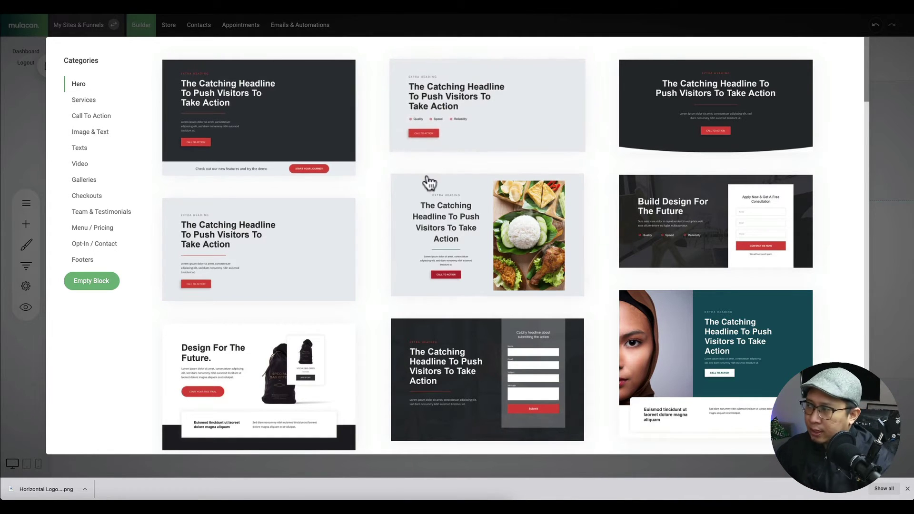
pyautogui.scroll(-15, 428, 180)
pyautogui.scroll(15, 431, 182)
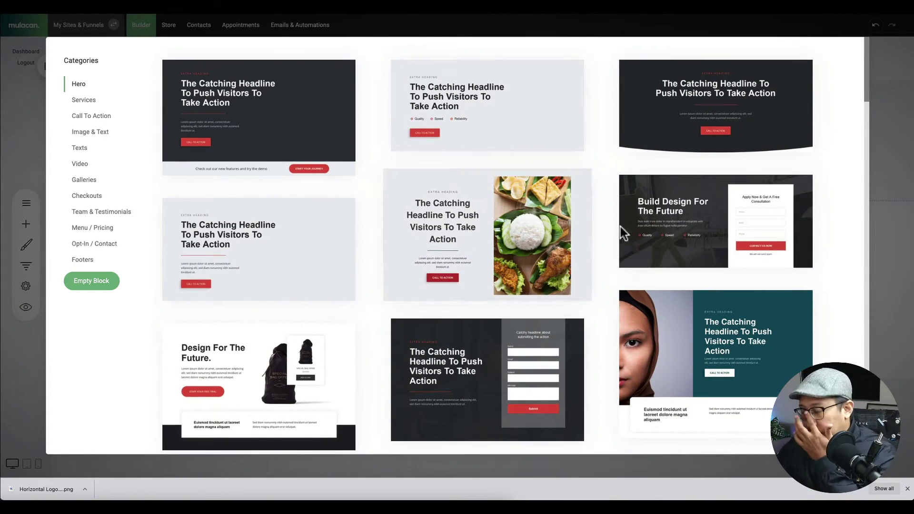
pyautogui.scroll(-10, 484, 274)
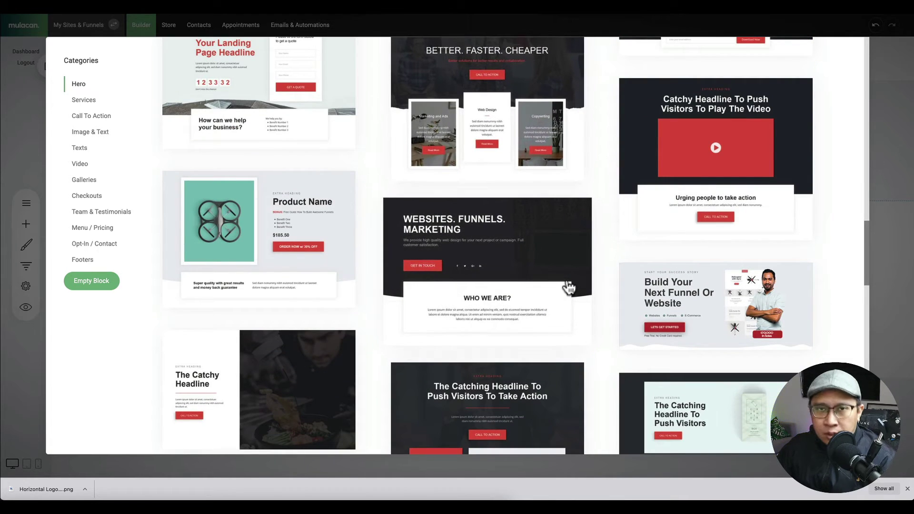
pyautogui.scroll(-5, 569, 287)
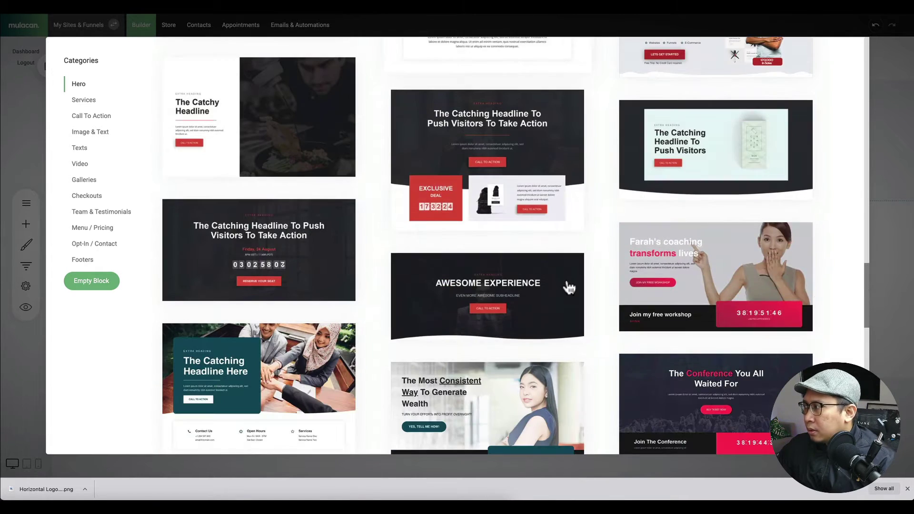
pyautogui.scroll(-5, 569, 287)
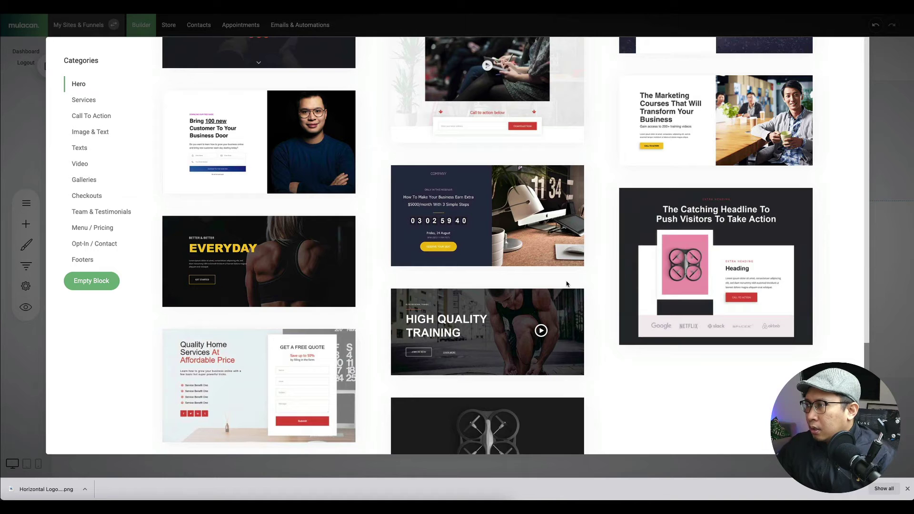
pyautogui.scroll(-5, 566, 283)
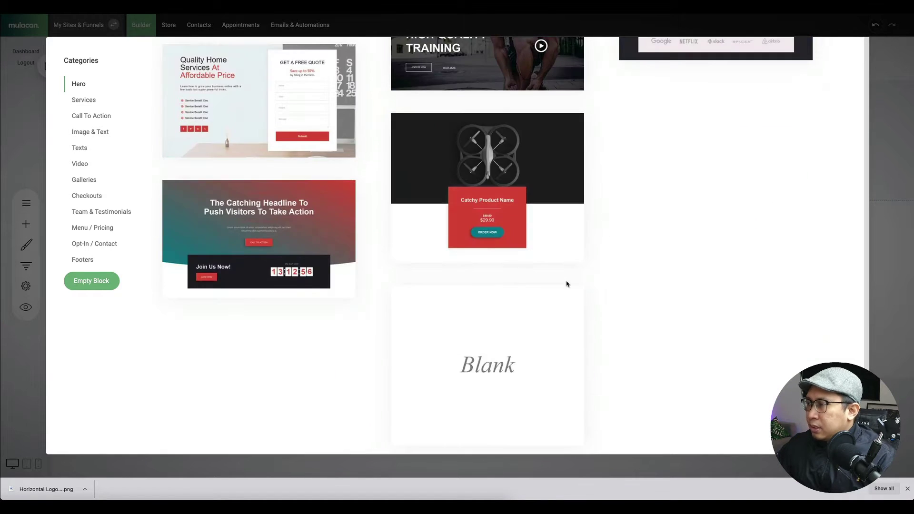
pyautogui.scroll(-5, 566, 283)
pyautogui.scroll(5, 567, 284)
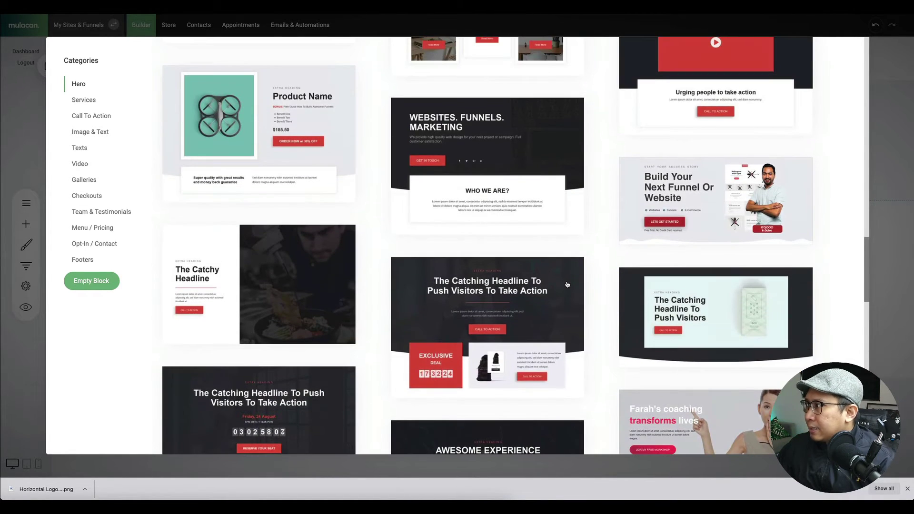
pyautogui.scroll(3, 566, 284)
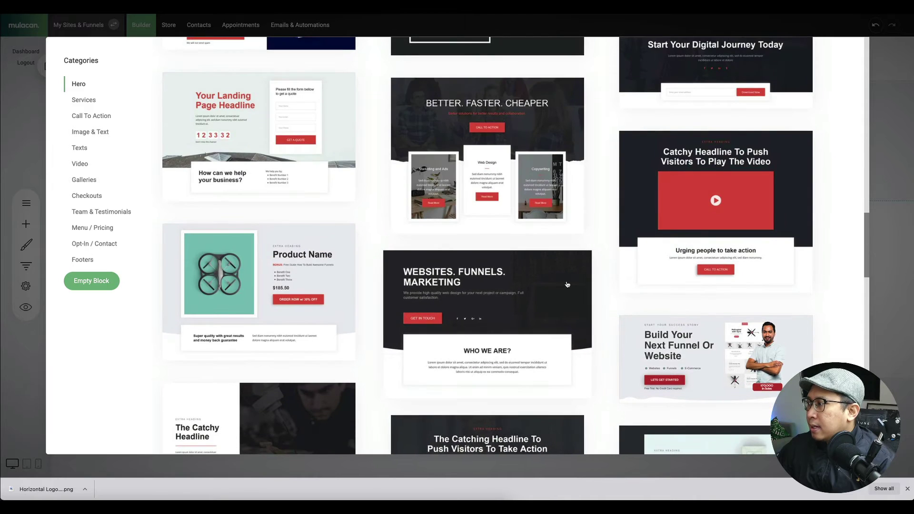
pyautogui.scroll(5, 567, 284)
pyautogui.scroll(3, 566, 284)
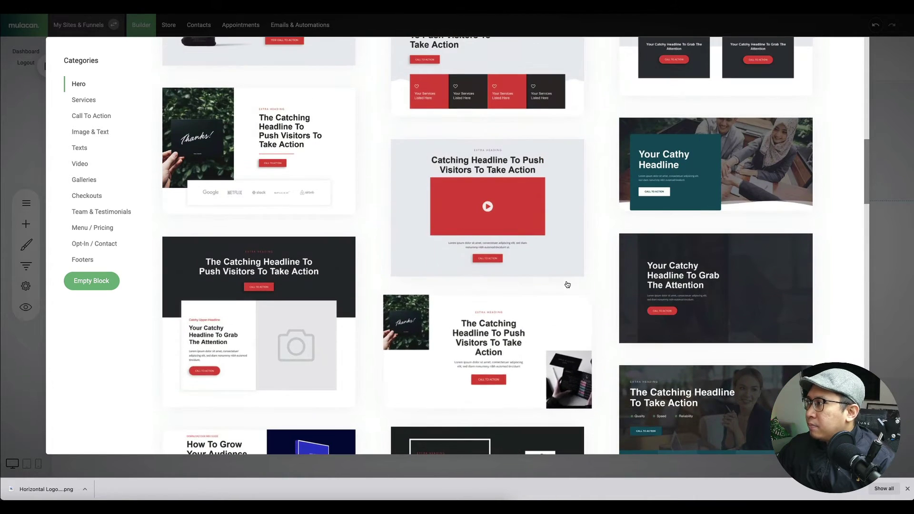
pyautogui.scroll(5, 566, 285)
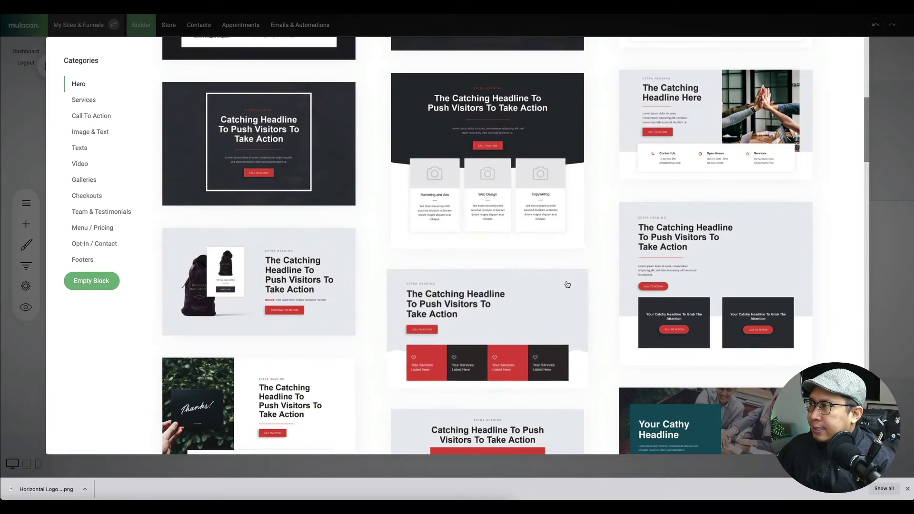
pyautogui.scroll(-12, 567, 285)
pyautogui.scroll(-9, 567, 284)
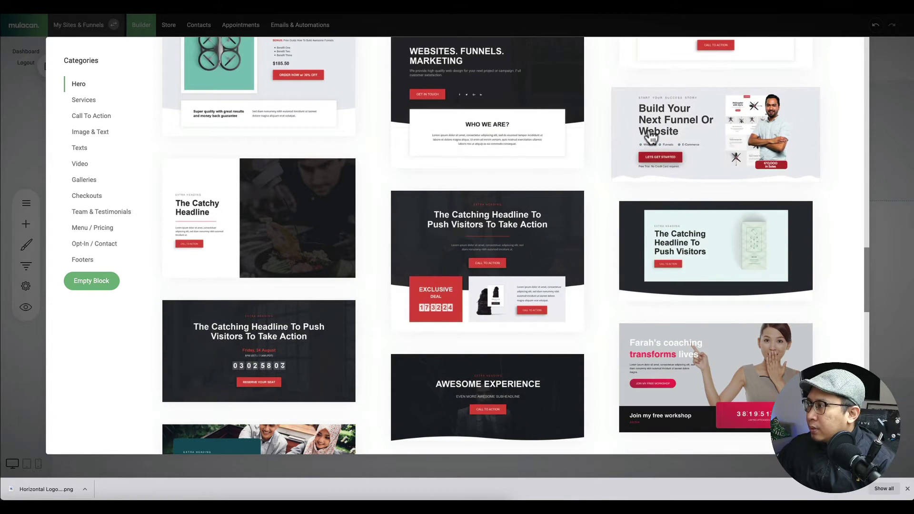
pyautogui.click(682, 130)
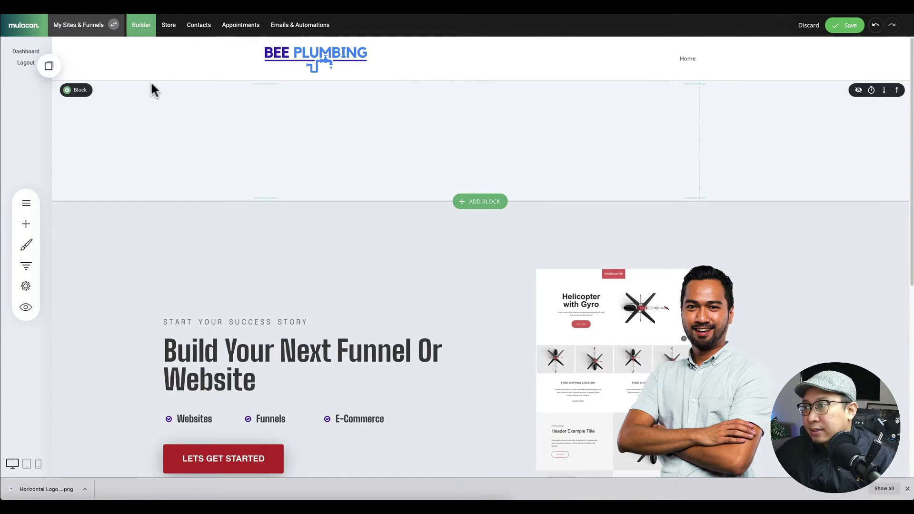
# Delete the empty block between the header and the hero block.
pyautogui.click(143, 91)
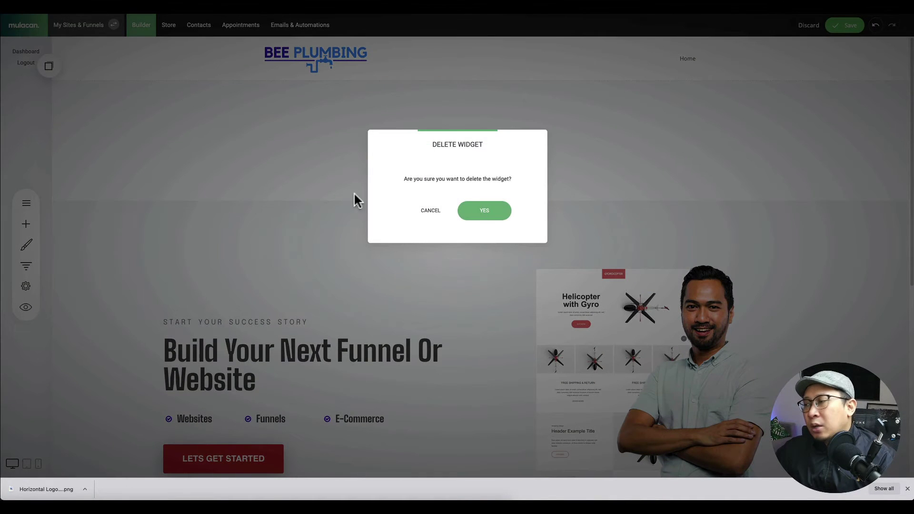
pyautogui.click(473, 205)
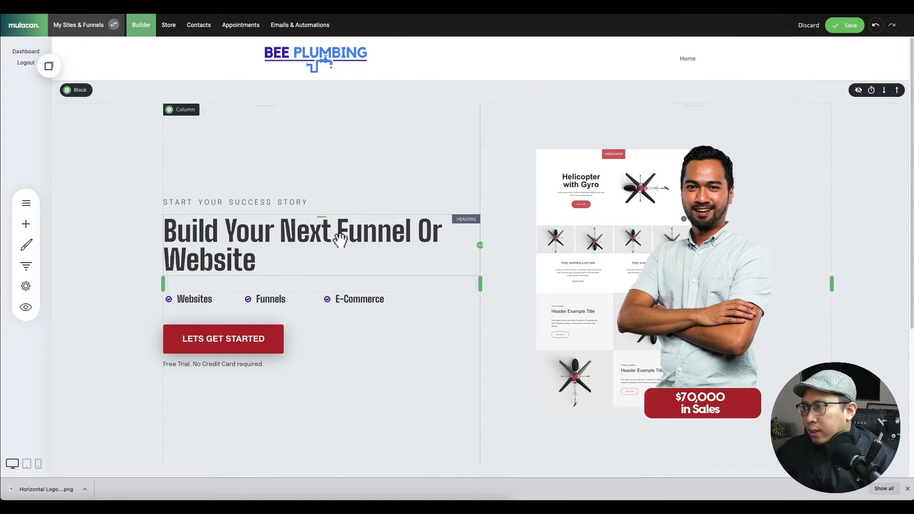
# Check the existing Bee Plumbing site for its tagline and replace the hero heading with "Your Affordable and Reliable SG Plumber".
pyautogui.click(259, 238)
pyautogui.click(314, 159)
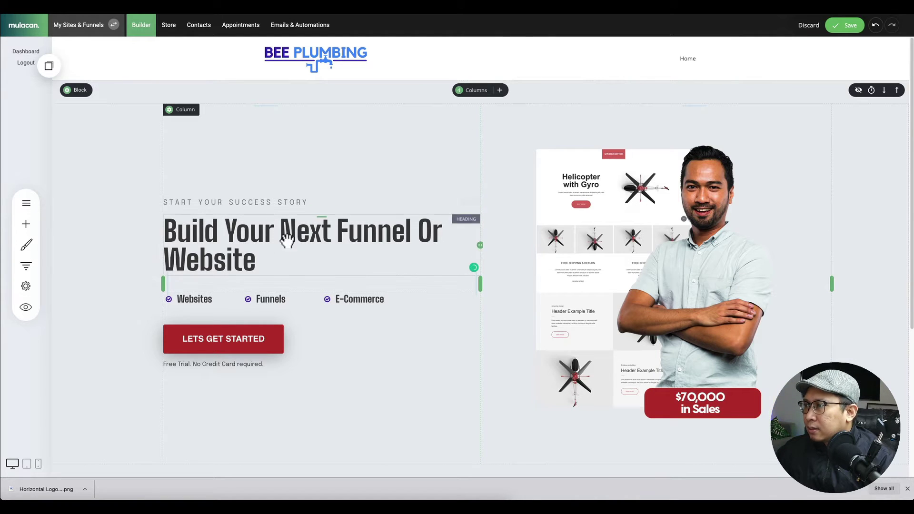
pyautogui.hotkey('ctrl', 'Tab')
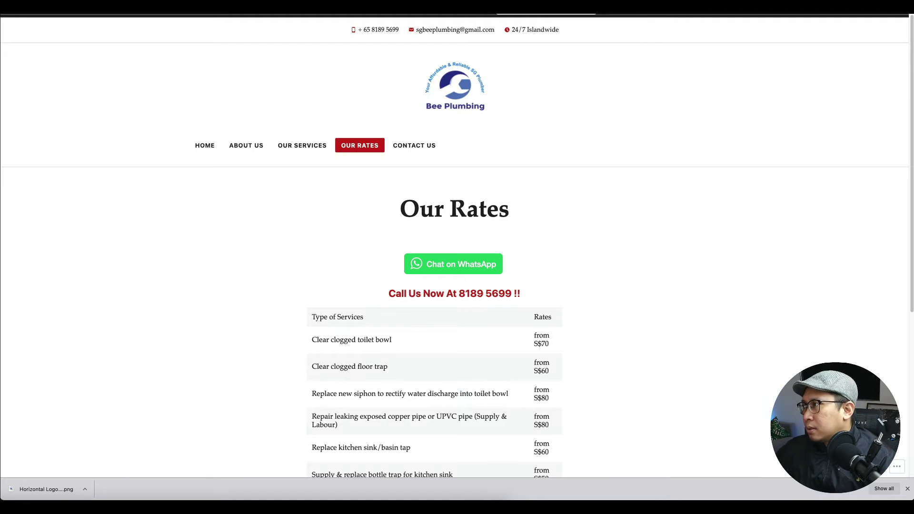
pyautogui.hotkey('ctrl', 'shift', 'Tab')
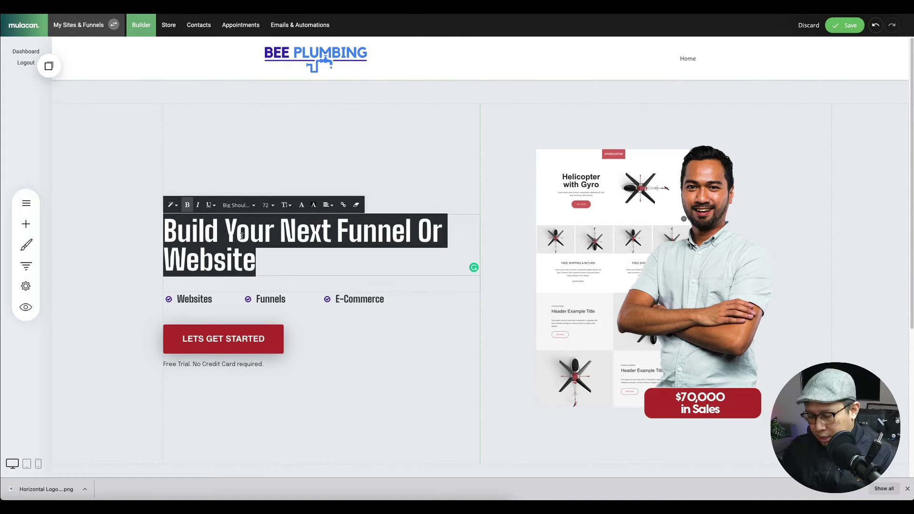
pyautogui.write('Your Affoir')
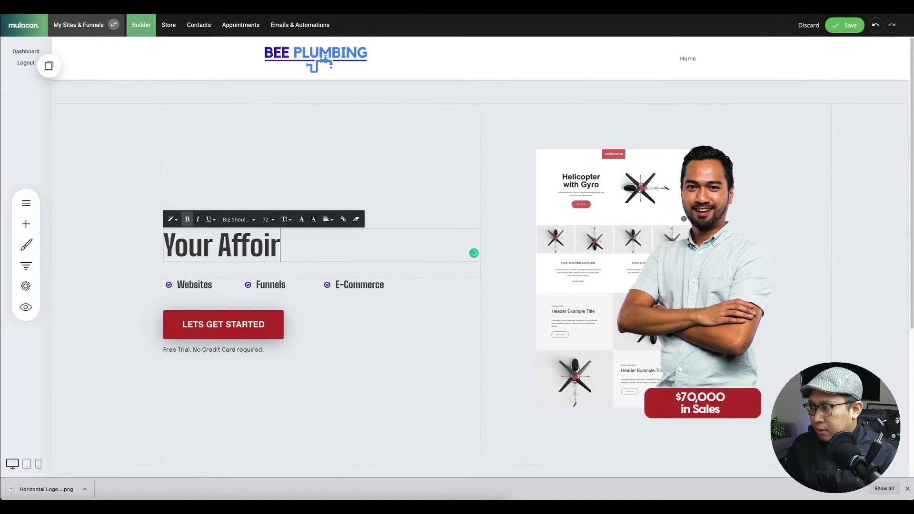
pyautogui.write('b')
pyautogui.press('BackSpace')
pyautogui.press('BackSpace')
pyautogui.write('dab')
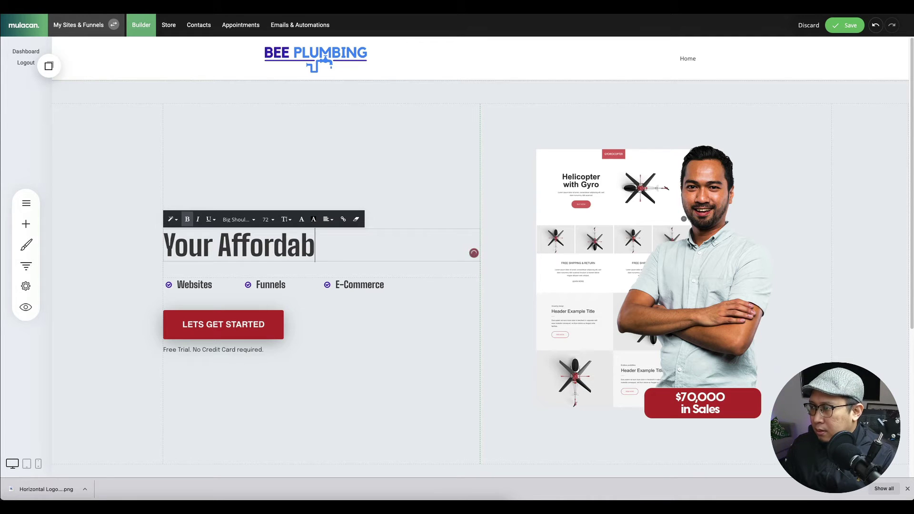
pyautogui.write('le and Reliable ')
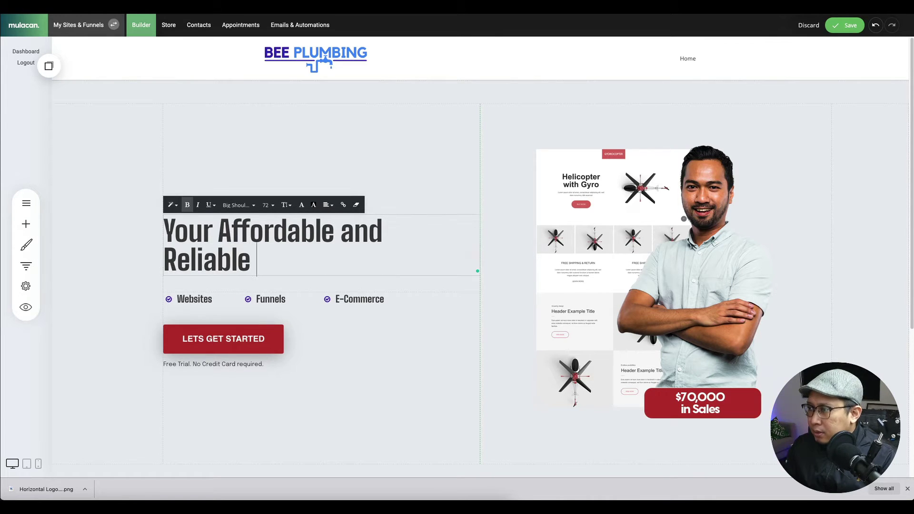
pyautogui.write('SG Pl')
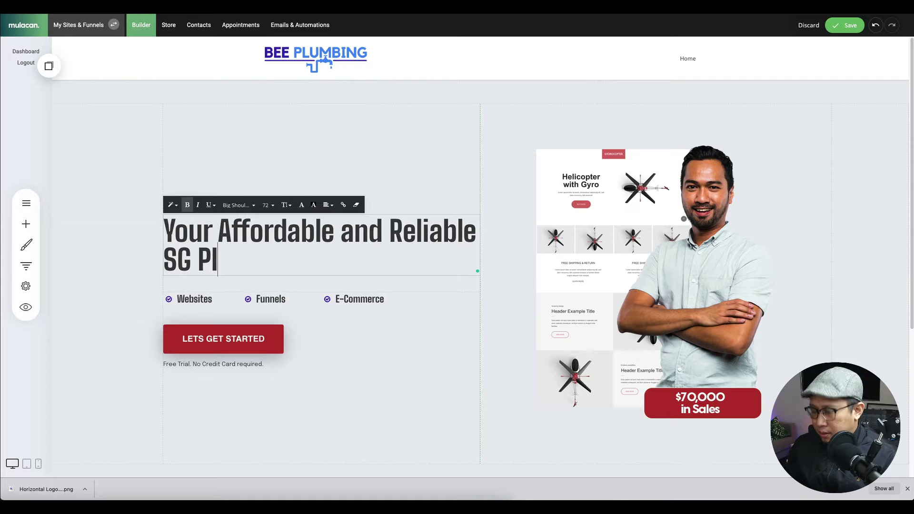
pyautogui.write('umber')
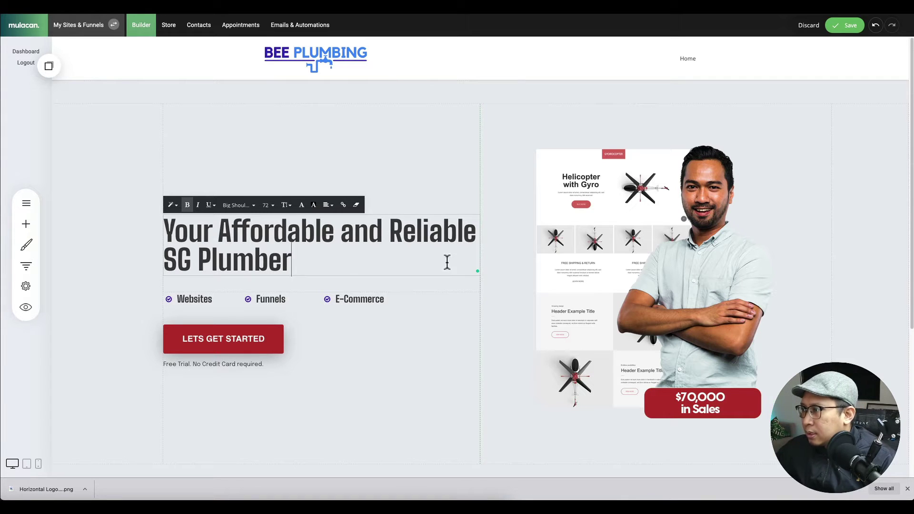
# Narrow the hero block's text column slightly so that "Reliable" wraps onto the heading's second line.
pyautogui.click(503, 283)
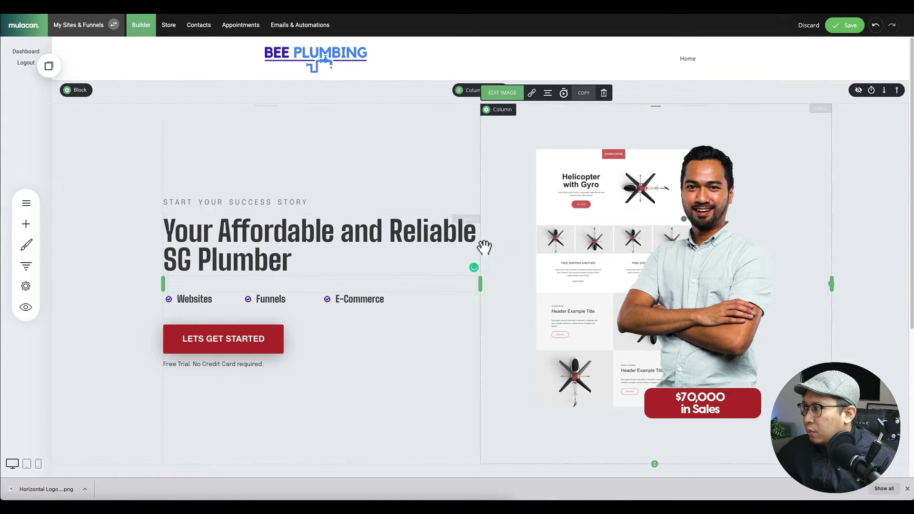
pyautogui.moveTo(482, 244); pyautogui.dragTo(465, 245)
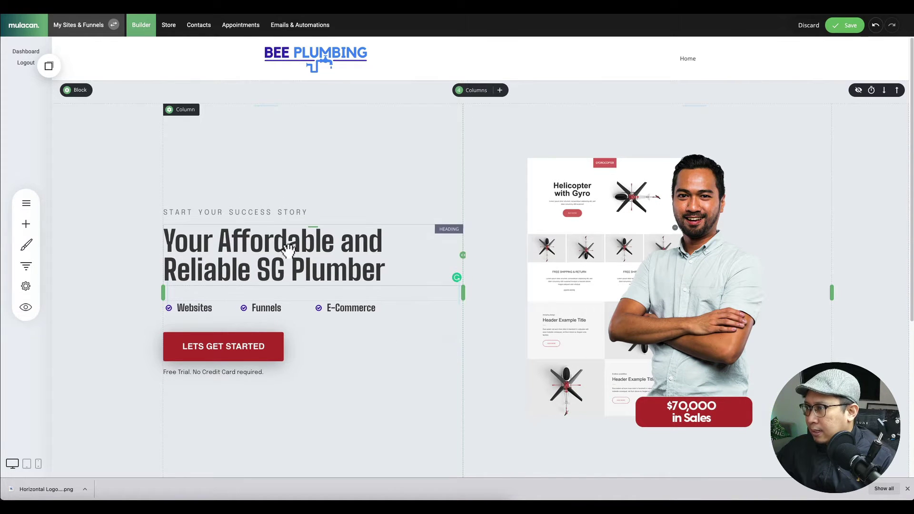
# Replace the small line above the hero heading with "WE ARE BEE PLUMBING".
pyautogui.tripleClick(221, 213)
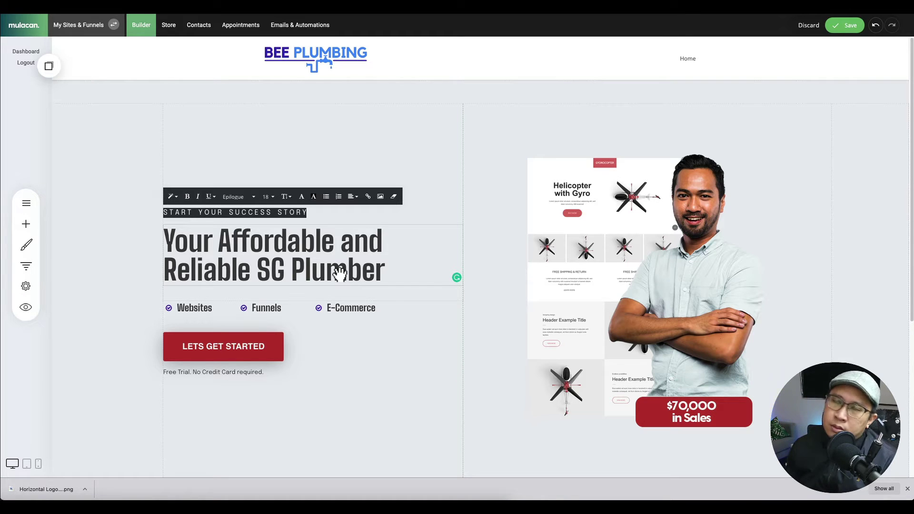
pyautogui.write('We')
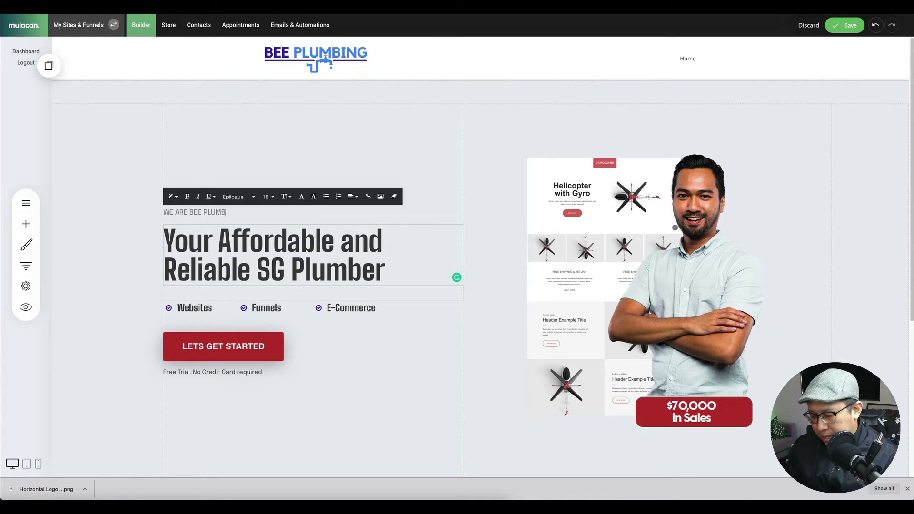
# Check the rates and services on the existing Bee Plumbing site and replace the hero's "Websites" checklist label with "CHOKES".
pyautogui.click(193, 307)
pyautogui.doubleClick(193, 307)
pyautogui.write('C')
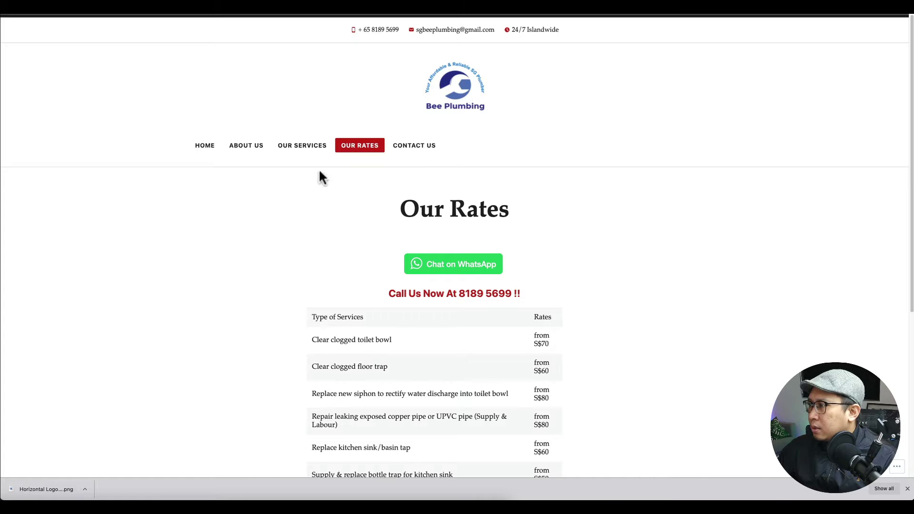
pyautogui.scroll(-3, 326, 334)
pyautogui.click(310, 81)
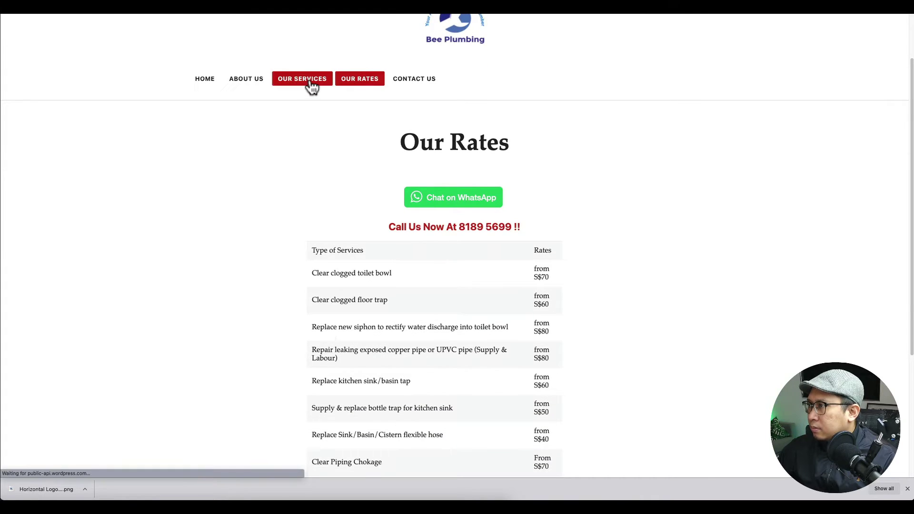
pyautogui.scroll(-5, 322, 281)
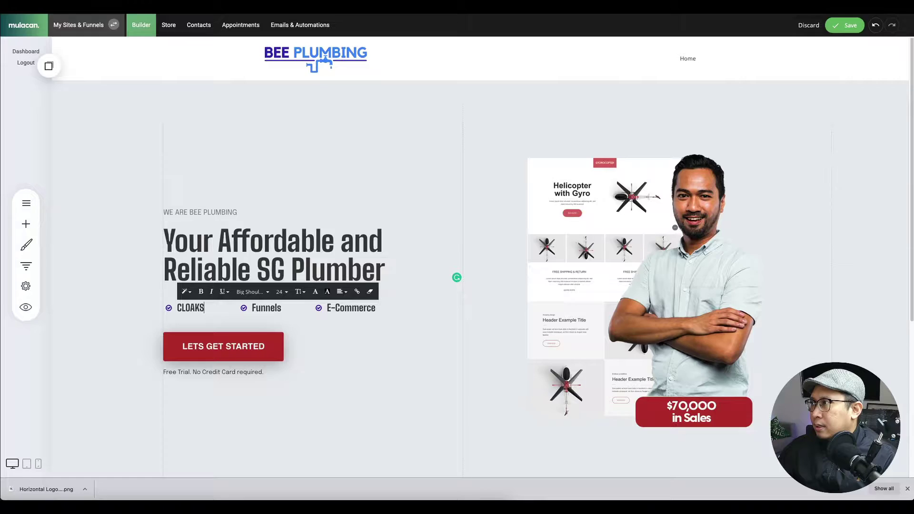
pyautogui.doubleClick(196, 307)
pyautogui.write('CHO')
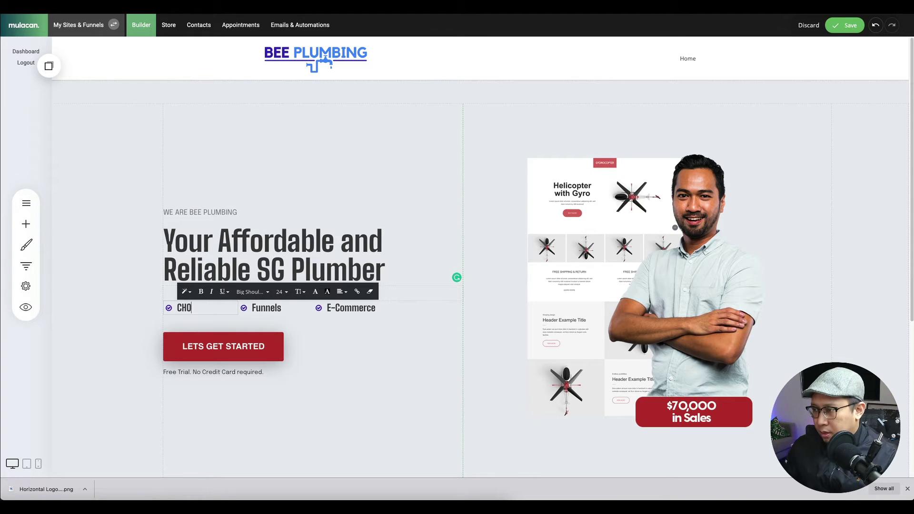
# Replace the hero's "Funnels" and "E-Commerce" checklist labels with "LEAKS" and "REPAIRS".
pyautogui.click(273, 309)
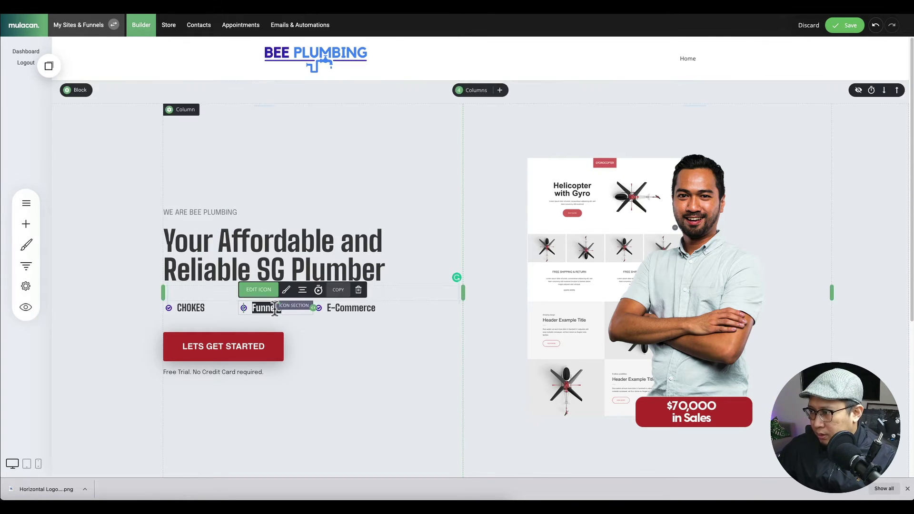
pyautogui.doubleClick(273, 308)
pyautogui.write('LEAKS')
pyautogui.click(343, 308)
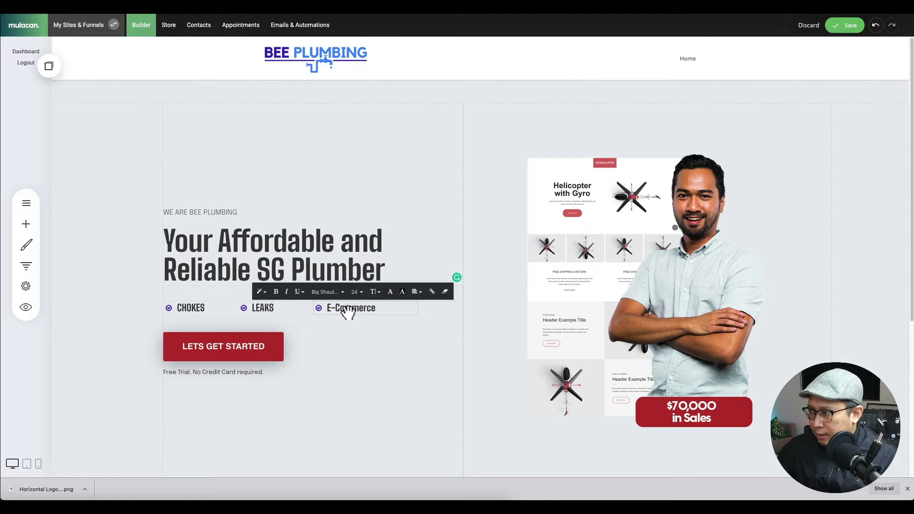
pyautogui.doubleClick(358, 307)
pyautogui.write('REPAIRS')
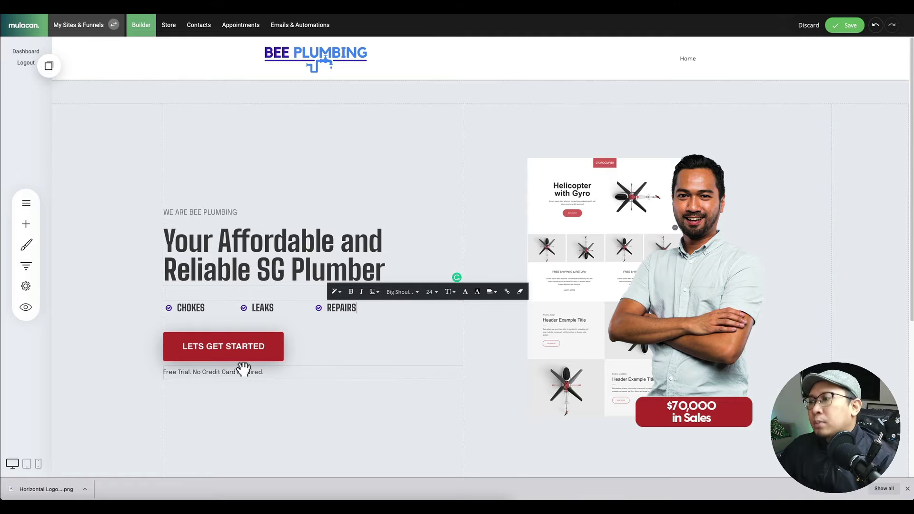
# Set the hero button's text to "CALL US NOW".
pyautogui.click(238, 349)
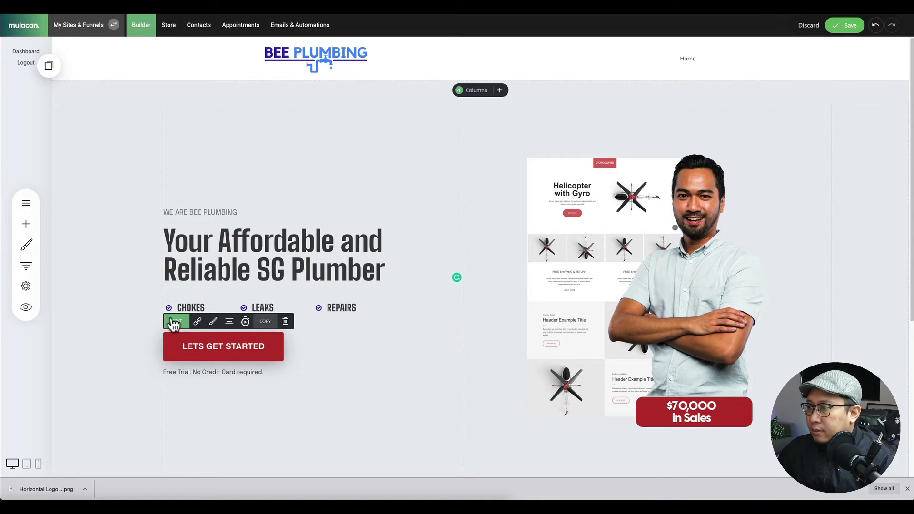
pyautogui.click(200, 344)
pyautogui.tripleClick(496, 341)
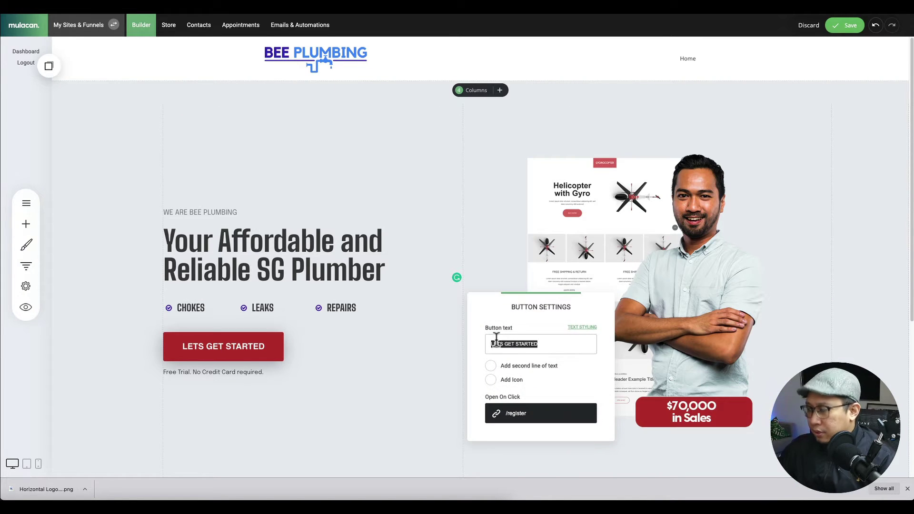
pyautogui.write('CALL US NOW')
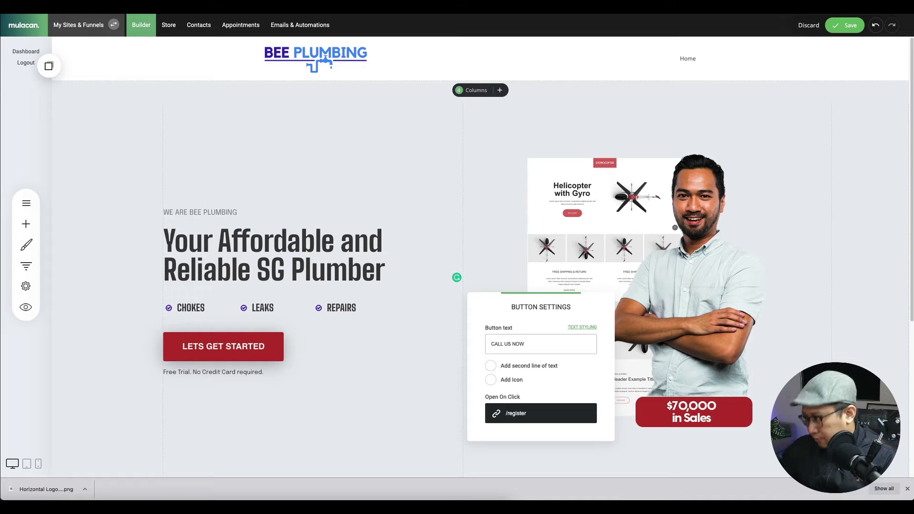
pyautogui.click(508, 412)
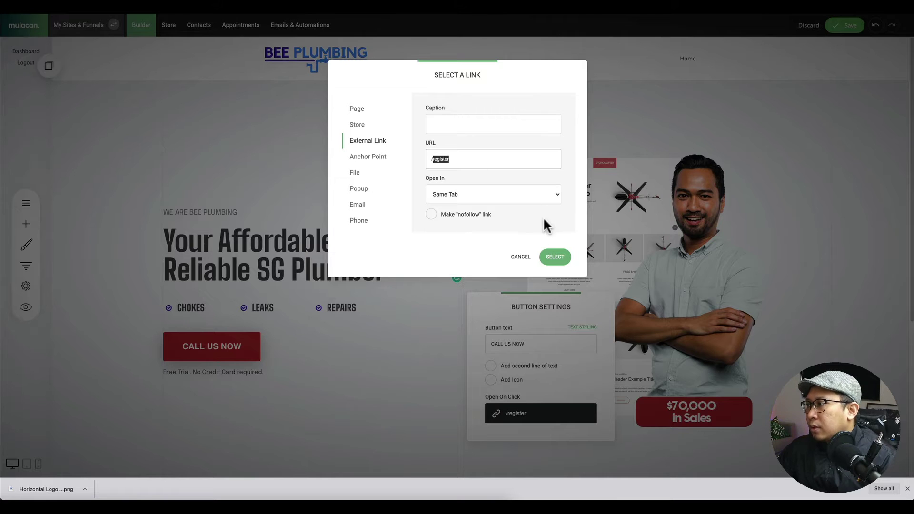
pyautogui.click(524, 257)
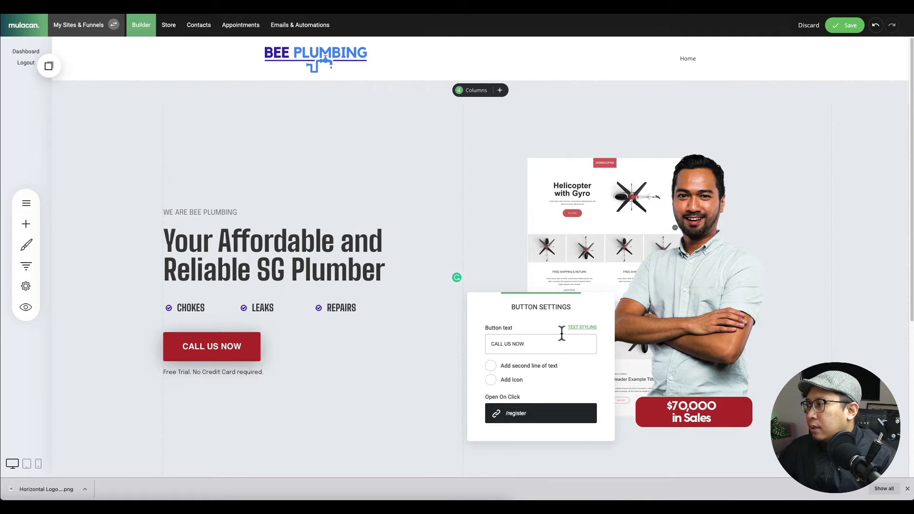
pyautogui.click(411, 365)
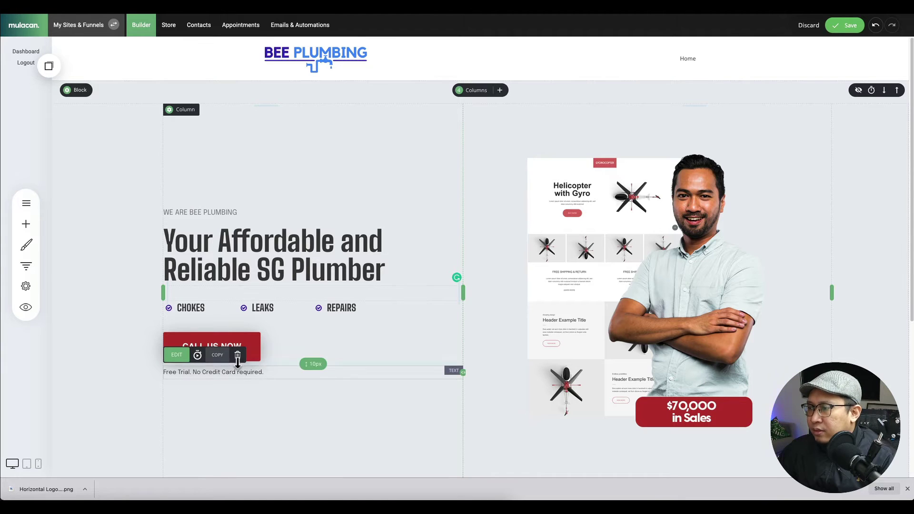
# Delete the "Free Trial. No Credit Card required." text below the hero button.
pyautogui.click(237, 355)
pyautogui.click(469, 215)
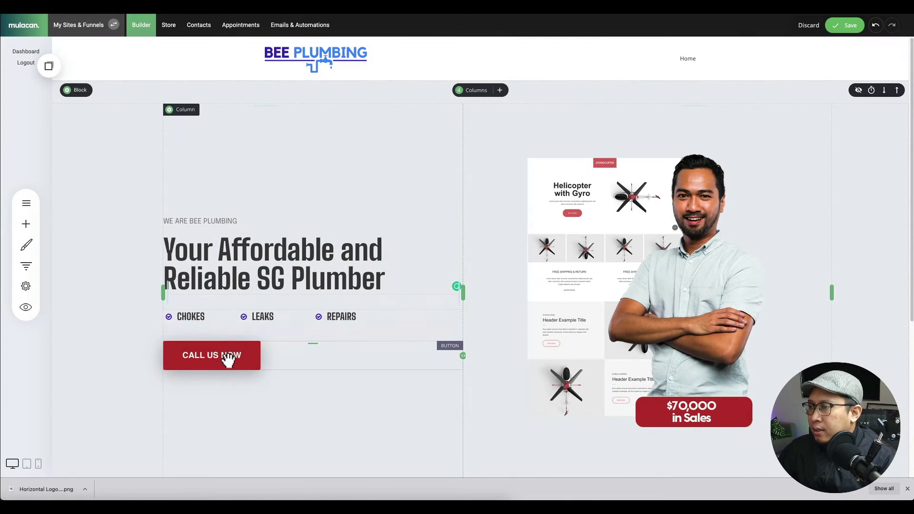
# Set the hero button's color to the global dark blue #3700B8 and add a gradient to it.
pyautogui.click(215, 332)
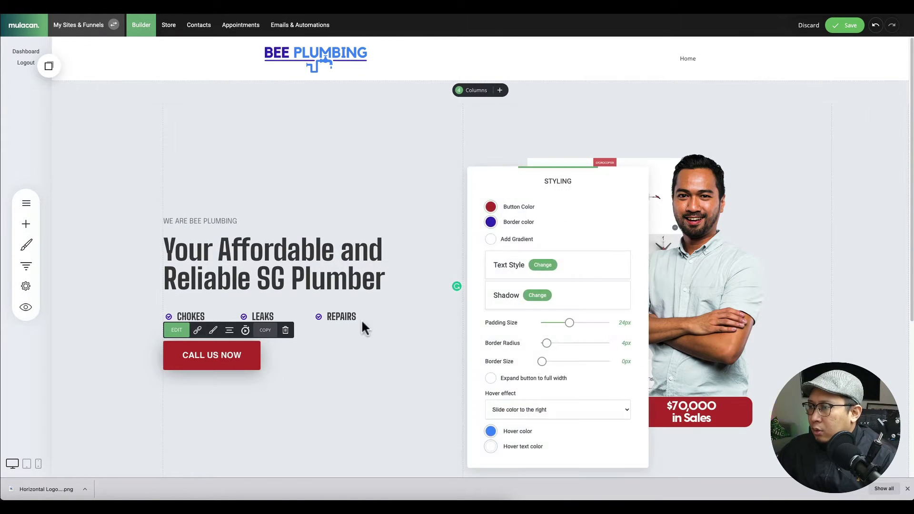
pyautogui.click(490, 208)
pyautogui.click(514, 334)
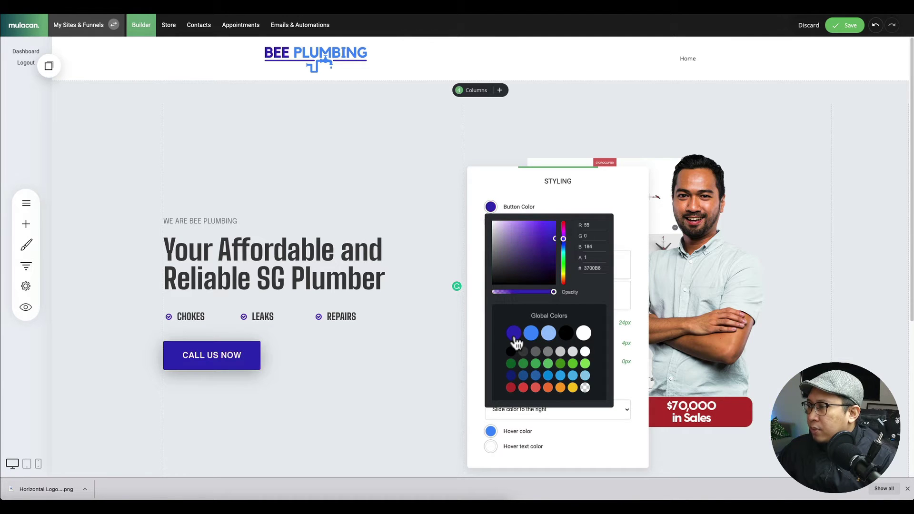
pyautogui.click(475, 258)
pyautogui.click(505, 242)
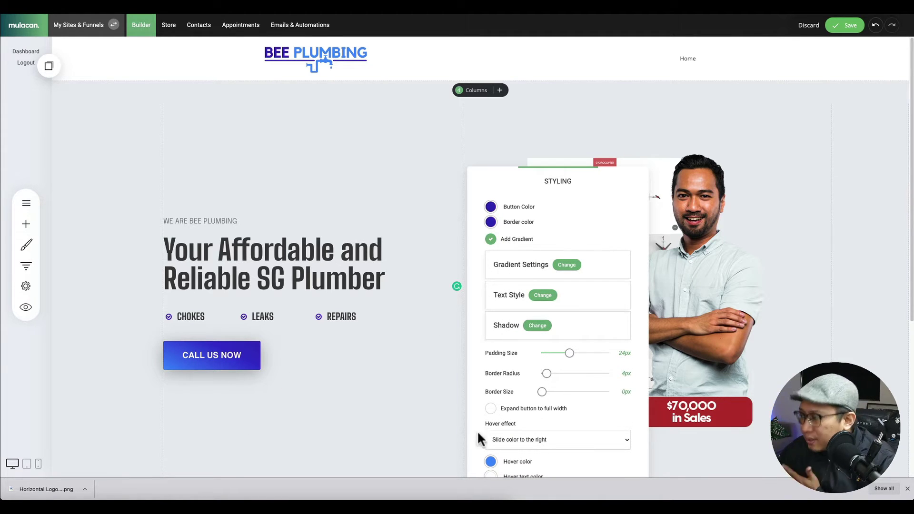
pyautogui.click(435, 398)
# Review the hero section down to the footer and save the page.
pyautogui.scroll(-3, 319, 357)
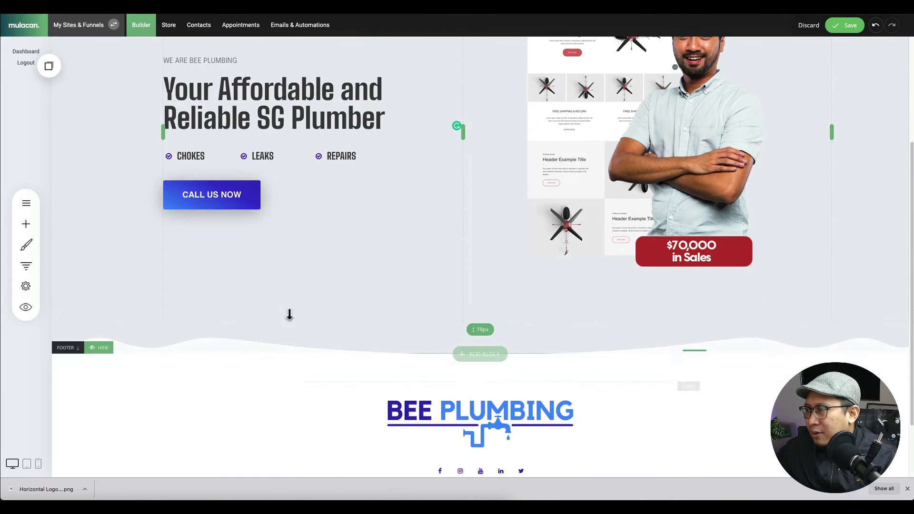
pyautogui.scroll(1, 334, 305)
pyautogui.scroll(2, 484, 263)
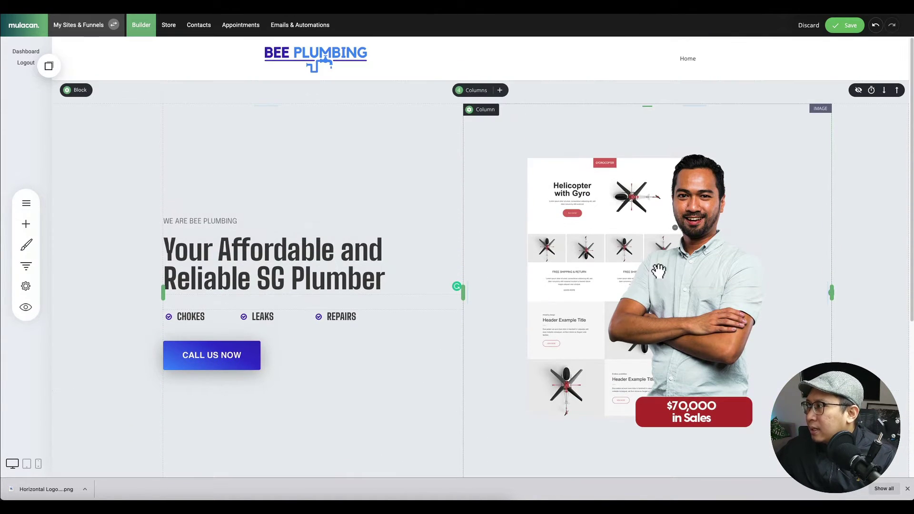
pyautogui.click(847, 25)
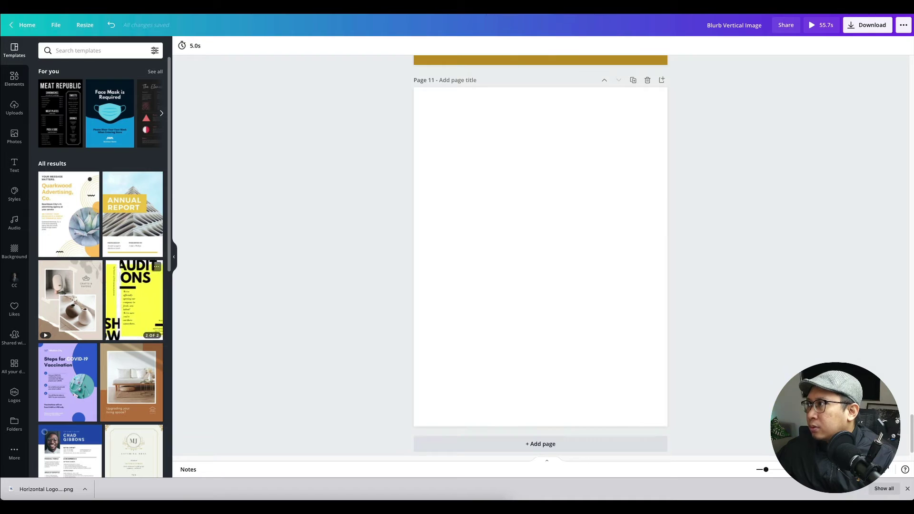
# Switch to the Canva design "Blurb Vertical Image" and search its elements for "PLUMBING" to find a hero image.
pyautogui.click(23, 86)
pyautogui.click(97, 50)
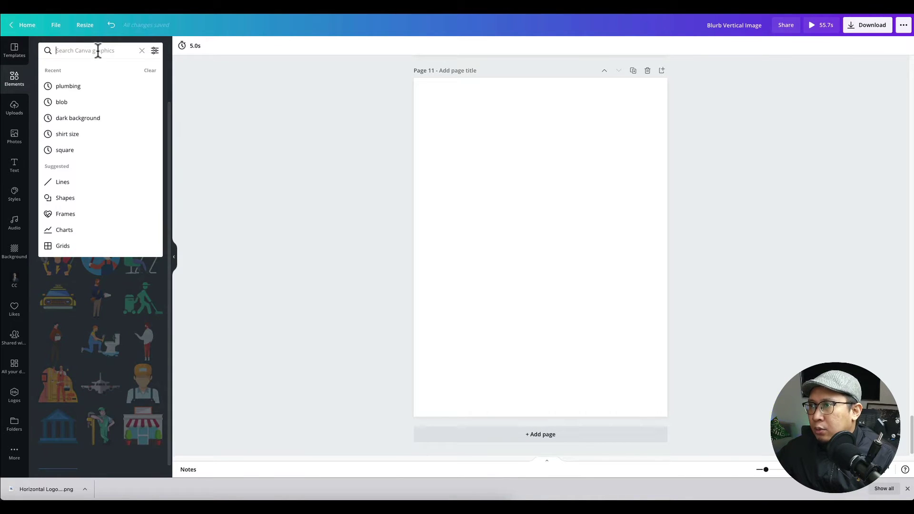
pyautogui.write('PLUMBING')
pyautogui.press('Return')
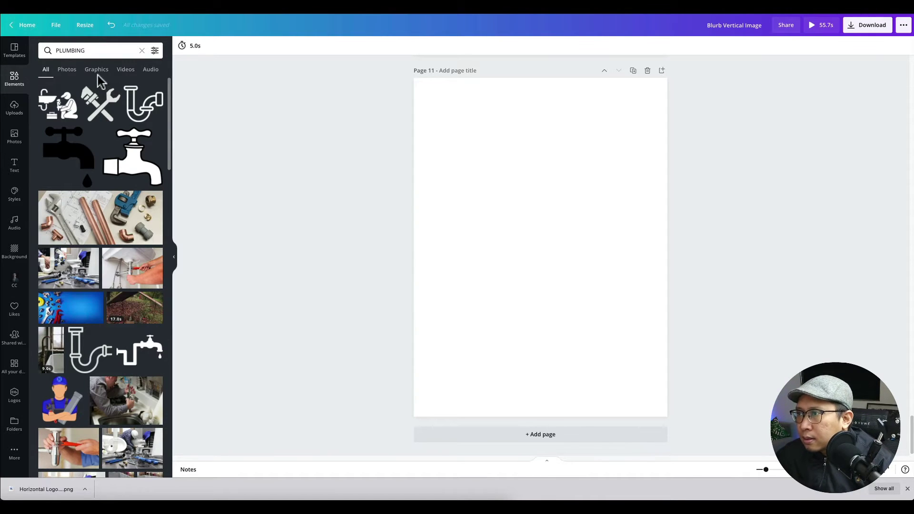
pyautogui.scroll(-10, 83, 285)
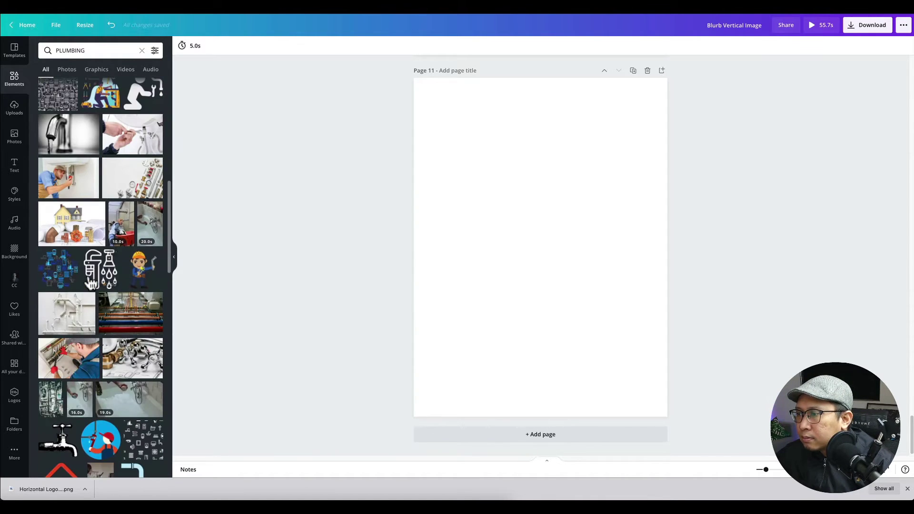
pyautogui.scroll(-7, 90, 321)
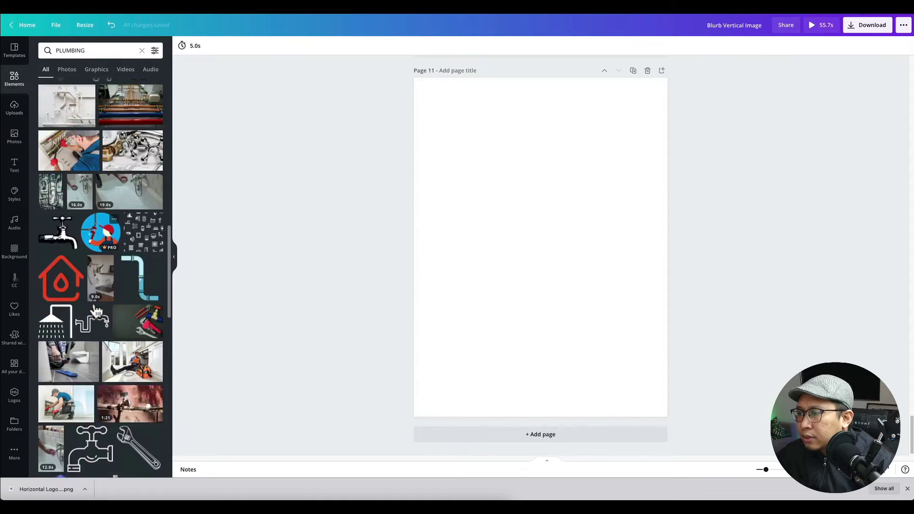
pyautogui.scroll(-4, 95, 309)
pyautogui.scroll(20, 93, 295)
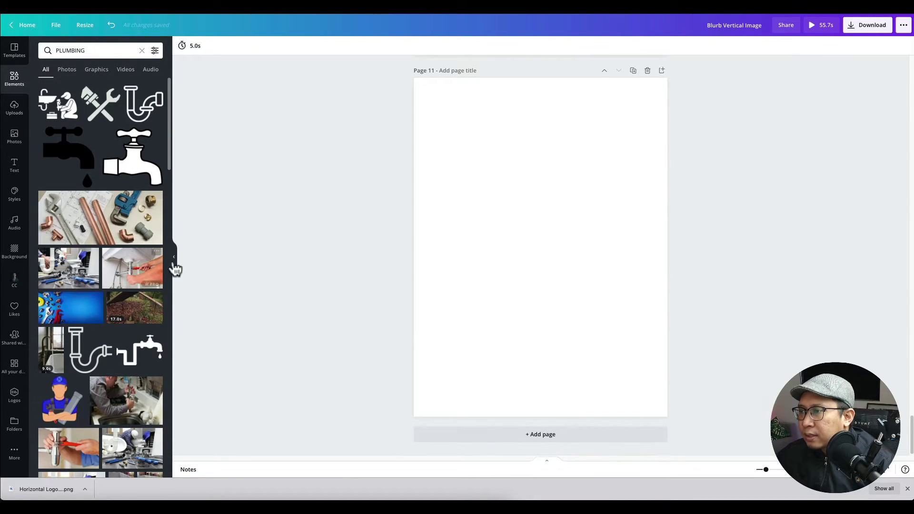
# Try the illustration of the blue-uniformed plumber on blank page 11 and remove it.
pyautogui.click(71, 408)
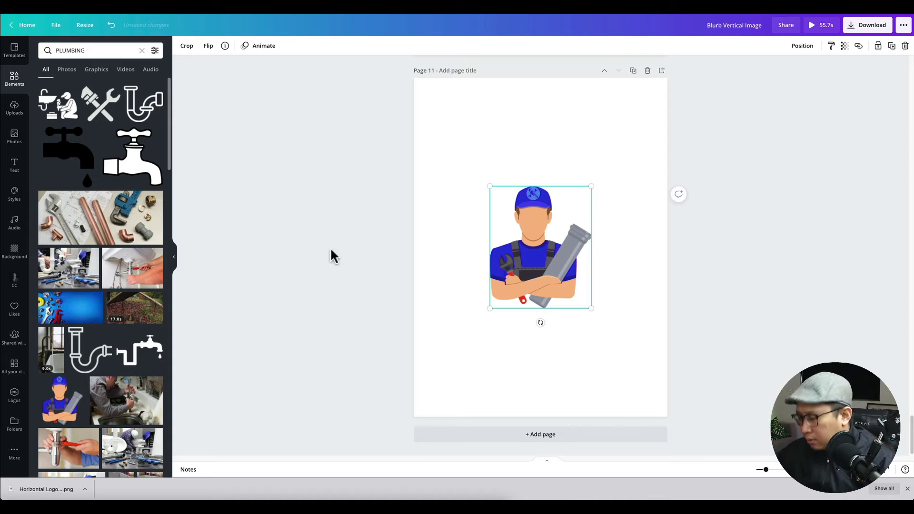
pyautogui.press('Delete')
# Narrow the "PLUMBING" results to graphics and look through them for an illustration suited to the hero section.
pyautogui.click(97, 70)
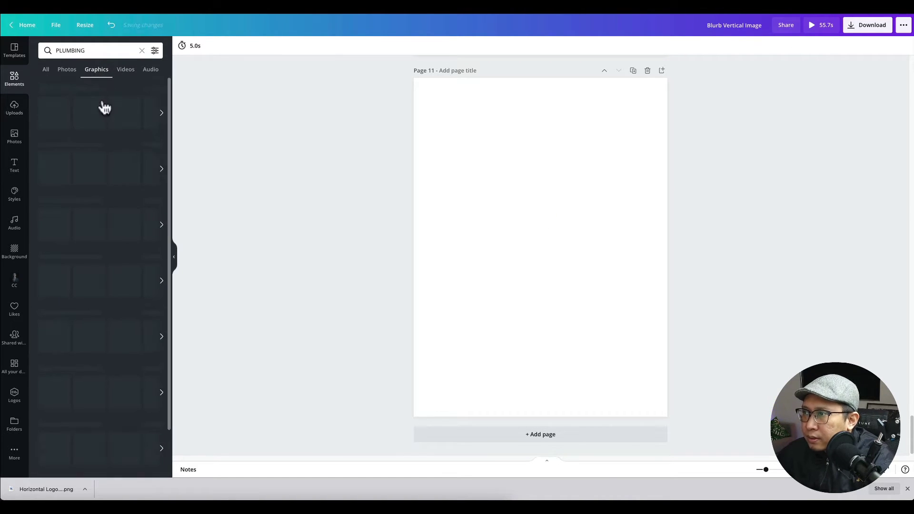
pyautogui.scroll(-2, 109, 199)
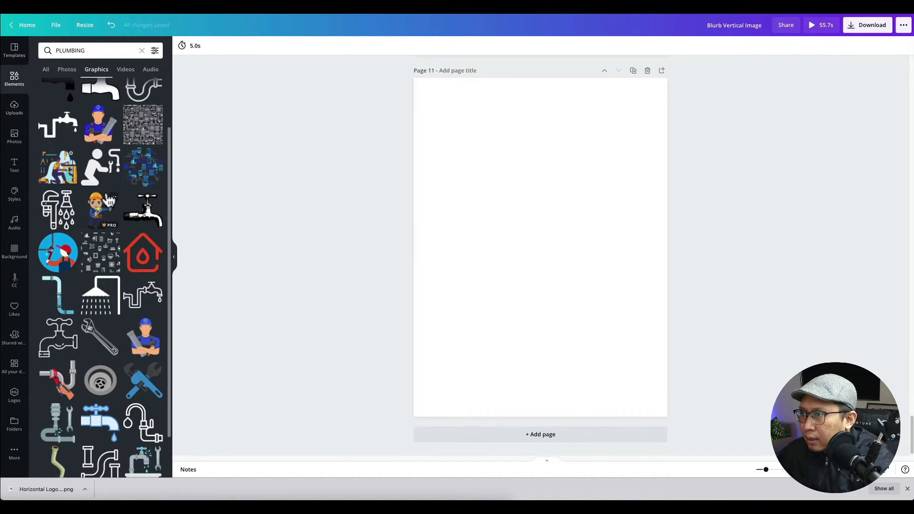
pyautogui.scroll(-8, 110, 200)
pyautogui.scroll(-5, 104, 223)
pyautogui.scroll(-10, 104, 224)
pyautogui.scroll(-10, 103, 223)
pyautogui.scroll(-5, 104, 224)
pyautogui.scroll(-15, 103, 223)
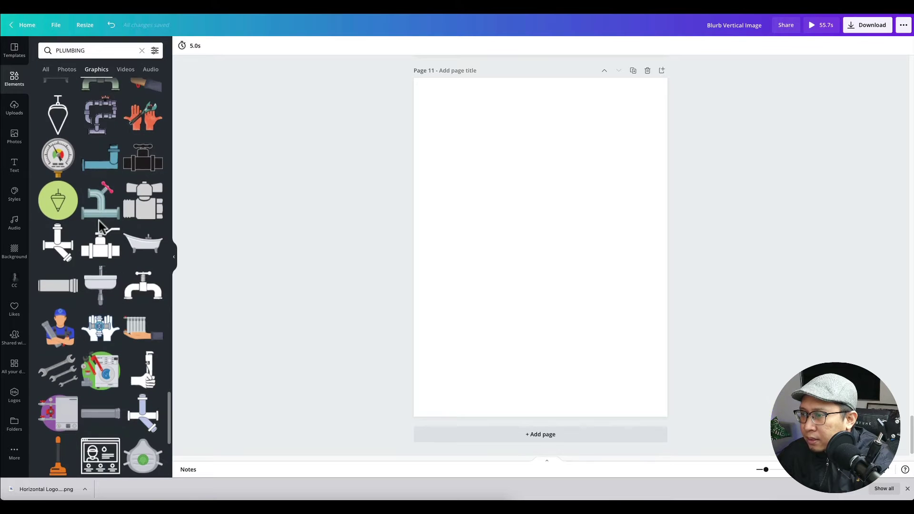
pyautogui.scroll(-10, 101, 229)
pyautogui.scroll(-12, 101, 228)
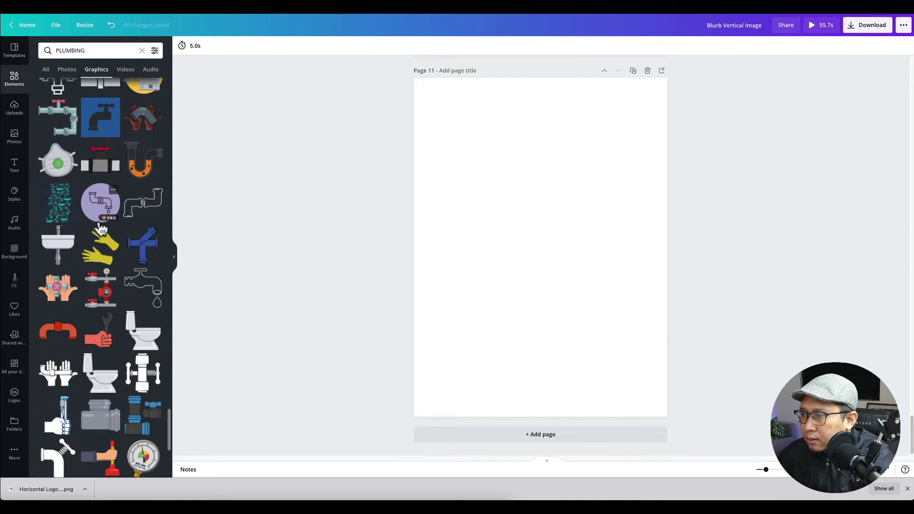
pyautogui.scroll(-5, 101, 228)
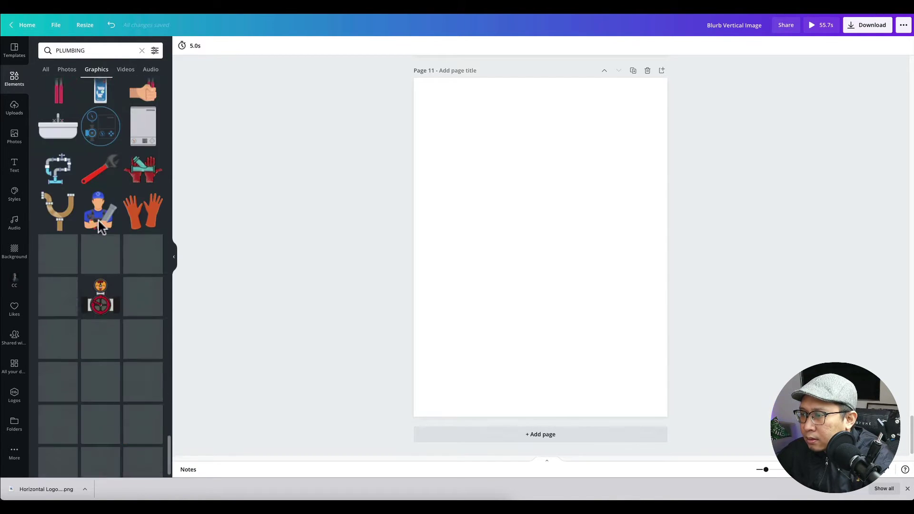
pyautogui.scroll(-2, 98, 221)
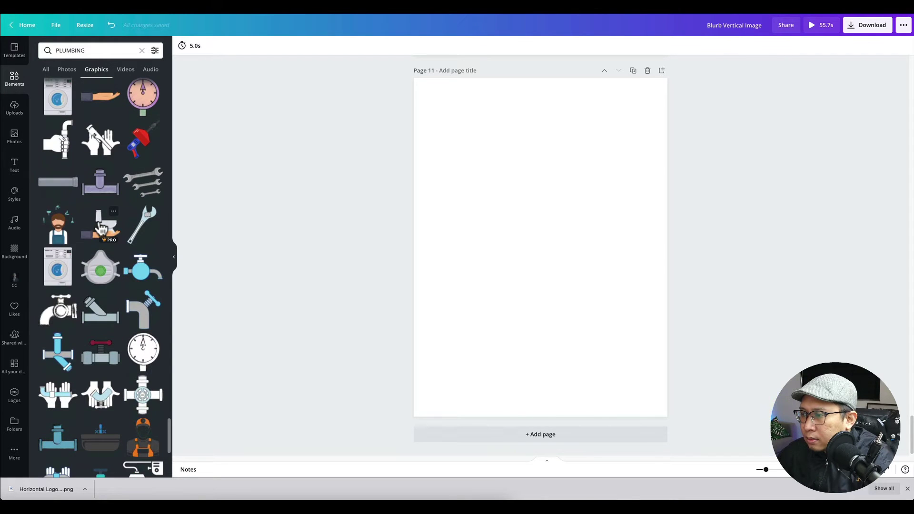
pyautogui.scroll(-4, 99, 225)
pyautogui.scroll(-3, 101, 228)
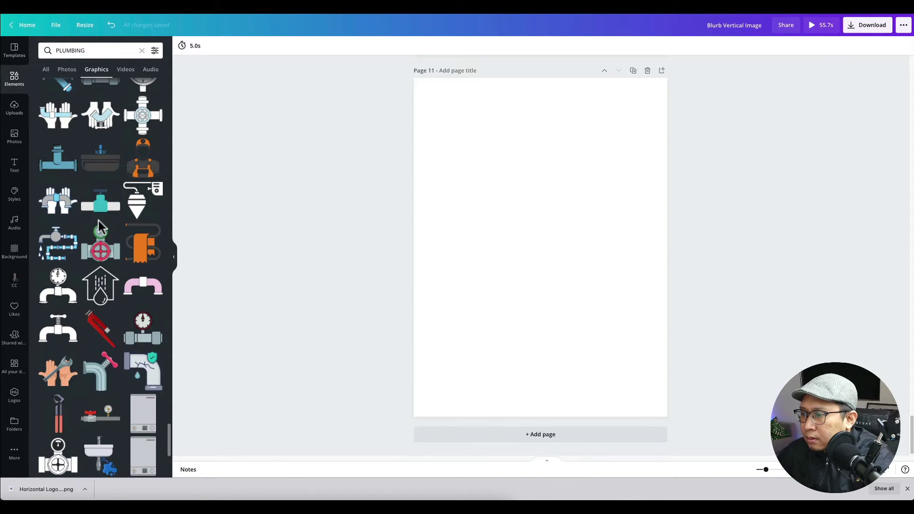
pyautogui.scroll(-5, 100, 229)
pyautogui.scroll(-5, 100, 230)
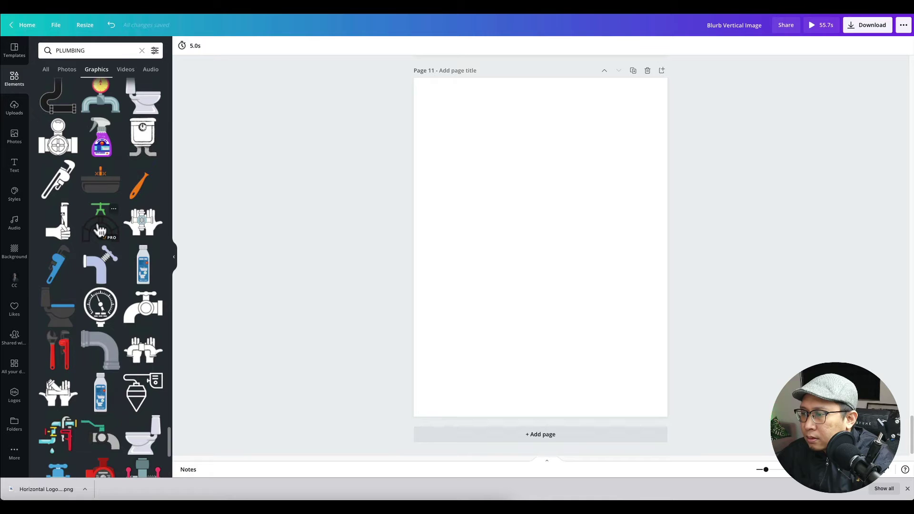
pyautogui.scroll(-10, 152, 267)
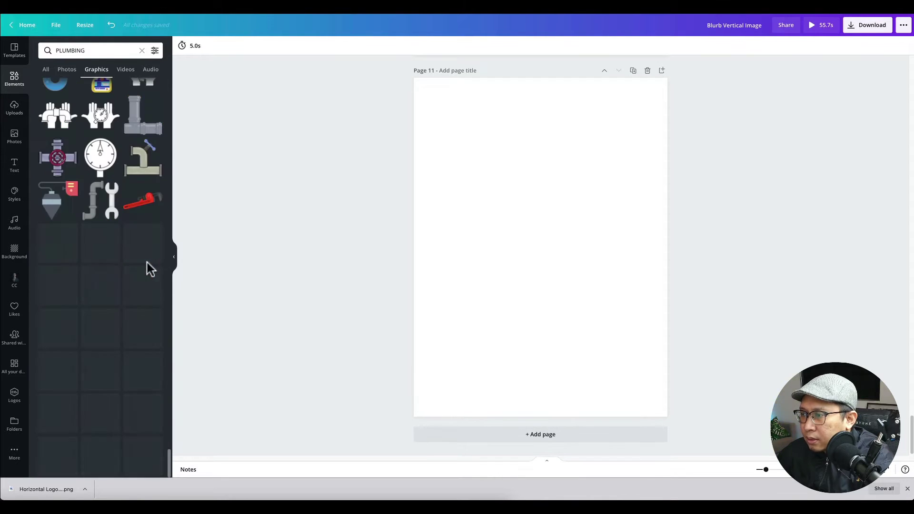
pyautogui.scroll(-10, 124, 269)
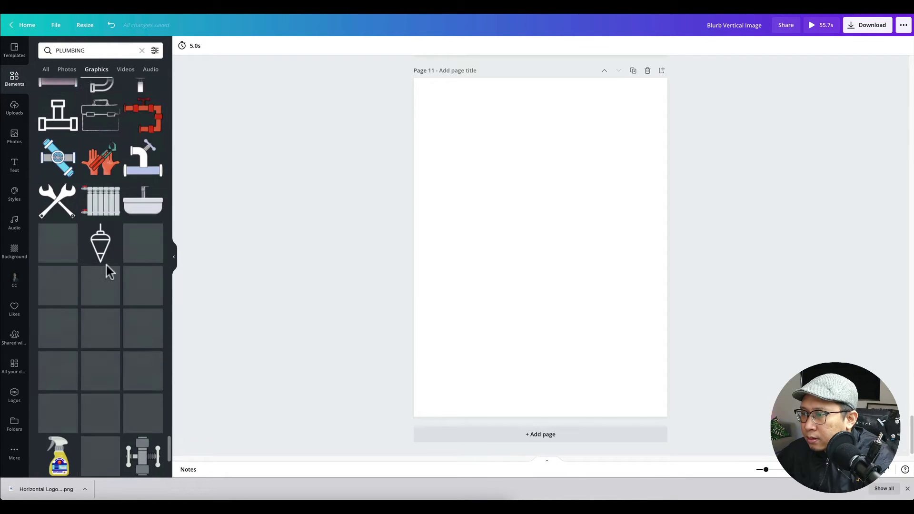
pyautogui.scroll(-10, 109, 272)
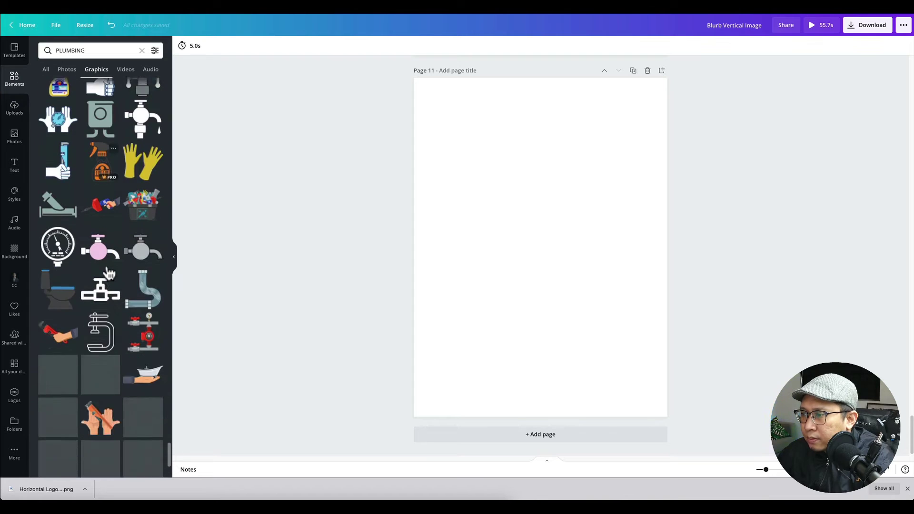
pyautogui.scroll(-5, 107, 272)
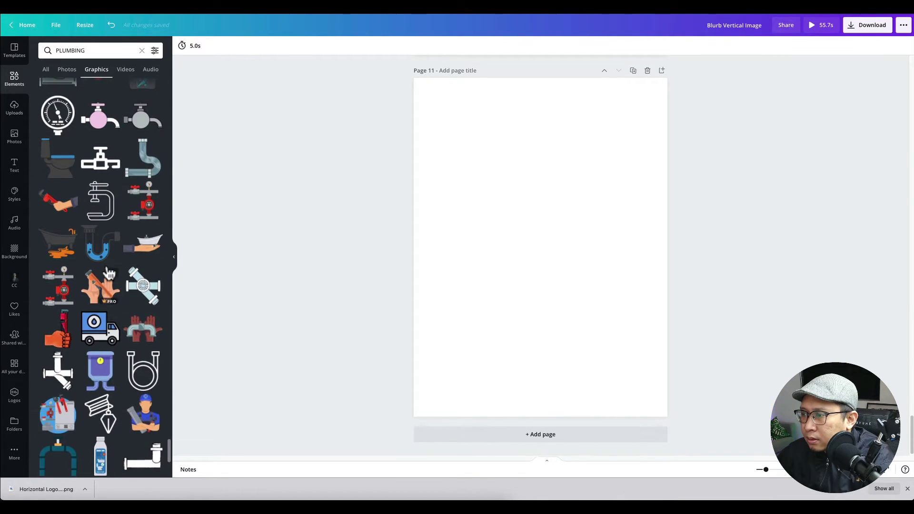
pyautogui.scroll(-10, 108, 273)
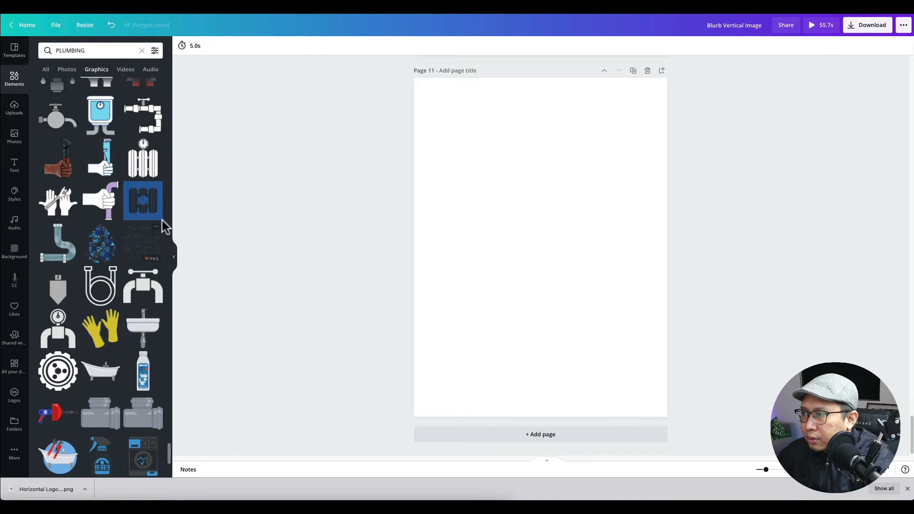
pyautogui.scroll(20, 132, 243)
pyautogui.scroll(5, 132, 245)
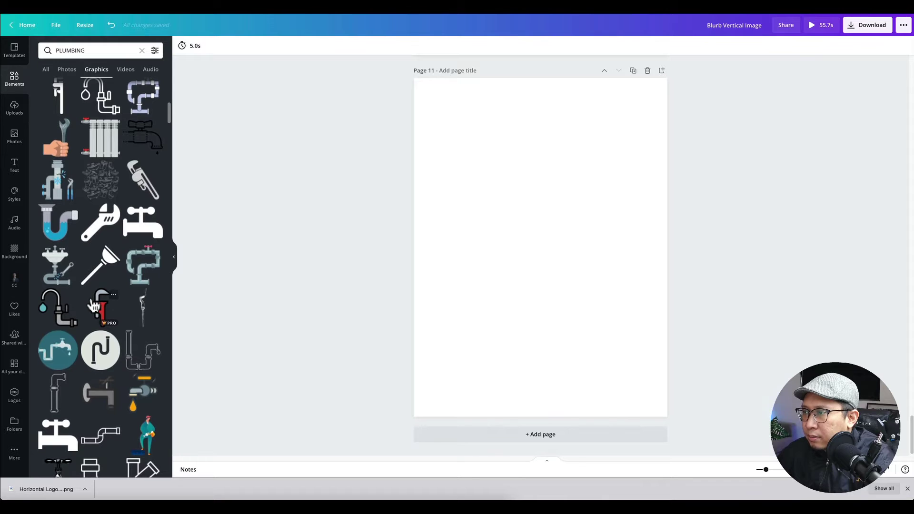
# Try the illustration of the standing plumber in green clothes on page 11 and remove it.
pyautogui.click(150, 444)
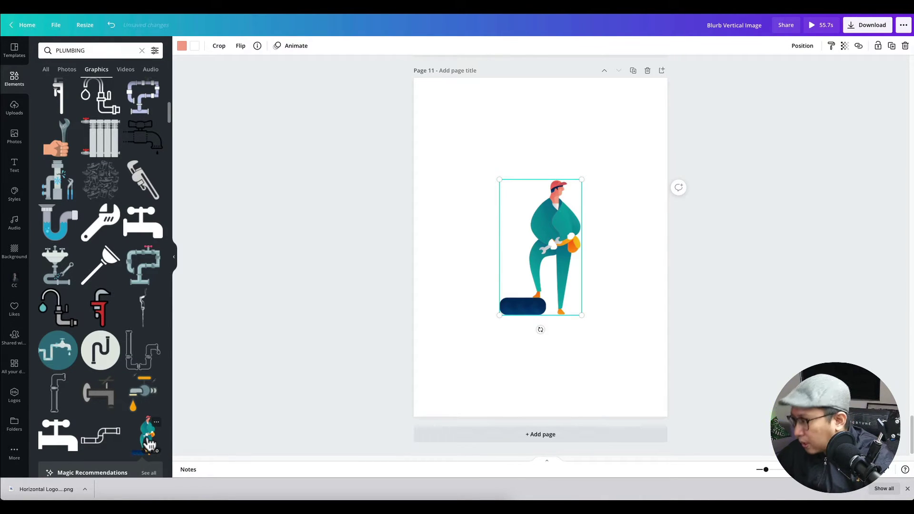
pyautogui.press('Delete')
# Add the illustration of the plumber kneeling at a sink to page 11 and enlarge it to span the full page width.
pyautogui.scroll(7, 78, 240)
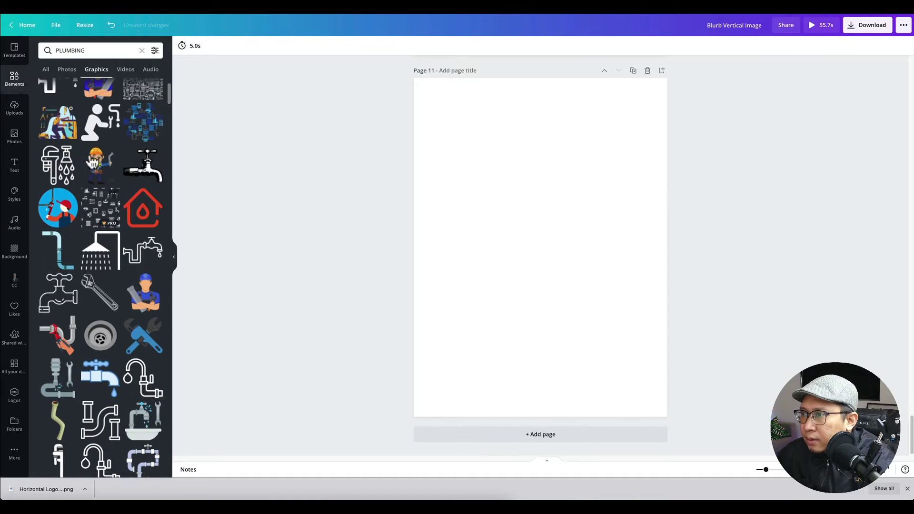
pyautogui.click(59, 126)
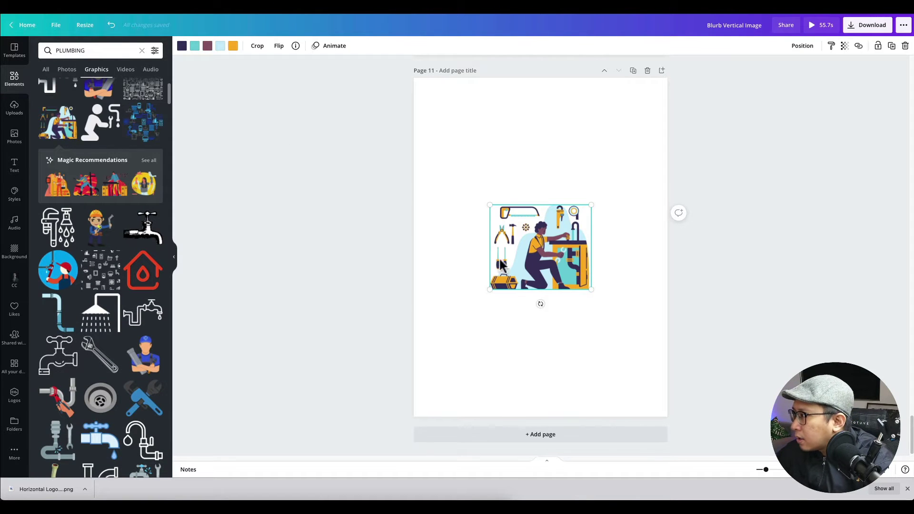
pyautogui.moveTo(546, 261); pyautogui.dragTo(503, 317)
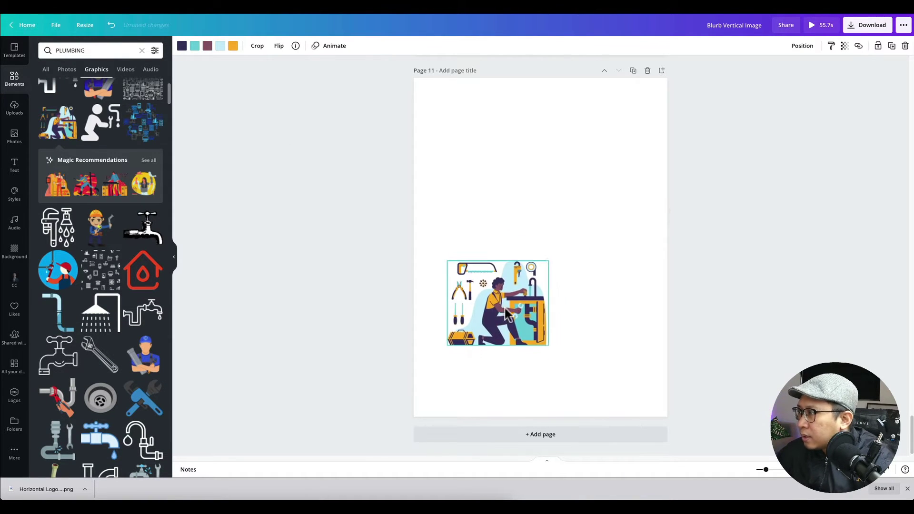
pyautogui.moveTo(550, 258); pyautogui.dragTo(656, 164)
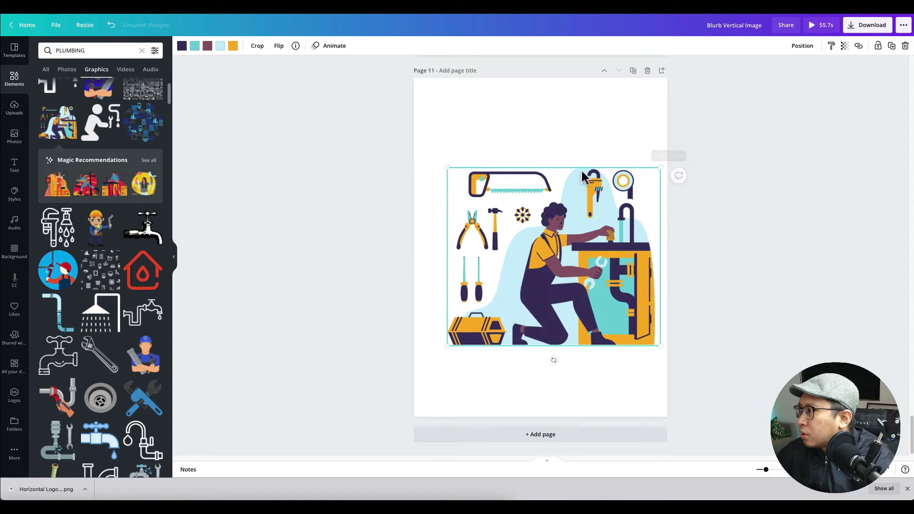
pyautogui.moveTo(443, 165); pyautogui.dragTo(414, 140)
pyautogui.moveTo(659, 347); pyautogui.dragTo(667, 352)
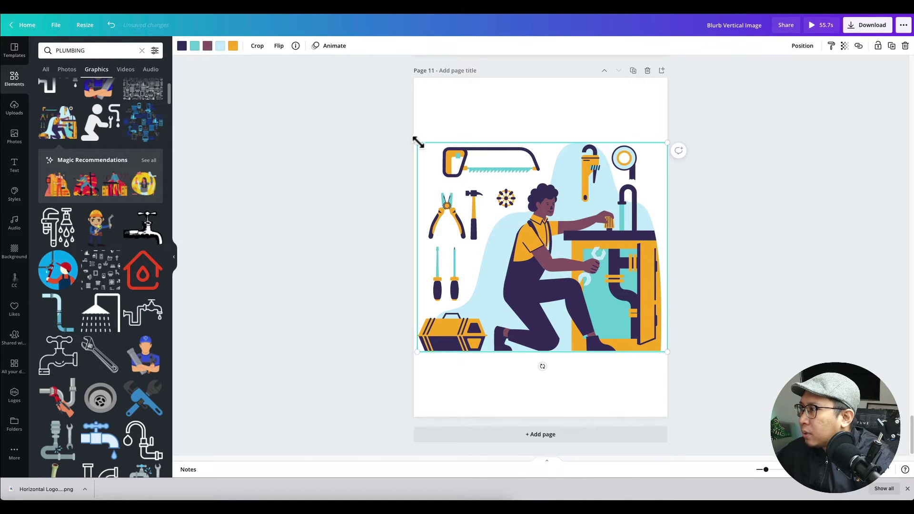
pyautogui.moveTo(418, 142); pyautogui.dragTo(414, 139)
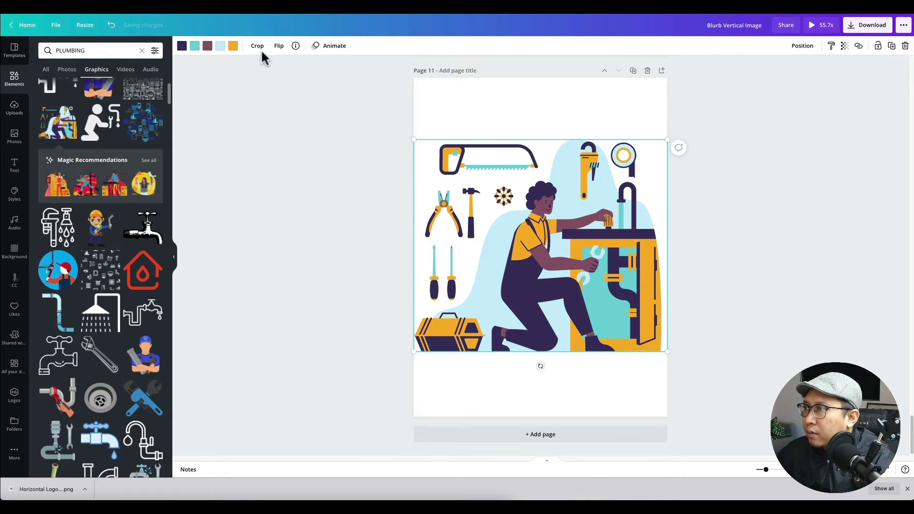
# Copy the Trypan Blue code from the Coolors palette and recolor the illustration's dark navy parts in Canva to #3700B8.
pyautogui.click(182, 47)
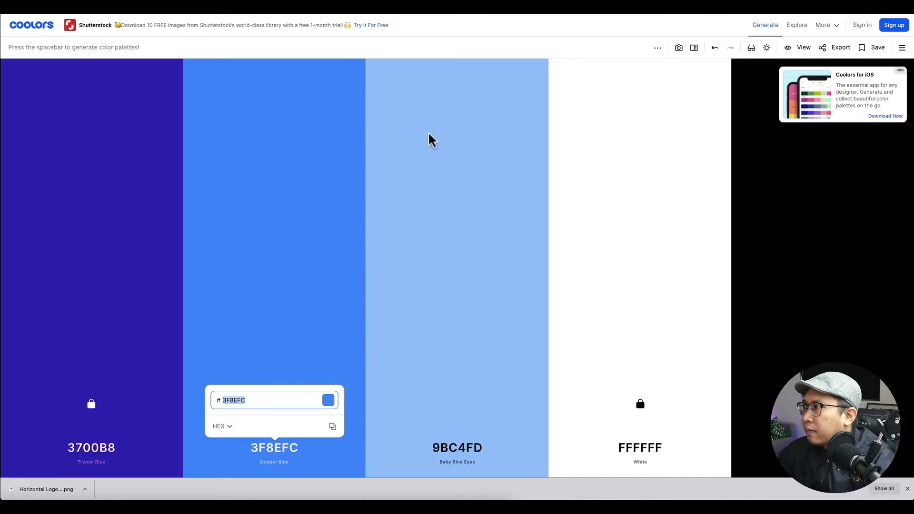
pyautogui.click(93, 447)
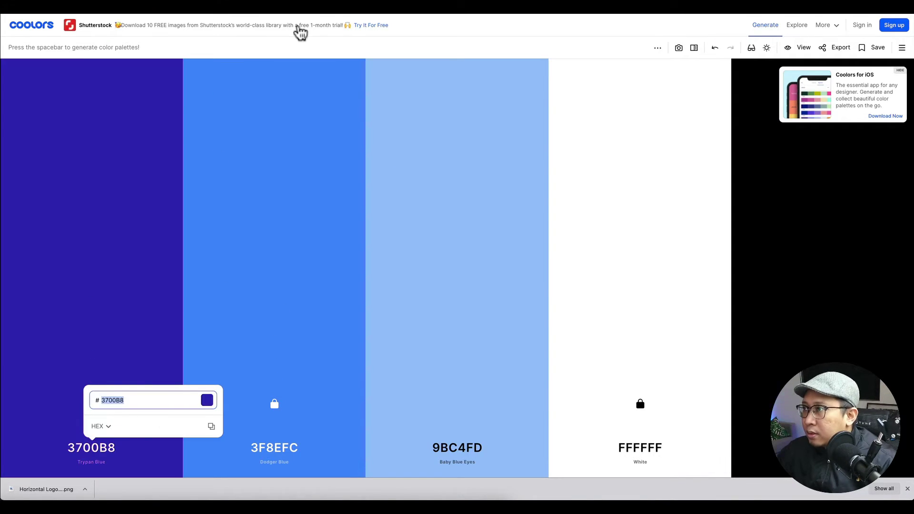
pyautogui.click(480, 9)
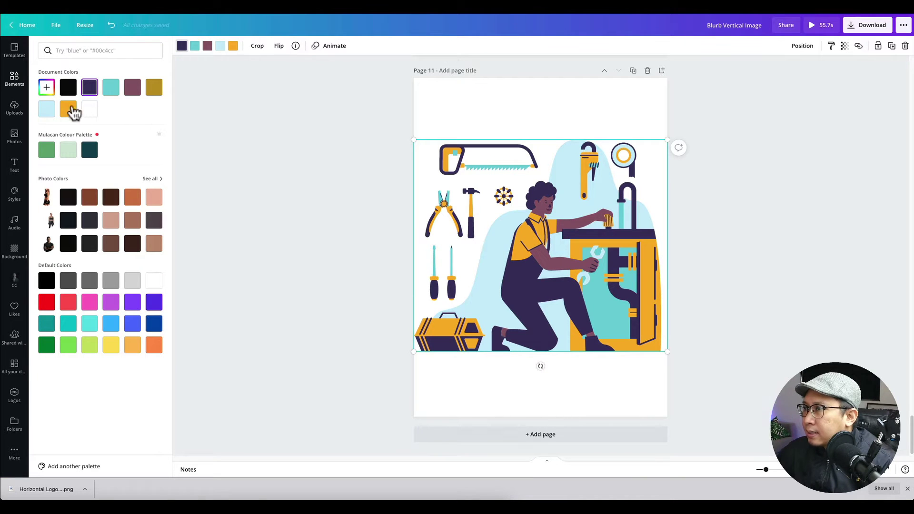
pyautogui.click(183, 47)
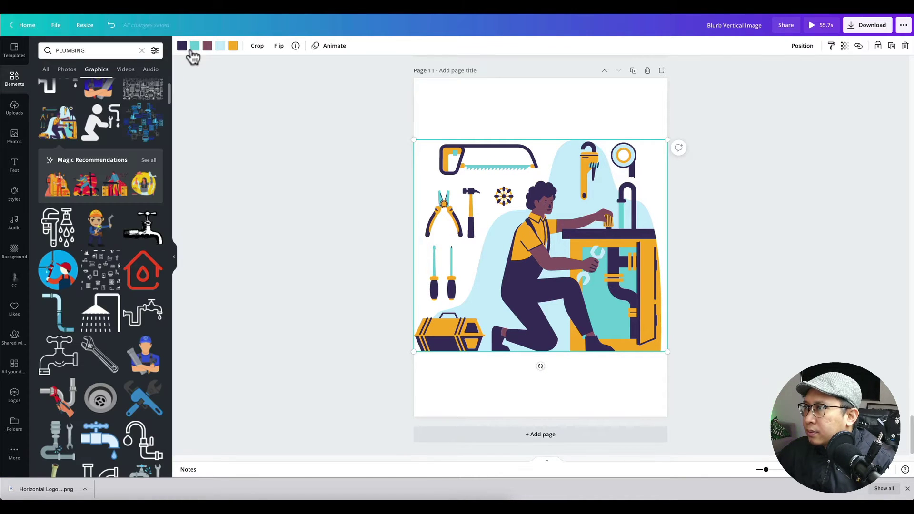
pyautogui.click(182, 46)
pyautogui.write('#3700B8')
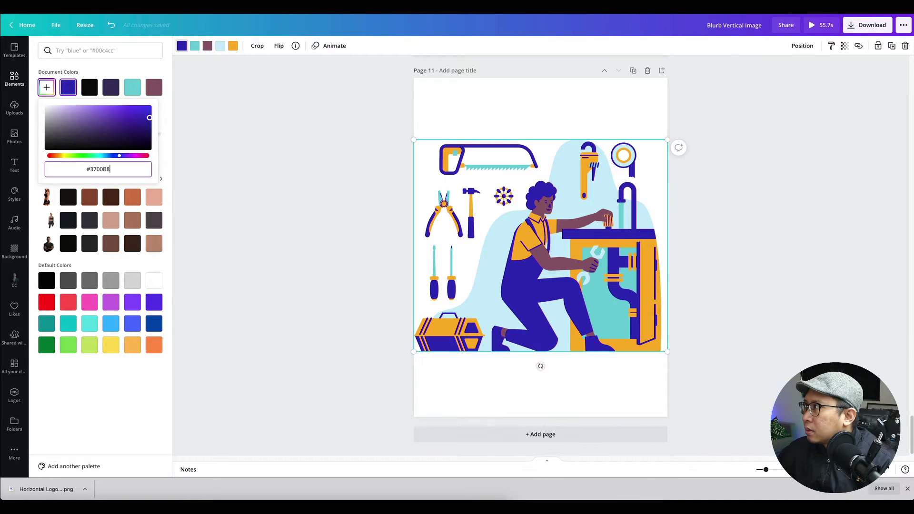
# Copy the Dodger Blue code 3F8EFC from the Coolors palette and return to the Canva design.
pyautogui.hotkey('ctrl', 'Tab')
pyautogui.click(265, 450)
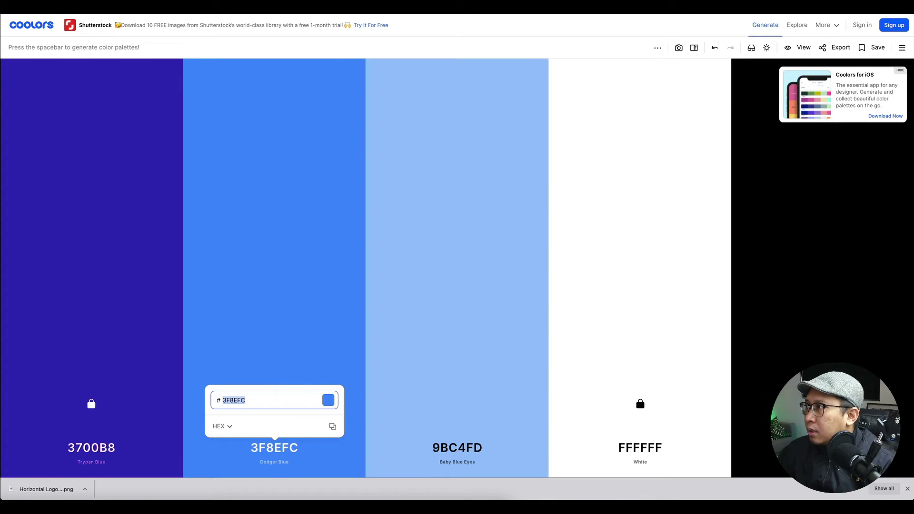
pyautogui.hotkey('ctrl', 'shift', 'Tab')
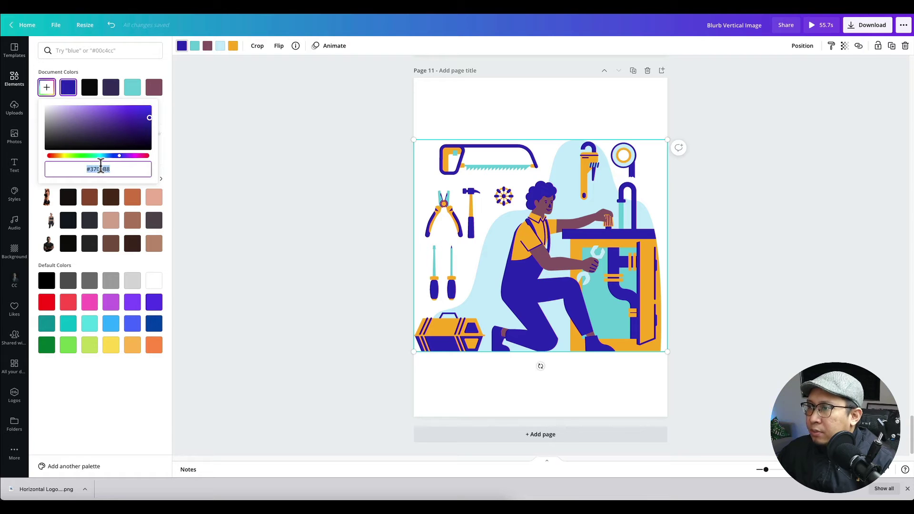
pyautogui.press('Escape')
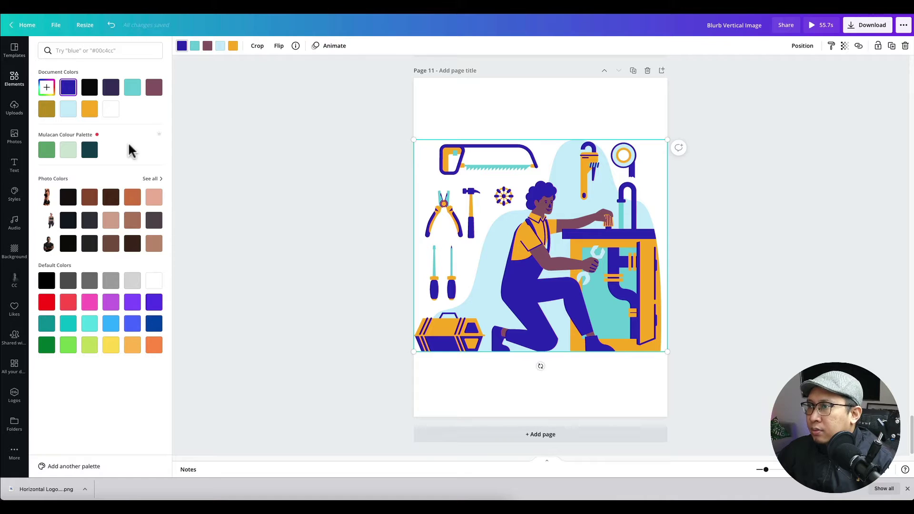
# Try #3F8EFC on the illustration's dark blue parts and switch them back to the dark blue #3700B8.
pyautogui.click(182, 48)
pyautogui.click(181, 47)
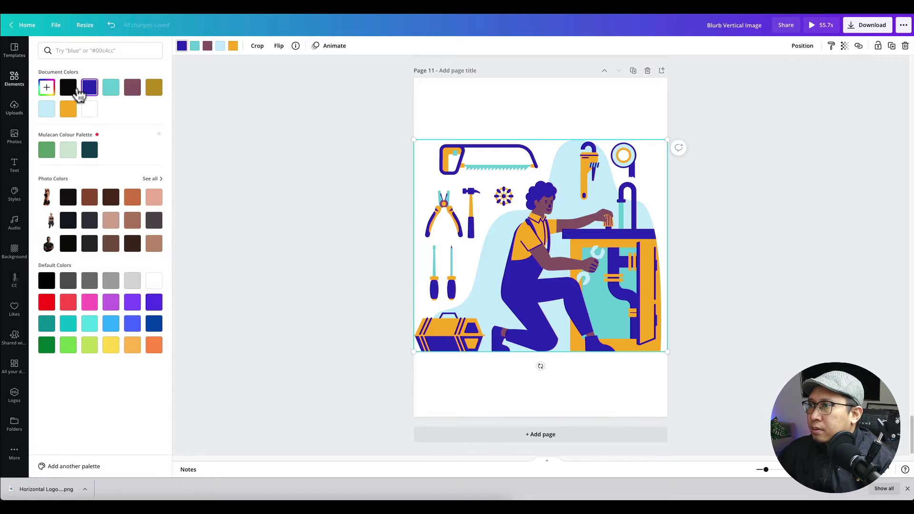
pyautogui.click(47, 87)
pyautogui.click(122, 169)
pyautogui.write('#3F8EFC')
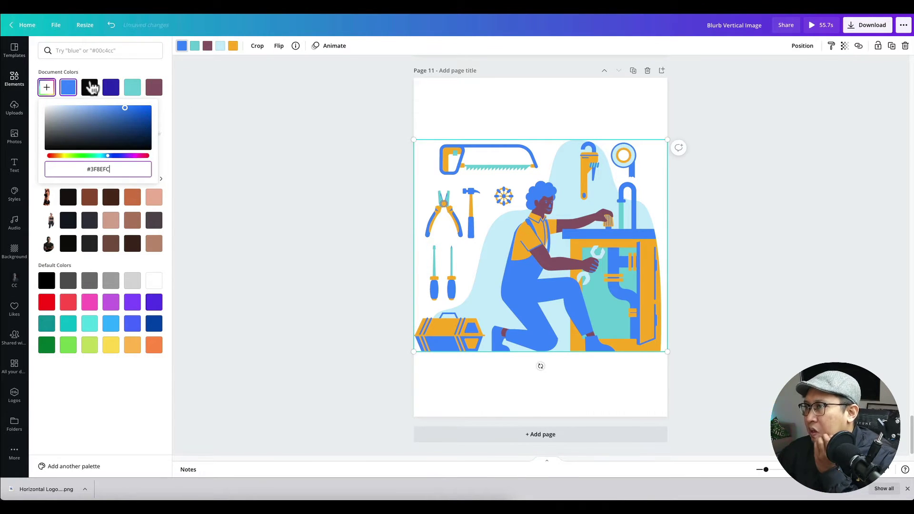
pyautogui.click(110, 87)
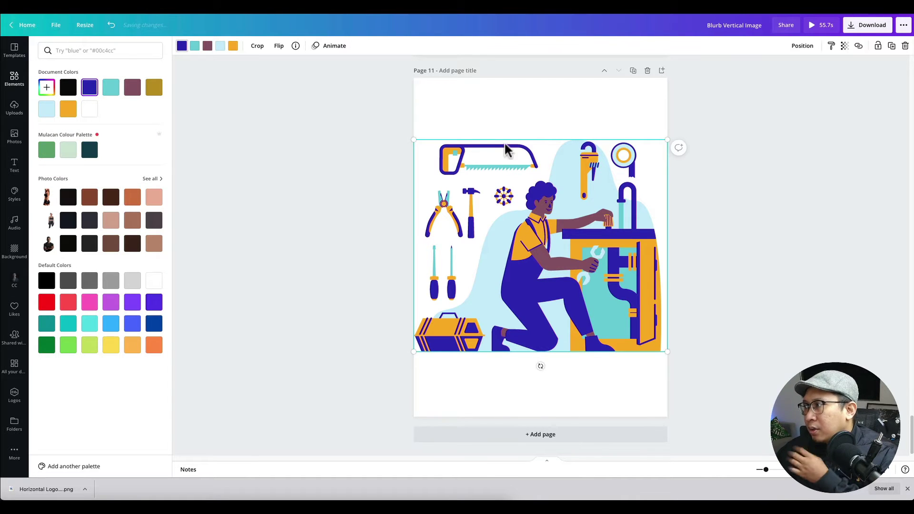
# Recolor the illustration's teal parts to #3F8EFC.
pyautogui.click(199, 48)
pyautogui.click(48, 89)
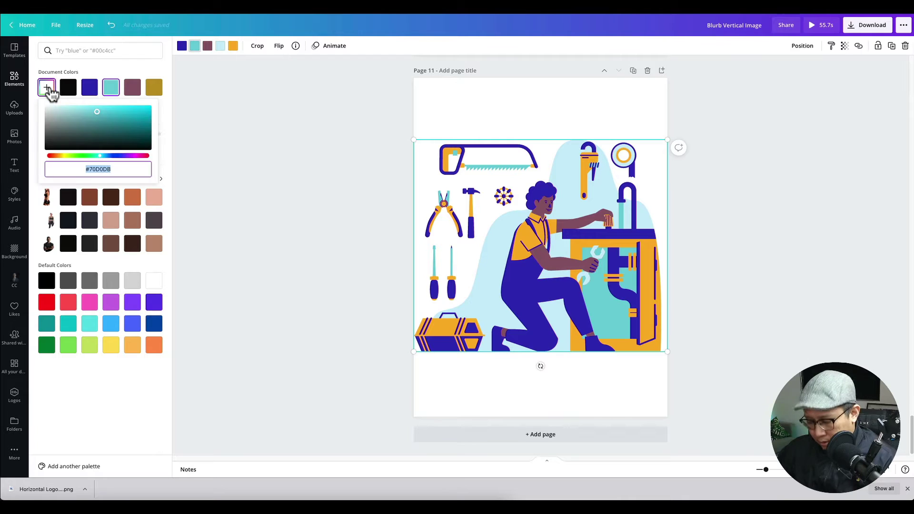
pyautogui.write('#3F8EFC')
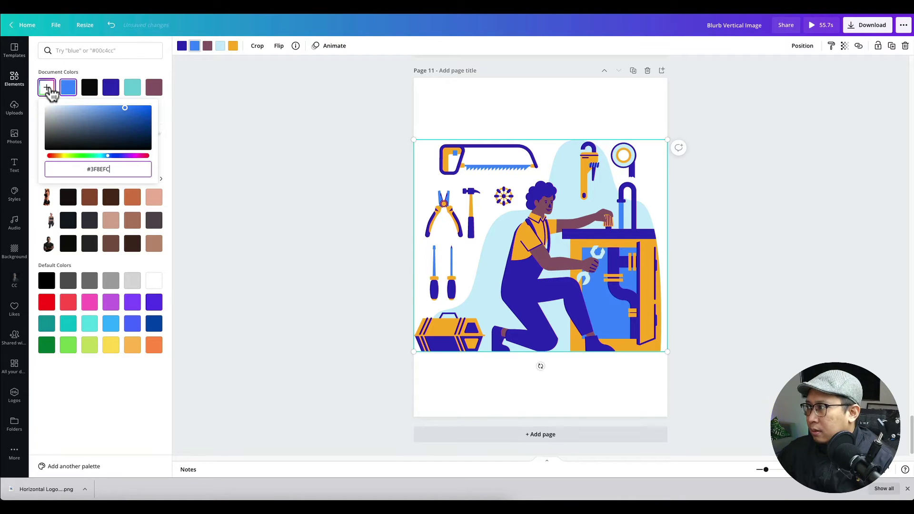
# Try the bright blue, teal, olive and plum document colors on the illustration's light blue background shape.
pyautogui.click(220, 45)
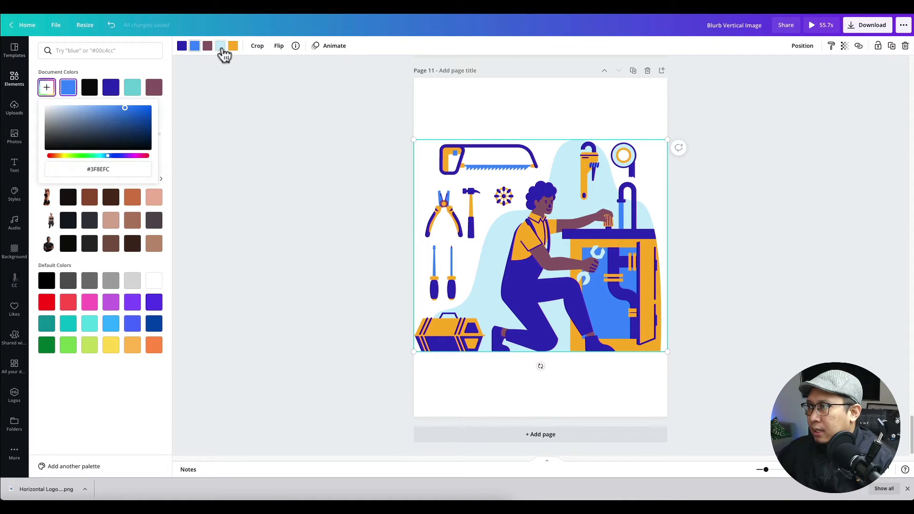
pyautogui.click(68, 88)
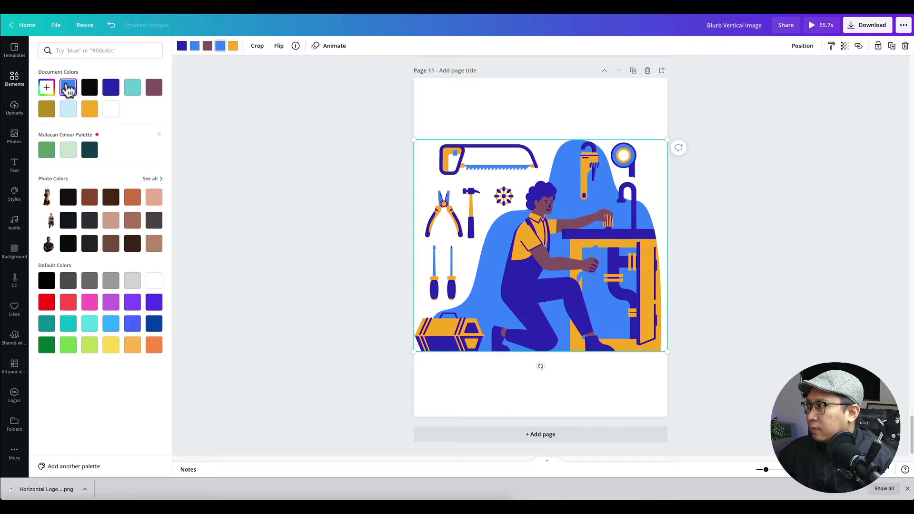
pyautogui.click(89, 109)
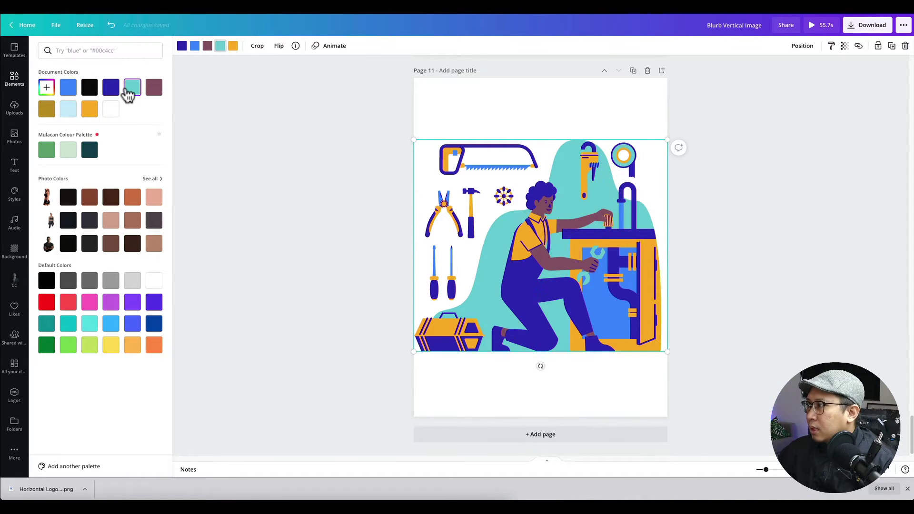
pyautogui.click(47, 109)
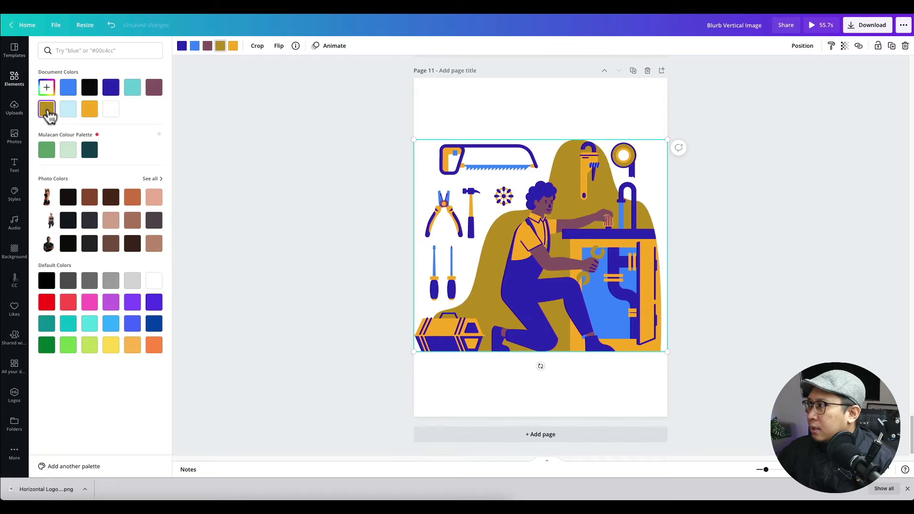
pyautogui.click(156, 95)
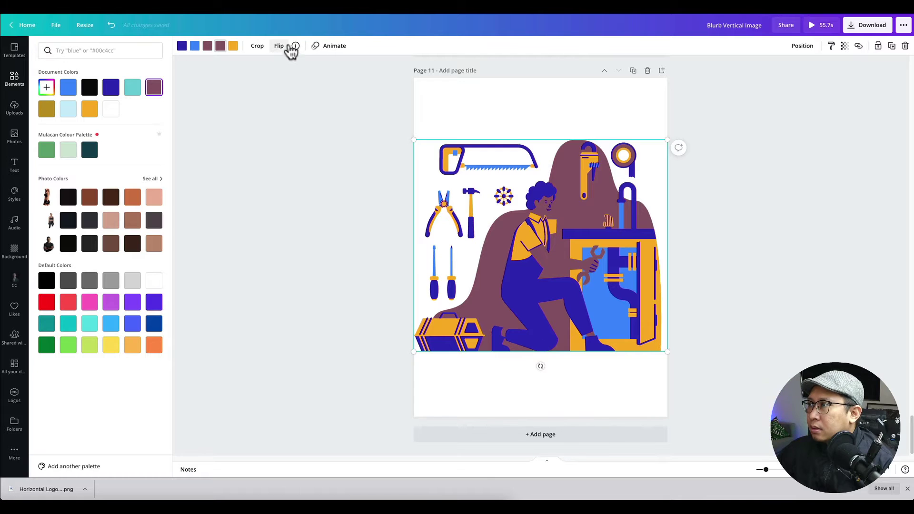
pyautogui.press('Escape')
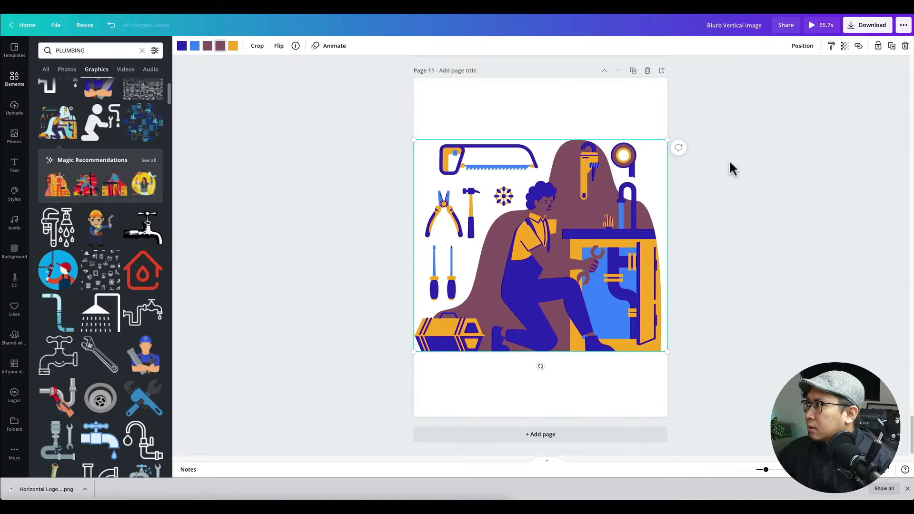
# Delete the recolored illustration and insert the original plumber graphic from the PLUMBING results again, enlarged to the full page width.
pyautogui.rightClick(575, 217)
pyautogui.click(499, 278)
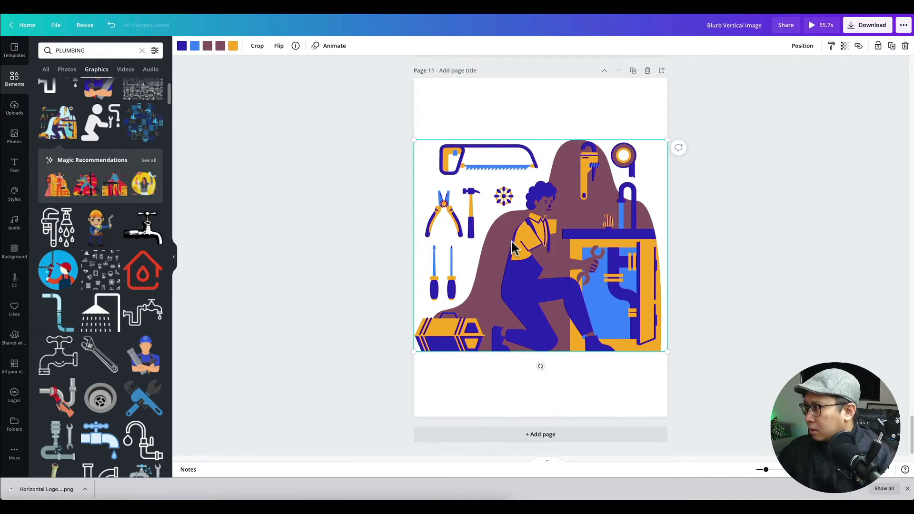
pyautogui.press('Delete')
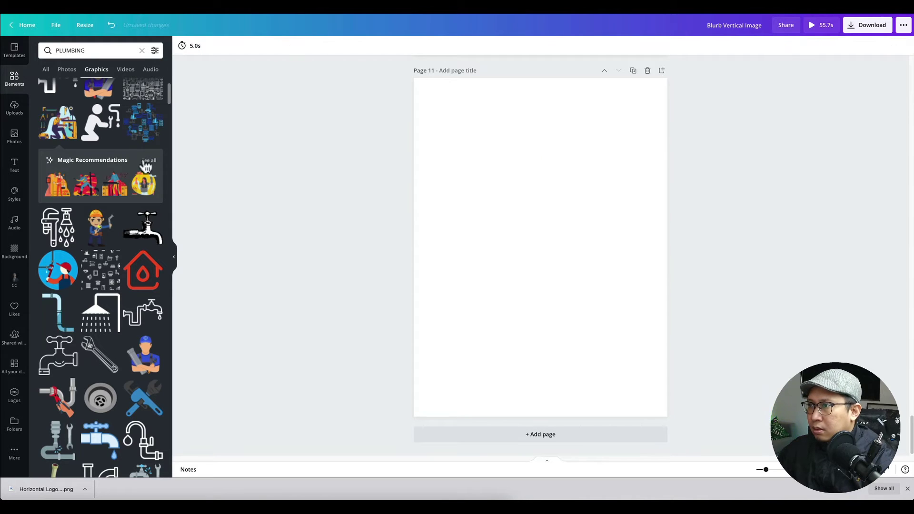
pyautogui.click(55, 133)
pyautogui.moveTo(492, 204); pyautogui.dragTo(413, 141)
pyautogui.moveTo(593, 295); pyautogui.dragTo(643, 380)
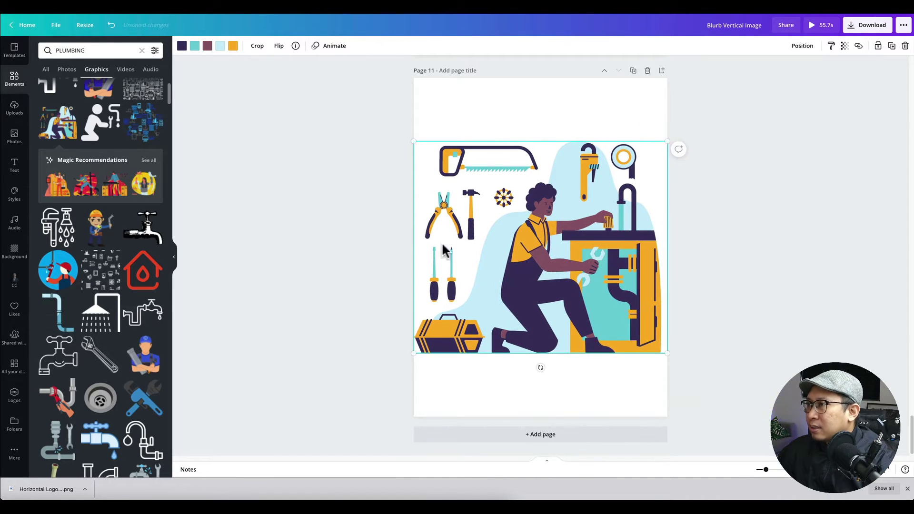
# Try black on the new illustration's dark navy parts, restore the navy and deselect the illustration.
pyautogui.click(182, 50)
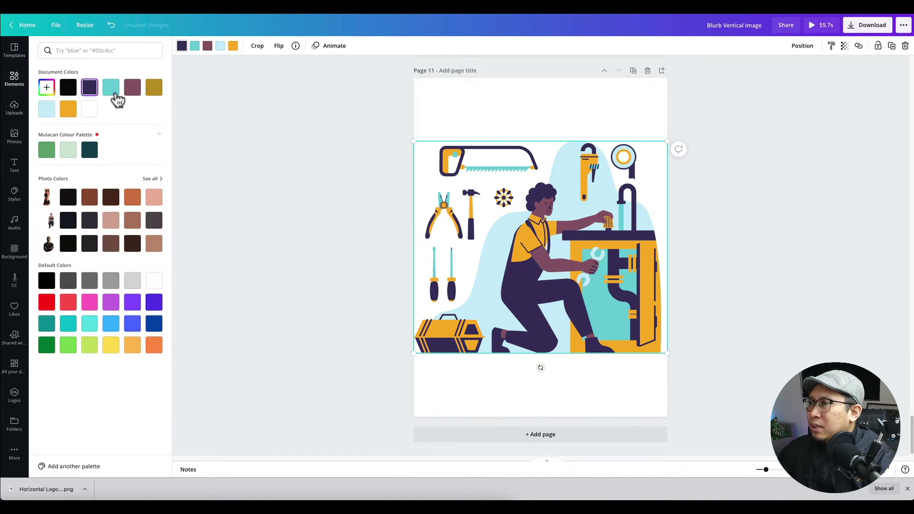
pyautogui.click(68, 88)
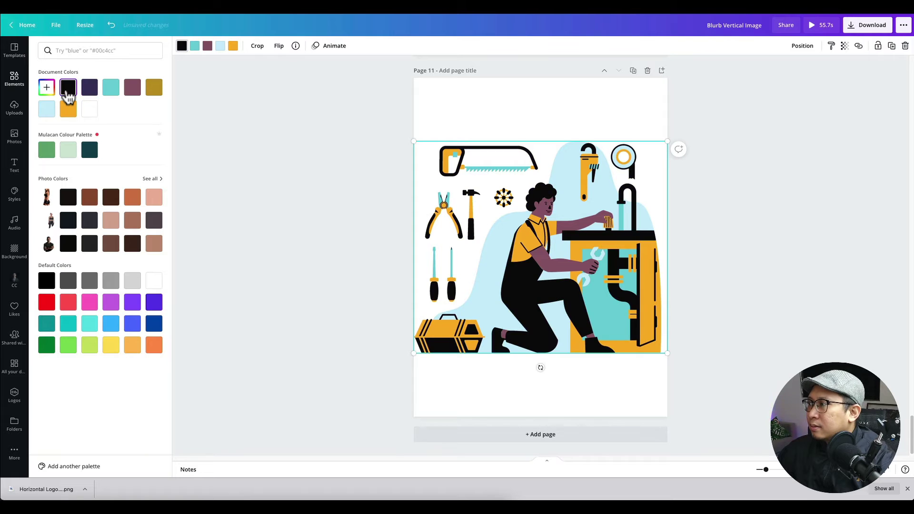
pyautogui.click(88, 90)
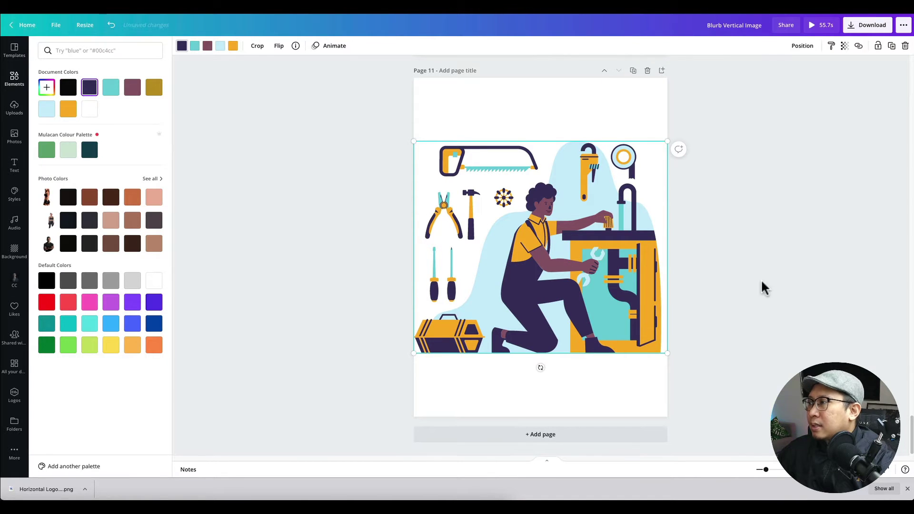
pyautogui.click(786, 292)
pyautogui.click(691, 284)
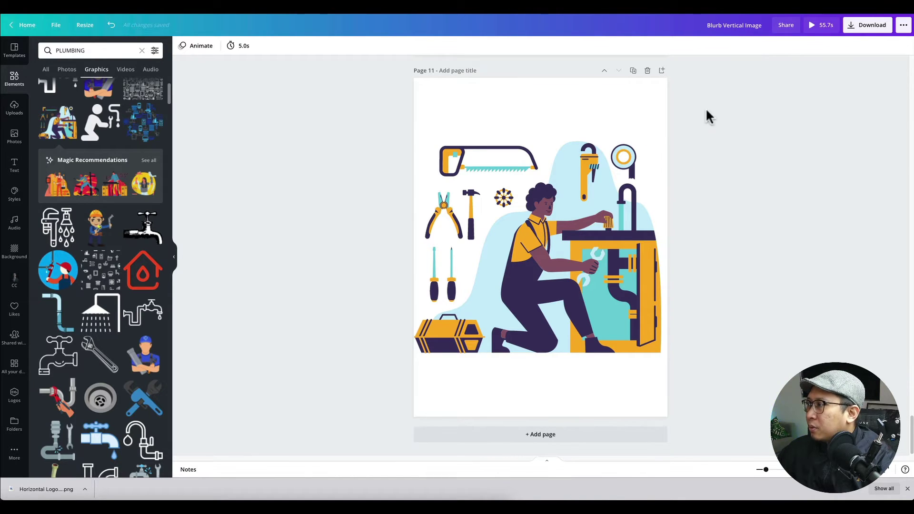
# Move the plumber illustration slightly higher on page 11 and return to the Canva home page.
pyautogui.moveTo(558, 267)
pyautogui.mouseDown()
pyautogui.moveTo(558, 292)
pyautogui.moveTo(555, 250)
pyautogui.mouseUp()
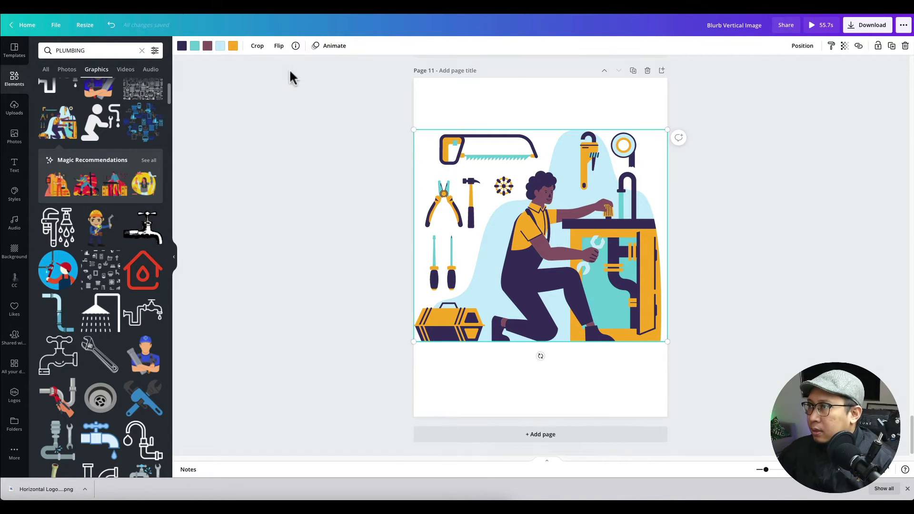
pyautogui.click(32, 25)
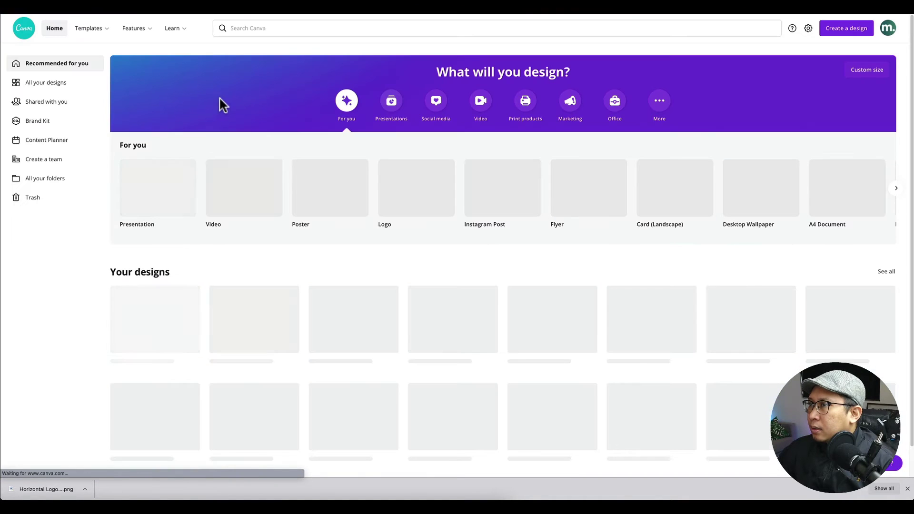
# Open the Square 1080 design, add a blank page at its end, and paste the plumber illustration, vertically centred at full page width.
pyautogui.click(443, 336)
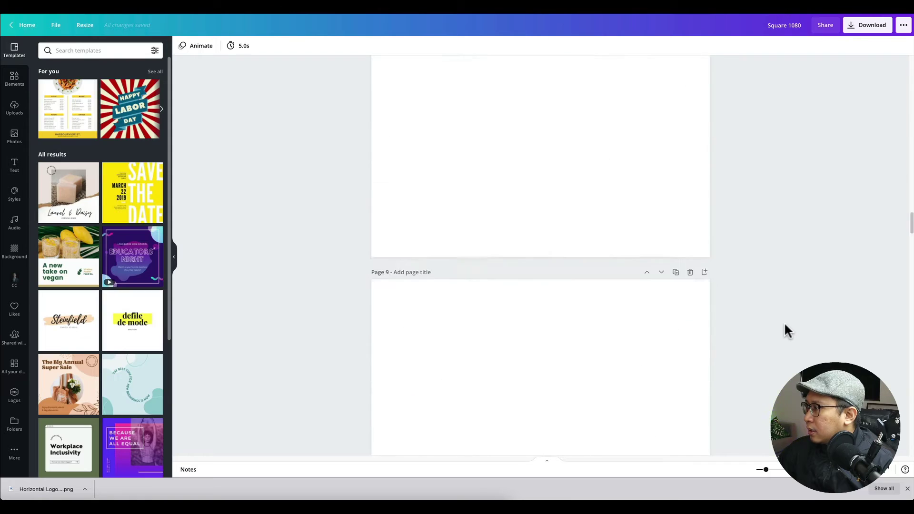
pyautogui.click(548, 433)
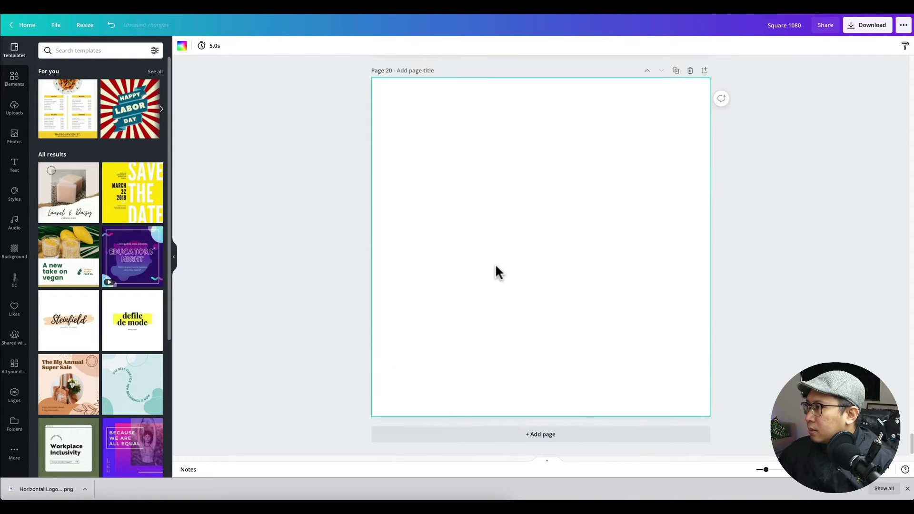
pyautogui.hotkey('ctrl', 'v')
pyautogui.moveTo(619, 333); pyautogui.dragTo(693, 422)
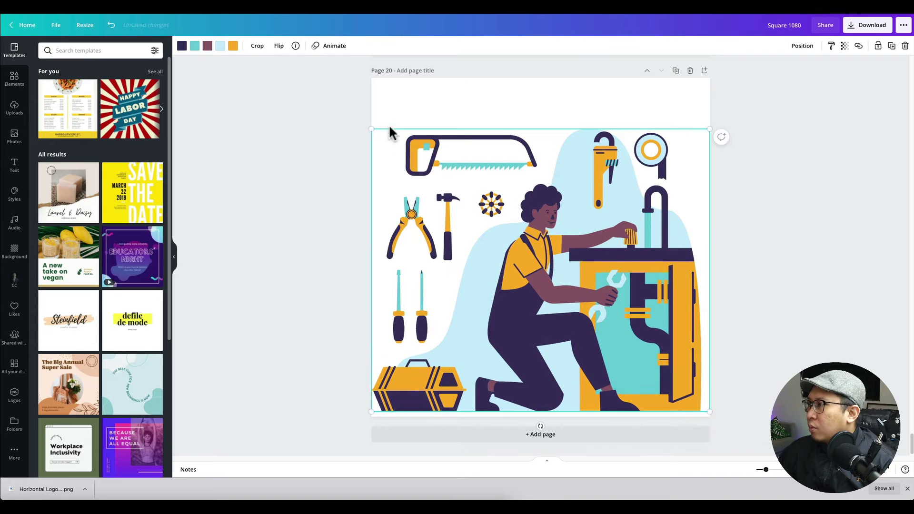
pyautogui.moveTo(472, 207); pyautogui.dragTo(475, 190)
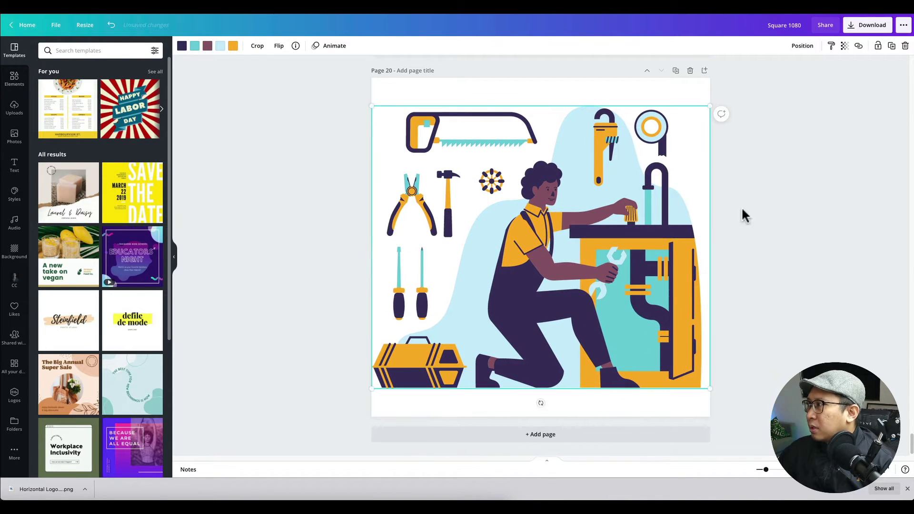
pyautogui.click(749, 231)
pyautogui.click(867, 32)
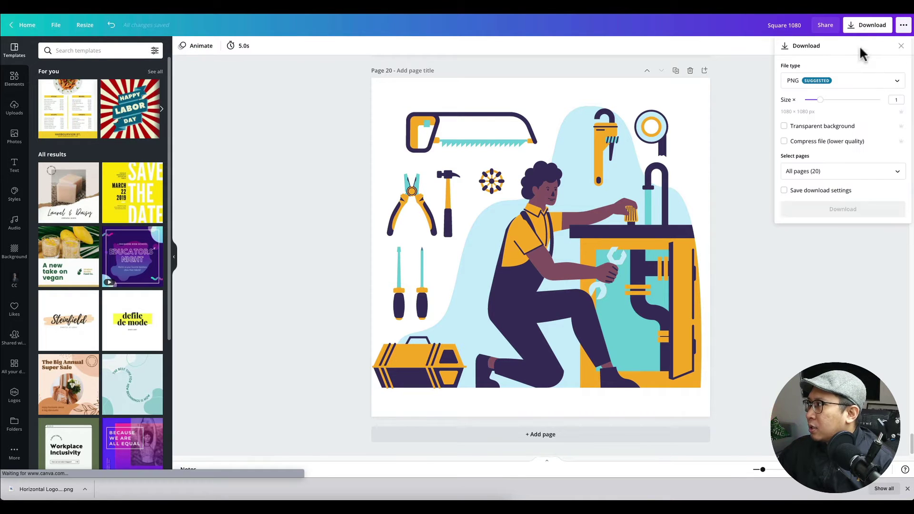
pyautogui.click(838, 85)
pyautogui.click(813, 105)
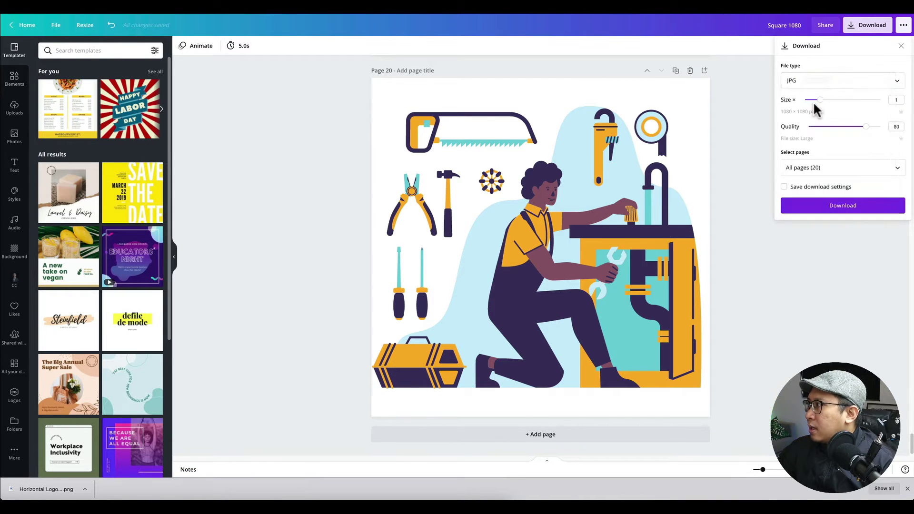
pyautogui.click(808, 82)
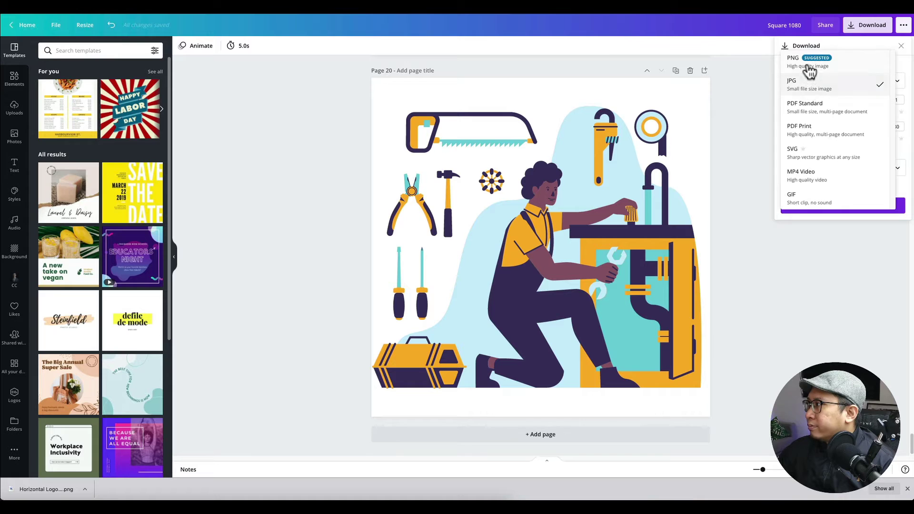
pyautogui.click(809, 66)
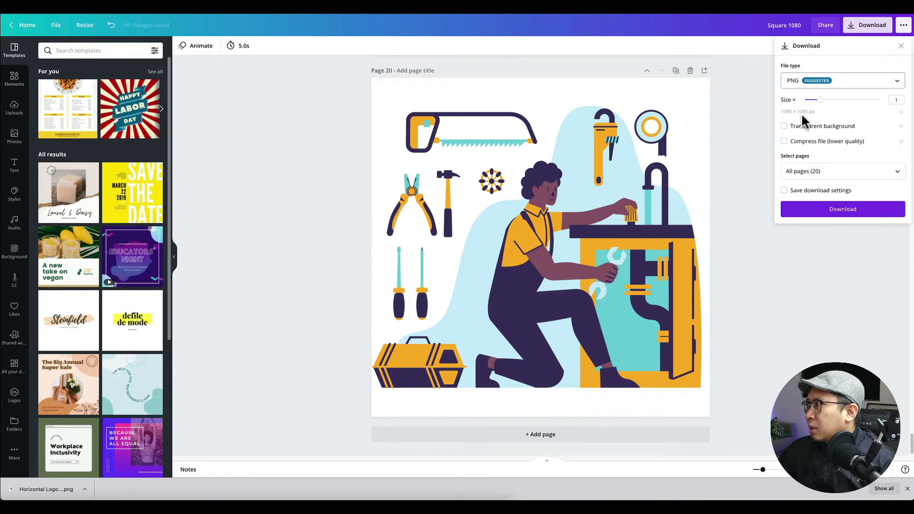
pyautogui.click(784, 126)
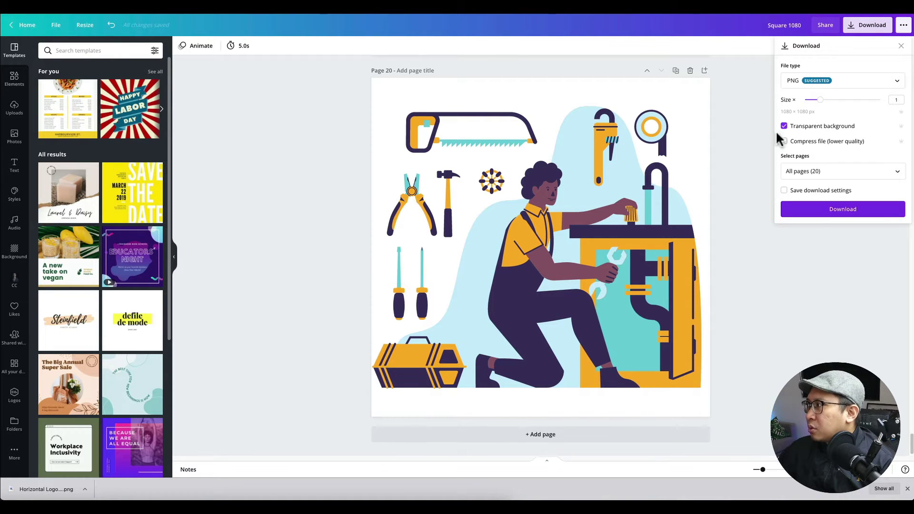
pyautogui.click(820, 212)
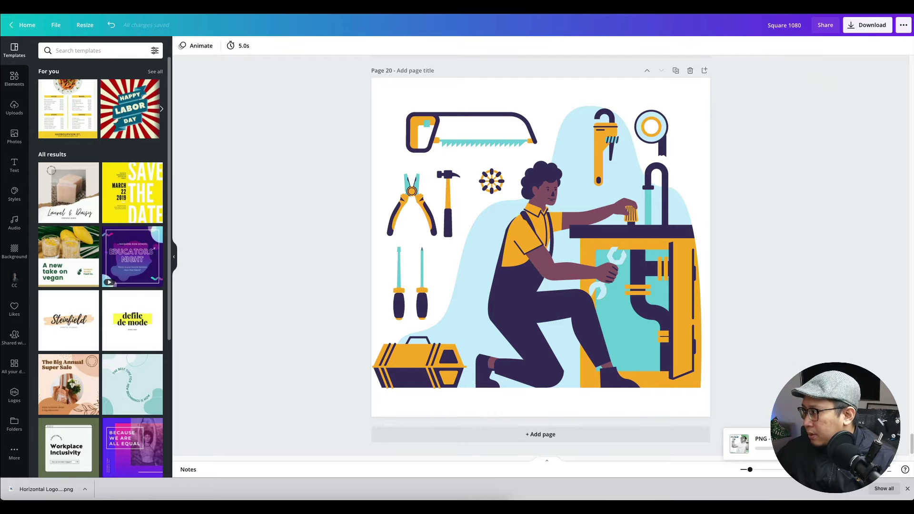
pyautogui.click(739, 450)
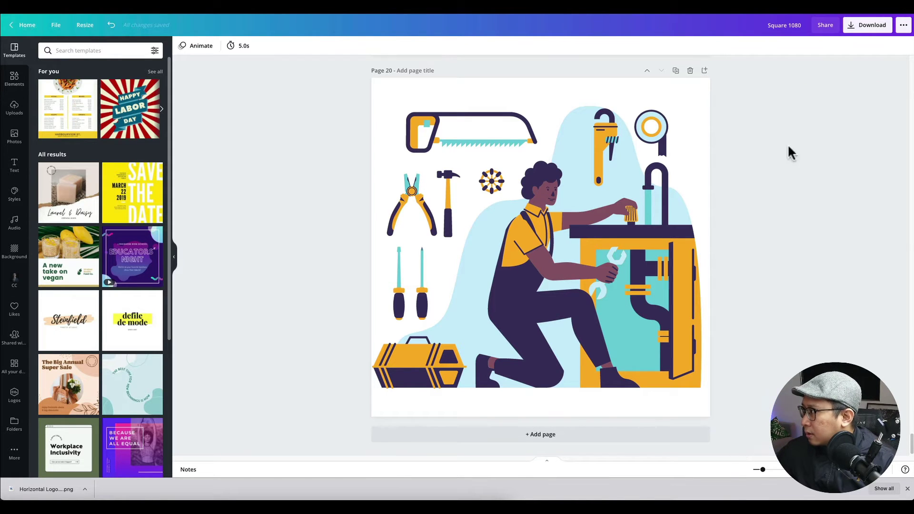
# Download only page 20 as a PNG with a transparent background.
pyautogui.click(861, 26)
pyautogui.click(810, 126)
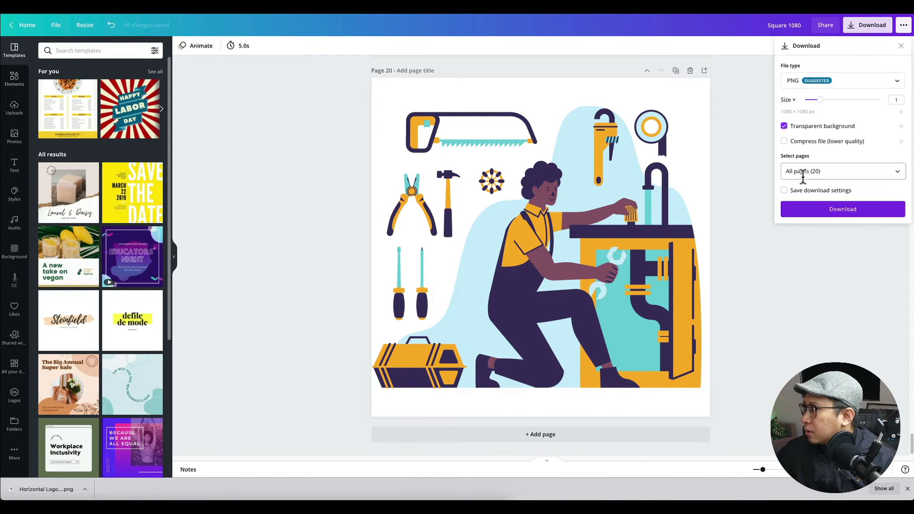
pyautogui.click(803, 172)
pyautogui.click(808, 193)
pyautogui.scroll(-6, 814, 238)
pyautogui.click(816, 269)
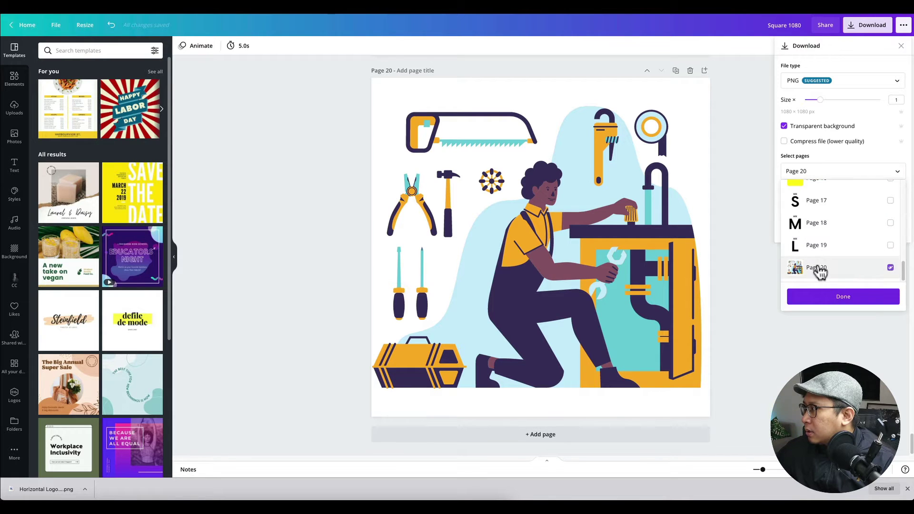
pyautogui.click(872, 302)
pyautogui.click(821, 211)
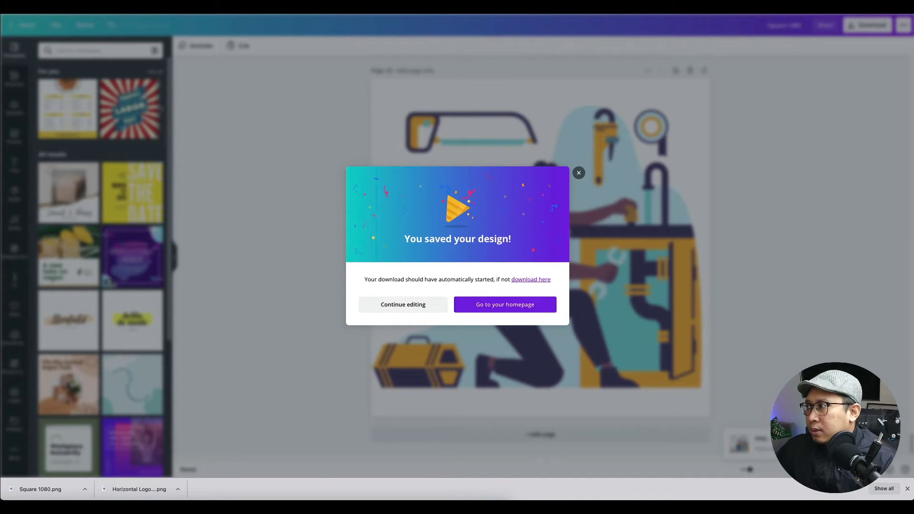
pyautogui.click(578, 174)
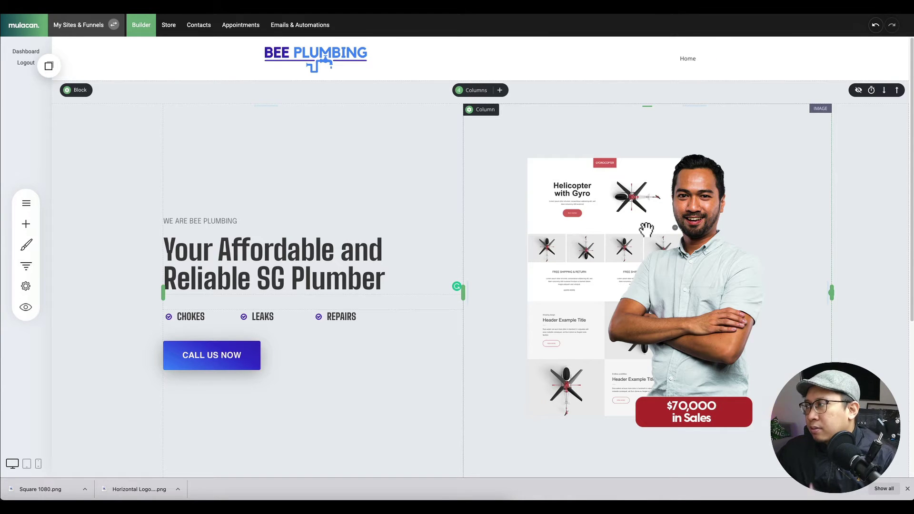
# Switch to the Mulacan builder and upload Square 1080.png to replace the image in the Bee Plumbing hero section.
pyautogui.click(486, 95)
pyautogui.click(395, 123)
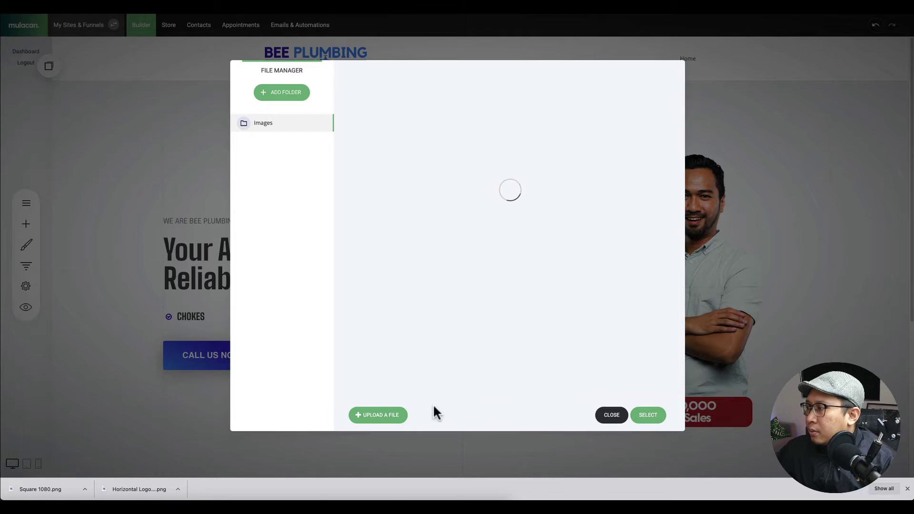
pyautogui.click(382, 415)
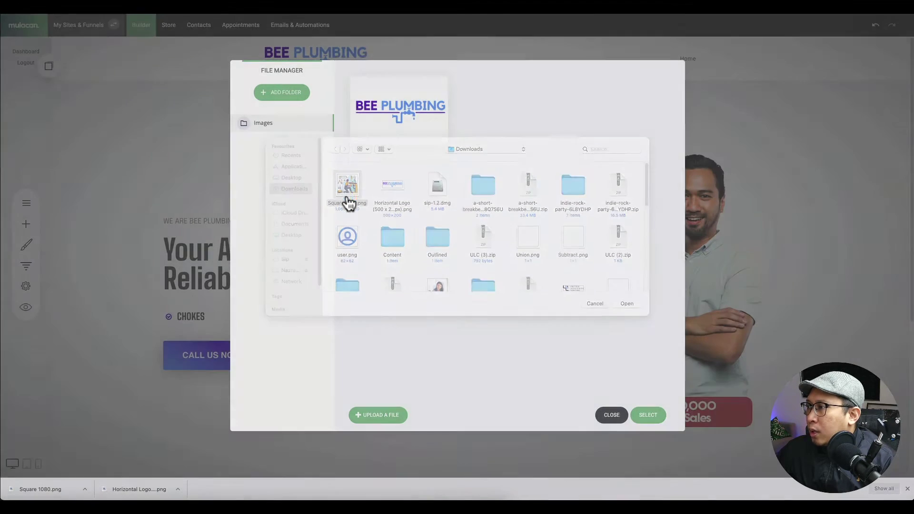
pyautogui.doubleClick(346, 194)
pyautogui.click(424, 135)
pyautogui.click(649, 414)
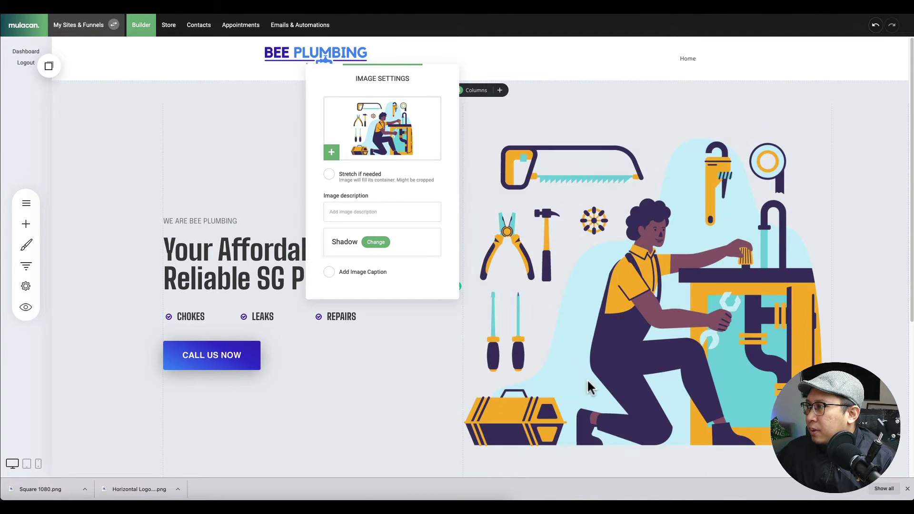
pyautogui.click(861, 208)
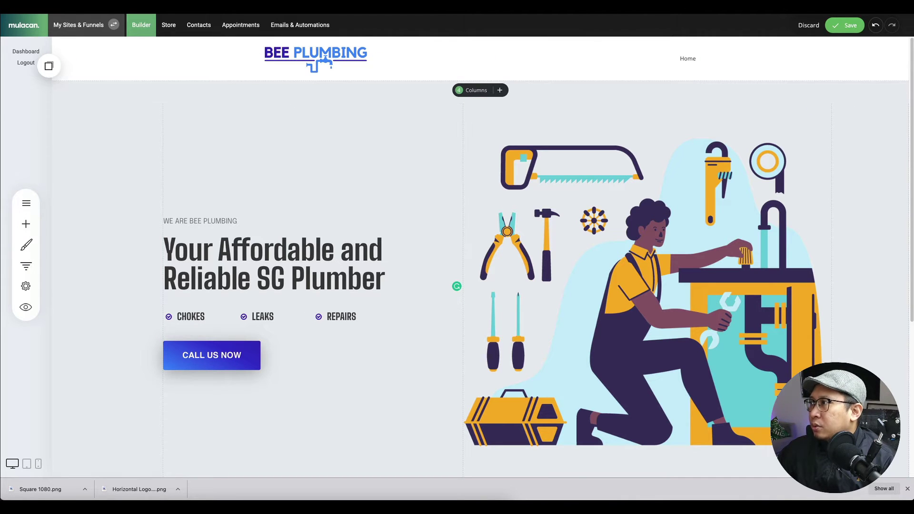
# Switch to Canva, open the Background 1920 design, check its size options, and add a blank page after page 9.
pyautogui.hotkey('ctrl', 'Tab')
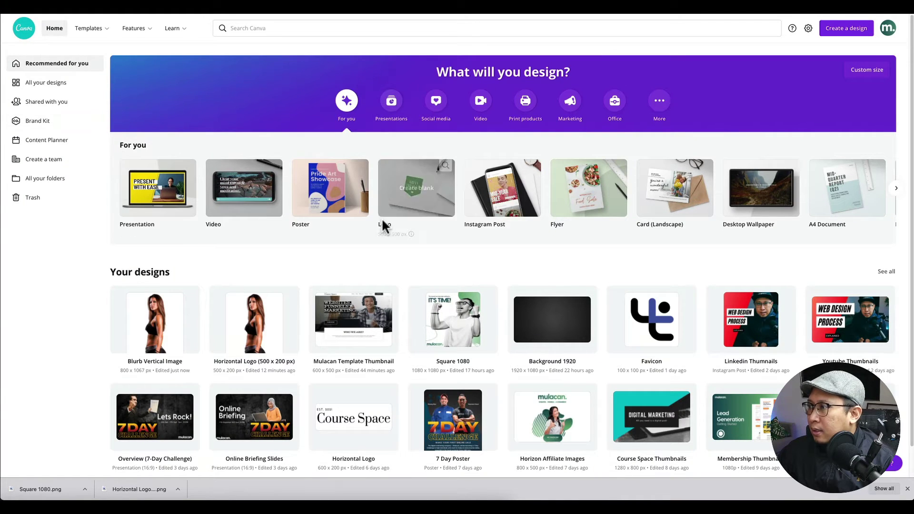
pyautogui.click(569, 332)
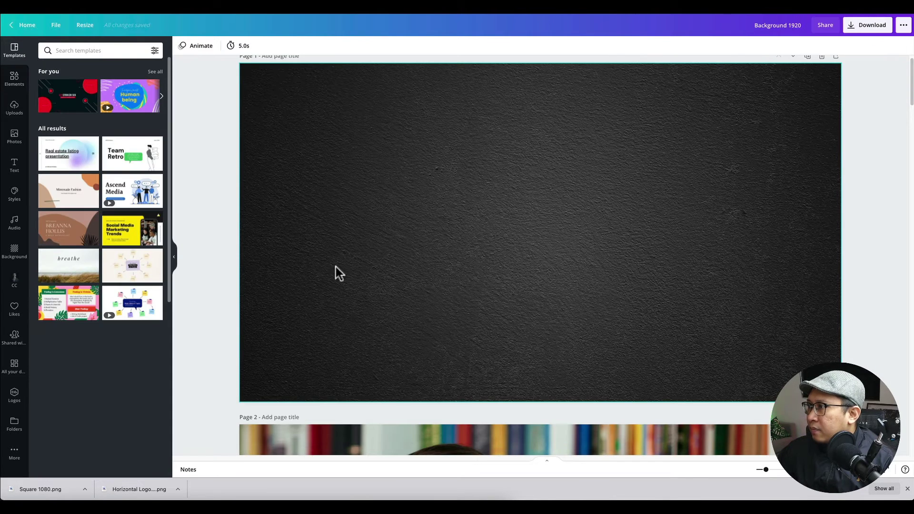
pyautogui.scroll(-20, 553, 297)
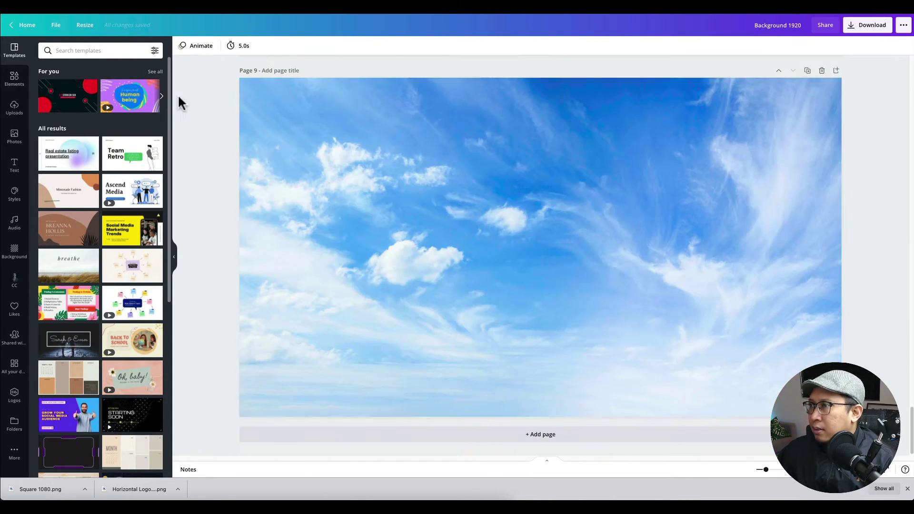
pyautogui.scroll(1, 252, 143)
pyautogui.click(86, 27)
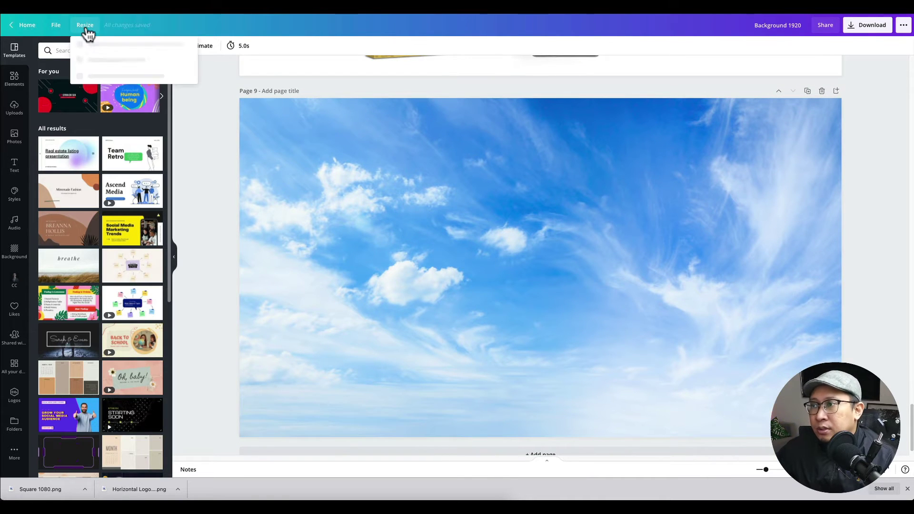
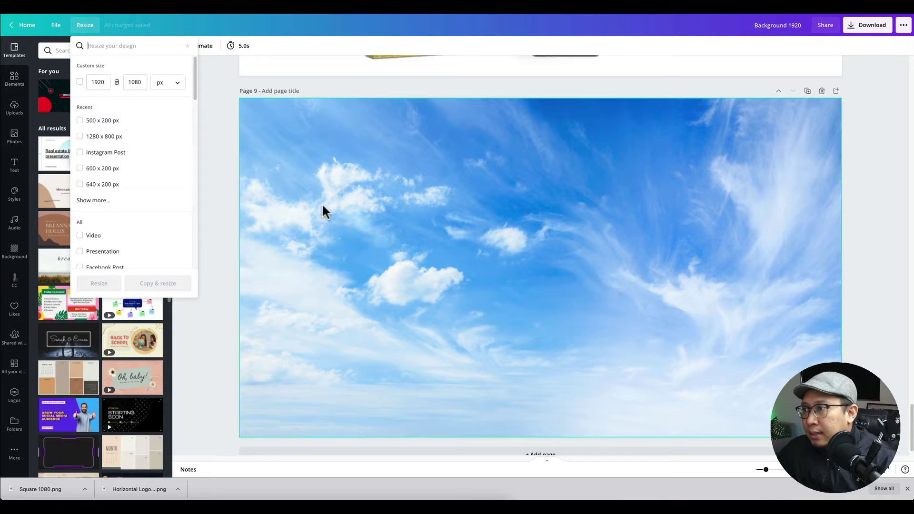
pyautogui.click(222, 121)
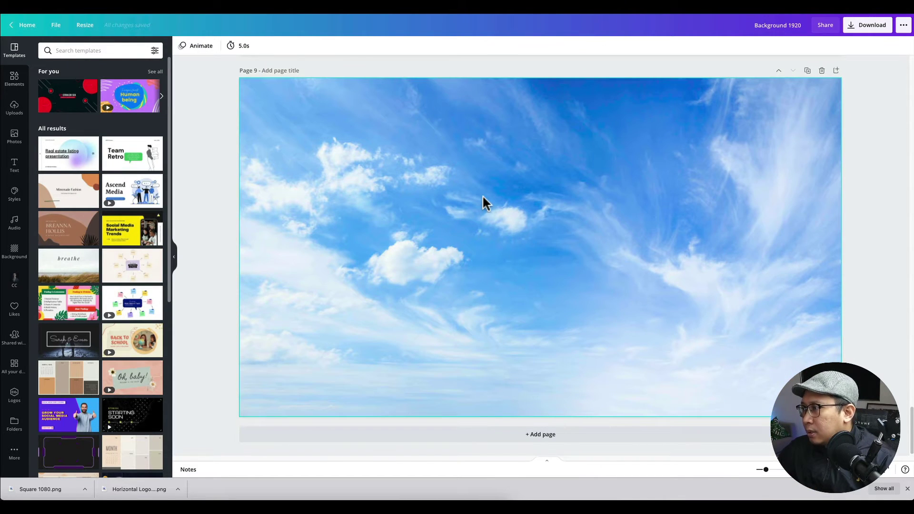
pyautogui.click(486, 207)
pyautogui.click(525, 437)
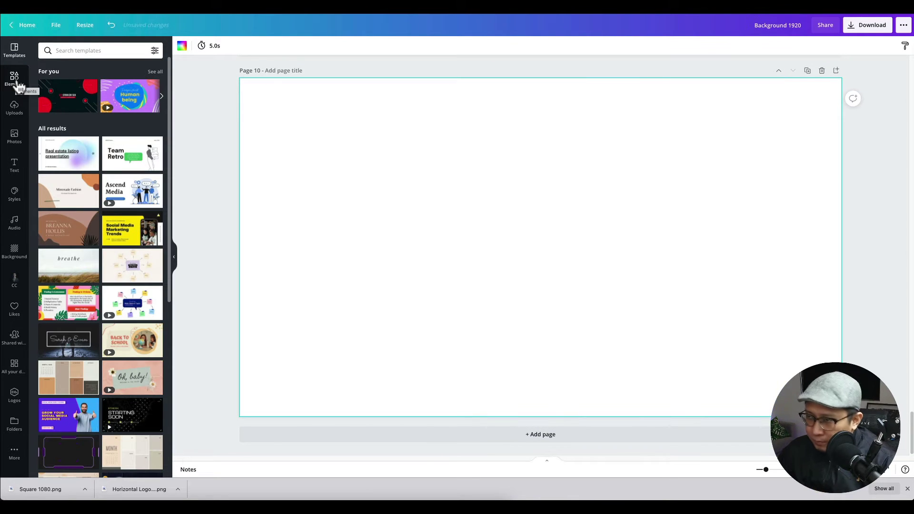
# Search the elements for "white background" and place the white geometric ray image on page 10.
pyautogui.click(14, 79)
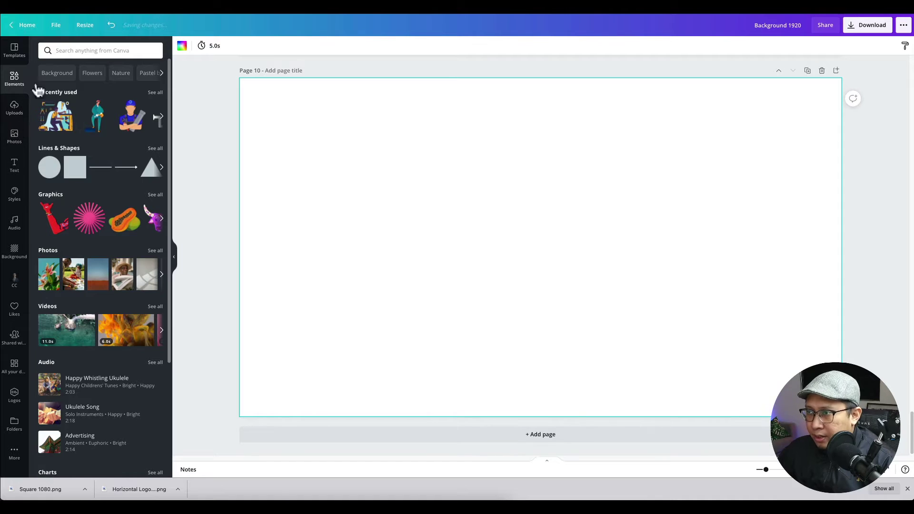
pyautogui.click(58, 51)
pyautogui.write('white')
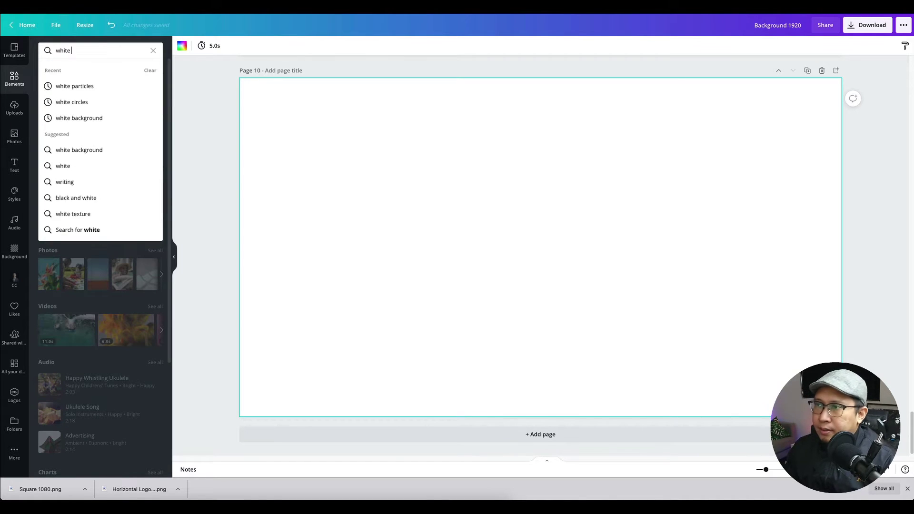
pyautogui.write(' background')
pyautogui.press('Return')
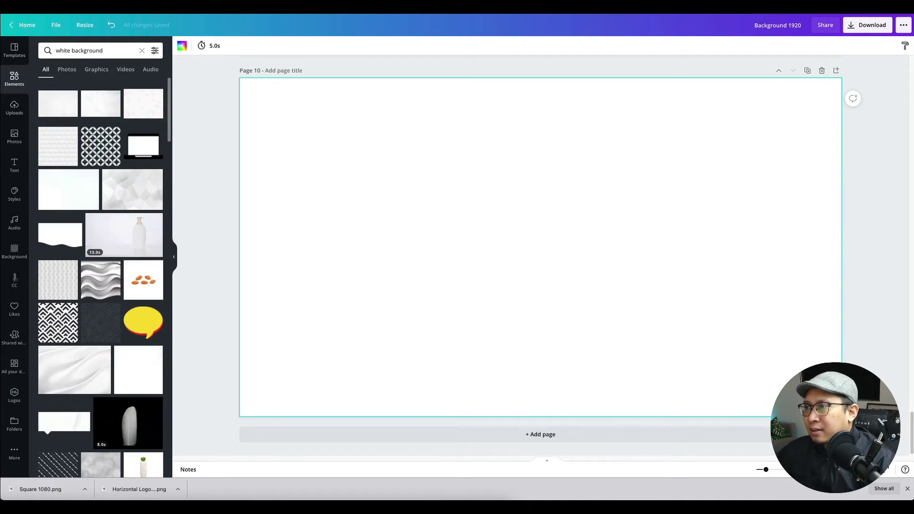
pyautogui.click(98, 108)
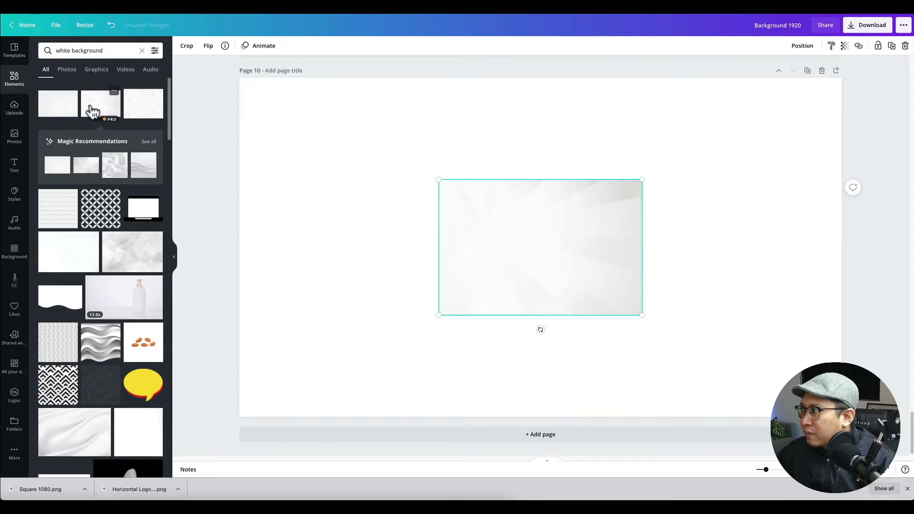
# Enlarge the white background image from the page's upper-left corner until it covers all of page 10, and shift it slightly upward.
pyautogui.moveTo(480, 215); pyautogui.dragTo(385, 141)
pyautogui.moveTo(351, 129); pyautogui.dragTo(321, 133)
pyautogui.moveTo(442, 214); pyautogui.dragTo(842, 478)
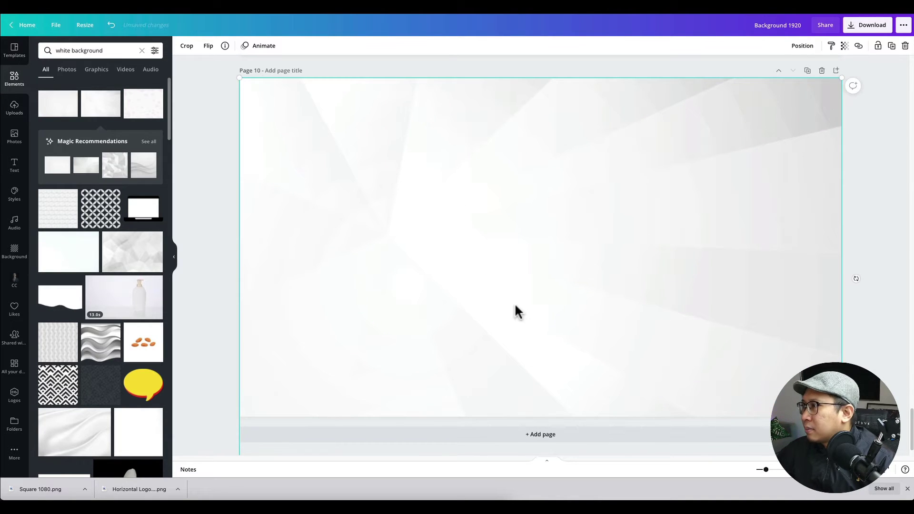
pyautogui.moveTo(514, 298); pyautogui.dragTo(516, 288)
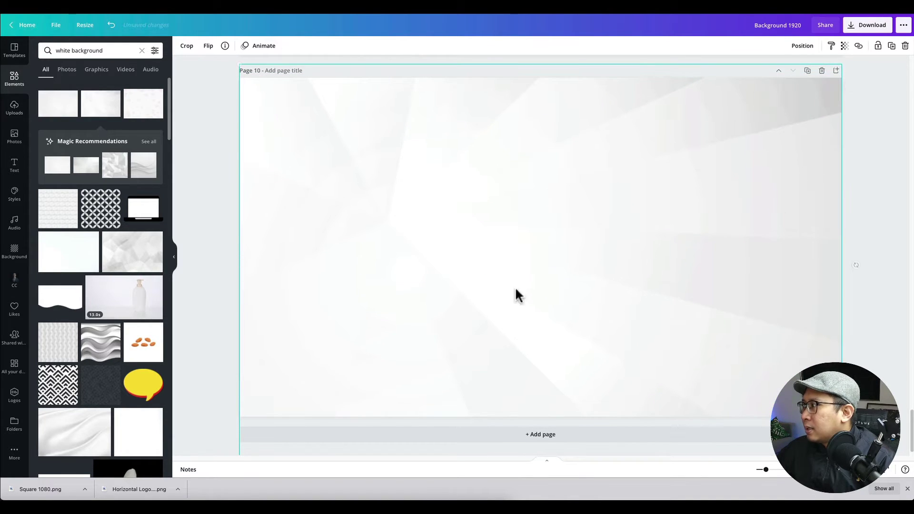
pyautogui.click(881, 190)
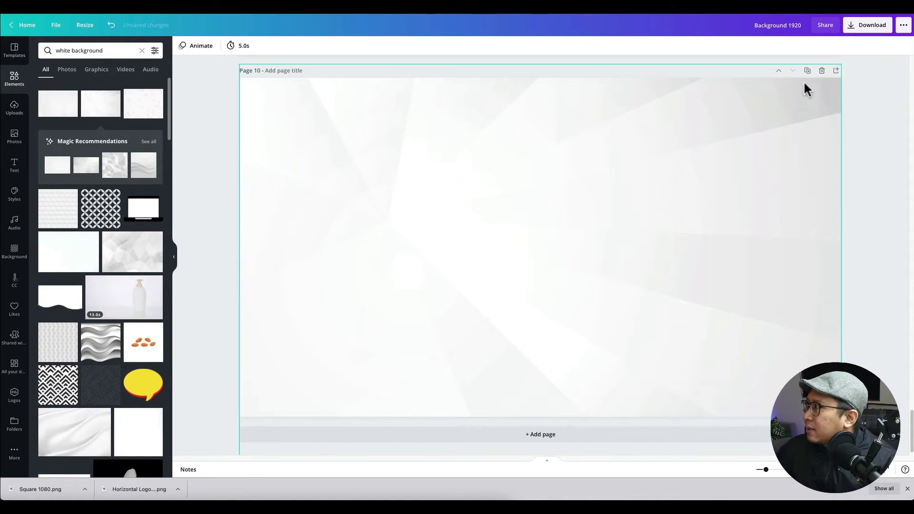
# Download only page 10 of the Background 1920 design as a JPG and close the saved-design message.
pyautogui.click(871, 26)
pyautogui.click(842, 81)
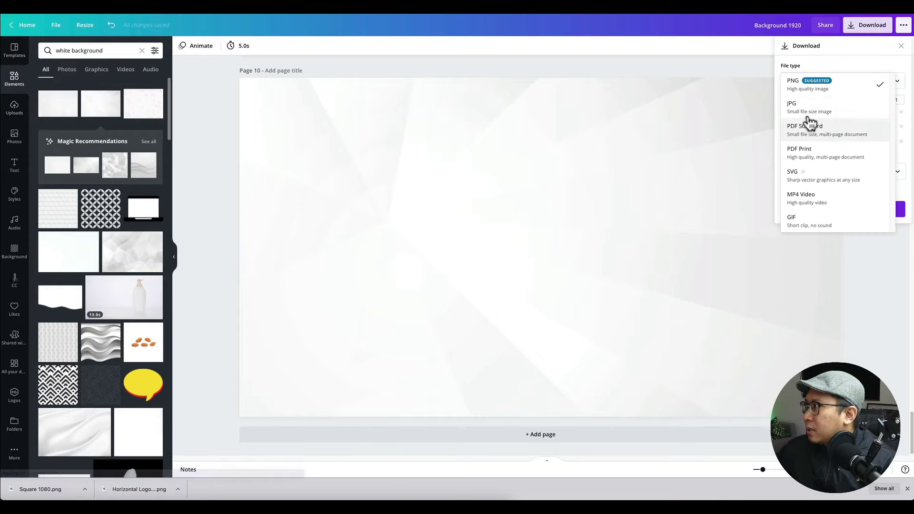
pyautogui.click(810, 107)
pyautogui.click(815, 173)
pyautogui.click(815, 191)
pyautogui.scroll(-3, 810, 257)
pyautogui.click(812, 265)
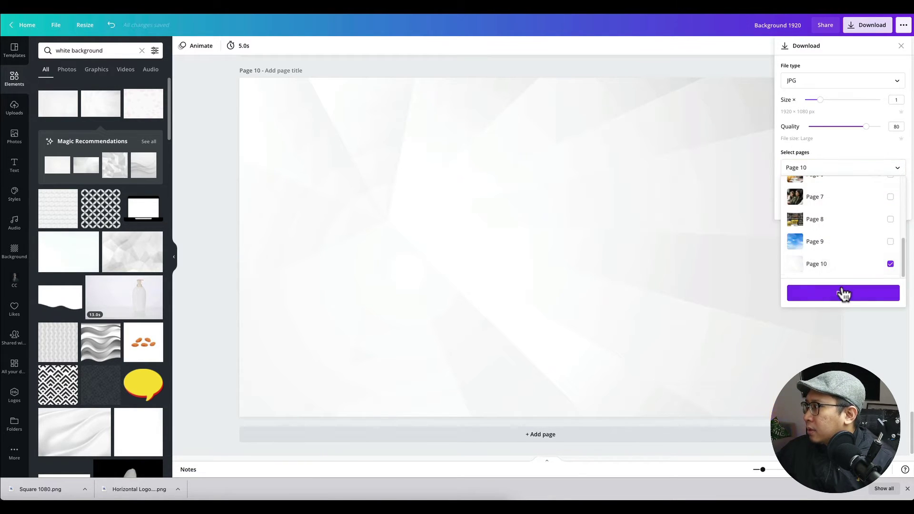
pyautogui.click(841, 292)
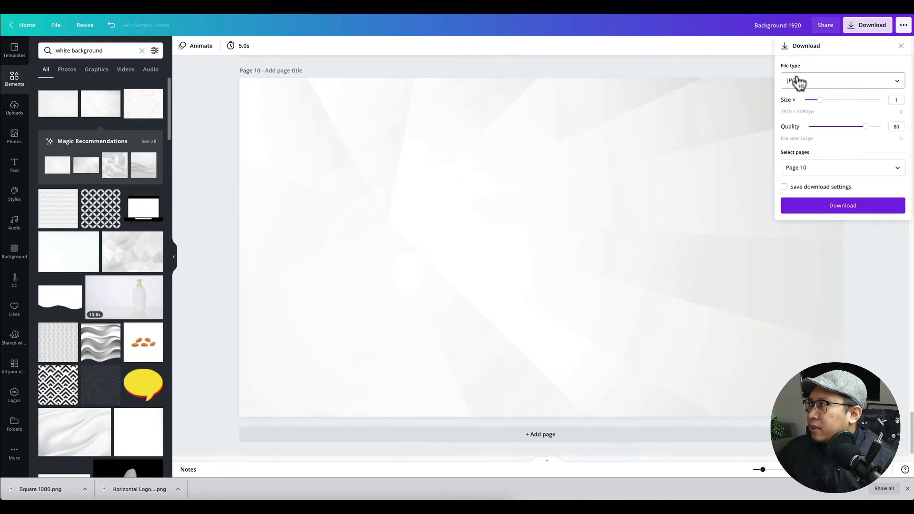
pyautogui.click(826, 214)
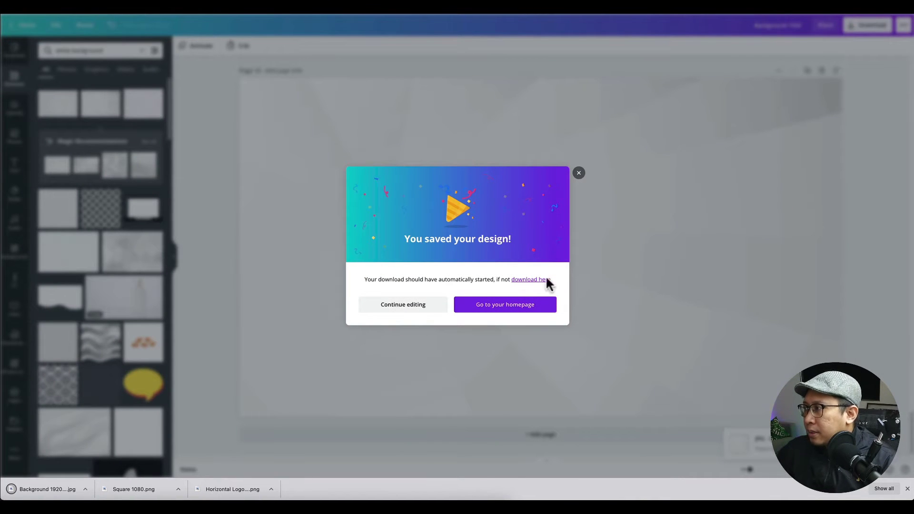
pyautogui.click(579, 173)
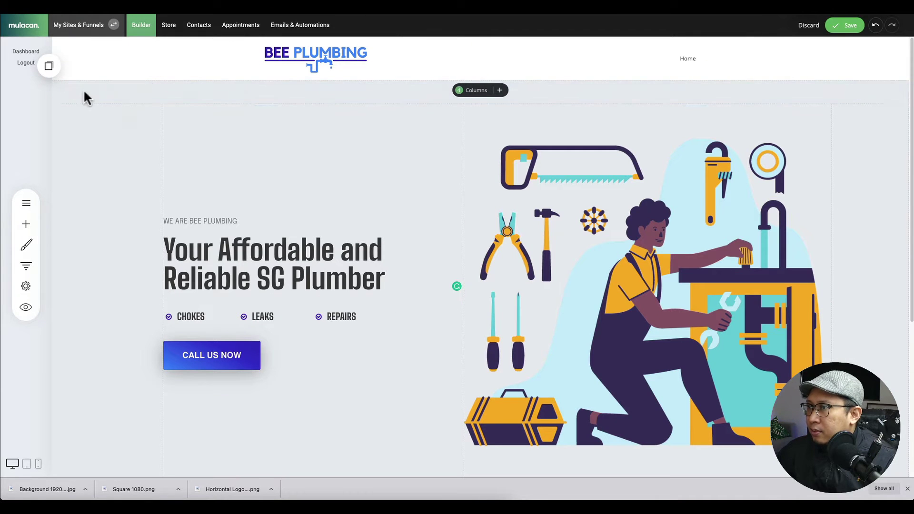
# Switch to the Mulacan builder and upload Background 1920 (1).jpg as the hero container's background image.
pyautogui.click(86, 95)
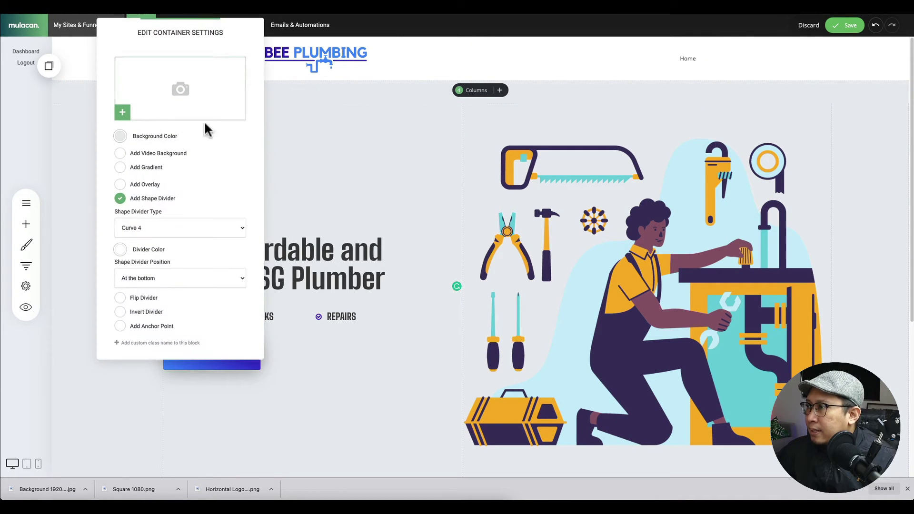
pyautogui.click(149, 101)
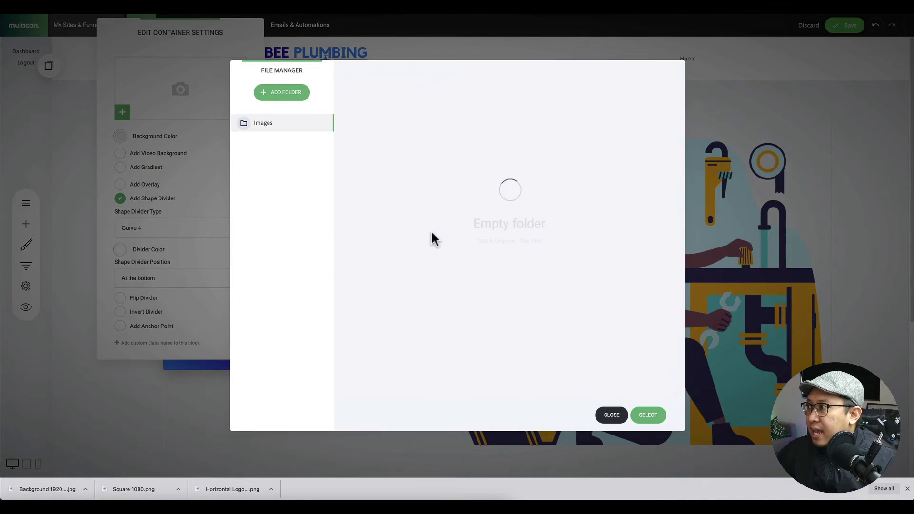
pyautogui.click(393, 418)
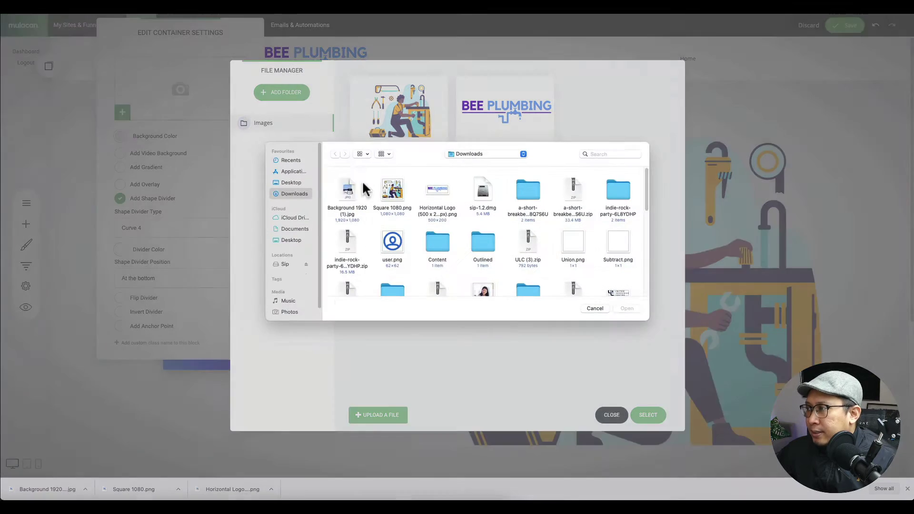
pyautogui.doubleClick(345, 202)
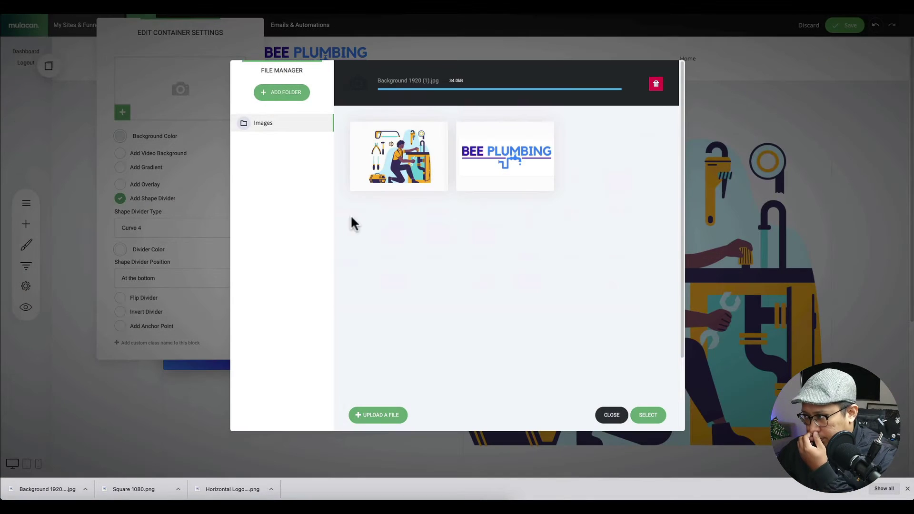
pyautogui.click(414, 142)
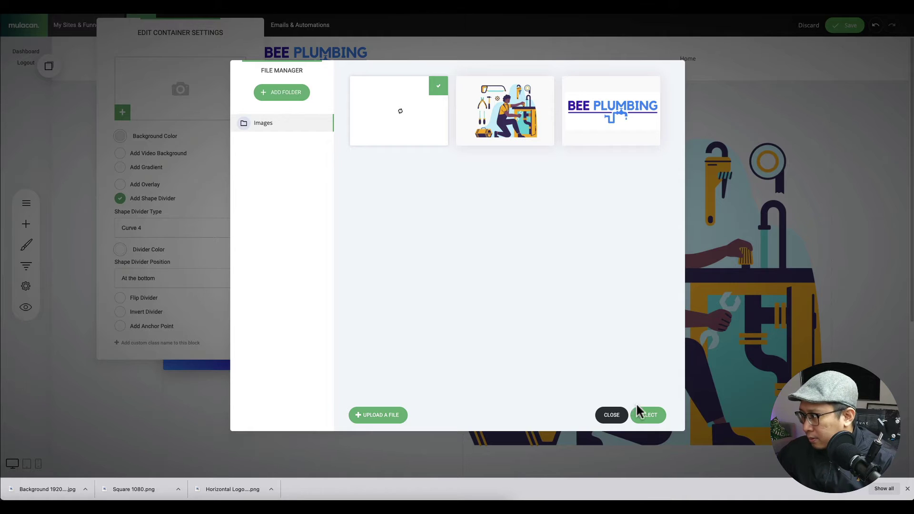
pyautogui.click(638, 412)
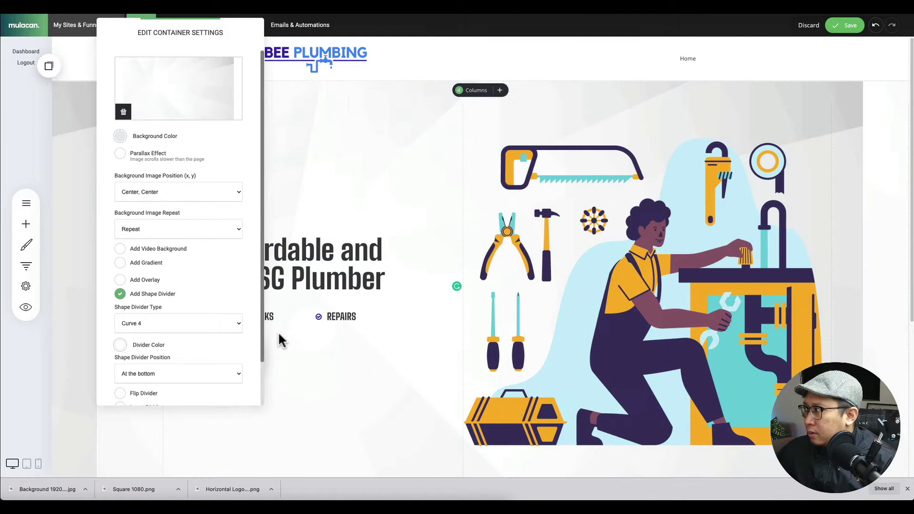
# Set the hero background image repeat to Cover whole area and save the page.
pyautogui.moveTo(200, 34); pyautogui.dragTo(431, 81)
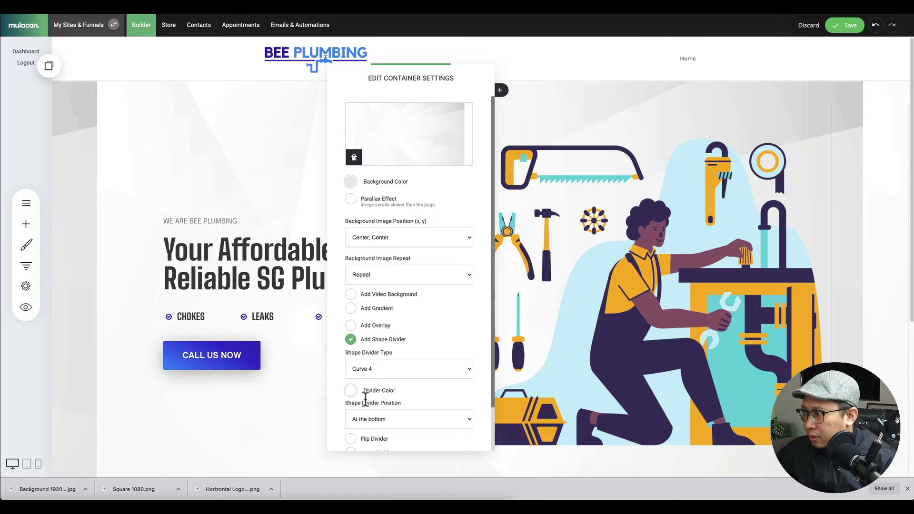
pyautogui.click(380, 275)
pyautogui.click(375, 312)
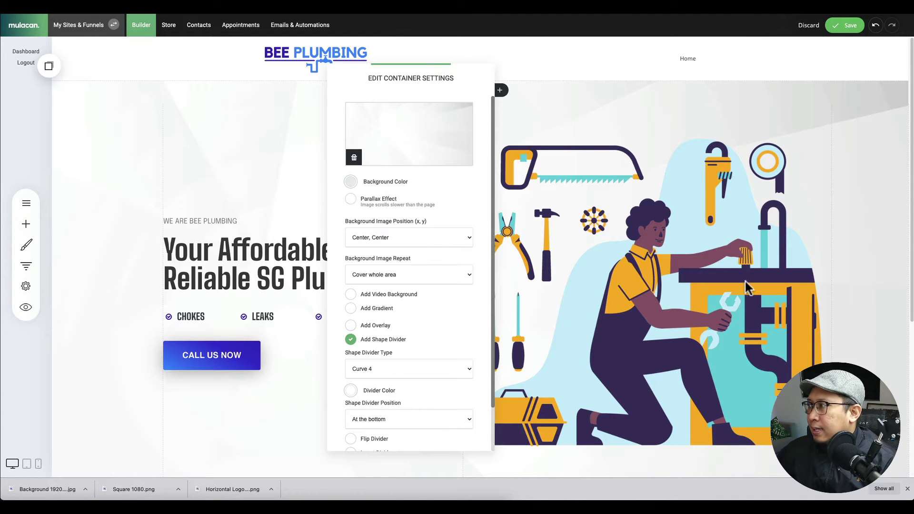
pyautogui.click(872, 194)
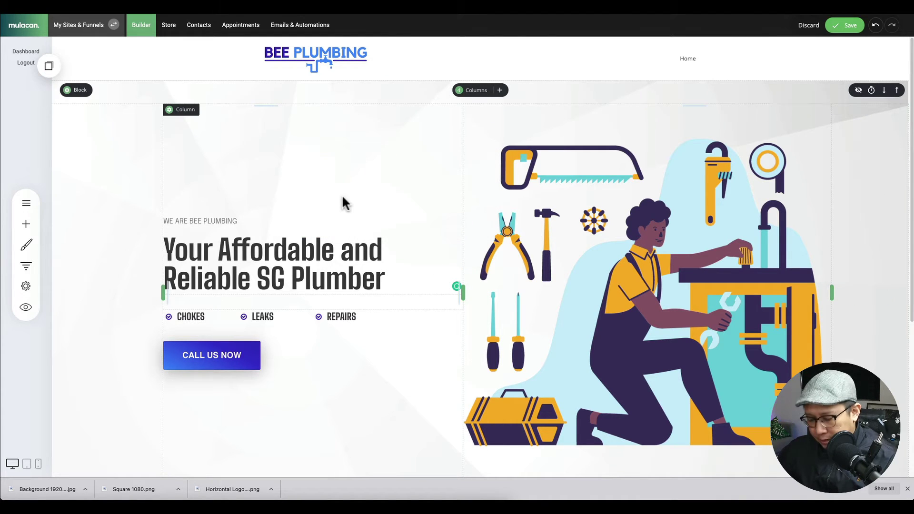
pyautogui.click(850, 26)
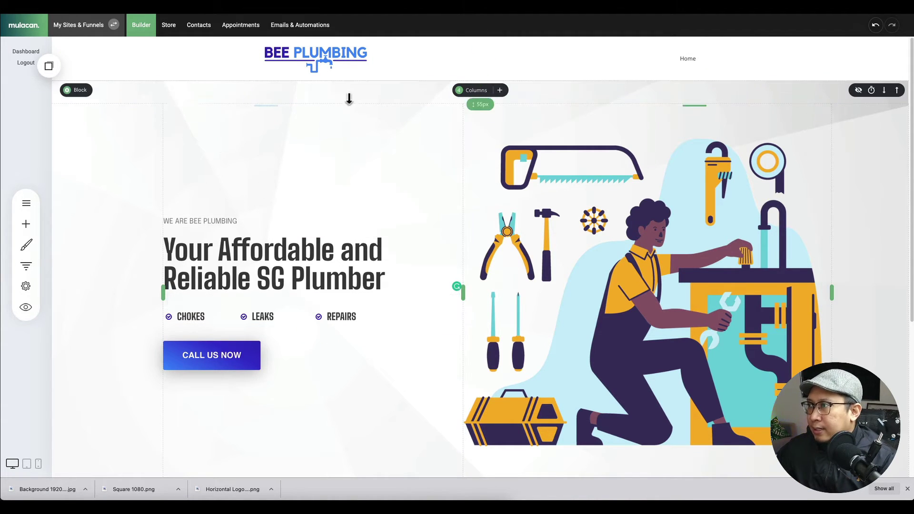
# Compare the Compact, Full-width and Normal size header layouts, keep On Top - Full-width, and save the page.
pyautogui.click(66, 60)
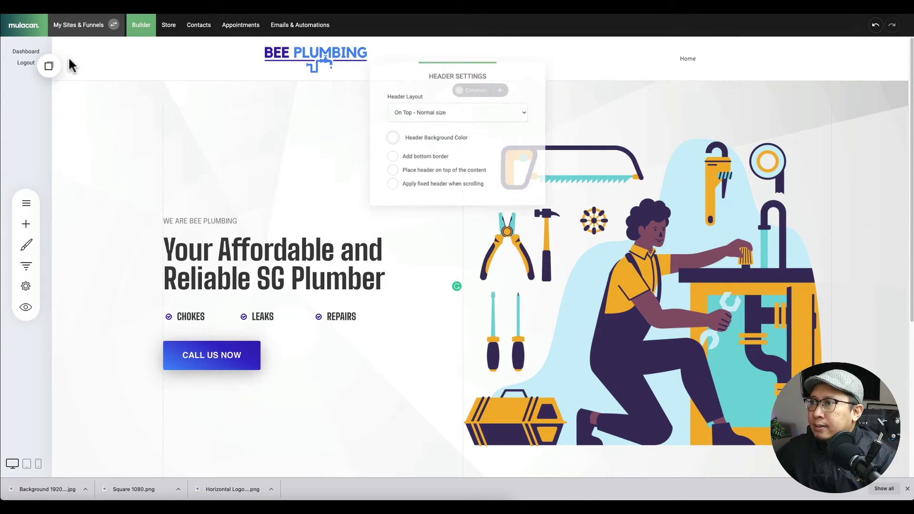
pyautogui.click(418, 113)
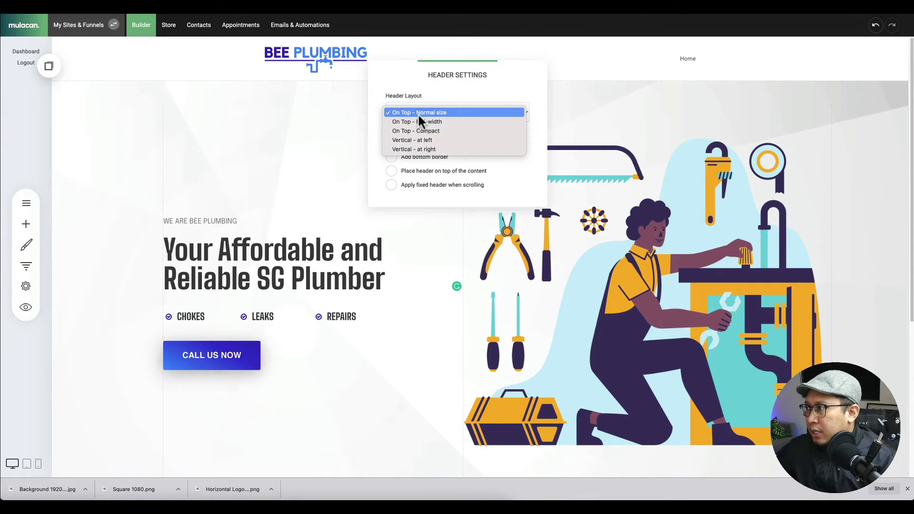
pyautogui.click(422, 130)
pyautogui.click(425, 113)
pyautogui.click(427, 103)
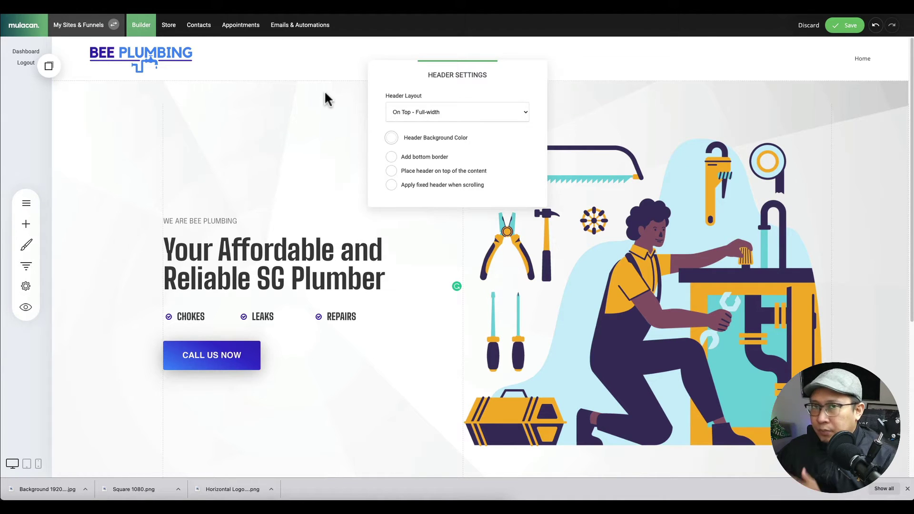
pyautogui.click(437, 113)
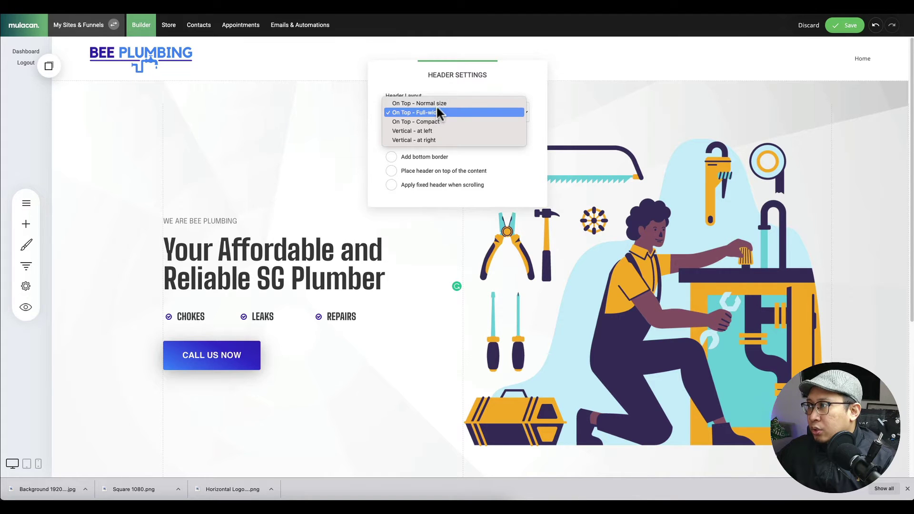
pyautogui.click(437, 103)
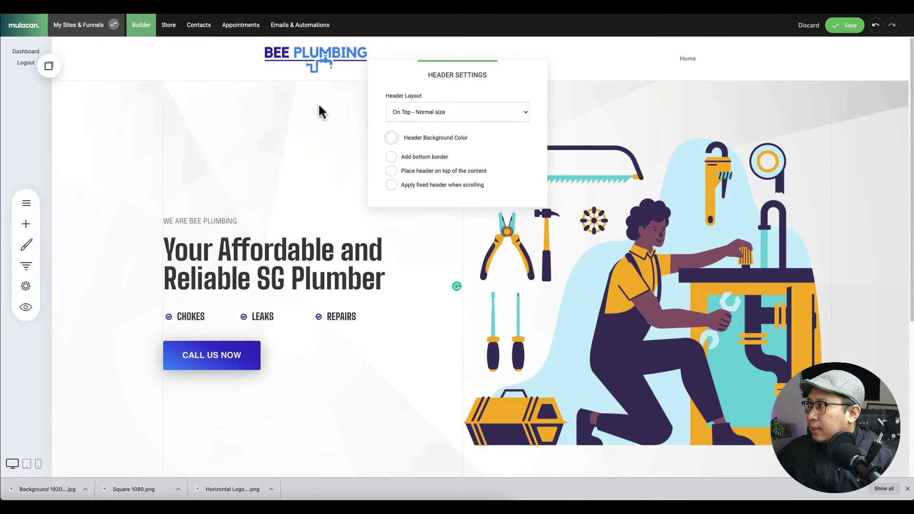
pyautogui.click(412, 114)
pyautogui.click(413, 119)
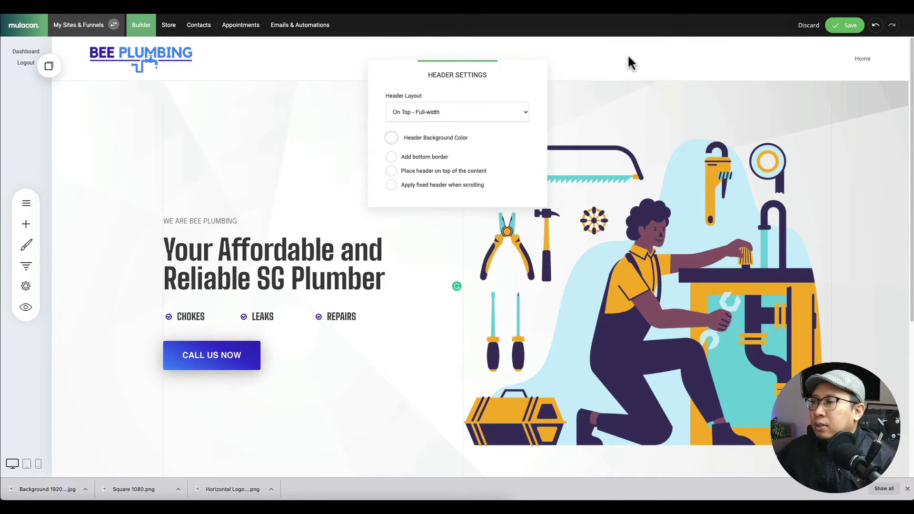
pyautogui.click(836, 27)
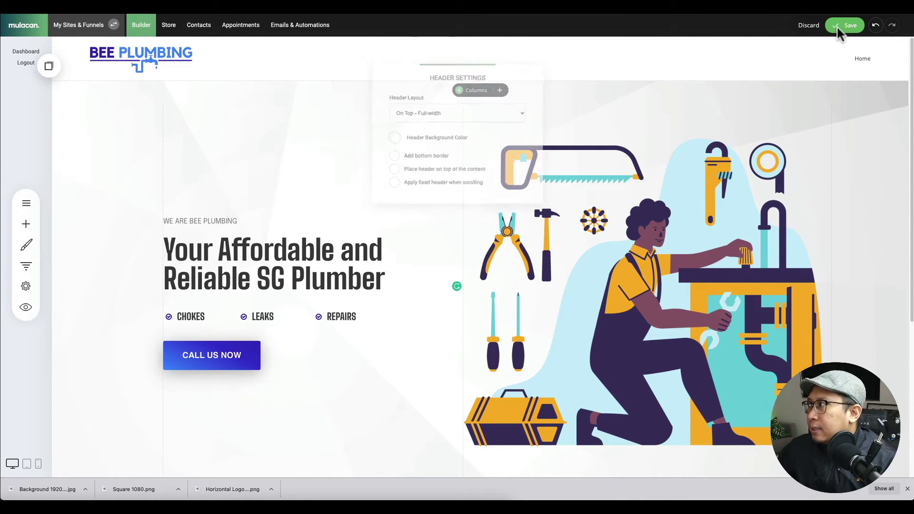
# Add the "Our Strong Sides" block from the Services category between the hero section and the footer.
pyautogui.scroll(-5, 437, 208)
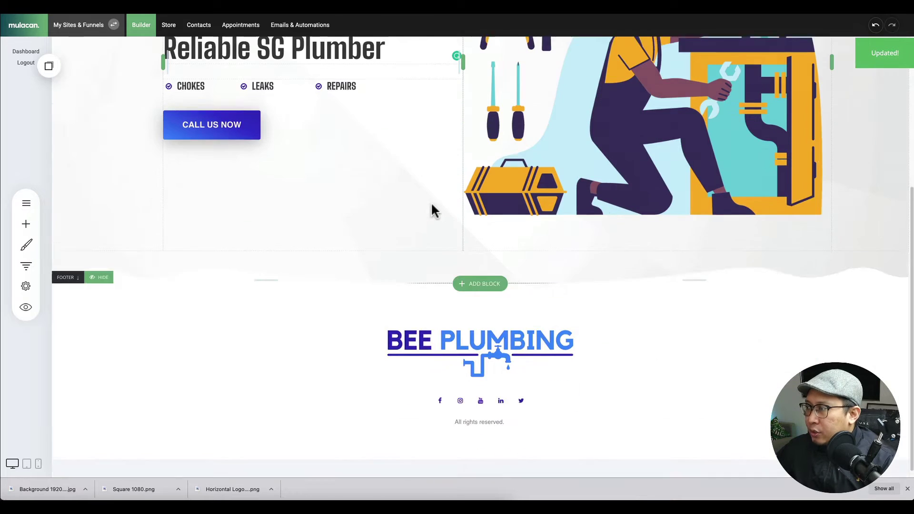
pyautogui.scroll(1, 436, 214)
pyautogui.scroll(1, 435, 215)
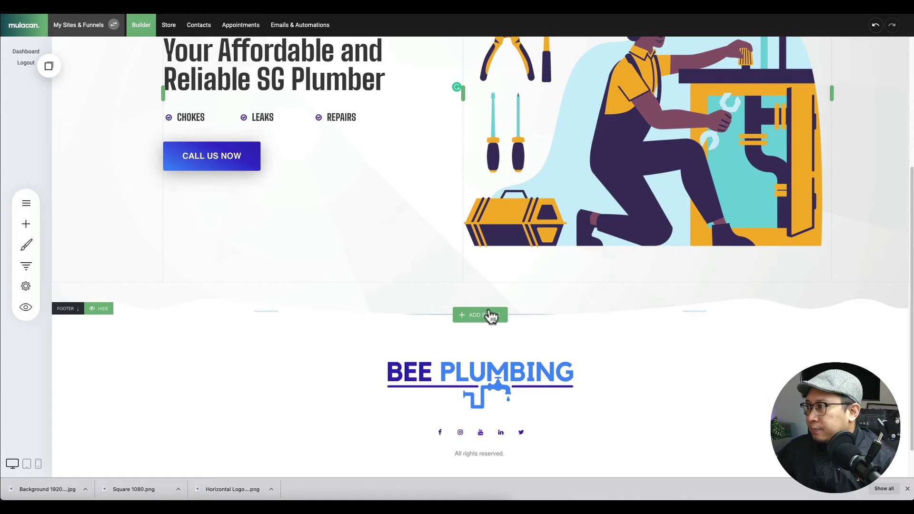
pyautogui.click(490, 316)
pyautogui.click(91, 101)
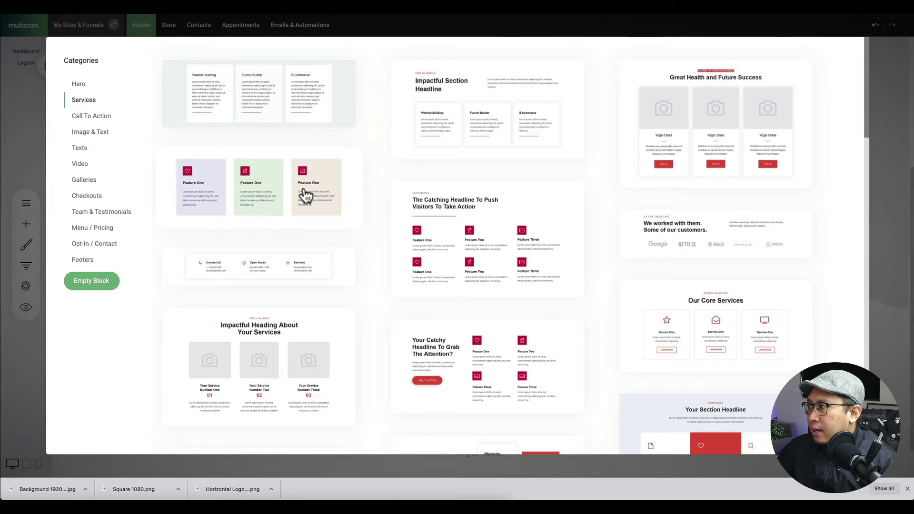
pyautogui.scroll(-7, 312, 214)
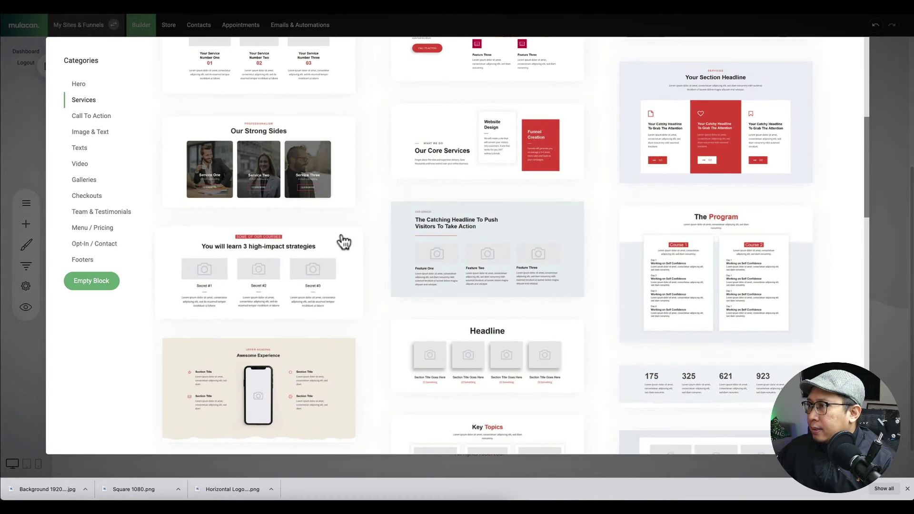
pyautogui.click(292, 180)
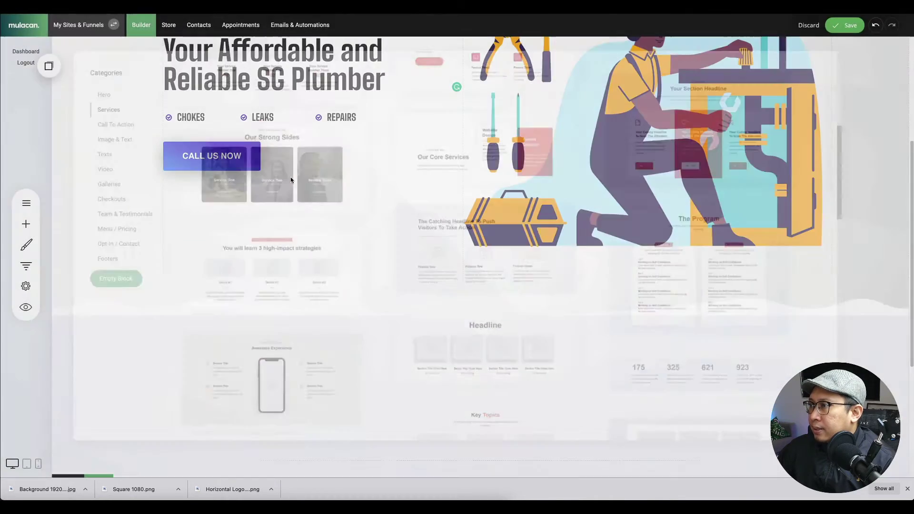
# Replace the "Professionalism" subheading above the service cards with "our services".
pyautogui.scroll(-5, 453, 238)
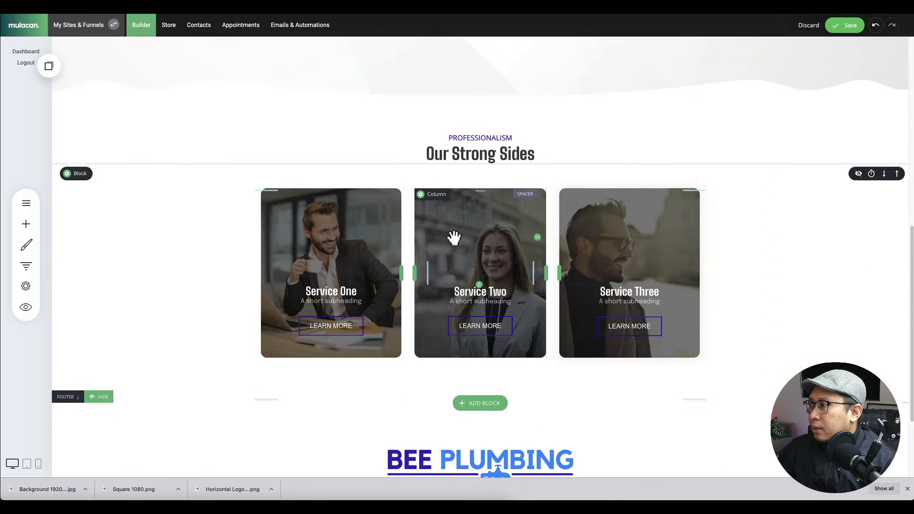
pyautogui.scroll(2, 454, 236)
pyautogui.doubleClick(474, 208)
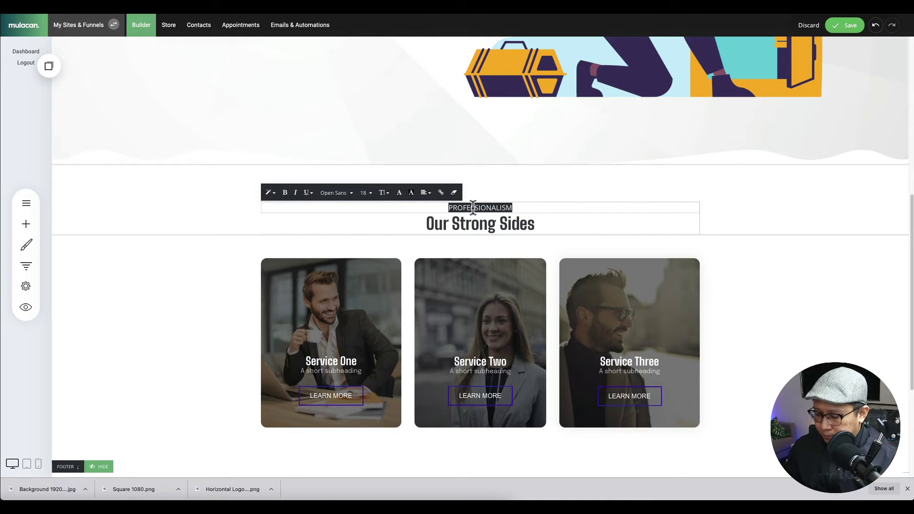
pyautogui.write('our services')
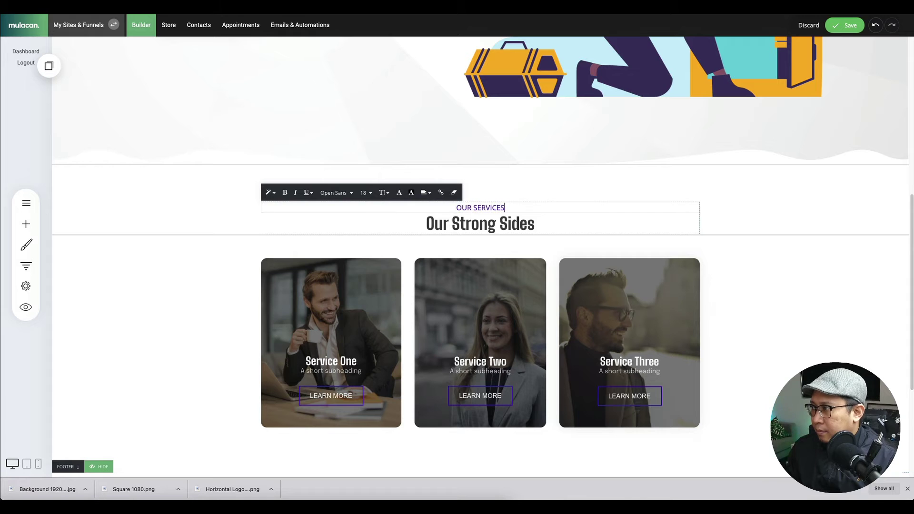
# Replace the "Our Strong Sides" heading with "WE PRIDE OURSERLVES TO SERVE YOU".
pyautogui.click(490, 228)
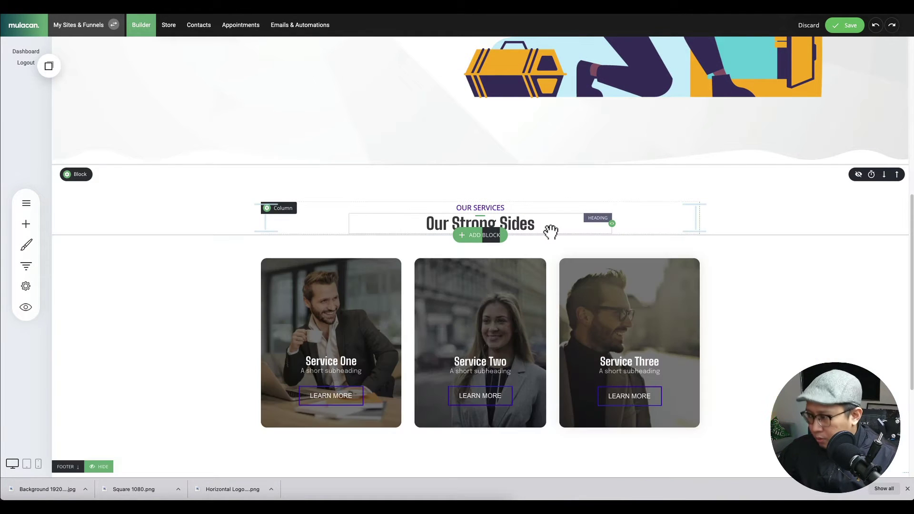
pyautogui.doubleClick(532, 224)
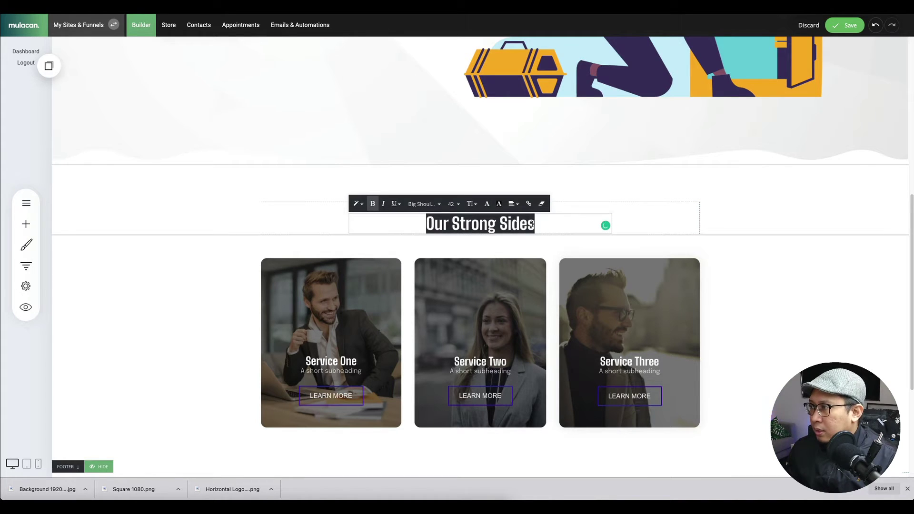
pyautogui.write('WE ')
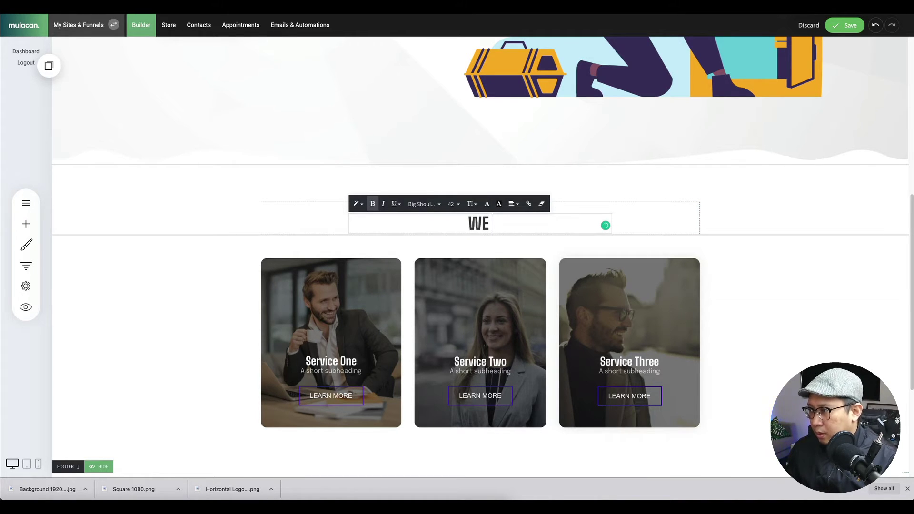
pyautogui.write('PRIDE OUR')
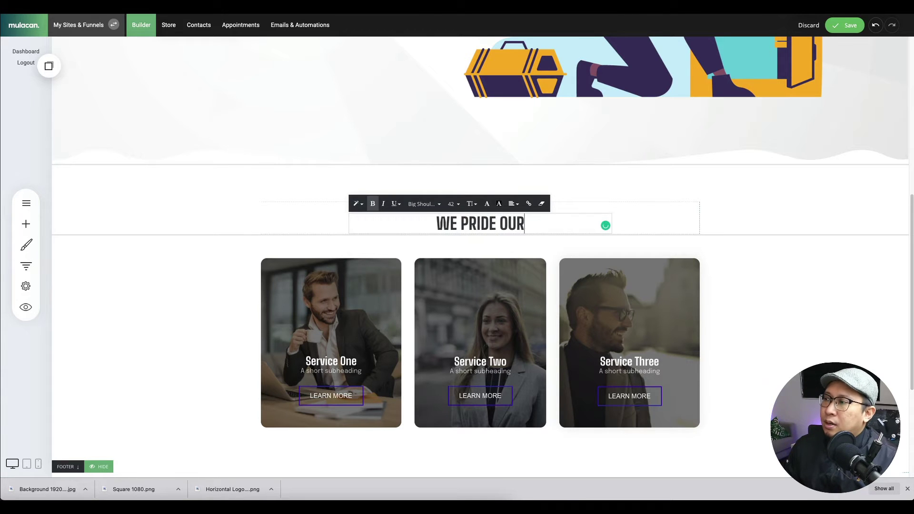
pyautogui.write('SERLVES ')
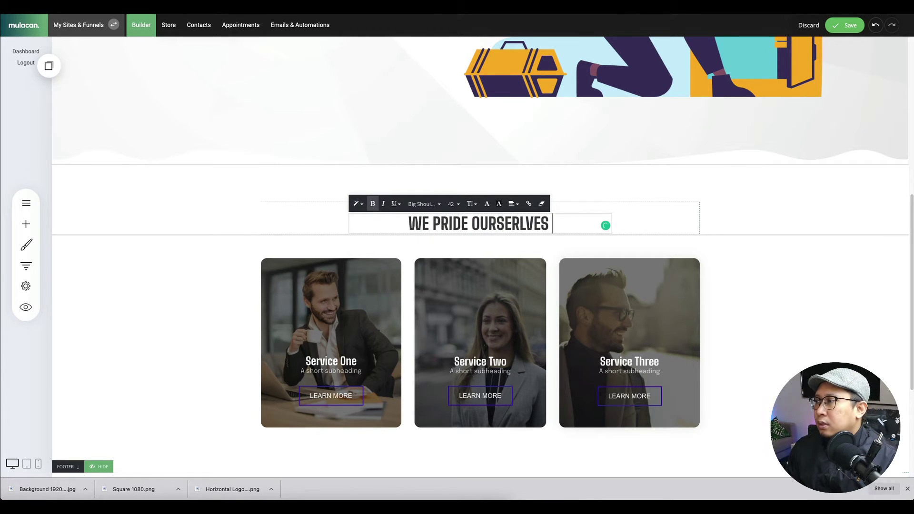
pyautogui.write('TO SERVE YOU')
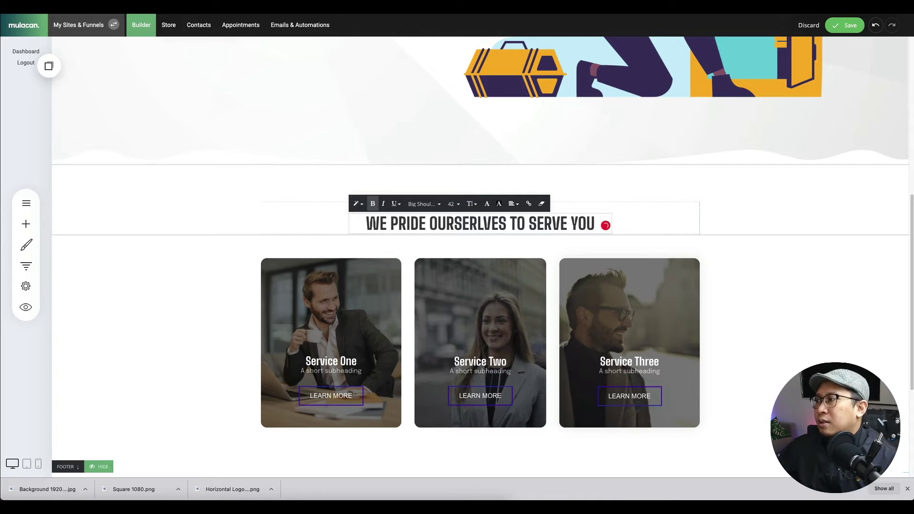
pyautogui.click(749, 298)
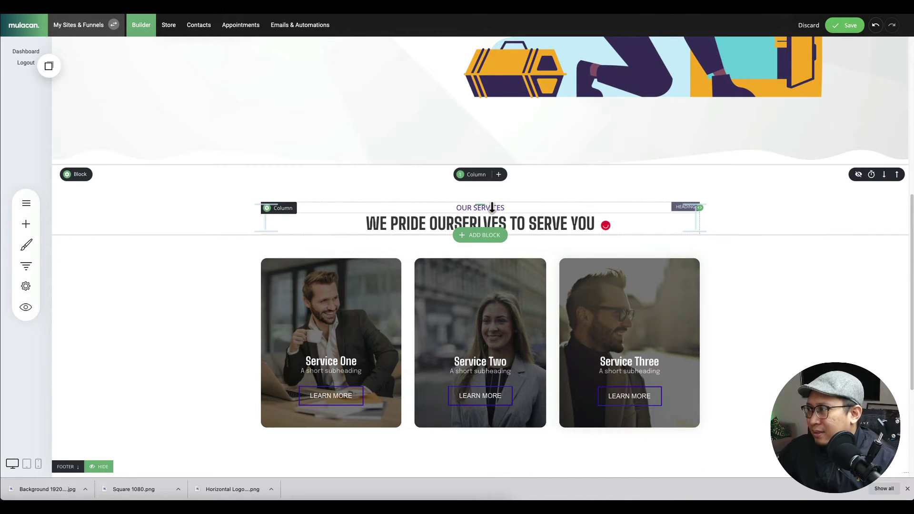
# Copy "Clogs & Chokes" from the reference plumbing site as the Service One card's title and delete that card's short subheading.
pyautogui.click(335, 367)
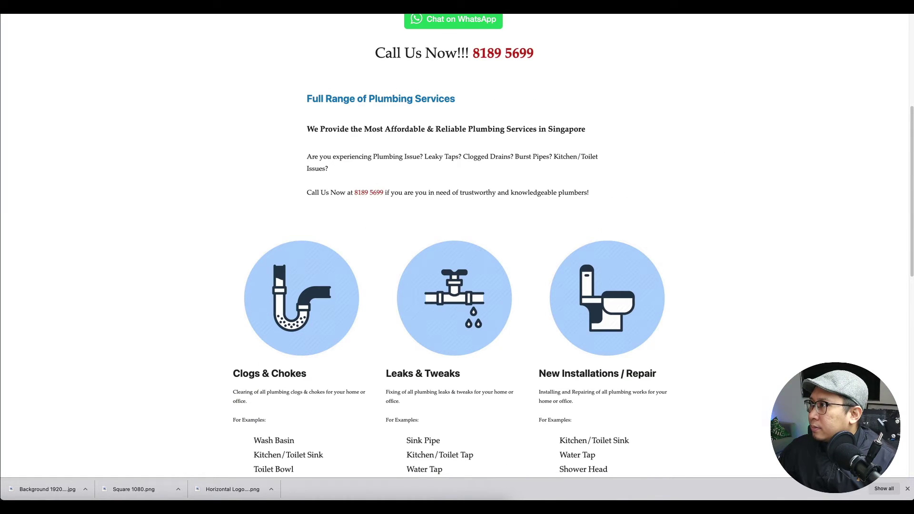
pyautogui.tripleClick(269, 373)
pyautogui.hotkey('ctrl', 'c')
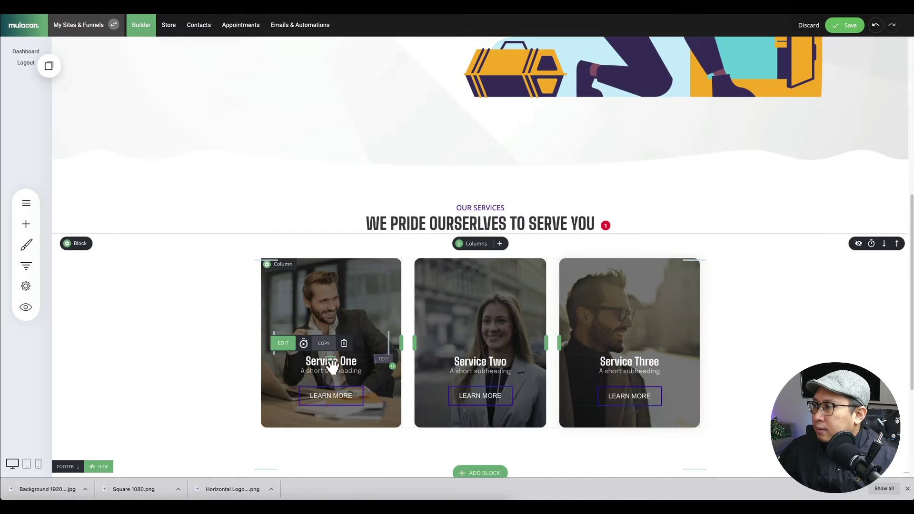
pyautogui.click(334, 363)
pyautogui.hotkey('ctrl', 'a')
pyautogui.hotkey('ctrl', 'v')
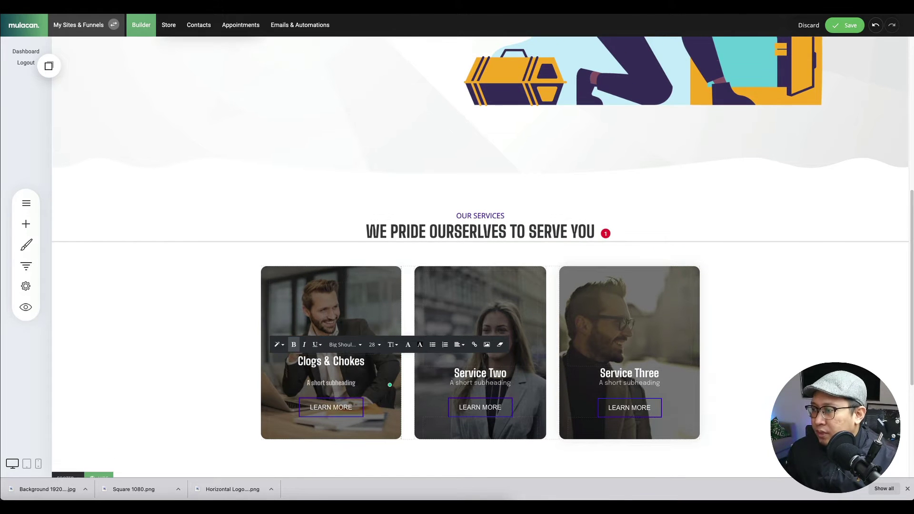
pyautogui.press('BackSpace')
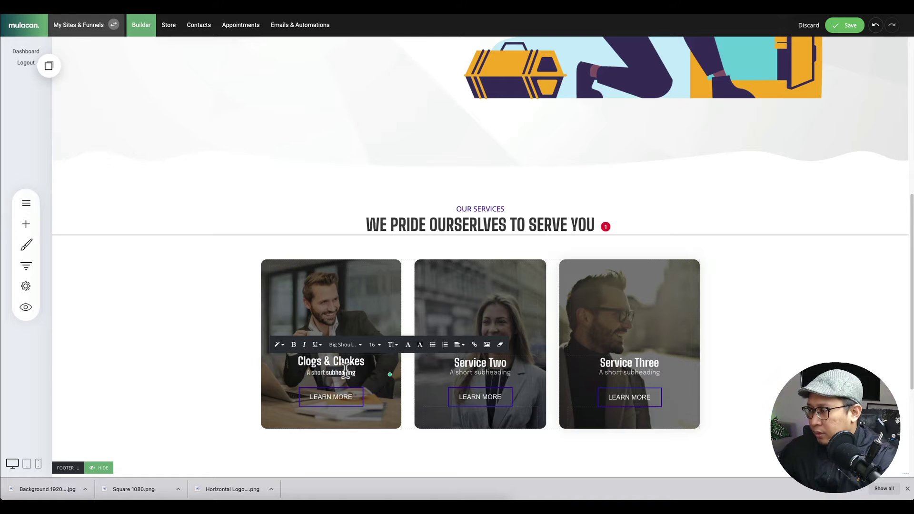
pyautogui.press('BackSpace')
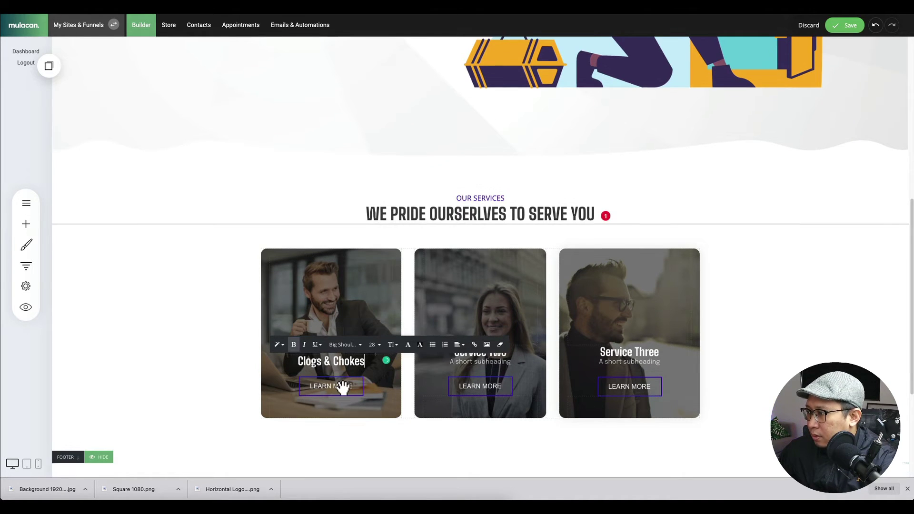
# Replace the Service Two title with "Leaks & Tweaks" copied from the reference plumbing site and delete that card's short subheading.
pyautogui.click(488, 361)
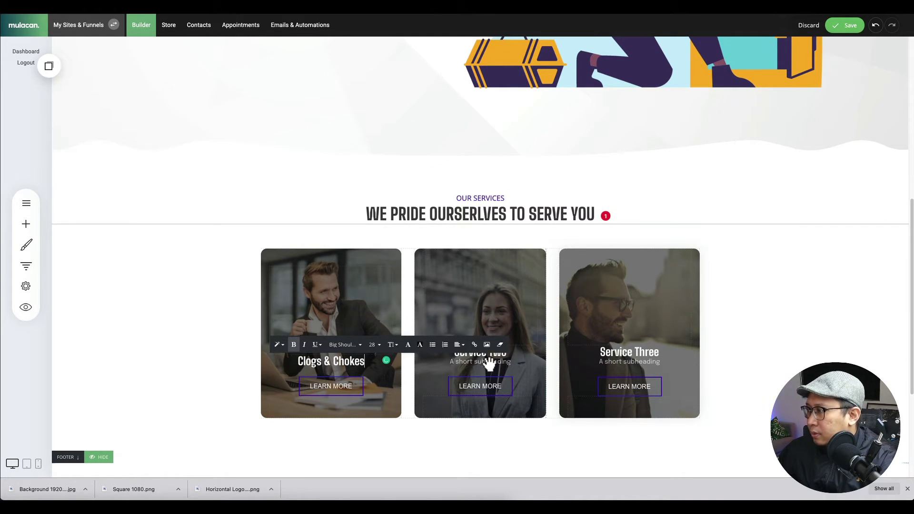
pyautogui.hotkey('ctrl', 'Tab')
pyautogui.tripleClick(427, 374)
pyautogui.hotkey('ctrl', 'c')
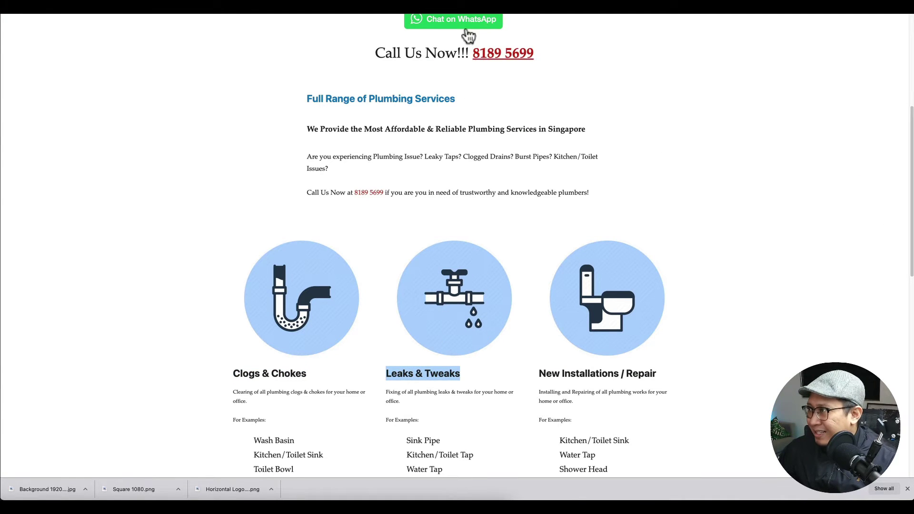
pyautogui.hotkey('ctrl', 'shift', 'Tab')
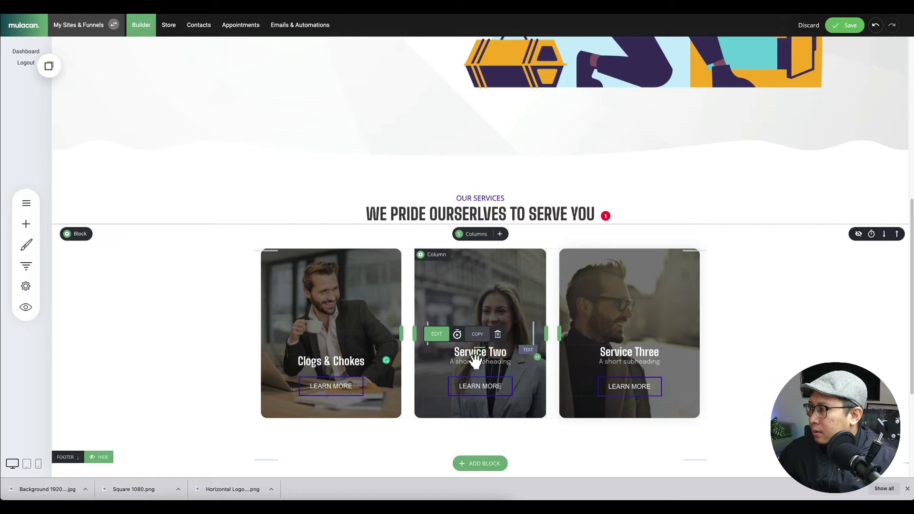
pyautogui.tripleClick(477, 353)
pyautogui.hotkey('ctrl', 'v')
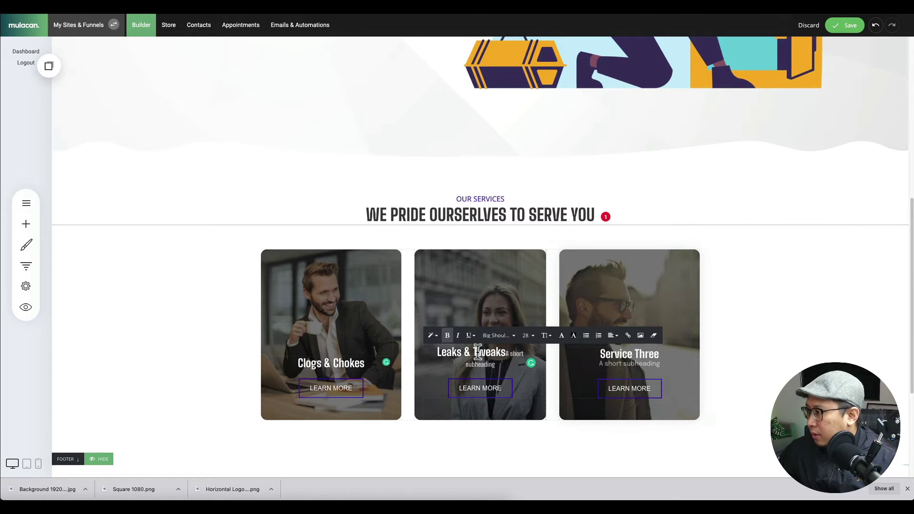
pyautogui.scroll(-1, 477, 353)
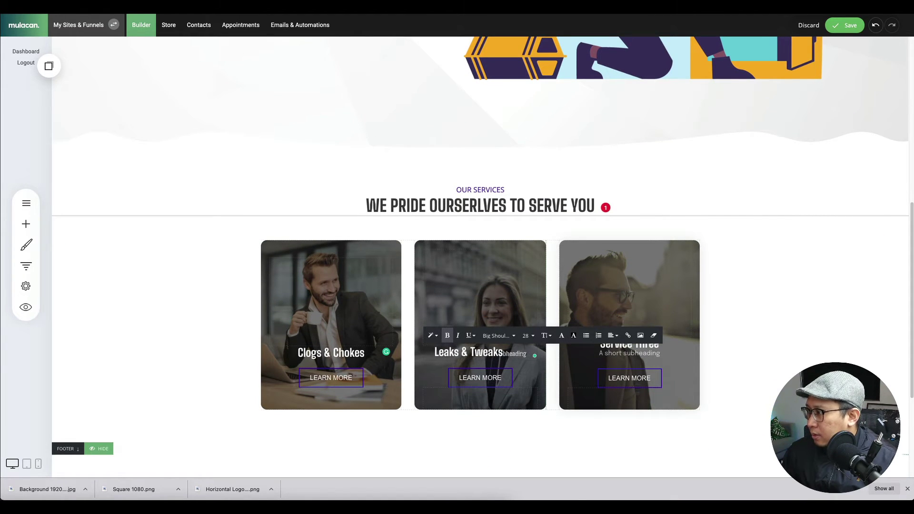
pyautogui.press('Delete')
pyautogui.press('Delete')
pyautogui.press('Delete')
pyautogui.press('Delete')
pyautogui.press('Delete')
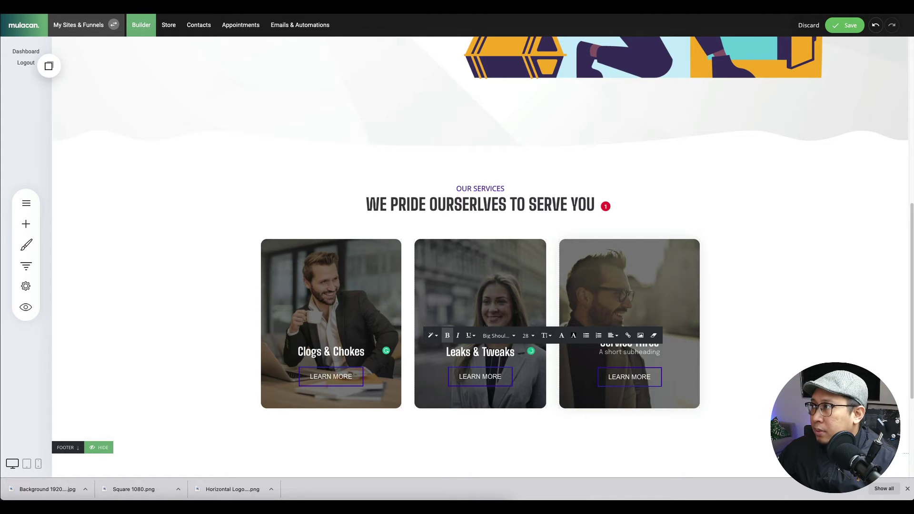
# Replace the Service Three title with "Installations / Repair" copied from the reference plumbing site and delete that card's short subheading.
pyautogui.hotkey('ctrl', 'Tab')
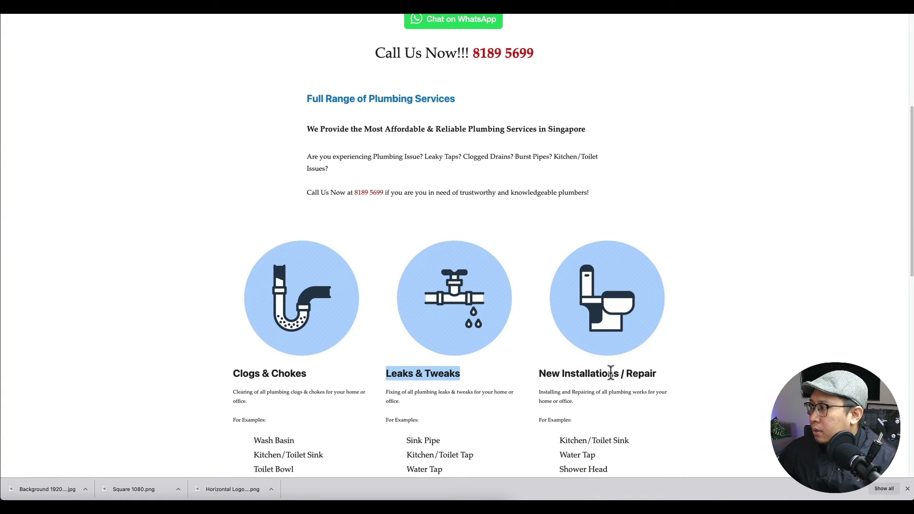
pyautogui.doubleClick(639, 373)
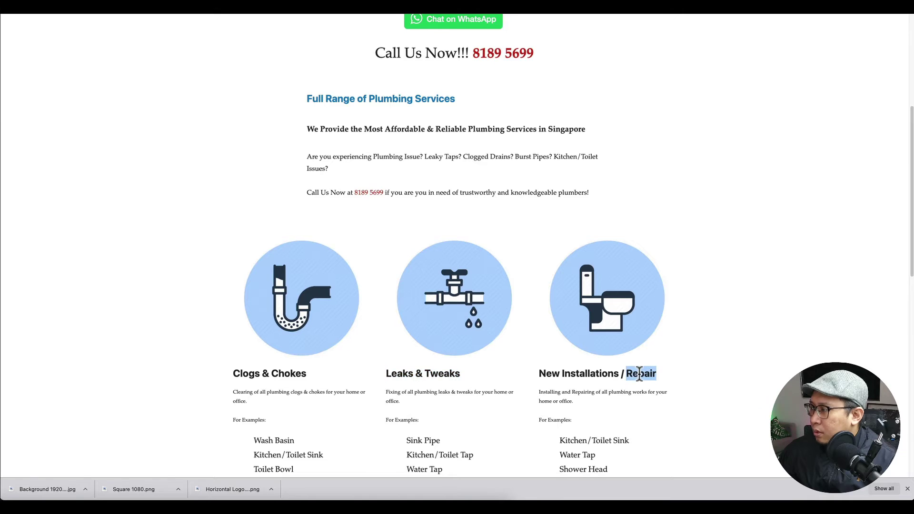
pyautogui.moveTo(562, 373); pyautogui.dragTo(665, 370)
pyautogui.hotkey('ctrl', 'c')
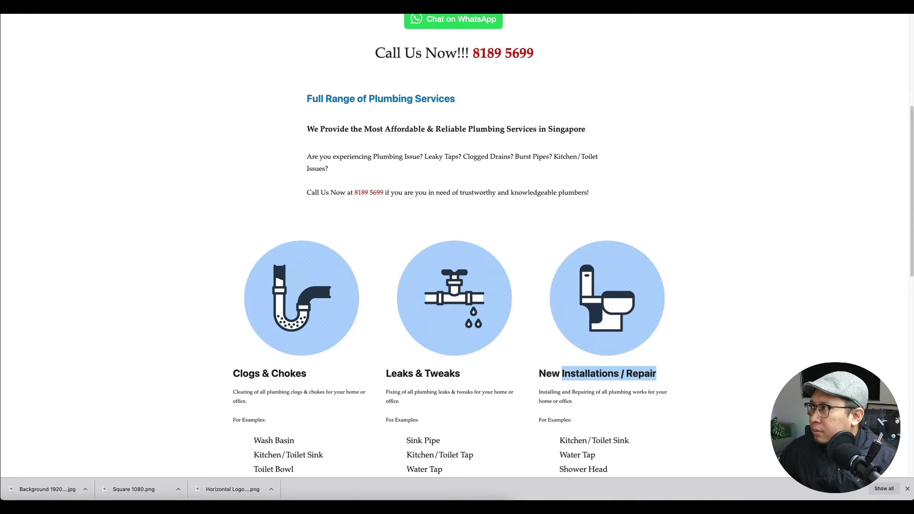
pyautogui.hotkey('ctrl', 'Tab')
pyautogui.click(628, 359)
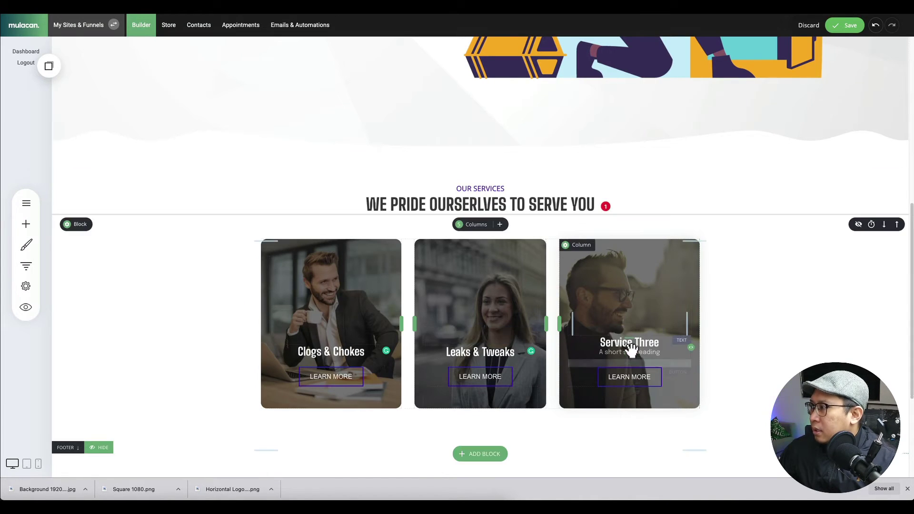
pyautogui.click(631, 349)
pyautogui.tripleClick(631, 344)
pyautogui.hotkey('ctrl', 'v')
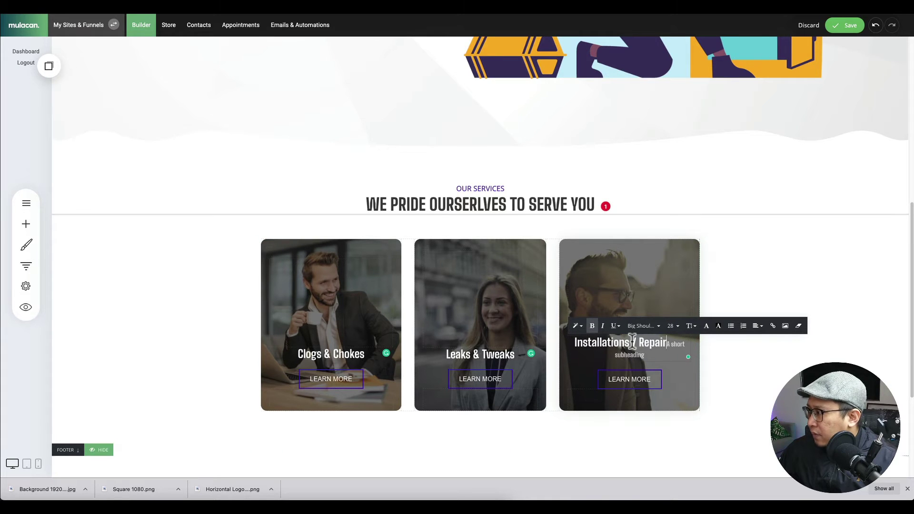
pyautogui.press('Delete')
pyautogui.press('Delete')
pyautogui.press('Delete')
pyautogui.press('Delete')
pyautogui.press('Delete')
pyautogui.press('Delete')
pyautogui.press('Delete')
pyautogui.press('Delete')
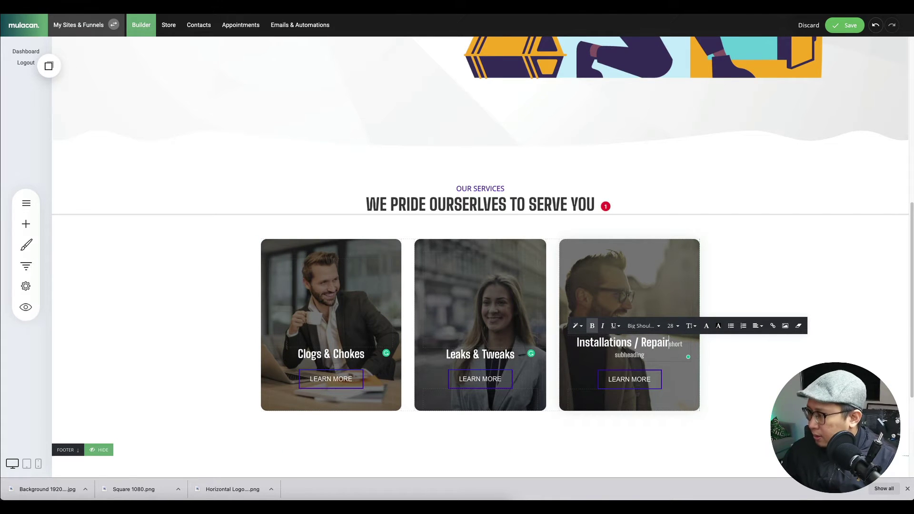
pyautogui.press('BackSpace')
pyautogui.press('BackSpace')
pyautogui.press('BackSpace')
pyautogui.press('BackSpace')
pyautogui.press('BackSpace')
pyautogui.press('BackSpace')
pyautogui.press('BackSpace')
pyautogui.press('BackSpace')
pyautogui.press('BackSpace')
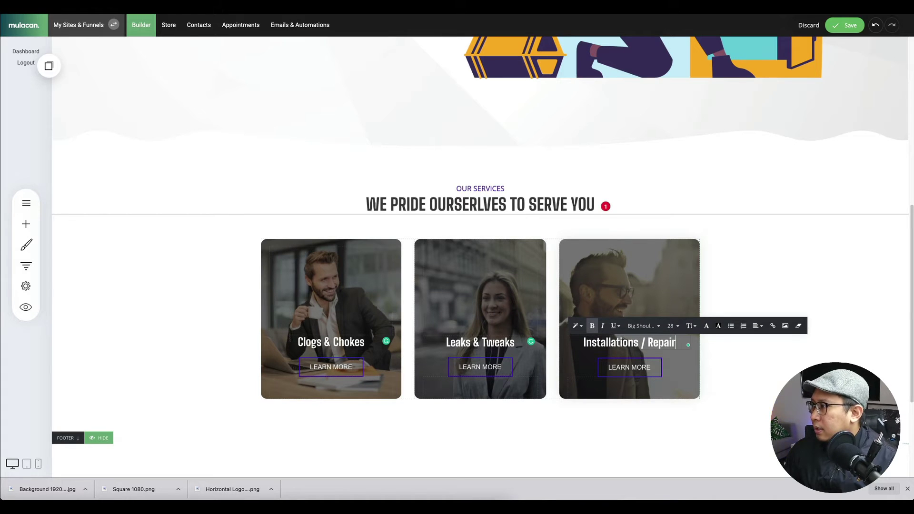
# Set the border color of the Learn More button on the Clogs & Chokes card to white.
pyautogui.click(331, 371)
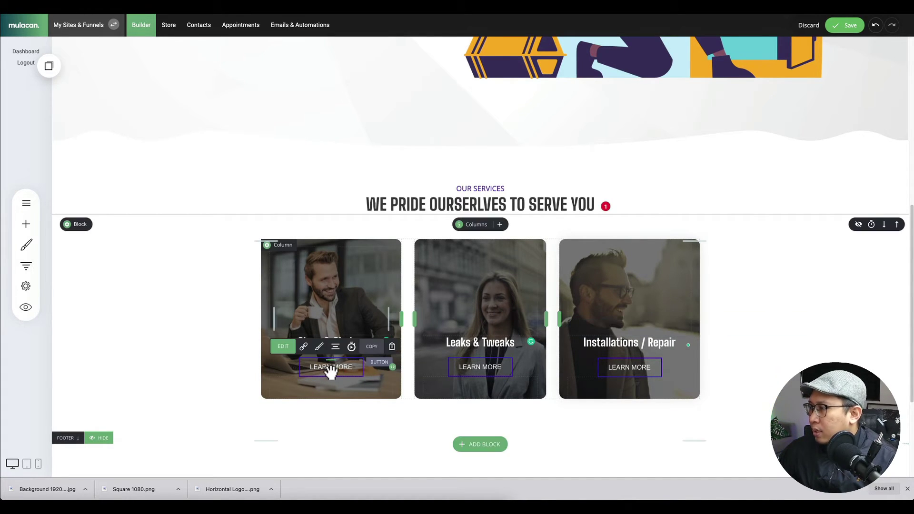
pyautogui.click(320, 346)
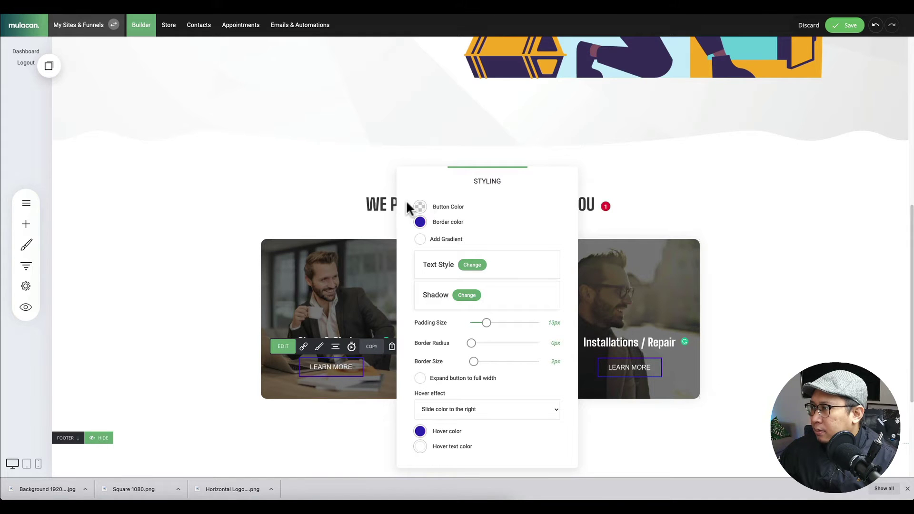
pyautogui.click(421, 223)
pyautogui.click(513, 349)
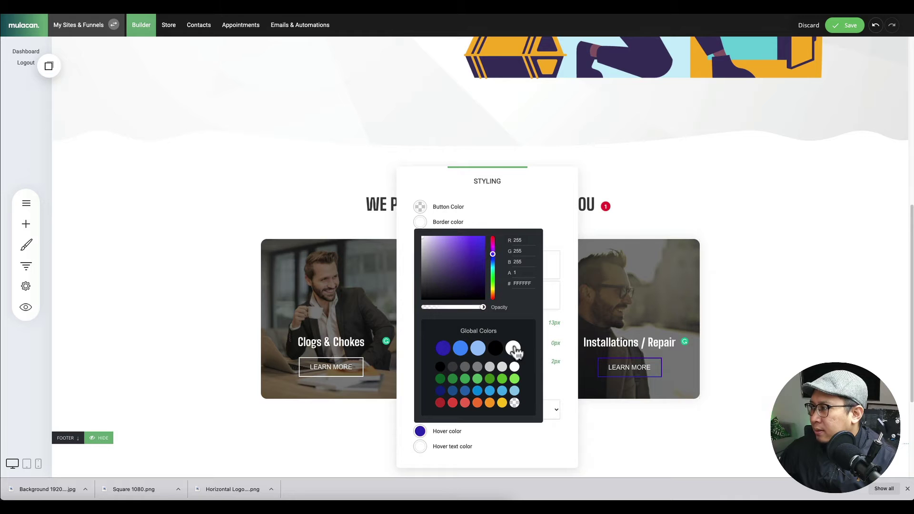
pyautogui.click(356, 433)
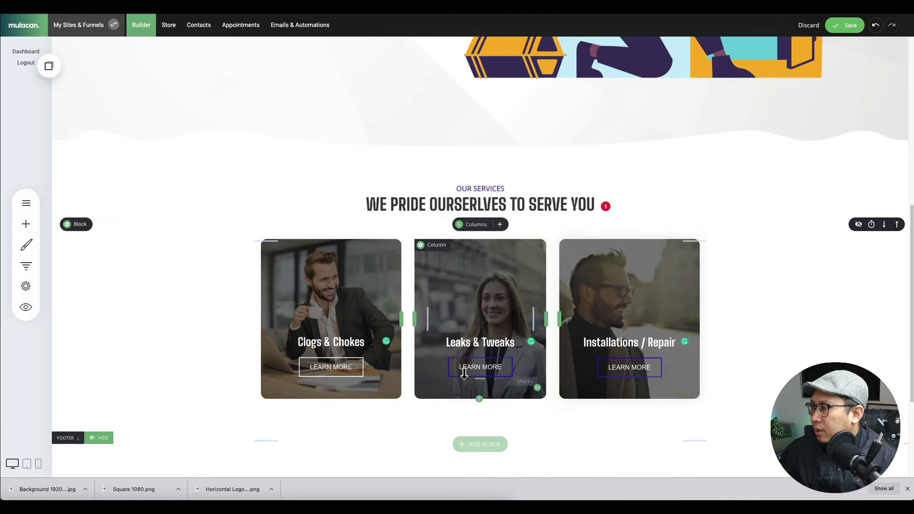
# Set the border color of the Learn More button on the Leaks & Tweaks card to white.
pyautogui.moveTo(490, 364)
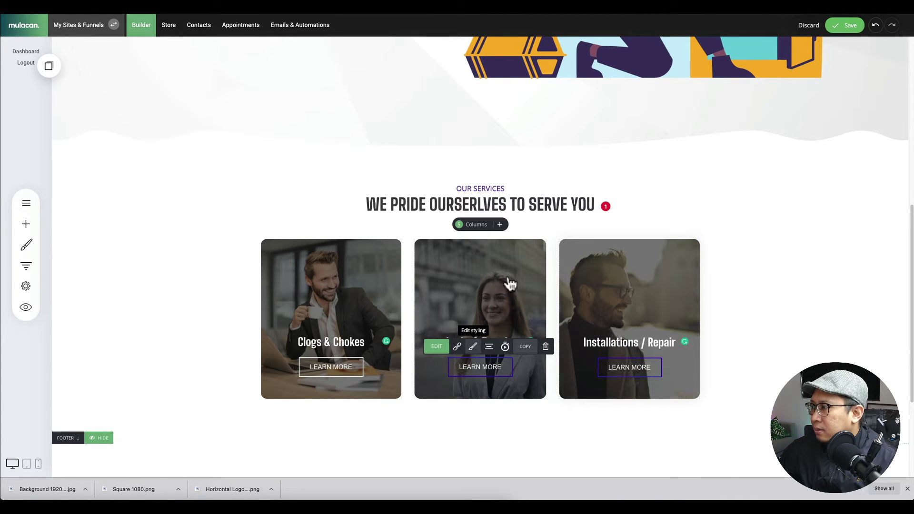
pyautogui.click(472, 348)
pyautogui.click(565, 221)
pyautogui.click(658, 349)
pyautogui.click(716, 375)
# Set the border color of the Learn More button on the Installations / Repair card to white (FFFFFF).
pyautogui.moveTo(655, 357)
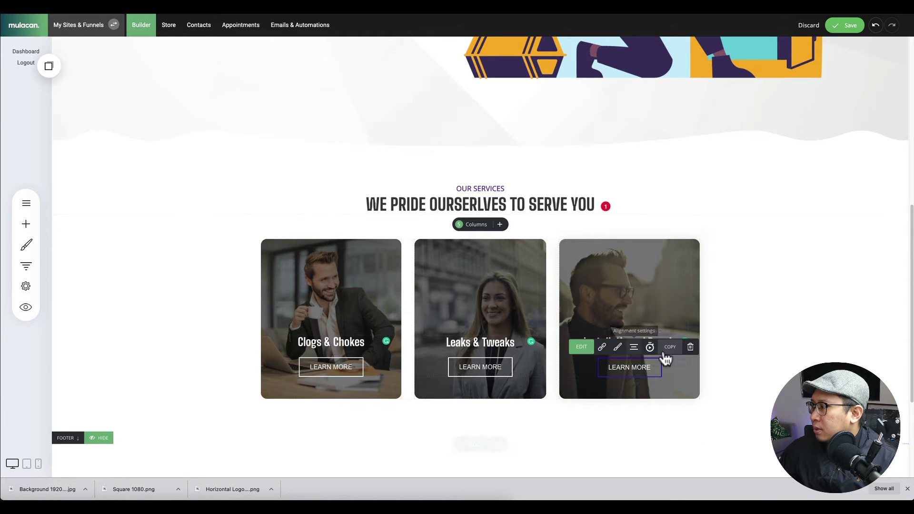
pyautogui.click(619, 348)
pyautogui.click(719, 223)
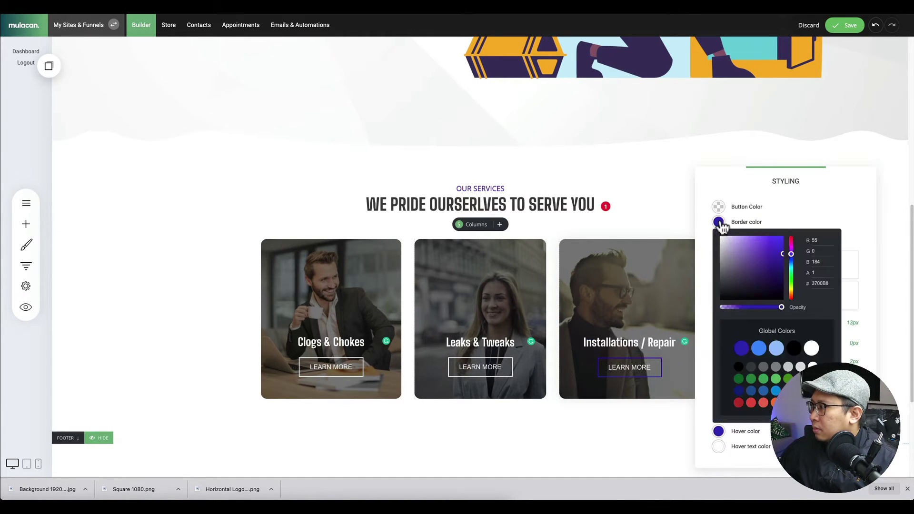
pyautogui.click(803, 351)
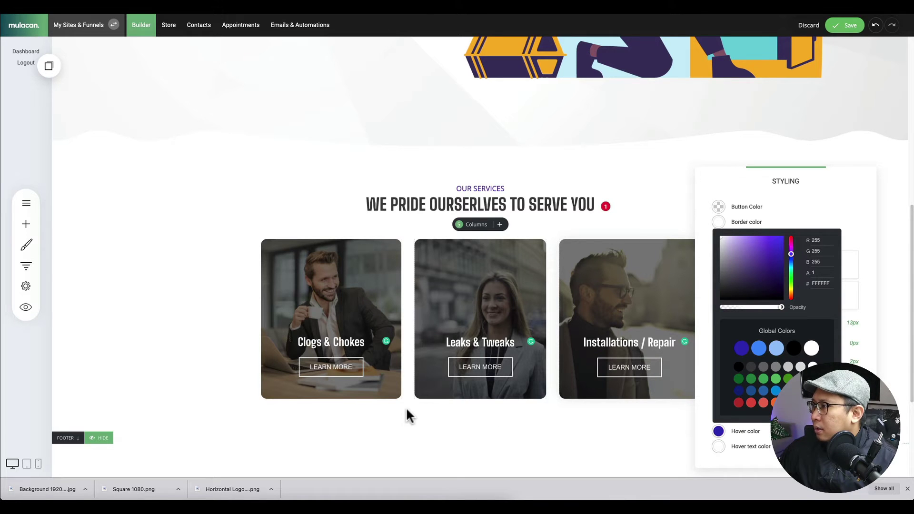
pyautogui.click(224, 297)
pyautogui.scroll(4, 253, 249)
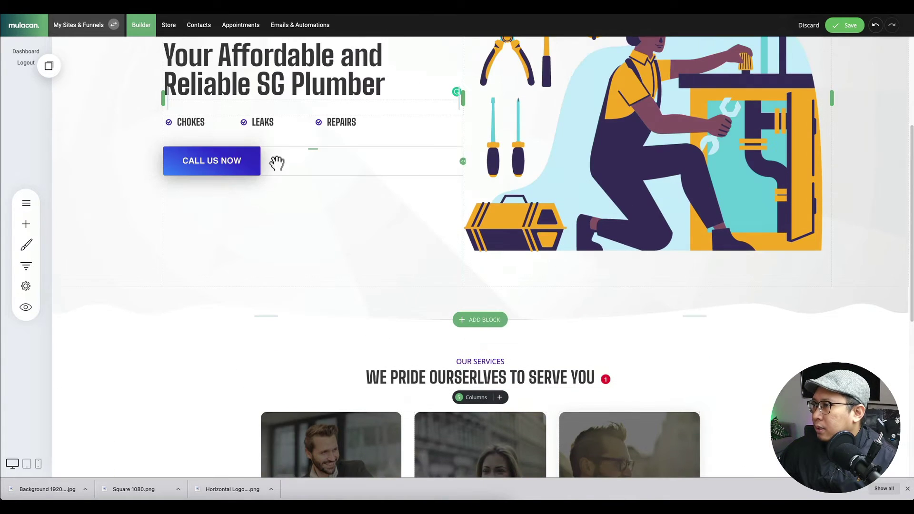
pyautogui.scroll(-5, 265, 192)
pyautogui.scroll(3, 238, 169)
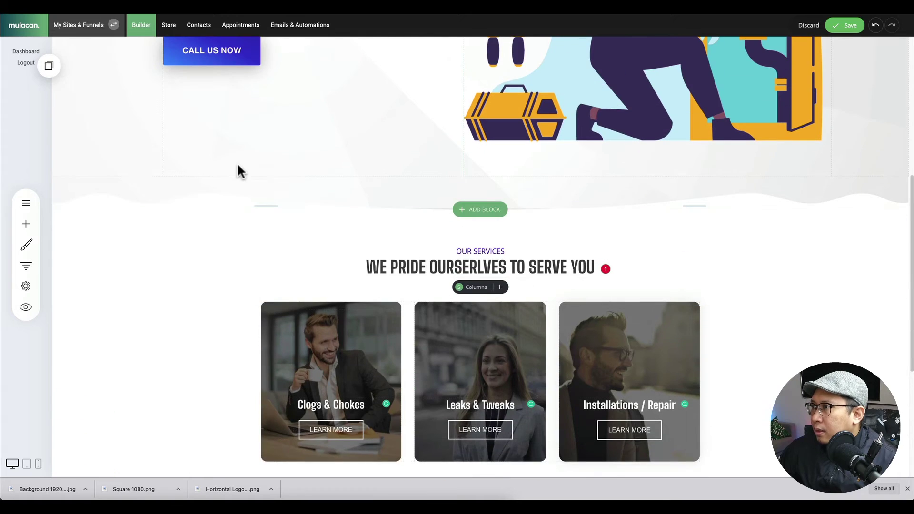
# Switch to the Square 1080 design in Canva, add a blank page after page 20 and search the templates for "CLOGS".
pyautogui.scroll(-5, 238, 167)
pyautogui.scroll(2, 238, 169)
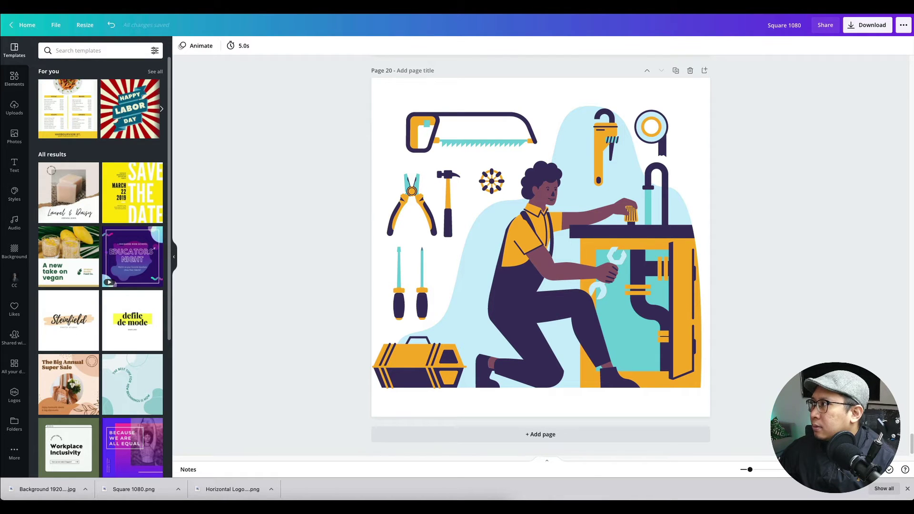
pyautogui.click(541, 435)
pyautogui.click(70, 50)
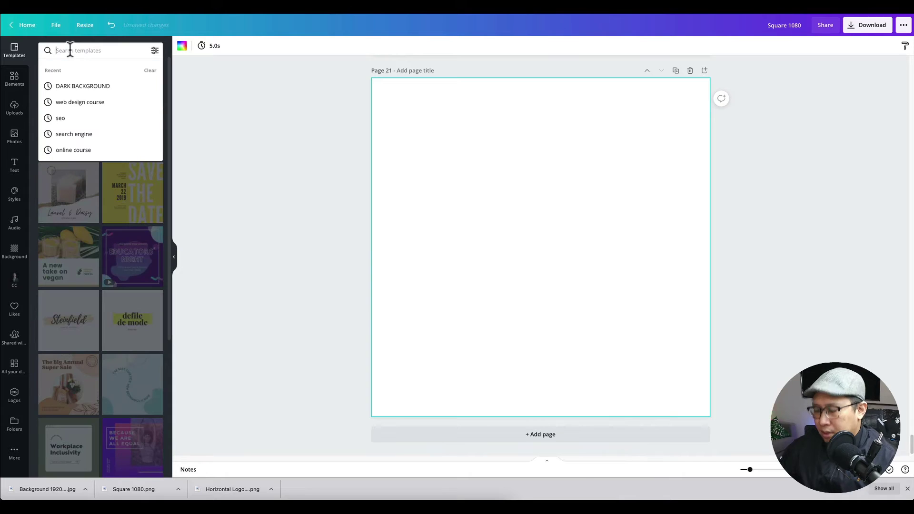
pyautogui.write('GLOS')
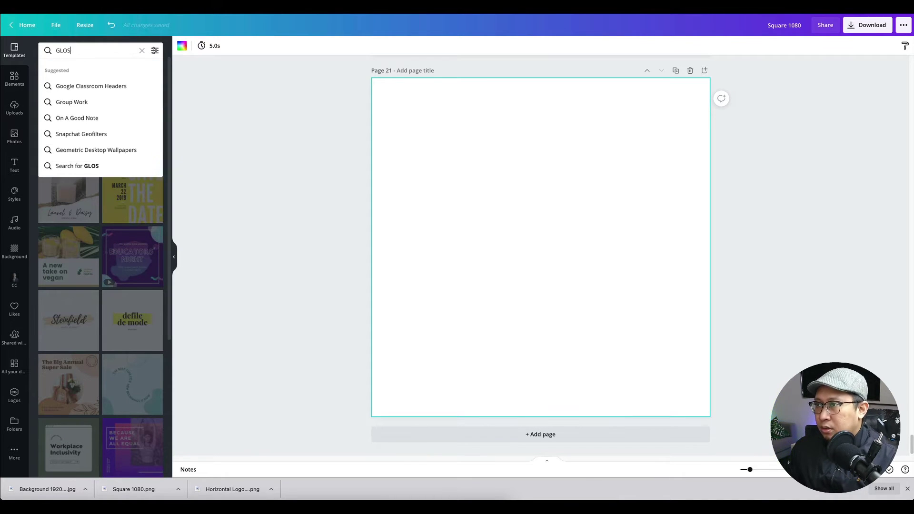
pyautogui.press('BackSpace')
pyautogui.press('BackSpace')
pyautogui.write('CLOGS')
pyautogui.press('Return')
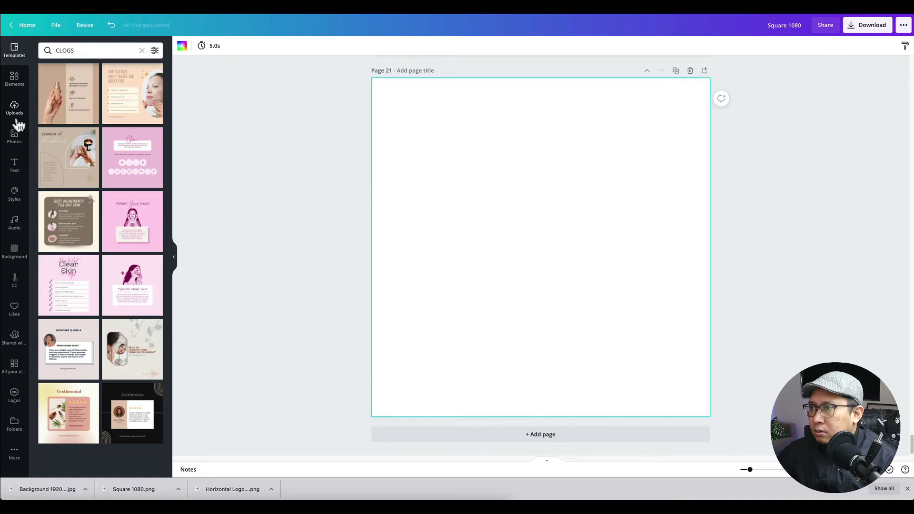
# Search the photo library for "CHOKES".
pyautogui.click(14, 136)
pyautogui.click(67, 52)
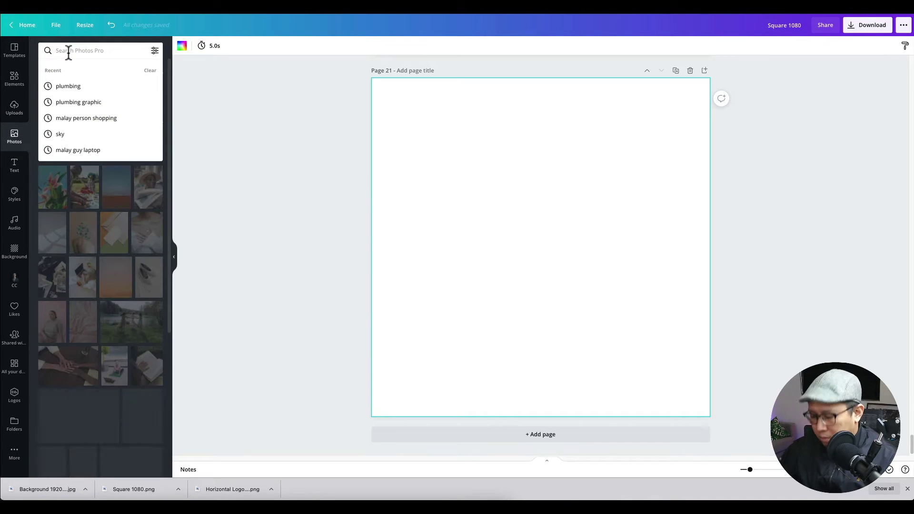
pyautogui.write('CHCKCHEN')
pyautogui.press('BackSpace')
pyautogui.press('BackSpace')
pyautogui.press('BackSpace')
pyautogui.press('BackSpace')
pyautogui.press('BackSpace')
pyautogui.write('OKES')
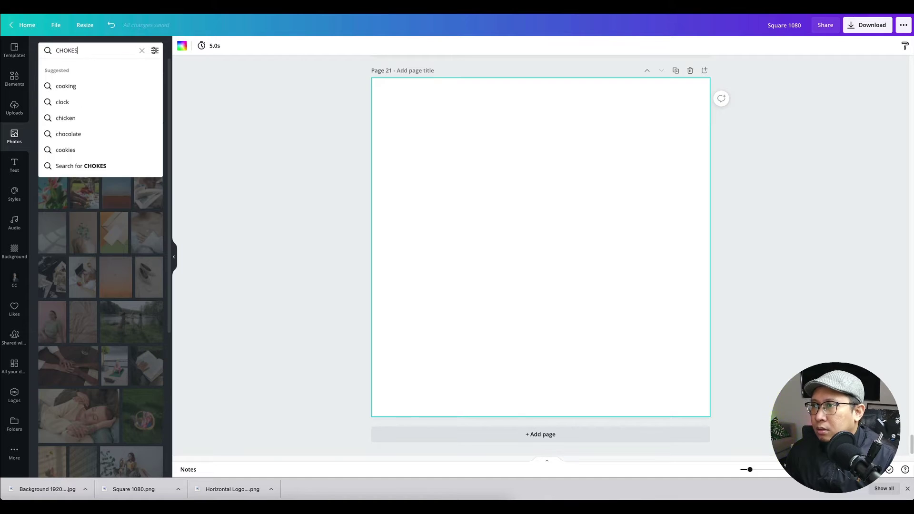
pyautogui.press('Return')
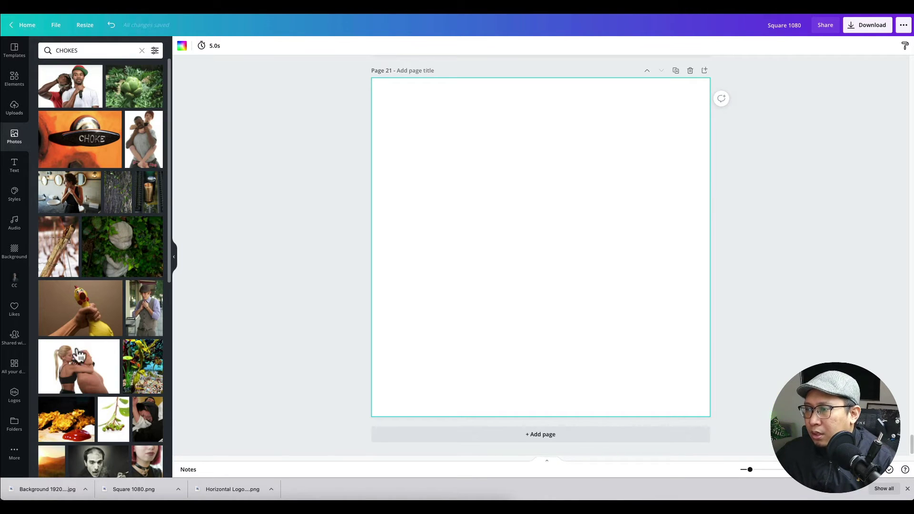
# Extend the photo search to "CHOKES PLUMBING" and browse the results for a suitable plumbing picture.
pyautogui.click(98, 50)
pyautogui.write('PLUMBING')
pyautogui.press('Return')
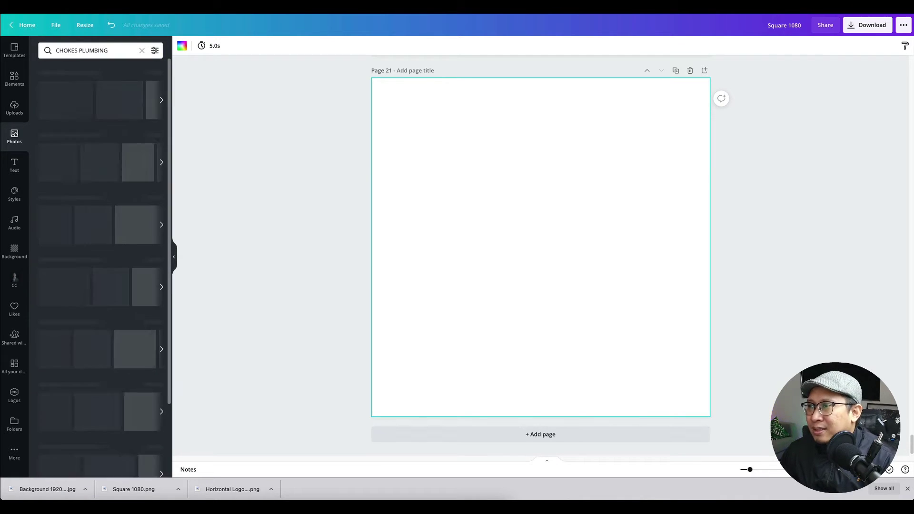
pyautogui.scroll(-1, 100, 298)
pyautogui.scroll(-8, 100, 299)
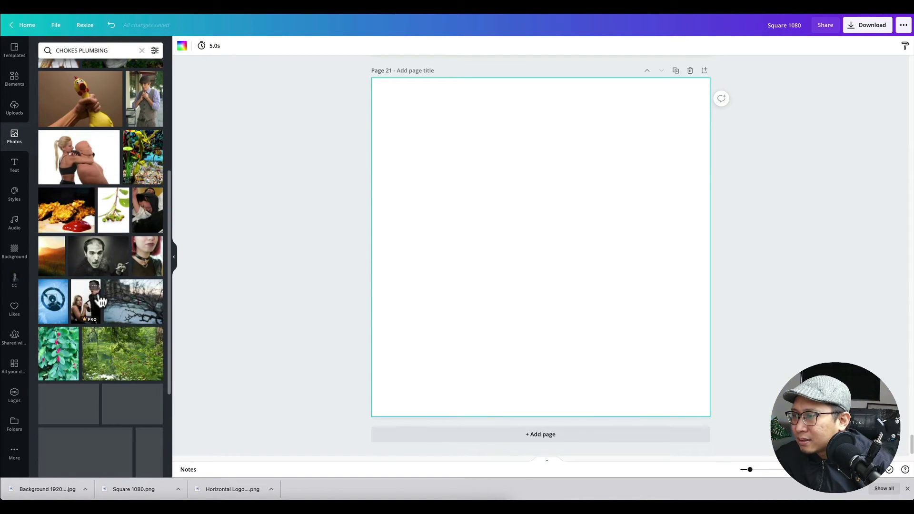
pyautogui.scroll(-4, 97, 298)
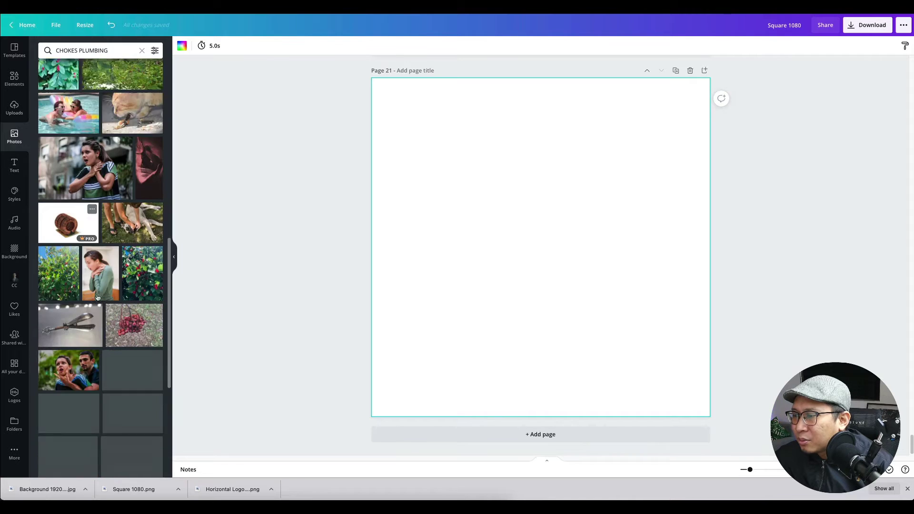
# Change the photo search to "PLUMBING CHOKE" and browse the results for a clogged plumbing picture.
pyautogui.doubleClick(75, 50)
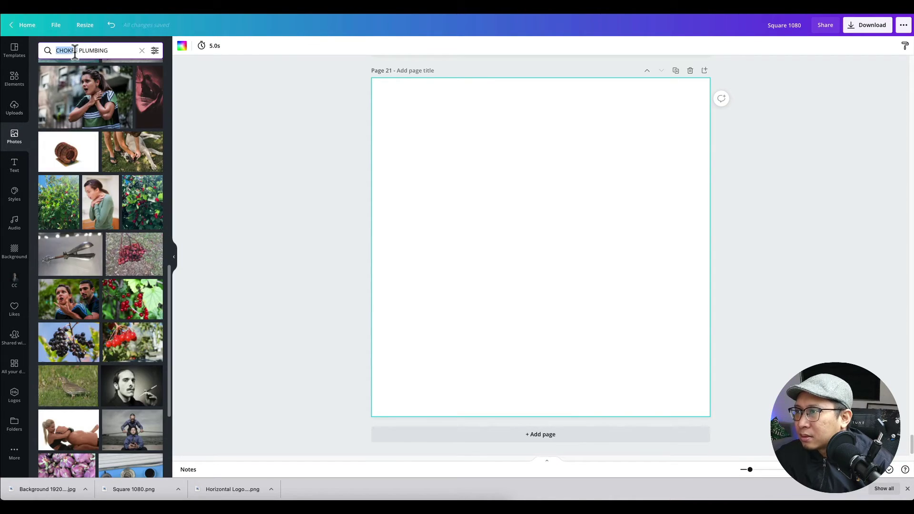
pyautogui.press('BackSpace')
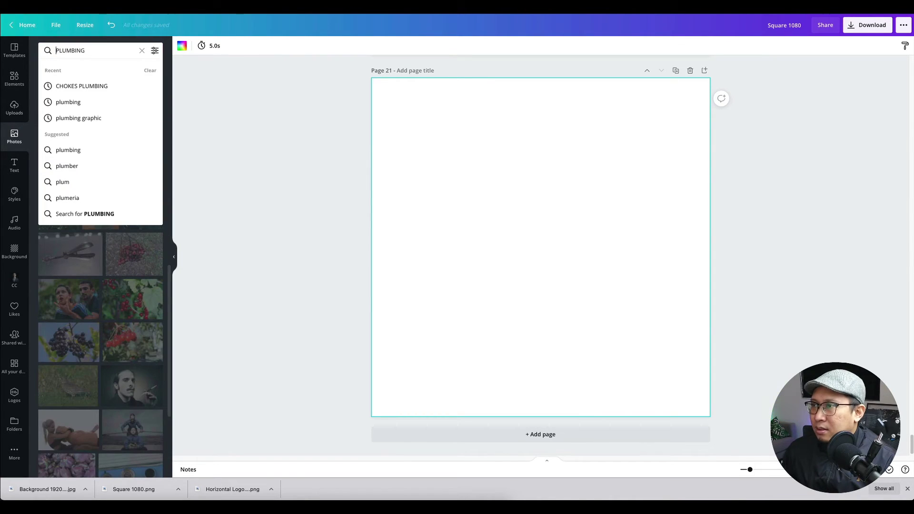
pyautogui.click(92, 49)
pyautogui.write('CHOKE')
pyautogui.press('Return')
pyautogui.scroll(-15, 91, 233)
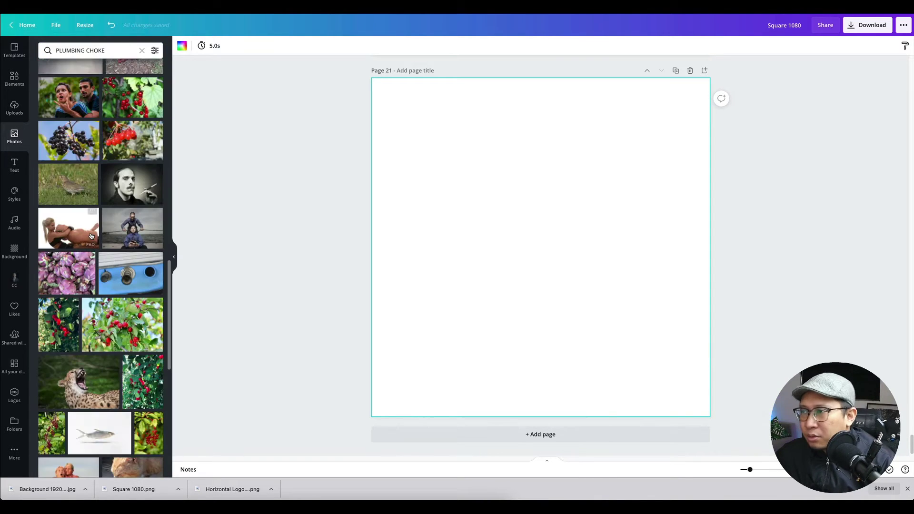
pyautogui.scroll(-6, 91, 236)
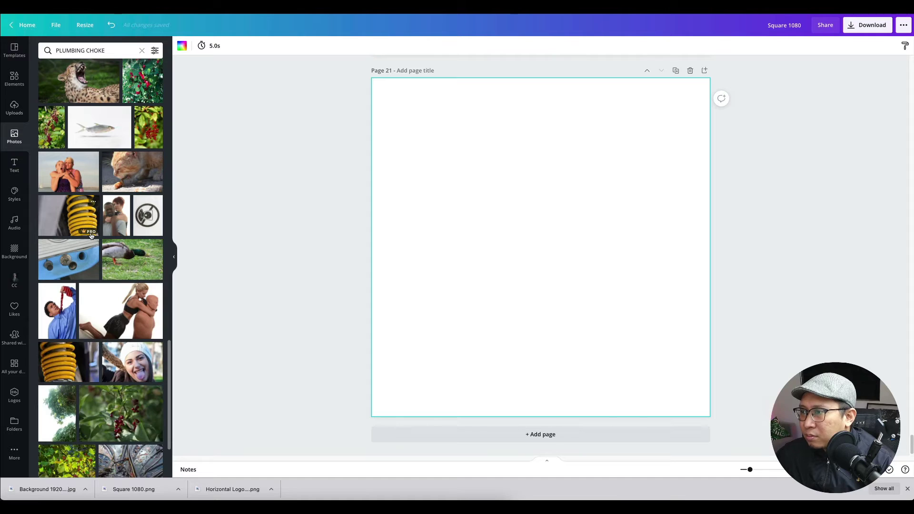
pyautogui.scroll(-3, 91, 233)
# Search the photos for "PLUMBING" and fill page 21 with the picture of a toilet, white pipe and blue plumbing tools.
pyautogui.doubleClick(70, 51)
pyautogui.press('BackSpace')
pyautogui.press('Return')
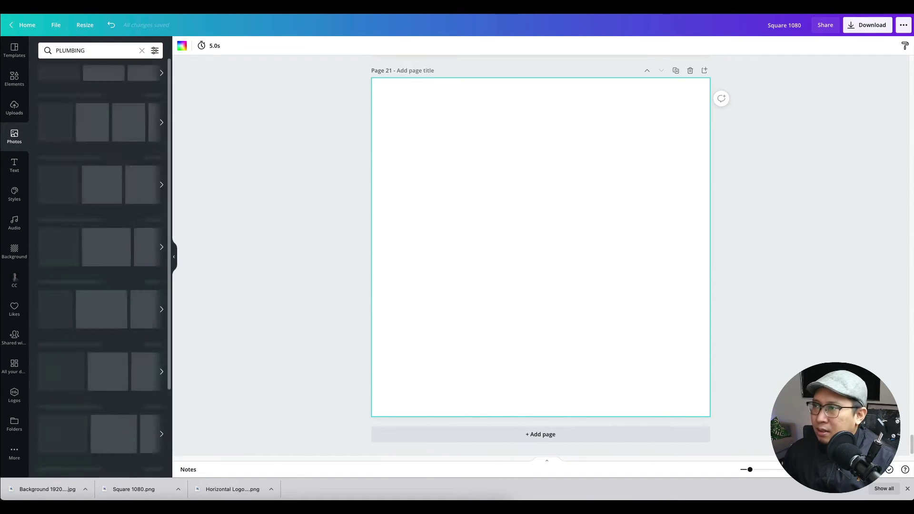
pyautogui.scroll(-1, 80, 249)
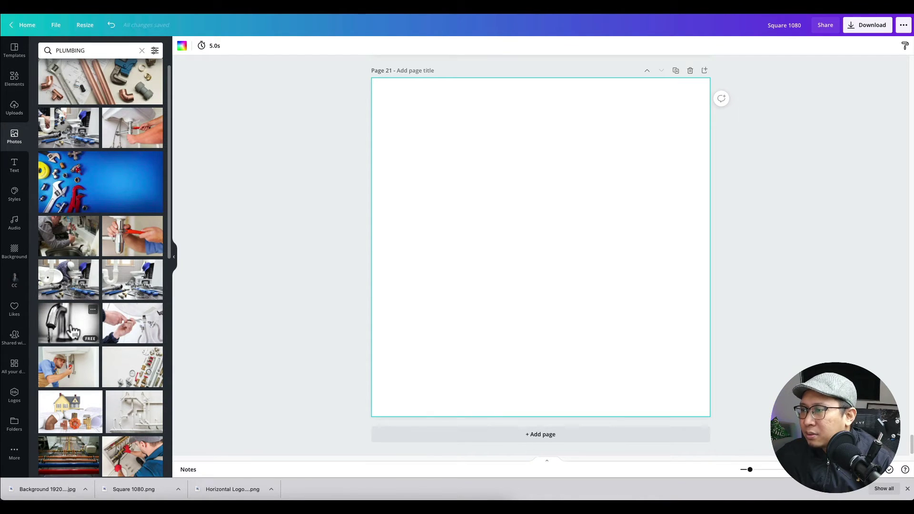
pyautogui.click(142, 291)
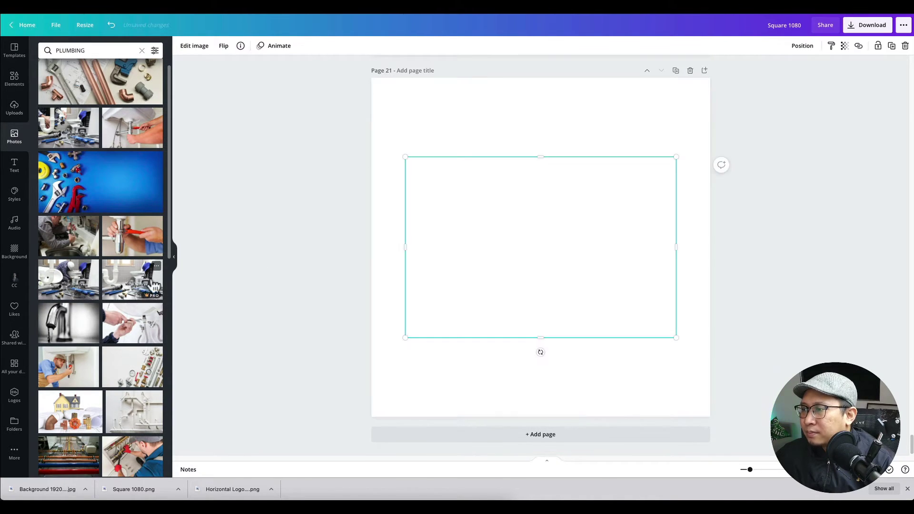
pyautogui.moveTo(541, 260); pyautogui.dragTo(460, 170)
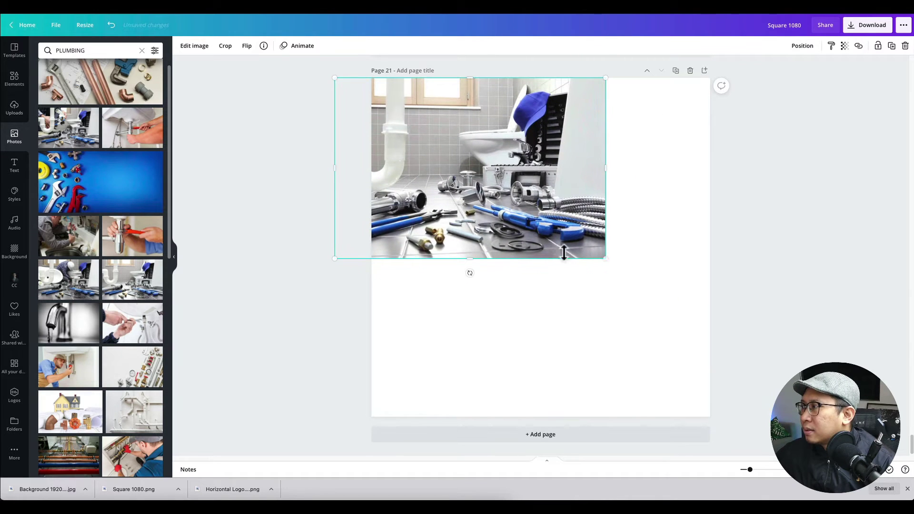
pyautogui.moveTo(603, 262); pyautogui.dragTo(842, 416)
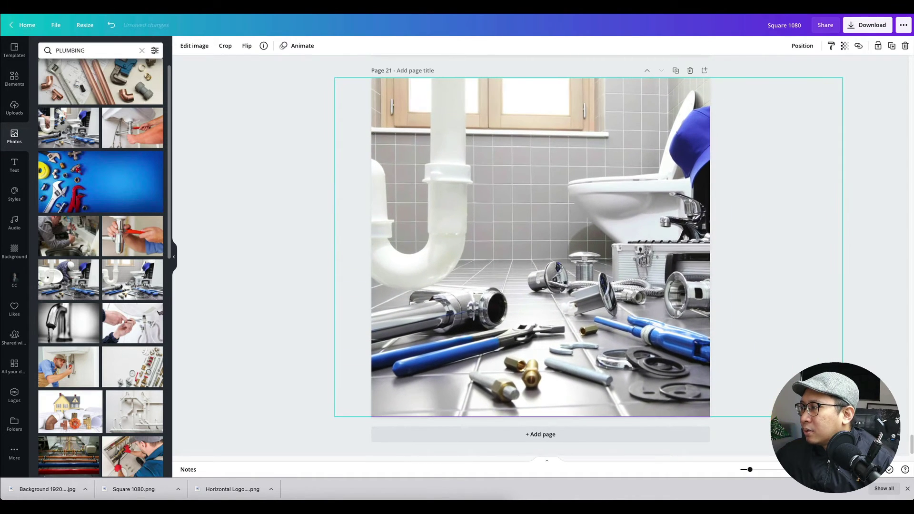
pyautogui.moveTo(621, 336); pyautogui.dragTo(553, 311)
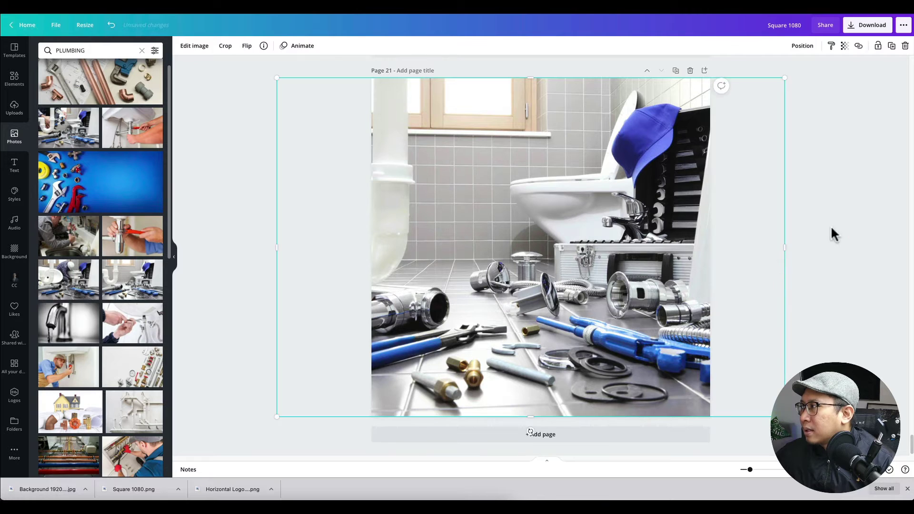
pyautogui.click(801, 224)
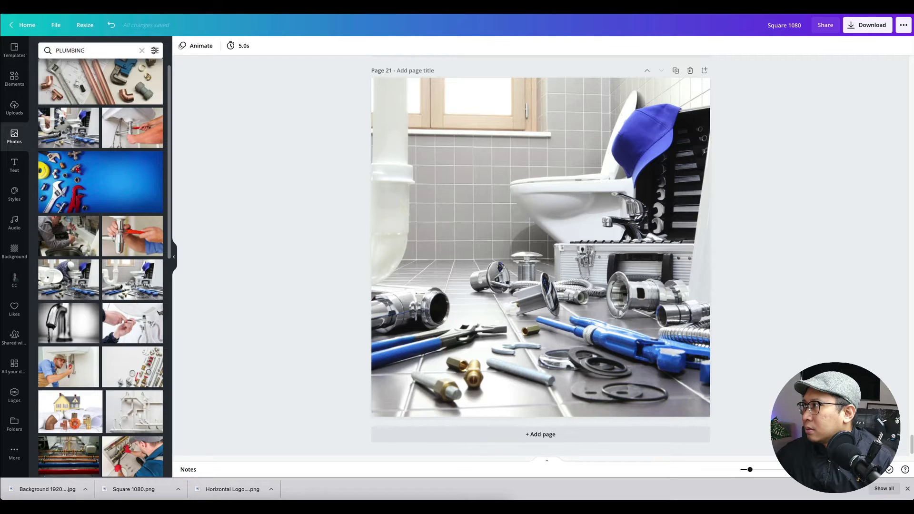
# Add page 22 and fill it with the black-and-white photo of a running faucet.
pyautogui.click(504, 434)
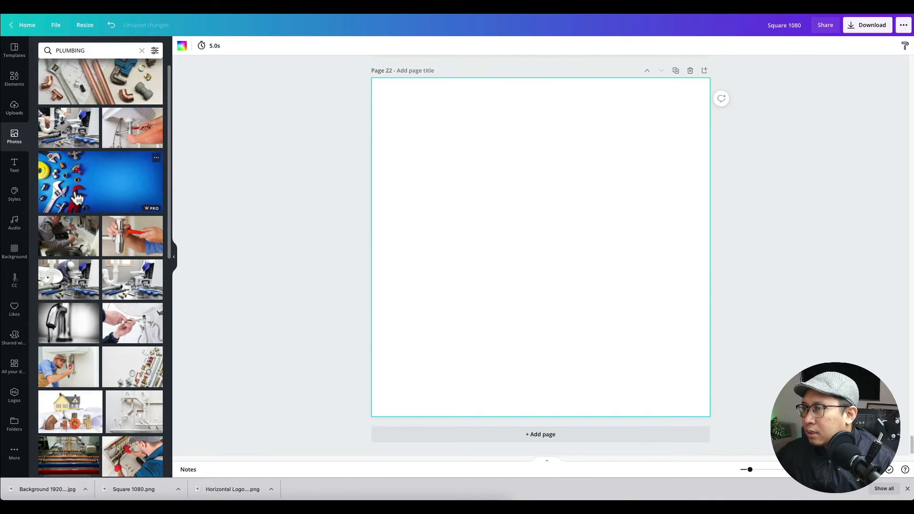
pyautogui.scroll(-1, 94, 324)
pyautogui.click(67, 311)
pyautogui.moveTo(528, 269); pyautogui.dragTo(495, 179)
pyautogui.moveTo(642, 257); pyautogui.dragTo(887, 429)
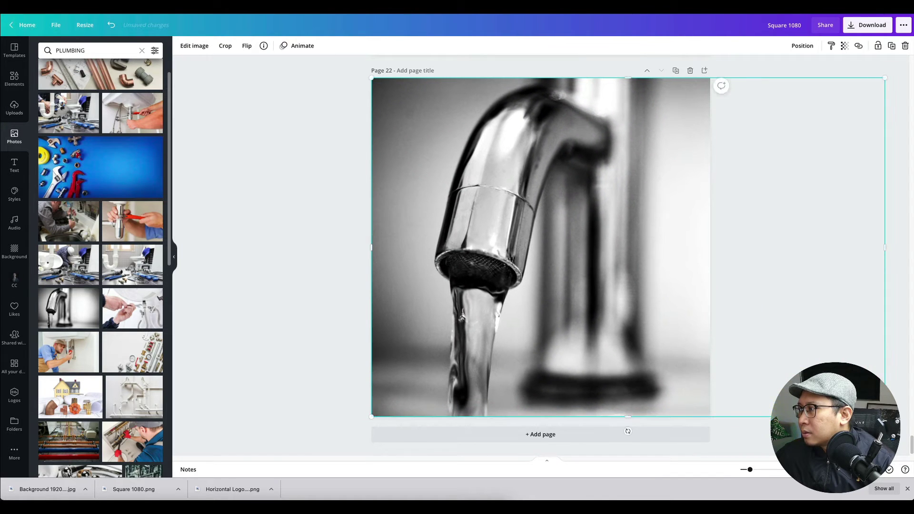
pyautogui.click(355, 294)
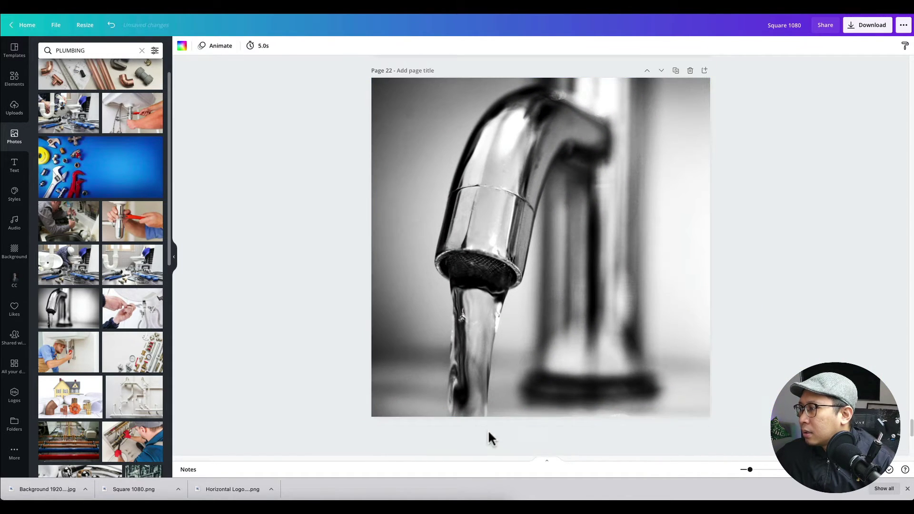
# Add page 23 and fill it with the photo of a hand working on copper pipes and valves.
pyautogui.click(490, 434)
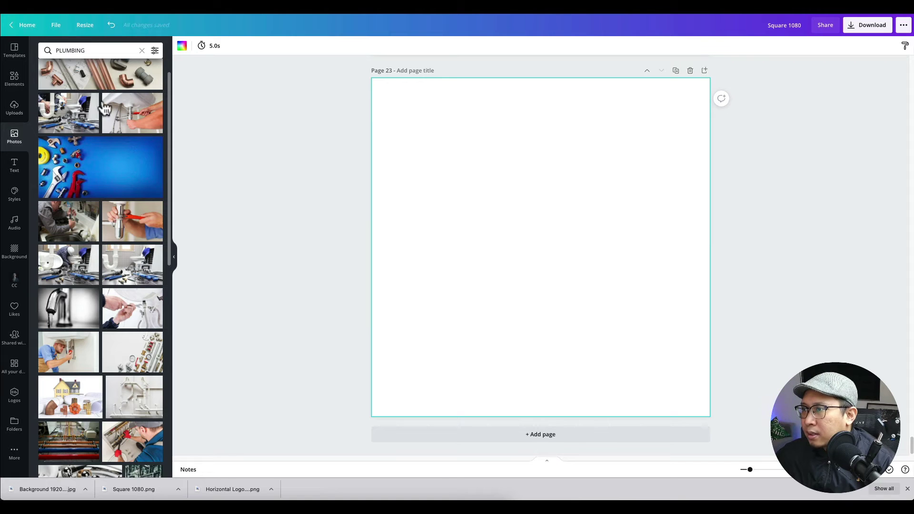
pyautogui.scroll(-3, 106, 241)
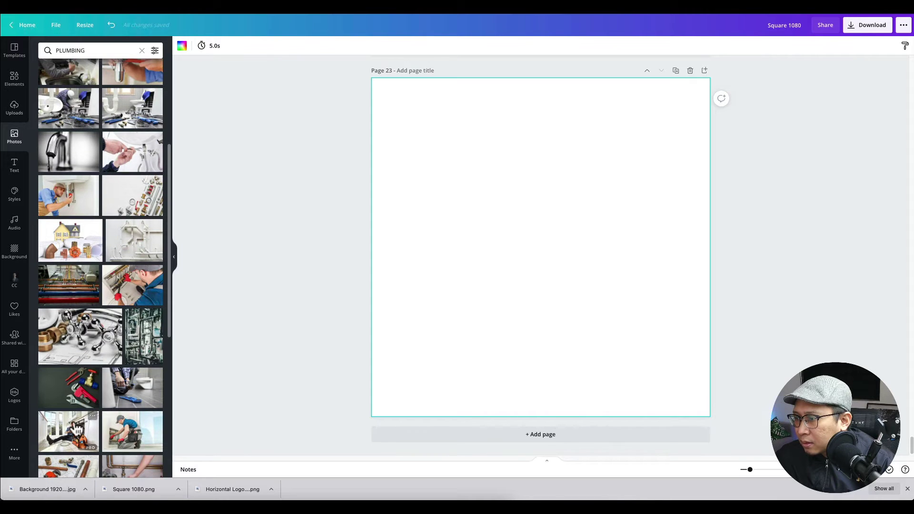
pyautogui.scroll(-2, 76, 441)
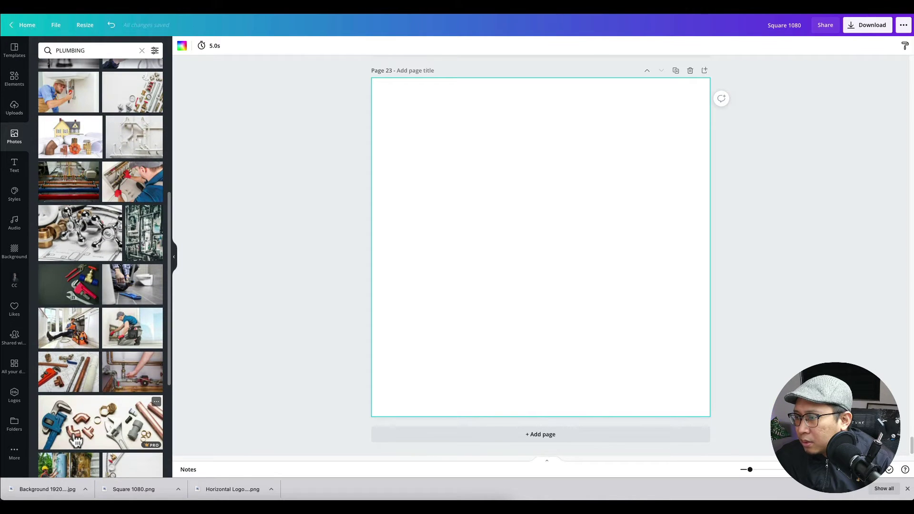
pyautogui.click(124, 370)
pyautogui.moveTo(519, 257); pyautogui.dragTo(490, 175)
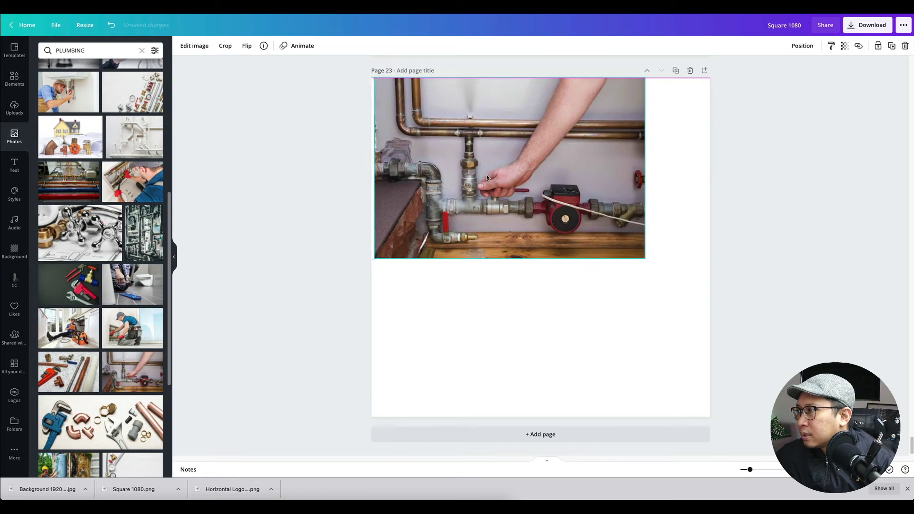
pyautogui.moveTo(655, 270); pyautogui.dragTo(886, 419)
pyautogui.moveTo(601, 293); pyautogui.dragTo(598, 291)
pyautogui.click(895, 137)
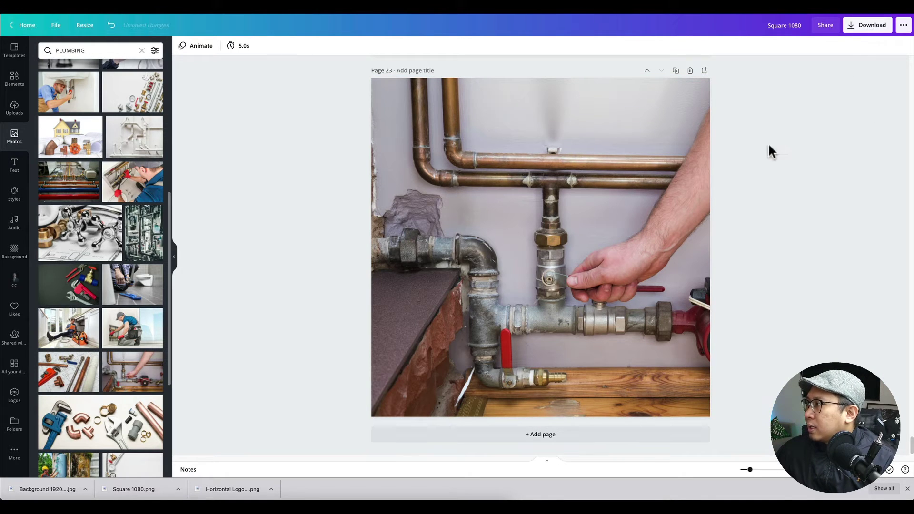
# Set the design download to JPG and select only pages 21, 22 and 23.
pyautogui.click(880, 33)
pyautogui.click(828, 81)
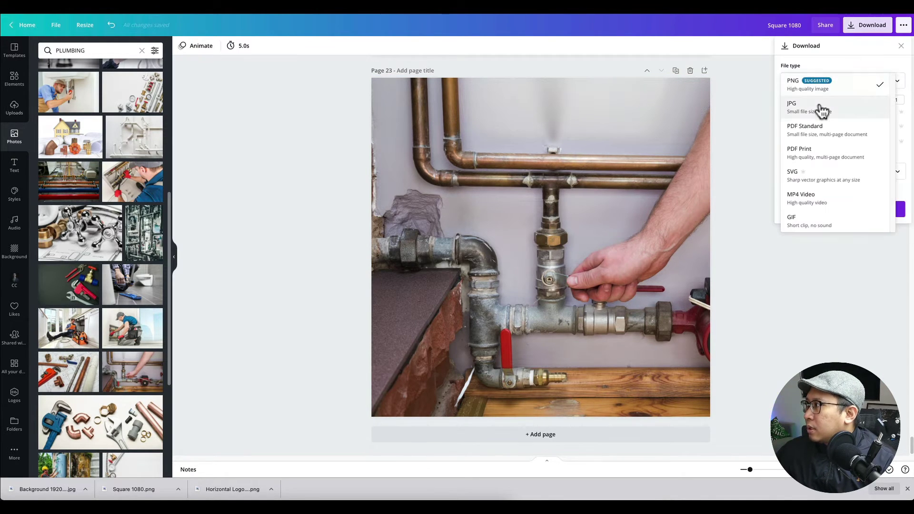
pyautogui.click(820, 108)
pyautogui.click(813, 168)
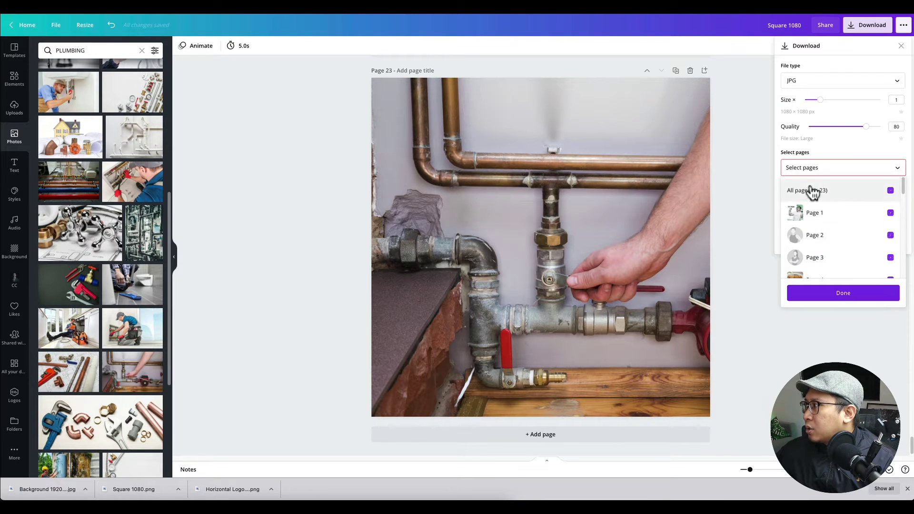
pyautogui.click(810, 189)
pyautogui.scroll(-10, 813, 214)
pyautogui.click(815, 264)
pyautogui.click(816, 242)
pyautogui.click(816, 219)
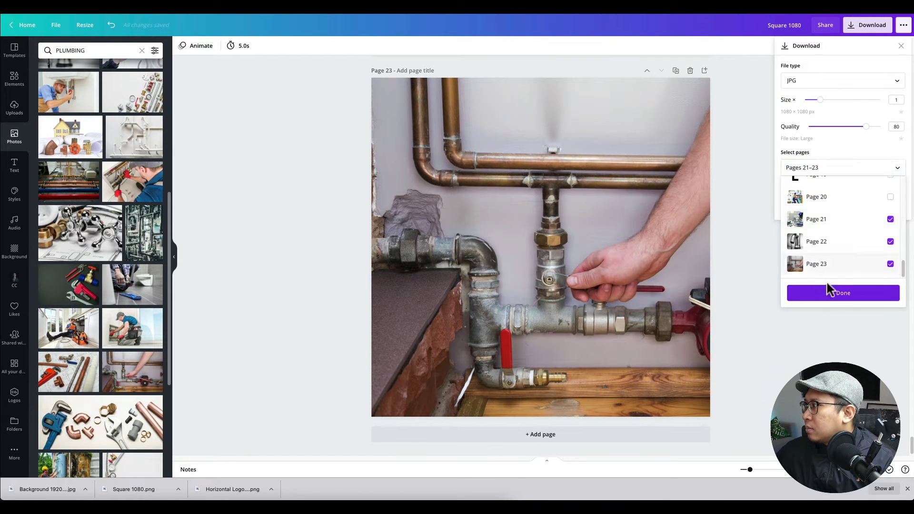
pyautogui.click(835, 297)
# Download the selected pages and extract the resulting Square 1080 (1).zip archive.
pyautogui.click(817, 210)
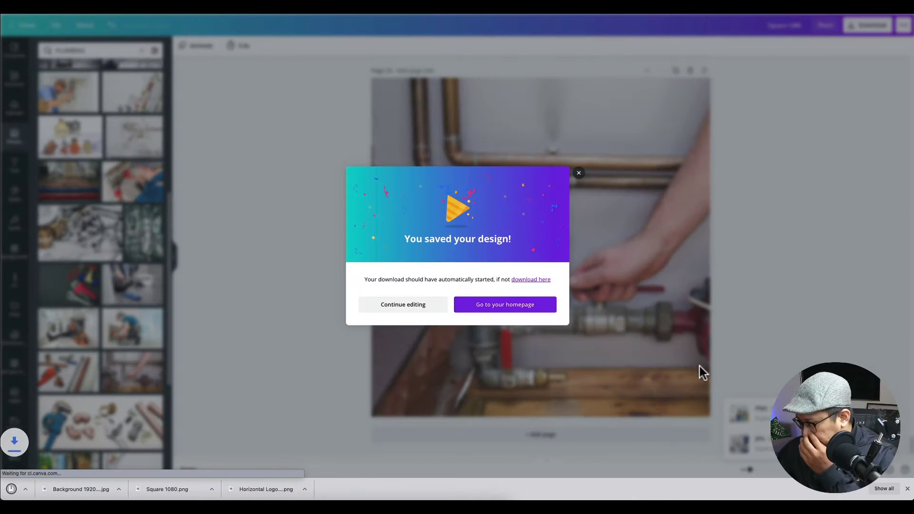
pyautogui.click(45, 491)
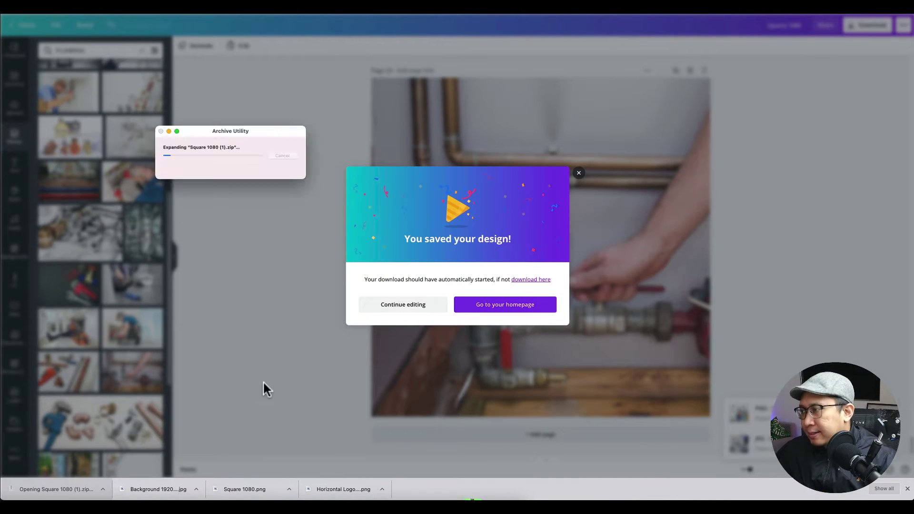
pyautogui.click(281, 106)
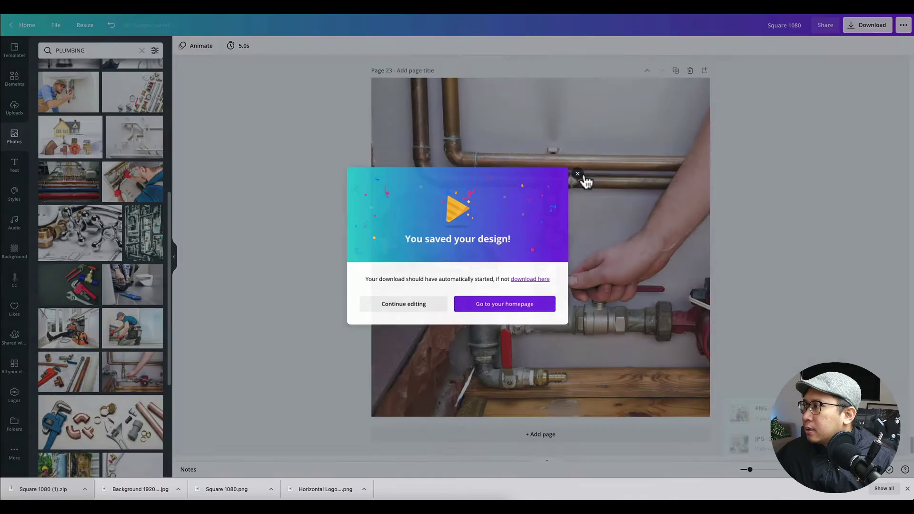
# Switch to the Mulacan builder and upload 21.jpg, 22.jpg and 23.jpg from the Square 1080 (1) folder through the Clogs & Chokes column's background image.
pyautogui.click(580, 173)
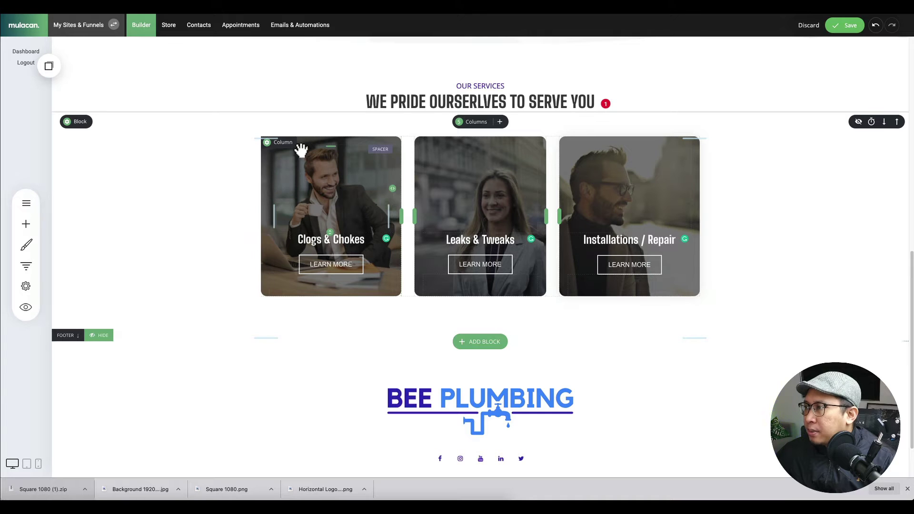
pyautogui.click(300, 172)
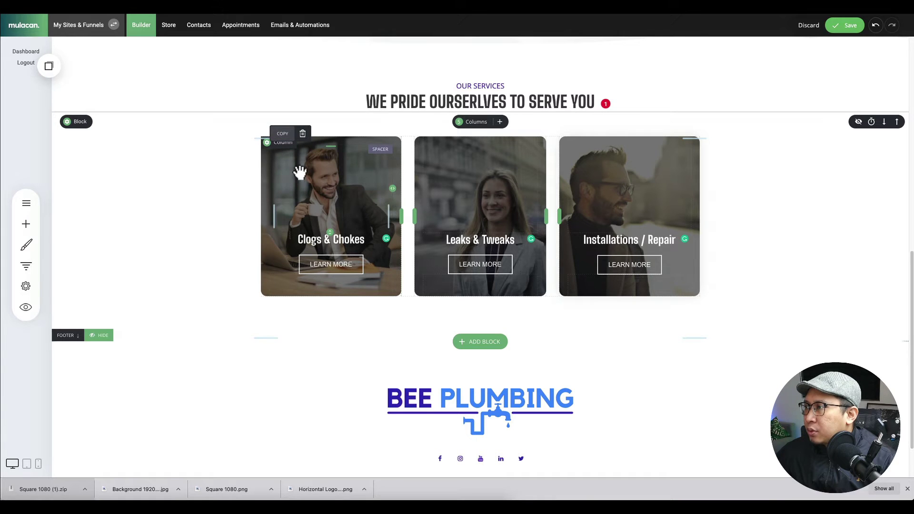
pyautogui.click(276, 147)
pyautogui.click(373, 83)
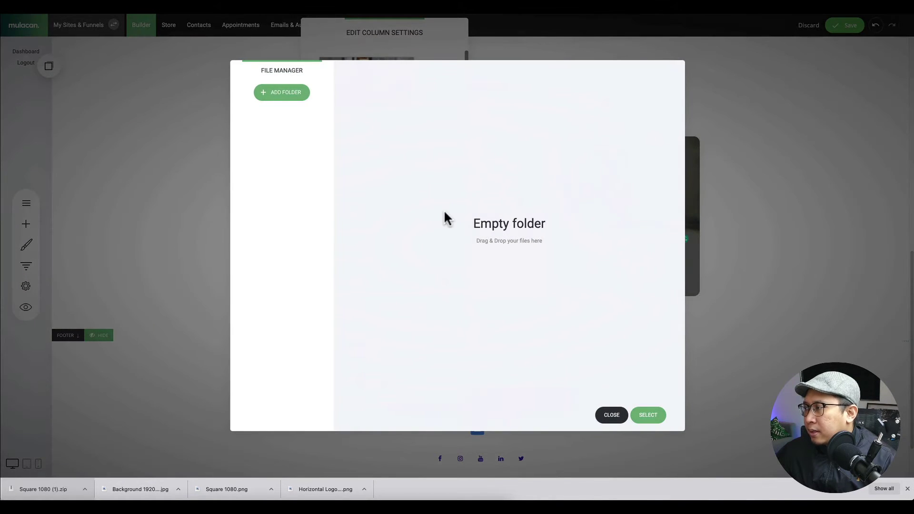
pyautogui.click(415, 117)
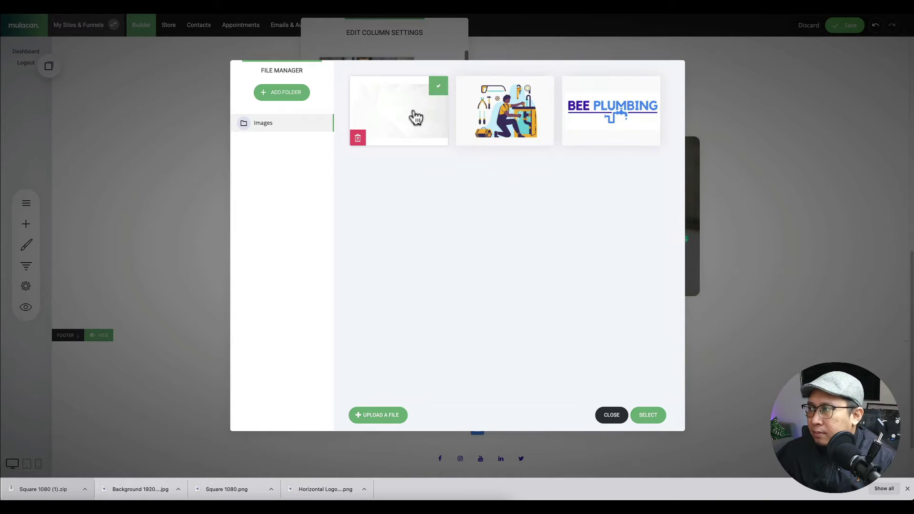
pyautogui.click(379, 412)
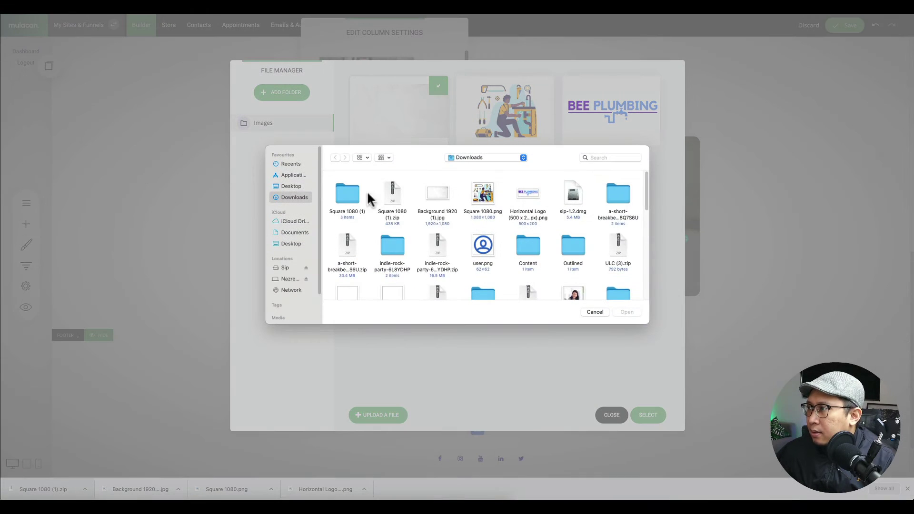
pyautogui.doubleClick(341, 192)
pyautogui.press('super+a')
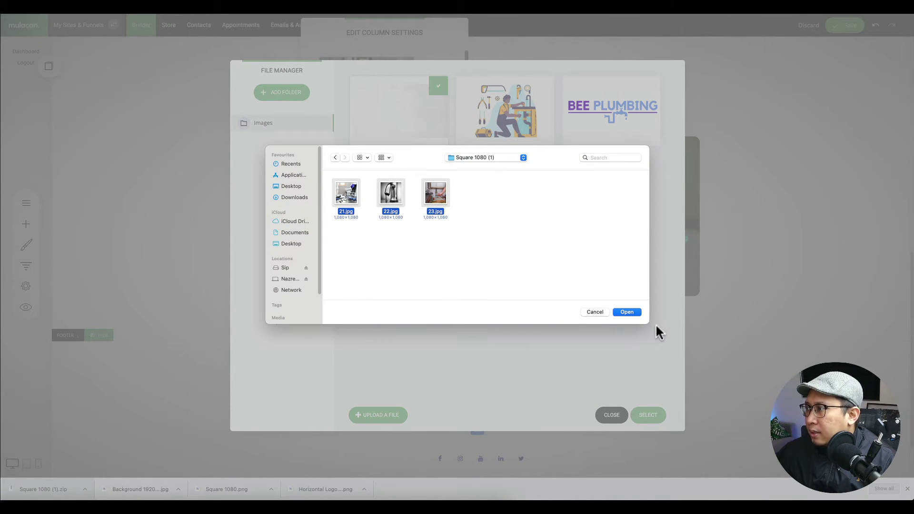
pyautogui.click(632, 312)
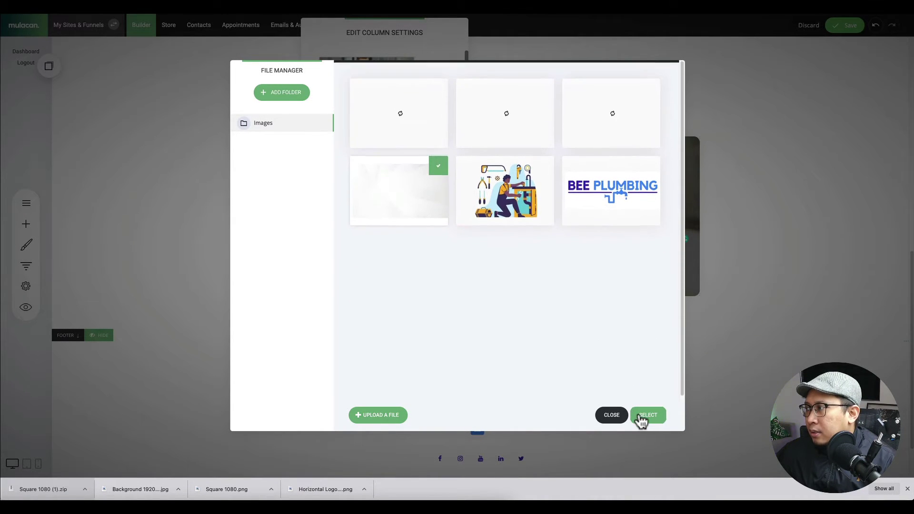
# Set the photo of tools on a bathroom floor as the Clogs & Chokes column's background image.
pyautogui.click(610, 123)
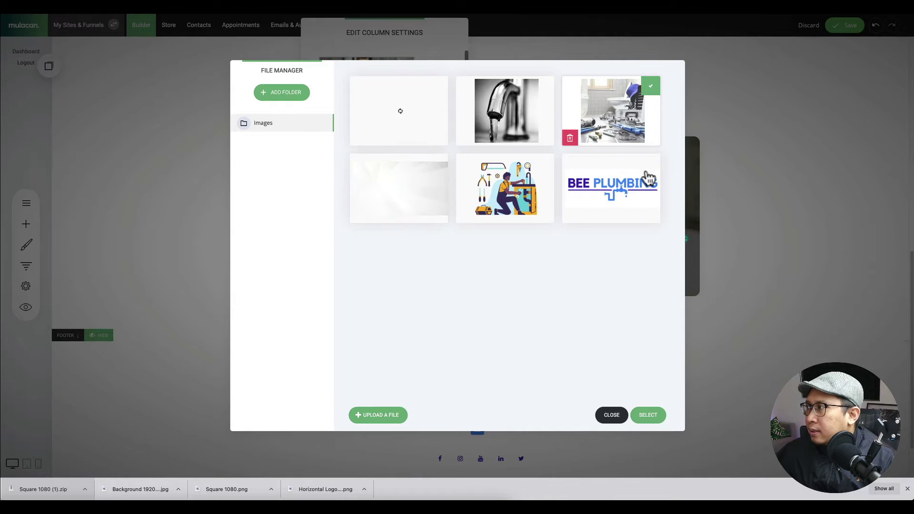
pyautogui.click(661, 410)
pyautogui.click(544, 313)
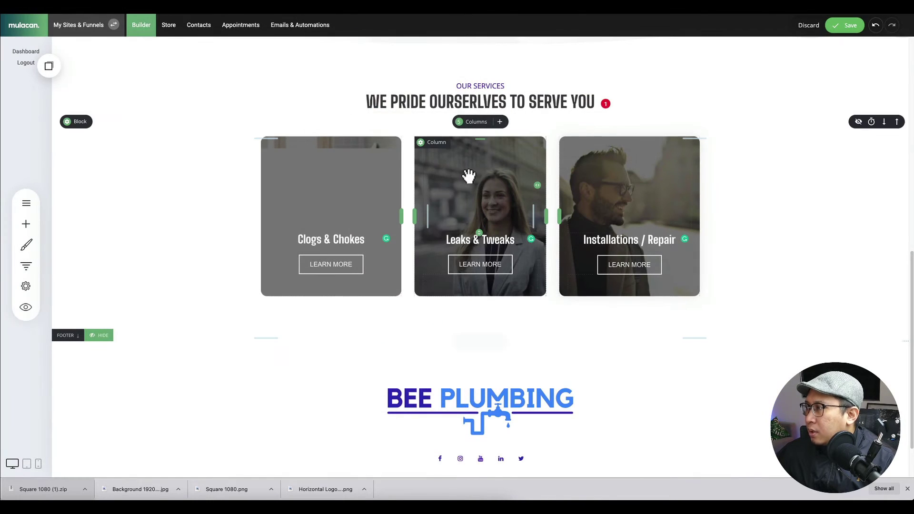
# Set the black-and-white faucet photo as the Leaks & Tweaks column's background image.
pyautogui.click(432, 146)
pyautogui.click(523, 97)
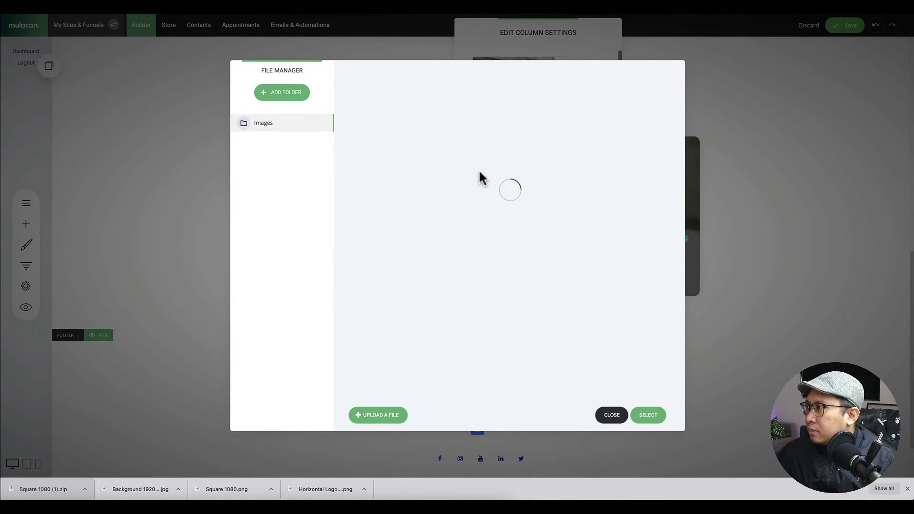
pyautogui.click(495, 126)
pyautogui.click(648, 414)
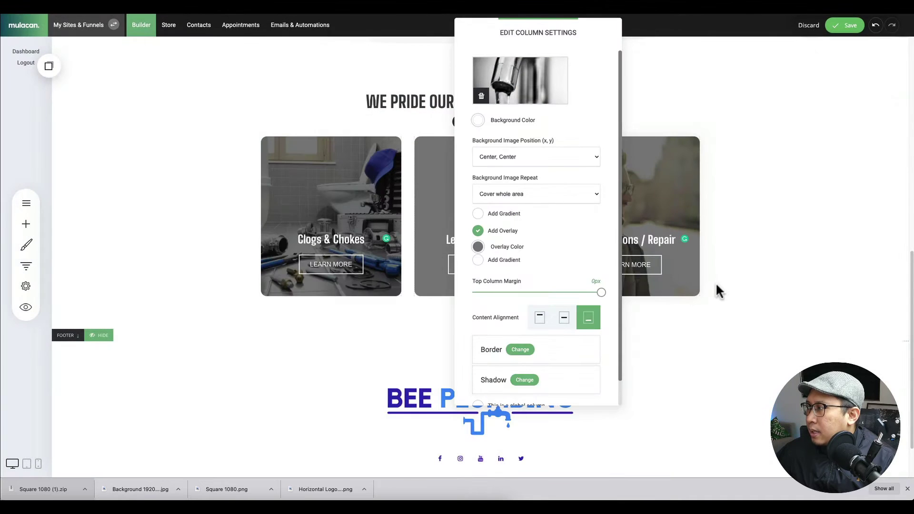
pyautogui.click(715, 292)
# Set the copper pipes photo as the Installations / Repair column's background image and save the page.
pyautogui.click(586, 144)
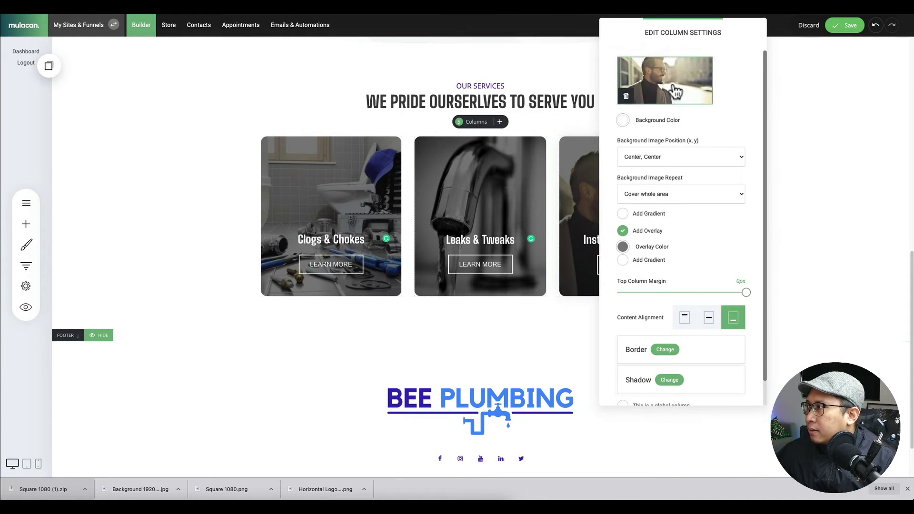
pyautogui.click(664, 80)
pyautogui.click(399, 111)
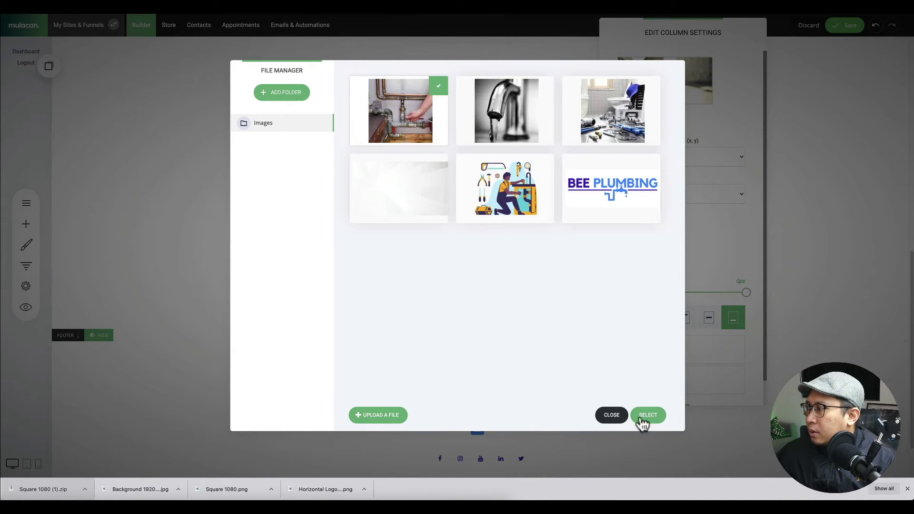
pyautogui.click(648, 414)
pyautogui.click(835, 257)
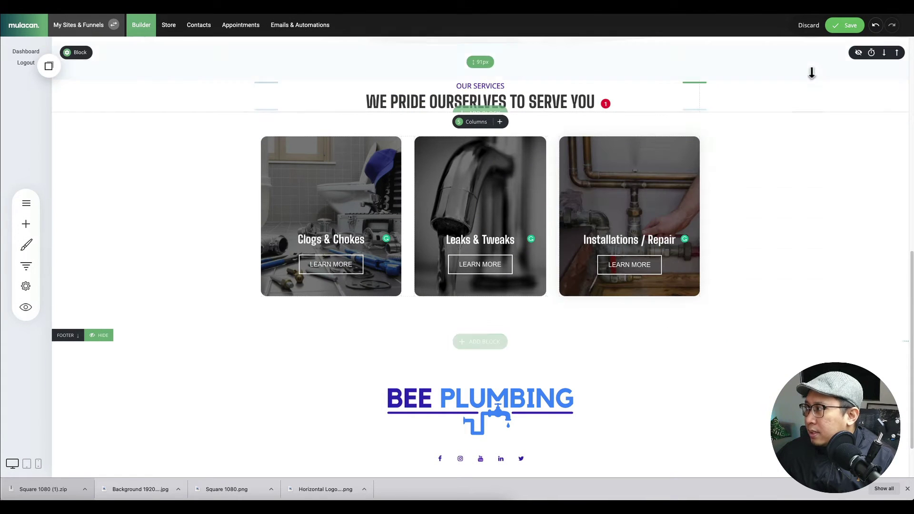
pyautogui.click(830, 28)
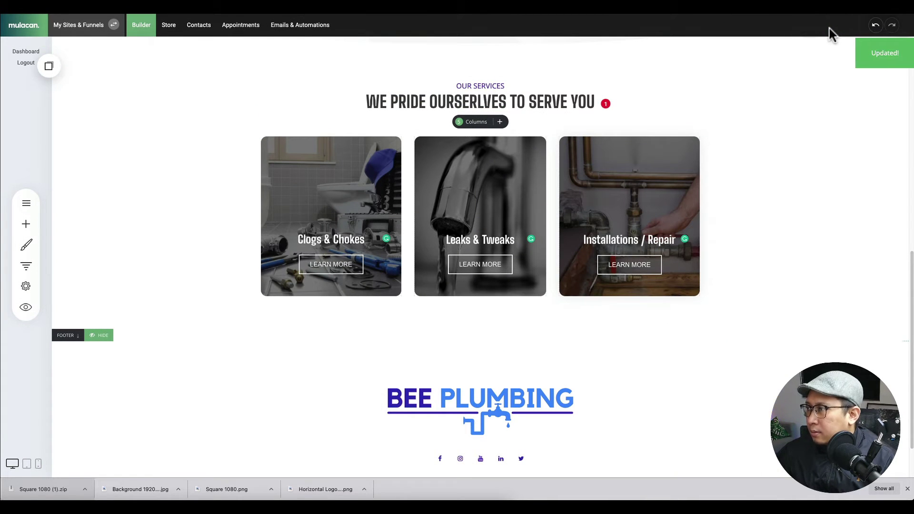
# Add the two-column Texts block with the large SUPER DESIGNS heading between the service cards and the footer.
pyautogui.scroll(-1, 388, 279)
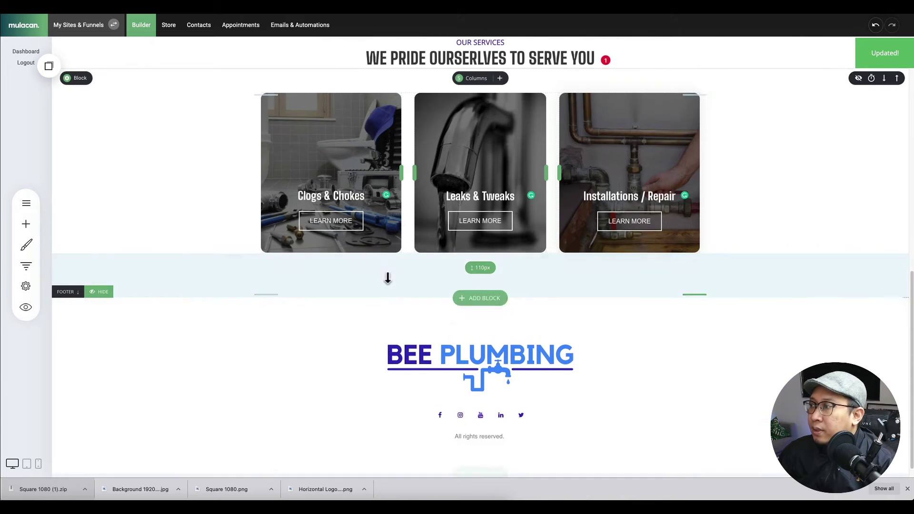
pyautogui.scroll(4, 388, 277)
pyautogui.scroll(5, 467, 230)
pyautogui.scroll(-6, 463, 259)
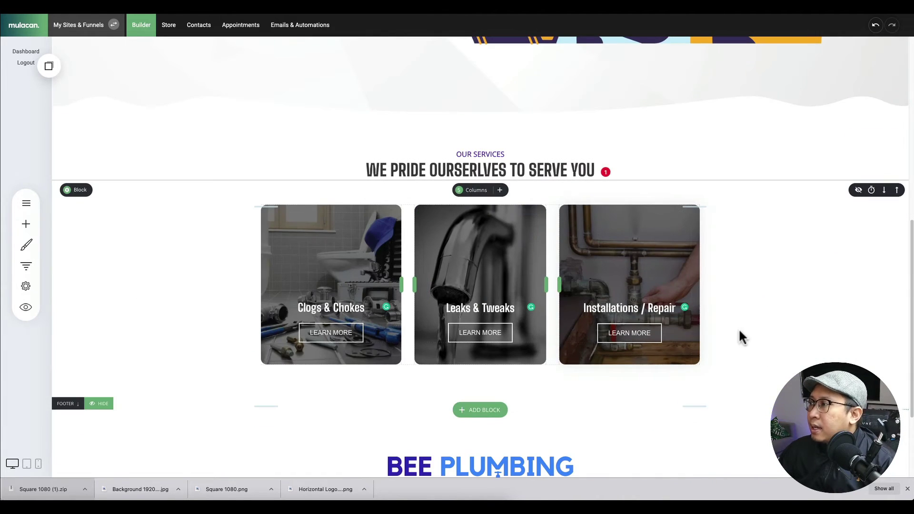
pyautogui.scroll(-2, 556, 307)
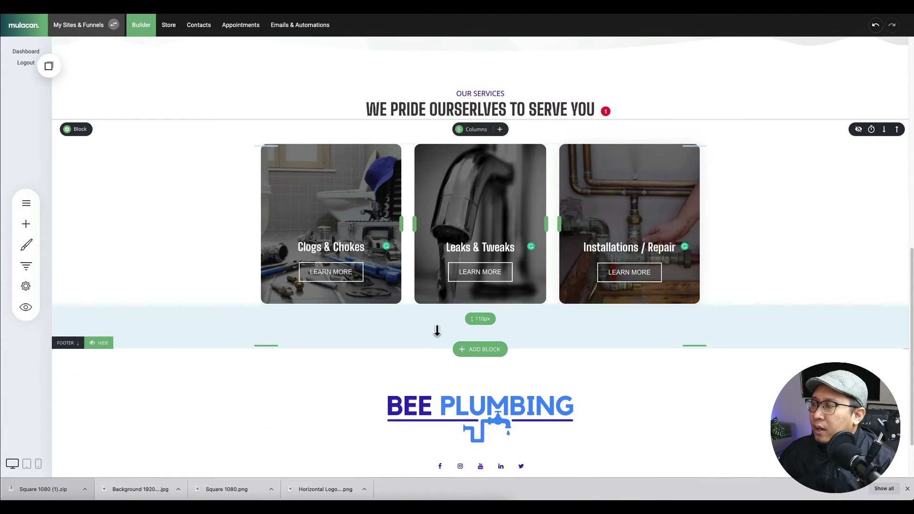
pyautogui.click(479, 349)
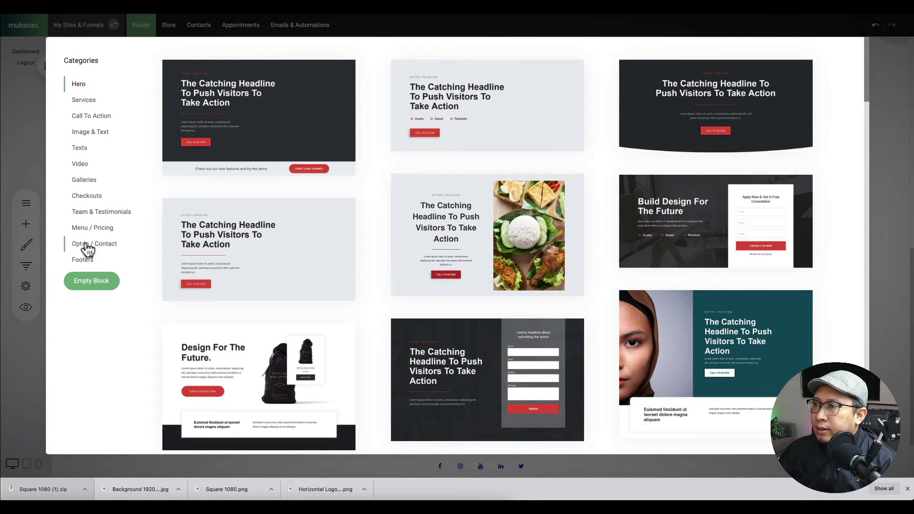
pyautogui.click(87, 132)
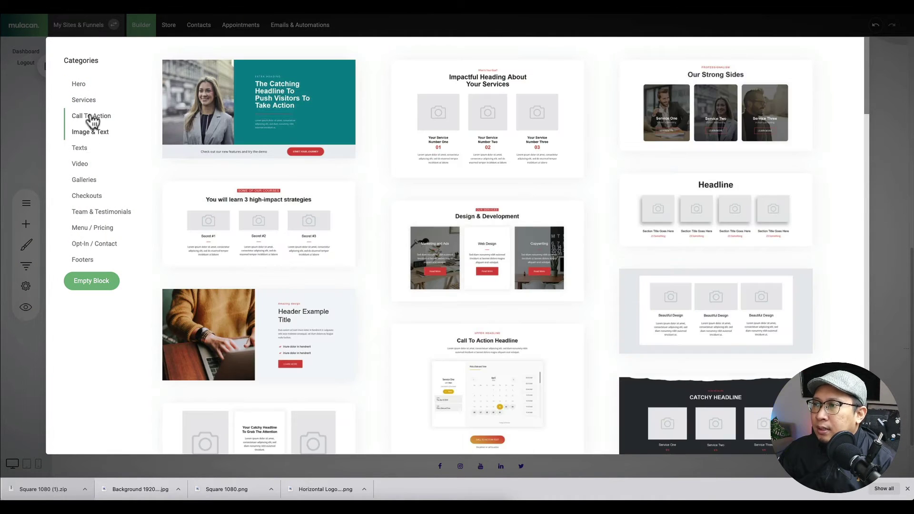
pyautogui.click(87, 148)
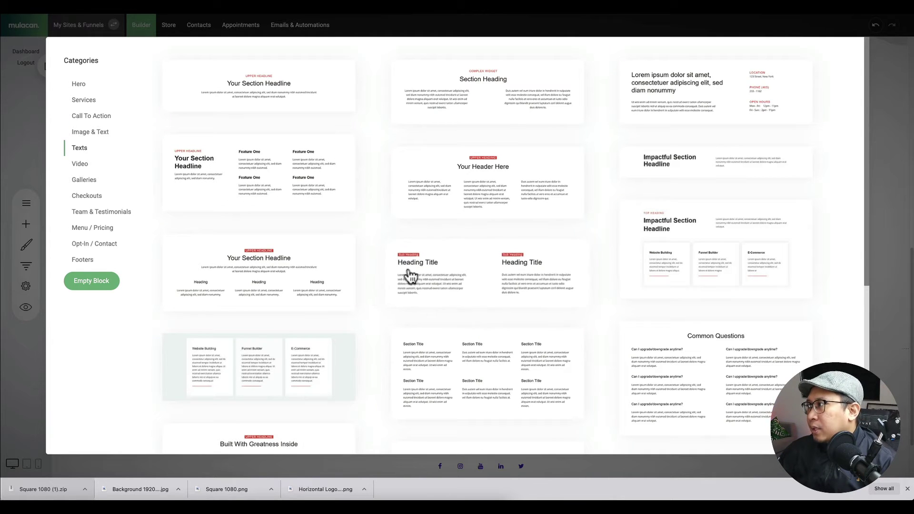
pyautogui.scroll(-2, 382, 308)
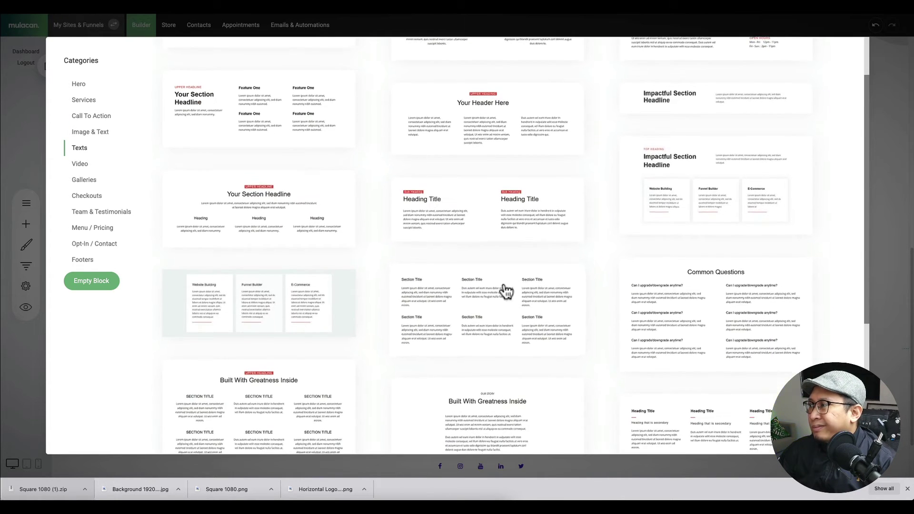
pyautogui.scroll(-4, 505, 290)
pyautogui.scroll(5, 495, 310)
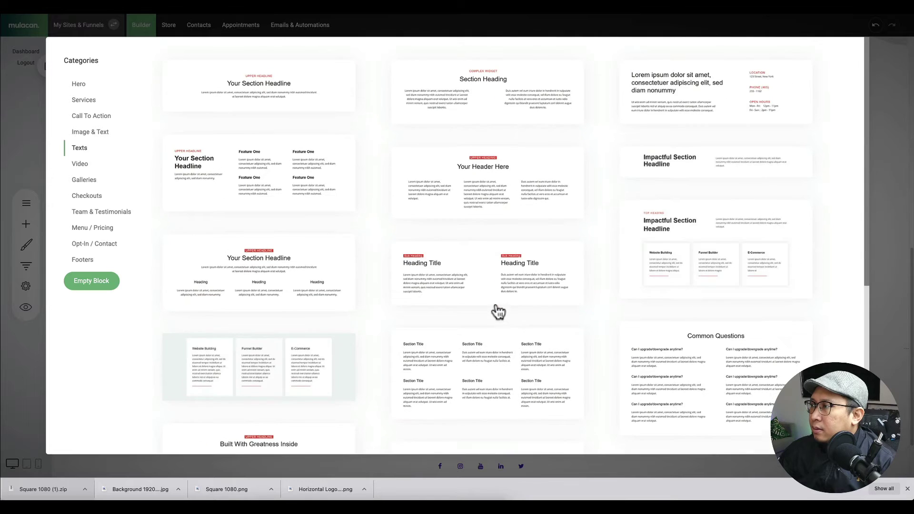
pyautogui.scroll(-5, 578, 328)
pyautogui.click(277, 310)
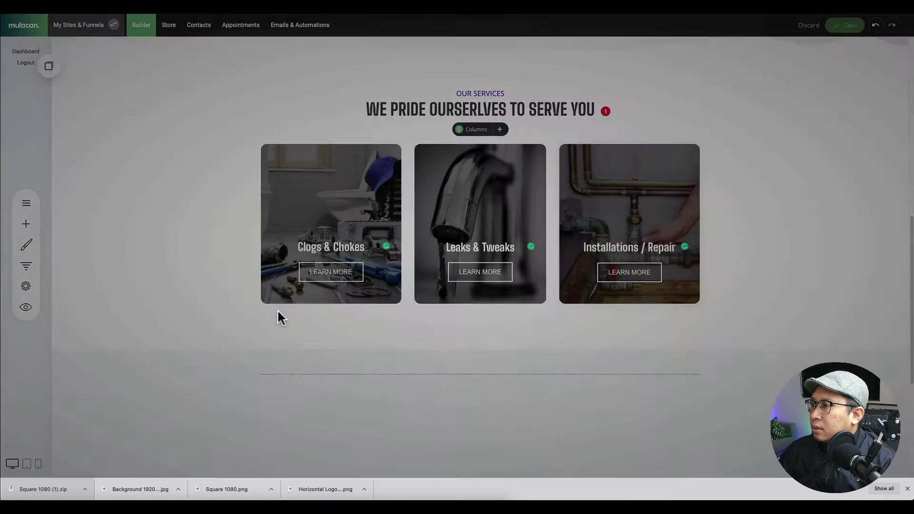
# Replace the new block's SUPER DESIGNS heading with "AT YOUR SERVICE".
pyautogui.scroll(-3, 267, 358)
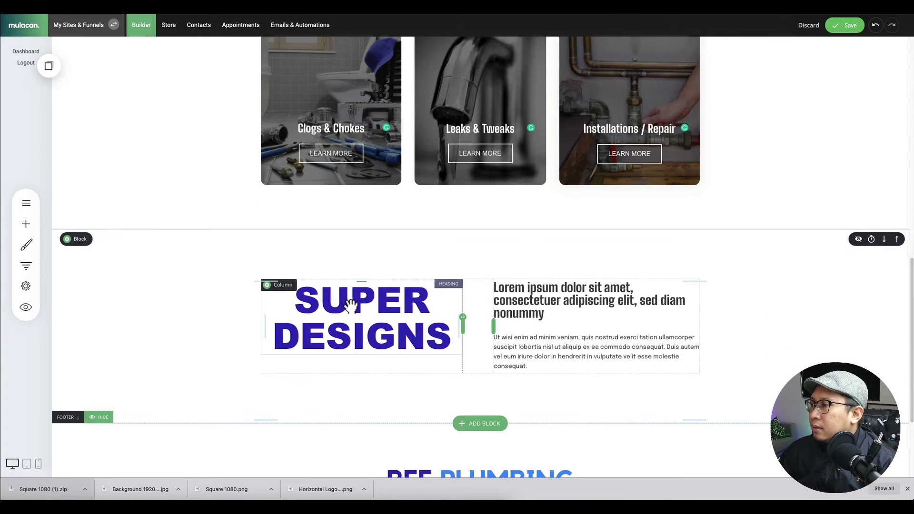
pyautogui.tripleClick(350, 305)
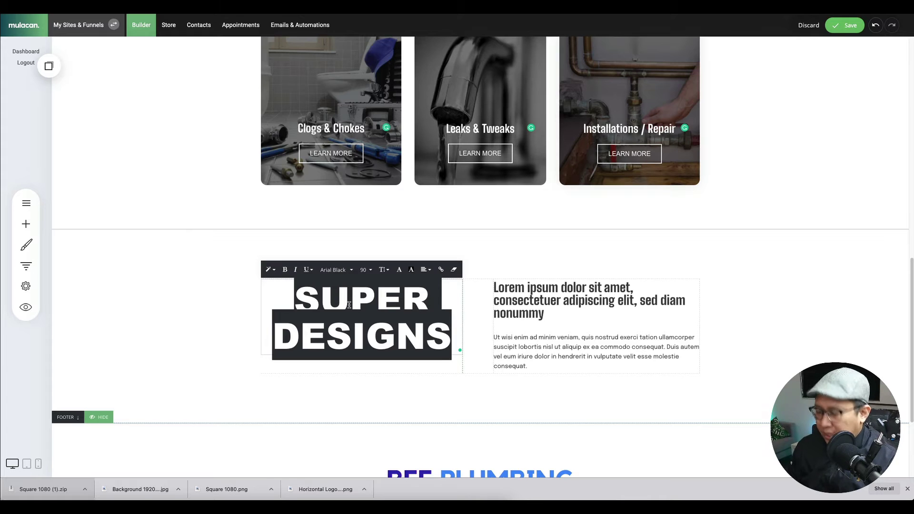
pyautogui.write('AT YOUR SERVICE')
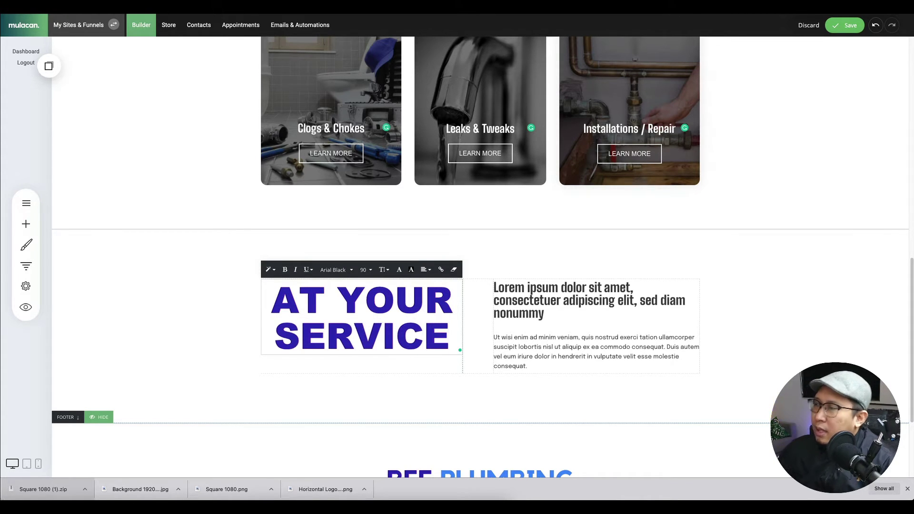
pyautogui.click(598, 281)
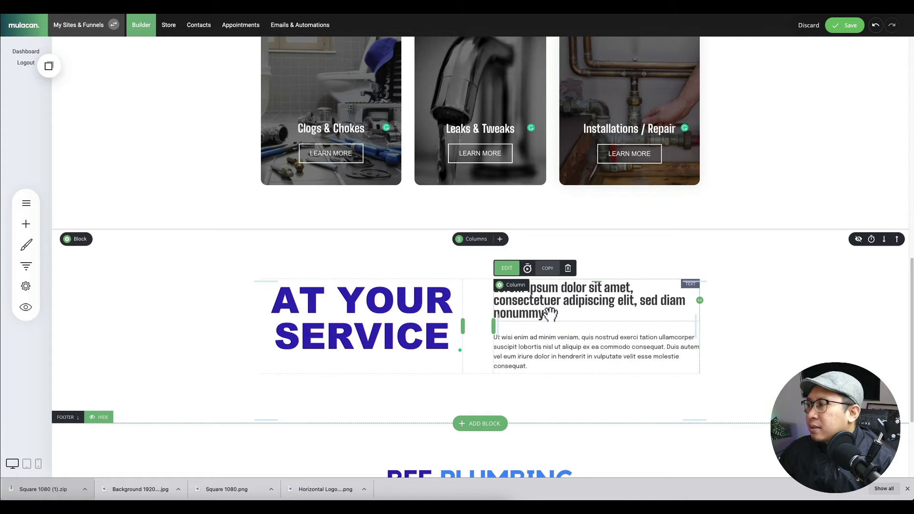
# Give the AT YOUR SERVICE block the global indigo background color 3700B8 and add a gradient to it.
pyautogui.scroll(8, 384, 336)
pyautogui.scroll(-4, 384, 336)
pyautogui.scroll(-4, 383, 335)
pyautogui.scroll(10, 645, 302)
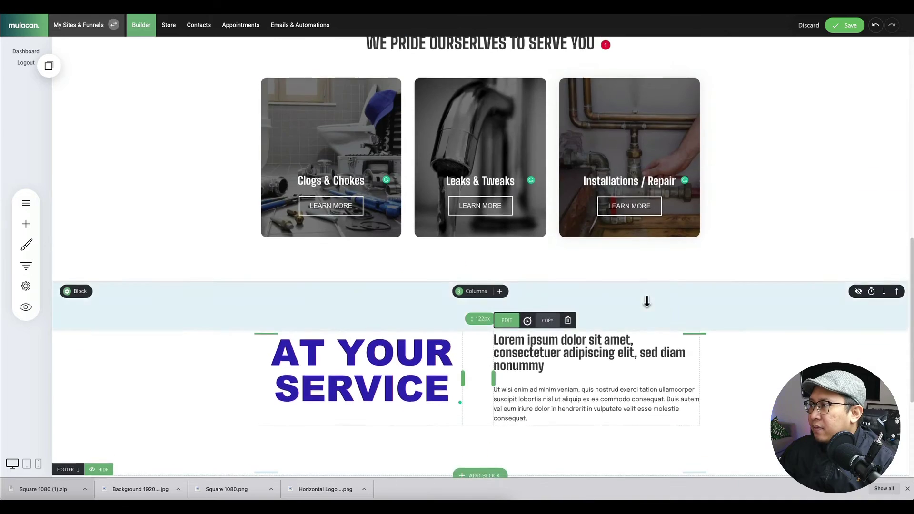
pyautogui.scroll(-10, 646, 300)
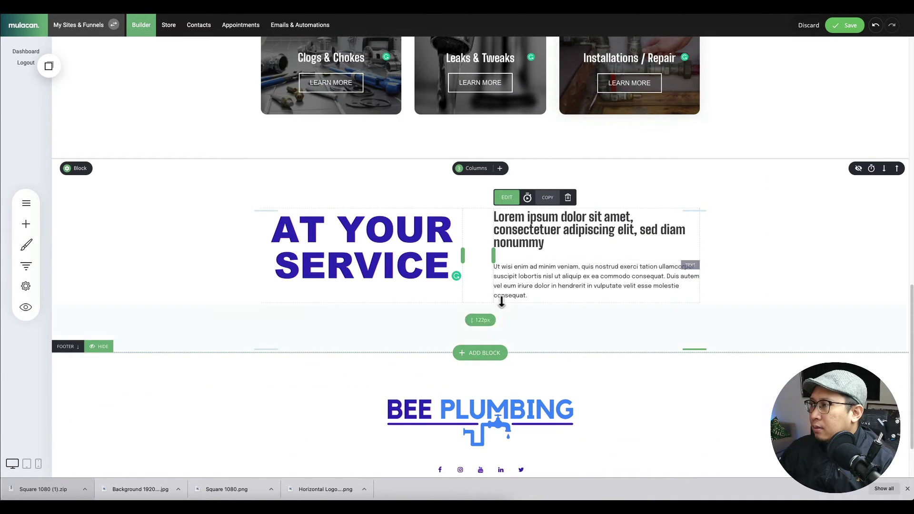
pyautogui.click(76, 169)
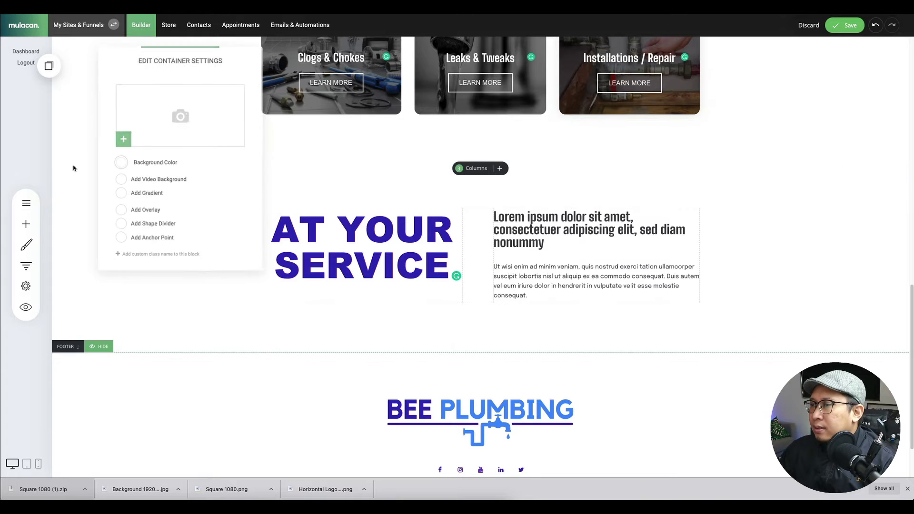
pyautogui.click(119, 164)
pyautogui.click(141, 289)
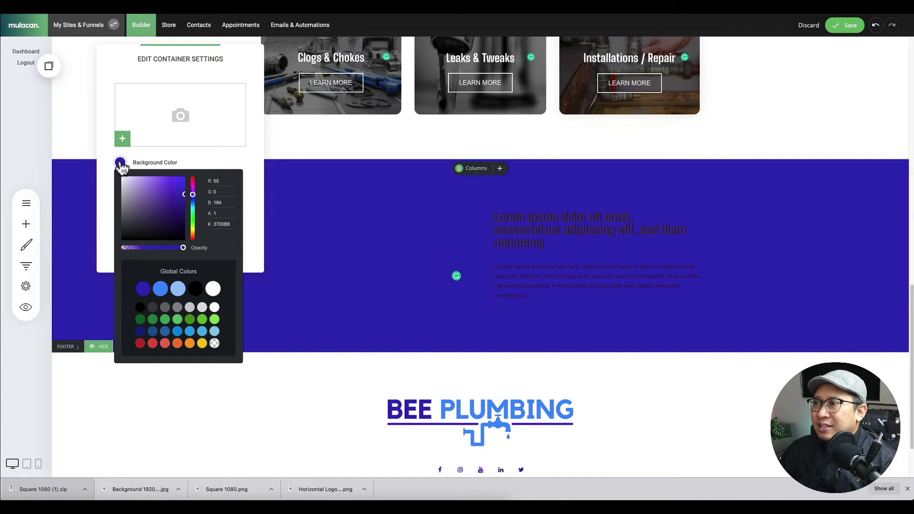
pyautogui.click(169, 159)
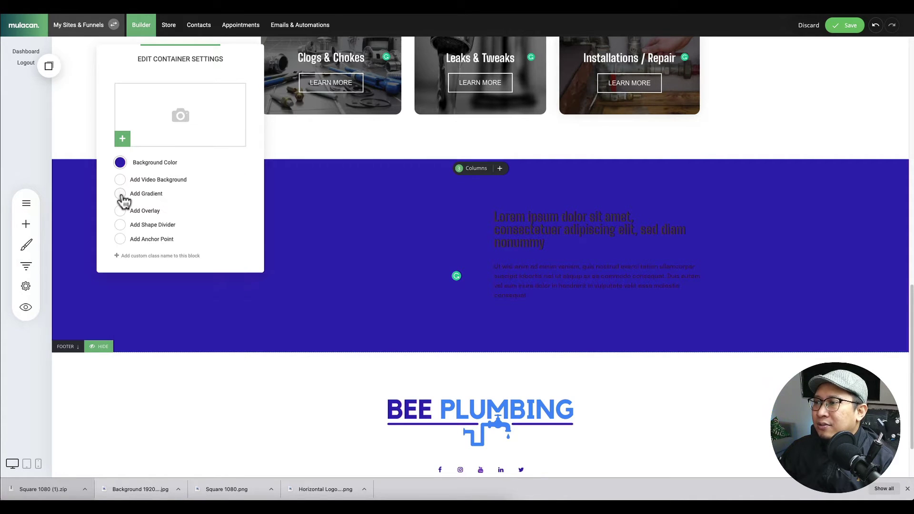
pyautogui.click(120, 195)
pyautogui.click(365, 232)
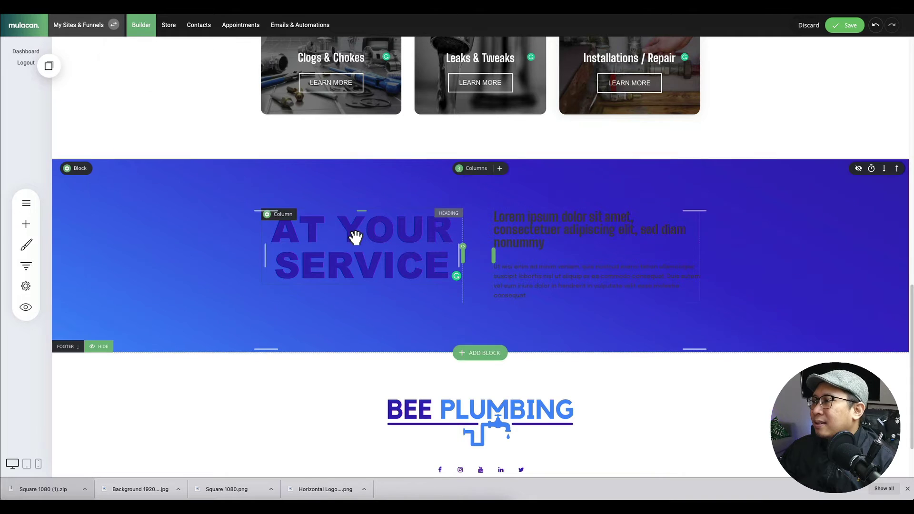
# Change the AT YOUR SERVICE heading's text color to white FFFFFF.
pyautogui.tripleClick(352, 236)
pyautogui.moveTo(354, 236); pyautogui.dragTo(443, 271)
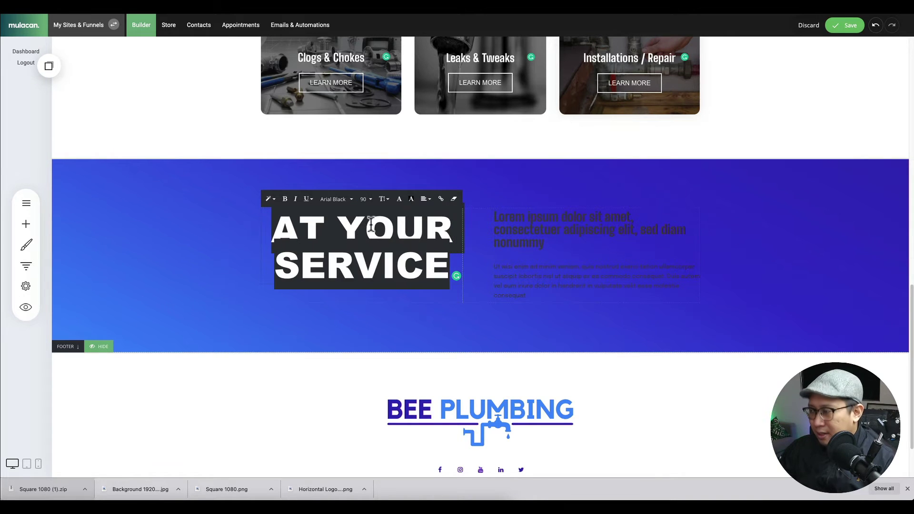
pyautogui.click(399, 199)
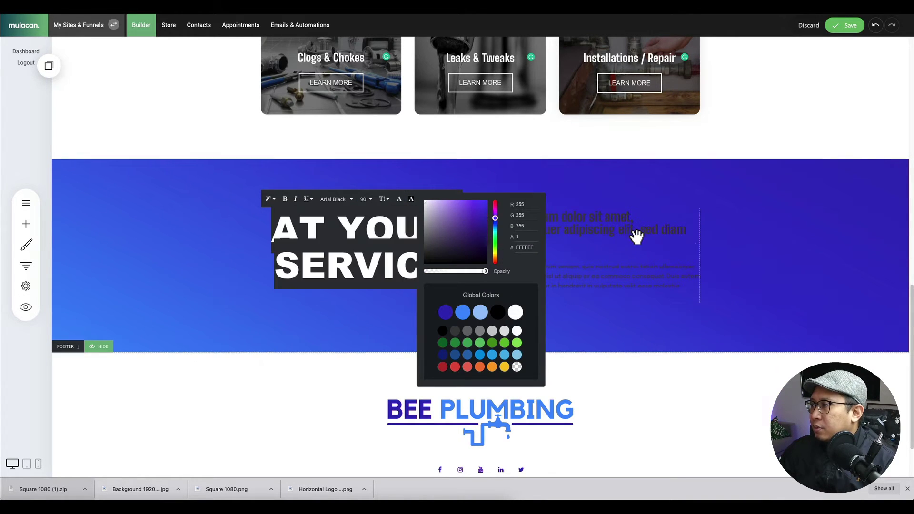
# Color the Lorem ipsum subheading beside AT YOUR SERVICE with the global light blue 9BC4FD.
pyautogui.click(578, 220)
pyautogui.tripleClick(568, 212)
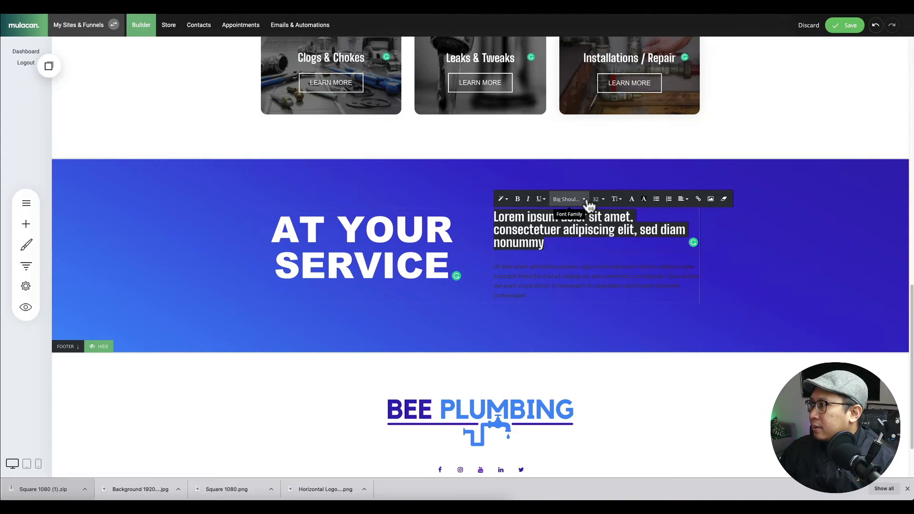
pyautogui.click(632, 199)
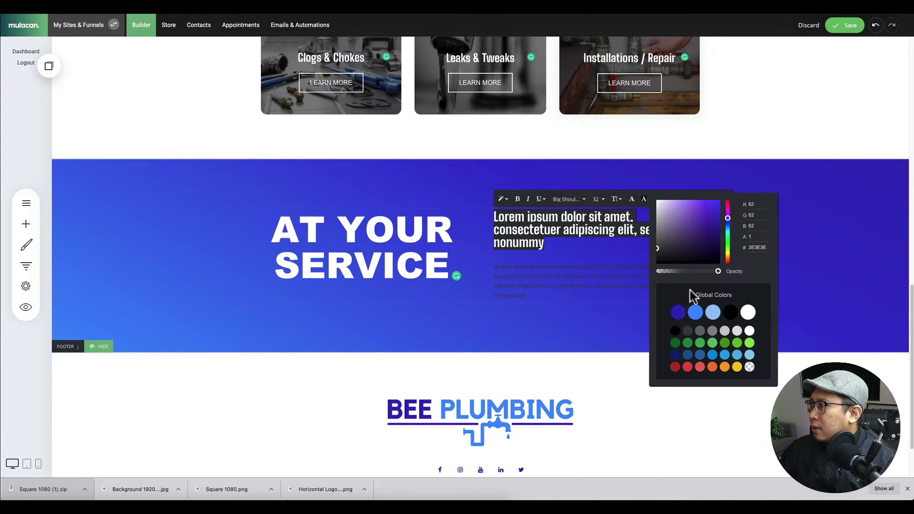
pyautogui.click(711, 313)
pyautogui.click(825, 239)
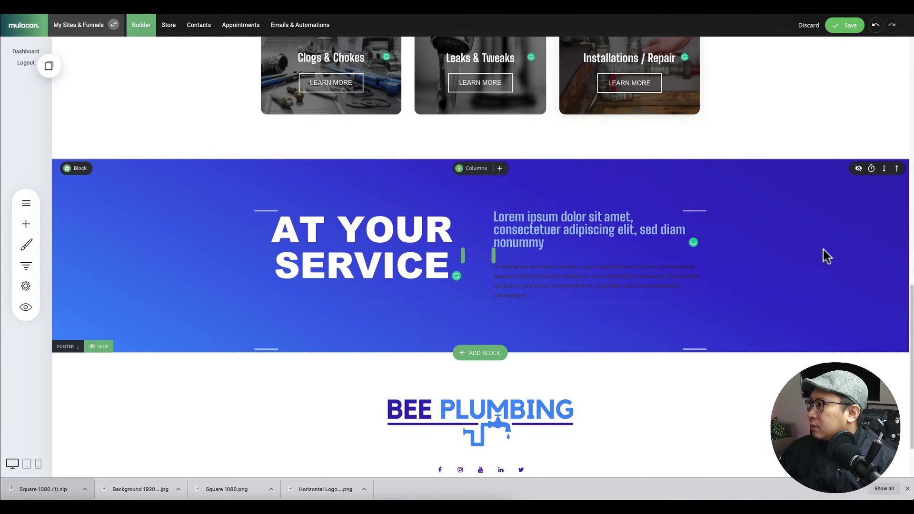
# Set the Lorem ipsum subheading and the paragraph below it to the global white text color.
pyautogui.tripleClick(570, 222)
pyautogui.click(632, 198)
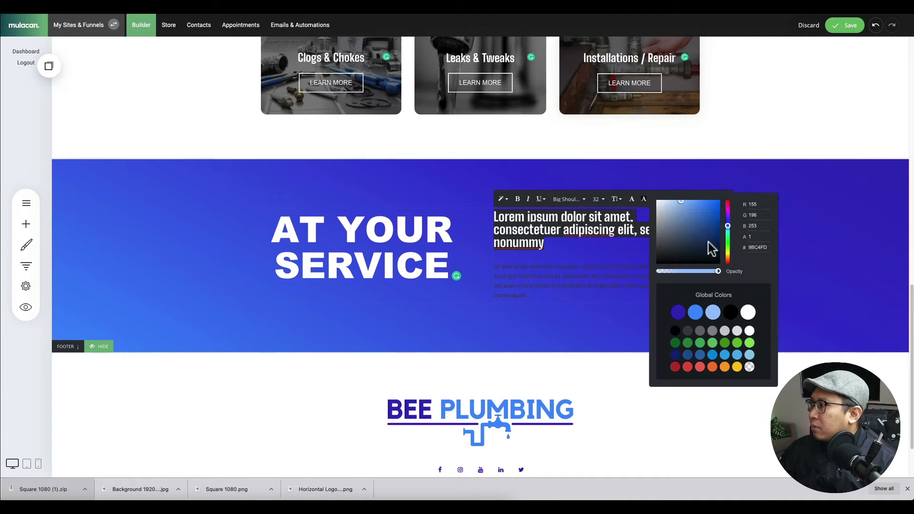
pyautogui.tripleClick(568, 290)
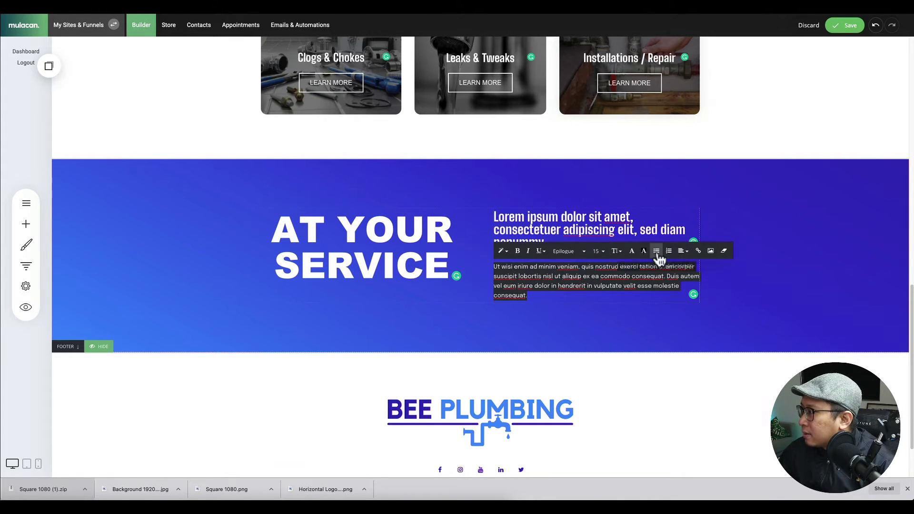
pyautogui.click(631, 252)
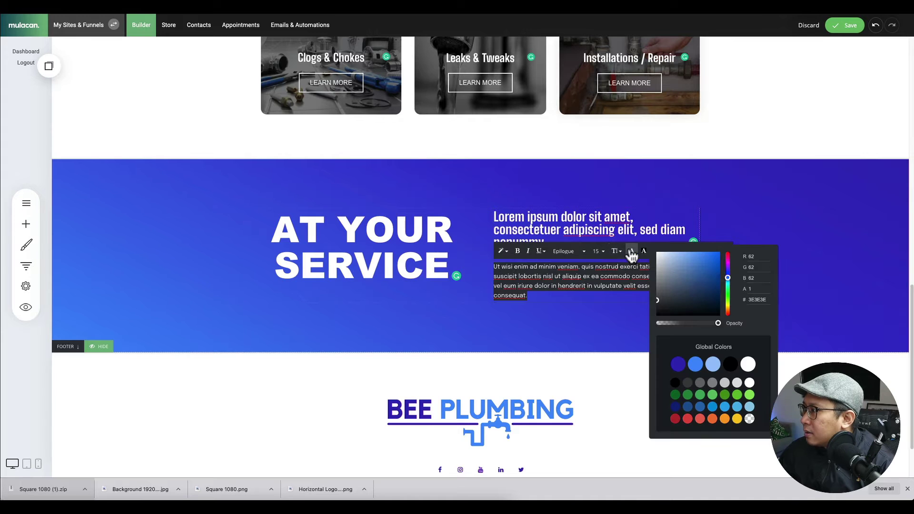
pyautogui.click(747, 368)
pyautogui.click(806, 280)
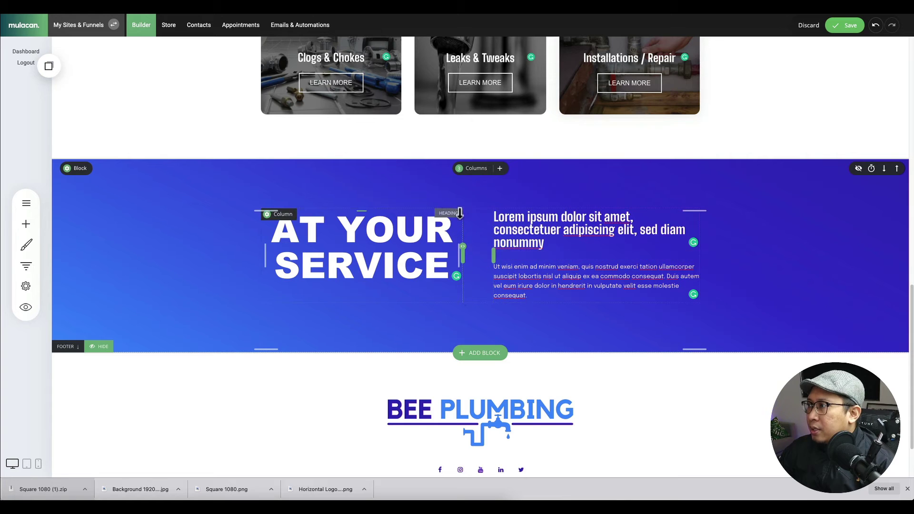
# Delete the Lorem ipsum subheading above the paragraph in the AT YOUR SERVICE block.
pyautogui.scroll(3, 624, 235)
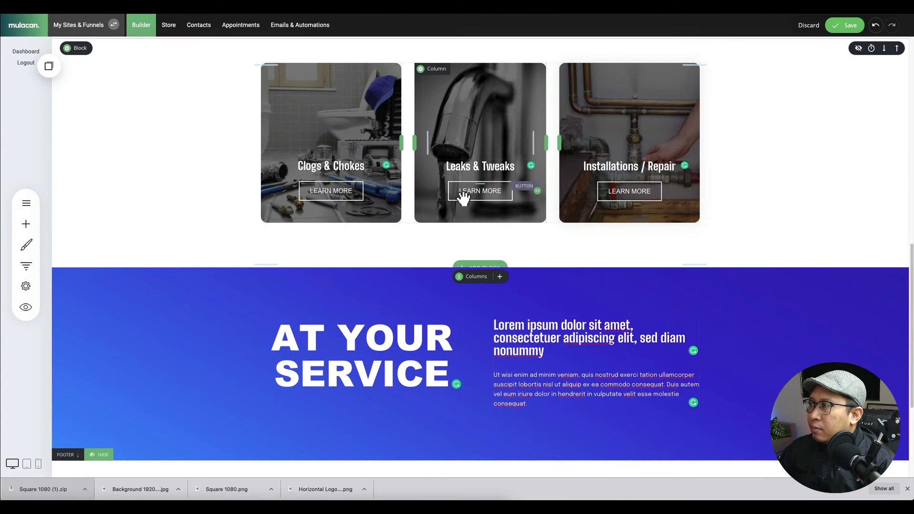
pyautogui.scroll(-3, 629, 218)
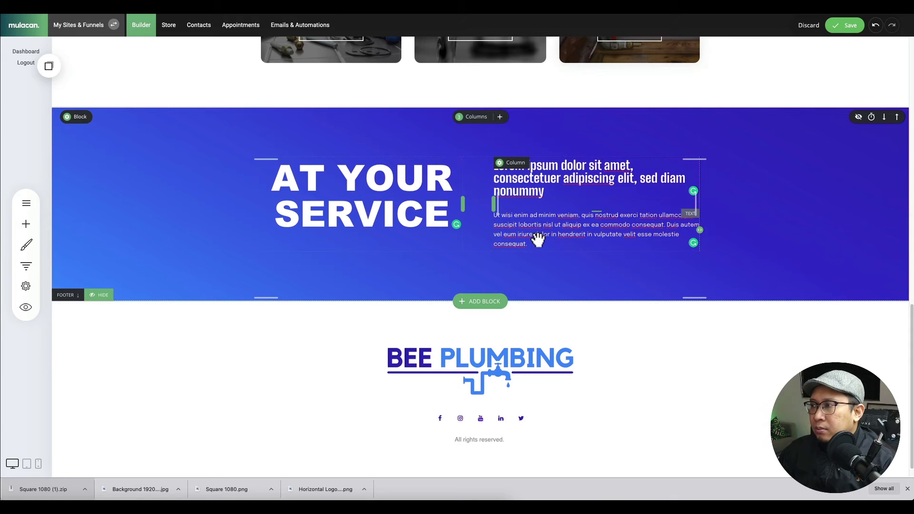
pyautogui.moveTo(587, 244)
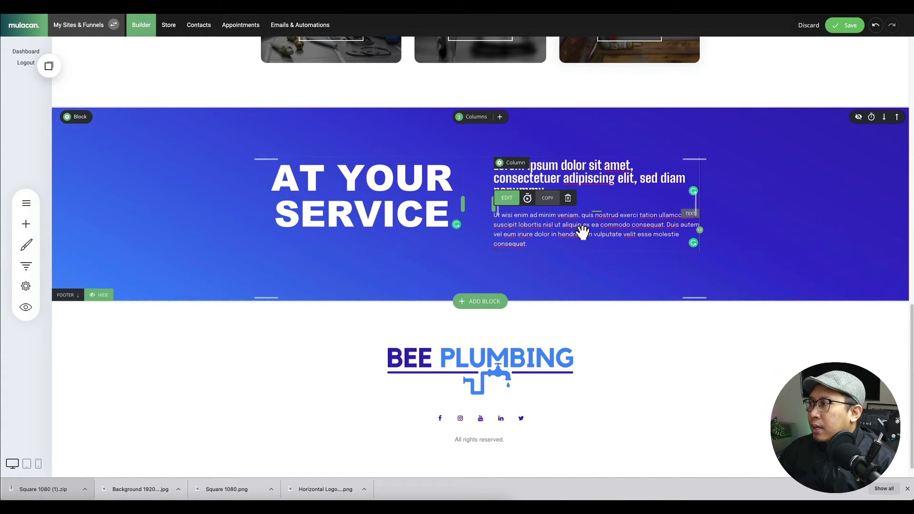
pyautogui.click(582, 231)
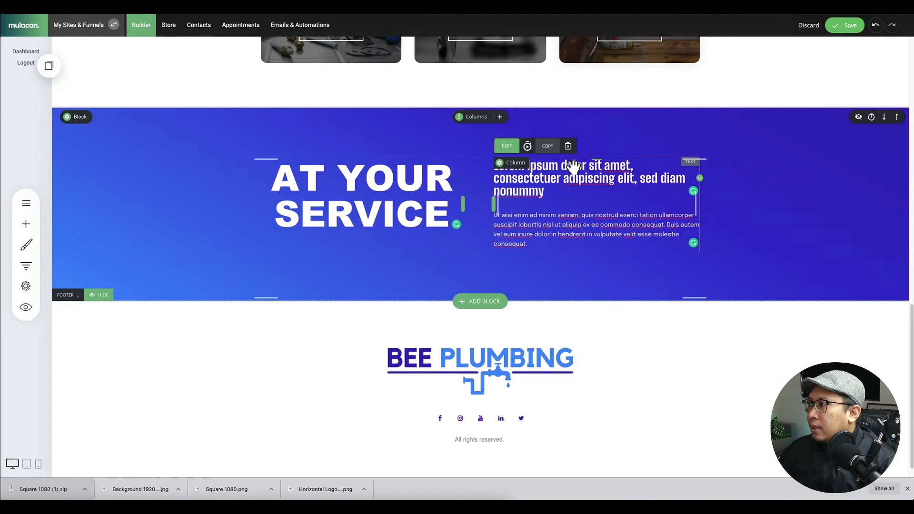
pyautogui.click(567, 146)
pyautogui.click(492, 212)
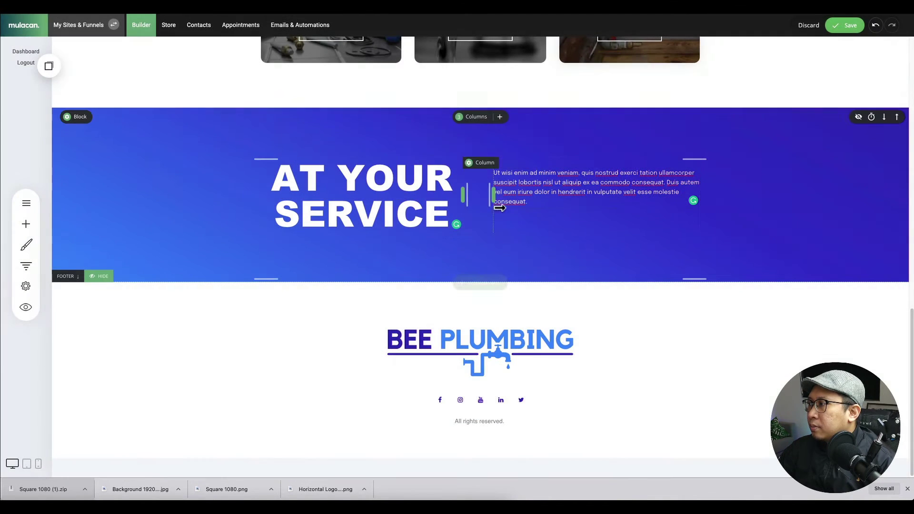
# Add a button below the AT YOUR SERVICE block's paragraph and label it "OUR STORY".
pyautogui.click(28, 230)
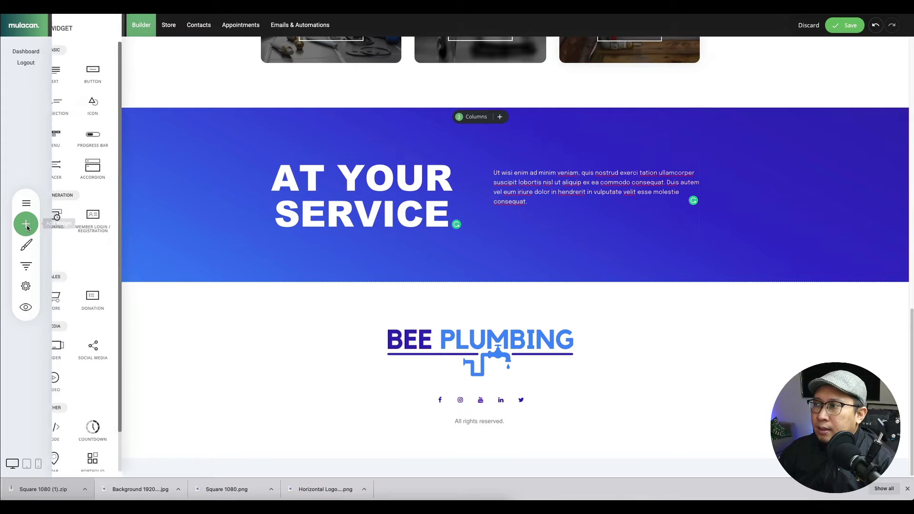
pyautogui.moveTo(174, 84); pyautogui.dragTo(571, 214)
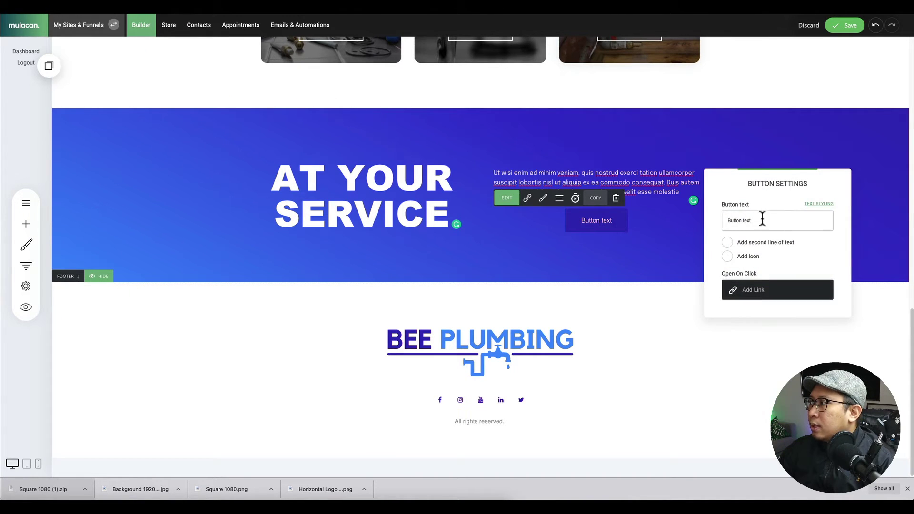
pyautogui.tripleClick(734, 222)
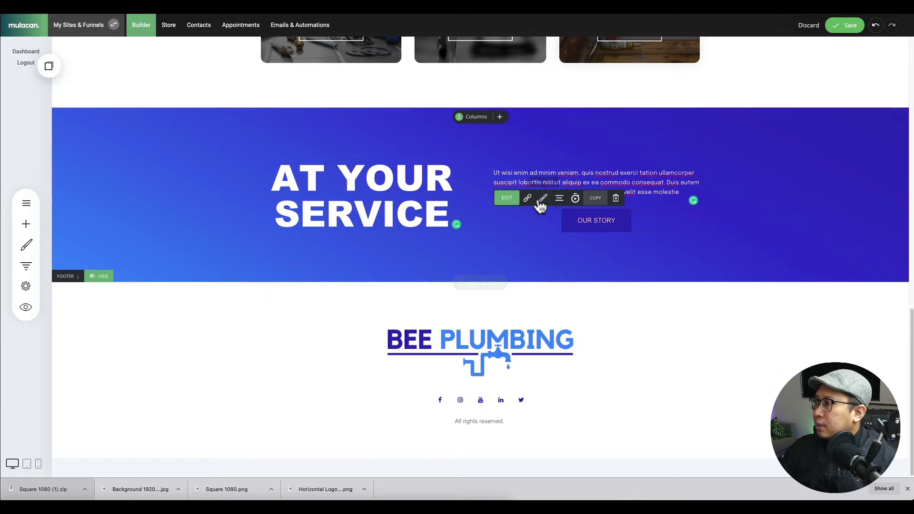
# Style the OUR STORY button with a transparent fill and a 2px white border.
pyautogui.click(543, 199)
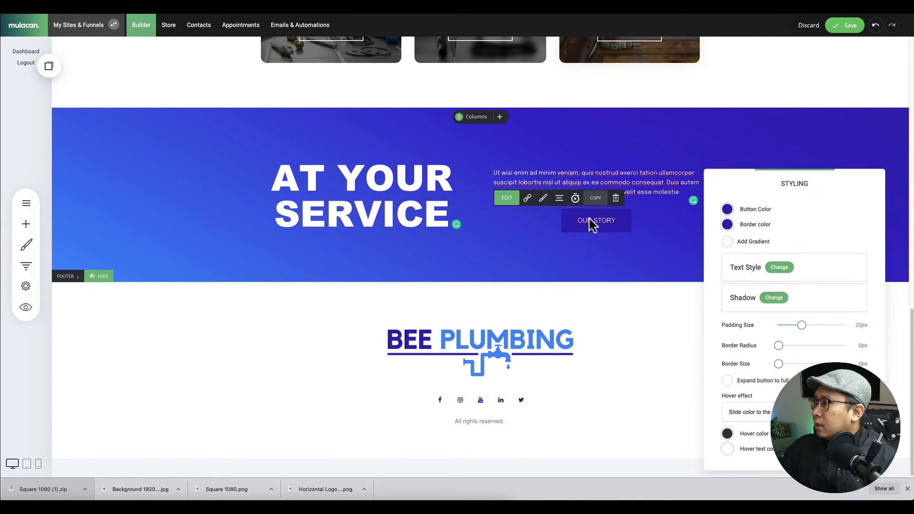
pyautogui.click(733, 209)
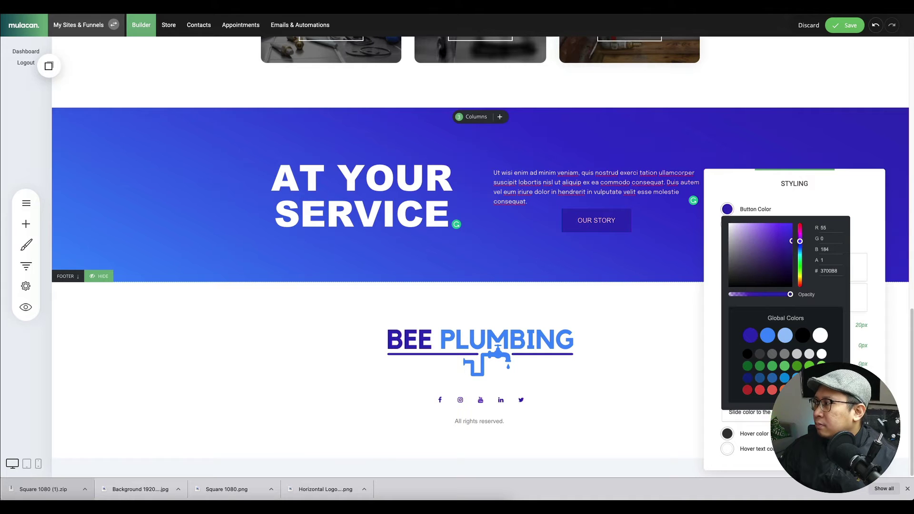
pyautogui.click(775, 201)
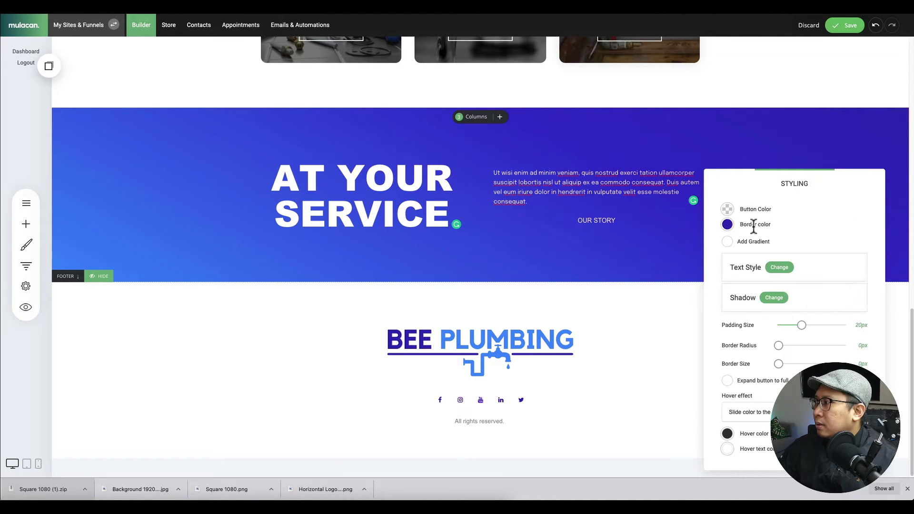
pyautogui.click(727, 226)
pyautogui.click(820, 351)
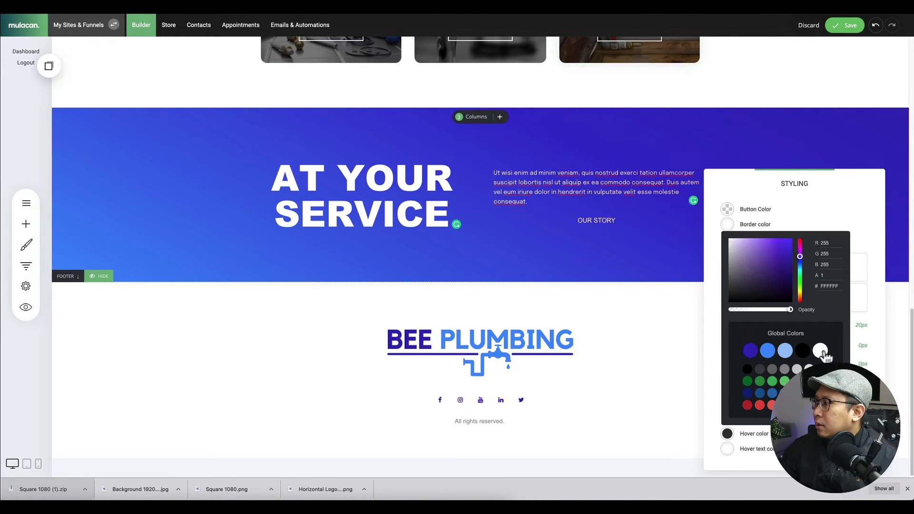
pyautogui.click(755, 224)
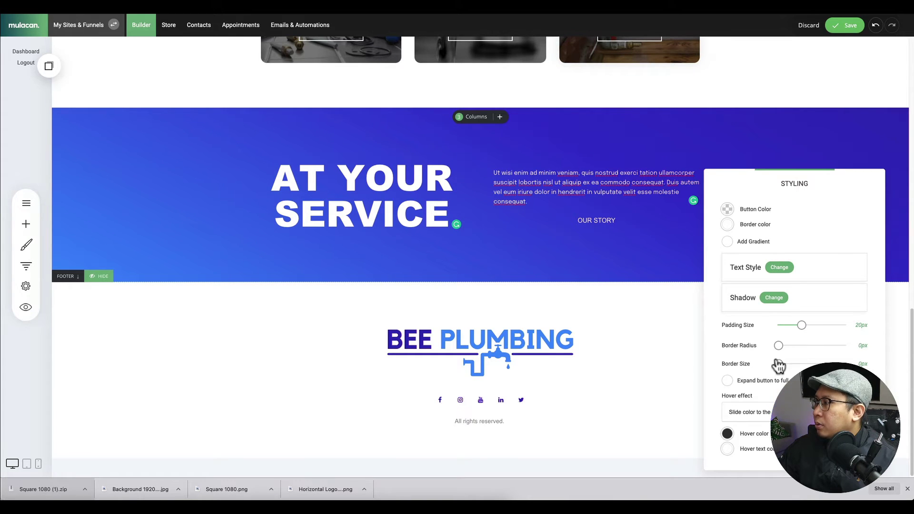
pyautogui.moveTo(779, 365); pyautogui.dragTo(781, 366)
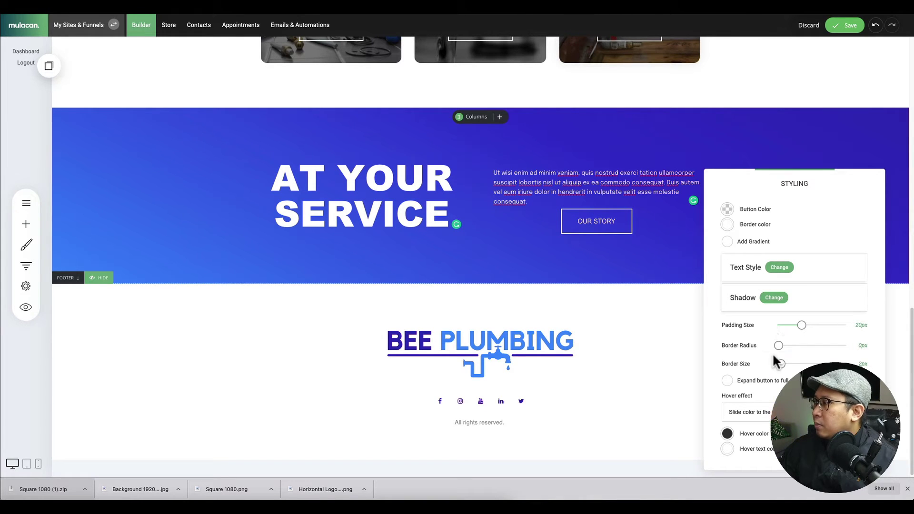
# Set the OUR STORY button's text to Big Shoulders Text at 22px.
pyautogui.click(775, 264)
pyautogui.click(798, 252)
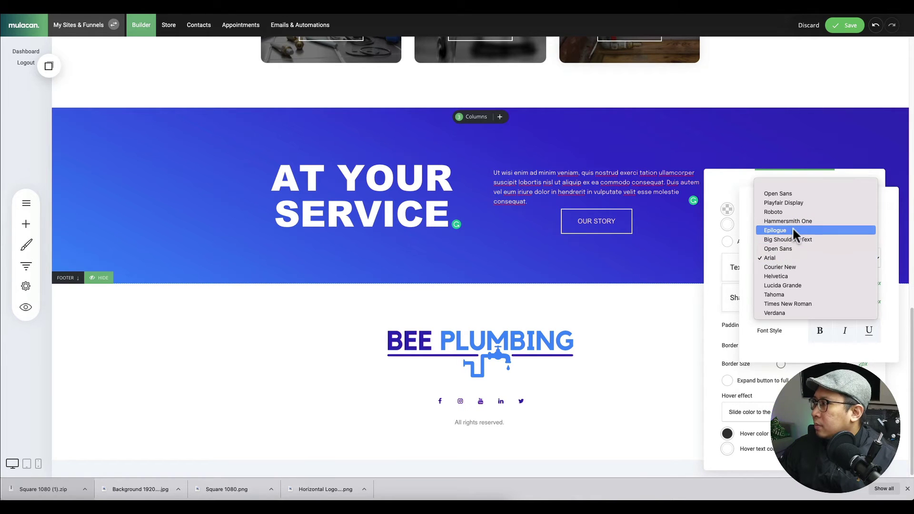
pyautogui.click(793, 239)
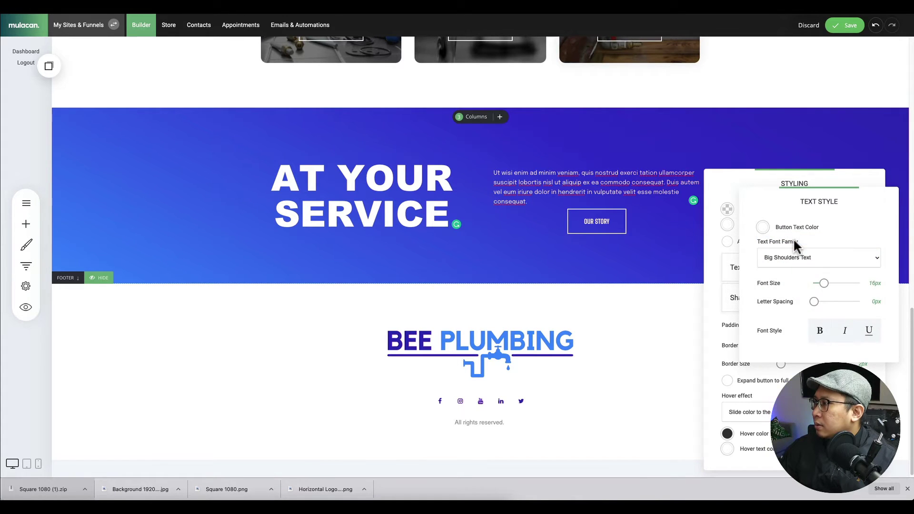
pyautogui.moveTo(824, 285); pyautogui.dragTo(829, 290)
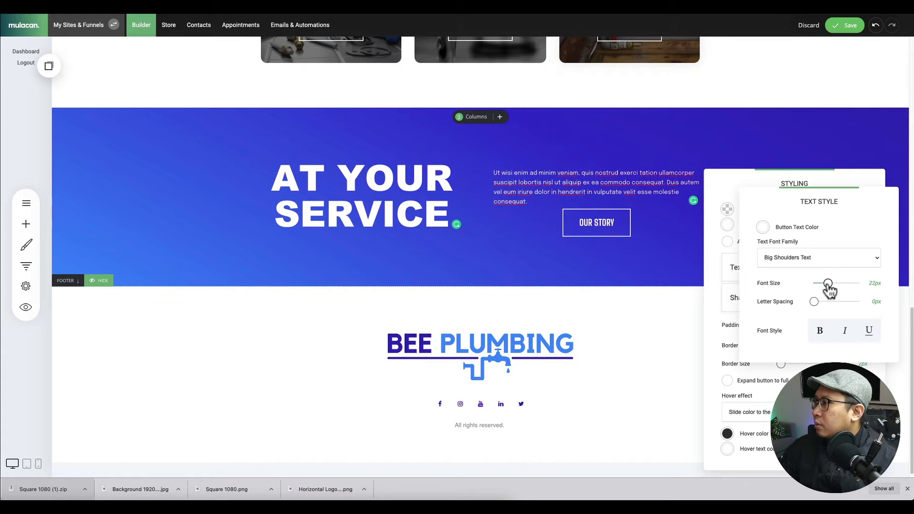
pyautogui.click(719, 342)
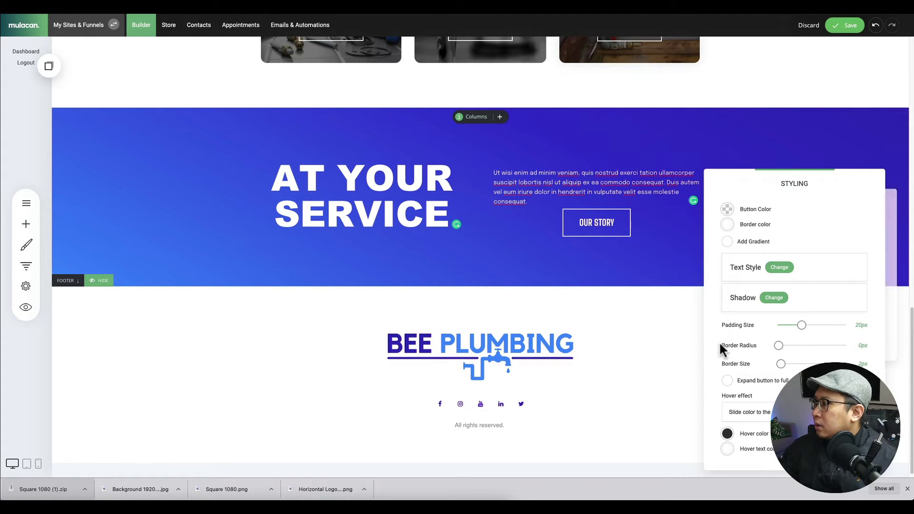
pyautogui.click(655, 249)
# Left-align the OUR STORY button with a small gap above it and save the page.
pyautogui.click(559, 197)
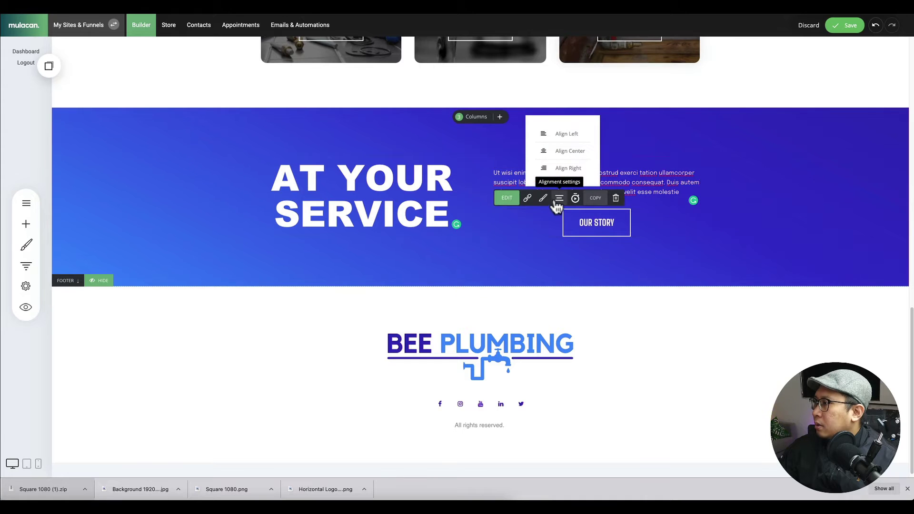
pyautogui.click(547, 133)
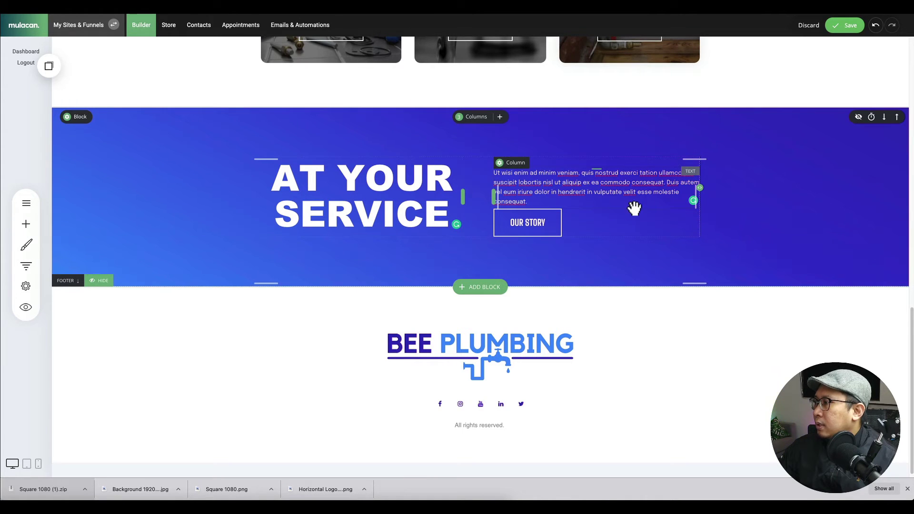
pyautogui.moveTo(580, 221)
pyautogui.moveTo(592, 213)
pyautogui.mouseDown()
pyautogui.moveTo(594, 222)
pyautogui.moveTo(576, 216)
pyautogui.mouseUp()
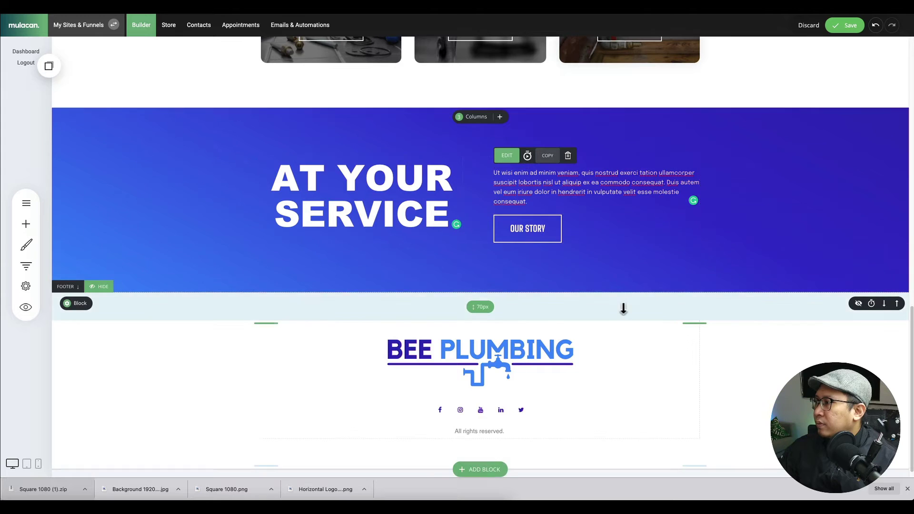
pyautogui.click(832, 27)
# Change the font of the Clogs & Chokes card's LEARN MORE button to Big Shoulders Text.
pyautogui.scroll(5, 525, 222)
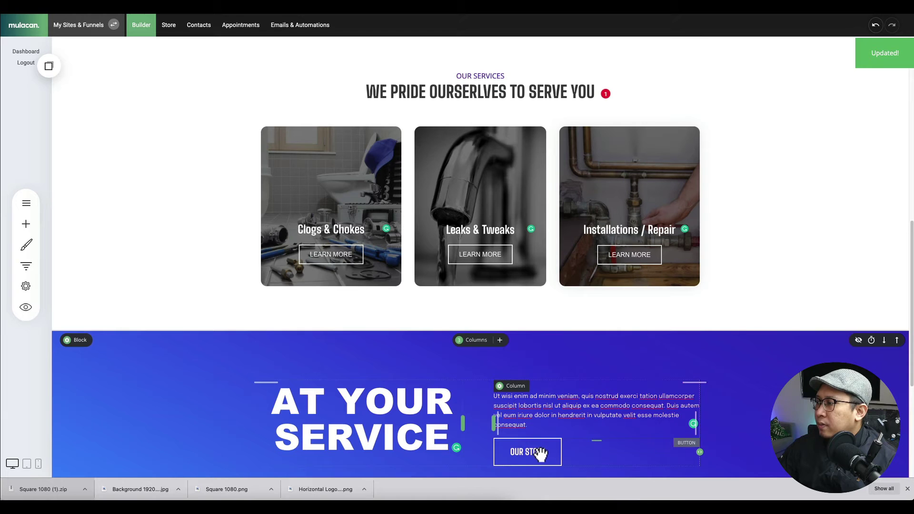
pyautogui.click(344, 252)
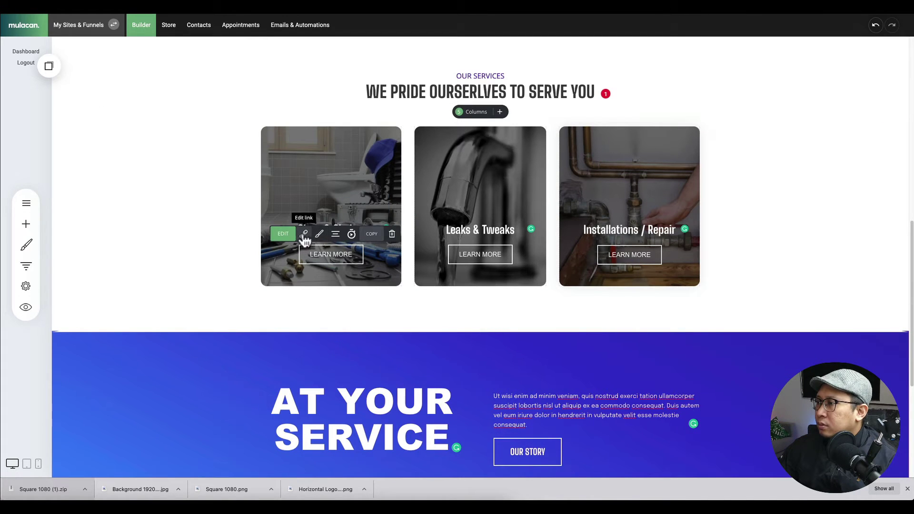
pyautogui.click(284, 233)
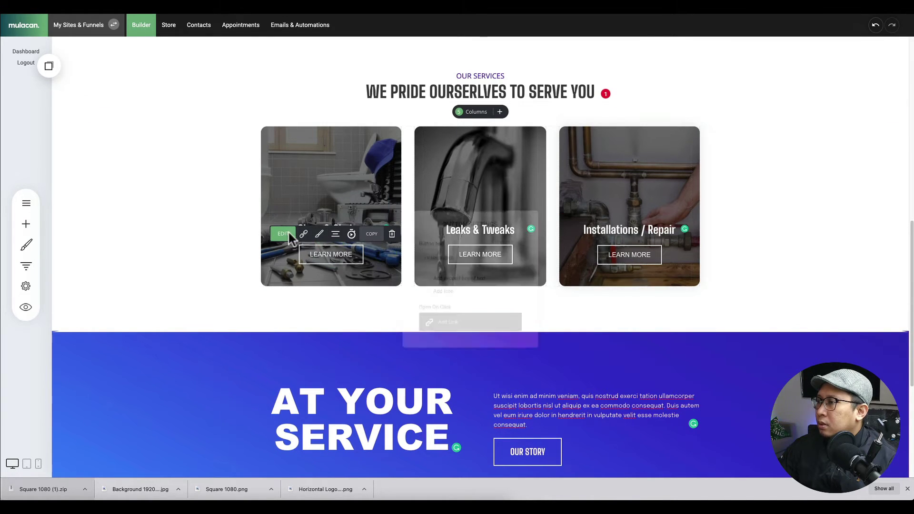
pyautogui.click(513, 240)
pyautogui.click(587, 227)
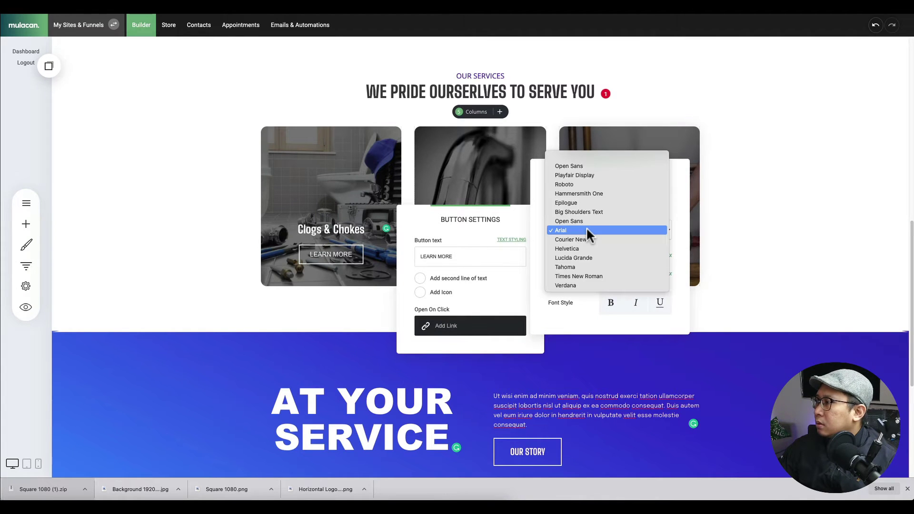
pyautogui.click(593, 213)
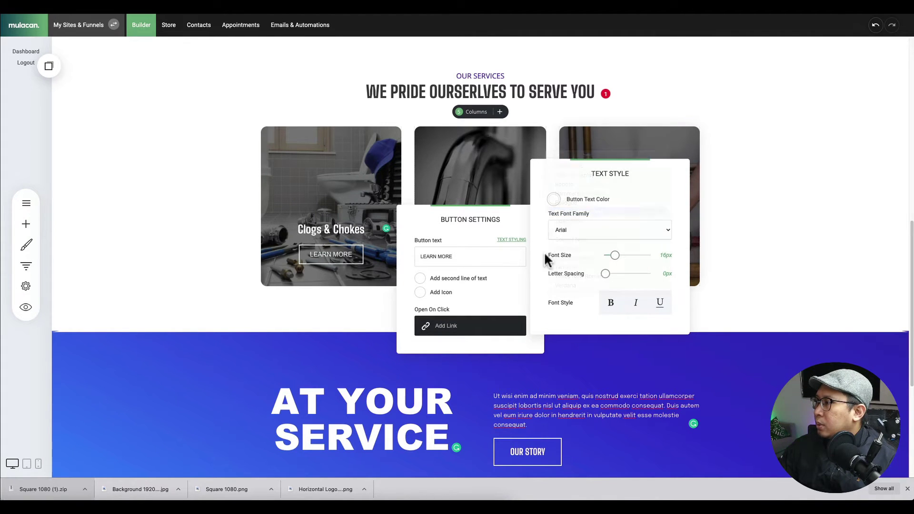
# Slightly increase the font size of the Clogs & Chokes card's LEARN MORE button text.
pyautogui.moveTo(616, 258); pyautogui.dragTo(619, 259)
pyautogui.click(366, 278)
pyautogui.click(372, 291)
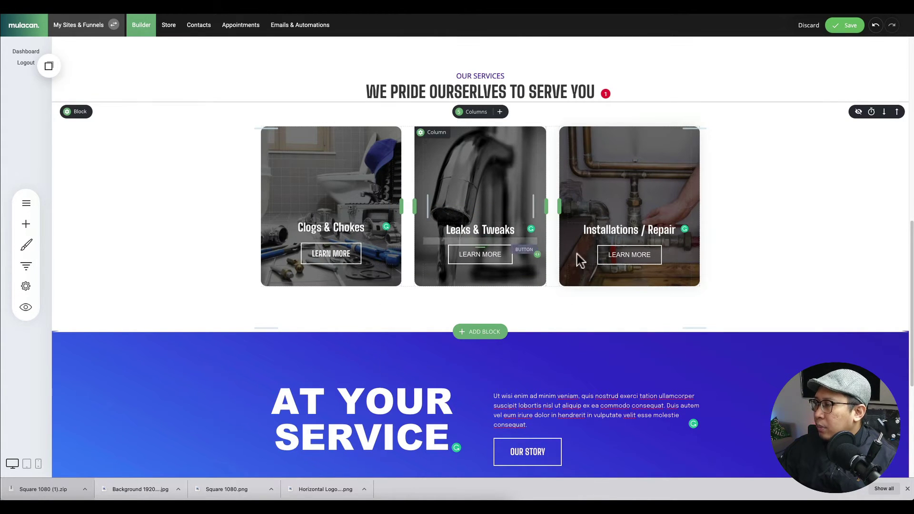
# Copy the Clogs & Chokes LEARN MORE button into the Leaks & Tweaks card and delete that card's old button.
pyautogui.click(330, 259)
pyautogui.click(377, 237)
pyautogui.click(48, 65)
pyautogui.moveTo(90, 139); pyautogui.dragTo(491, 250)
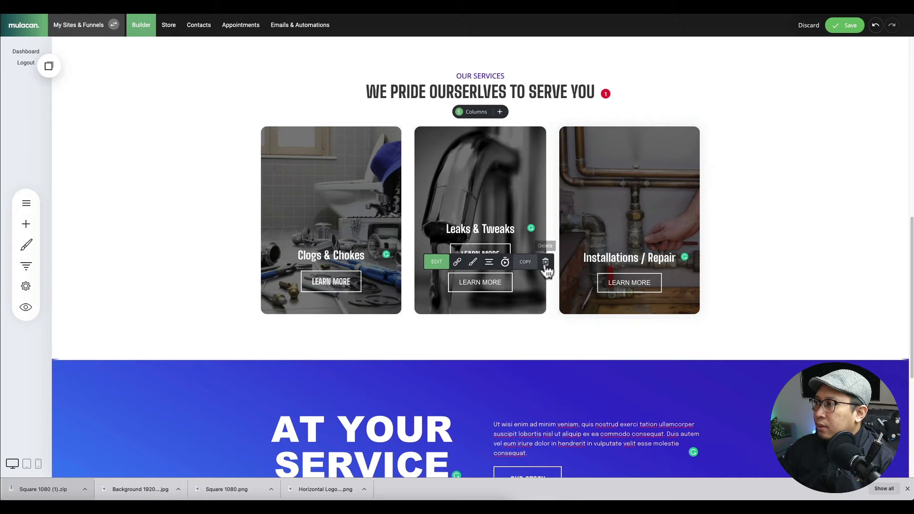
pyautogui.click(545, 262)
pyautogui.click(491, 211)
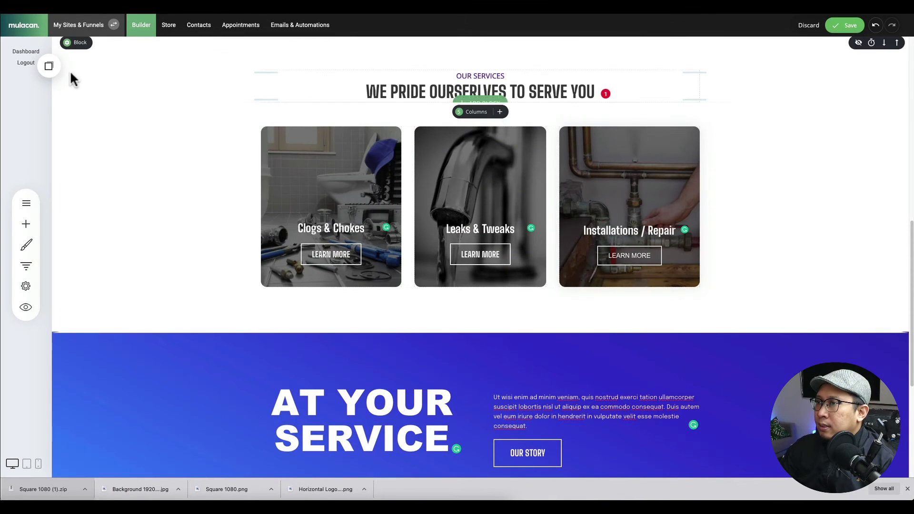
# Replace the Installations / Repair card's old LEARN MORE button with the copied one and save the page.
pyautogui.click(49, 66)
pyautogui.moveTo(98, 159); pyautogui.dragTo(622, 251)
pyautogui.moveTo(637, 281)
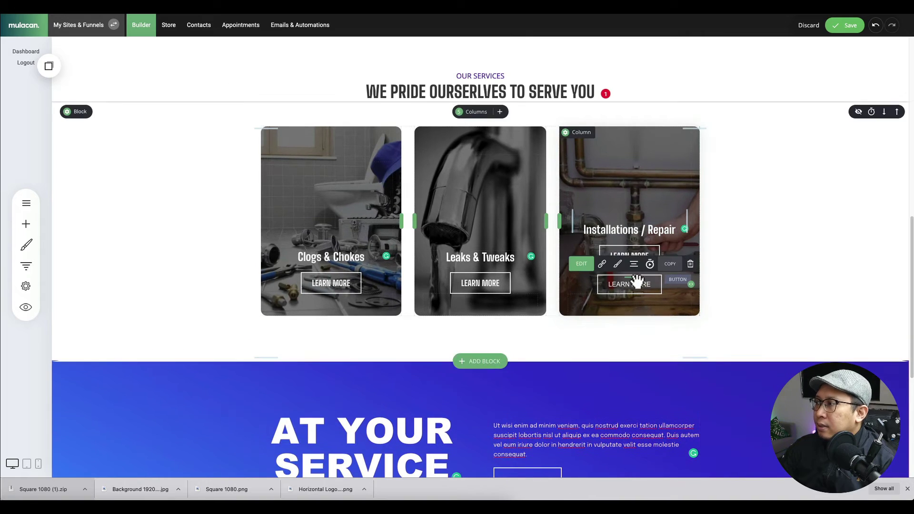
pyautogui.click(690, 264)
pyautogui.click(484, 210)
pyautogui.click(854, 26)
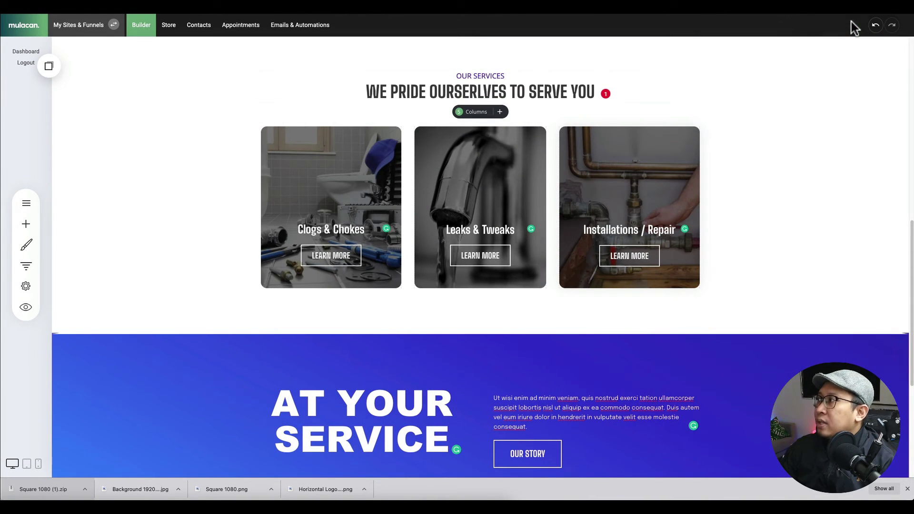
# Add the centred "Call To Action Headline" block from the Call To Action category below the AT YOUR SERVICE block.
pyautogui.scroll(2, 309, 245)
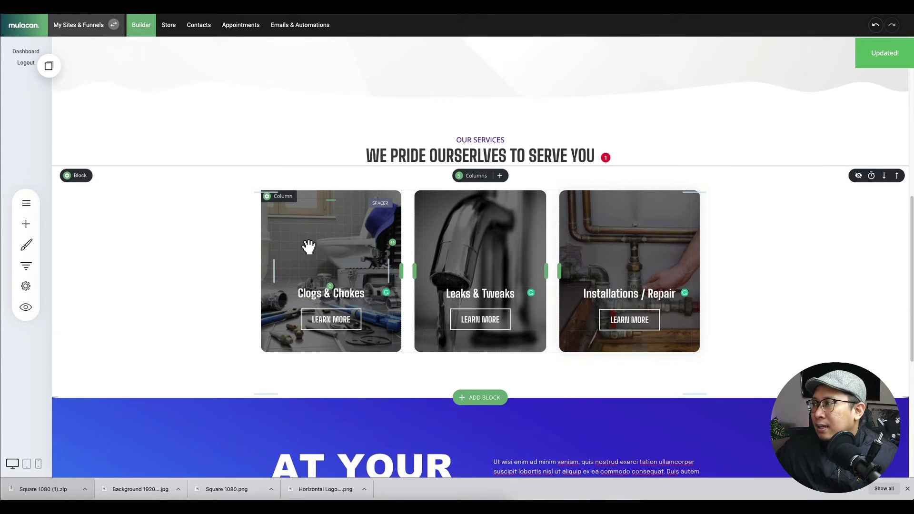
pyautogui.scroll(2, 300, 265)
pyautogui.scroll(-10, 436, 289)
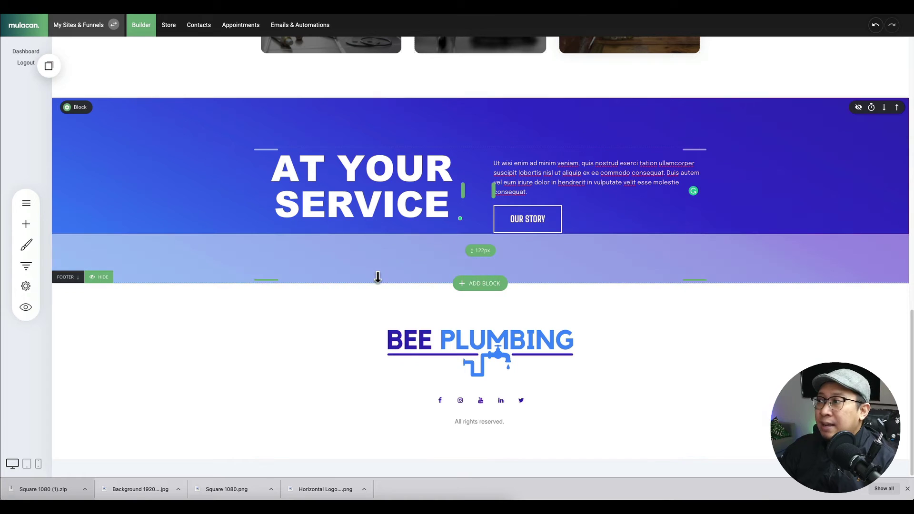
pyautogui.click(481, 284)
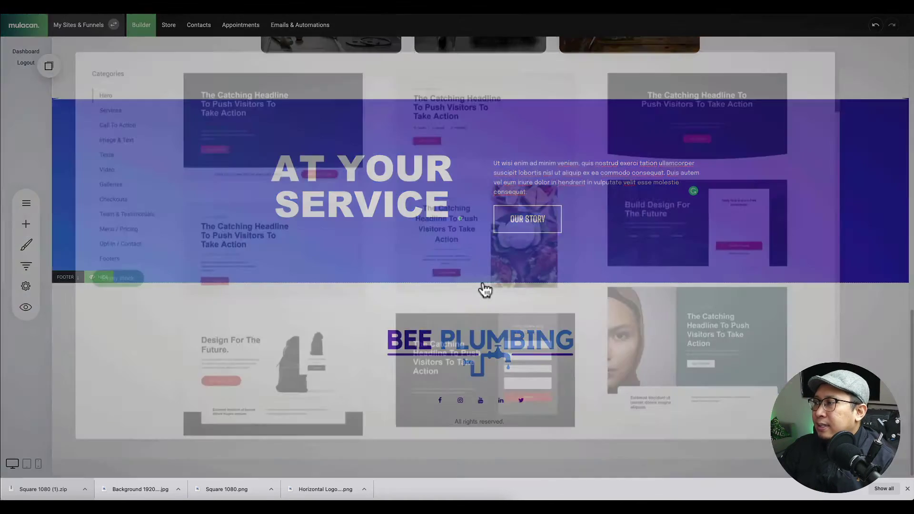
pyautogui.click(106, 120)
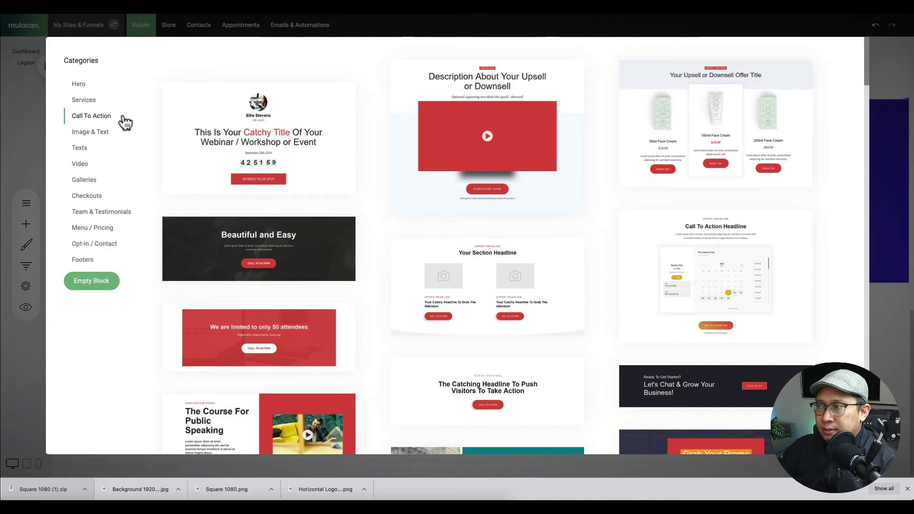
pyautogui.scroll(-4, 424, 198)
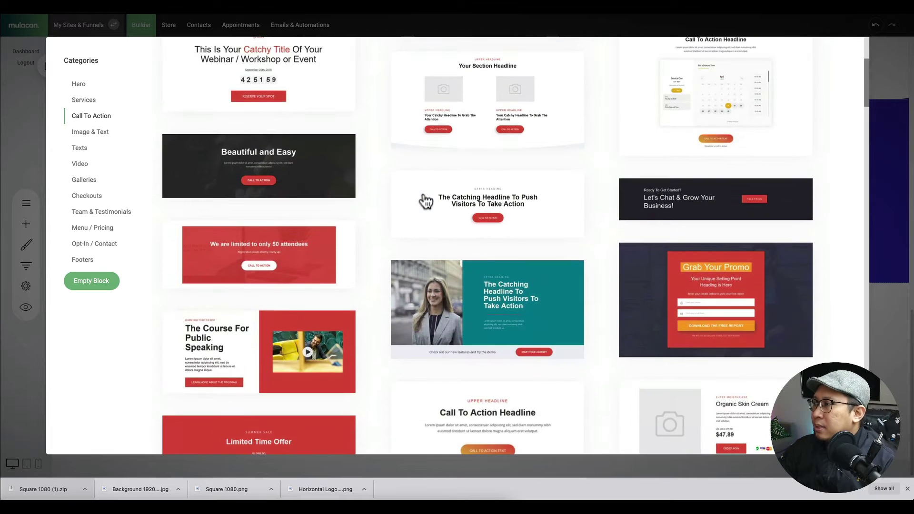
pyautogui.scroll(4, 424, 200)
pyautogui.scroll(-3, 445, 201)
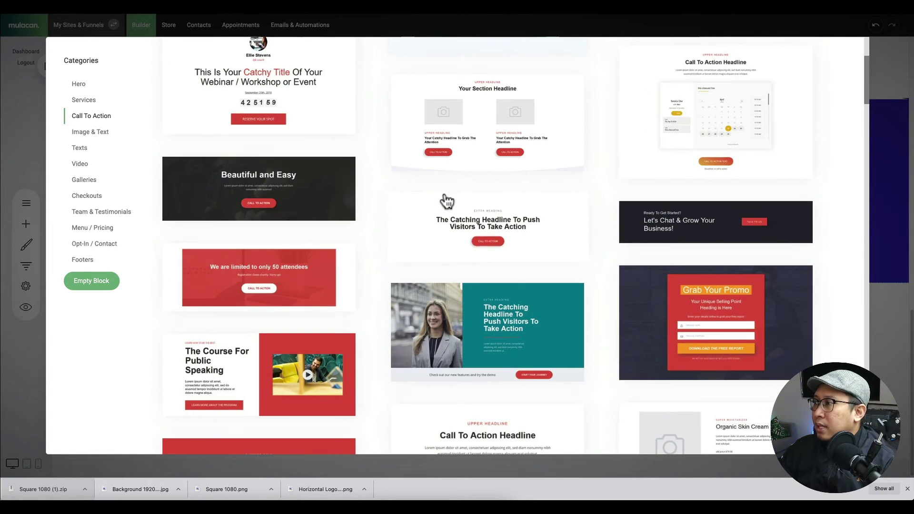
pyautogui.scroll(-6, 388, 197)
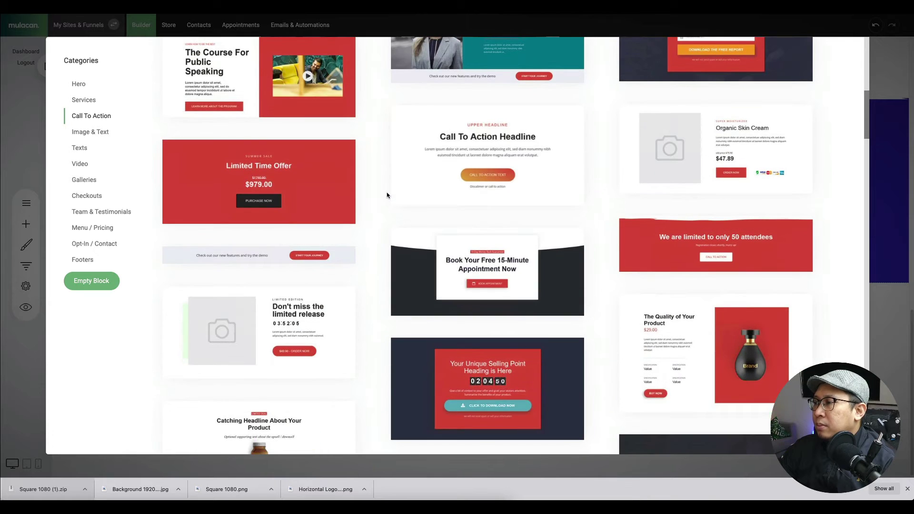
pyautogui.click(429, 179)
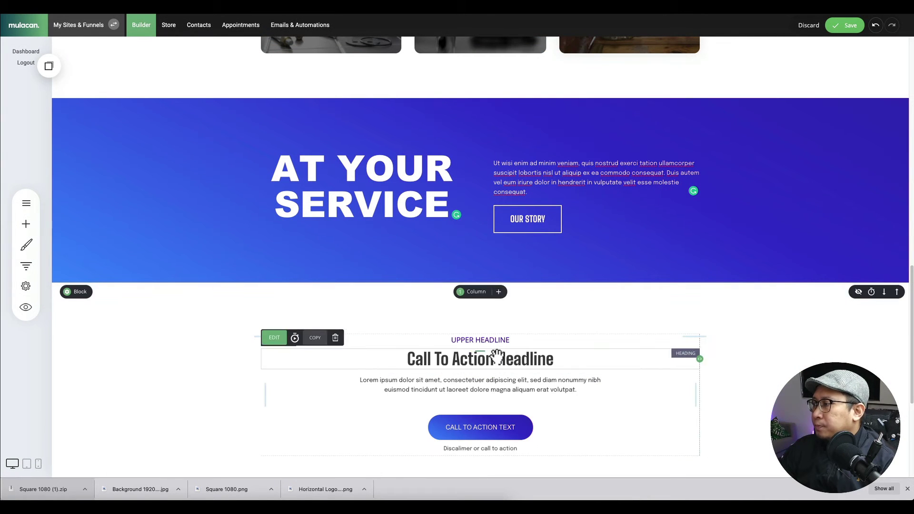
# Change the new block's main heading to "CALL US NOW" and delete the upper headline above it.
pyautogui.doubleClick(496, 355)
pyautogui.write('CALL US NOW')
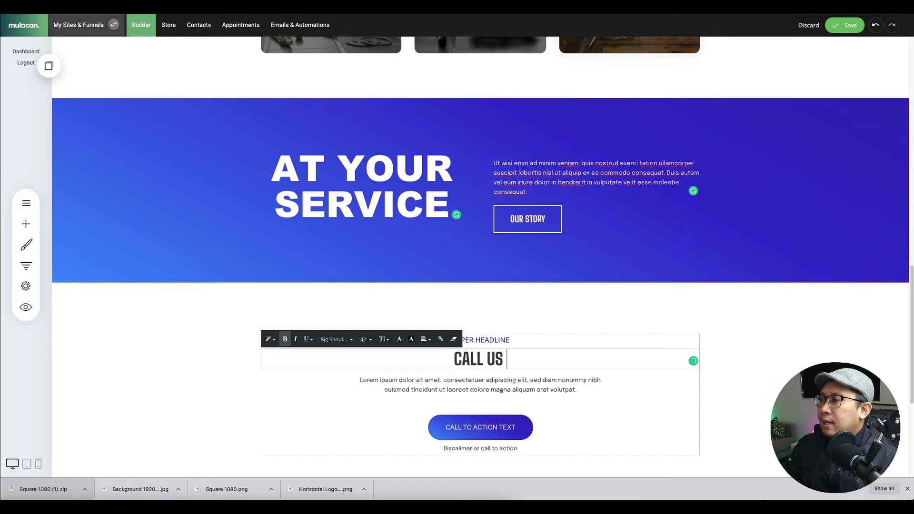
pyautogui.click(474, 337)
pyautogui.click(335, 324)
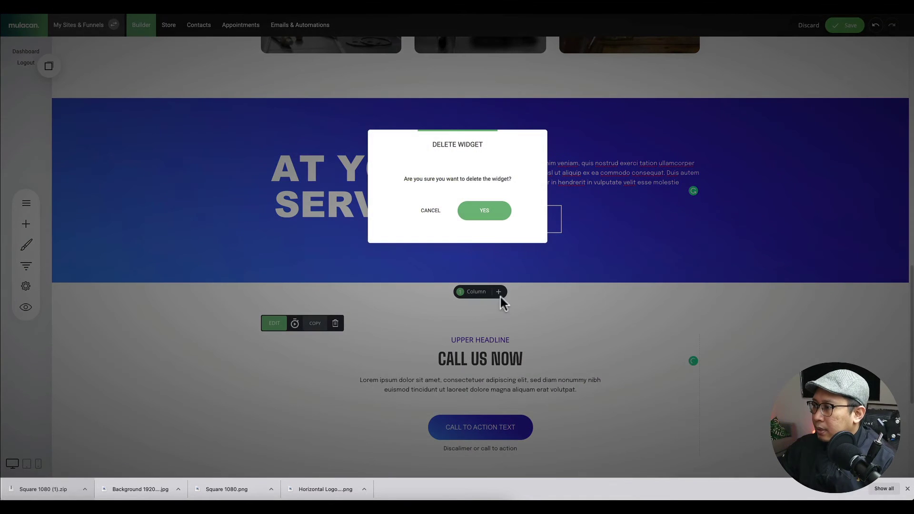
pyautogui.click(484, 216)
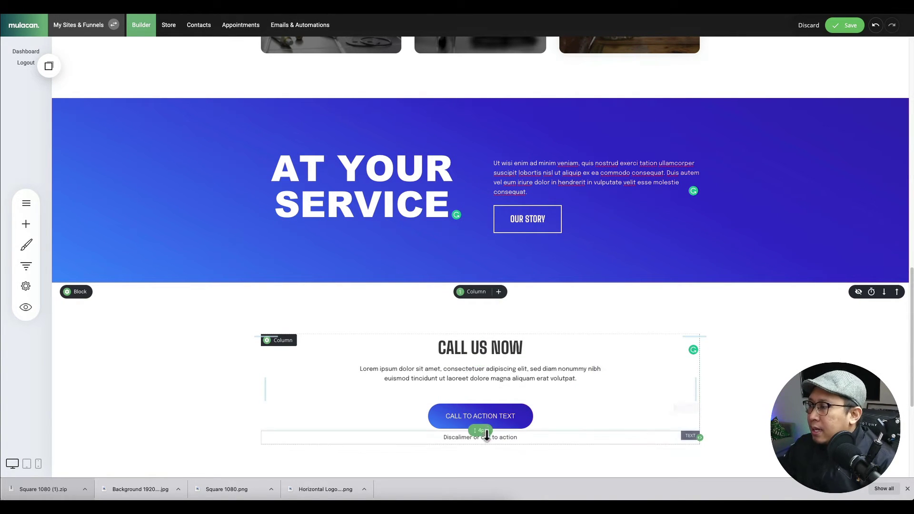
# Change the call-to-action button's text to "SHCEDULE A BOOKING".
pyautogui.moveTo(472, 438)
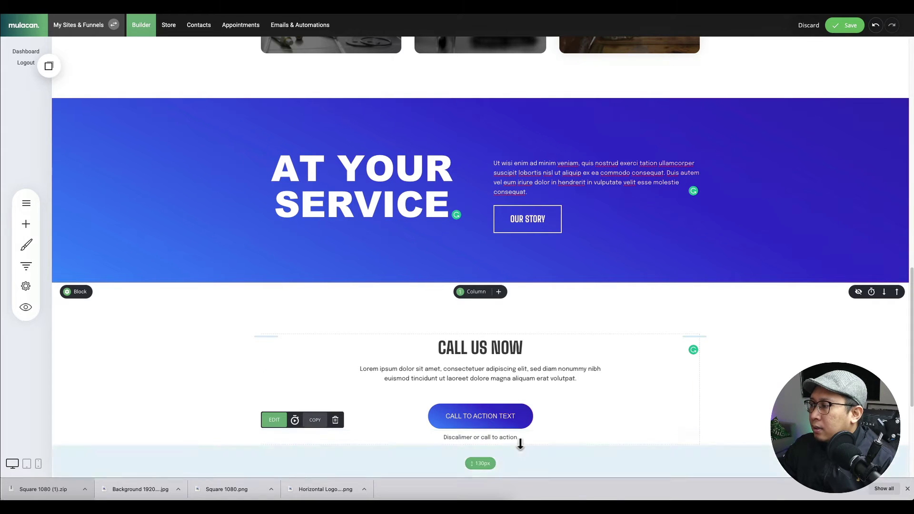
pyautogui.moveTo(475, 413)
pyautogui.scroll(-2, 476, 414)
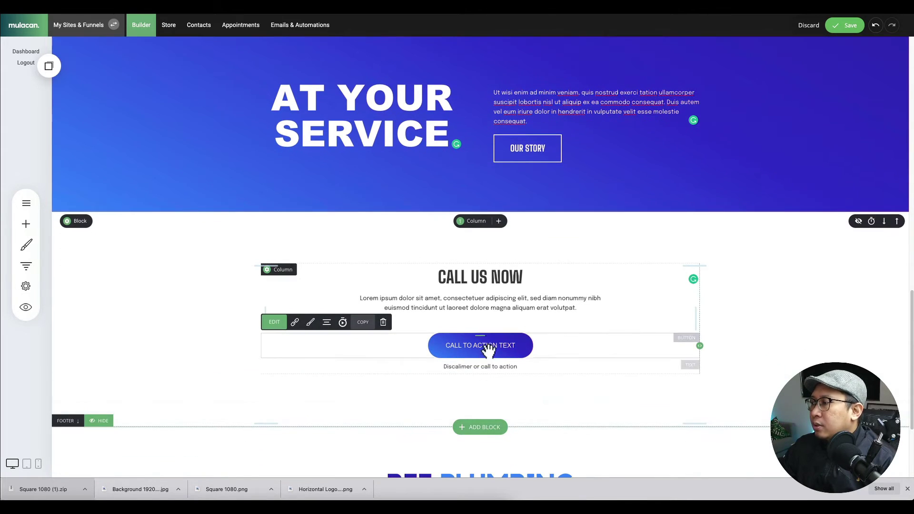
pyautogui.click(492, 345)
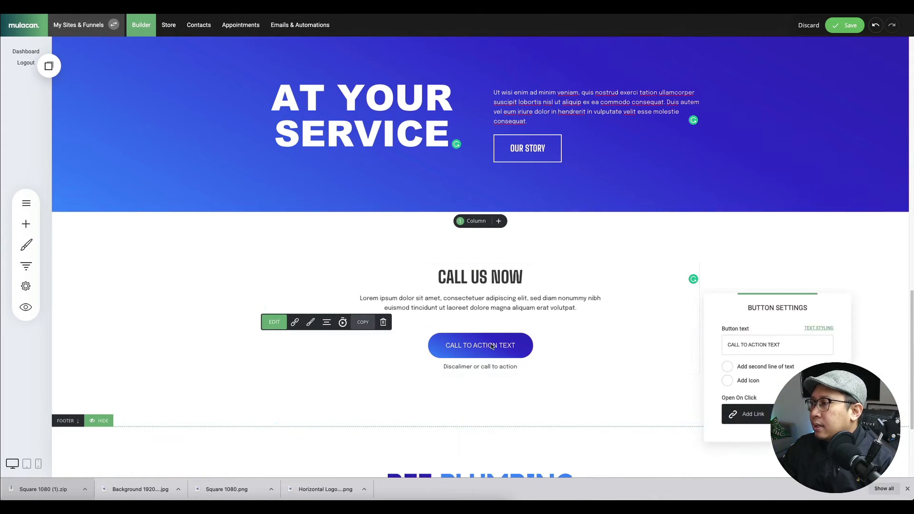
pyautogui.click(765, 349)
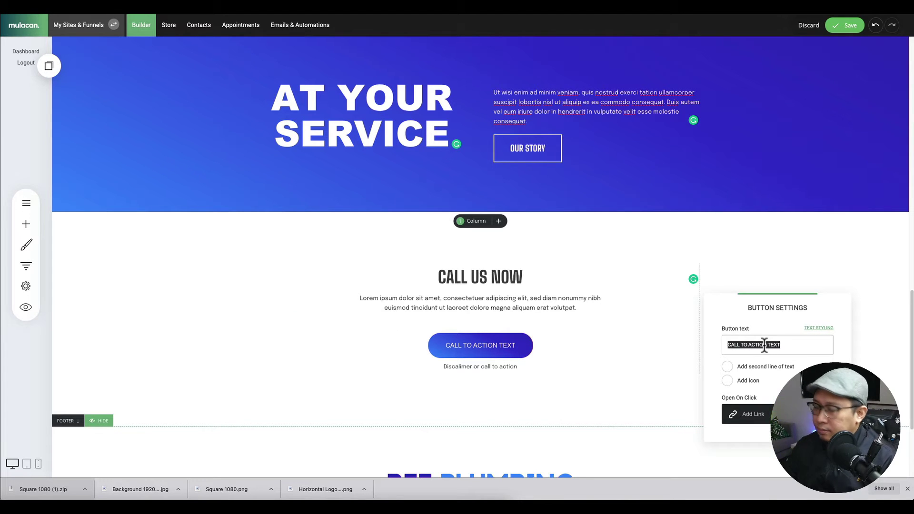
pyautogui.write('BOOK AN APPOIN')
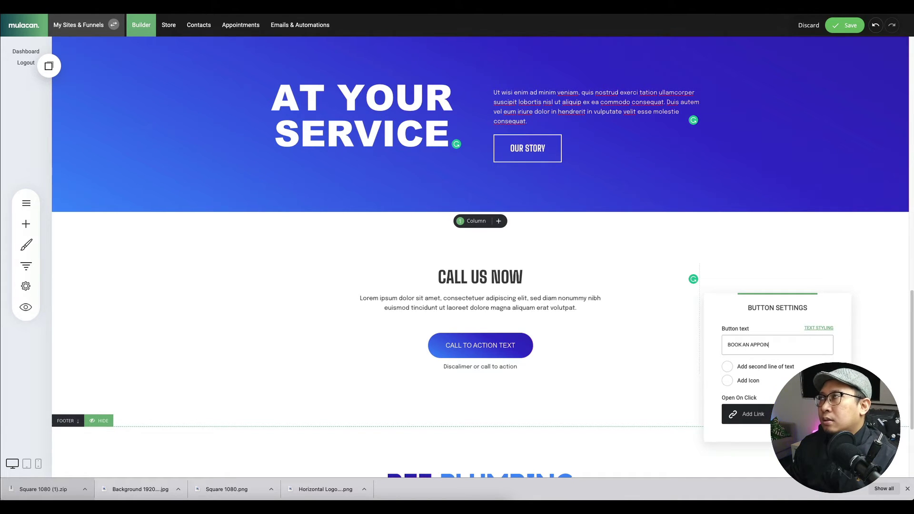
pyautogui.press('BackSpace')
pyautogui.press('BackSpace')
pyautogui.press('BackSpace')
pyautogui.press('BackSpace')
pyautogui.press('BackSpace')
pyautogui.press('BackSpace')
pyautogui.press('BackSpace')
pyautogui.press('BackSpace')
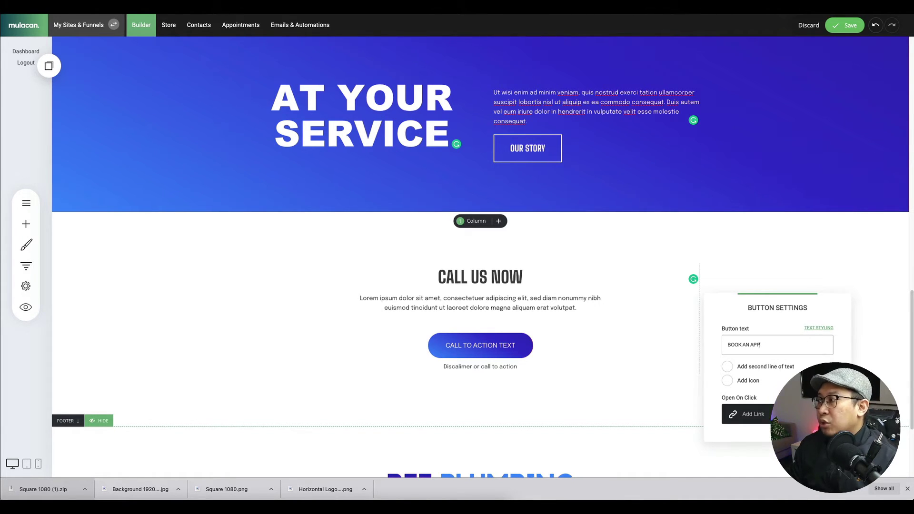
pyautogui.write('SHC')
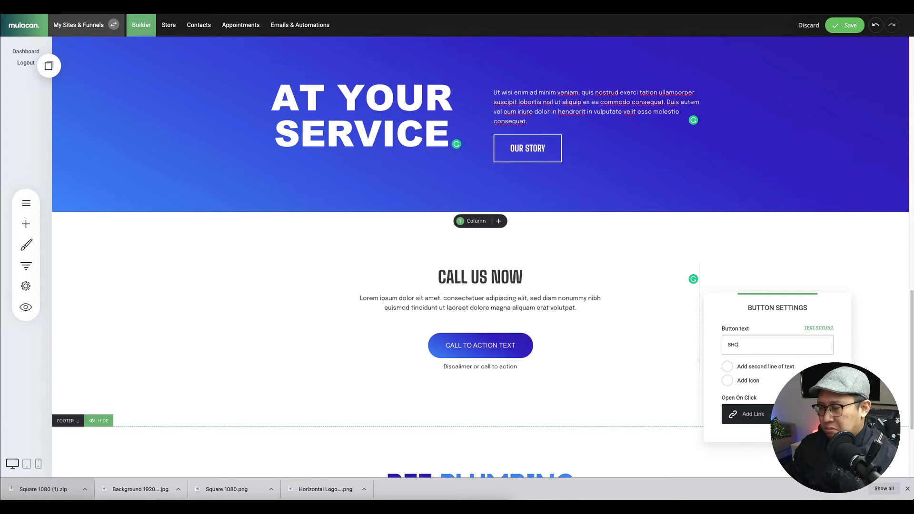
pyautogui.write('EDULE A BOOKING')
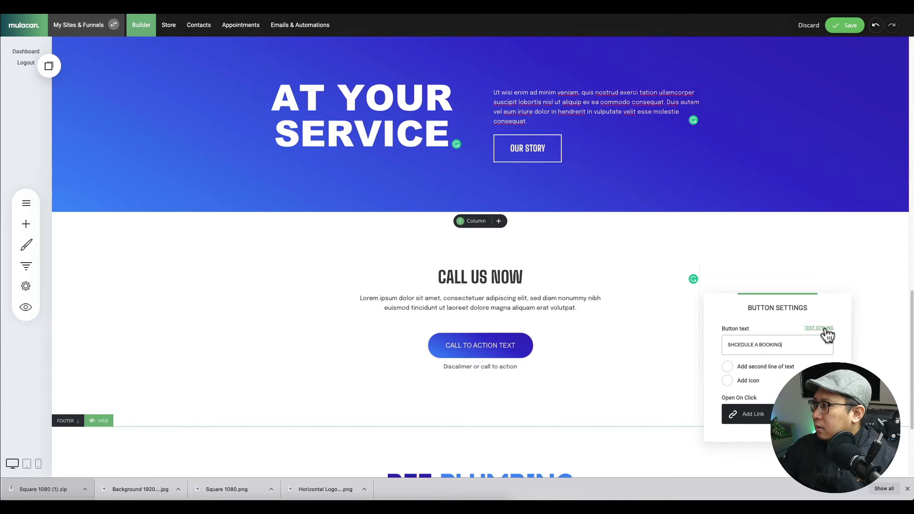
# Add a second line of text to the booking button reading "Subject to Availibility".
pyautogui.click(748, 366)
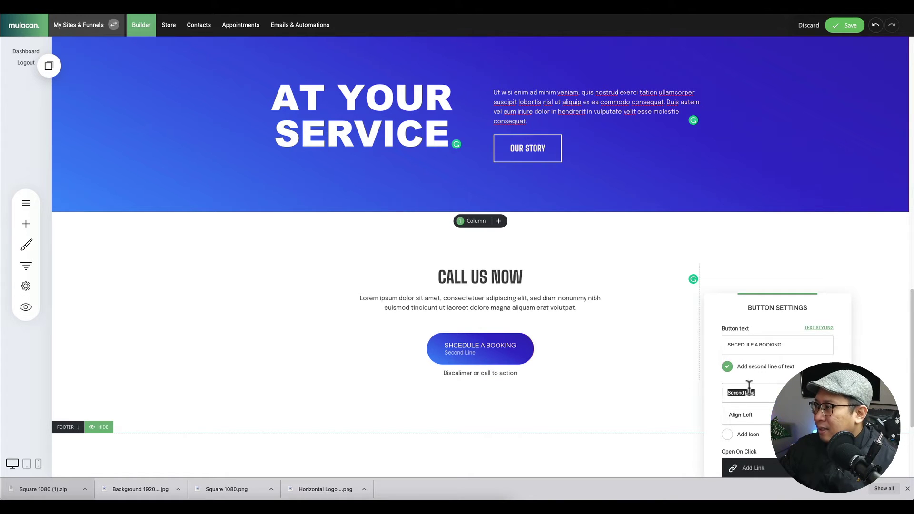
pyautogui.click(728, 392)
pyautogui.write('LIMITEDF TO')
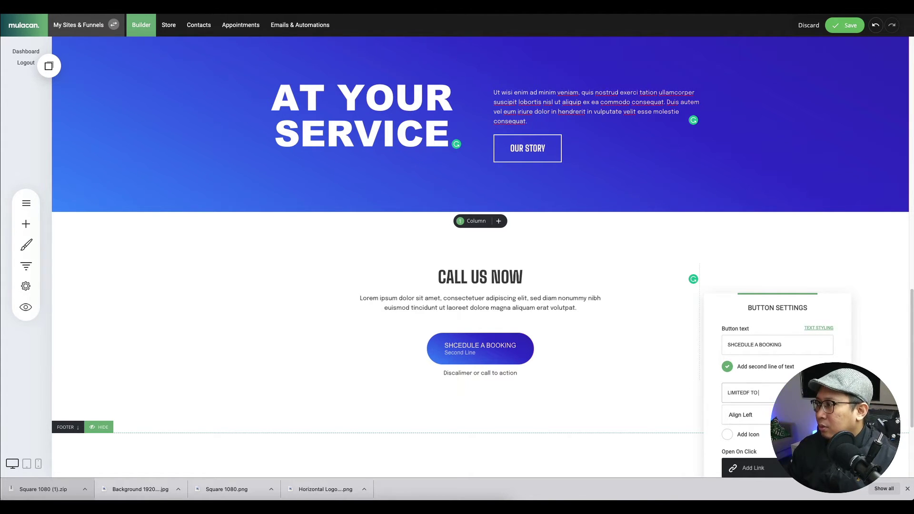
pyautogui.press('BackSpace')
pyautogui.press('BackSpace')
pyautogui.press('BackSpace')
pyautogui.press('BackSpace')
pyautogui.press('BackSpace')
pyautogui.press('BackSpace')
pyautogui.press('BackSpace')
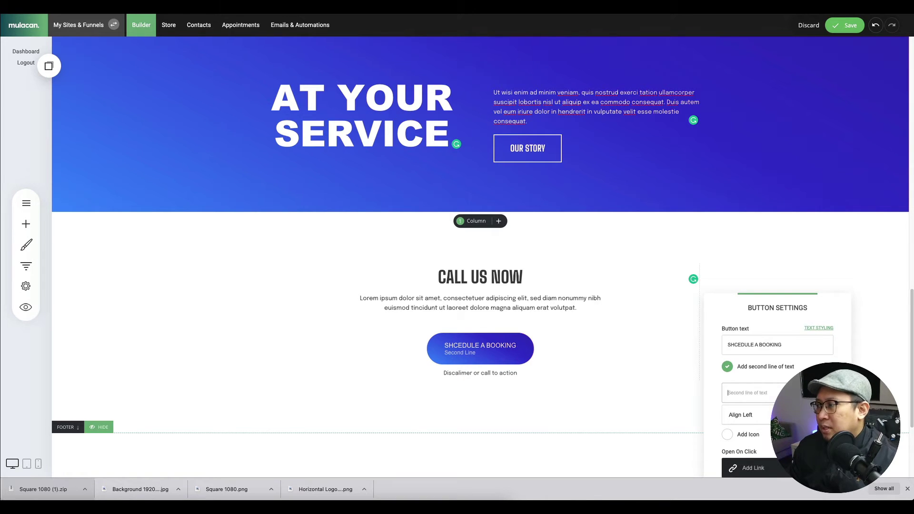
pyautogui.write('Subject to Ava')
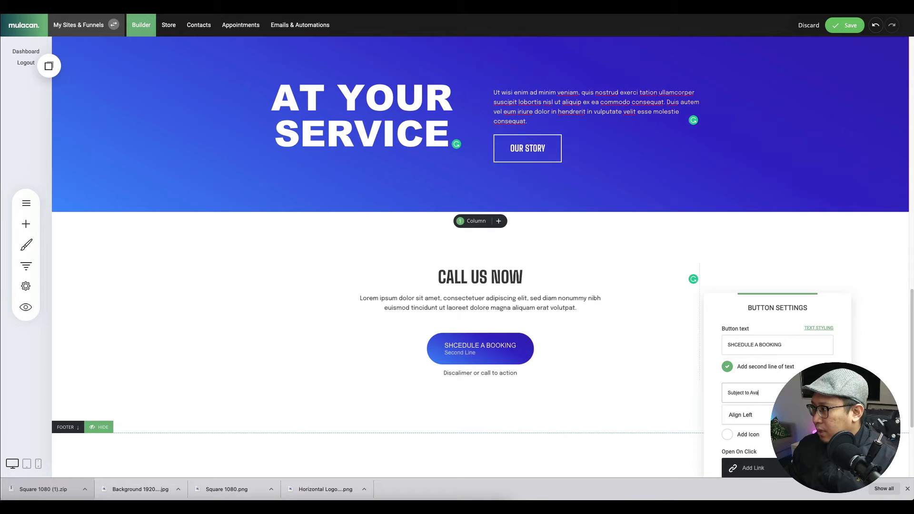
pyautogui.write('ilibility')
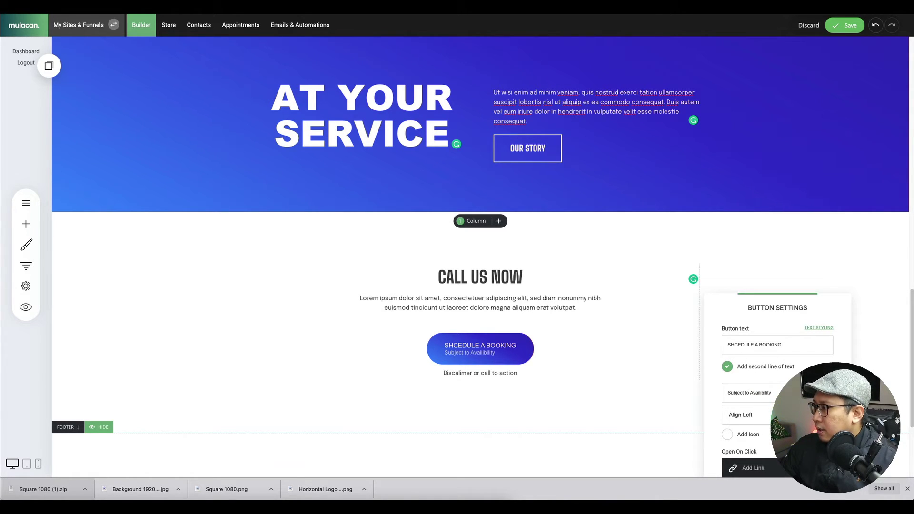
# Set the booking button's main text to Big Shoulders Text at 25px.
pyautogui.click(823, 328)
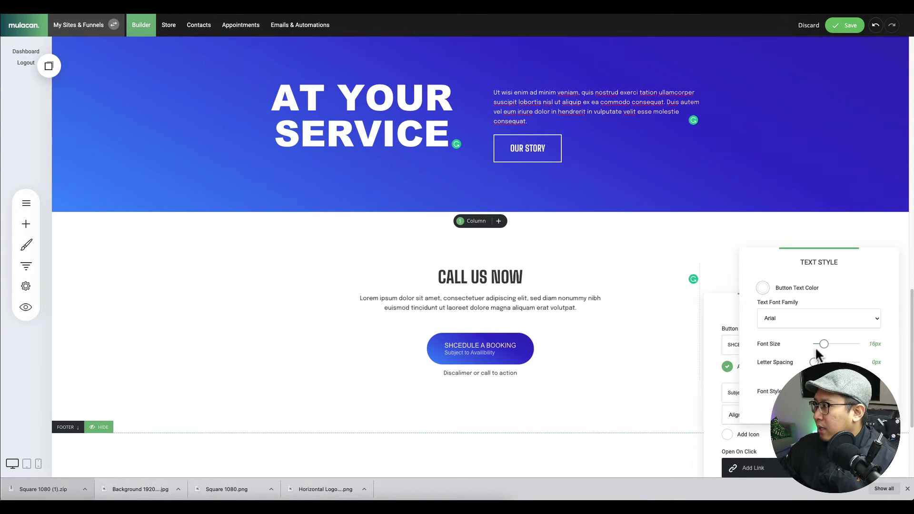
pyautogui.click(786, 318)
pyautogui.click(797, 300)
pyautogui.moveTo(824, 343); pyautogui.dragTo(837, 344)
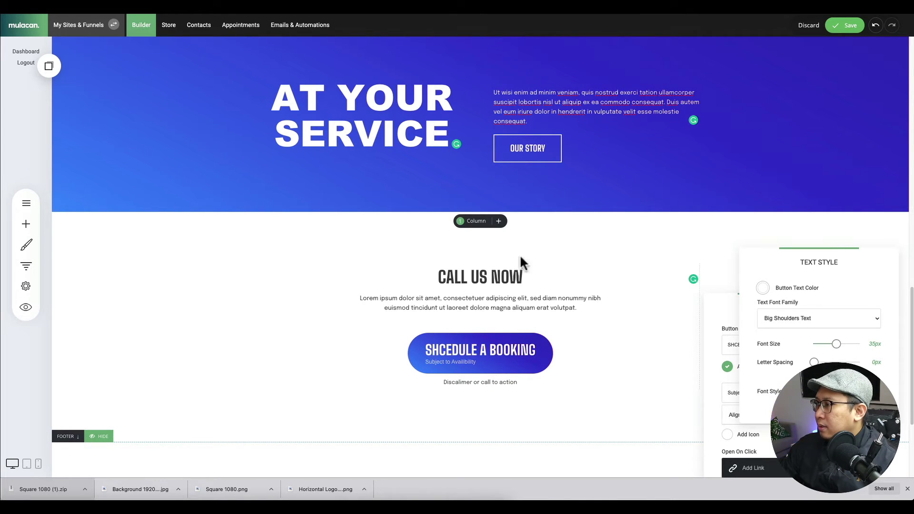
pyautogui.moveTo(837, 344); pyautogui.dragTo(829, 344)
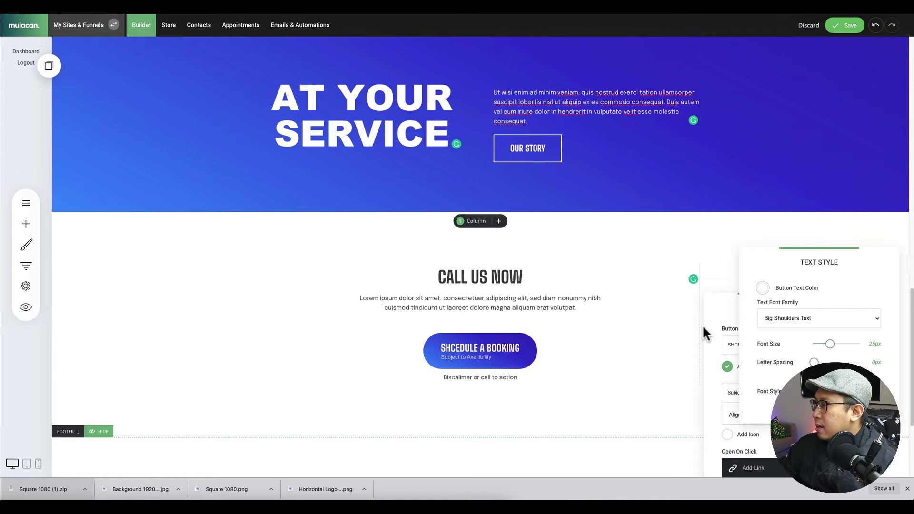
pyautogui.click(716, 312)
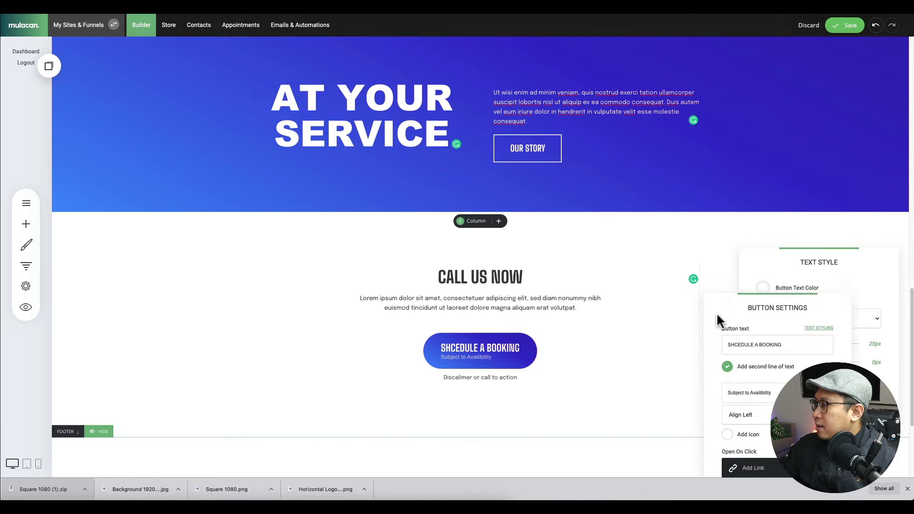
pyautogui.click(675, 367)
# Expand the booking button to full width in its styling settings.
pyautogui.moveTo(521, 347)
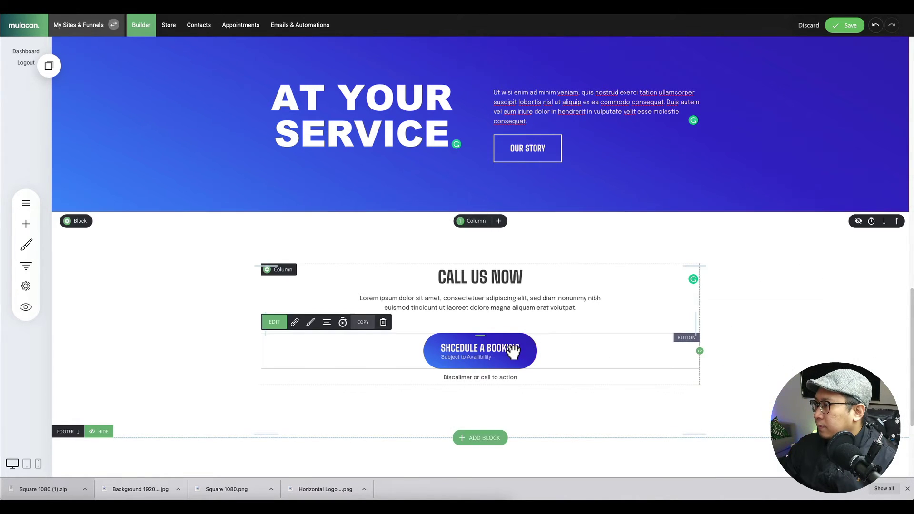
pyautogui.click(310, 322)
pyautogui.click(755, 385)
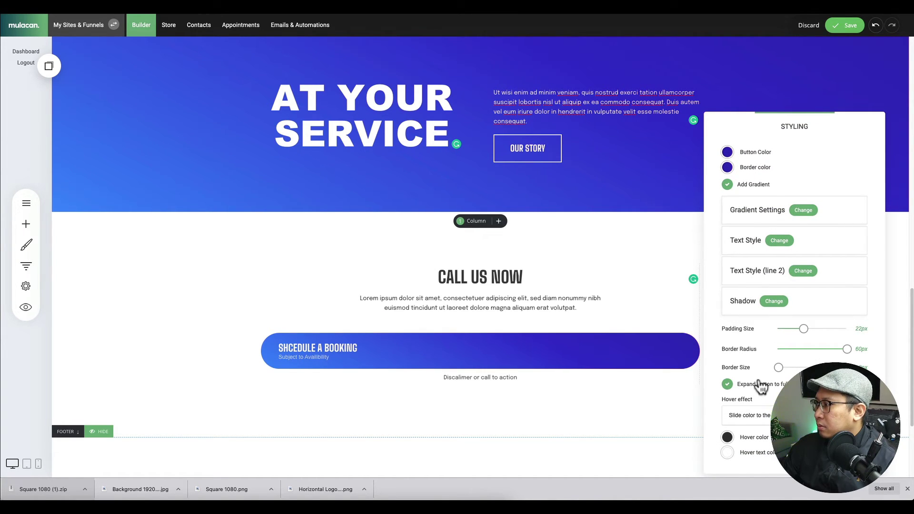
# Turn off full-width expansion for the booking button and save the page.
pyautogui.click(760, 385)
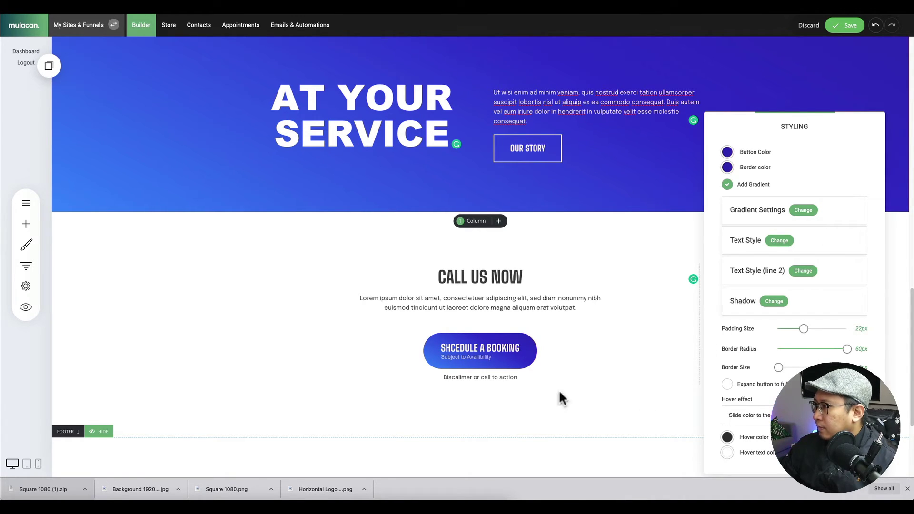
pyautogui.click(598, 388)
pyautogui.click(849, 29)
pyautogui.scroll(-5, 567, 252)
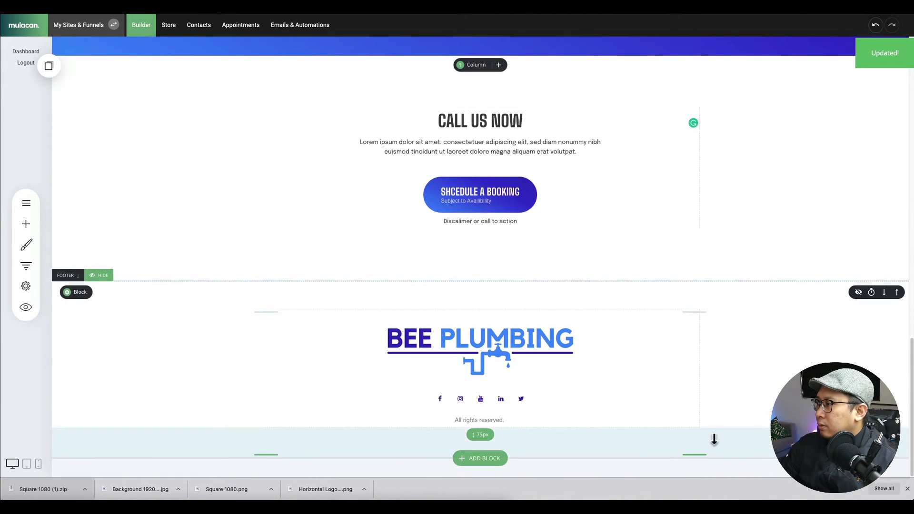
pyautogui.scroll(3, 476, 333)
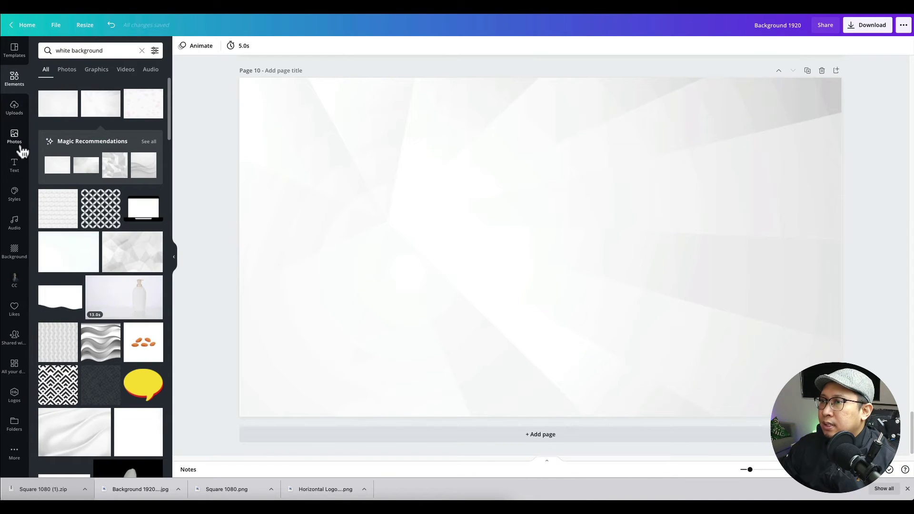
# In the Canva design Background 1920, search photos for "plumbing" and place the dark brass-fittings and gauges photo on page 10.
pyautogui.click(21, 151)
pyautogui.click(72, 49)
pyautogui.write('plumbing')
pyautogui.press('Return')
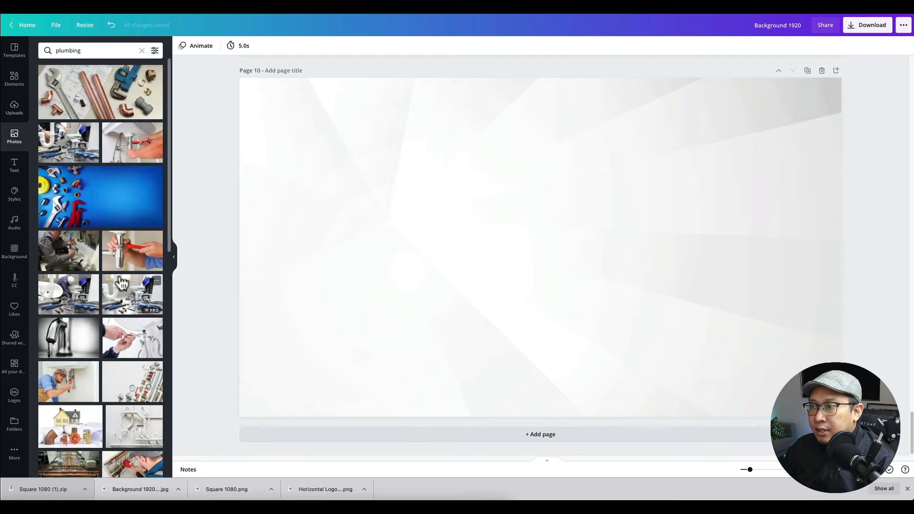
pyautogui.scroll(-5, 121, 284)
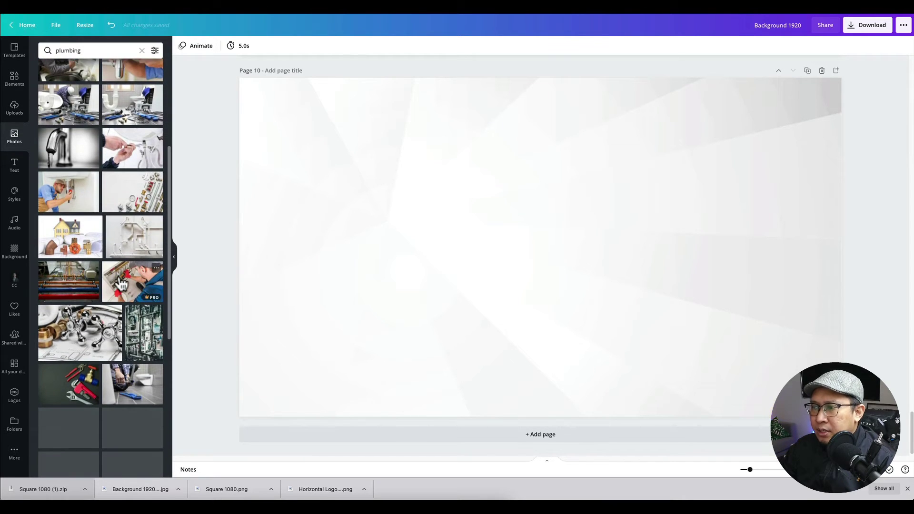
pyautogui.scroll(-3, 67, 340)
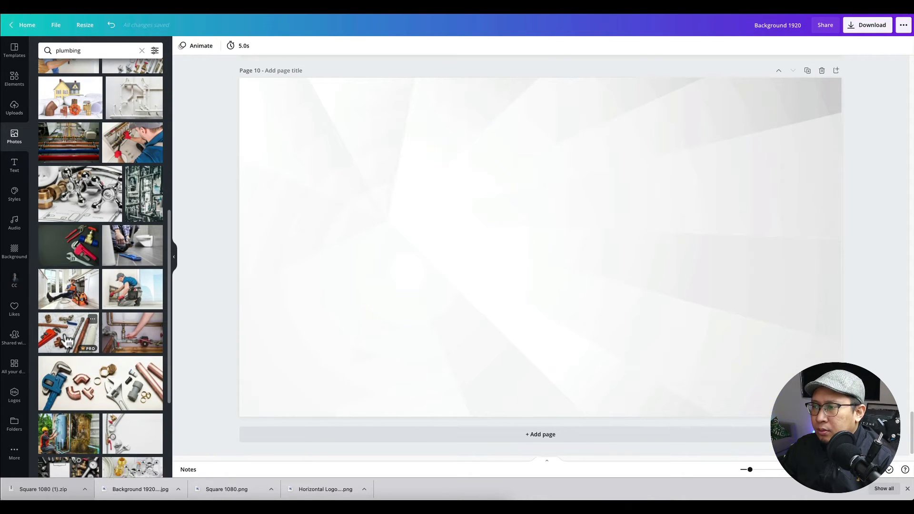
pyautogui.scroll(-1, 66, 339)
pyautogui.scroll(-3, 63, 337)
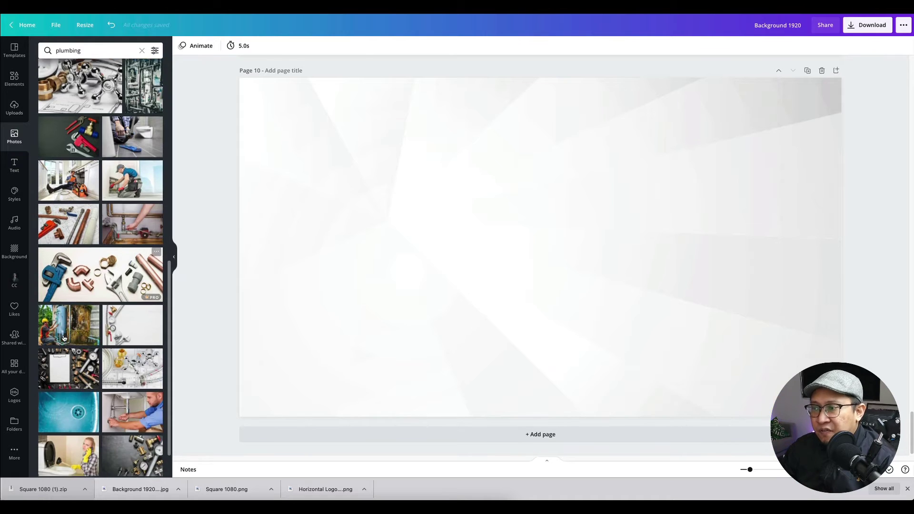
pyautogui.scroll(-2, 64, 337)
pyautogui.moveTo(129, 351); pyautogui.dragTo(538, 395)
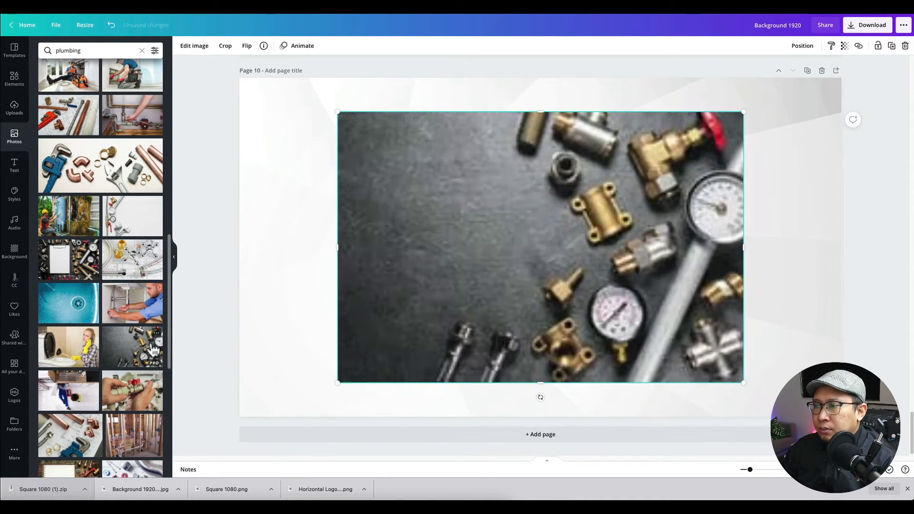
# Enlarge the brass-fittings photo to cover the whole of page 10.
pyautogui.moveTo(530, 298); pyautogui.dragTo(429, 257)
pyautogui.moveTo(645, 350); pyautogui.dragTo(719, 336)
pyautogui.press('Delete')
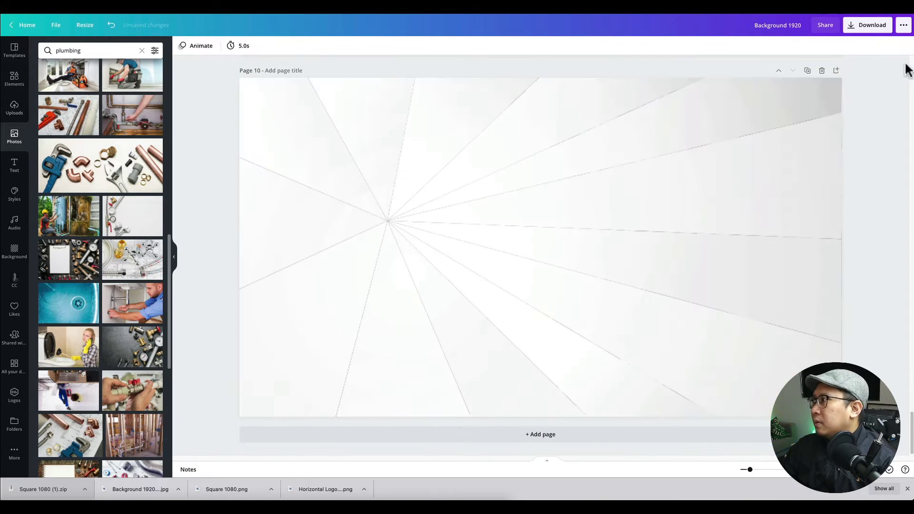
pyautogui.click(690, 155)
pyautogui.hotkey('ctrl', 'z')
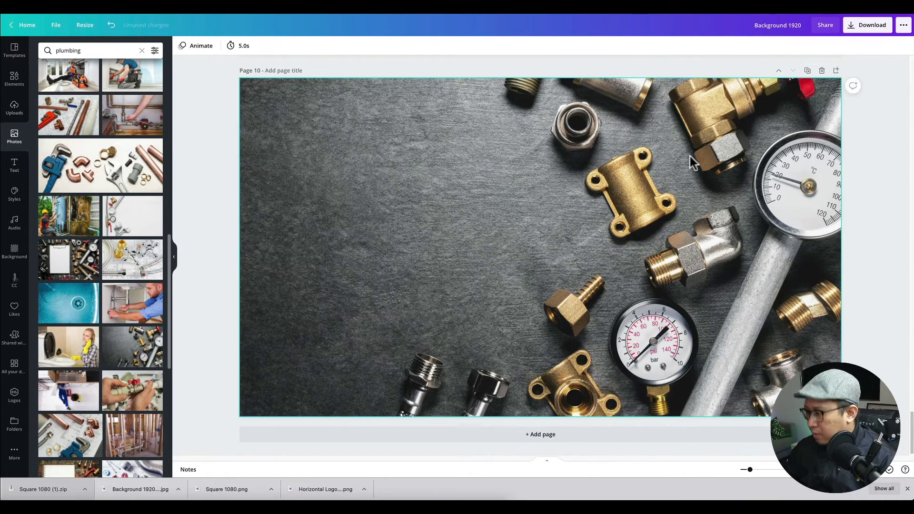
# Download only page 10 of the design as a JPG.
pyautogui.click(862, 27)
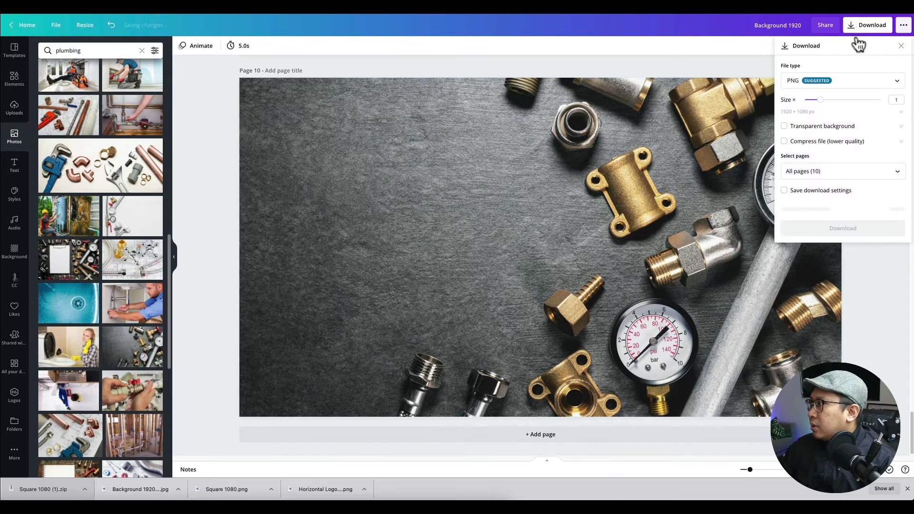
pyautogui.click(837, 82)
pyautogui.click(809, 107)
pyautogui.click(821, 169)
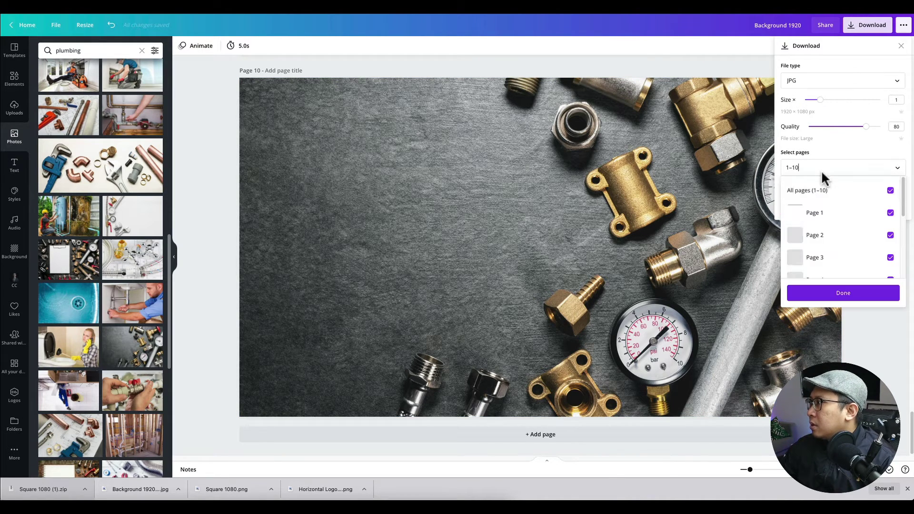
pyautogui.click(824, 191)
pyautogui.scroll(-3, 837, 238)
pyautogui.click(827, 263)
pyautogui.click(830, 289)
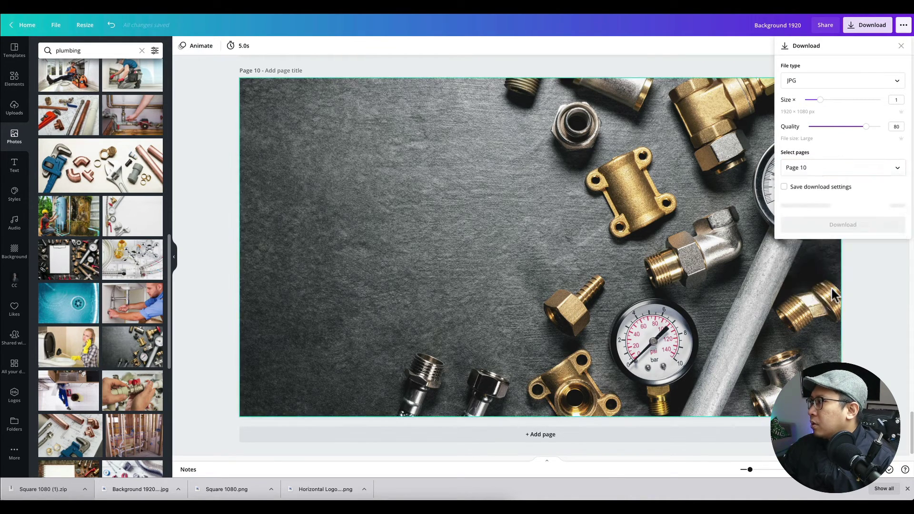
pyautogui.click(842, 205)
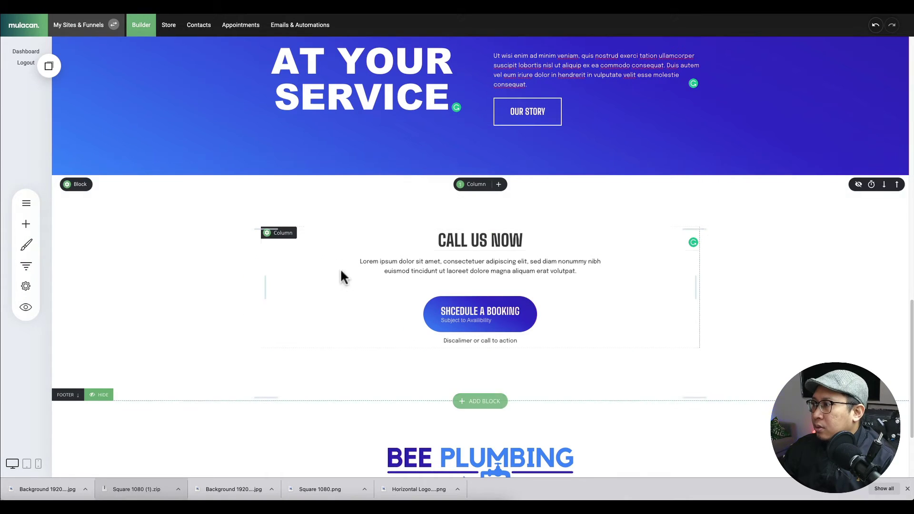
# In Mulacan, upload Background 1920 (2).jpg from Downloads and use it as the CALL US NOW block's background image.
pyautogui.click(67, 184)
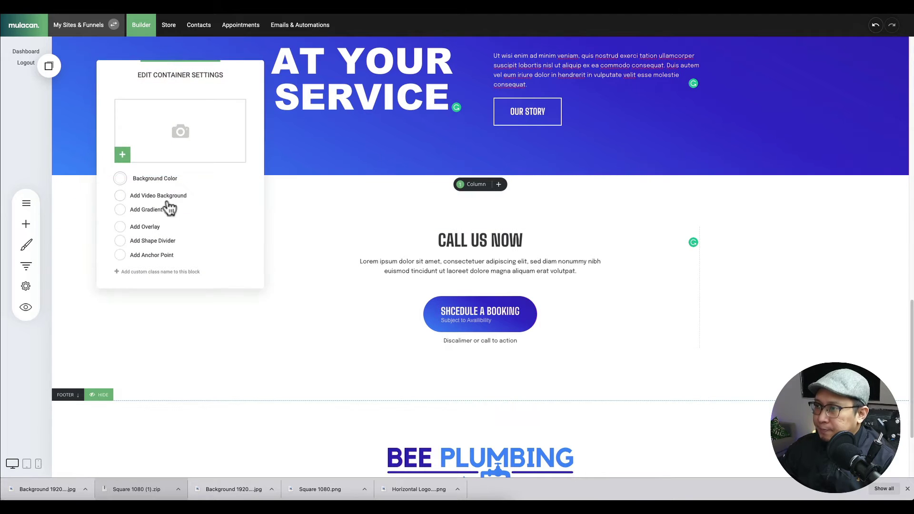
pyautogui.click(158, 133)
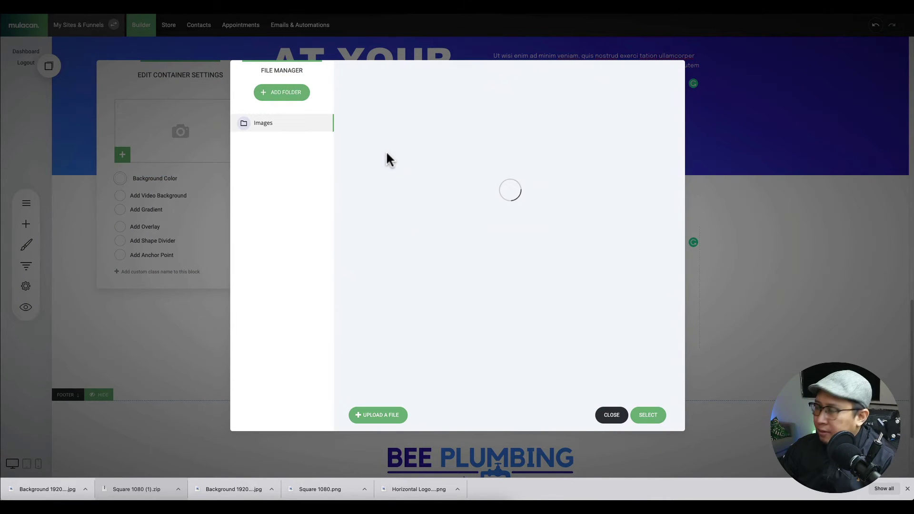
pyautogui.click(395, 417)
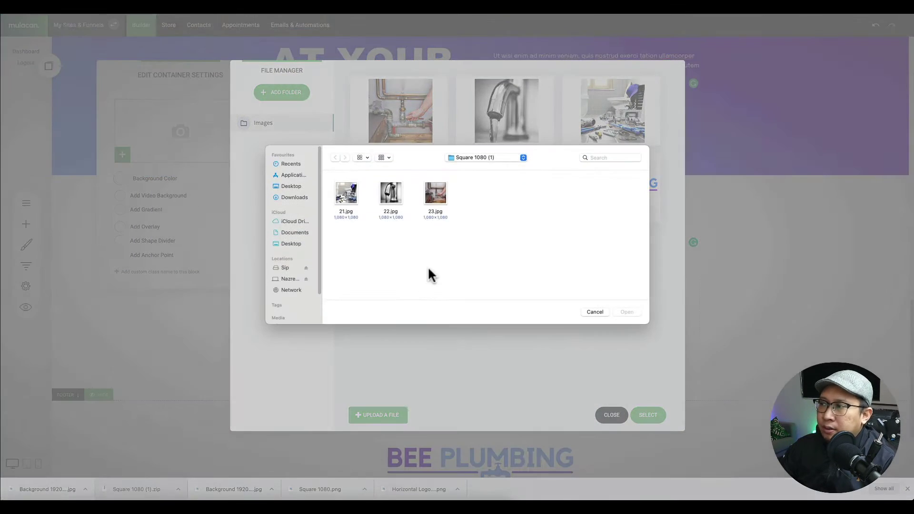
pyautogui.click(298, 195)
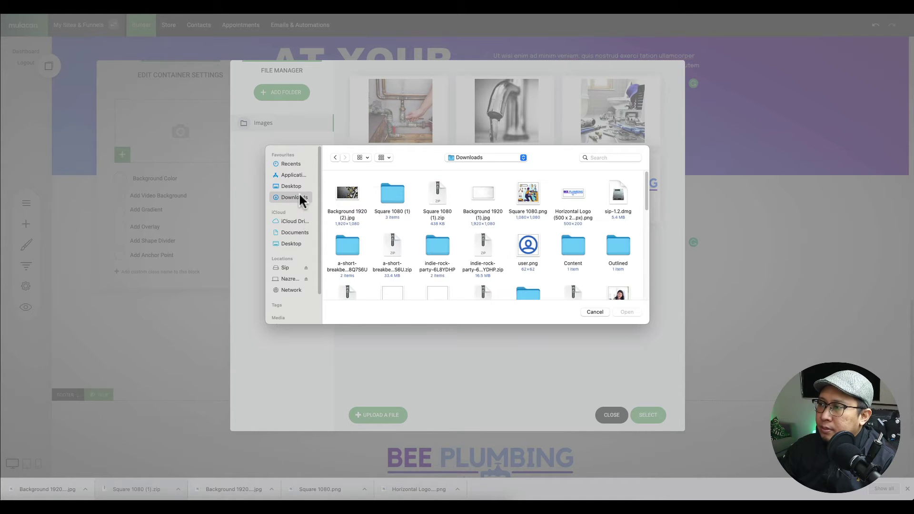
pyautogui.click(345, 193)
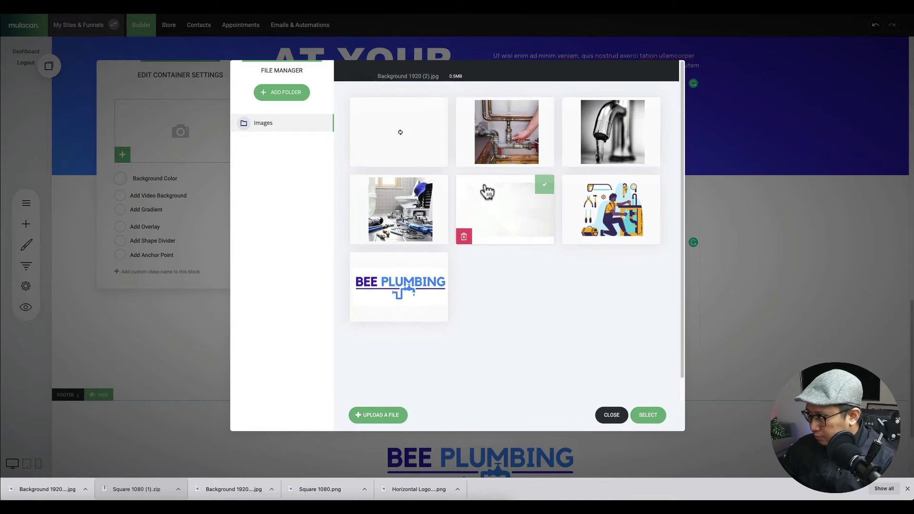
pyautogui.click(647, 417)
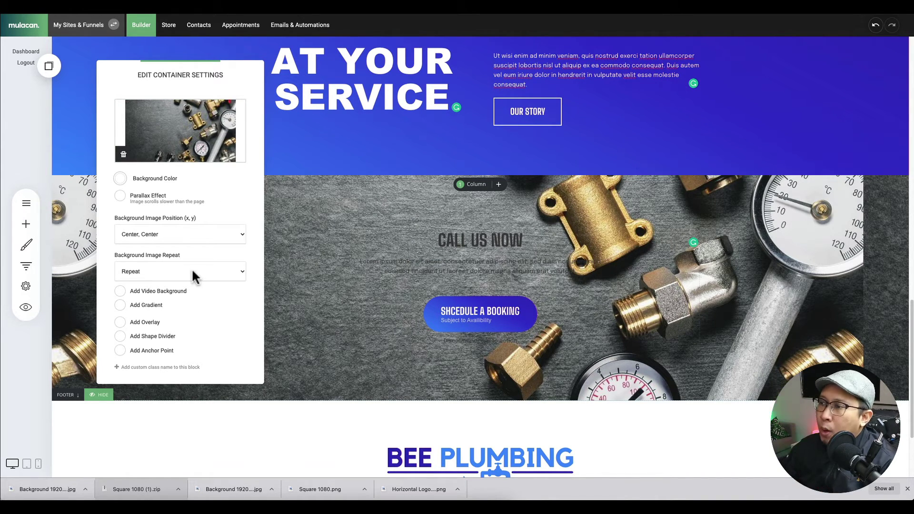
# Add a white FFFFFF overlay at about 0.86 opacity over the CALL US NOW block's background image.
pyautogui.click(135, 322)
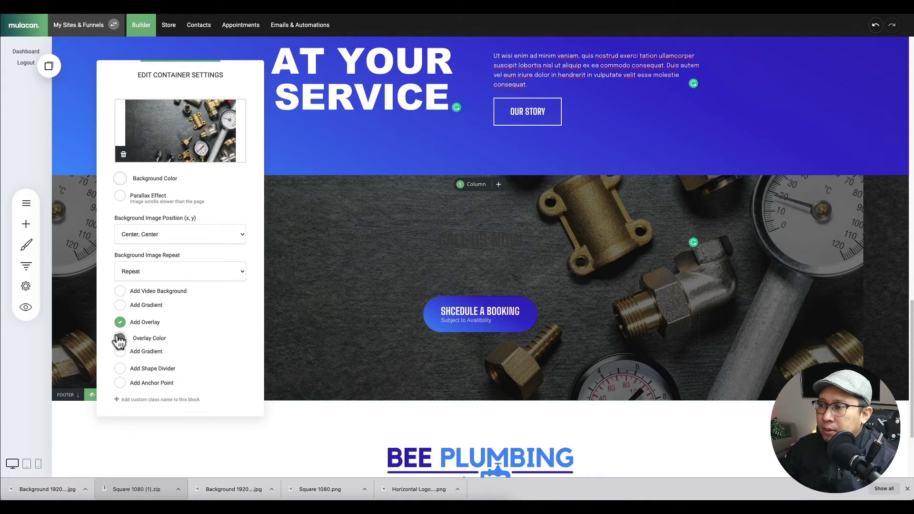
pyautogui.click(119, 339)
pyautogui.click(213, 404)
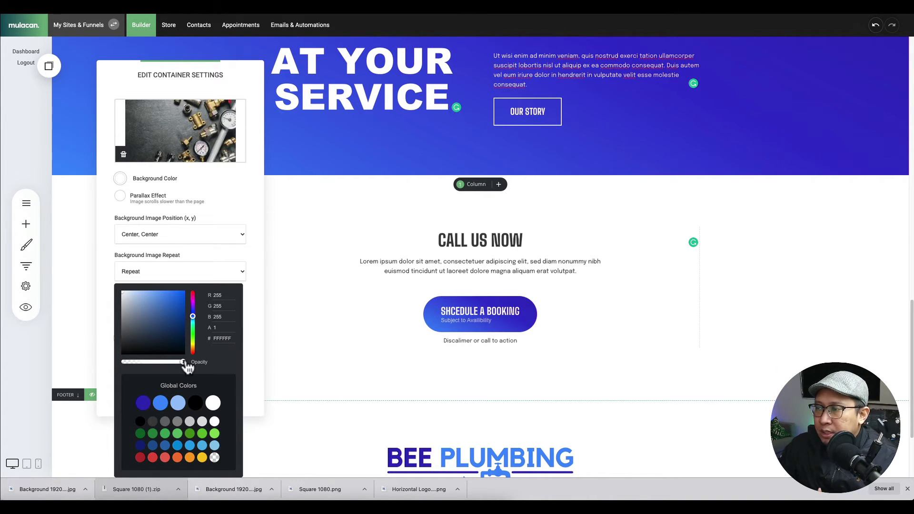
pyautogui.moveTo(186, 367); pyautogui.dragTo(180, 367)
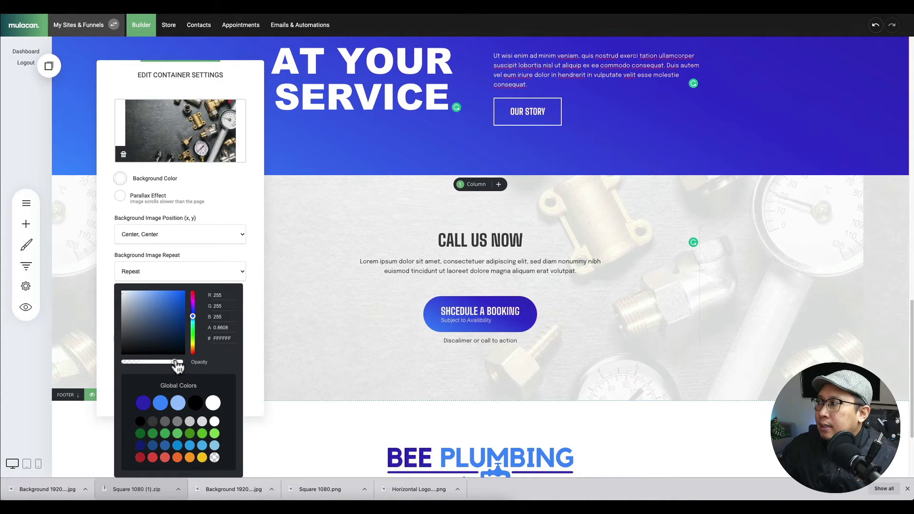
pyautogui.click(165, 248)
# Set the CALL US NOW block's background image repeat to Cover whole area and save the page.
pyautogui.click(164, 270)
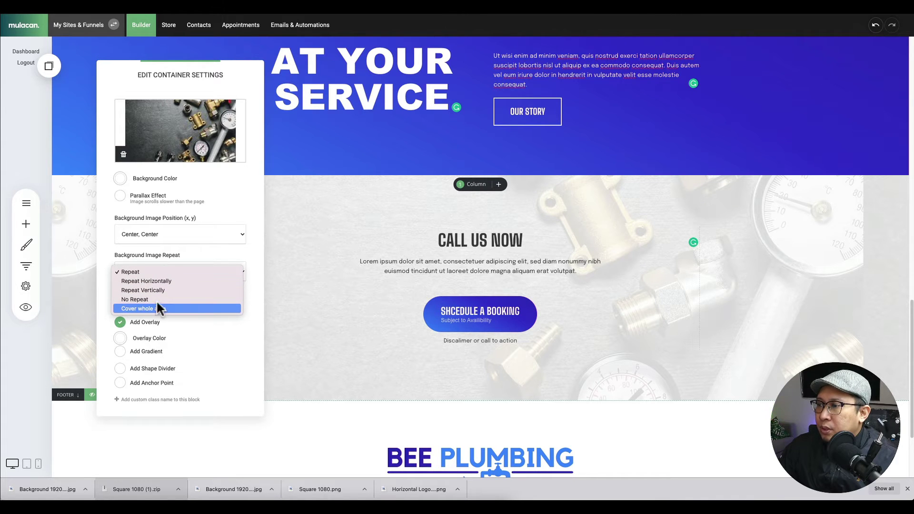
pyautogui.click(143, 308)
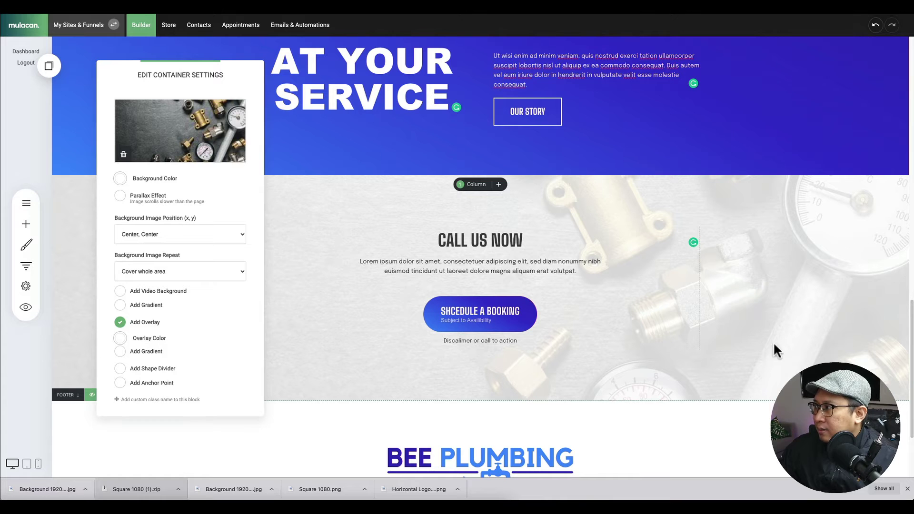
pyautogui.click(330, 364)
pyautogui.scroll(8, 485, 267)
pyautogui.scroll(-7, 487, 270)
pyautogui.scroll(5, 480, 231)
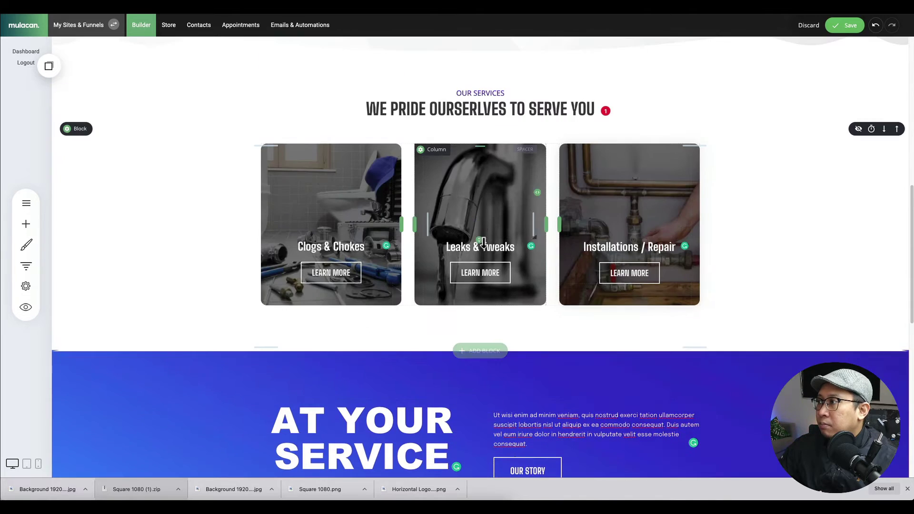
pyautogui.scroll(3, 480, 231)
pyautogui.scroll(2, 436, 167)
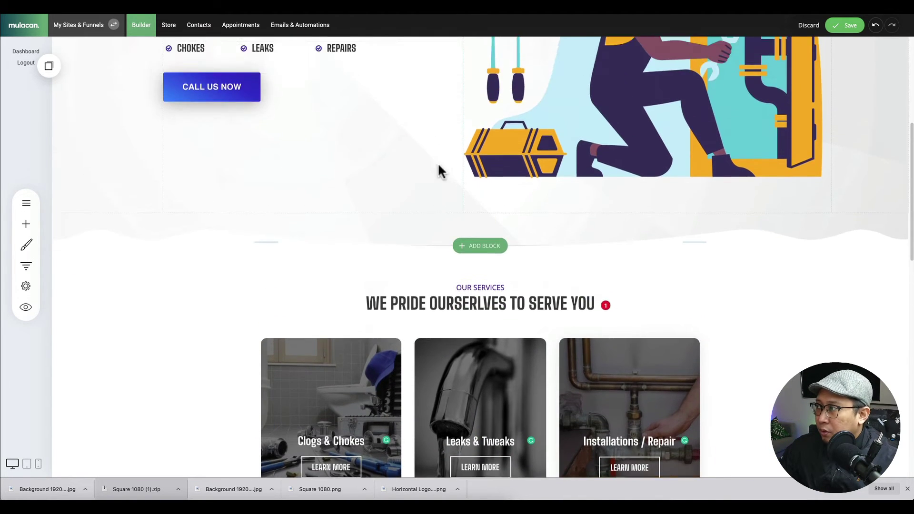
pyautogui.scroll(5, 436, 166)
pyautogui.click(844, 25)
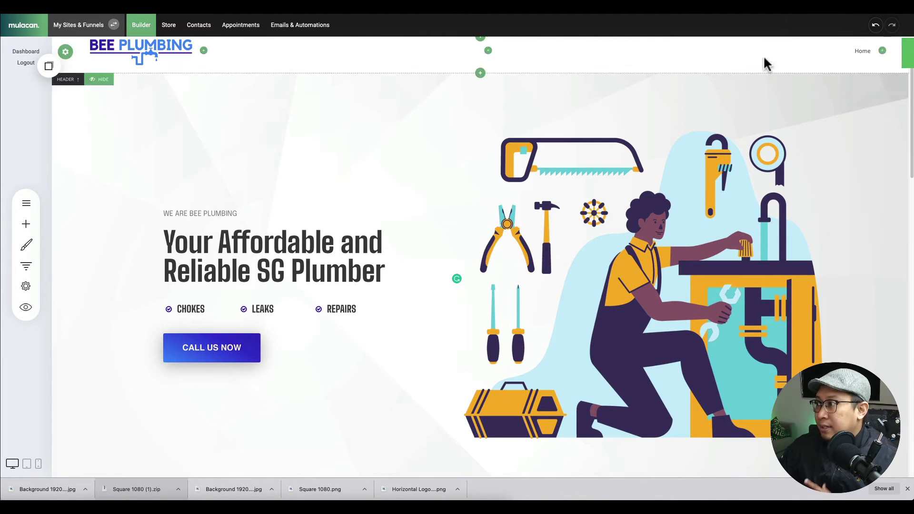
pyautogui.scroll(-7, 467, 171)
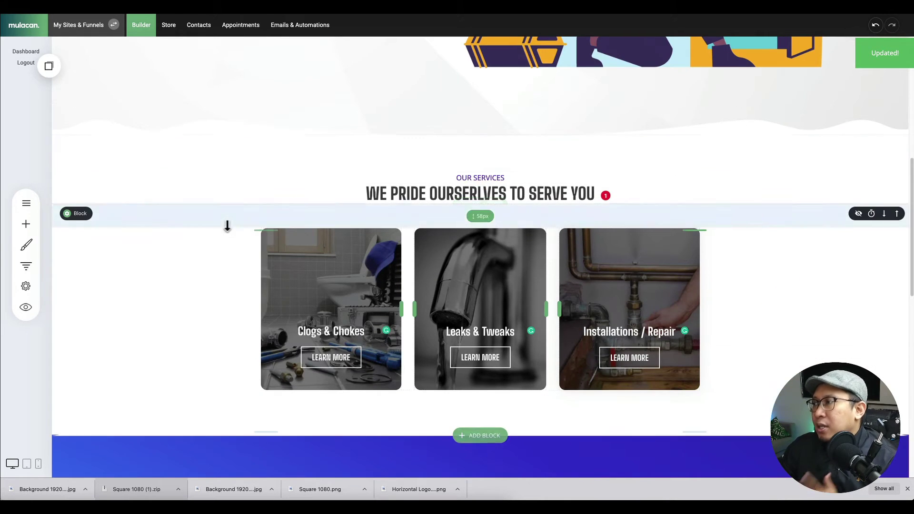
pyautogui.scroll(-5, 244, 245)
pyautogui.scroll(10, 244, 245)
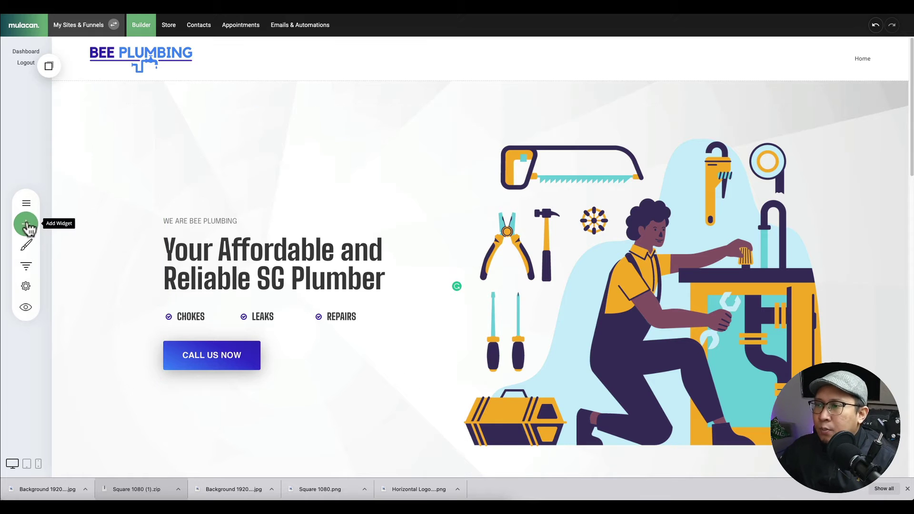
# Start adding a new page to the site and show the About / Team templates.
pyautogui.click(26, 203)
pyautogui.click(128, 56)
pyautogui.click(234, 122)
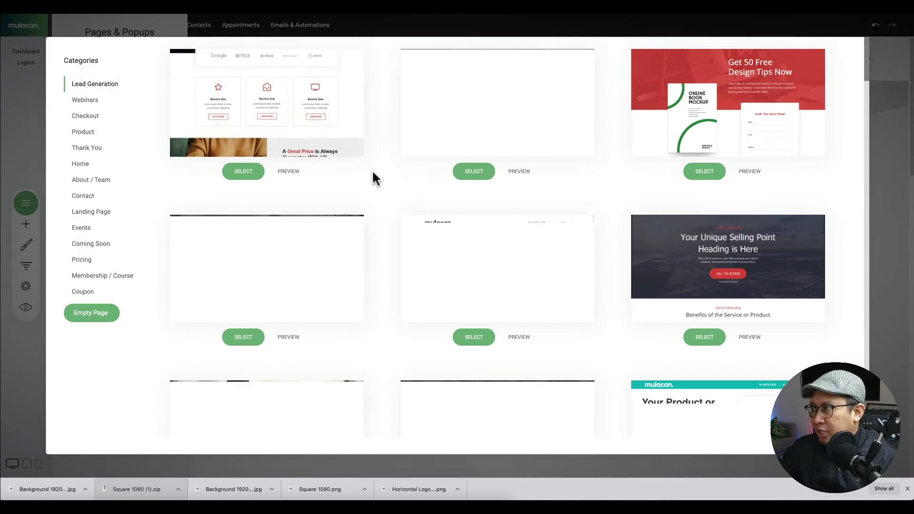
pyautogui.click(89, 180)
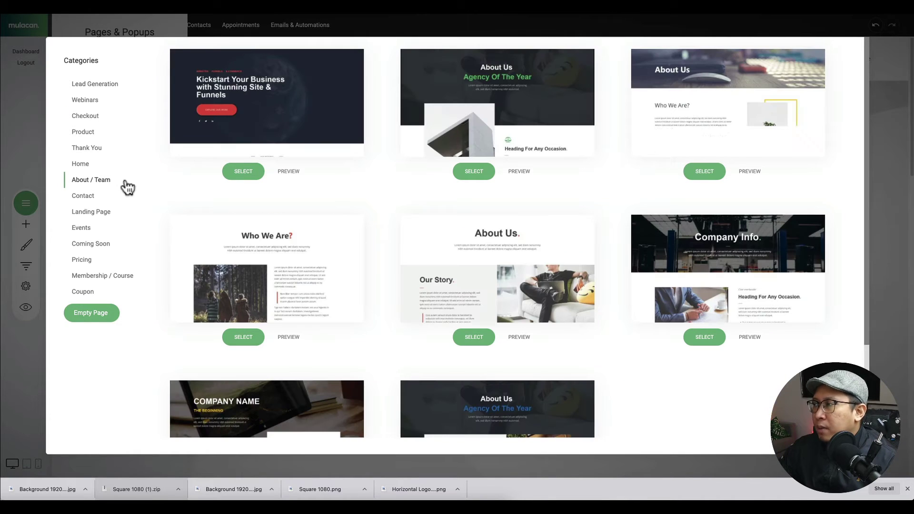
# Choose the "About Us" template with the "Who We Are?" section and add it as a public page named About.
pyautogui.scroll(-3, 424, 255)
pyautogui.scroll(3, 424, 256)
pyautogui.rightClick(424, 251)
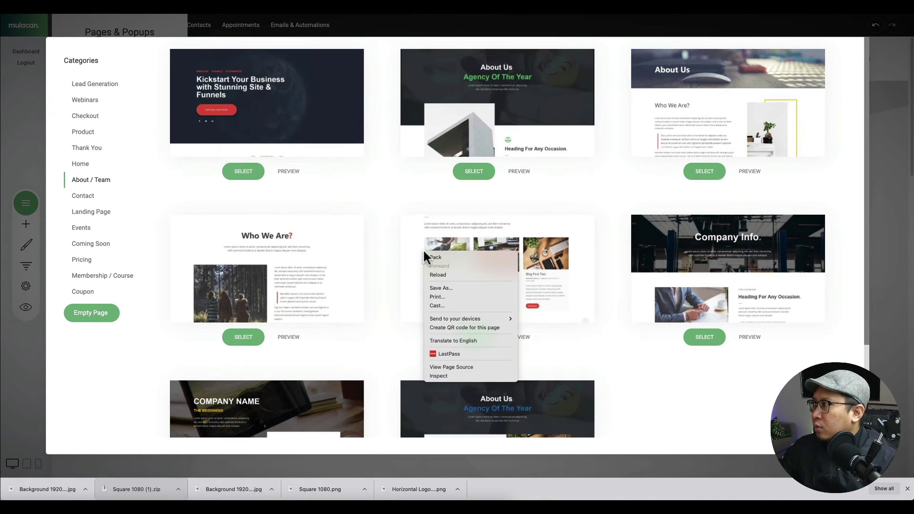
pyautogui.click(628, 114)
pyautogui.click(584, 152)
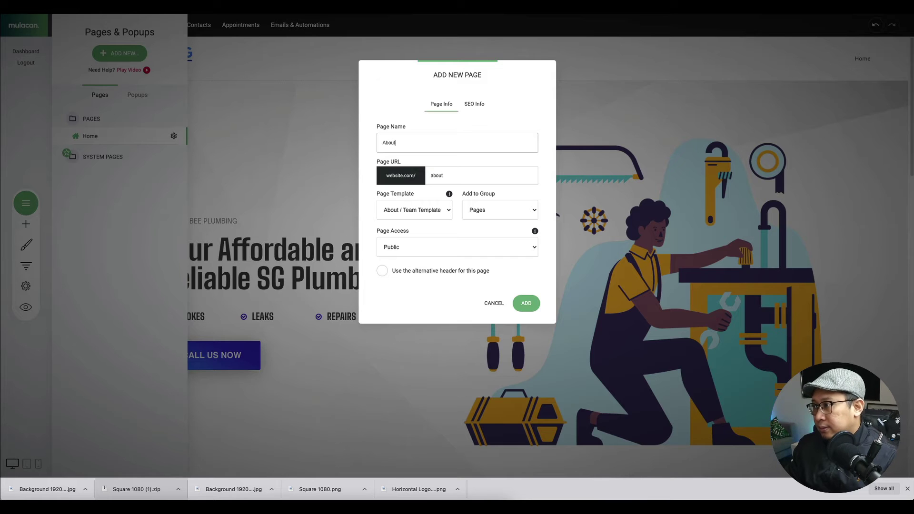
pyautogui.click(523, 302)
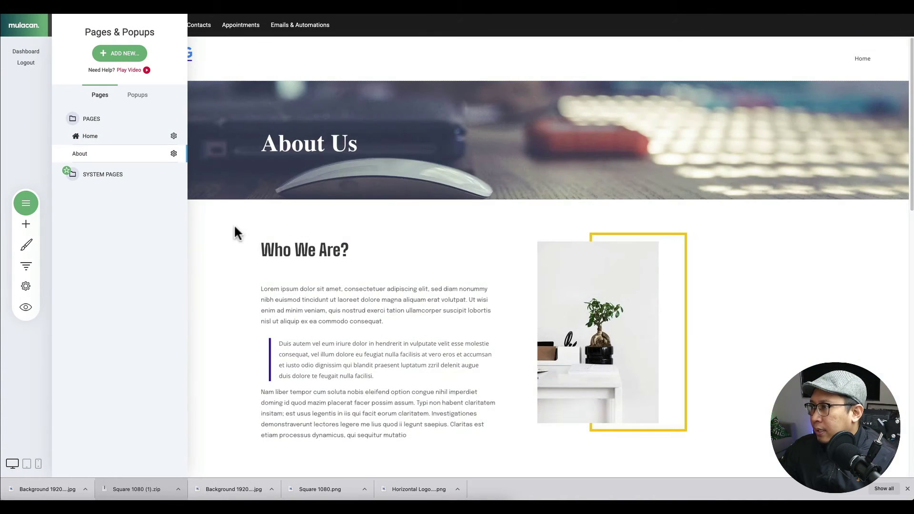
# Clear the formatting of the About Us banner heading and color its text white.
pyautogui.click(239, 237)
pyautogui.click(307, 144)
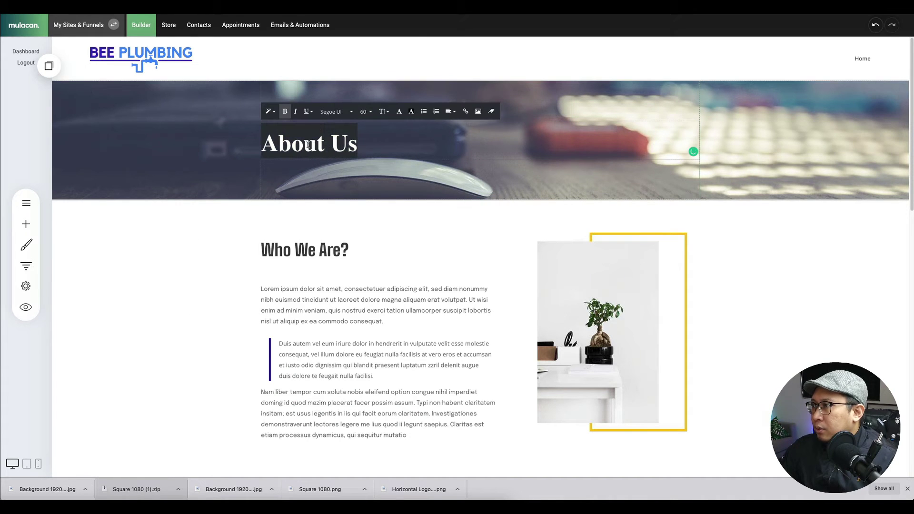
pyautogui.click(491, 112)
pyautogui.tripleClick(308, 134)
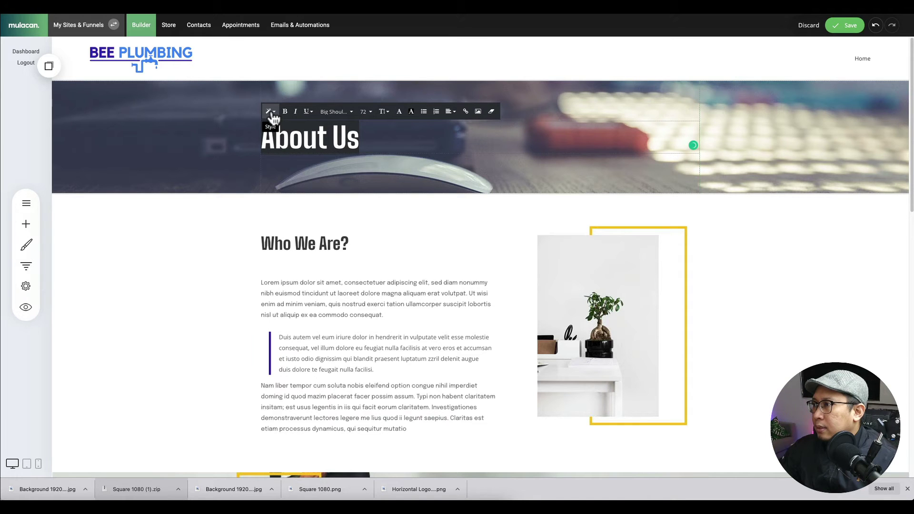
pyautogui.click(399, 111)
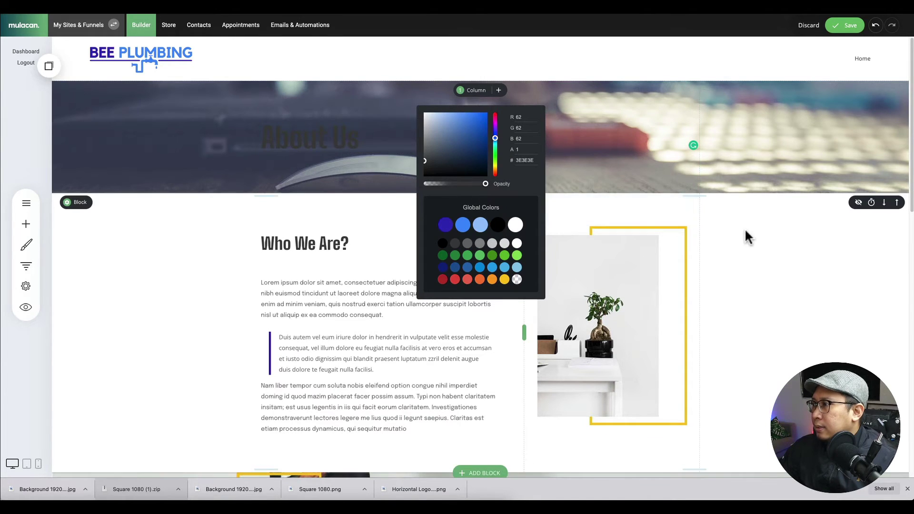
pyautogui.click(515, 226)
pyautogui.click(755, 245)
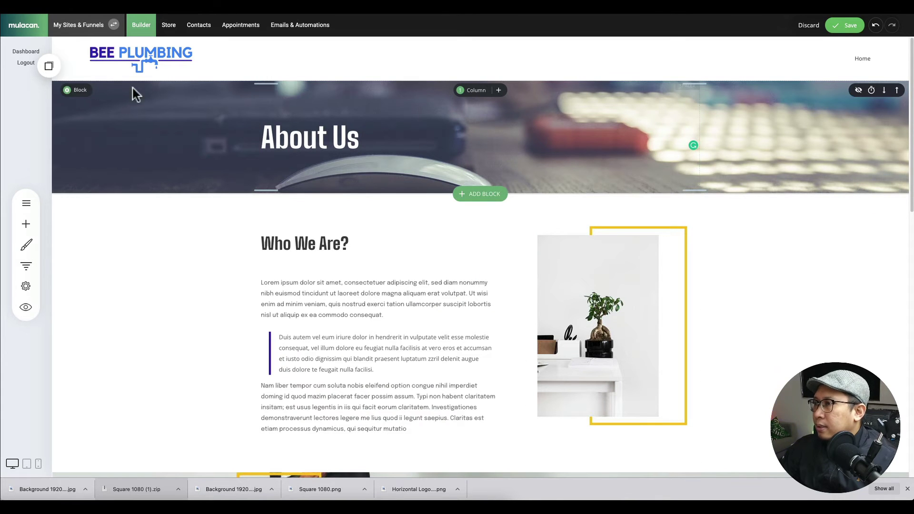
# Replace the About Us banner's background image with the brass pipe fittings and gauge photo from the Images folder.
pyautogui.click(70, 91)
pyautogui.click(181, 88)
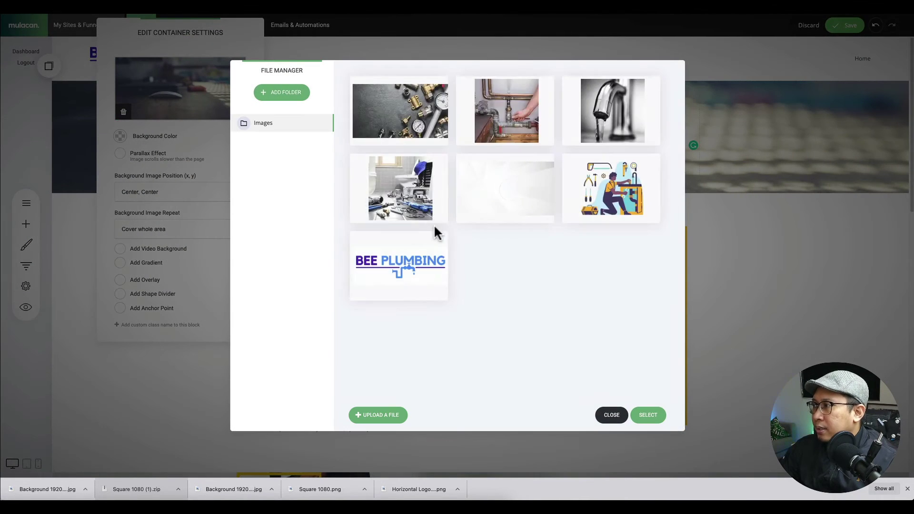
pyautogui.click(650, 416)
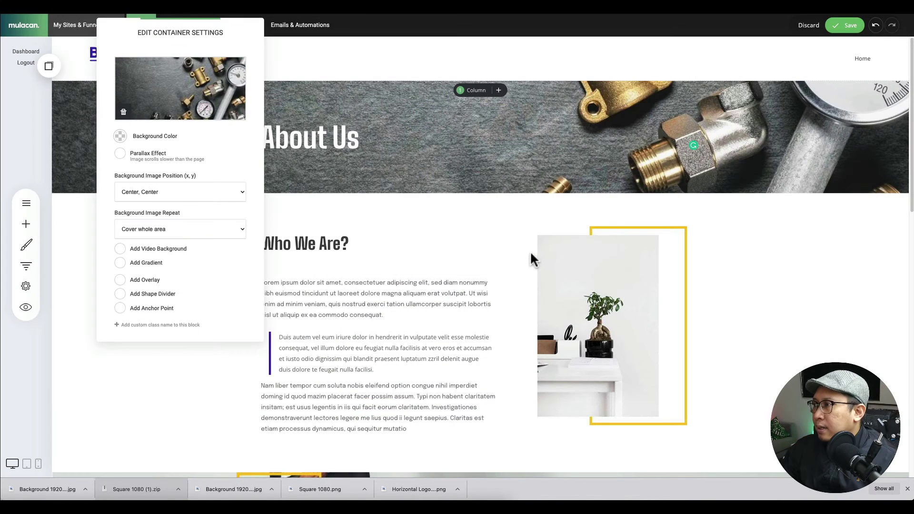
# Add an overlay in the global purple 3700B8 at about 0.54 opacity over the About Us banner's background image.
pyautogui.click(120, 280)
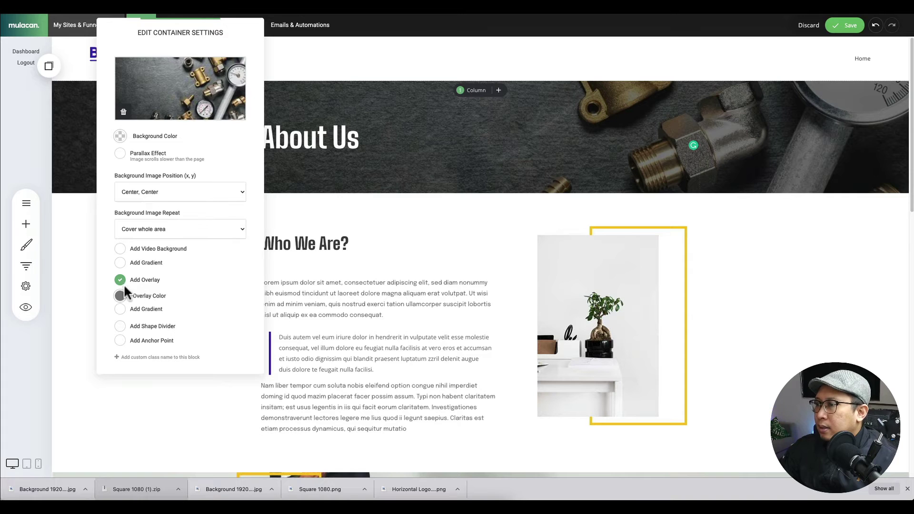
pyautogui.click(120, 297)
pyautogui.click(143, 403)
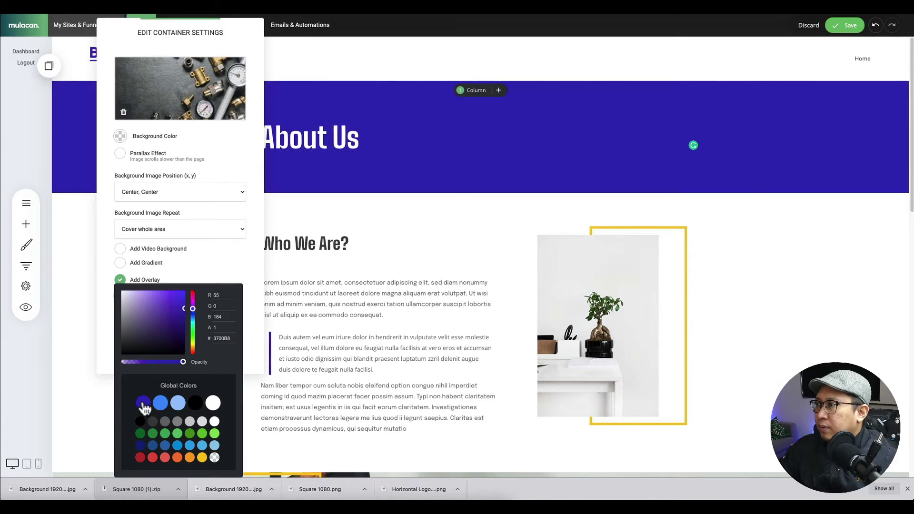
pyautogui.moveTo(184, 364); pyautogui.dragTo(159, 365)
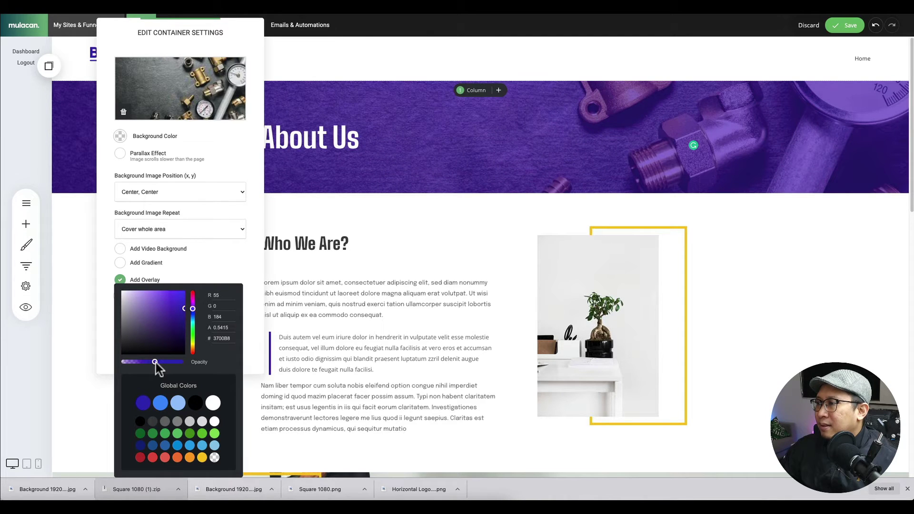
pyautogui.click(738, 304)
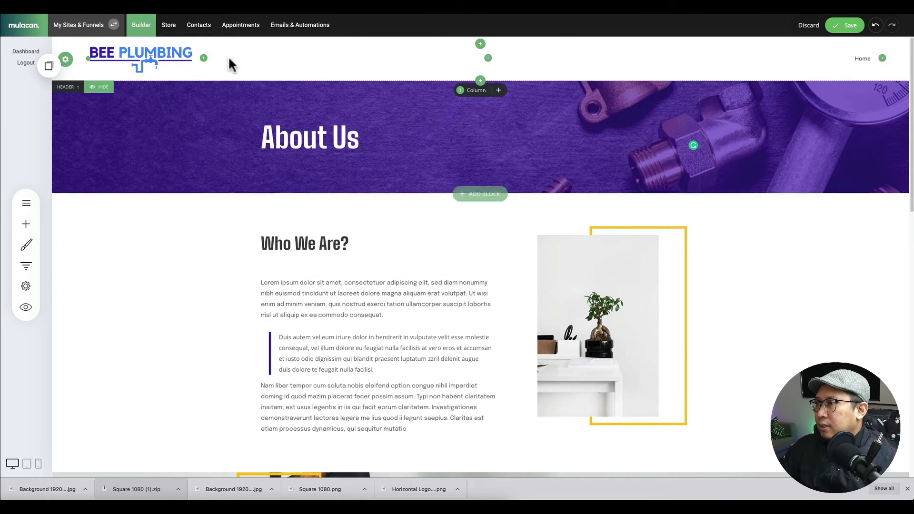
# Try the On Top - Compact header layout, settle on On Top - Normal size, and save the page.
pyautogui.click(49, 66)
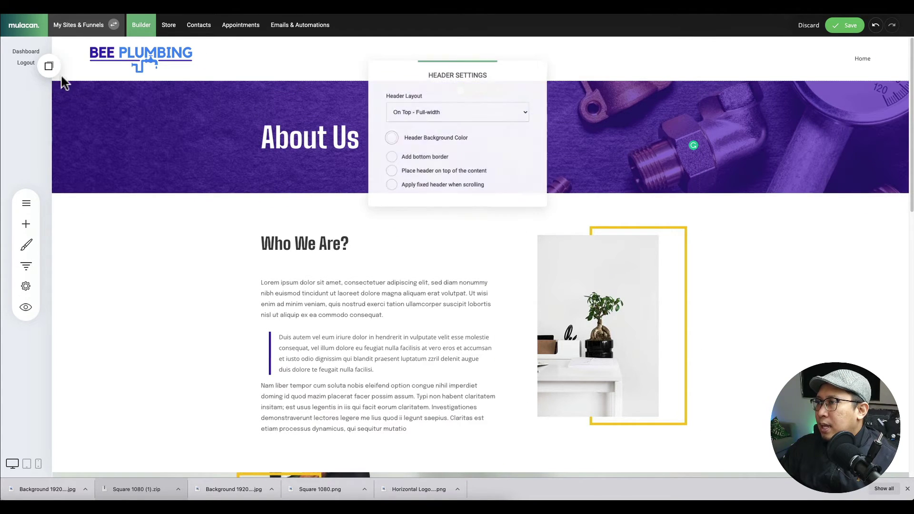
pyautogui.click(450, 109)
pyautogui.click(449, 119)
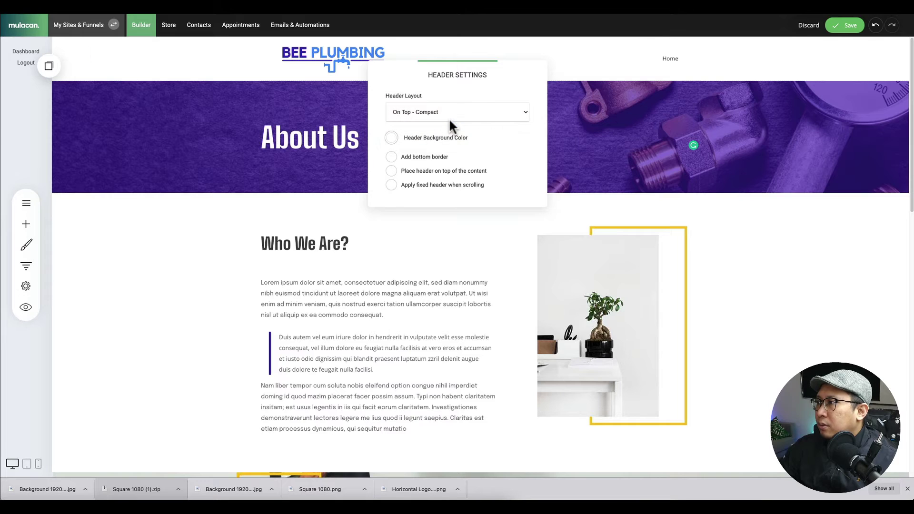
pyautogui.click(449, 109)
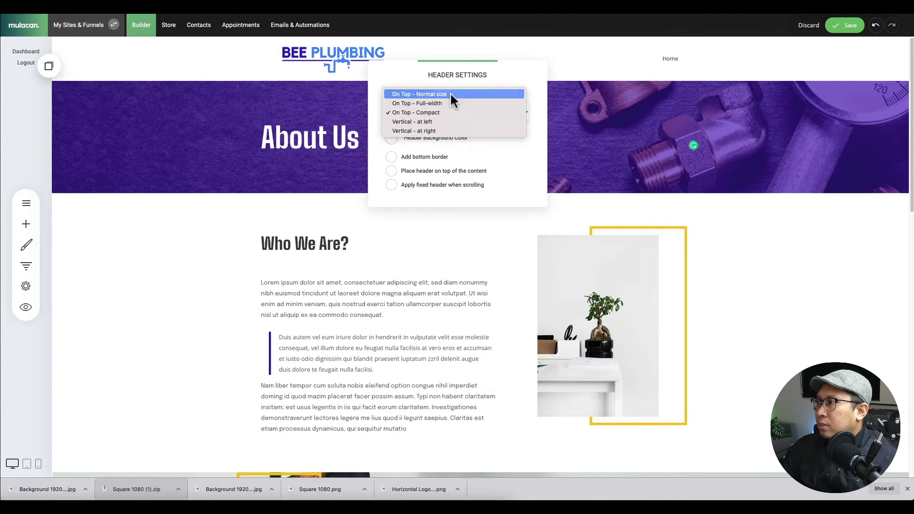
pyautogui.click(449, 92)
pyautogui.click(565, 222)
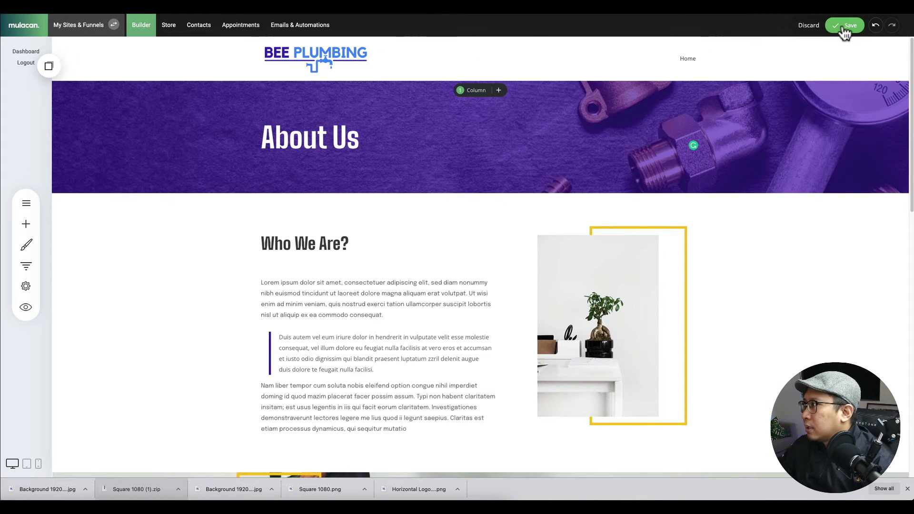
# Check the image settings of the plant photo beside "Who We Are?" and dismiss the browser's downloads bar.
pyautogui.click(546, 214)
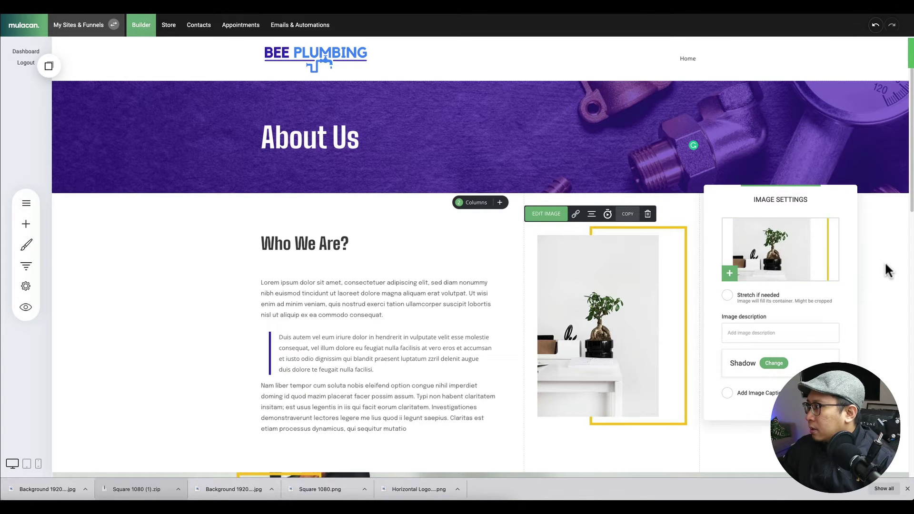
pyautogui.click(887, 266)
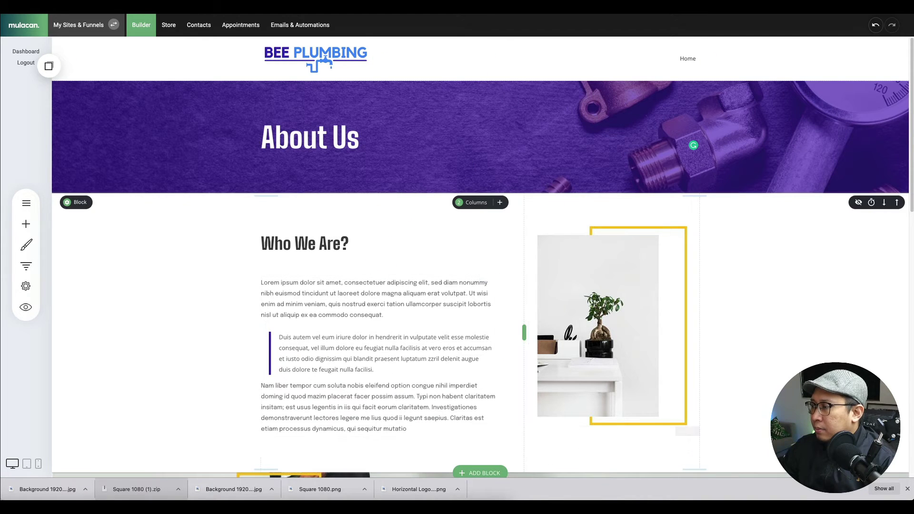
pyautogui.click(907, 489)
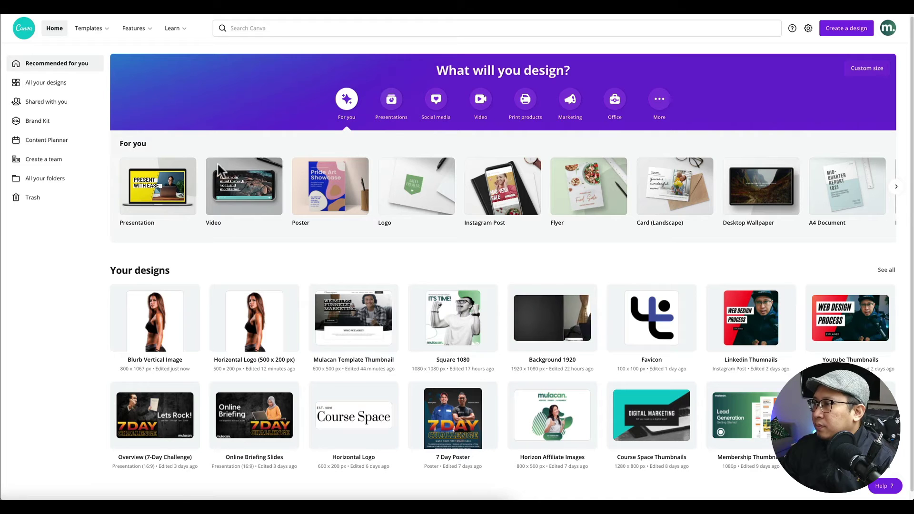
# Switch to Canva, open the Blurb Vertical Image design and add a blank page after its last page.
pyautogui.click(162, 331)
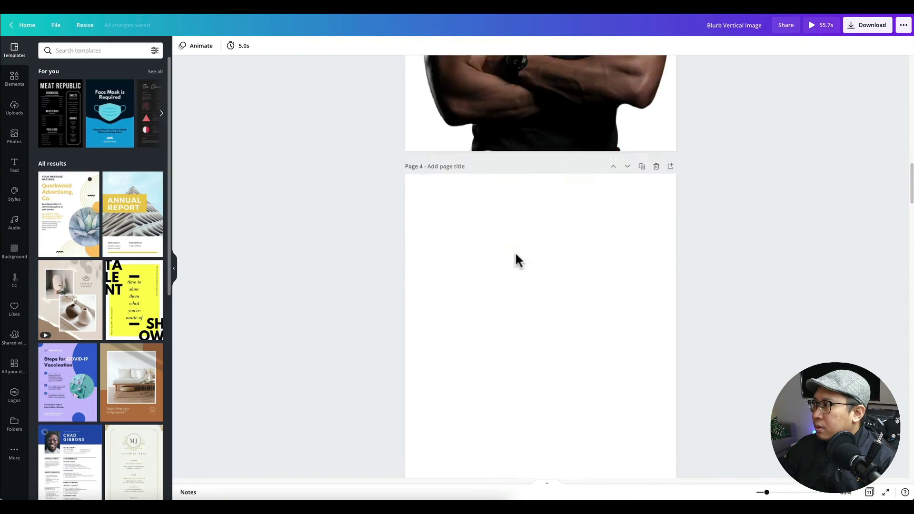
pyautogui.scroll(-2, 516, 251)
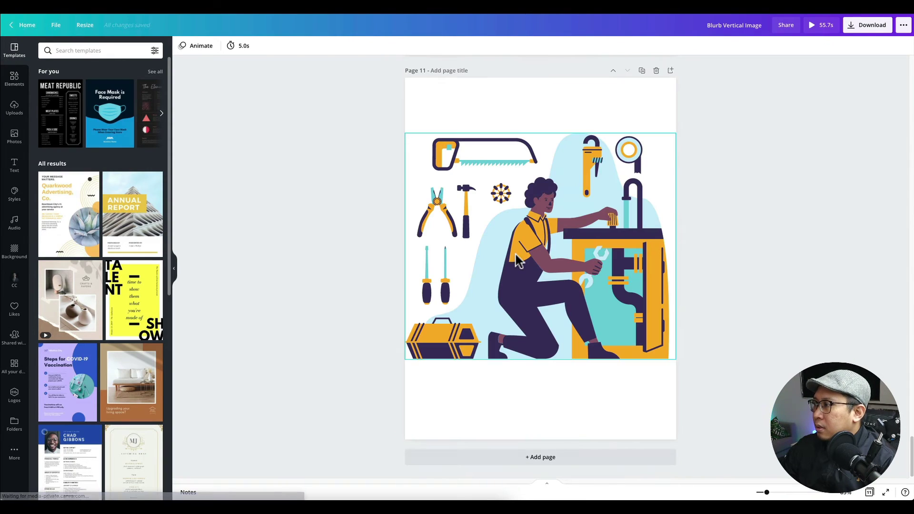
pyautogui.click(536, 457)
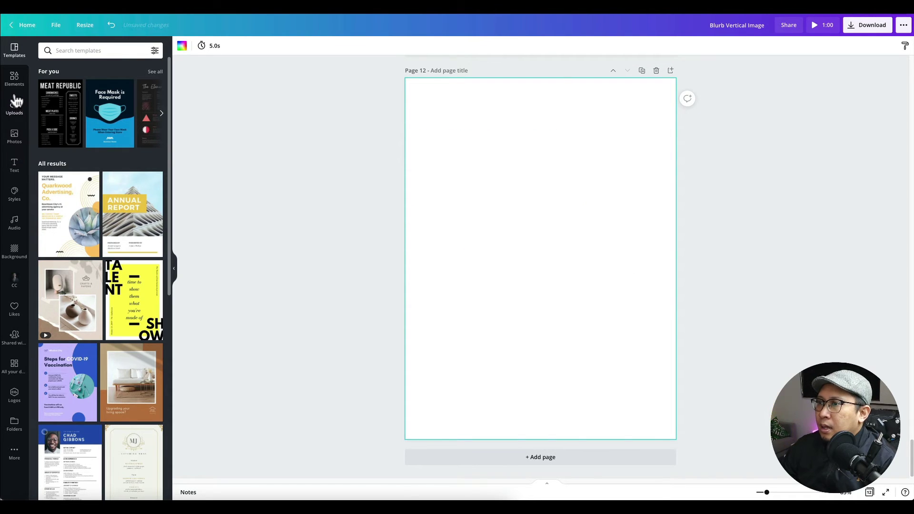
# Search the elements for "plumbing" and try the round blue plumber graphic on the new page.
pyautogui.click(15, 79)
pyautogui.click(69, 51)
pyautogui.write('plumbing')
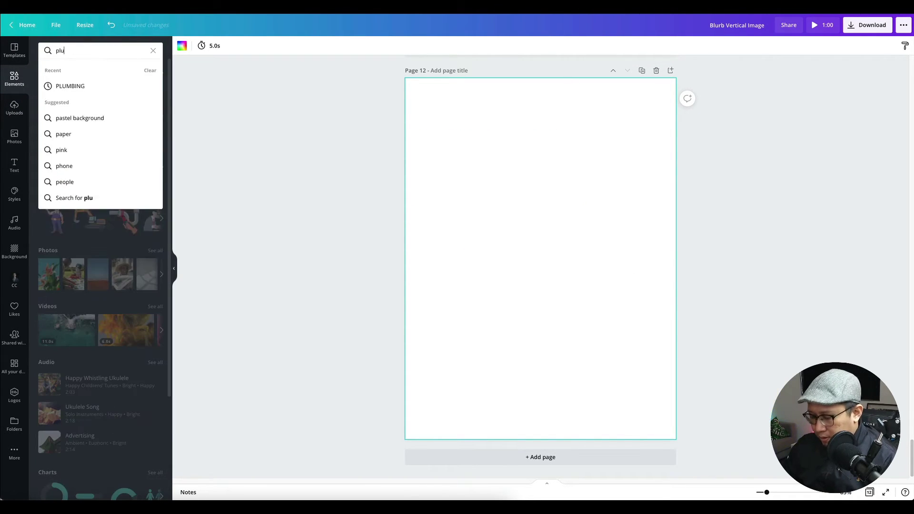
pyautogui.press('Return')
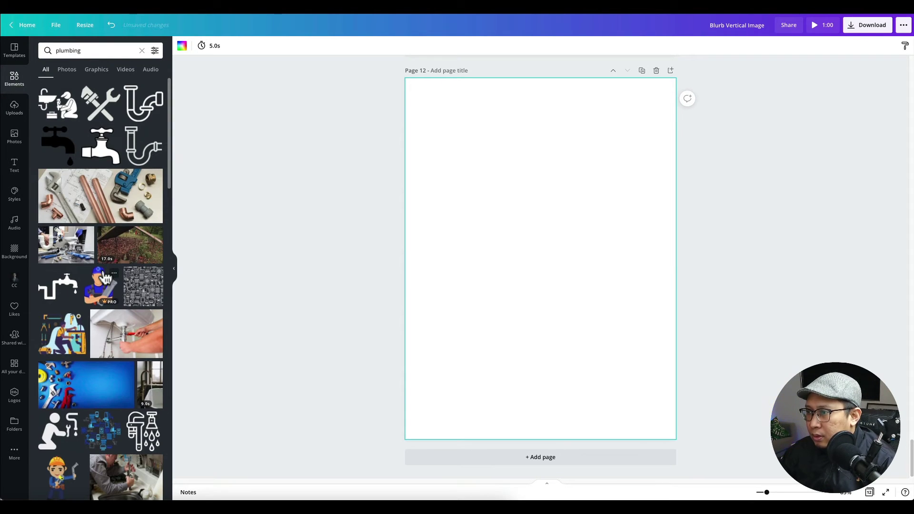
pyautogui.scroll(-3, 105, 278)
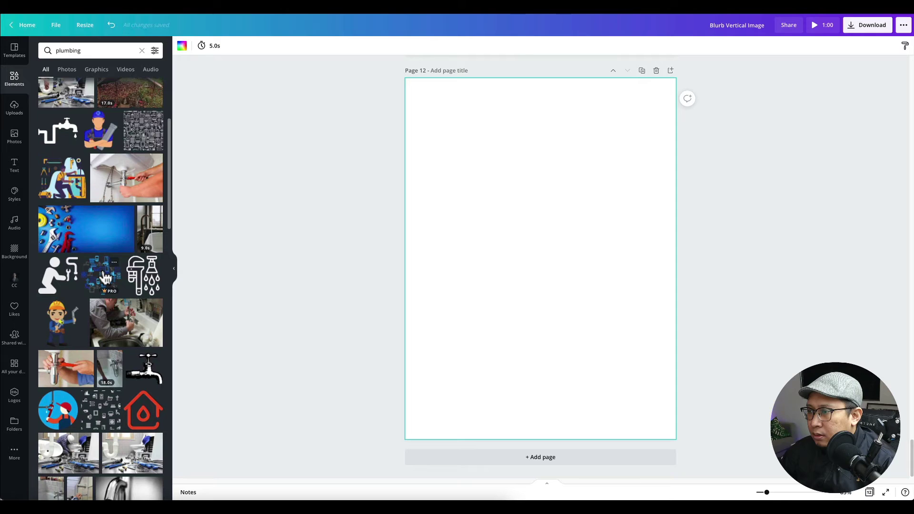
pyautogui.scroll(-4, 105, 279)
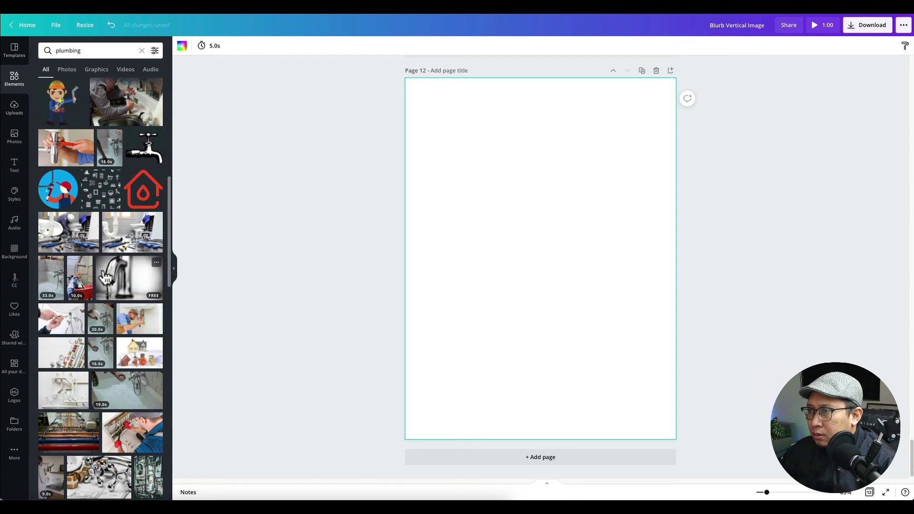
pyautogui.click(58, 189)
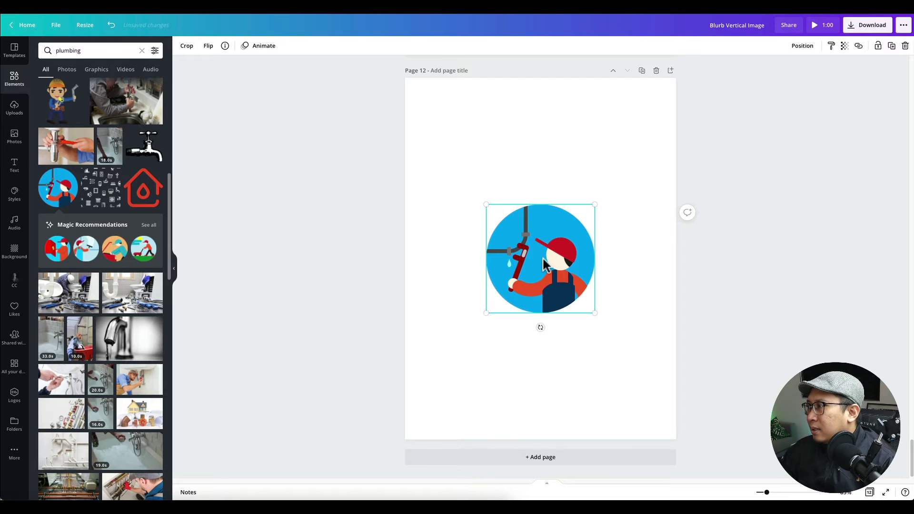
pyautogui.press('Delete')
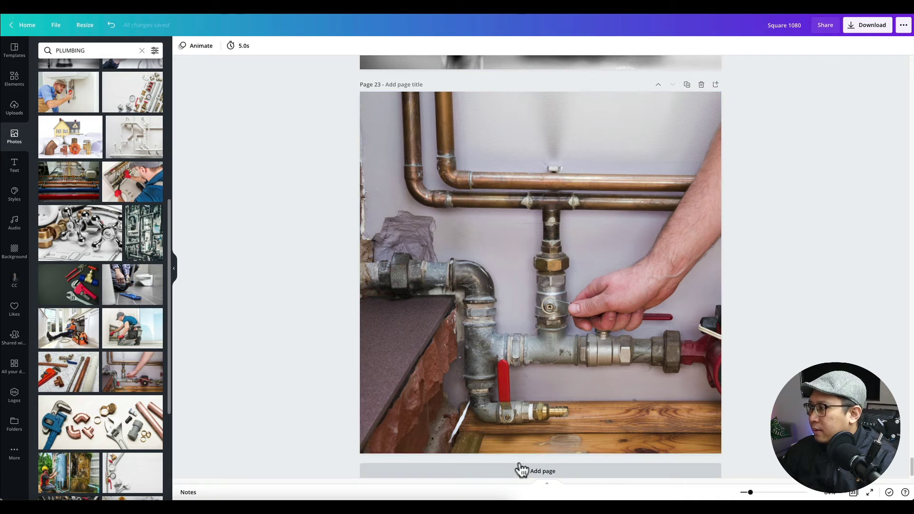
# Add a blank page at the end of the Square 1080 design and place the recently used round plumber graphic on it.
pyautogui.click(522, 470)
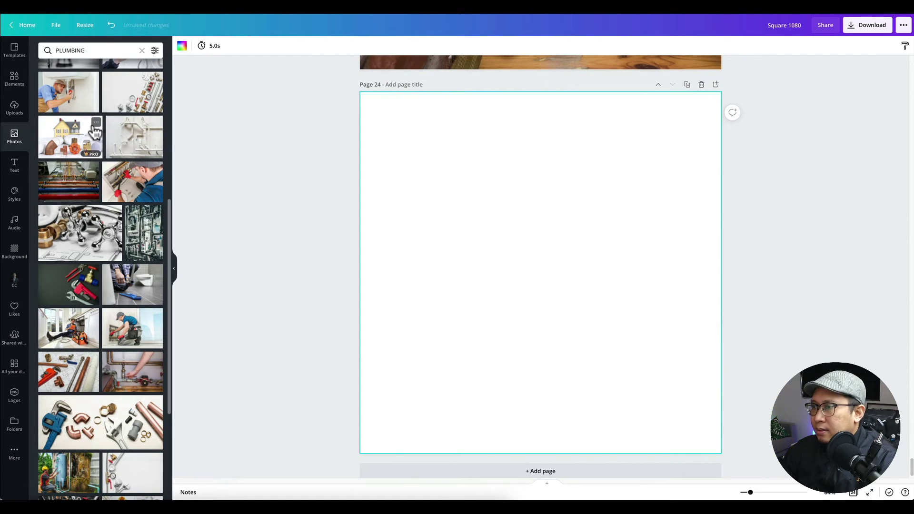
pyautogui.scroll(6, 149, 318)
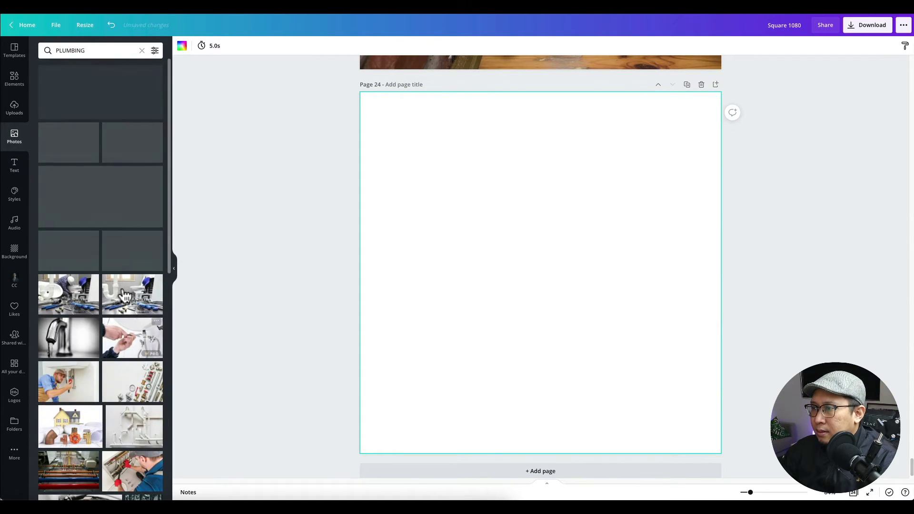
pyautogui.click(18, 81)
pyautogui.click(55, 116)
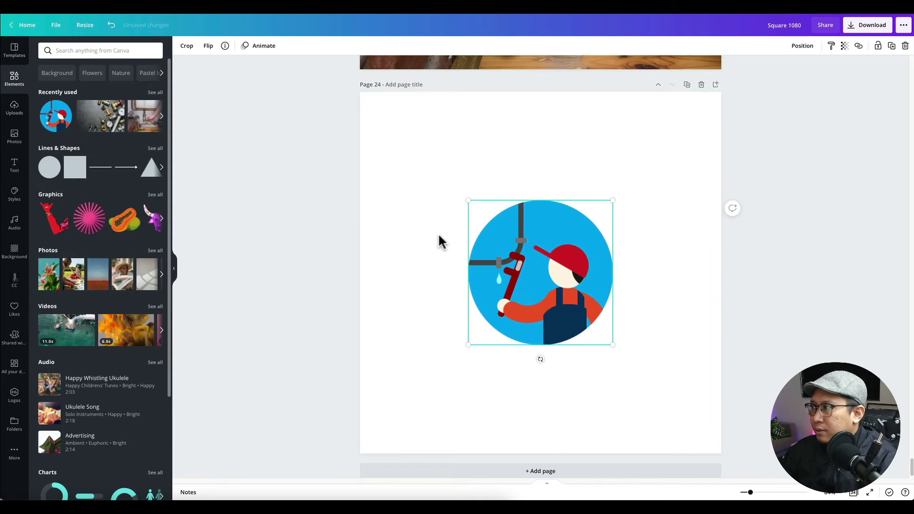
# Try enlarging the round plumber graphic to nearly fill the page, then shrink it to about half the page width.
pyautogui.moveTo(473, 196); pyautogui.dragTo(373, 105)
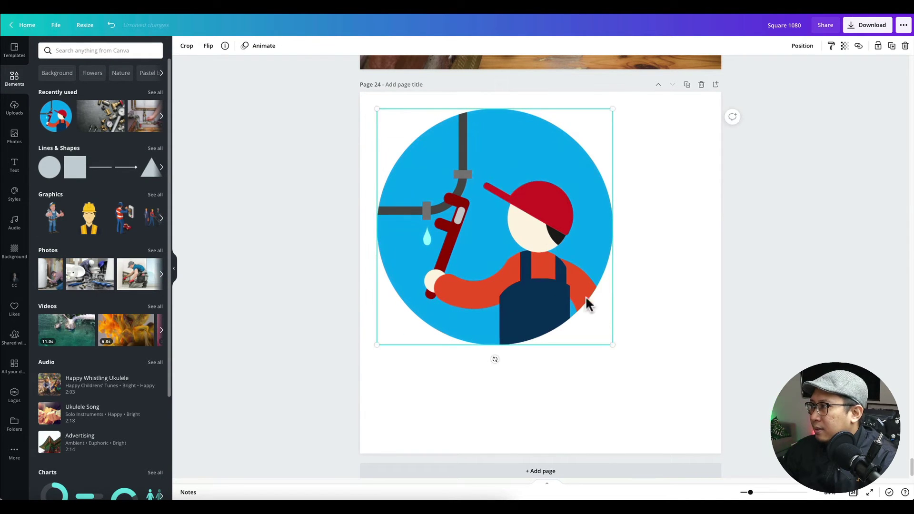
pyautogui.moveTo(613, 346); pyautogui.dragTo(717, 449)
pyautogui.moveTo(377, 113); pyautogui.dragTo(366, 98)
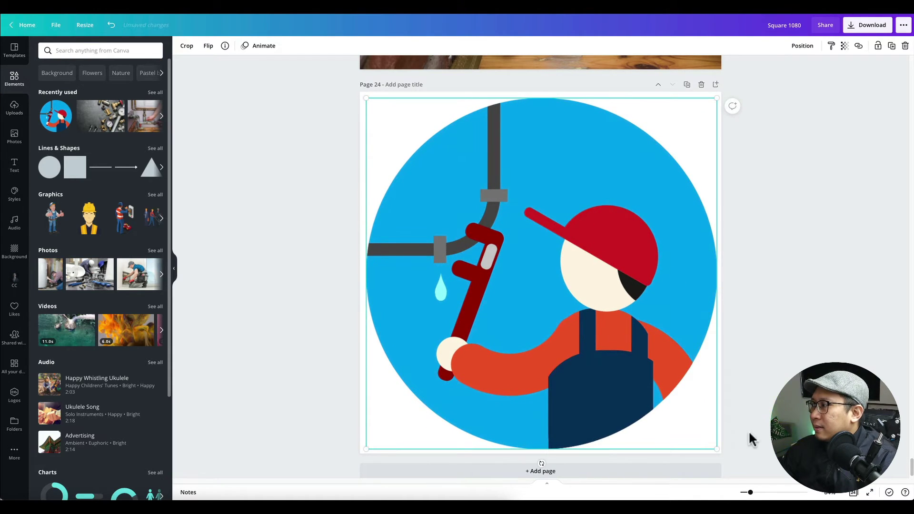
pyautogui.moveTo(711, 444); pyautogui.dragTo(549, 281)
pyautogui.moveTo(479, 206); pyautogui.dragTo(494, 248)
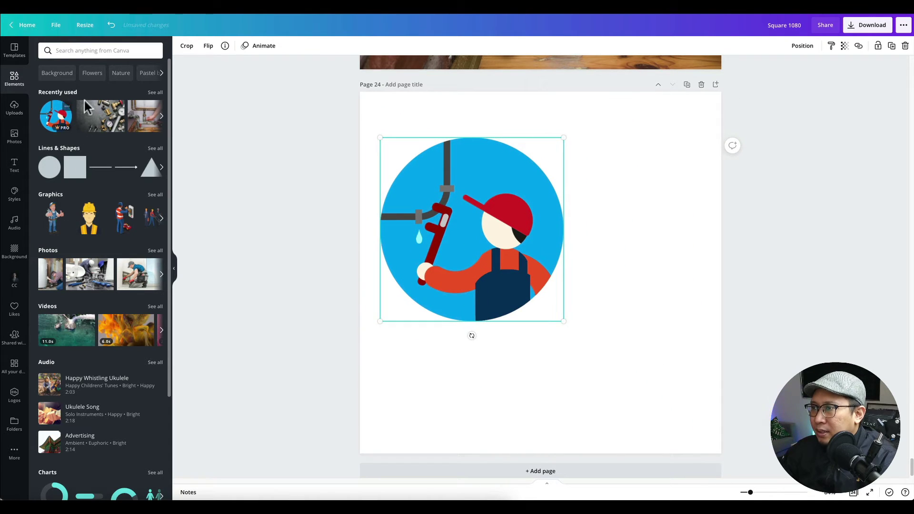
# Show all Magic recommendations graphics and delete the round plumber graphic from page 24.
pyautogui.click(151, 197)
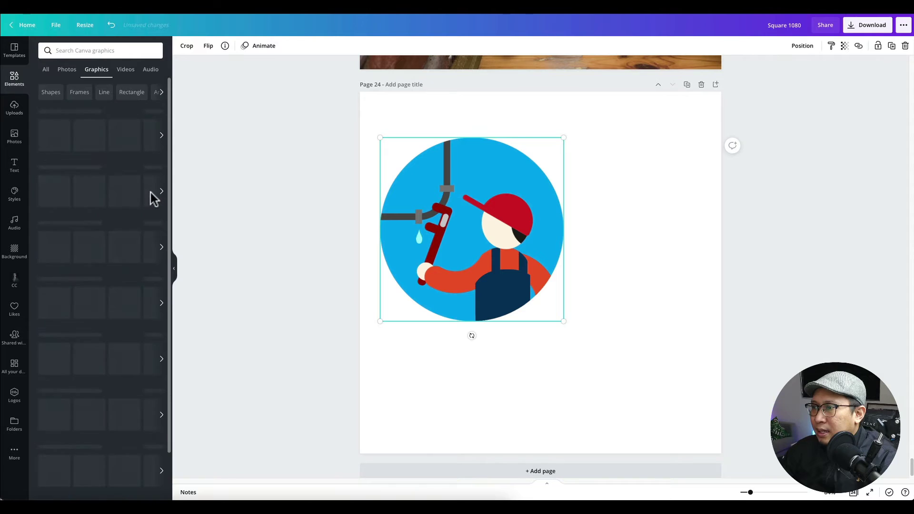
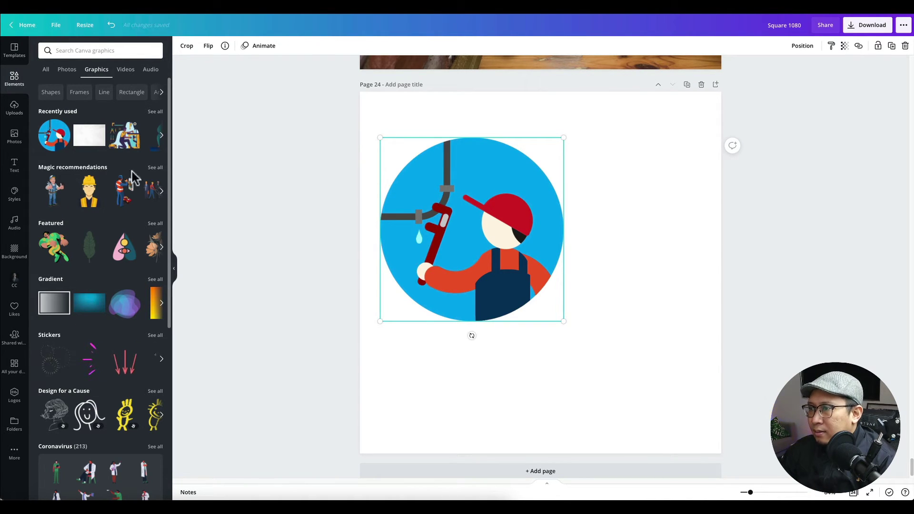
pyautogui.click(160, 167)
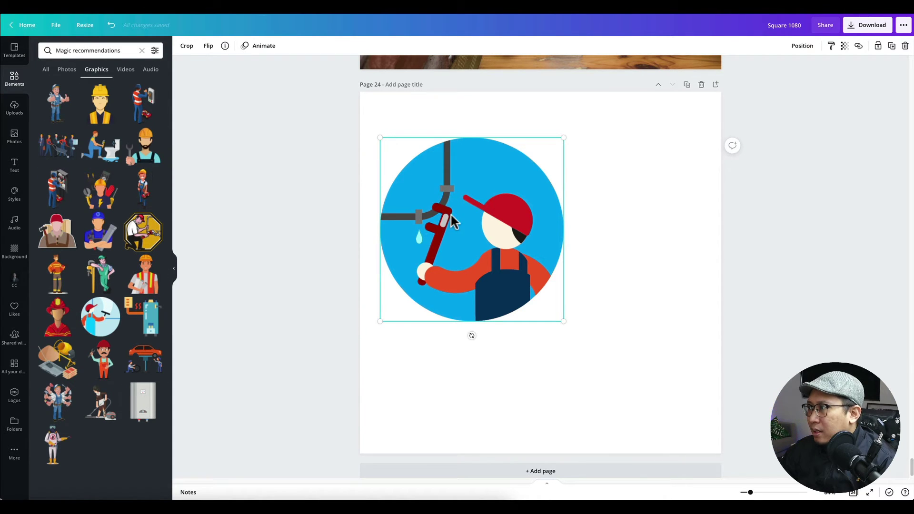
pyautogui.press('Delete')
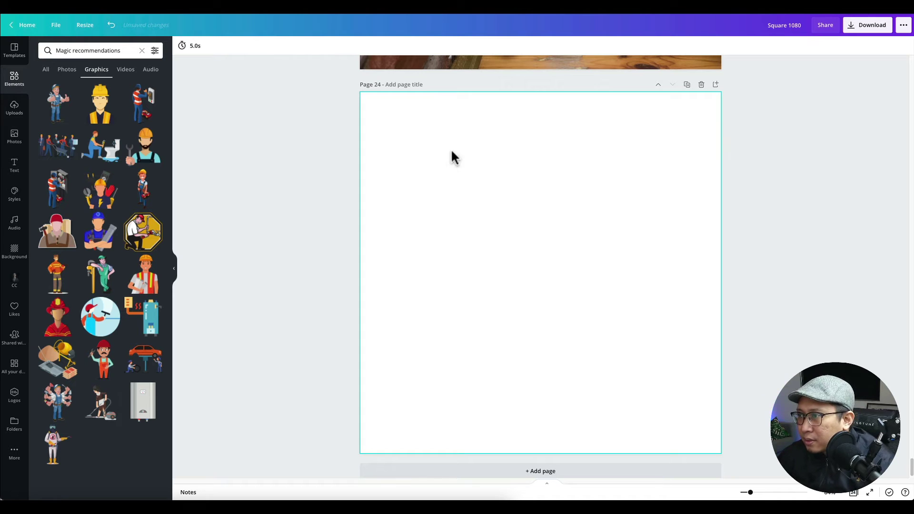
# Try the graphic of the plumber kneeling at a leaking toilet on page 24.
pyautogui.click(112, 162)
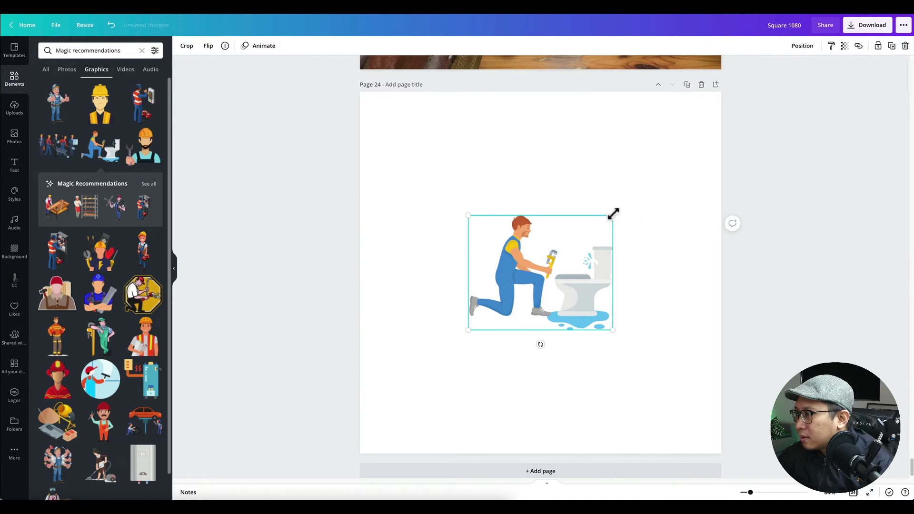
pyautogui.press('Delete')
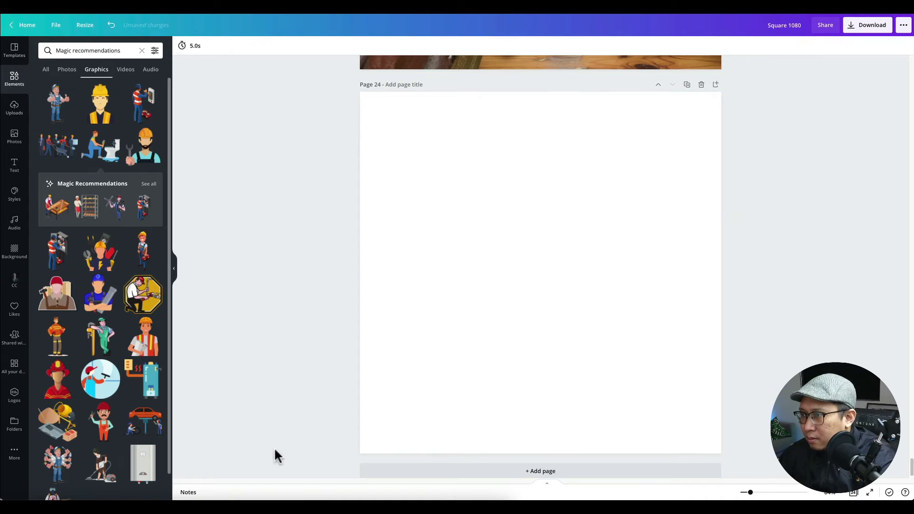
# Add the six-armed handyman graphic to page 24 and enlarge it to nearly the full page height.
pyautogui.scroll(-1, 96, 313)
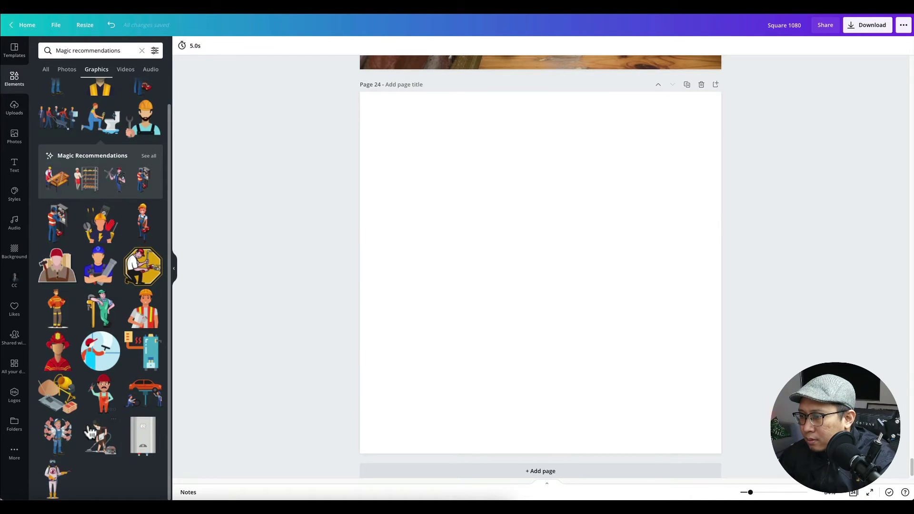
pyautogui.click(50, 440)
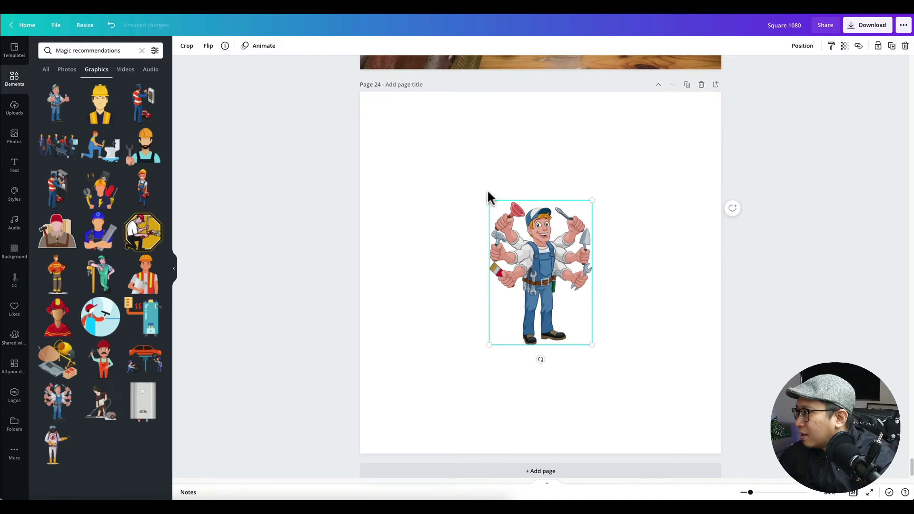
pyautogui.moveTo(488, 195); pyautogui.dragTo(384, 116)
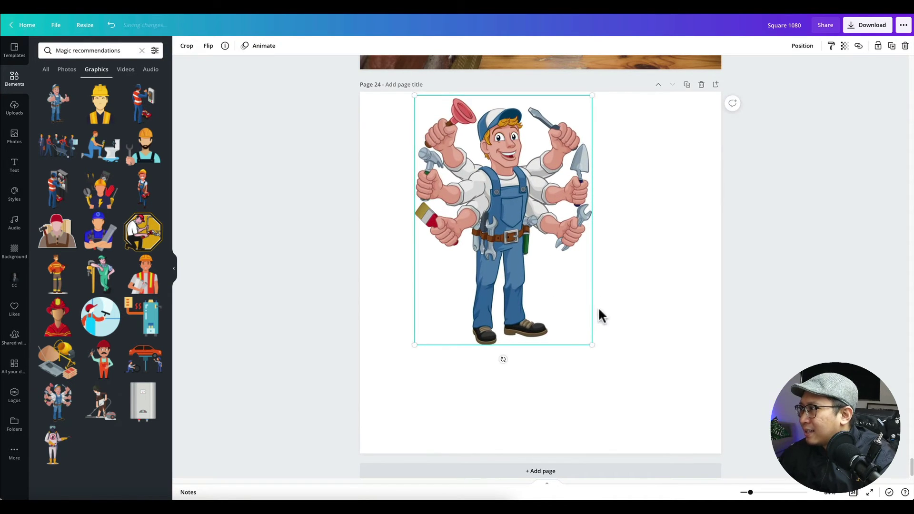
pyautogui.moveTo(593, 347); pyautogui.dragTo(676, 415)
pyautogui.moveTo(689, 435); pyautogui.dragTo(669, 453)
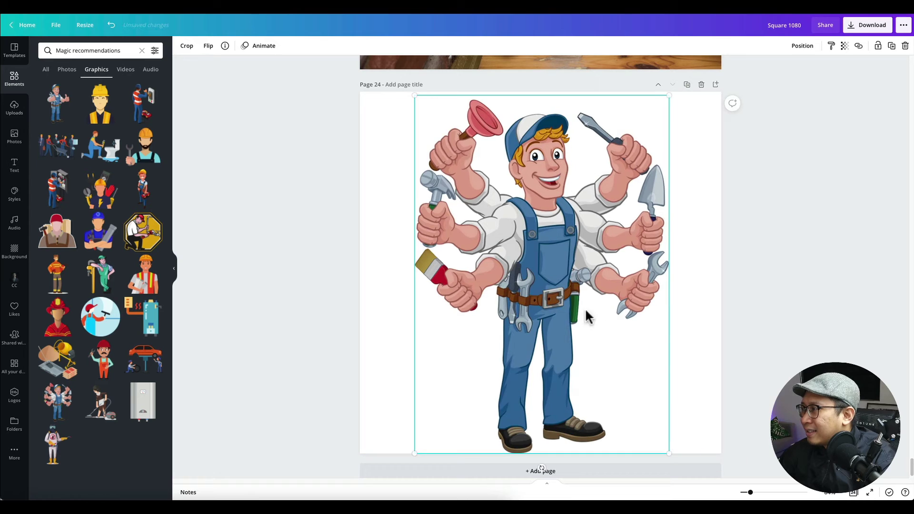
# Flip the handyman graphic horizontally.
pyautogui.rightClick(533, 232)
pyautogui.click(209, 47)
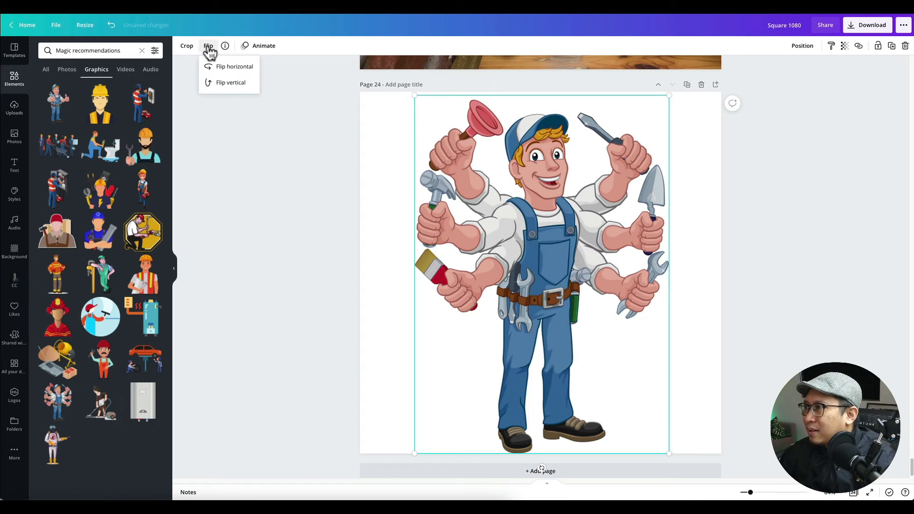
pyautogui.click(231, 67)
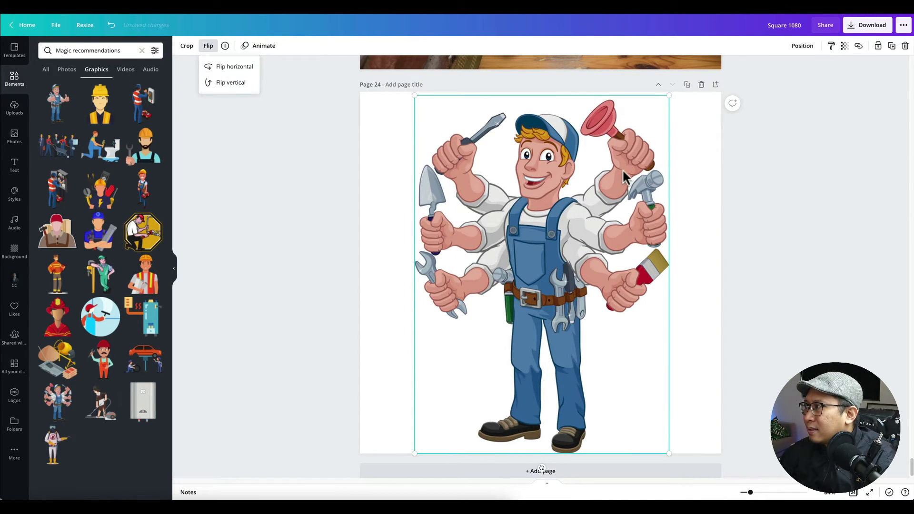
pyautogui.click(718, 208)
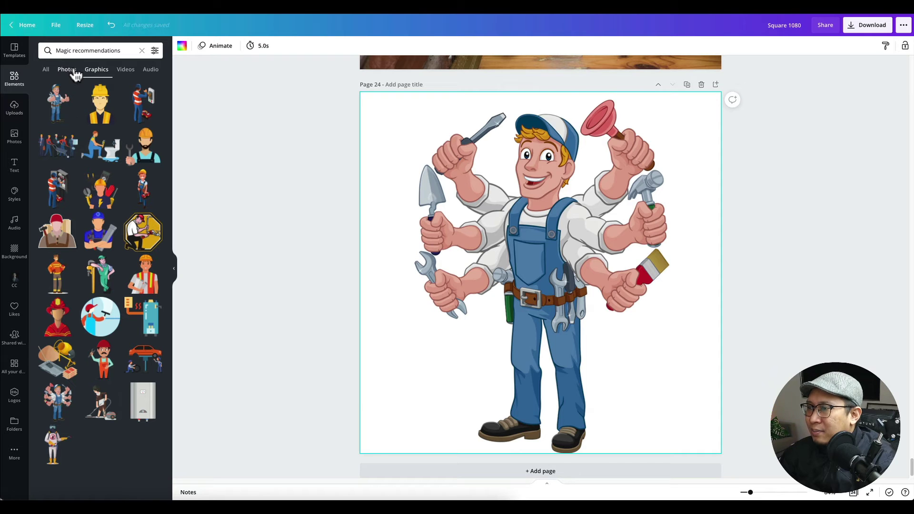
# Search the elements for "gradient", add the teal-to-purple gradient circle and enlarge it around the page centre to about three quarters of the page width.
pyautogui.click(97, 50)
pyautogui.write('gradient')
pyautogui.press('Return')
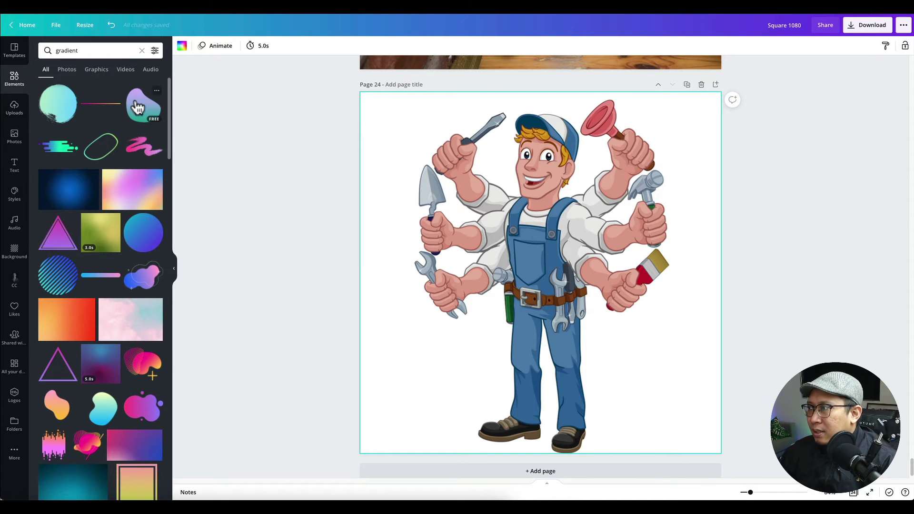
pyautogui.click(143, 244)
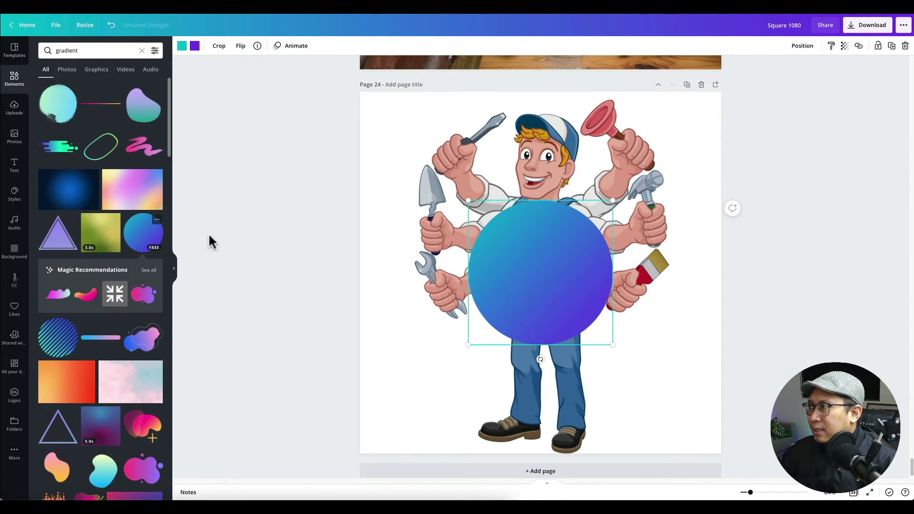
pyautogui.moveTo(467, 199); pyautogui.dragTo(385, 149)
pyautogui.moveTo(613, 344); pyautogui.dragTo(679, 410)
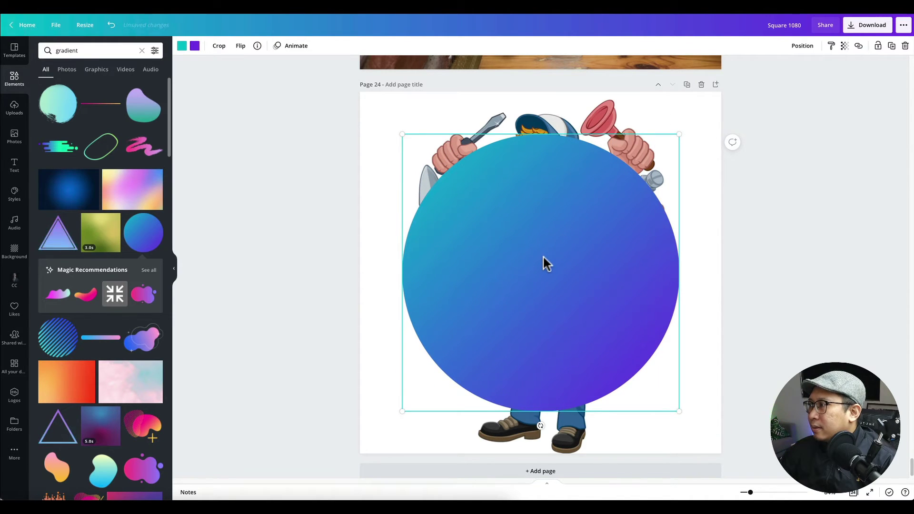
# Recolour the circle's gradient, changing the purple to bright blue and the teal to light blue.
pyautogui.click(194, 46)
pyautogui.click(89, 91)
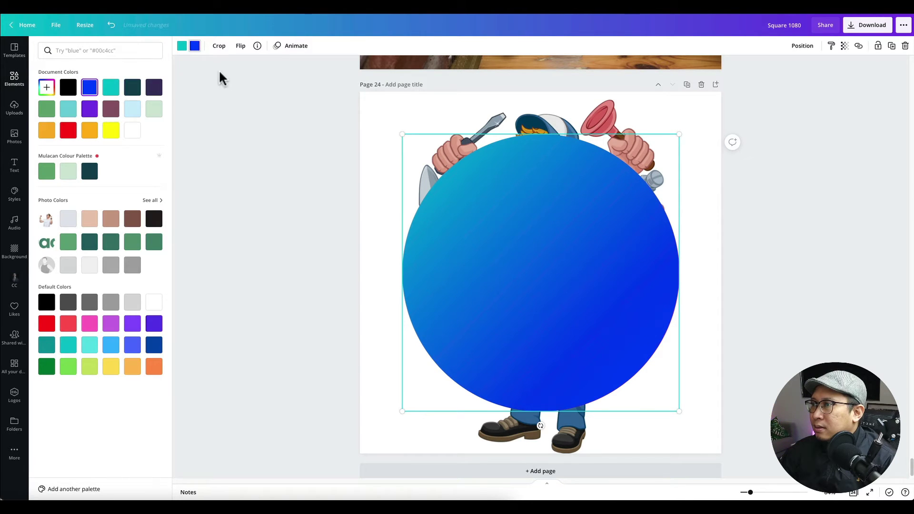
pyautogui.click(181, 46)
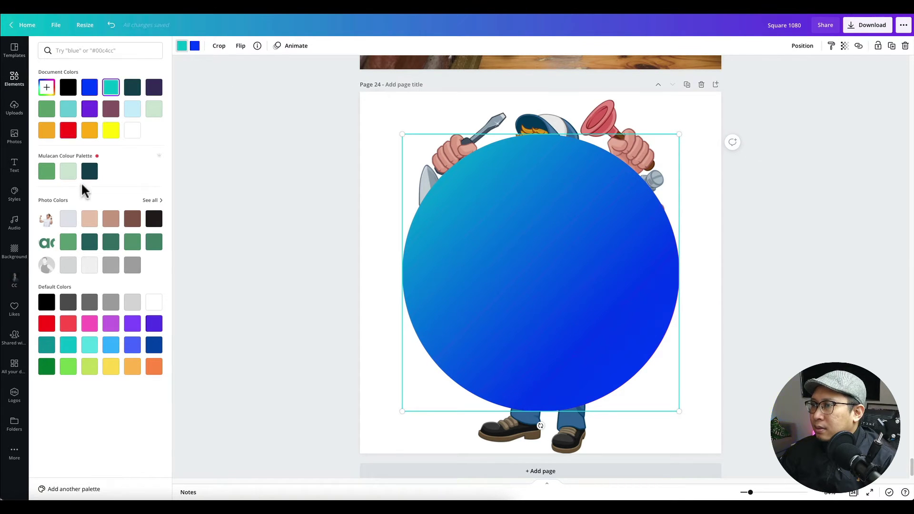
pyautogui.click(112, 348)
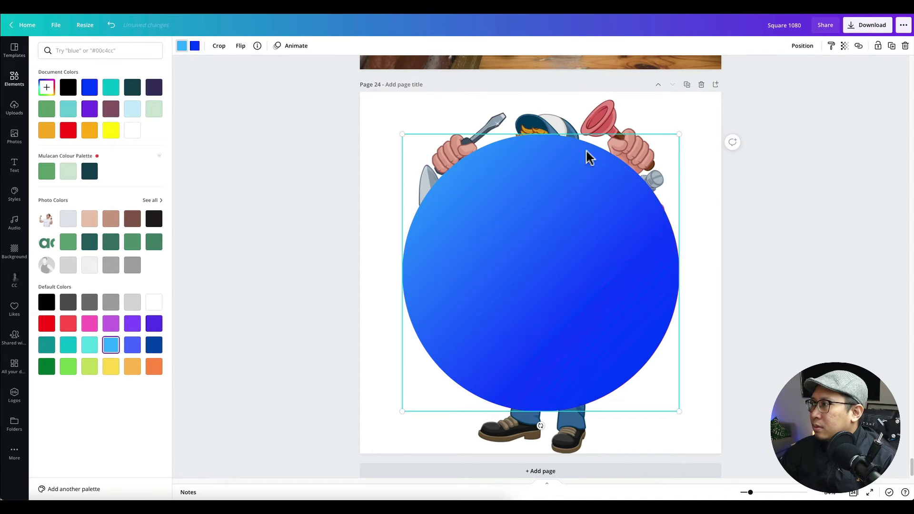
# Send the gradient circle backward behind the handyman graphic and deselect it.
pyautogui.rightClick(533, 231)
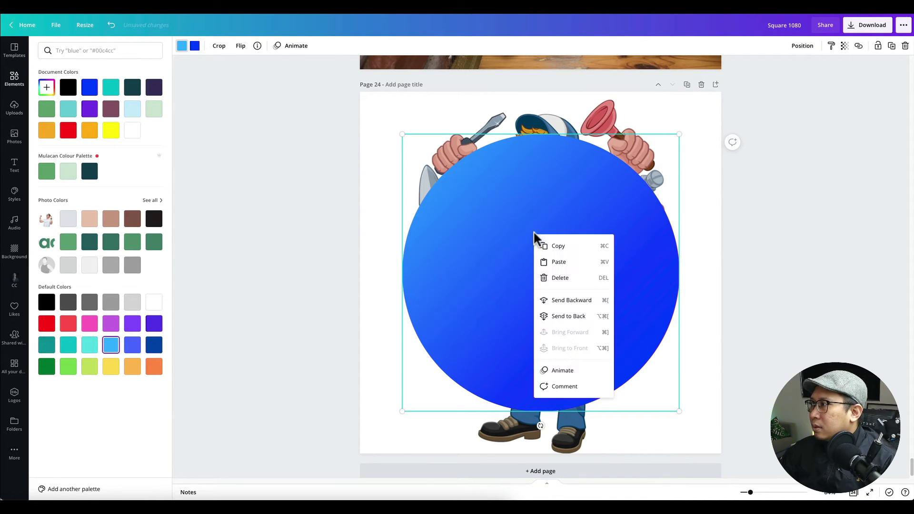
pyautogui.click(564, 300)
pyautogui.press('Escape')
pyautogui.click(804, 298)
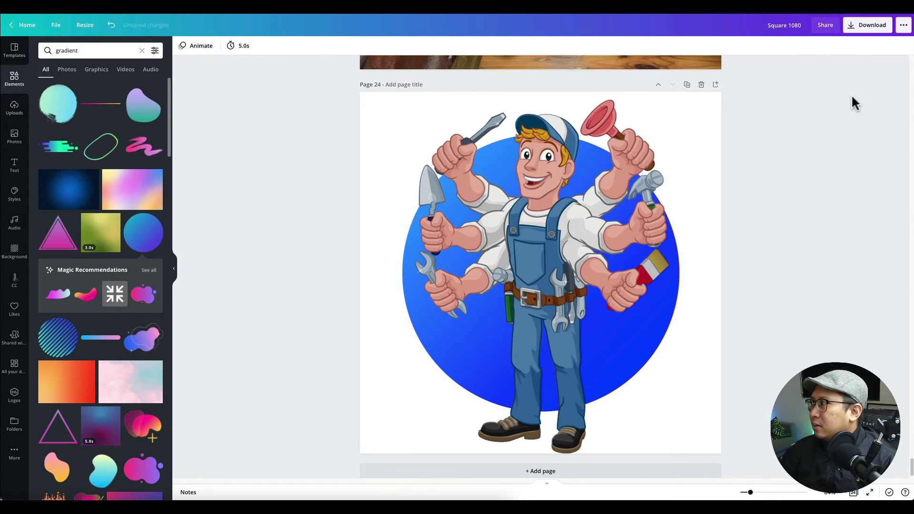
# Download only page 24 as a PNG with a transparent background, then dismiss the saved-design dialog.
pyautogui.click(866, 30)
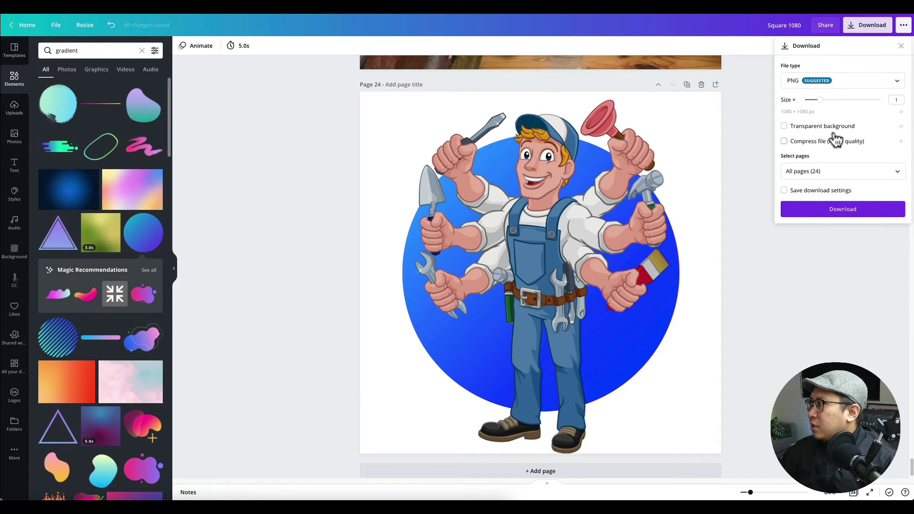
pyautogui.click(831, 171)
pyautogui.click(823, 193)
pyautogui.scroll(-10, 817, 247)
pyautogui.click(818, 269)
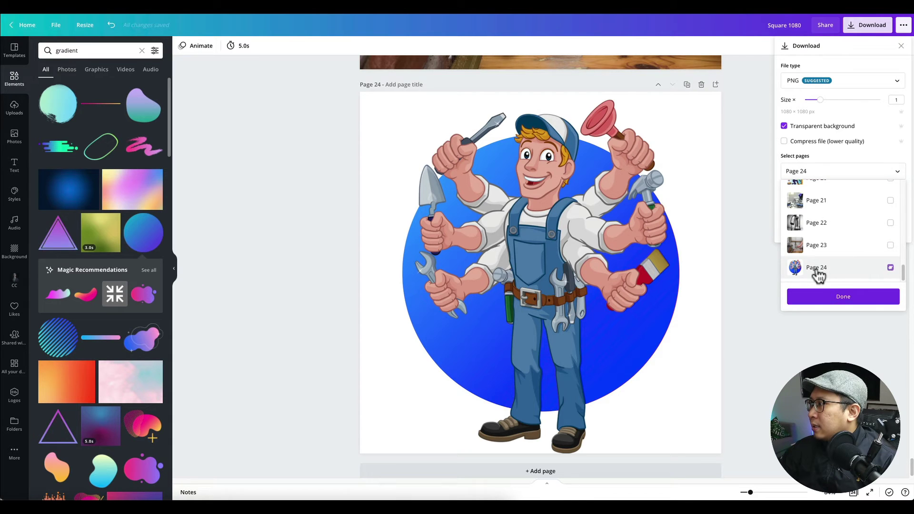
pyautogui.click(833, 297)
pyautogui.click(826, 219)
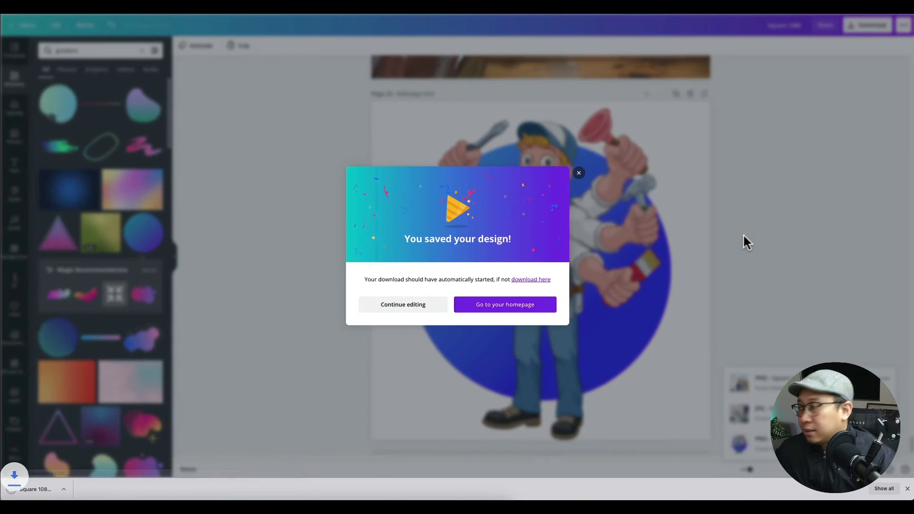
pyautogui.click(579, 175)
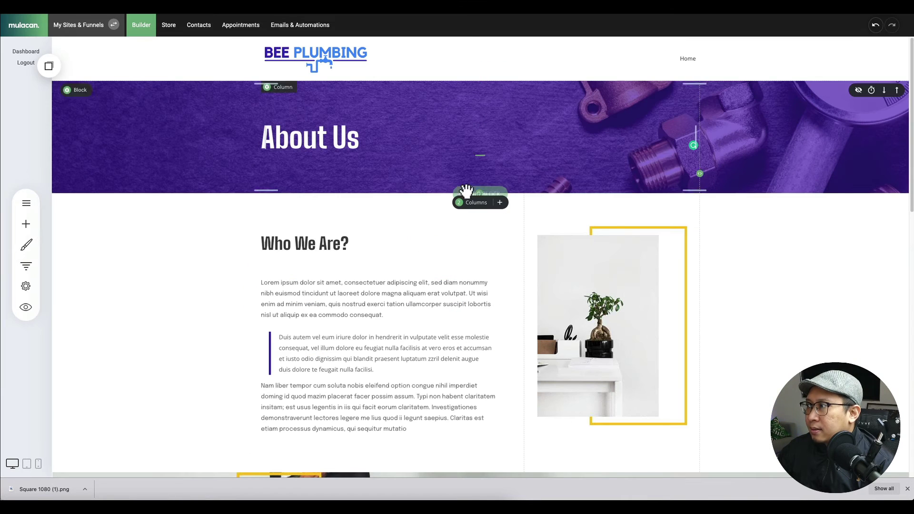
# In the Mulacan builder, replace the About Us plant image with the uploaded "Square 1080 (1).png" and slightly reduce the image's height.
pyautogui.click(550, 214)
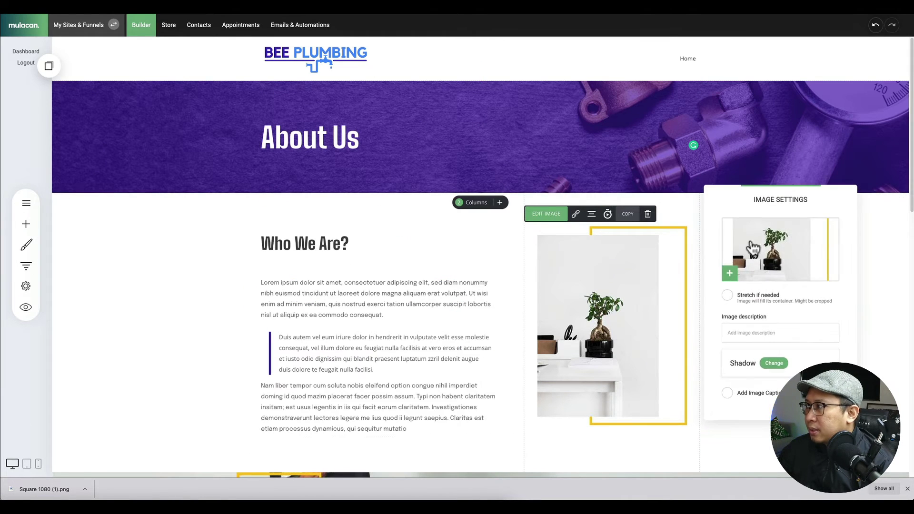
pyautogui.click(733, 241)
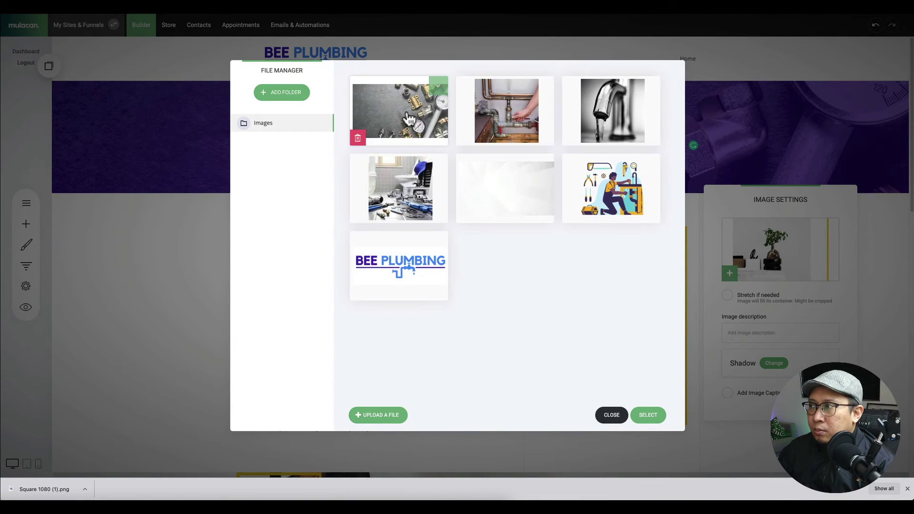
pyautogui.click(384, 416)
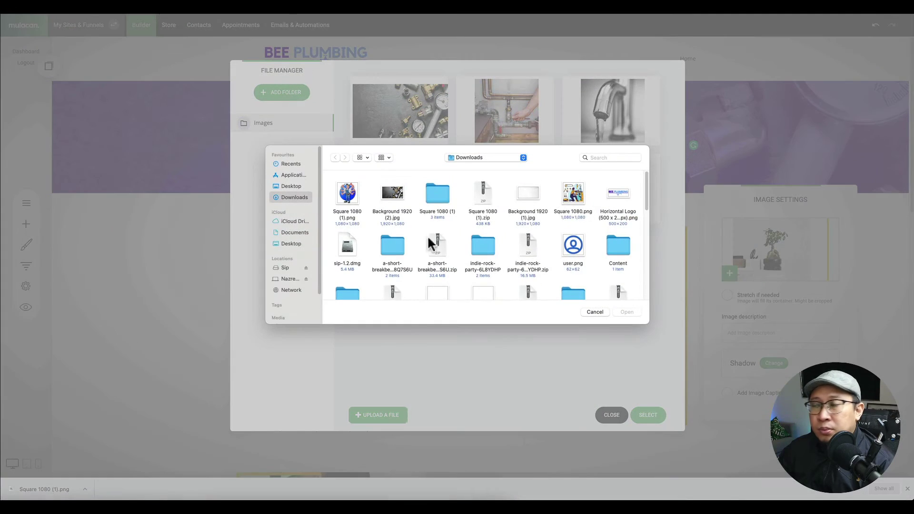
pyautogui.doubleClick(352, 193)
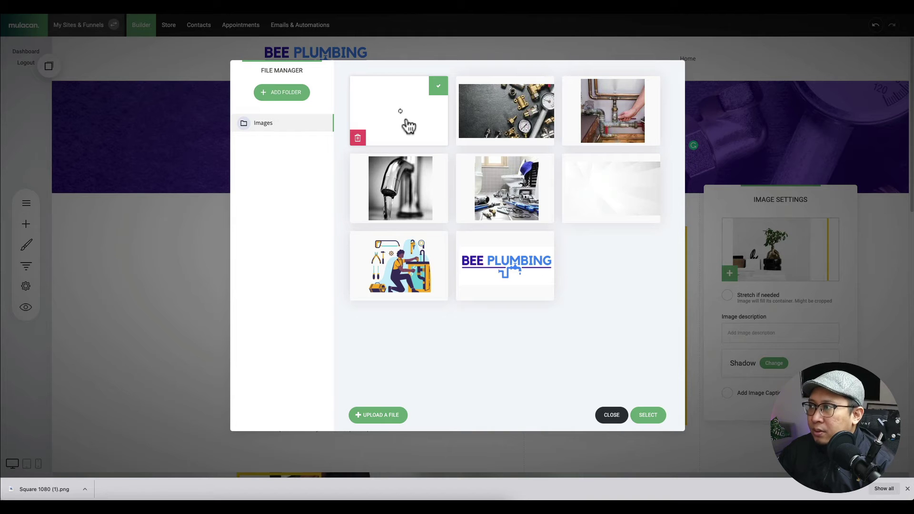
pyautogui.click(648, 416)
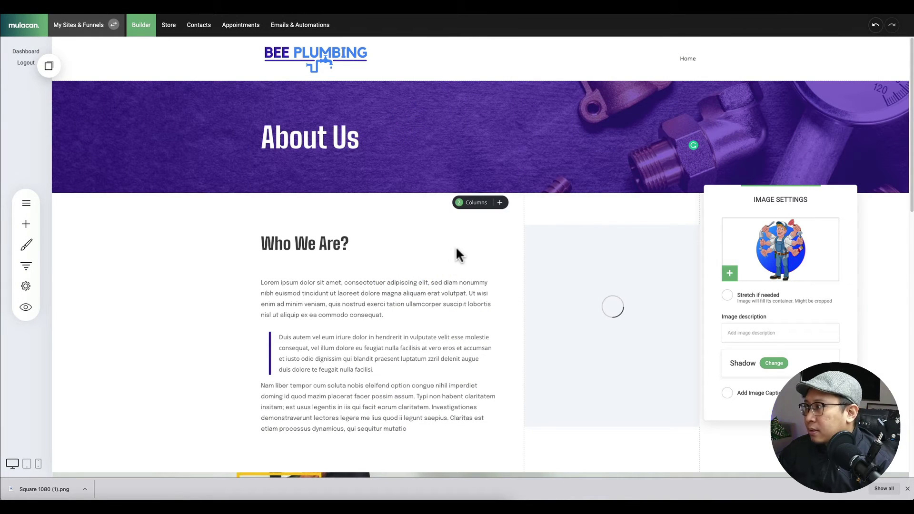
pyautogui.click(614, 269)
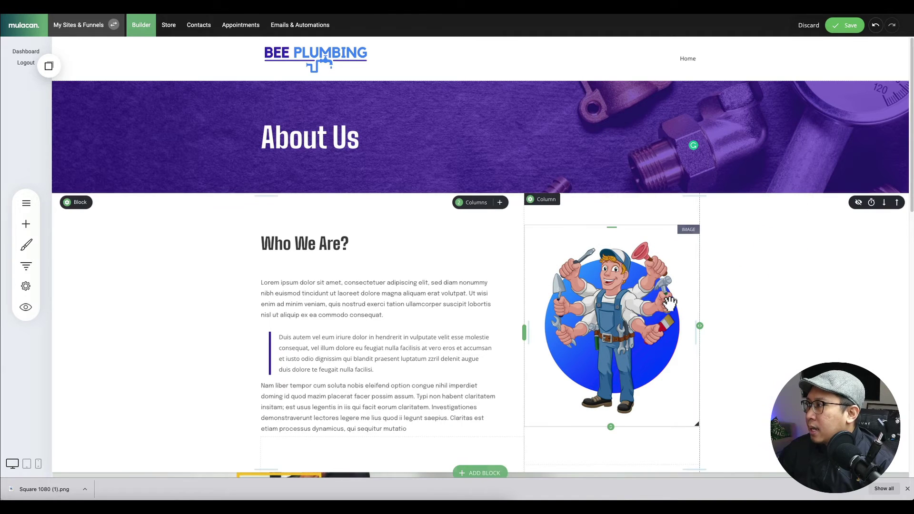
pyautogui.moveTo(618, 433)
pyautogui.mouseDown()
pyautogui.moveTo(608, 430)
pyautogui.moveTo(612, 421)
pyautogui.mouseUp()
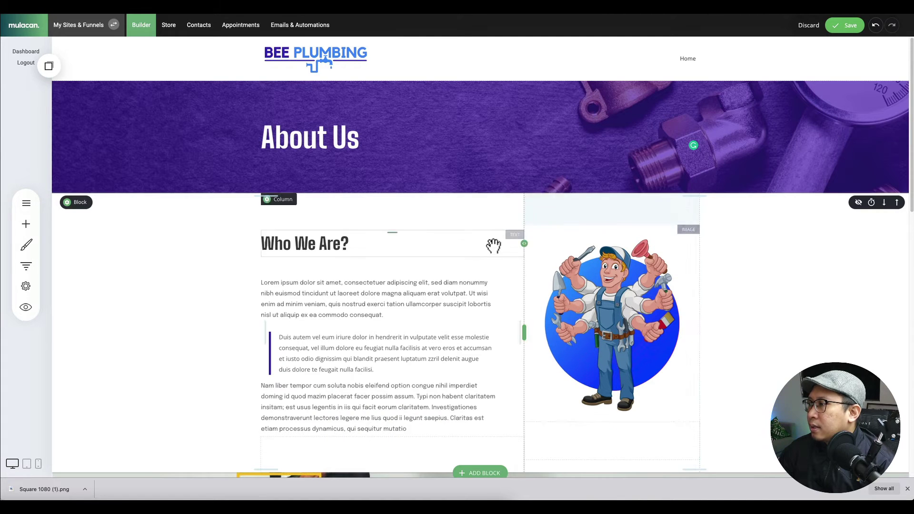
# Open the About Us page on the existing Bee Plumbing website and copy its text, from the "Your Trusted and Reliable Plumber in Singapore" line through the contact paragraph.
pyautogui.scroll(-3, 326, 249)
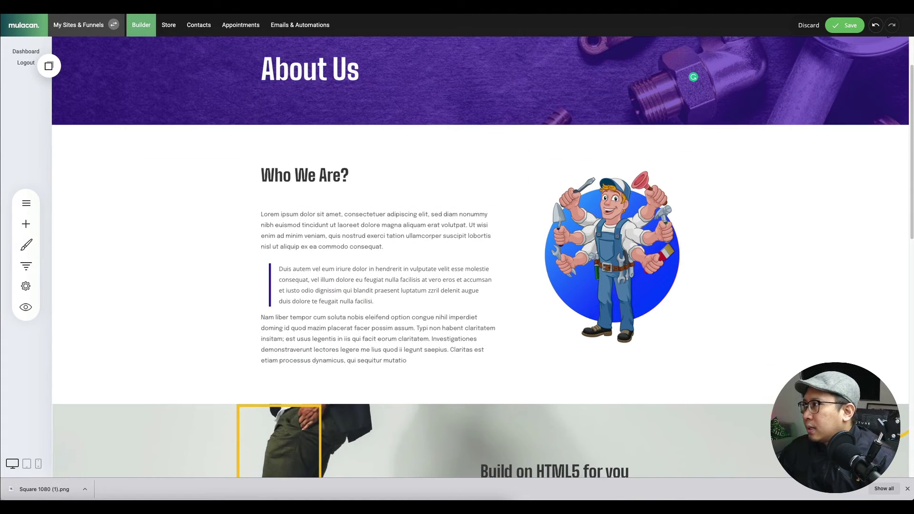
pyautogui.hotkey('ctrl', 'Tab')
pyautogui.scroll(5, 362, 161)
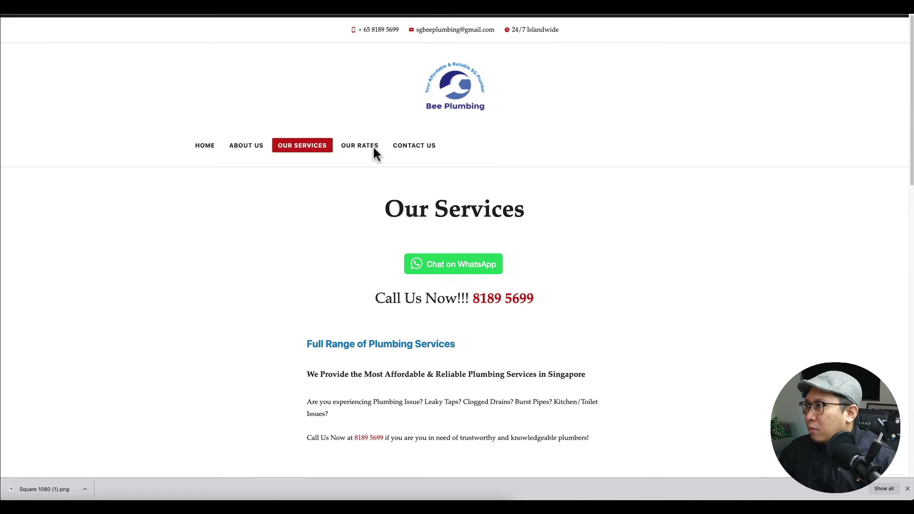
pyautogui.click(248, 147)
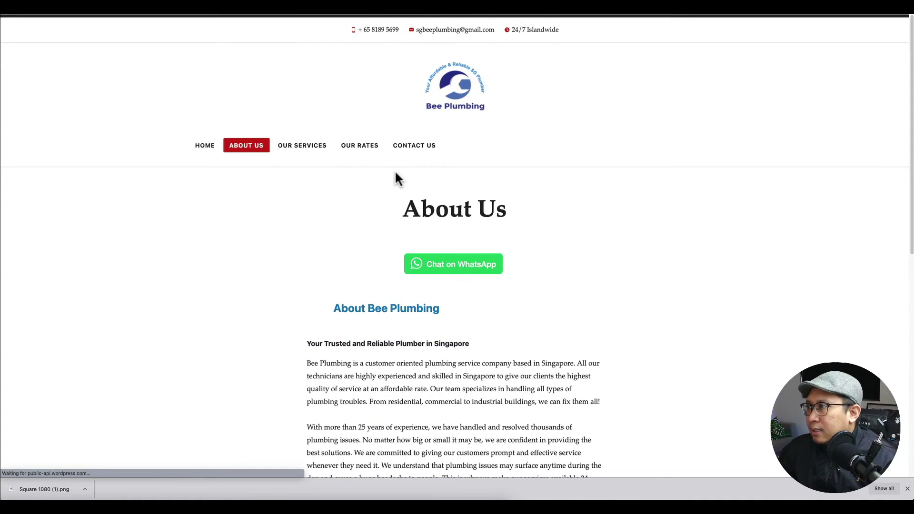
pyautogui.scroll(-5, 400, 238)
pyautogui.moveTo(306, 211); pyautogui.dragTo(534, 401)
pyautogui.press('super+c')
pyautogui.scroll(-5, 436, 263)
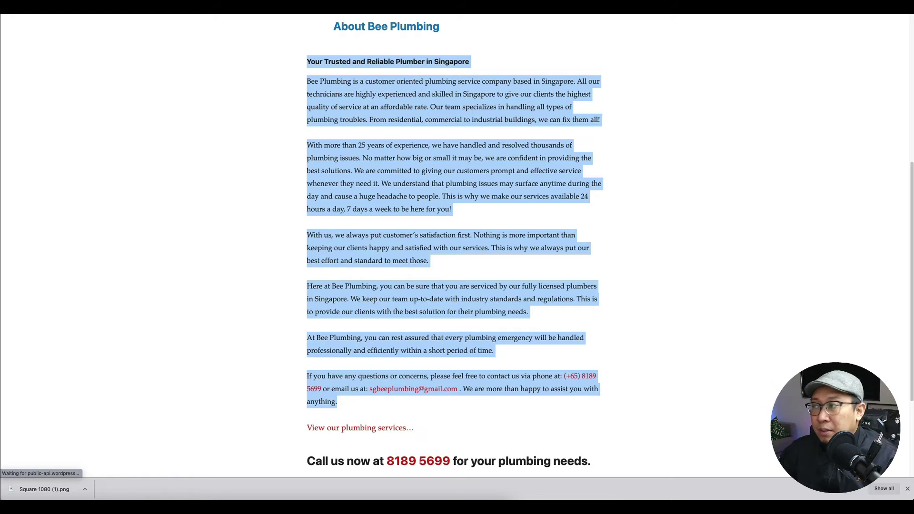
# Replace all the placeholder text below "Who We Are?" in the Mulacan builder with the copied Bee Plumbing text.
pyautogui.hotkey('ctrl', 'Tab')
pyautogui.click(329, 212)
pyautogui.press('super+a')
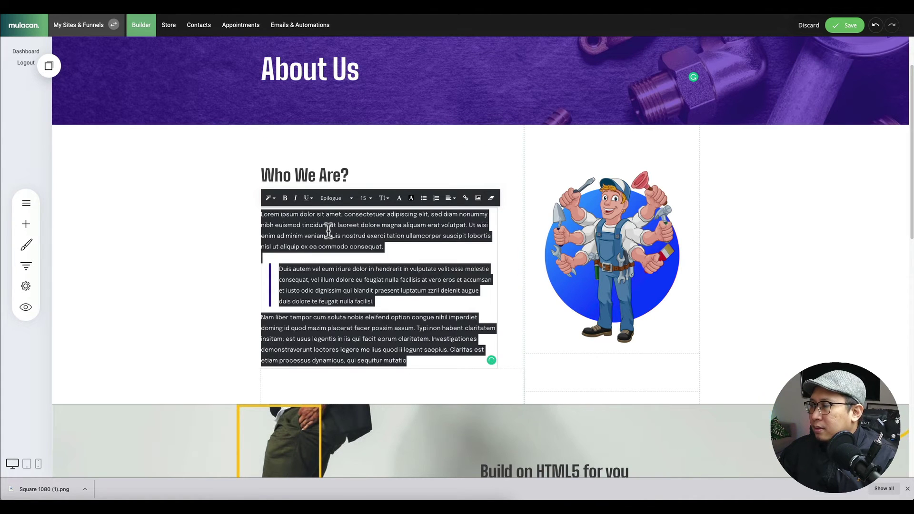
pyautogui.press('super+v')
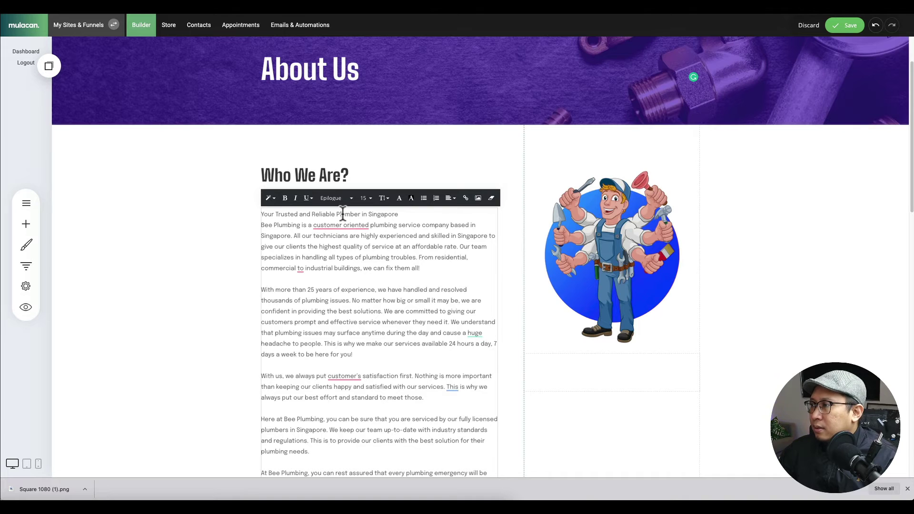
# Format the line "Your Trusted and Reliable Plumber in Singapore" as Header 3.
pyautogui.tripleClick(343, 214)
pyautogui.click(269, 198)
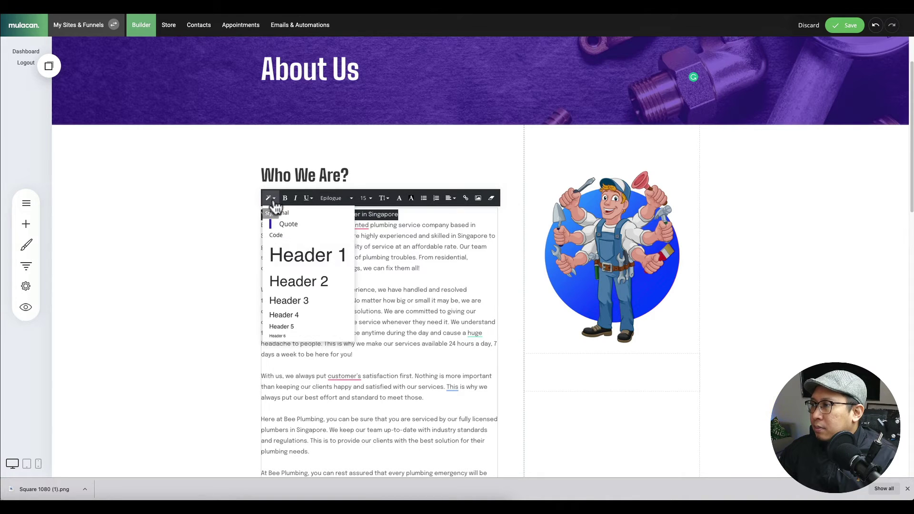
pyautogui.click(316, 300)
# Delete the "Who We Are?" heading text element above the pasted text.
pyautogui.click(333, 177)
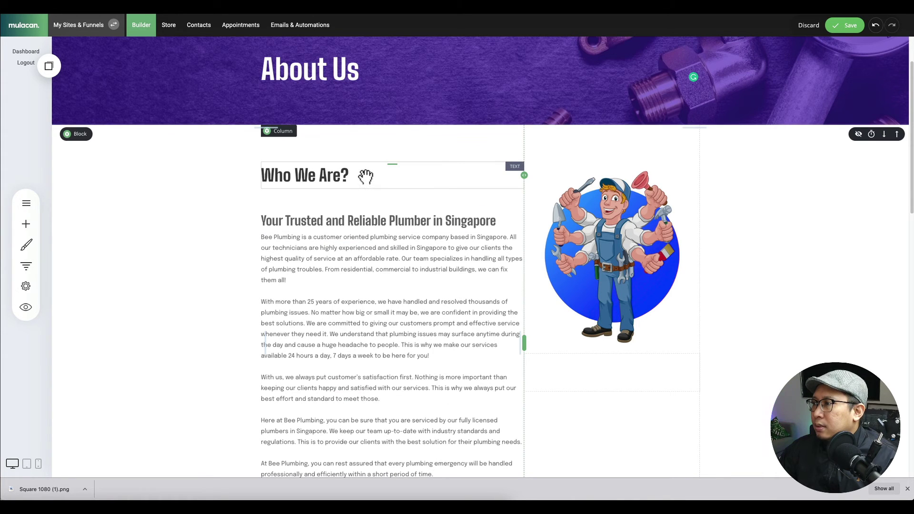
pyautogui.click(334, 149)
pyautogui.click(479, 209)
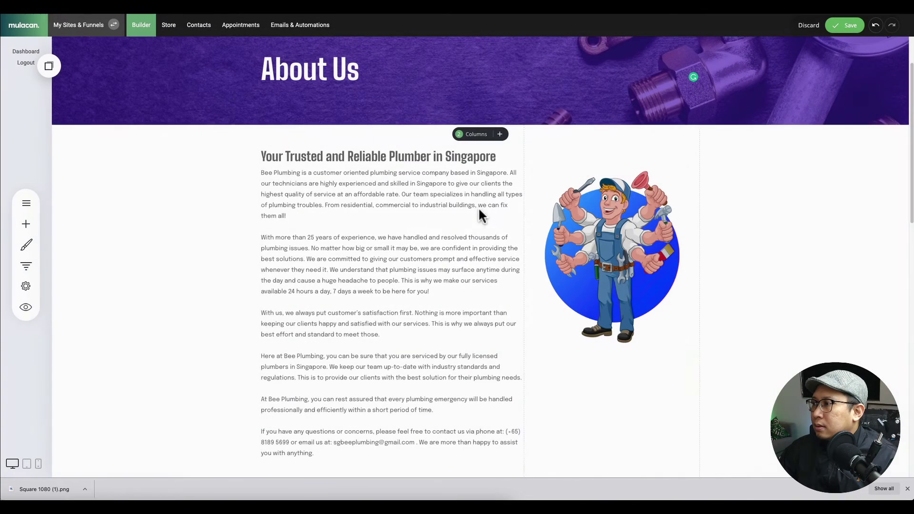
# Delete the pasted About Us text from the "With us, we always put customer's satisfaction first" paragraph through the contact paragraph.
pyautogui.scroll(3, 473, 230)
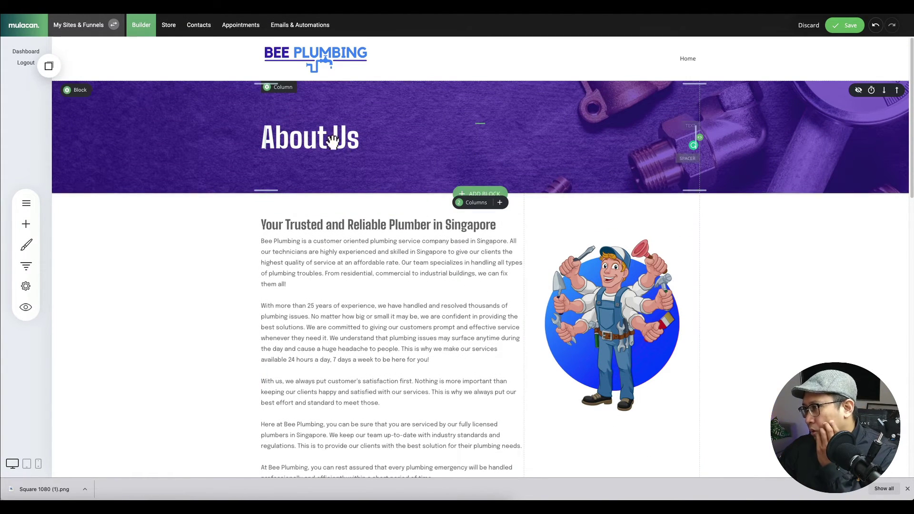
pyautogui.moveTo(632, 209); pyautogui.dragTo(633, 206)
pyautogui.scroll(-3, 351, 351)
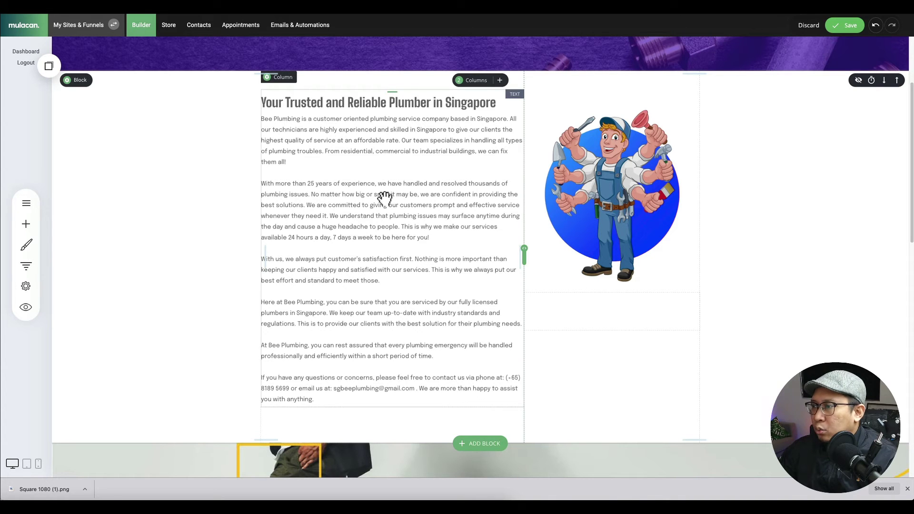
pyautogui.click(329, 269)
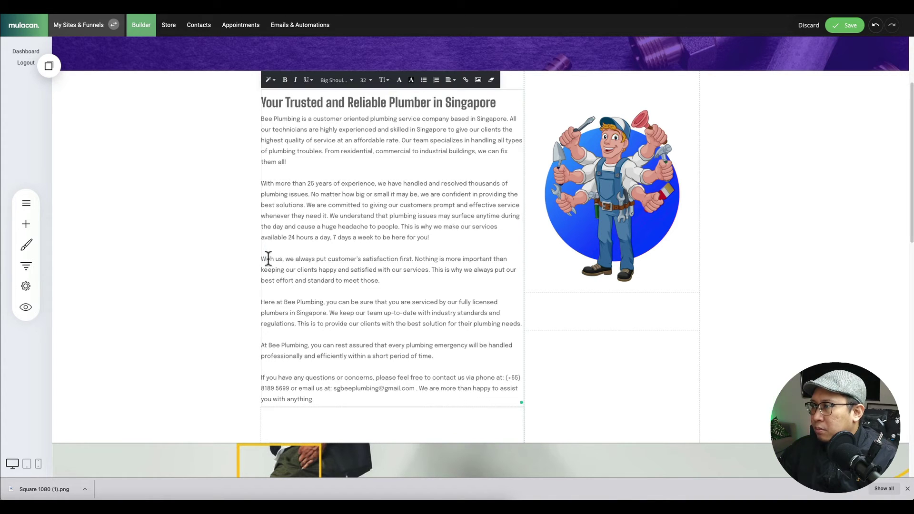
pyautogui.moveTo(263, 258); pyautogui.dragTo(486, 414)
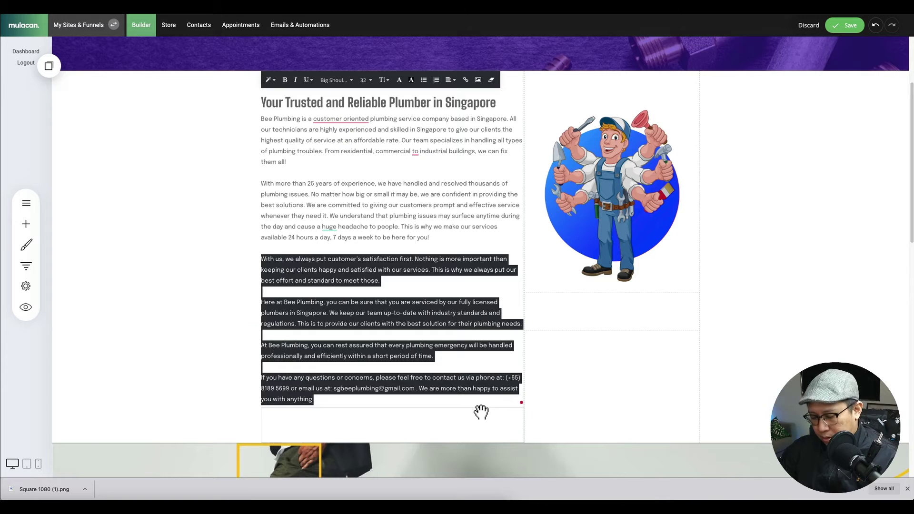
pyautogui.press('BackSpace')
pyautogui.scroll(2, 624, 198)
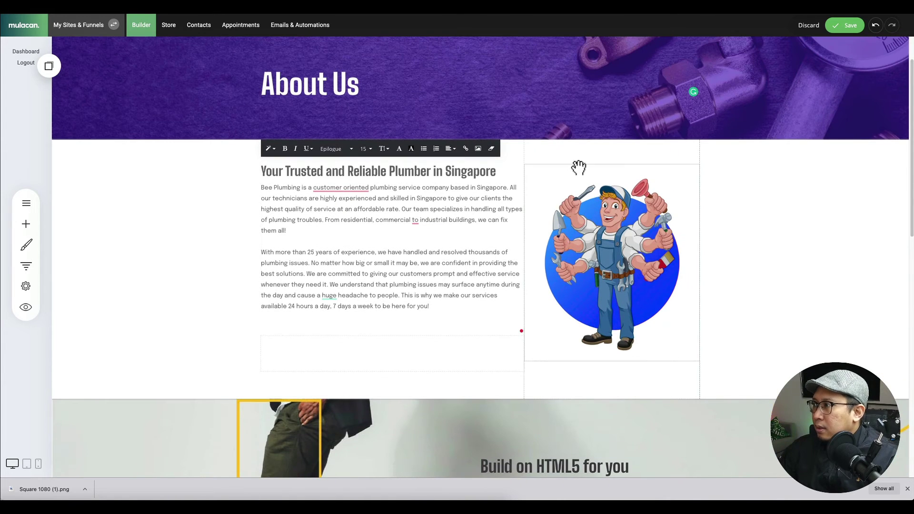
# Reduce the spacing above the "Your Trusted and Reliable Plumber in Singapore" text and above the handyman illustration.
pyautogui.click(235, 193)
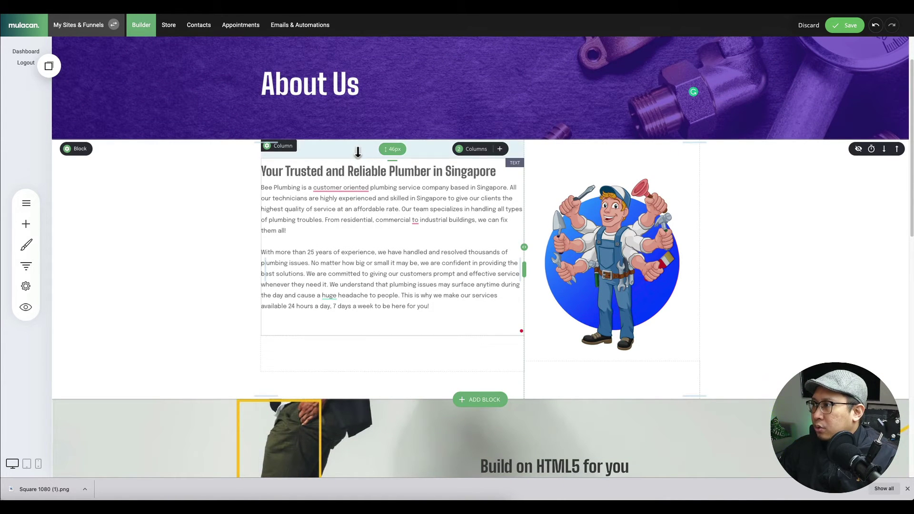
pyautogui.moveTo(358, 151); pyautogui.dragTo(351, 122)
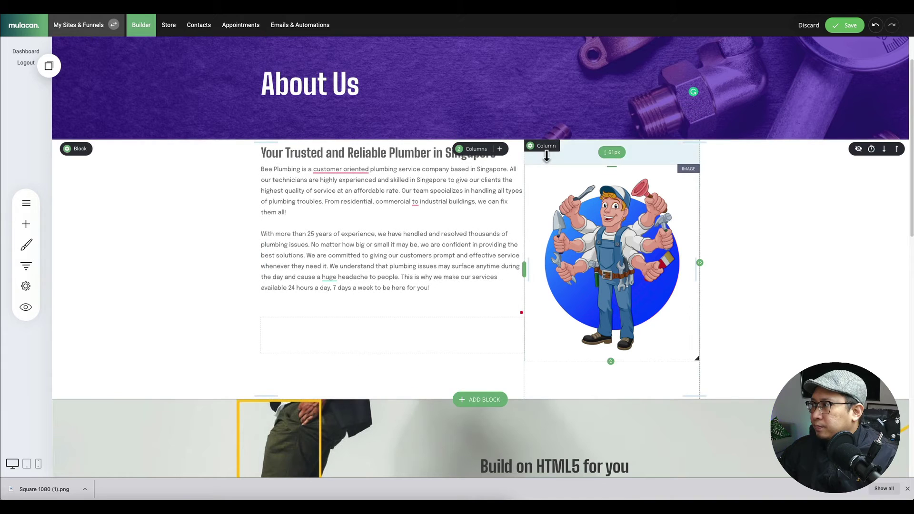
pyautogui.moveTo(559, 105); pyautogui.dragTo(473, 347)
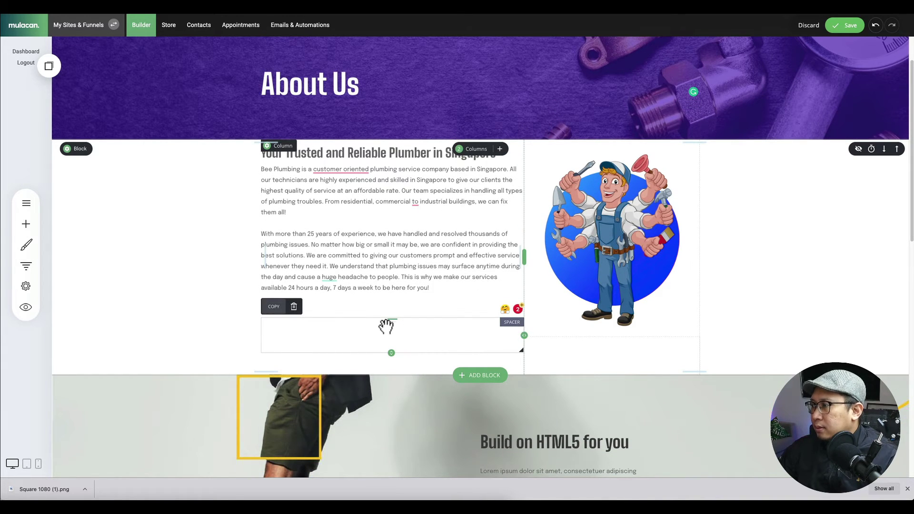
# Delete the spacer elements below the plumber text and below the handyman illustration.
pyautogui.click(294, 306)
pyautogui.click(490, 213)
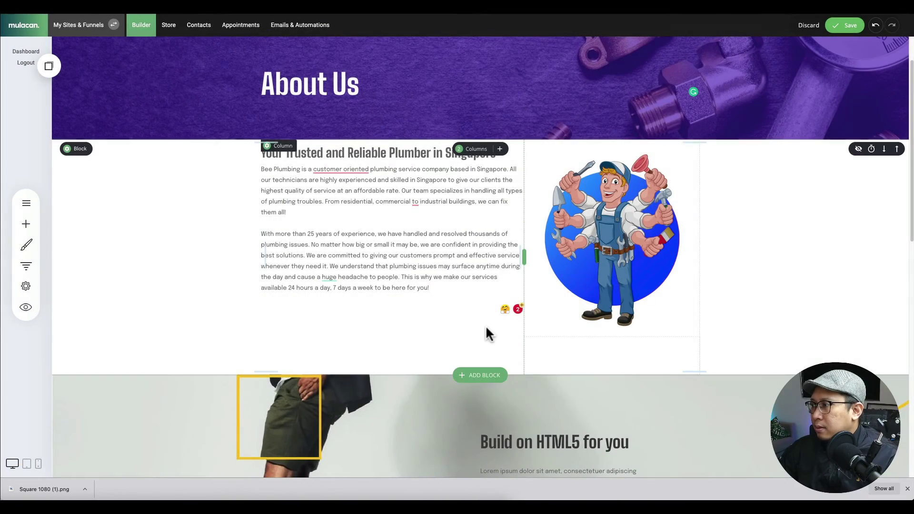
pyautogui.click(558, 326)
pyautogui.click(491, 212)
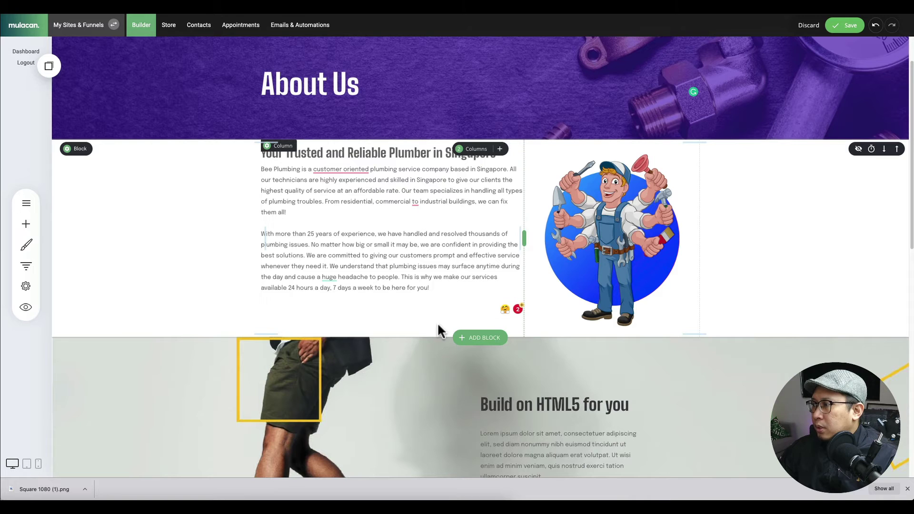
# Align the text column's content to the middle and check the illustration column's settings.
pyautogui.click(283, 145)
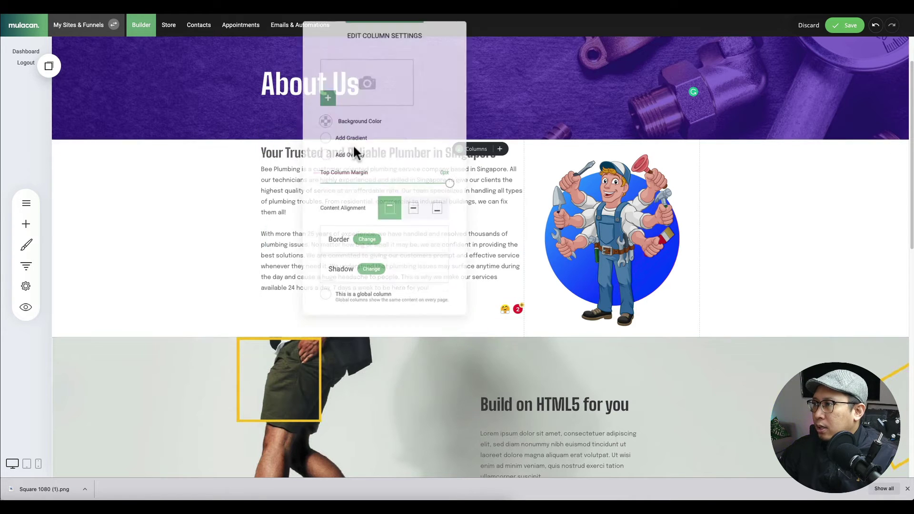
pyautogui.click(414, 208)
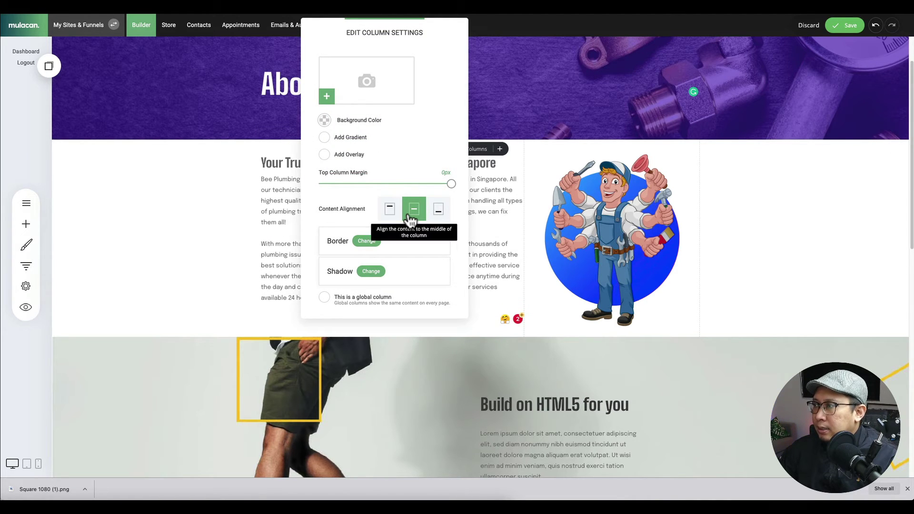
pyautogui.click(566, 165)
pyautogui.click(546, 145)
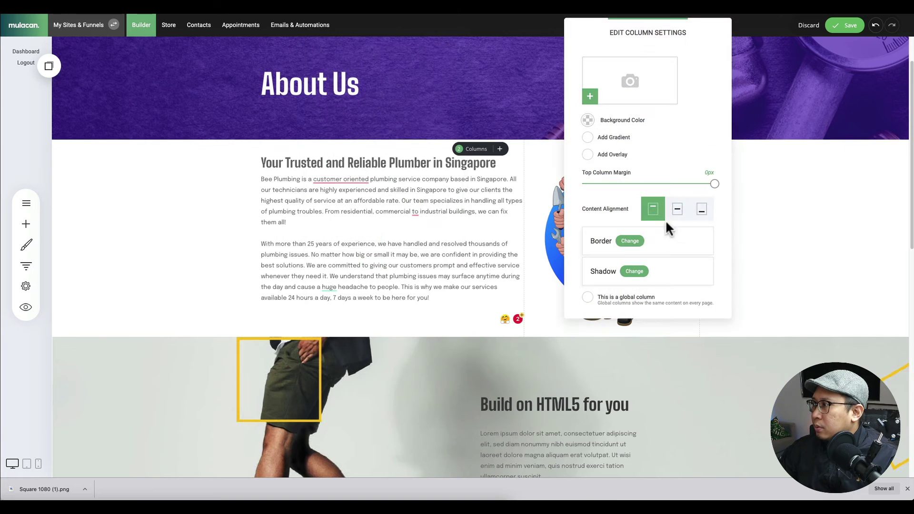
pyautogui.click(779, 221)
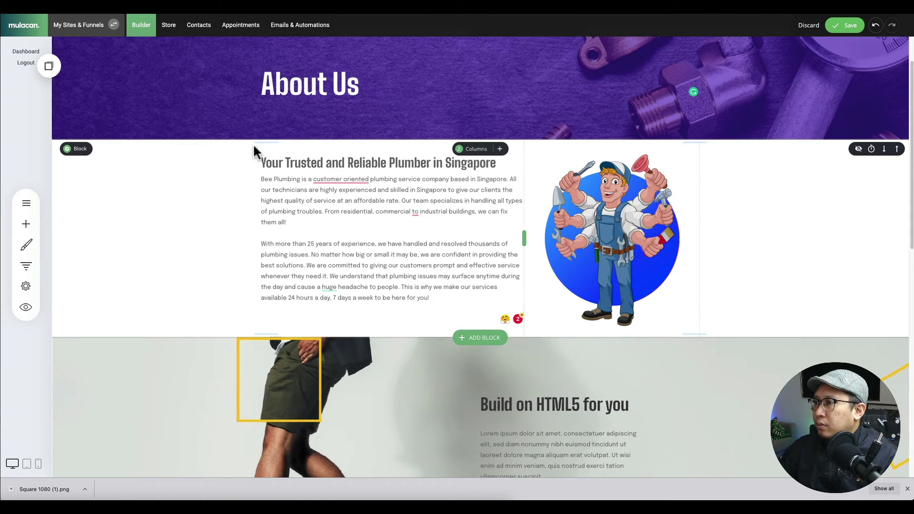
# Add space at the start and end of the text-and-illustration block, and save the About Us page.
pyautogui.moveTo(266, 142); pyautogui.dragTo(266, 157)
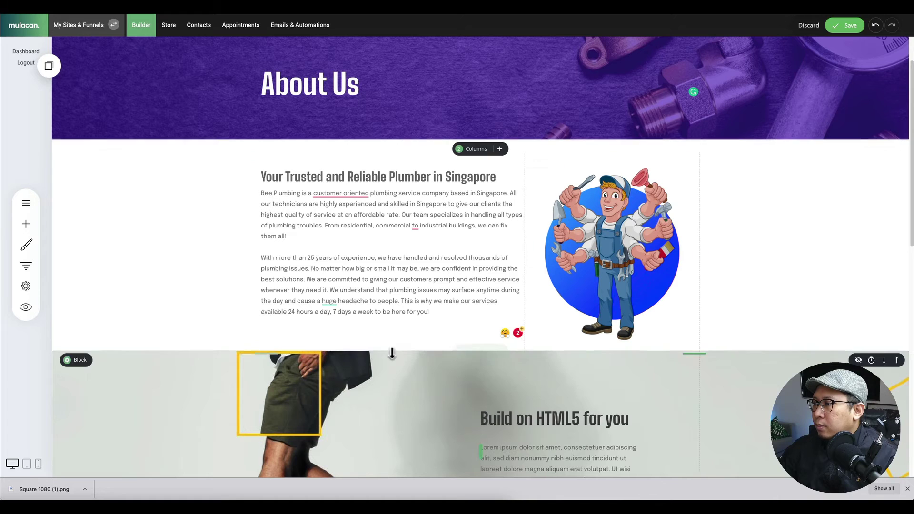
pyautogui.moveTo(275, 349); pyautogui.dragTo(274, 358)
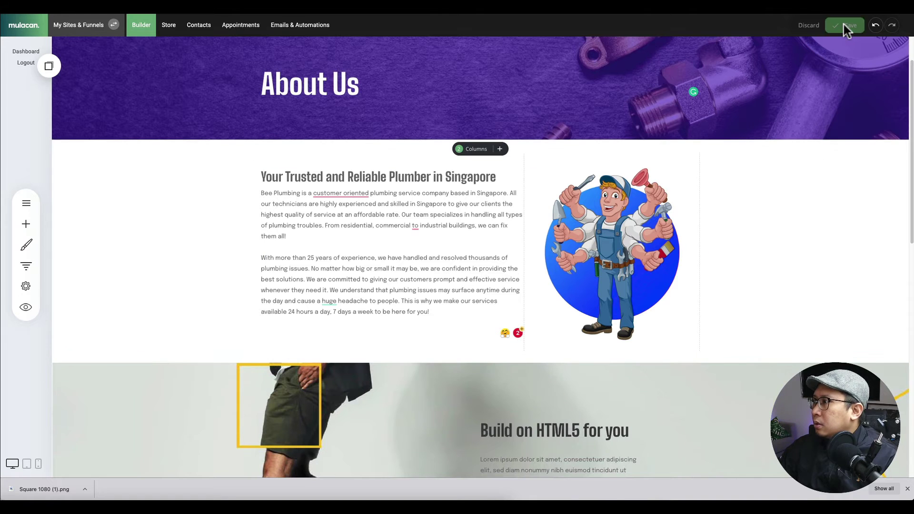
pyautogui.scroll(-4, 705, 248)
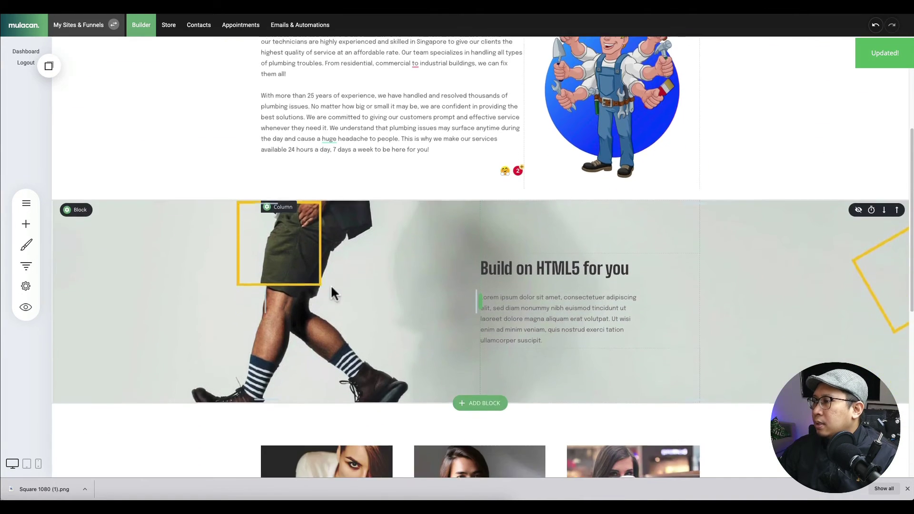
pyautogui.scroll(1, 589, 278)
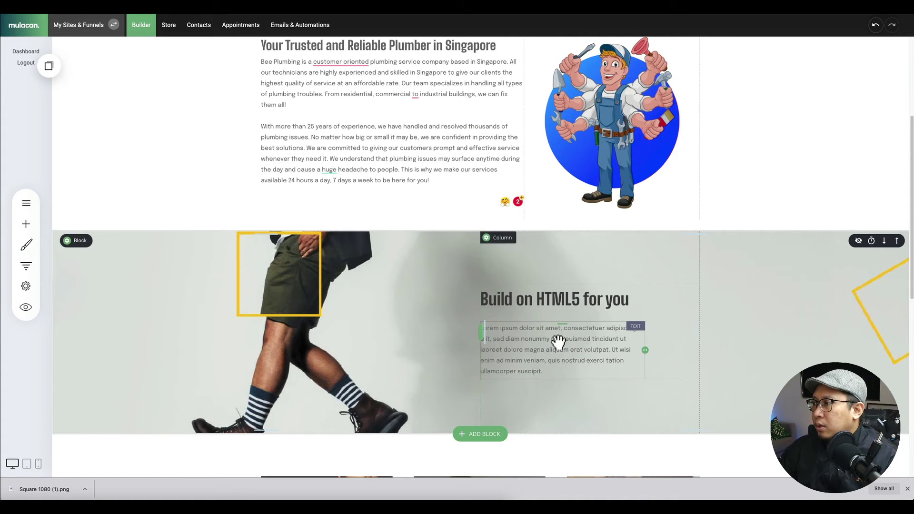
pyautogui.click(510, 338)
pyautogui.hotkey('ctrl', 'a')
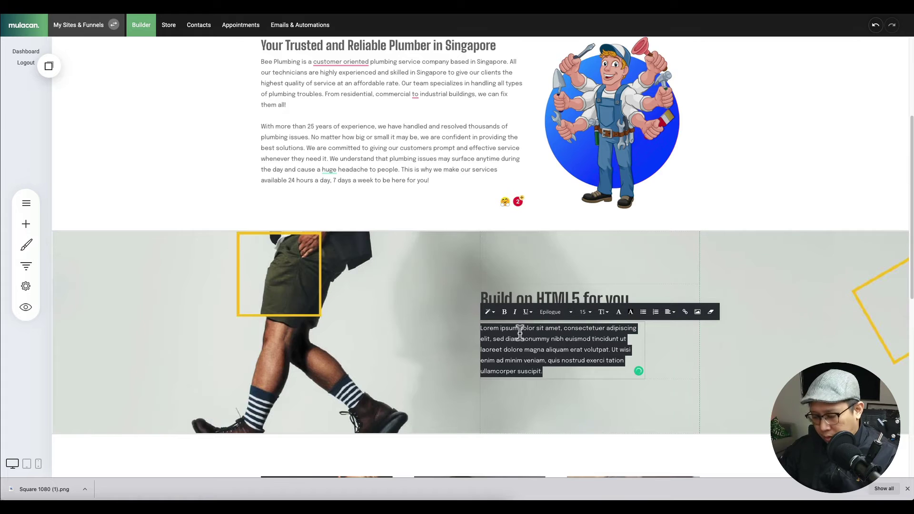
pyautogui.write("With us, we always put customer's satisfaction first. Nothing is more important than keeping our clients happy and satisfied with our services. This is why we always put our best effort and standard to meet those.  Here at Bee Plumbing, you can be sure that you are serviced by our fully licensed plumbers in Singapore. We keep our team up-to-date with industry standards and regulations. This is to provide our clients with the best solution for their plumbing needs.")
pyautogui.tripleClick(546, 422)
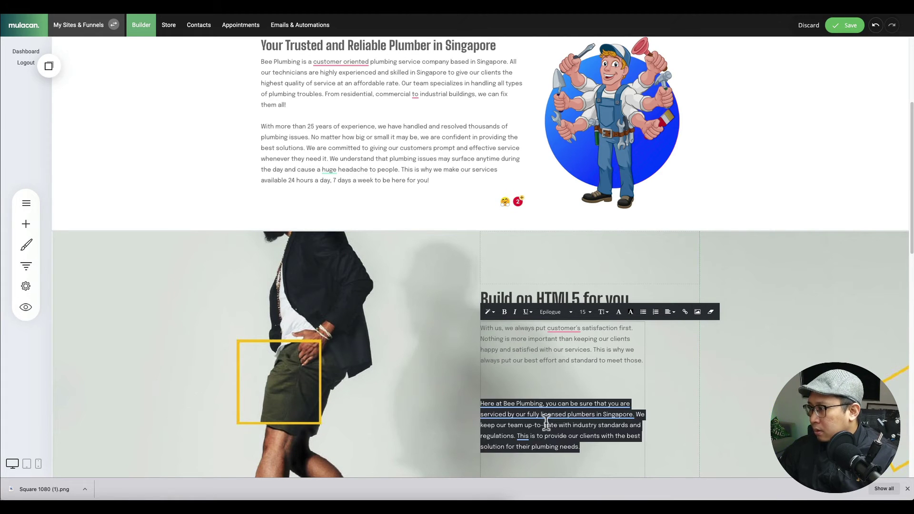
pyautogui.write('At Bee Plumbing, you can rest assured that every plumbing emergency will be handled professionally and efficiently within a short period of time.')
pyautogui.hotkey('ctrl', 'a')
pyautogui.click(530, 434)
pyautogui.hotkey('ctrl', 'z')
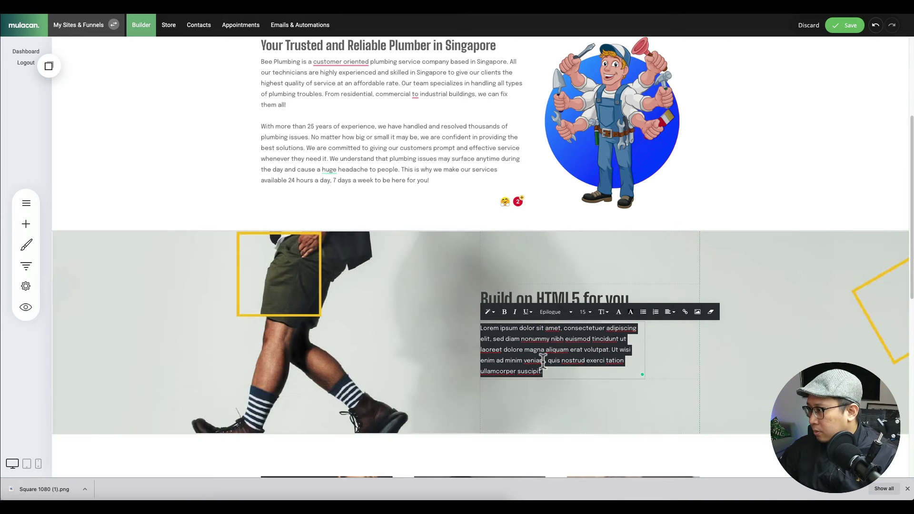
pyautogui.write('Here at Bee Plumbing, you can be sure that you are serviced by our fully licensed plumbers in Singapore. We keep our team up-to-date with industry standards and regulations. This is to provide our clients with the best solution for their plumbing needs.')
pyautogui.hotkey('ctrl', 'a')
pyautogui.hotkey('ctrl', 'z')
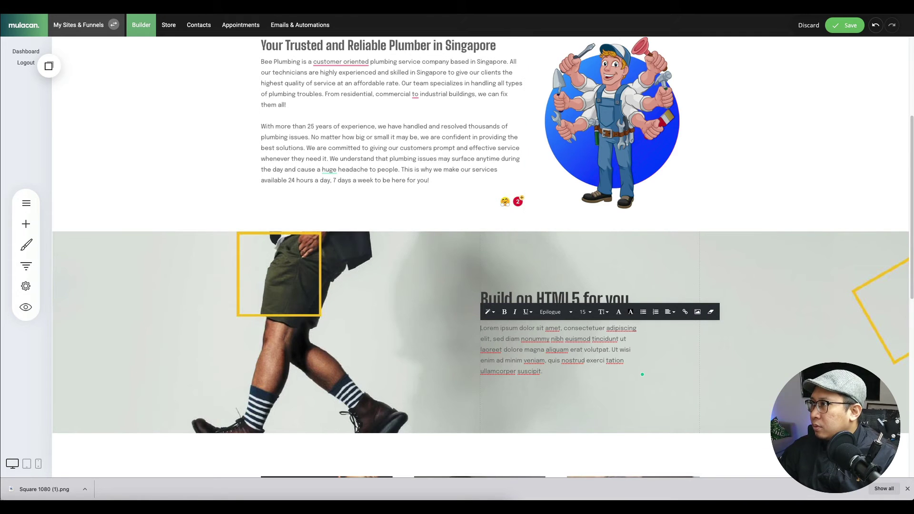
# Replace the placeholder text below "Build on HTML5 for you" with the "With us, we always put customer's satisfaction first" paragraph from the existing website.
pyautogui.hotkey('ctrl', 'Tab')
pyautogui.click(466, 219)
pyautogui.moveTo(310, 235); pyautogui.dragTo(436, 260)
pyautogui.hotkey('ctrl', 'c')
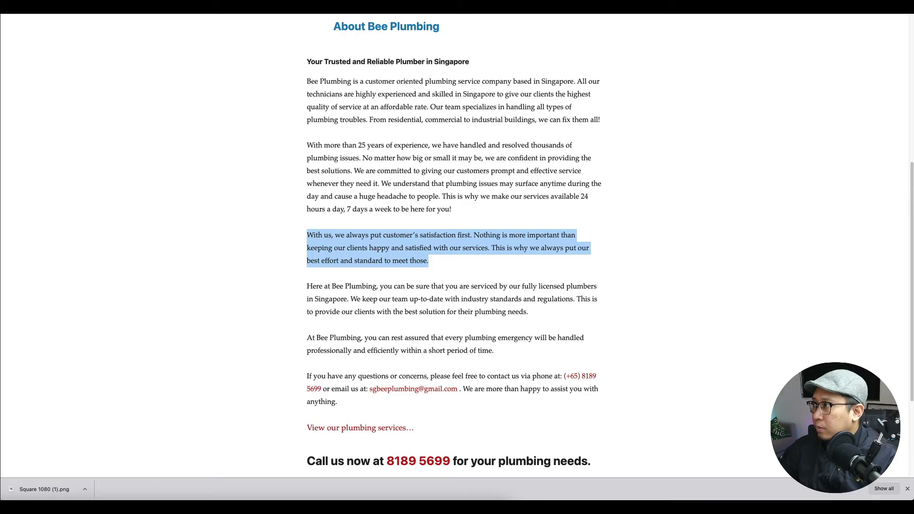
pyautogui.hotkey('ctrl', 'Tab')
pyautogui.hotkey('ctrl', 'a')
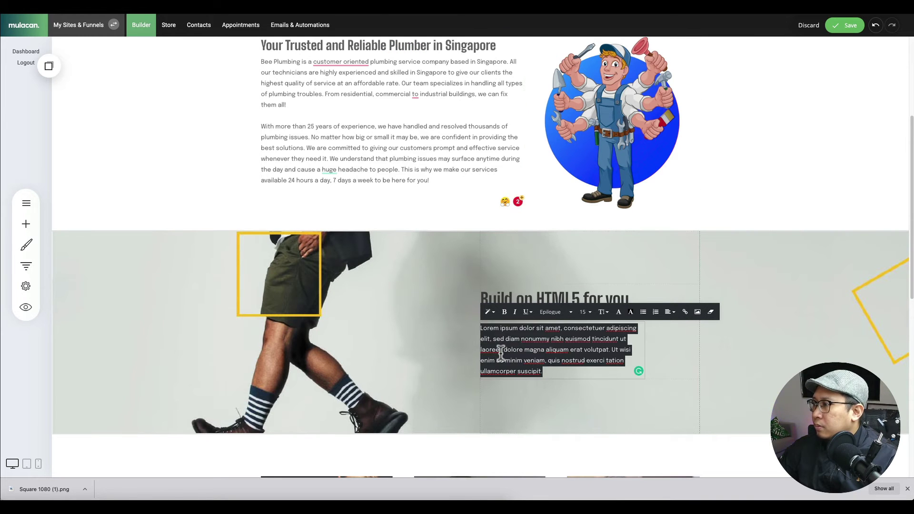
pyautogui.hotkey('ctrl', 'v')
# Change the "Build on HTML5 for you" heading to "Customer Satisfaction".
pyautogui.click(544, 301)
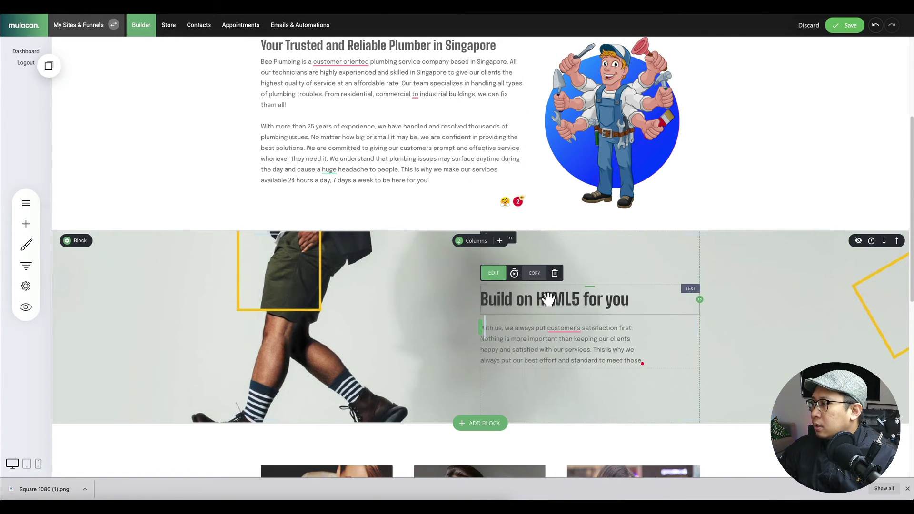
pyautogui.tripleClick(544, 300)
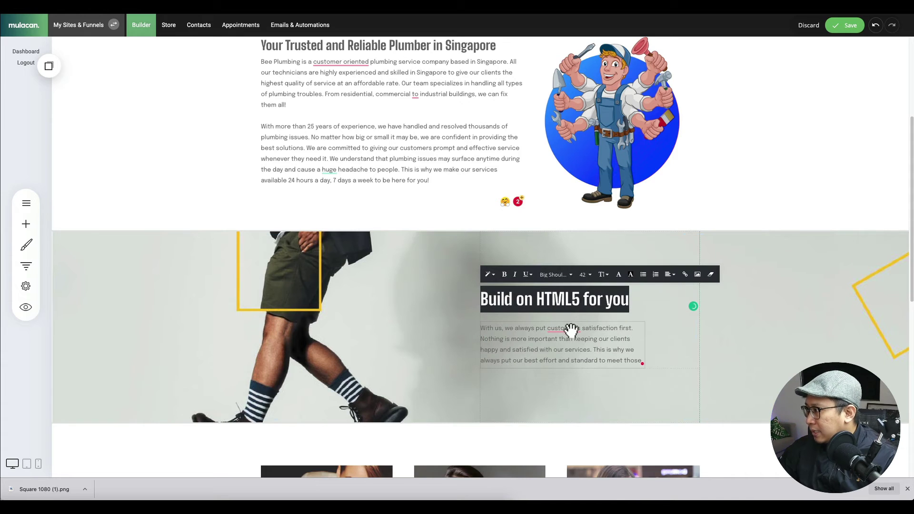
pyautogui.write('Customer Satisfaction')
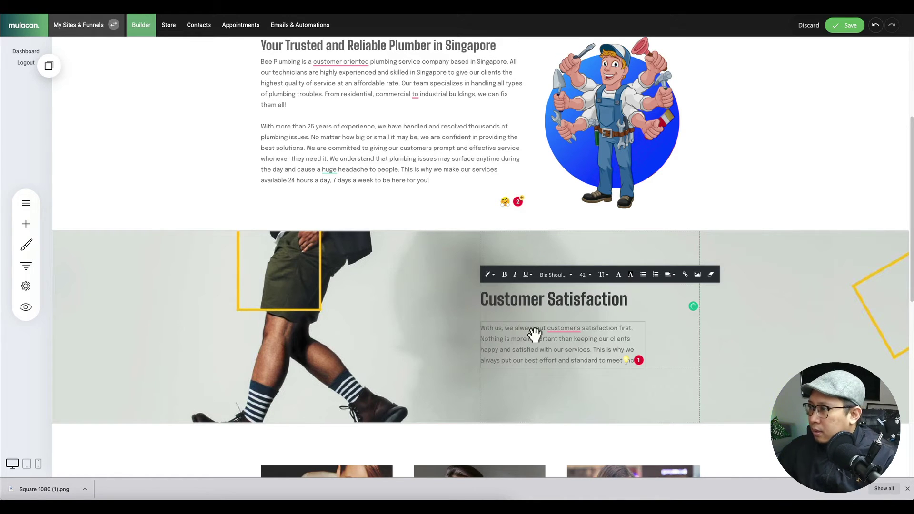
pyautogui.click(340, 321)
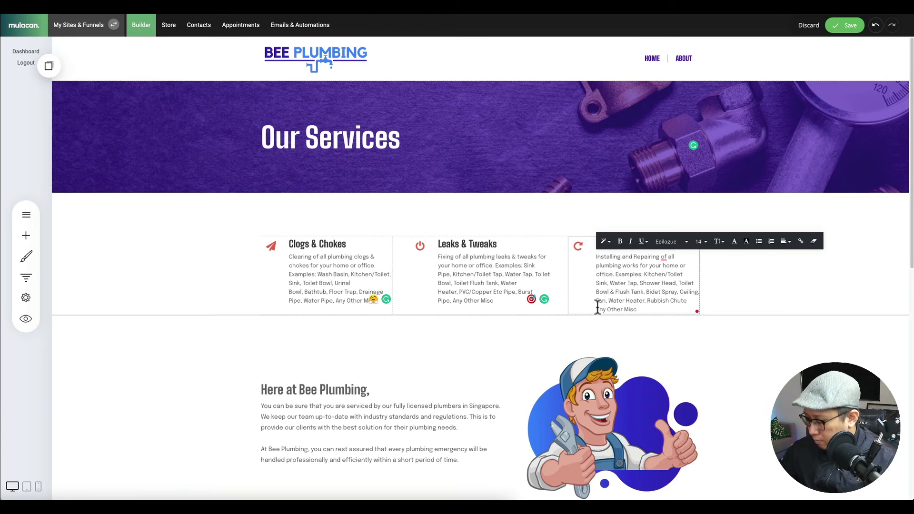
# Finish editing the New Installations / Repair description and save the Our Services page.
pyautogui.click(777, 290)
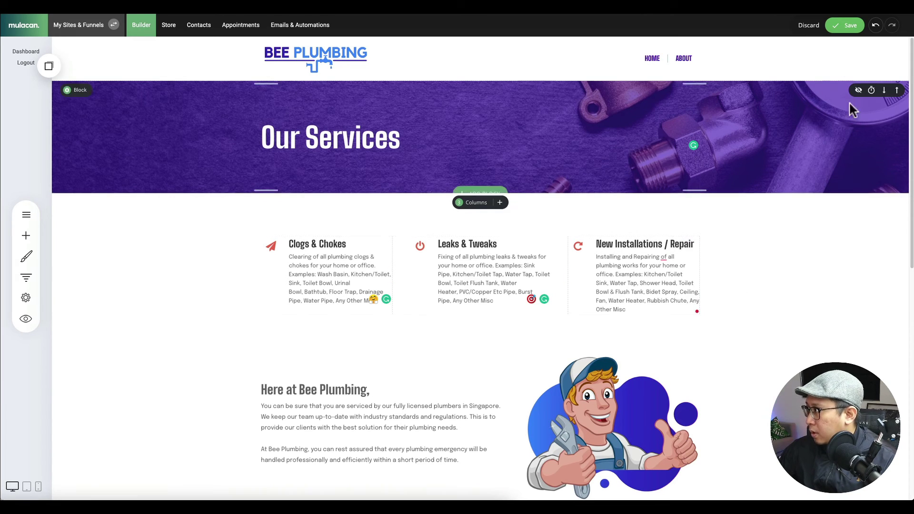
pyautogui.click(844, 25)
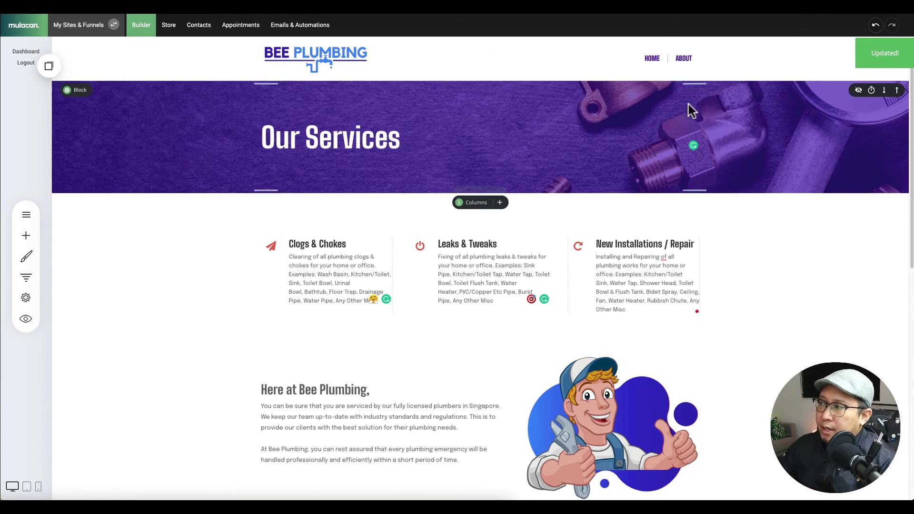
# Copy the heading "24 Hours Plumbing, Electrical & Handyman Service" from the existing Bee Plumbing website.
pyautogui.scroll(-1, 433, 309)
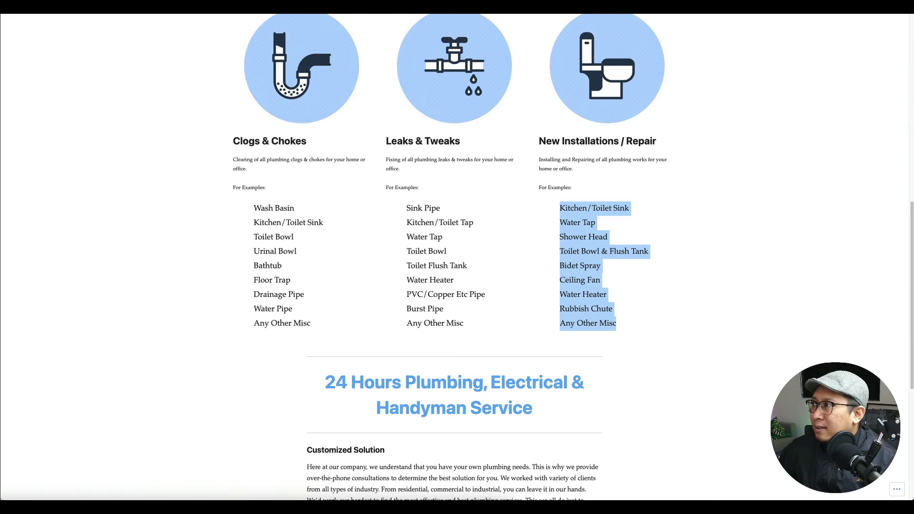
pyautogui.scroll(-3, 474, 162)
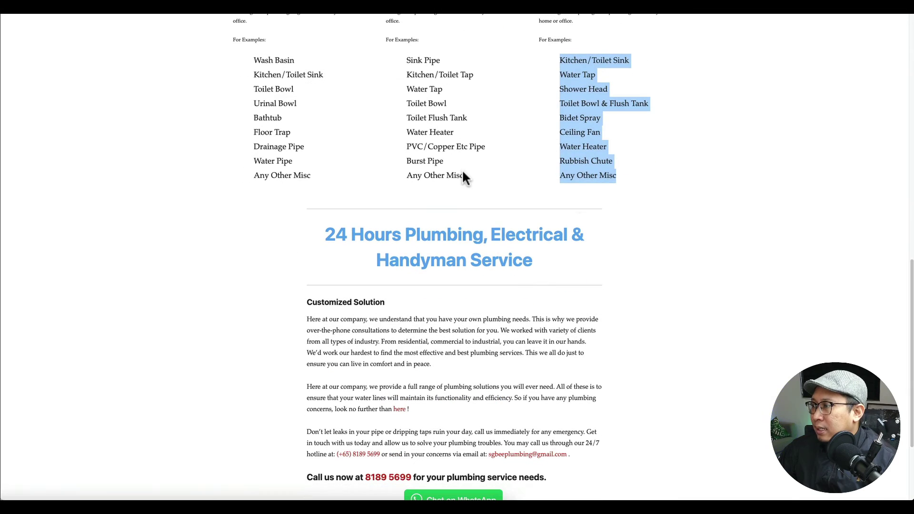
pyautogui.tripleClick(443, 247)
pyautogui.hotkey('ctrl', 'c')
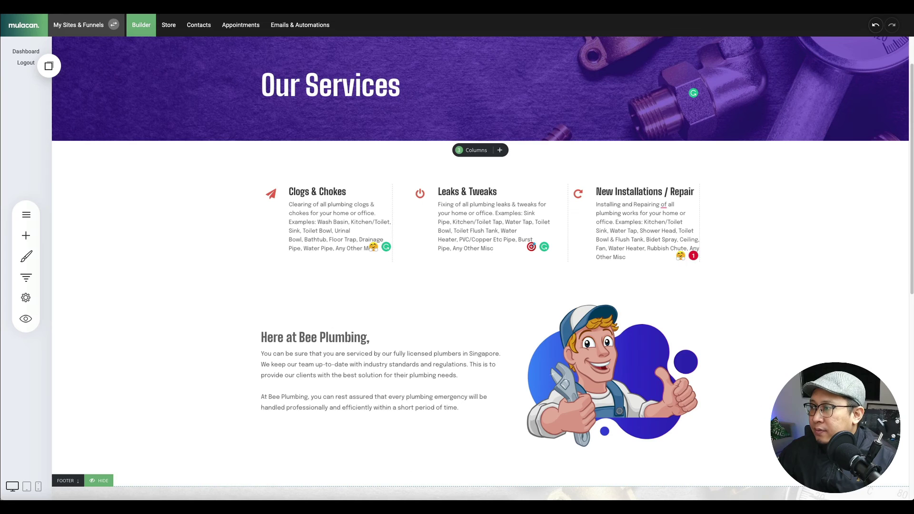
# Replace the "Here at Bee Plumbing," heading with "24 Hours Plumbing, Electrical & Handyman Service", keeping the paragraph below on its own line.
pyautogui.click(340, 339)
pyautogui.tripleClick(340, 339)
pyautogui.hotkey('ctrl', 'v')
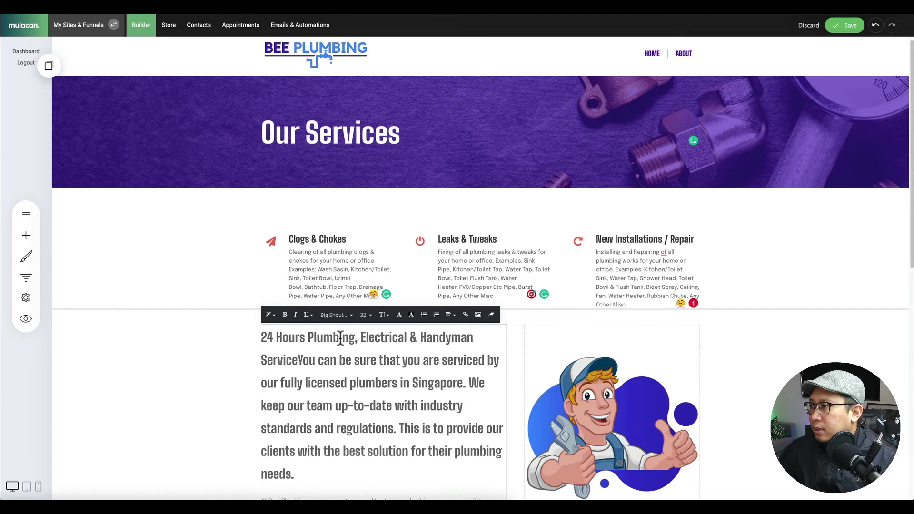
pyautogui.hotkey('ctrl', 'z')
pyautogui.hotkey('ctrl', 'v')
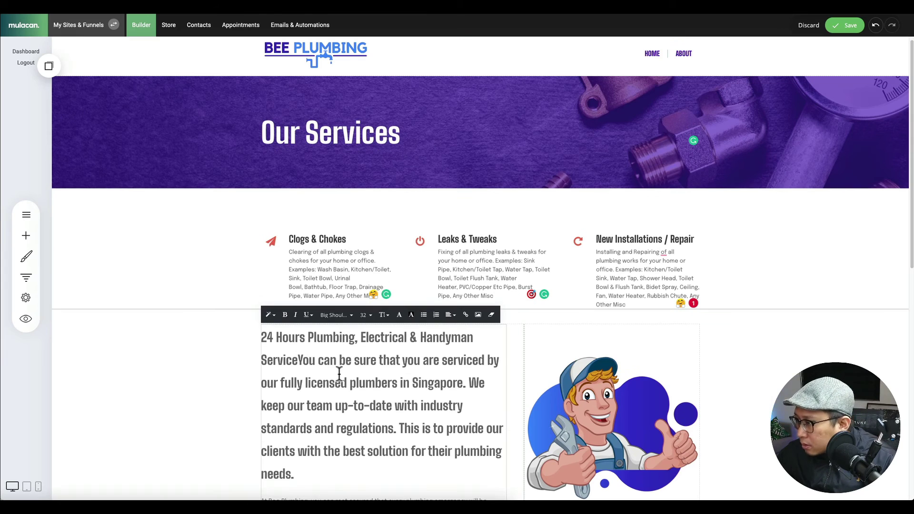
pyautogui.press('Return')
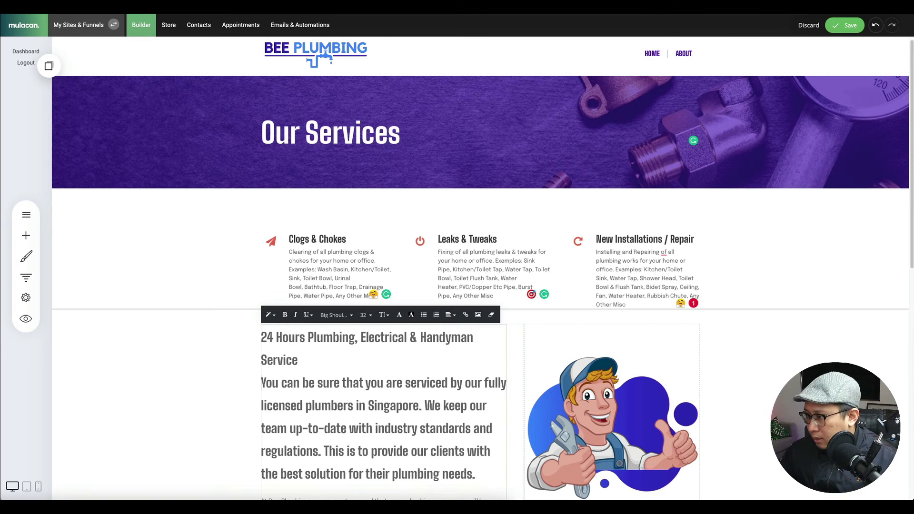
# Delete the paragraph starting "You can be sure that you are serviced" below the 24 Hours heading.
pyautogui.scroll(-3, 355, 353)
pyautogui.tripleClick(489, 346)
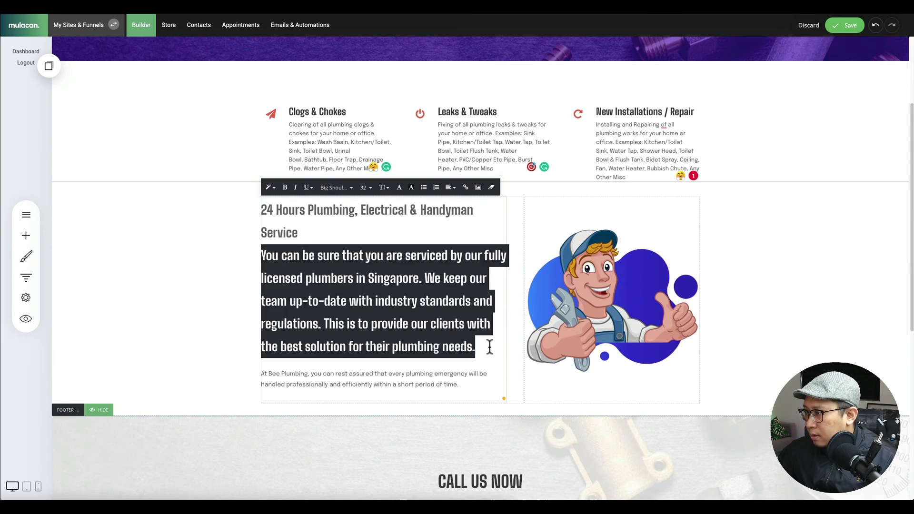
pyautogui.press('BackSpace')
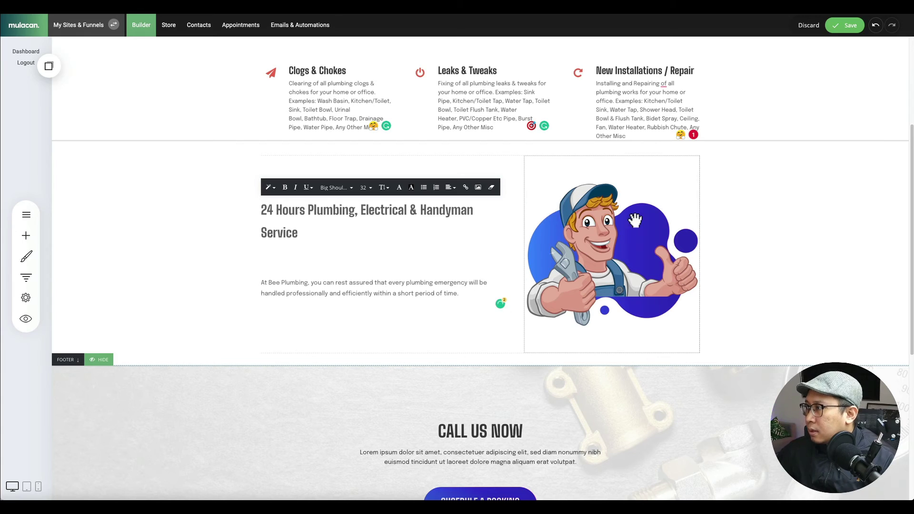
# Delete the plumber illustration beside the 24 Hours text and reduce that block to one column.
pyautogui.click(594, 236)
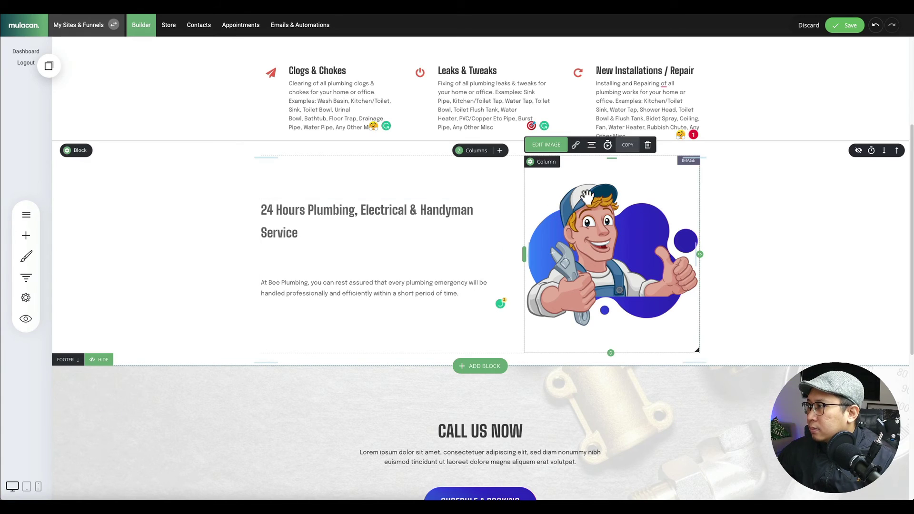
pyautogui.click(648, 145)
pyautogui.click(500, 219)
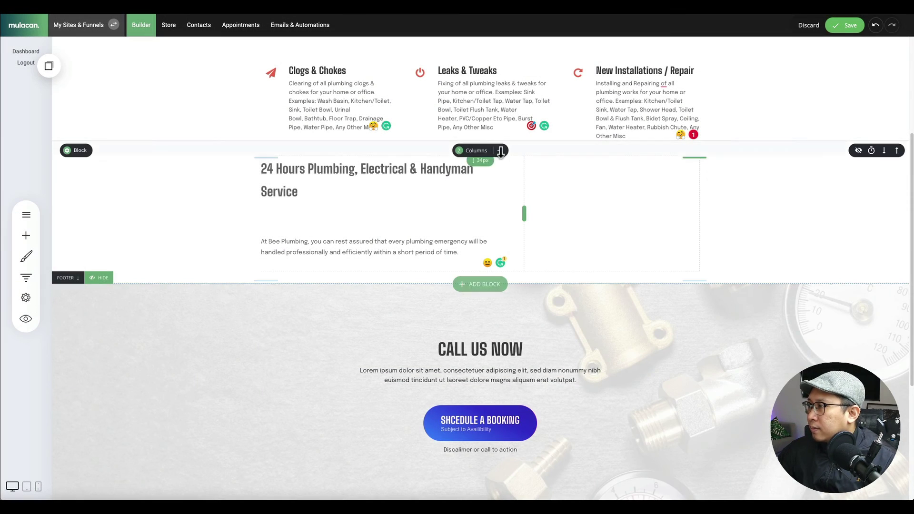
pyautogui.click(476, 150)
pyautogui.click(470, 189)
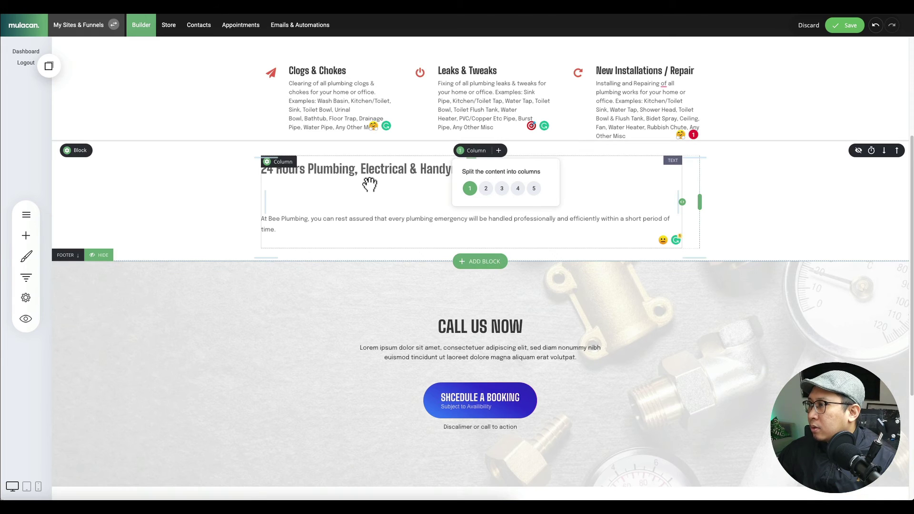
# Filter the Clogs & Chokes icon choices by "tool", "gear" and "pipe", and apply the second "pipe" icon.
pyautogui.scroll(5, 371, 182)
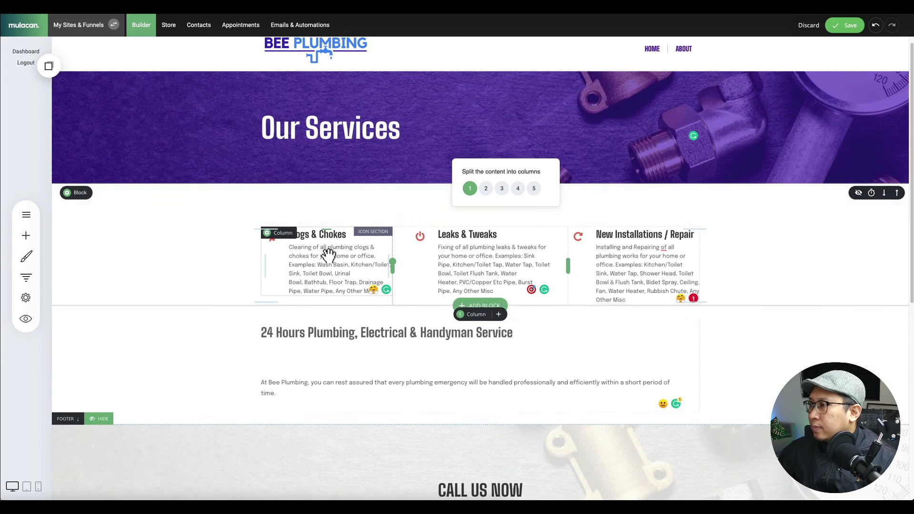
pyautogui.click(272, 230)
pyautogui.click(280, 201)
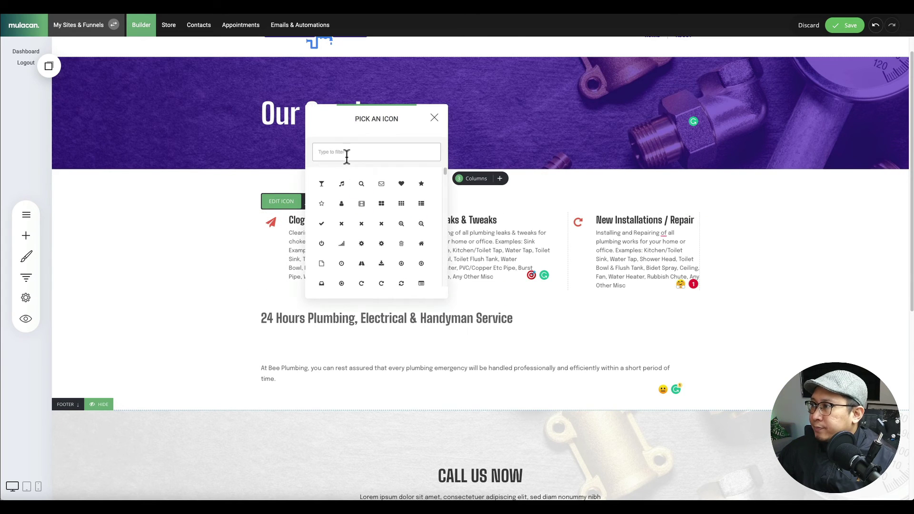
pyautogui.click(341, 152)
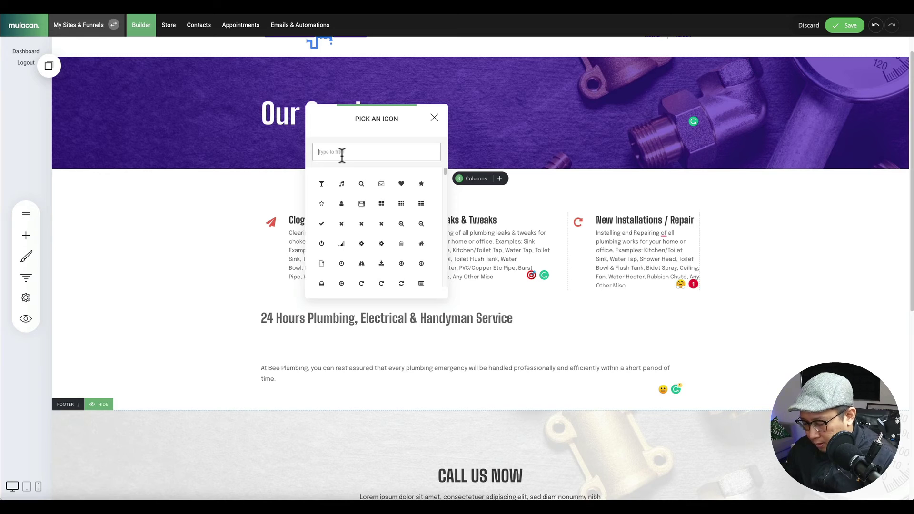
pyautogui.write('tool')
pyautogui.press('BackSpace')
pyautogui.press('BackSpace')
pyautogui.press('BackSpace')
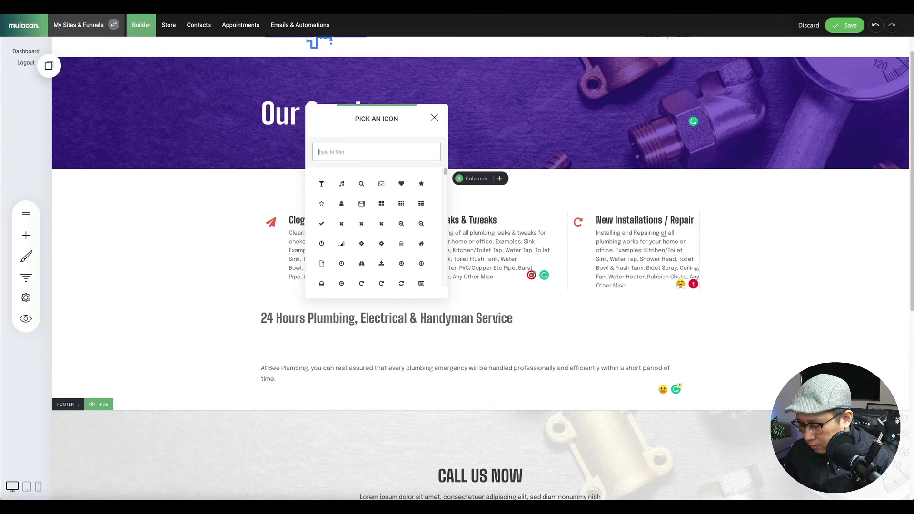
pyautogui.write('g')
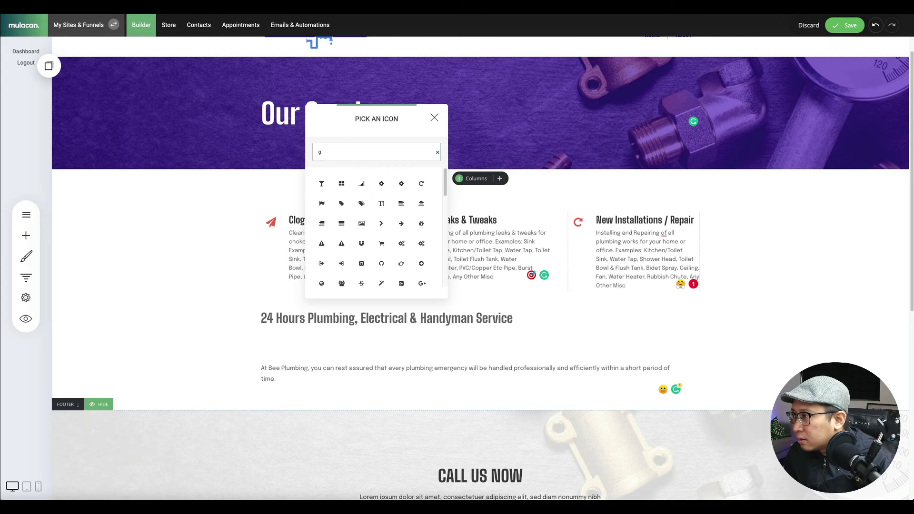
pyautogui.write('ear')
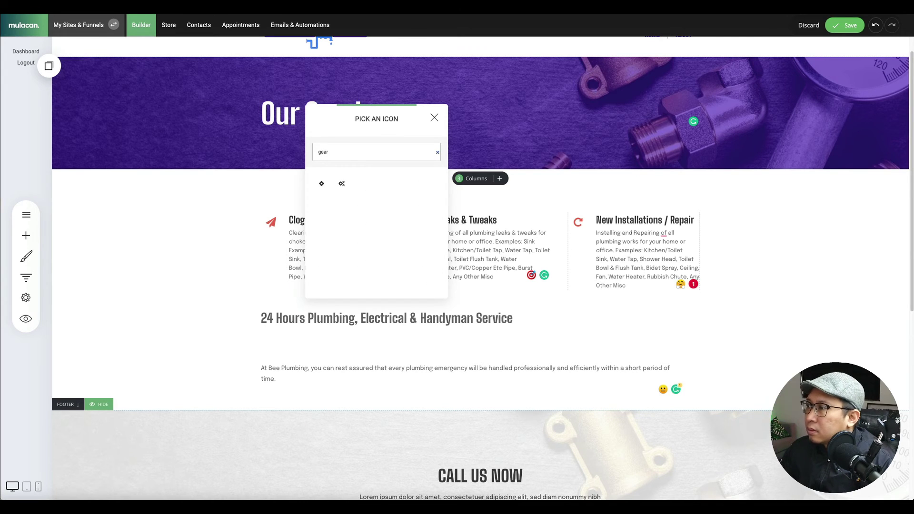
pyautogui.write('pipe')
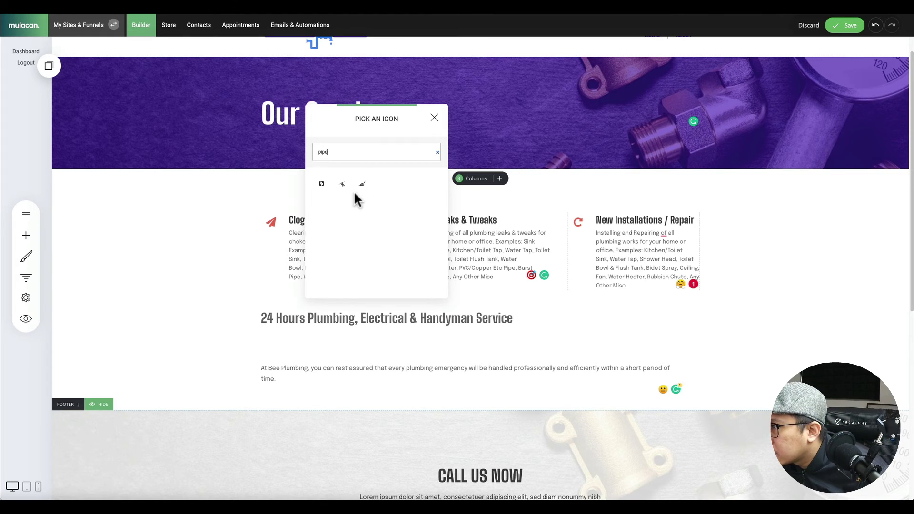
pyautogui.click(342, 185)
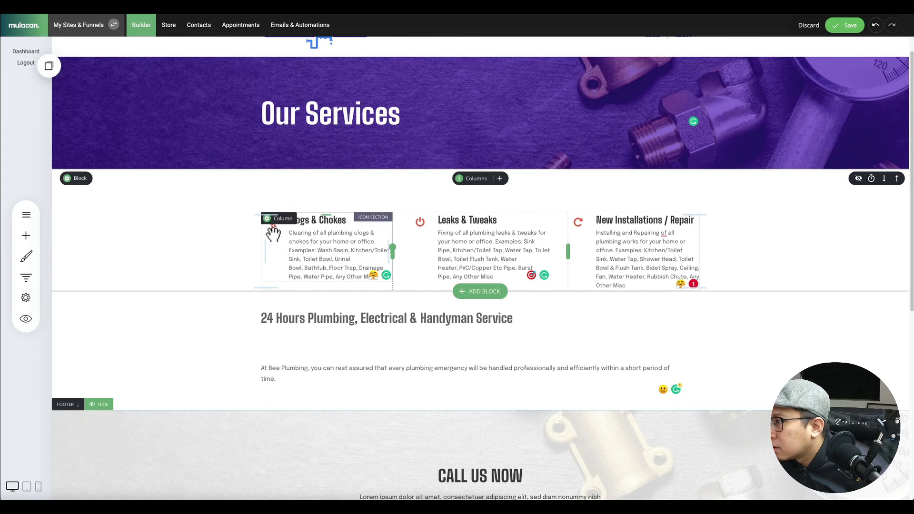
# Set the Clogs & Chokes icon to the double gears from the full icon list.
pyautogui.moveTo(275, 229)
pyautogui.click(281, 201)
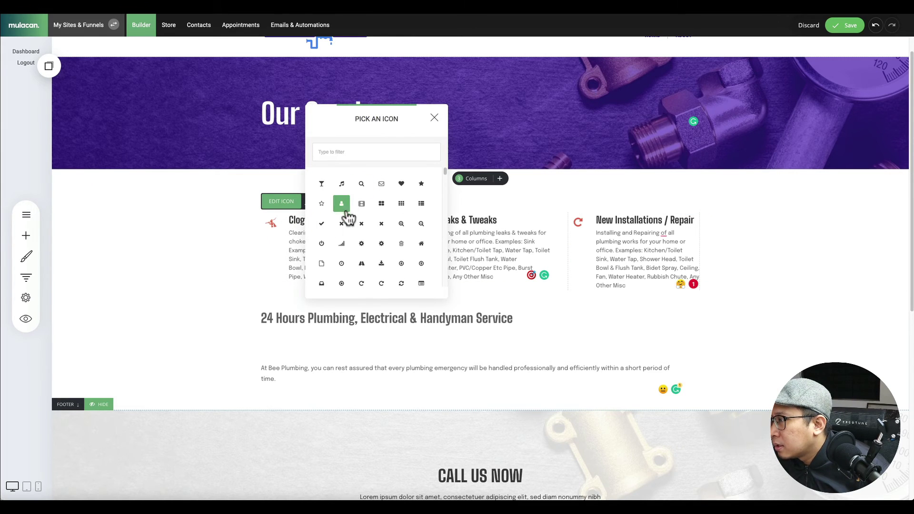
pyautogui.scroll(-2, 348, 217)
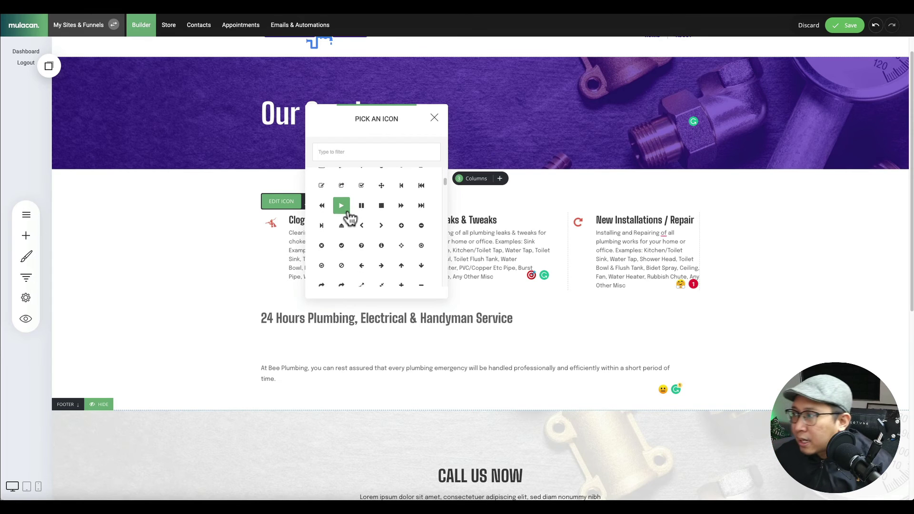
pyautogui.scroll(-4, 347, 216)
pyautogui.scroll(-1, 348, 217)
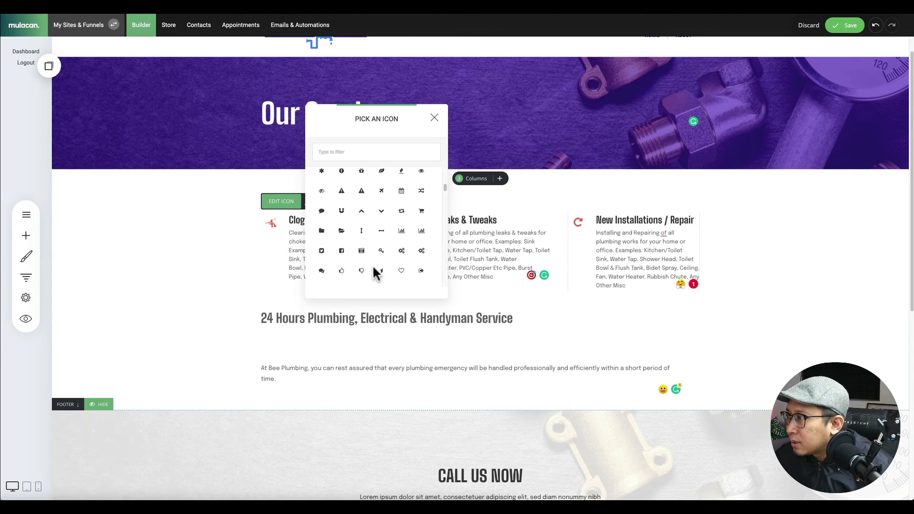
pyautogui.scroll(-1, 389, 257)
pyautogui.scroll(-3, 389, 257)
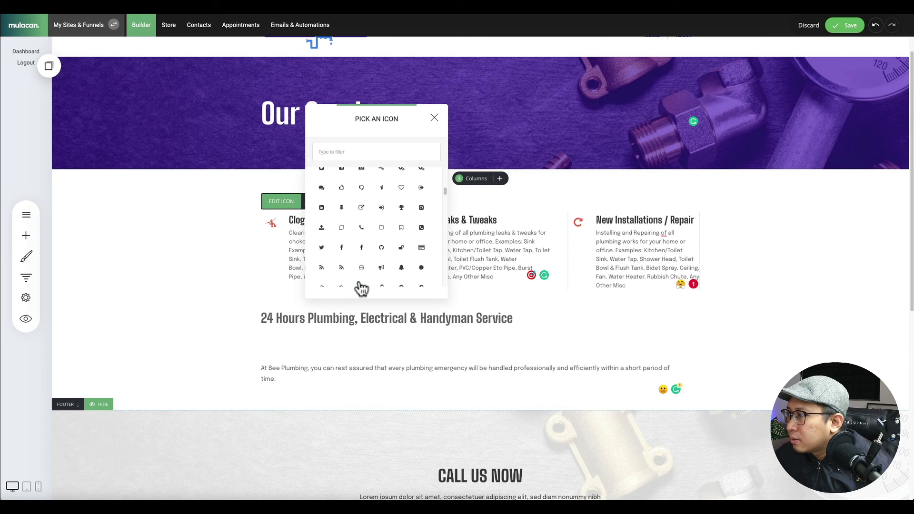
pyautogui.scroll(1, 419, 191)
pyautogui.click(420, 193)
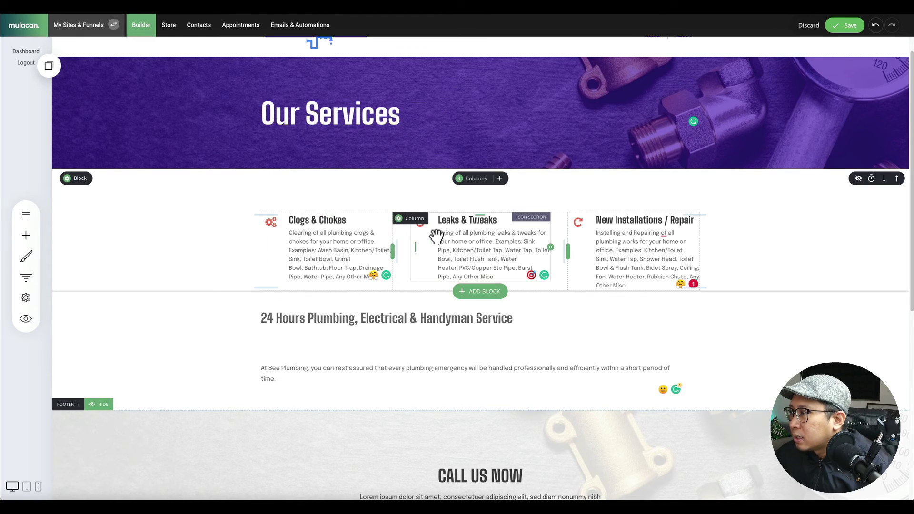
# Give Leaks & Tweaks a shower icon and New Installations / Repair a hexagonal icon, and save the page.
pyautogui.click(431, 201)
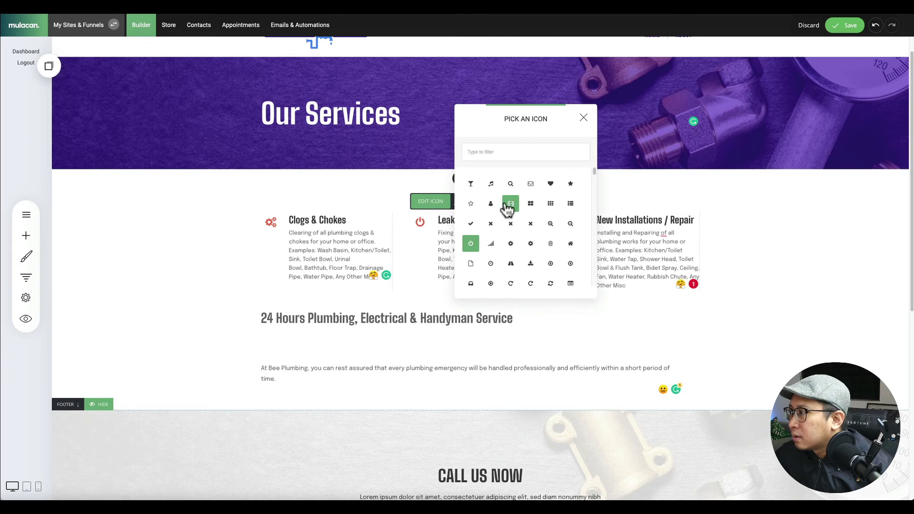
pyautogui.scroll(-15, 510, 215)
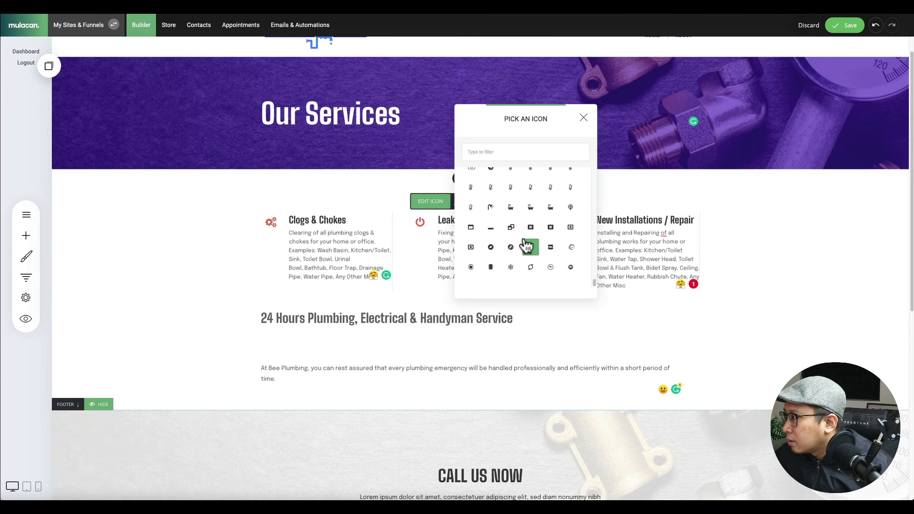
pyautogui.click(492, 209)
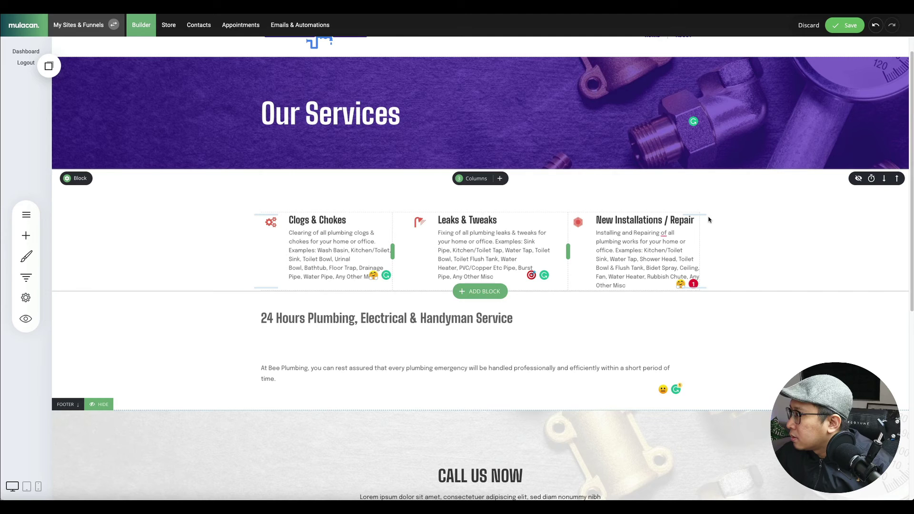
pyautogui.click(843, 27)
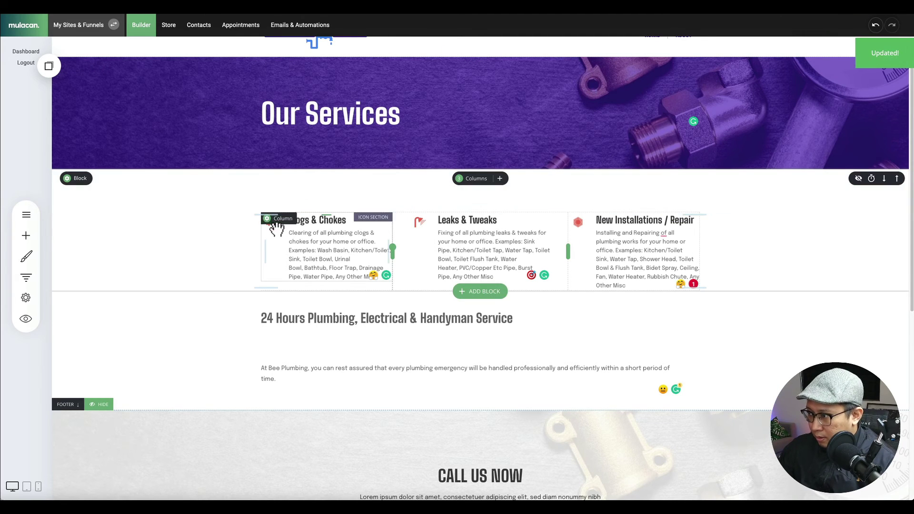
# Set the Clogs & Chokes icon color to the global purple-blue #3700B8.
pyautogui.click(288, 204)
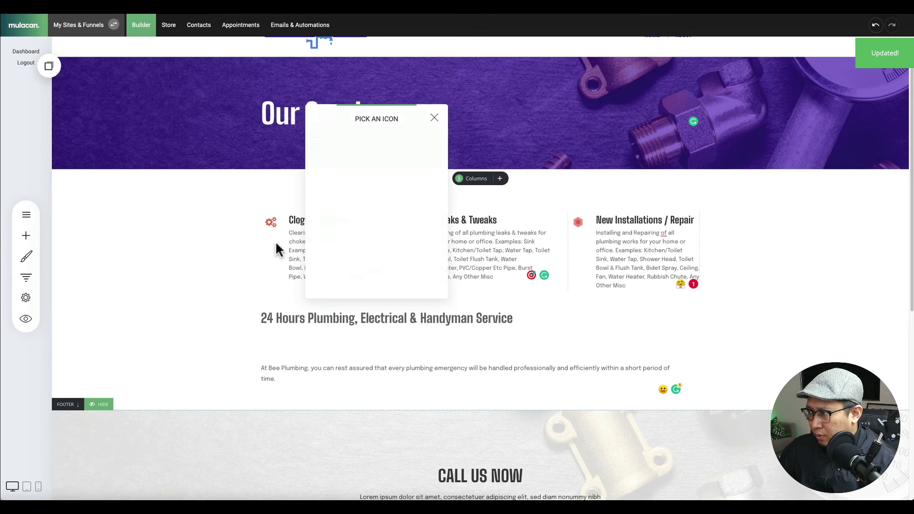
pyautogui.click(278, 250)
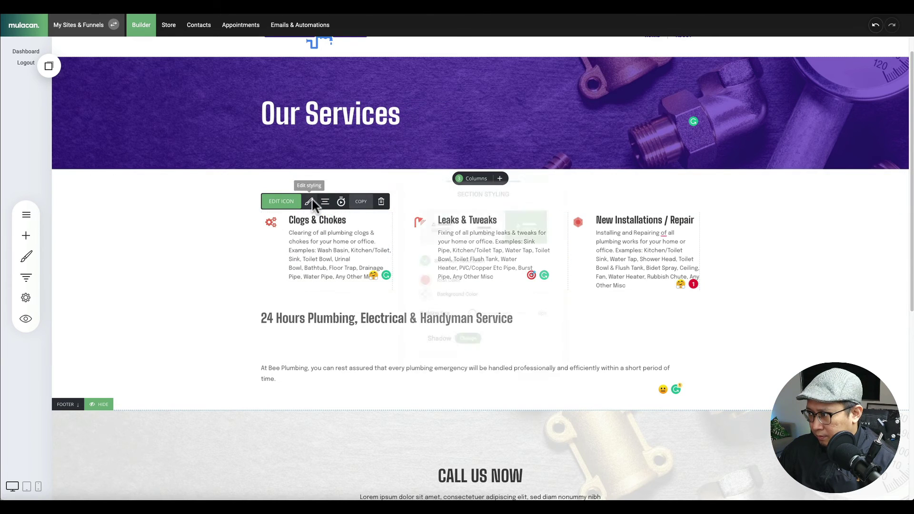
pyautogui.click(309, 201)
pyautogui.click(419, 281)
pyautogui.click(442, 407)
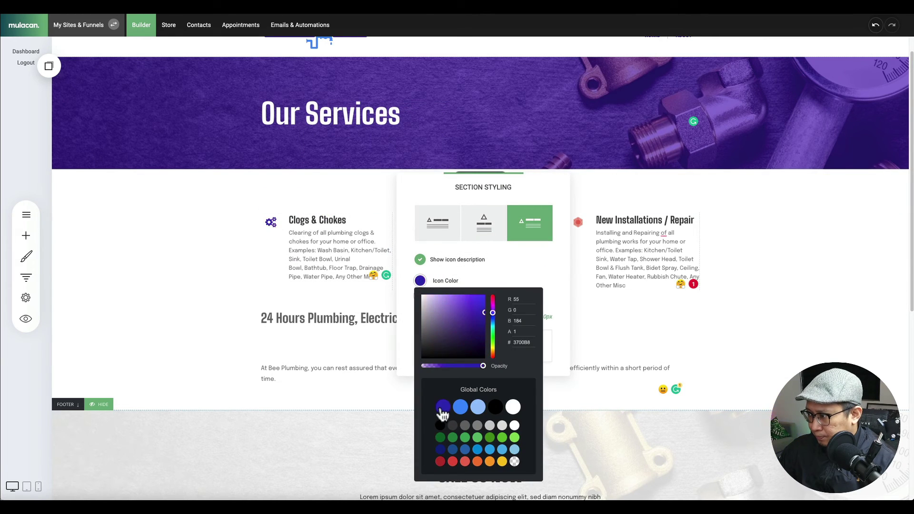
pyautogui.click(325, 259)
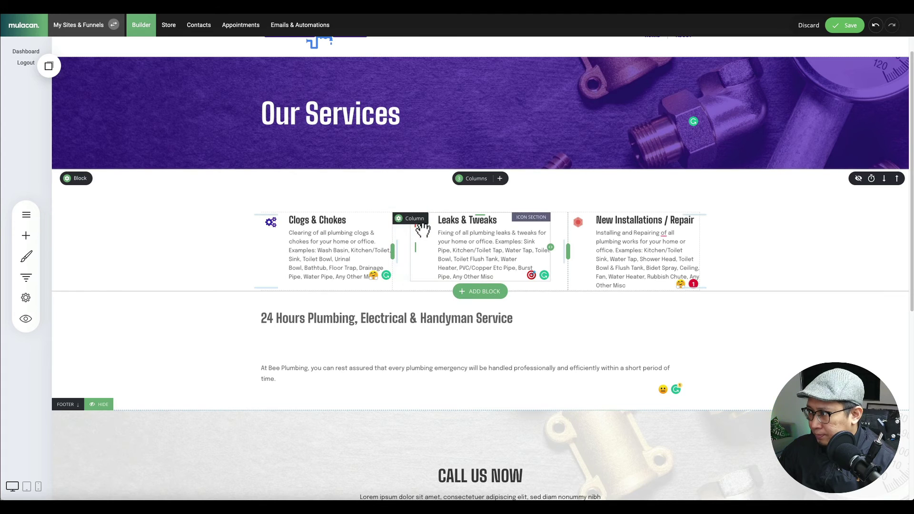
# Set the Leaks & Tweaks icon color to the global purple-blue #3700B8.
pyautogui.click(458, 201)
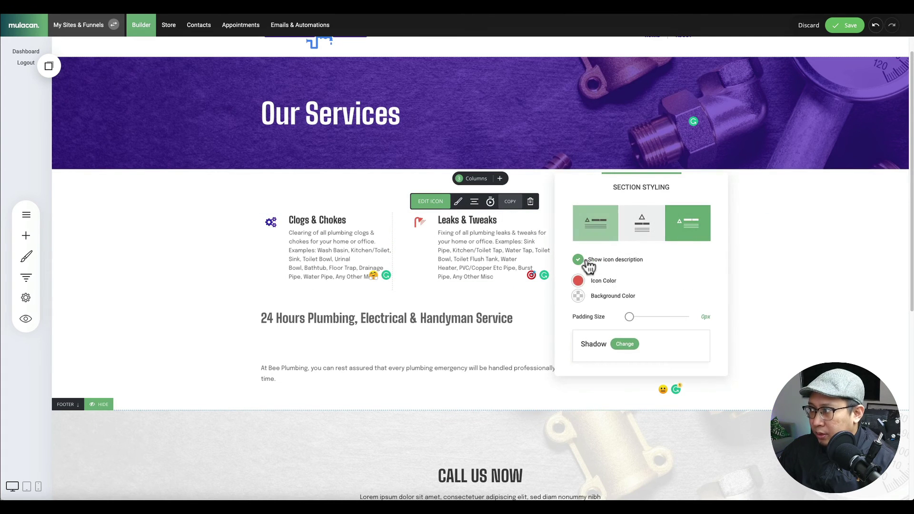
pyautogui.click(577, 280)
pyautogui.click(598, 409)
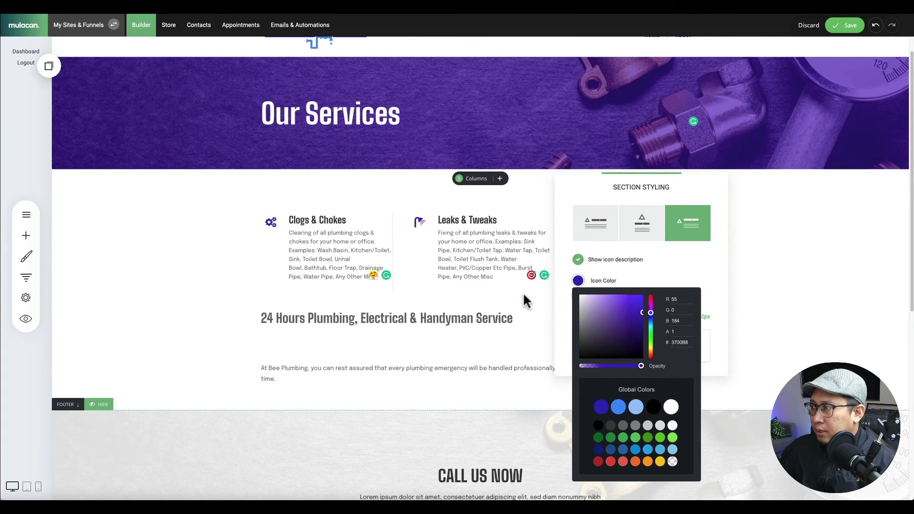
pyautogui.click(532, 300)
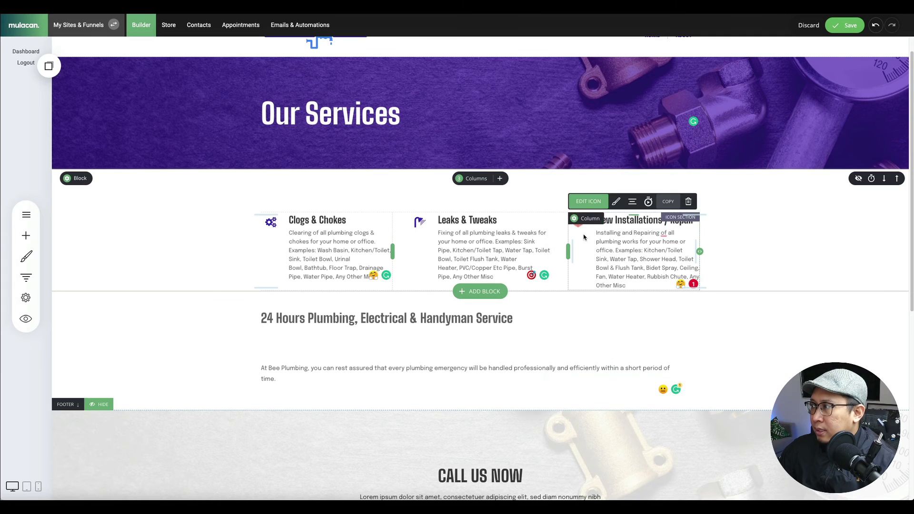
# Set the New Installations / Repair icon to the same global purple-blue color and save the page.
pyautogui.click(616, 202)
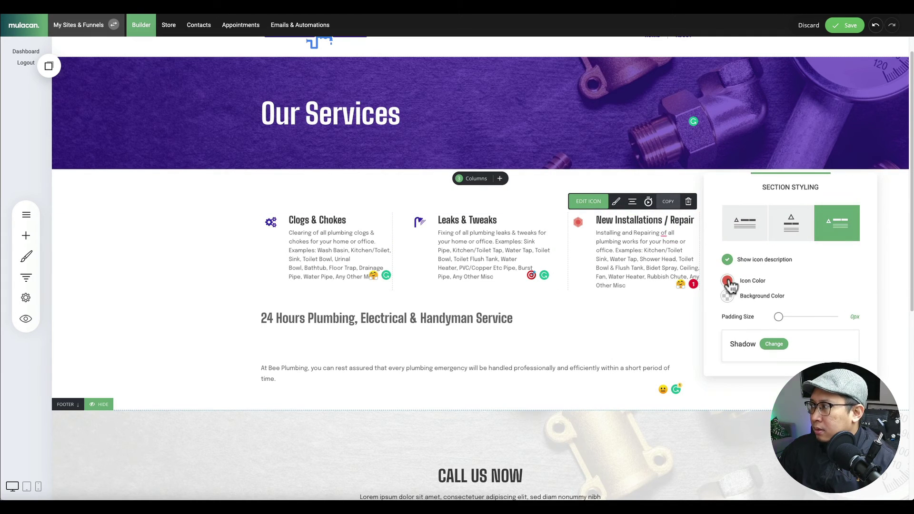
pyautogui.click(728, 281)
pyautogui.click(749, 407)
pyautogui.click(664, 309)
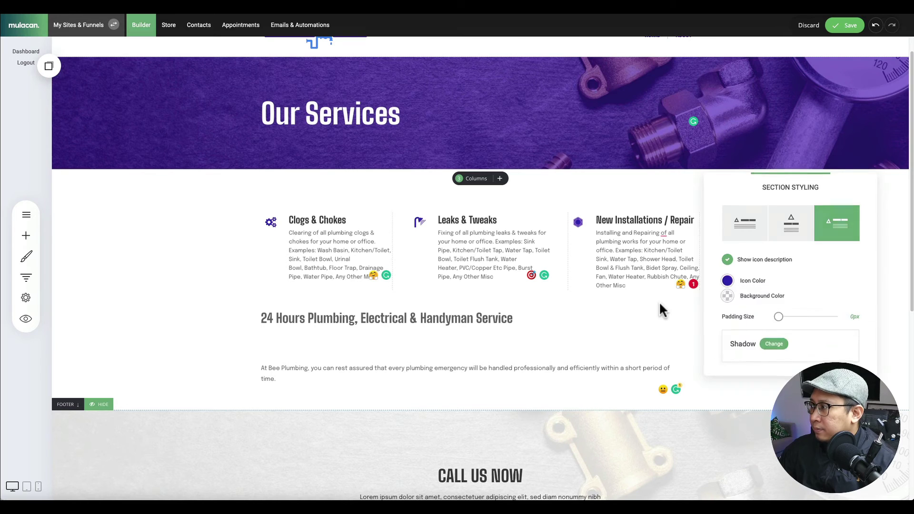
pyautogui.click(843, 26)
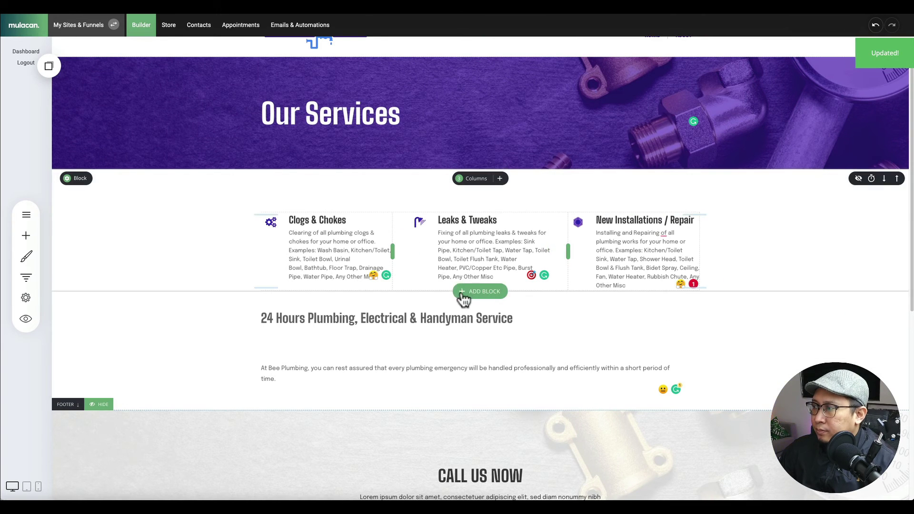
# Remove the blank lines between the 24 Hours Plumbing, Electrical & Handyman Service heading and its paragraph.
pyautogui.click(337, 341)
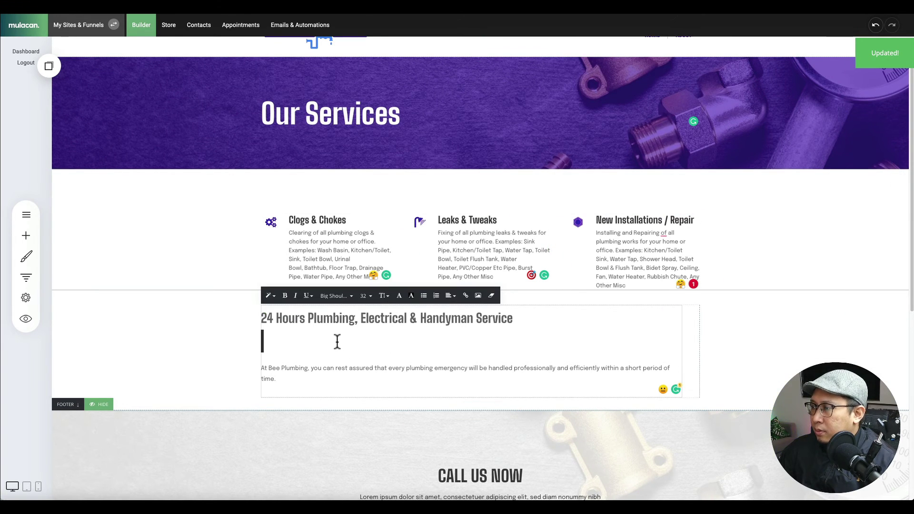
pyautogui.press('BackSpace')
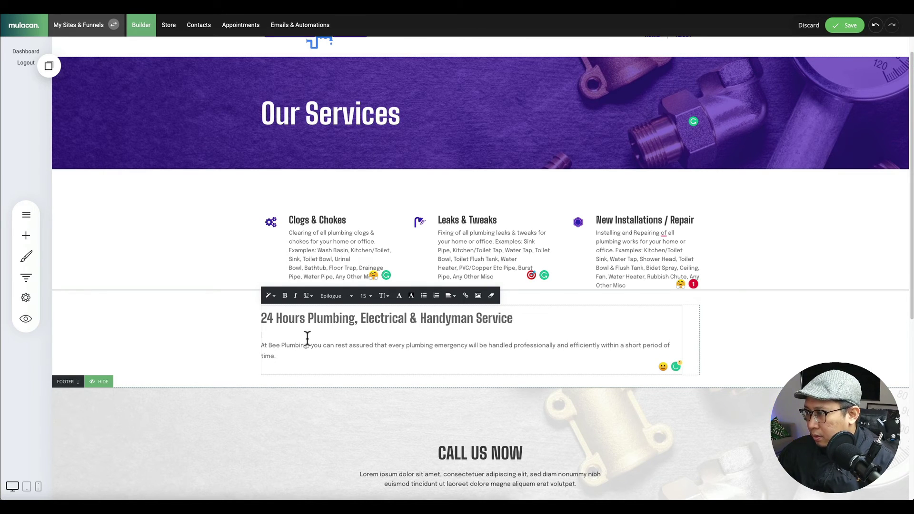
pyautogui.press('BackSpace')
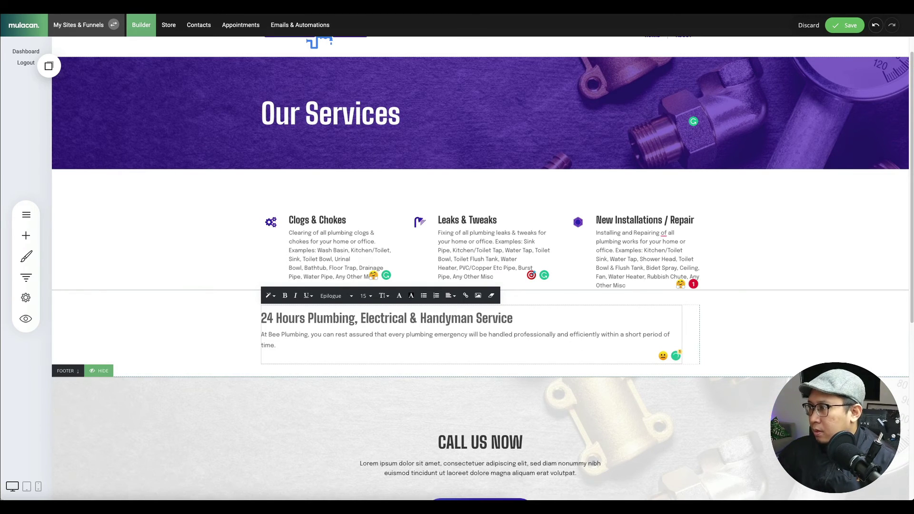
# Center the 24 Hours heading and its paragraph, set the block's top spacing to 50 px, and save the page.
pyautogui.tripleClick(345, 320)
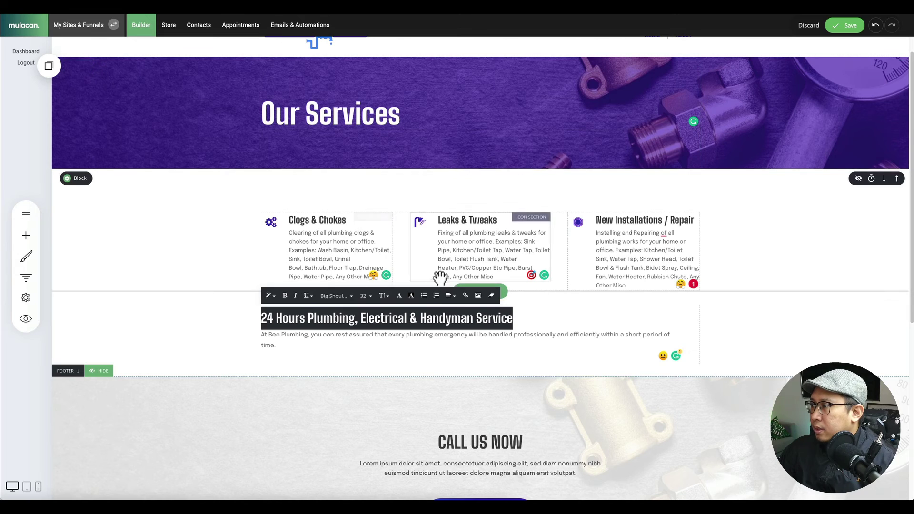
pyautogui.click(450, 295)
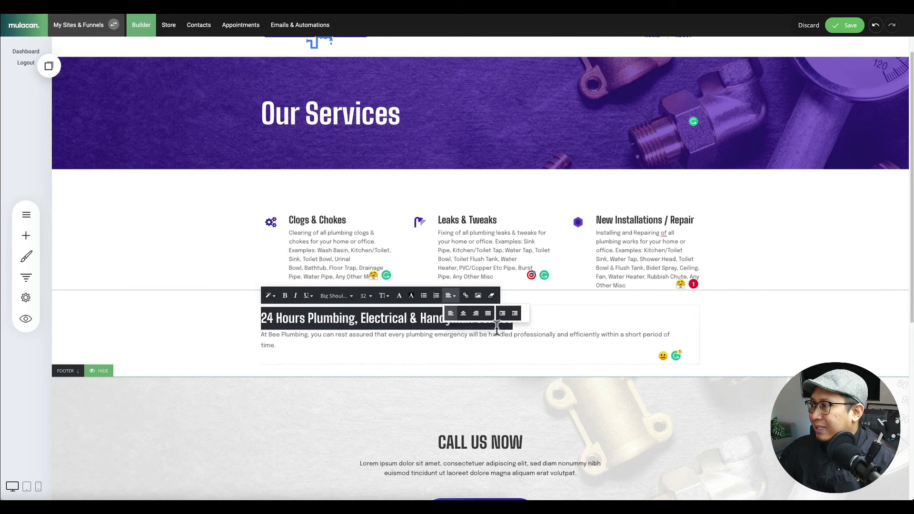
pyautogui.click(461, 313)
pyautogui.click(775, 336)
pyautogui.moveTo(548, 296); pyautogui.dragTo(548, 301)
pyautogui.hotkey('ctrl', 's')
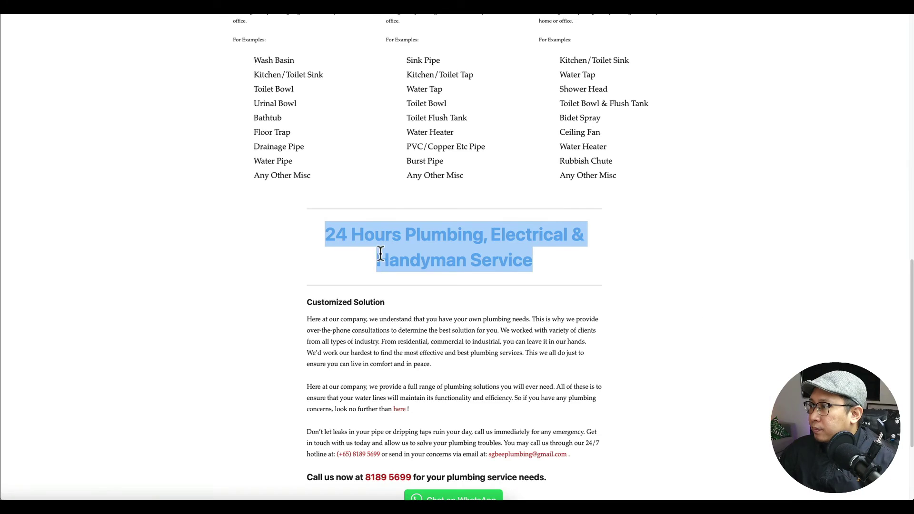
# Copy the Customized Solution section from the existing website and paste it over the paragraph below the 24 Hours heading.
pyautogui.scroll(-2, 376, 262)
pyautogui.moveTo(309, 230); pyautogui.dragTo(587, 391)
pyautogui.hotkey('ctrl', 'c')
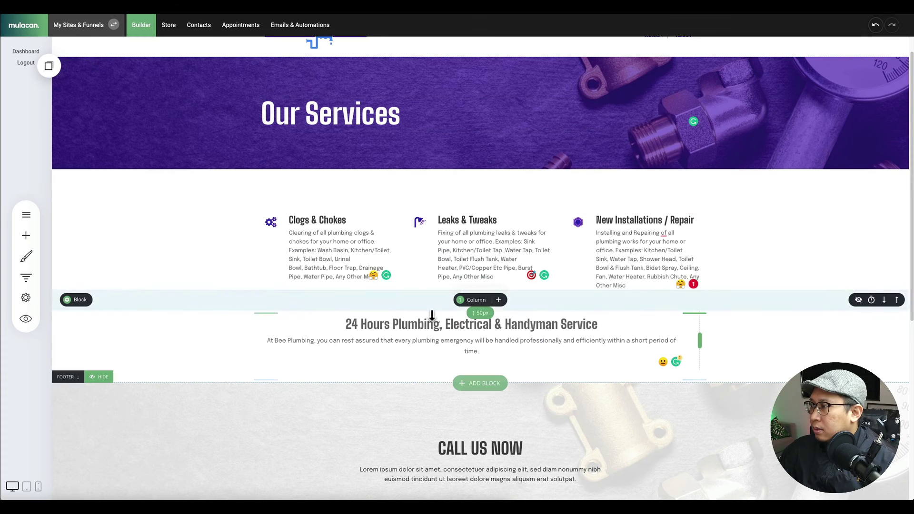
pyautogui.tripleClick(421, 342)
pyautogui.hotkey('ctrl', 'v')
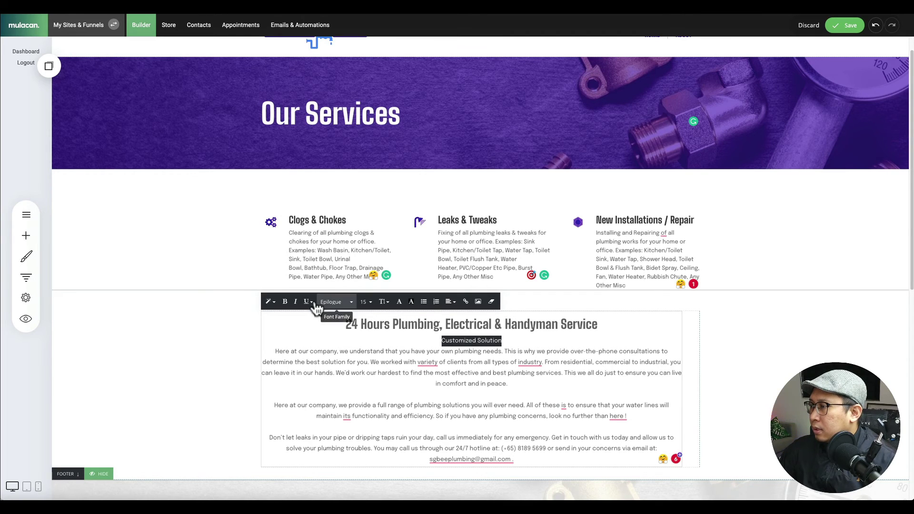
# Apply the size 24 heading style to the Customized Solution line and the size 32 heading style to the 24 Hours title.
pyautogui.click(270, 301)
pyautogui.click(300, 419)
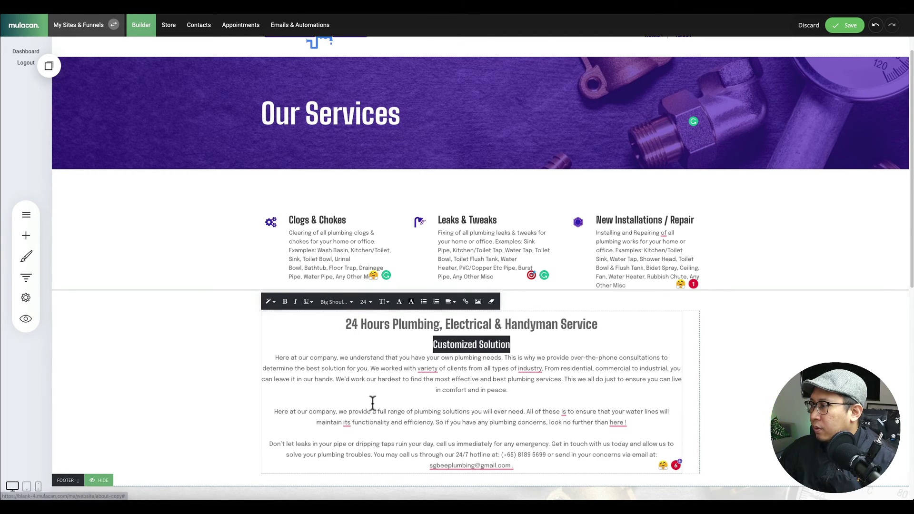
pyautogui.tripleClick(514, 326)
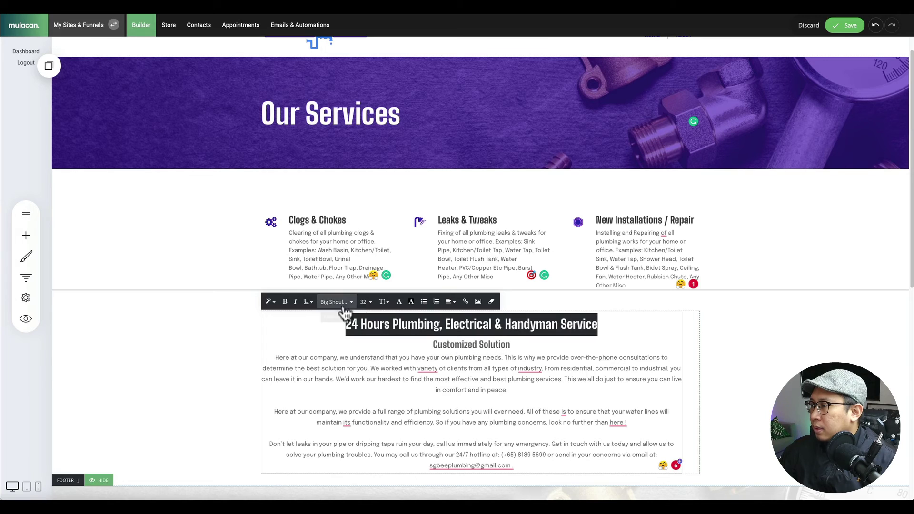
pyautogui.click(270, 301)
pyautogui.click(283, 403)
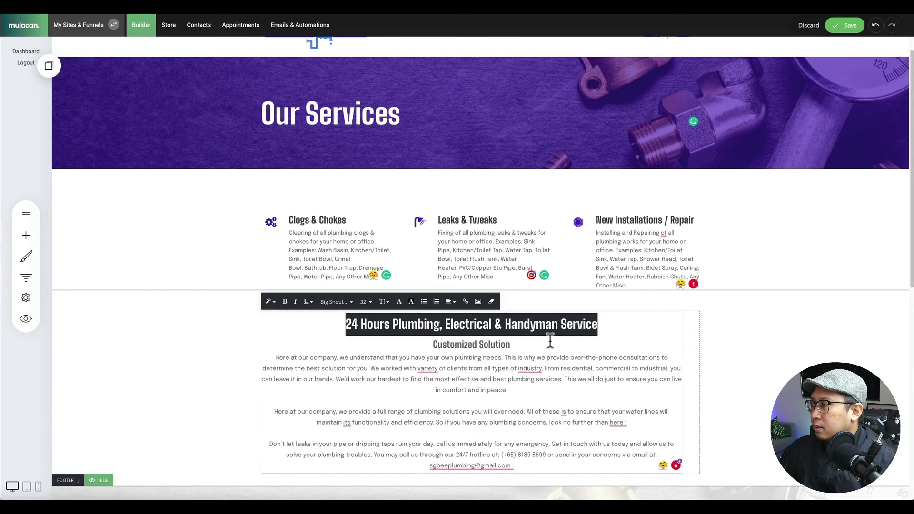
# Color the Customized Solution subheading in the brand's lighter blue.
pyautogui.tripleClick(483, 342)
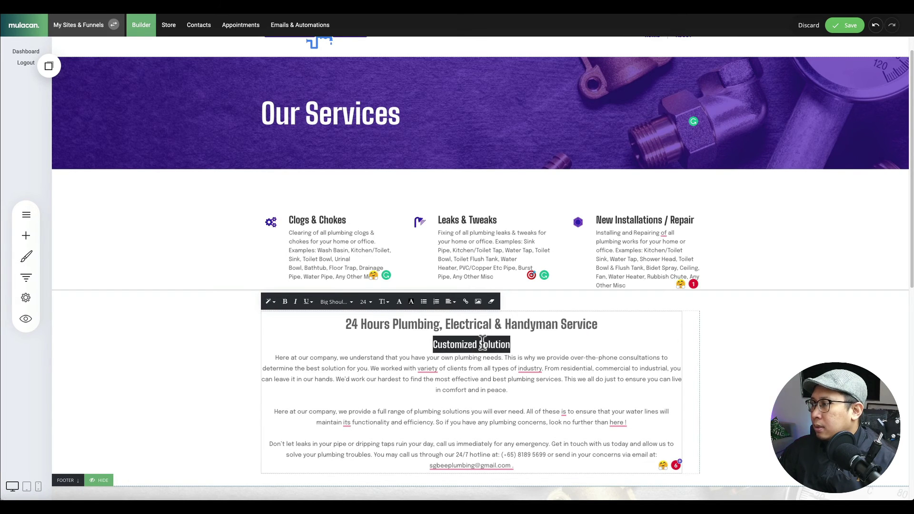
pyautogui.click(399, 302)
pyautogui.click(462, 415)
pyautogui.click(720, 350)
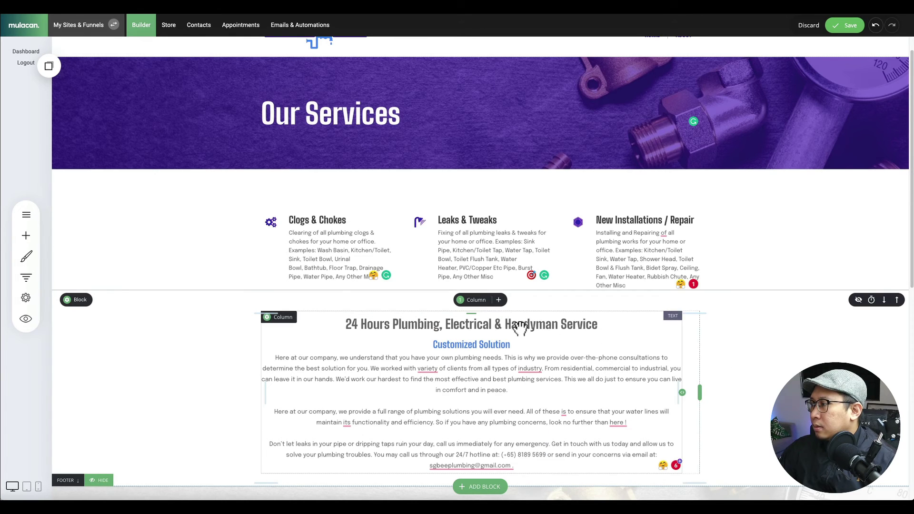
# Accept the Grammarly corrections "are", "industries" and "a variety" in the Customized Solution text.
pyautogui.click(459, 344)
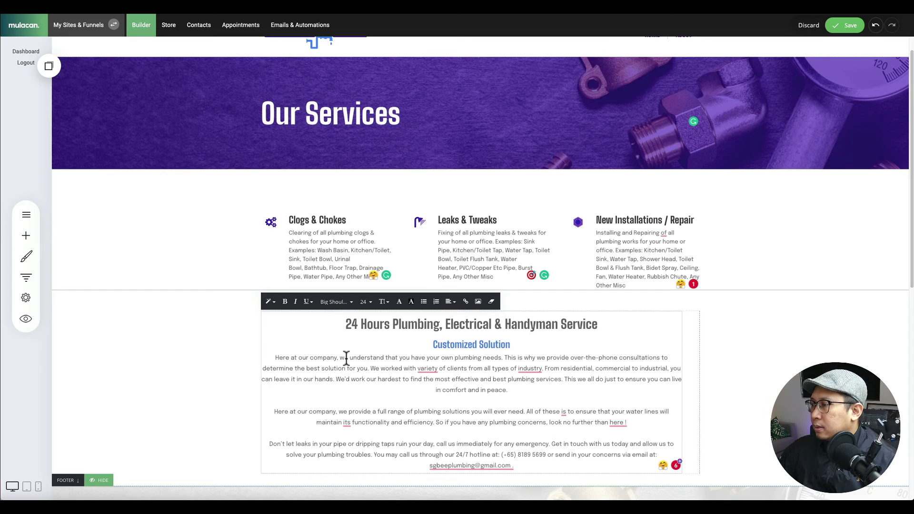
pyautogui.scroll(-2, 349, 359)
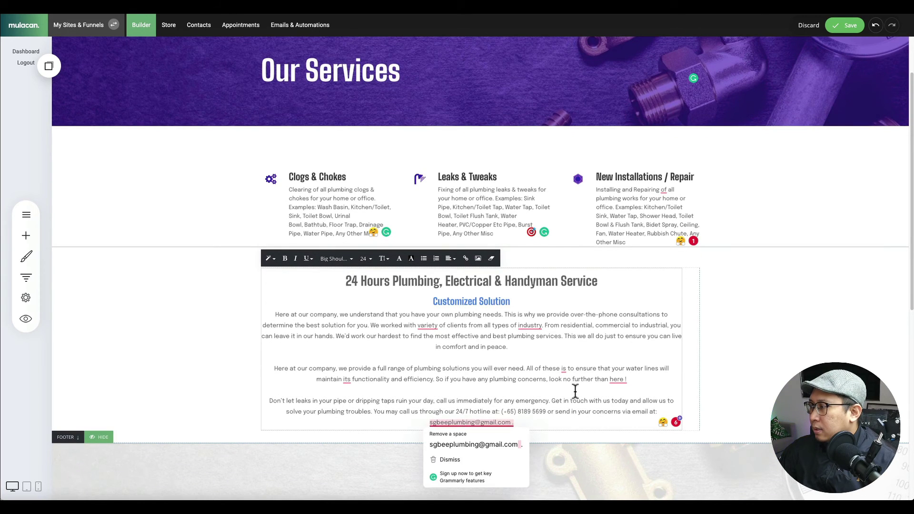
pyautogui.moveTo(462, 421)
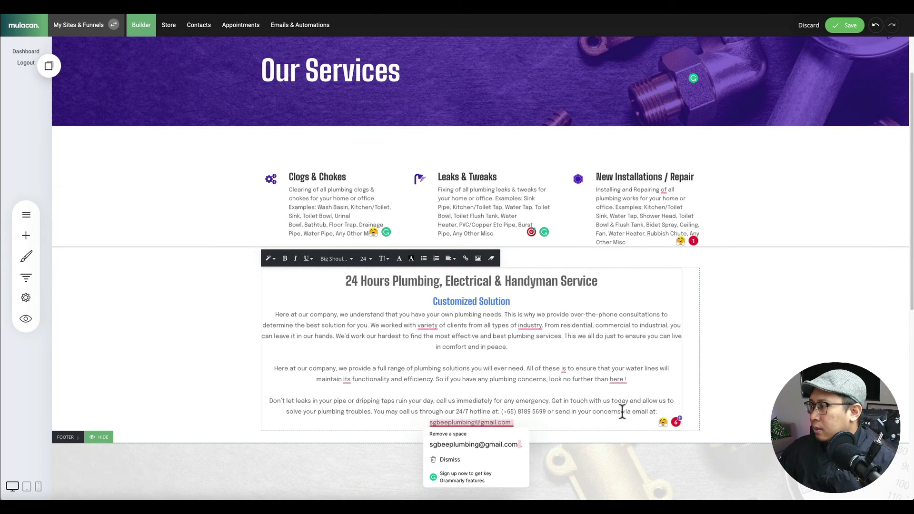
pyautogui.moveTo(564, 366)
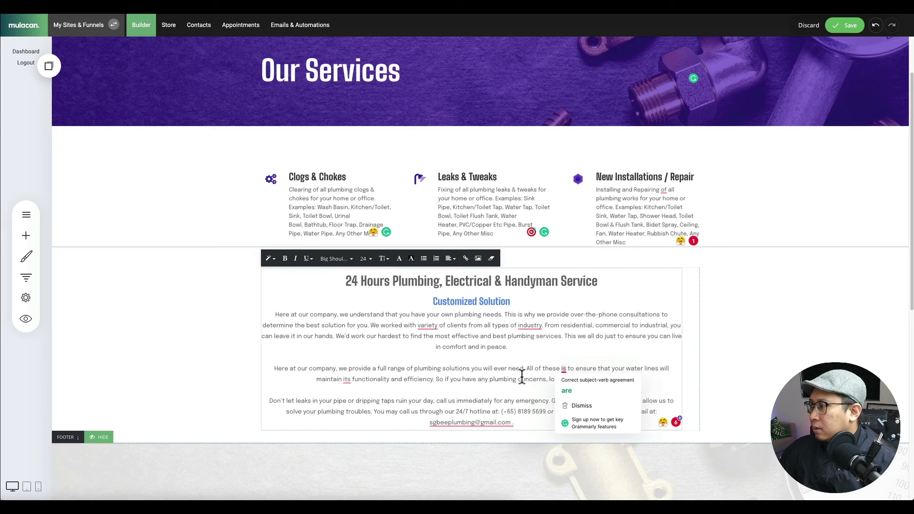
pyautogui.click(568, 392)
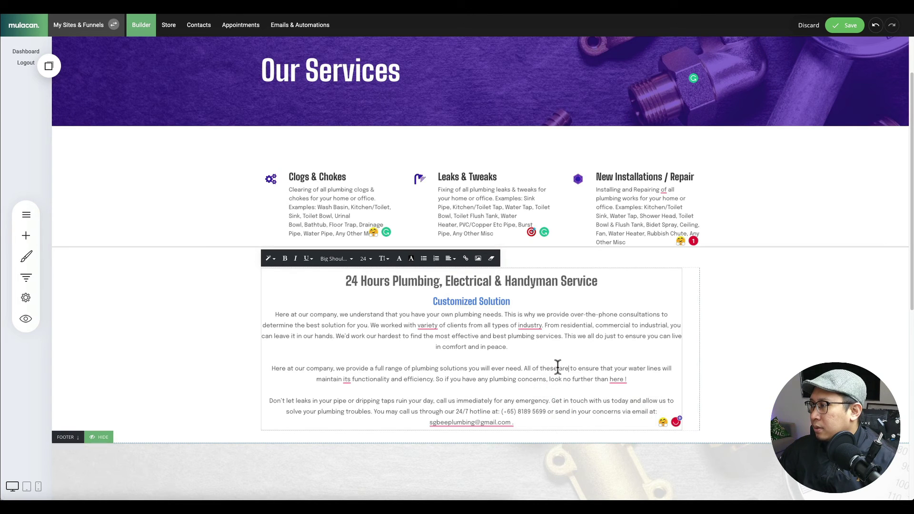
pyautogui.moveTo(537, 329)
pyautogui.click(535, 347)
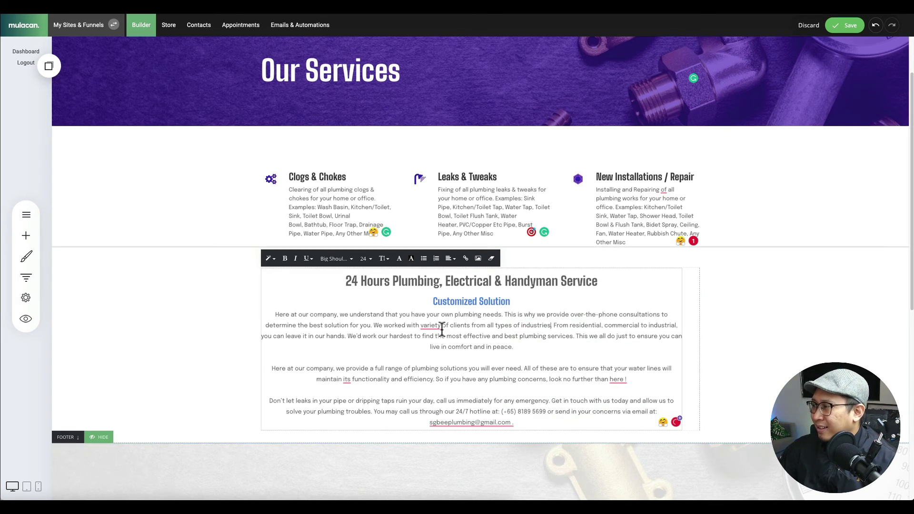
pyautogui.moveTo(436, 322)
pyautogui.click(434, 348)
# Accept the Grammarly corrections "here!" and "their" in the second Customized Solution paragraph, and save the page.
pyautogui.moveTo(614, 378)
pyautogui.click(642, 394)
pyautogui.moveTo(347, 378)
pyautogui.click(350, 397)
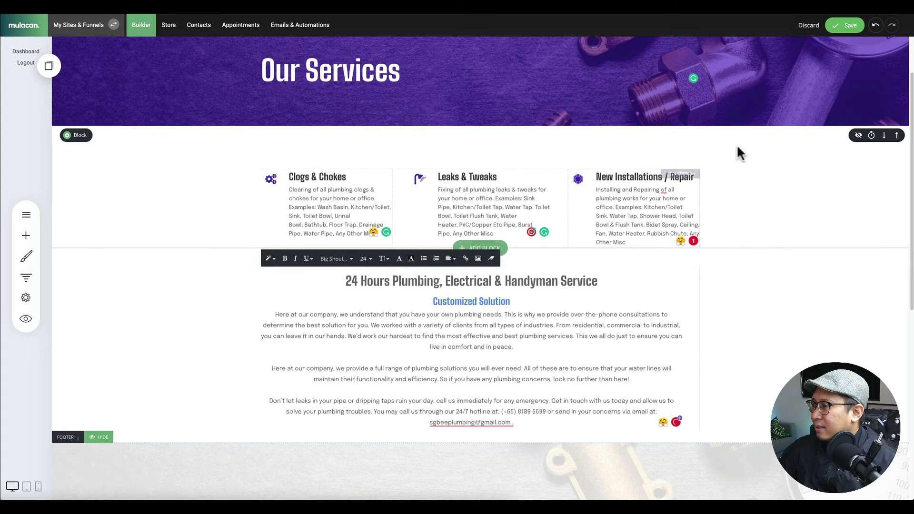
pyautogui.click(844, 27)
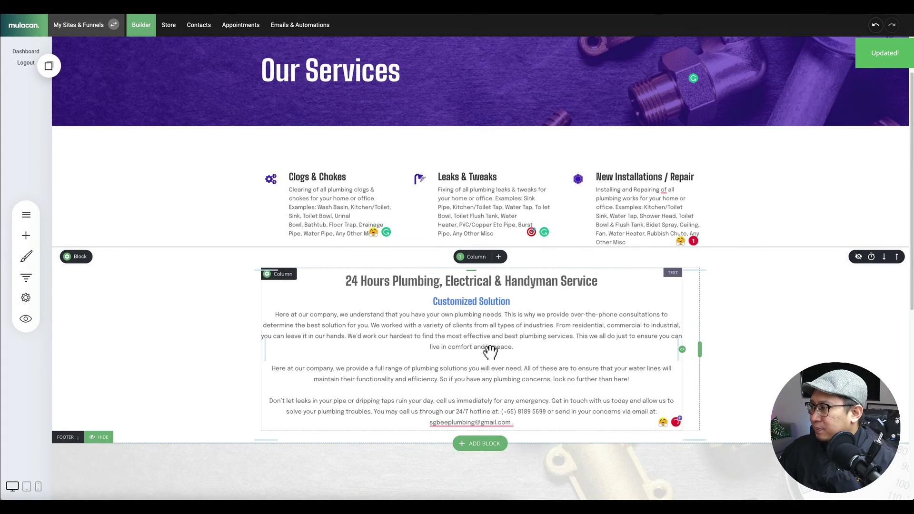
# Review the Our Services page layout from the header through the service columns and call-to-action to the footer.
pyautogui.scroll(3, 401, 316)
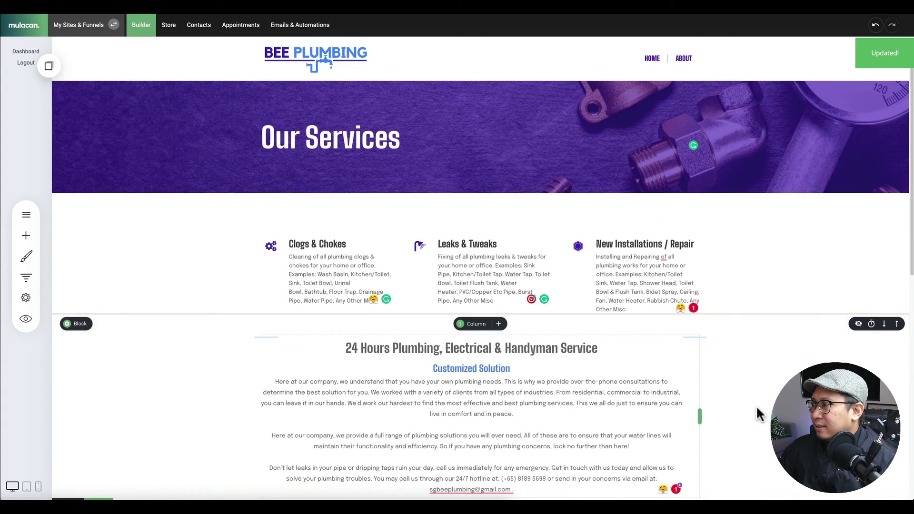
pyautogui.scroll(-6, 758, 415)
pyautogui.scroll(2, 730, 362)
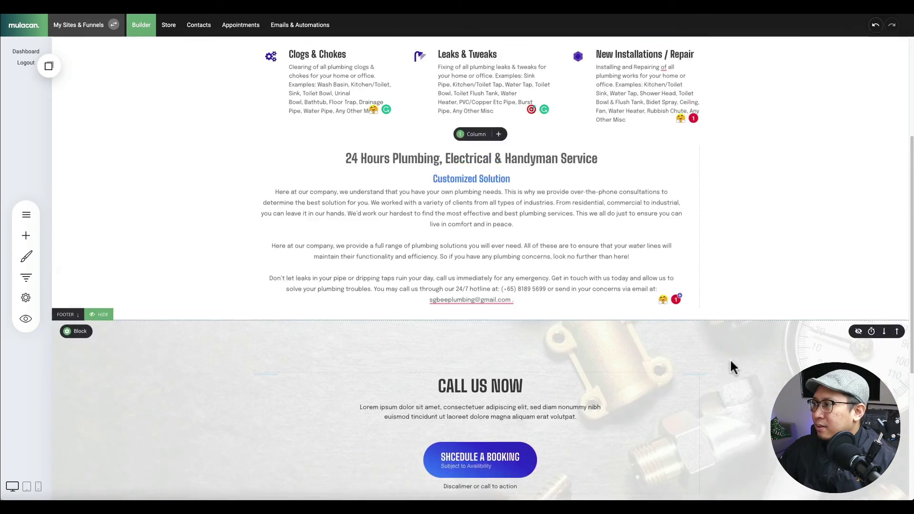
pyautogui.scroll(3, 730, 361)
pyautogui.scroll(-2, 731, 361)
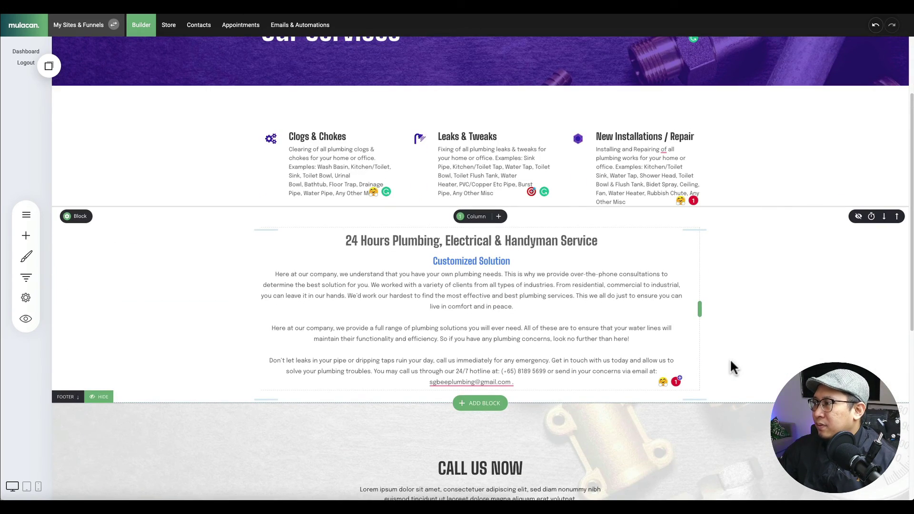
pyautogui.scroll(-4, 550, 367)
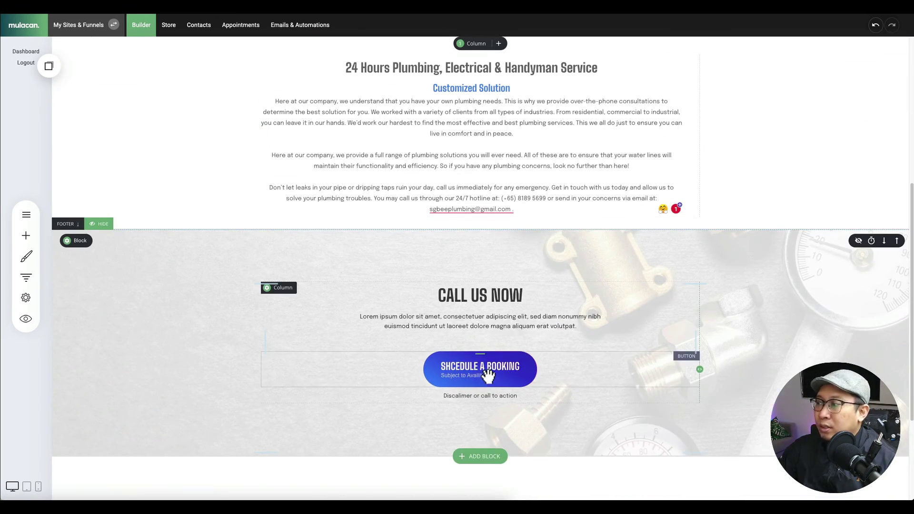
pyautogui.scroll(3, 488, 373)
pyautogui.scroll(-1, 486, 347)
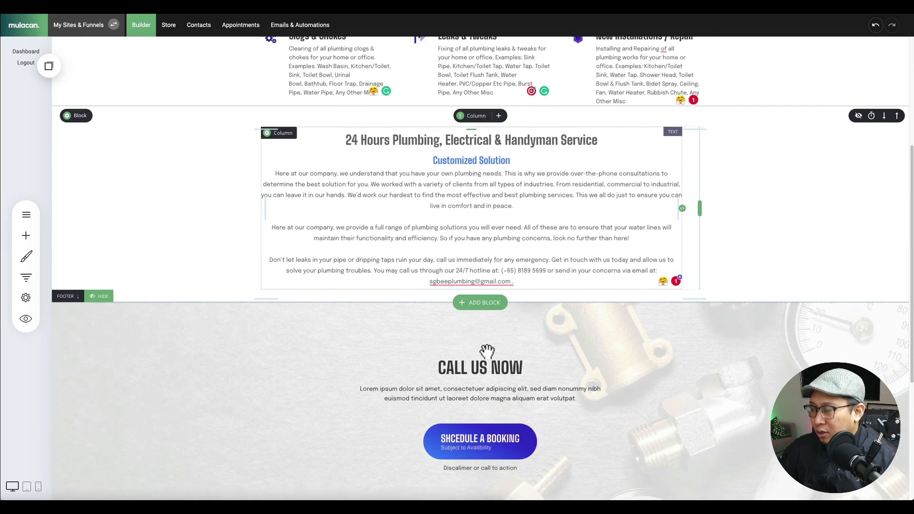
pyautogui.scroll(-4, 487, 351)
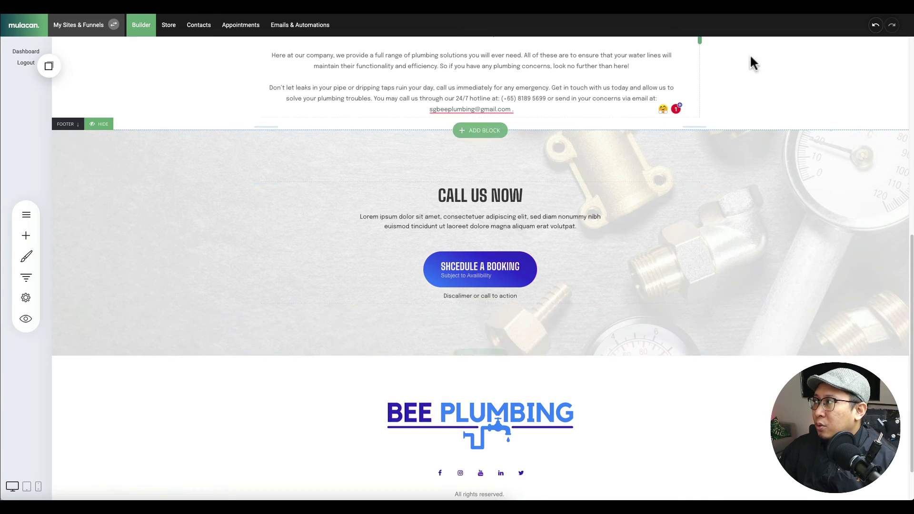
pyautogui.scroll(8, 649, 204)
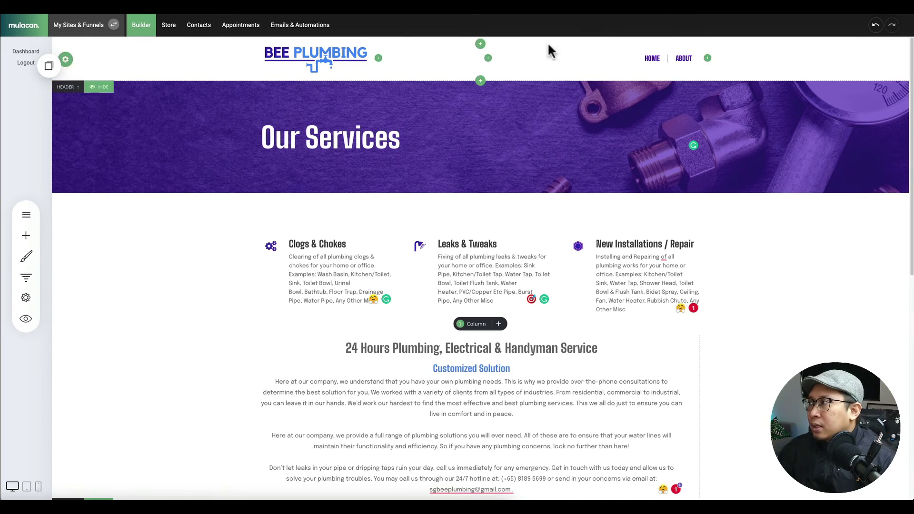
pyautogui.click(664, 41)
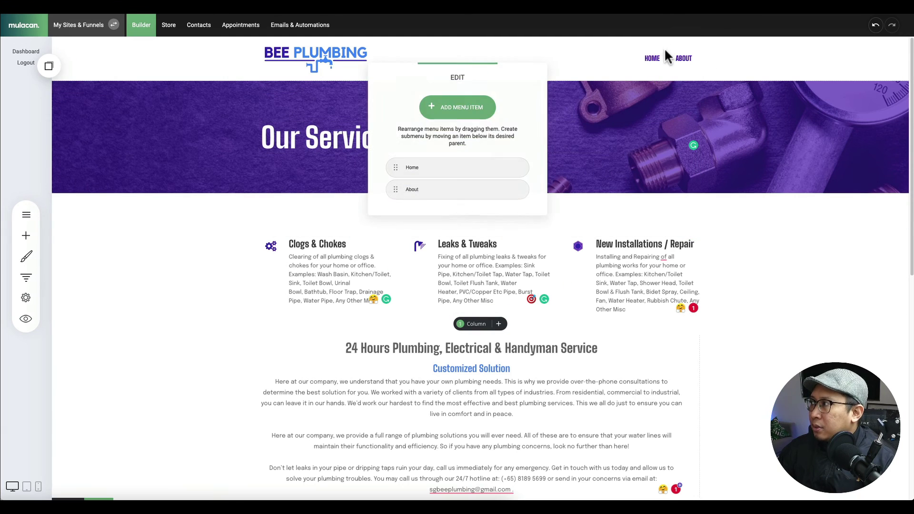
pyautogui.click(460, 107)
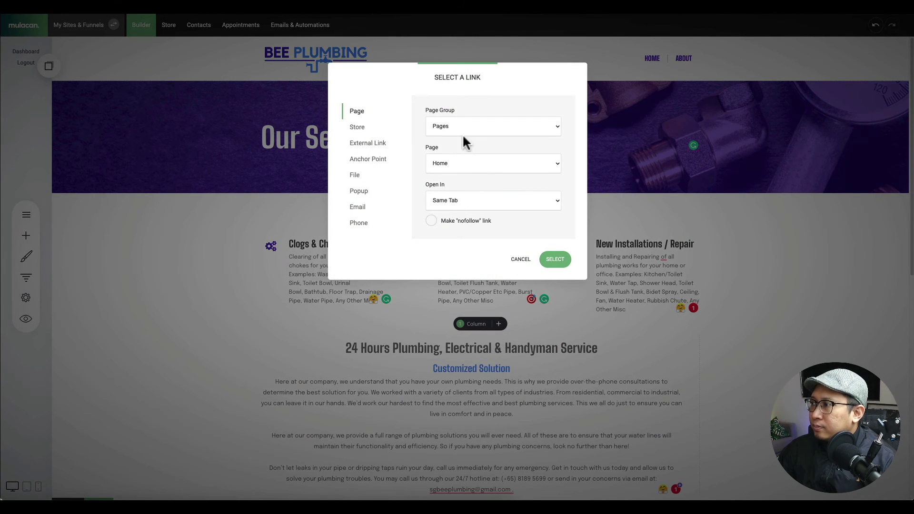
pyautogui.click(439, 172)
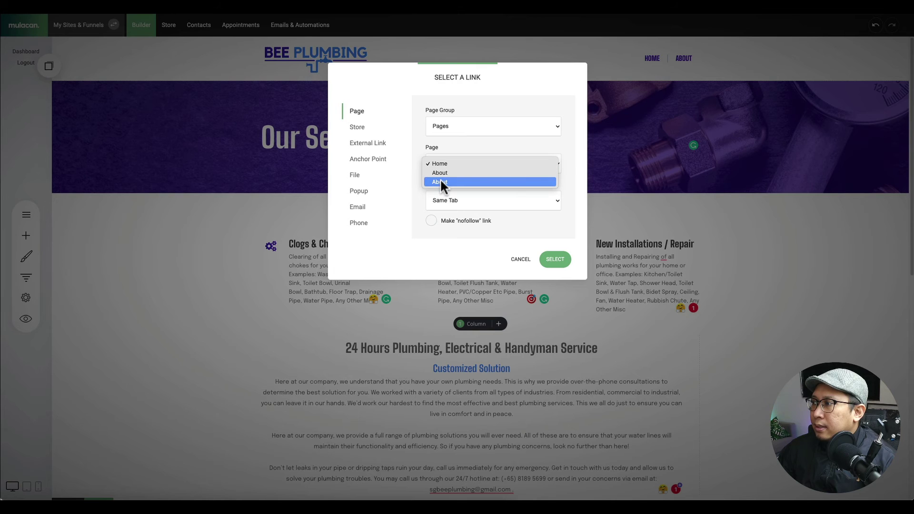
pyautogui.click(520, 260)
pyautogui.click(89, 259)
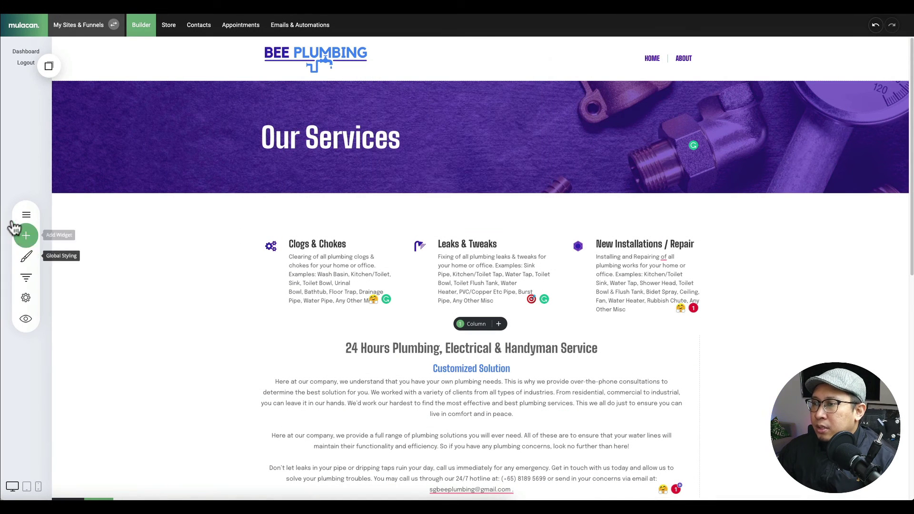
# Rename the duplicate About page to Services, replace its "about-copy" URL, and save the page settings.
pyautogui.click(26, 214)
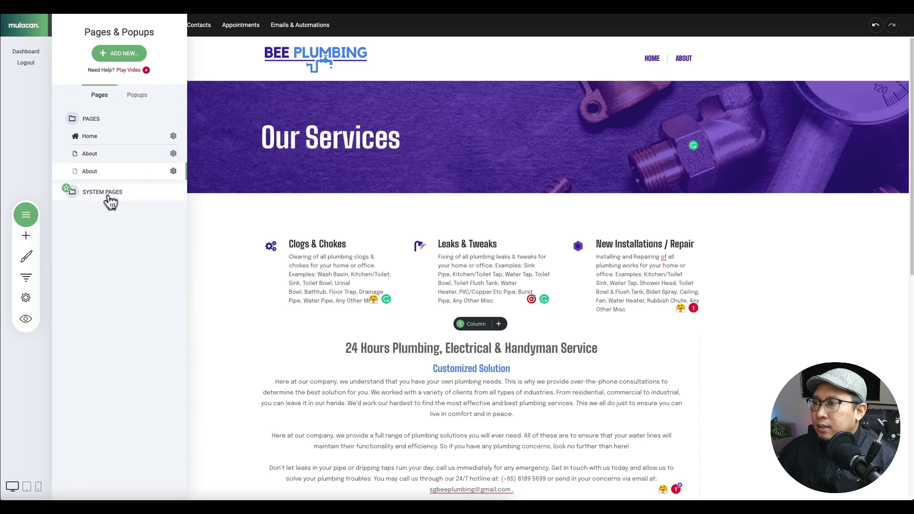
pyautogui.click(173, 171)
pyautogui.click(183, 123)
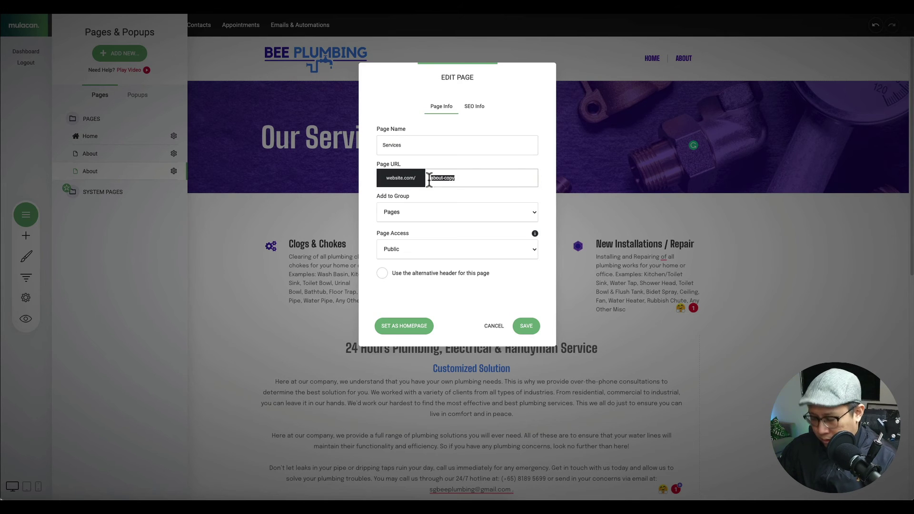
pyautogui.click(533, 327)
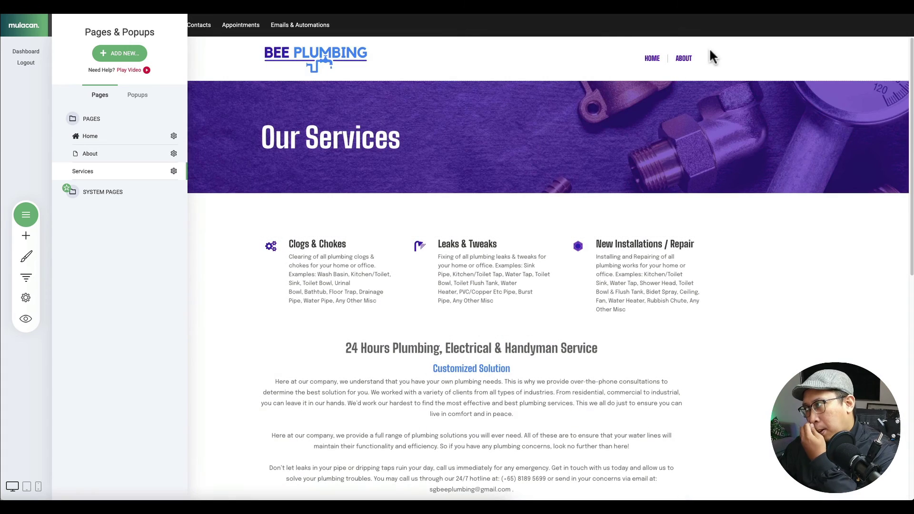
# Add a menu item linking to the Services page, opening in the same tab, to the header navigation.
pyautogui.click(679, 61)
pyautogui.click(668, 46)
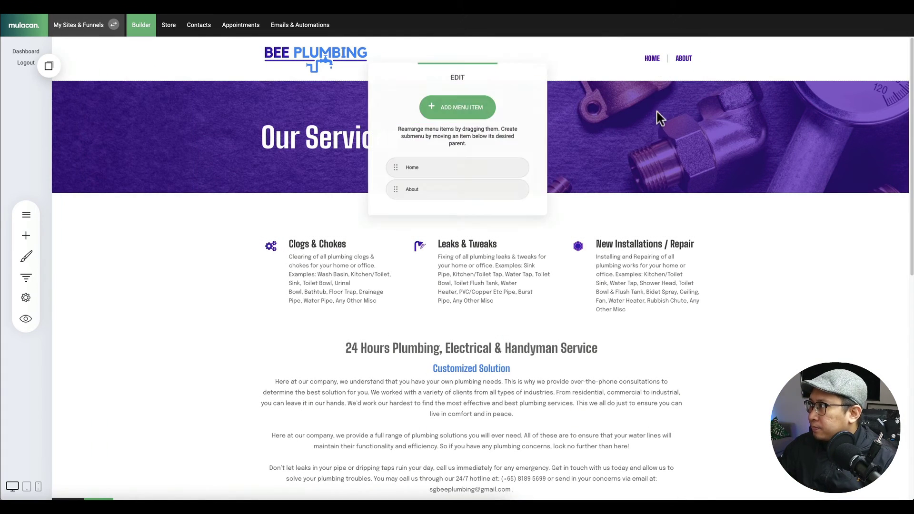
pyautogui.click(454, 105)
pyautogui.click(507, 163)
pyautogui.click(493, 182)
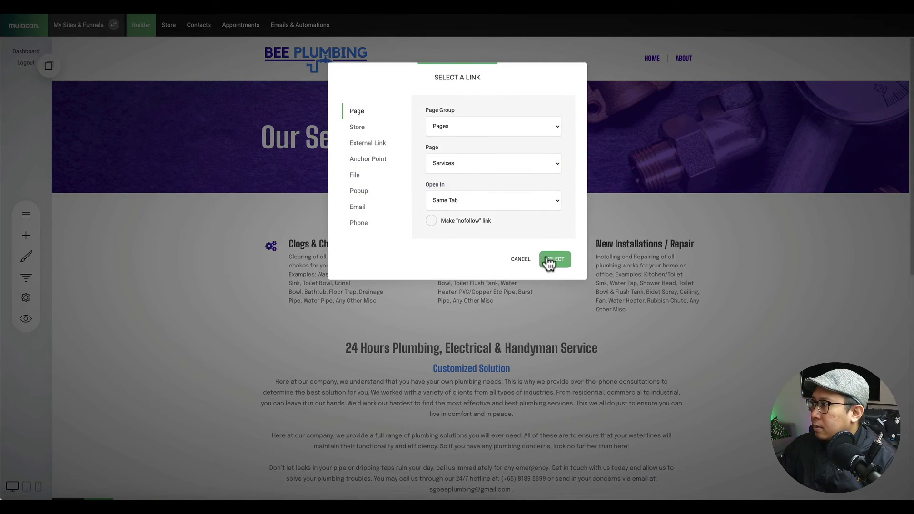
pyautogui.click(552, 259)
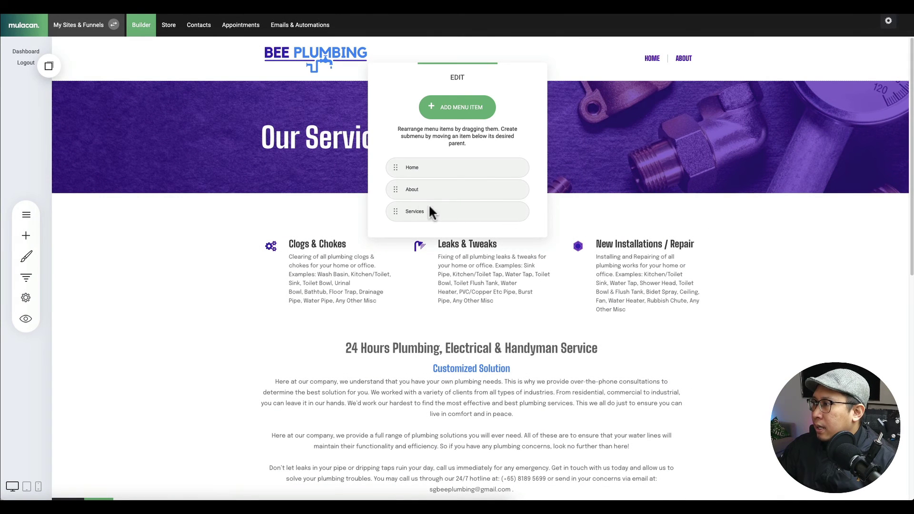
# Move the Services item between Home and About in the header navigation, and save the page.
pyautogui.moveTo(399, 208); pyautogui.dragTo(394, 190)
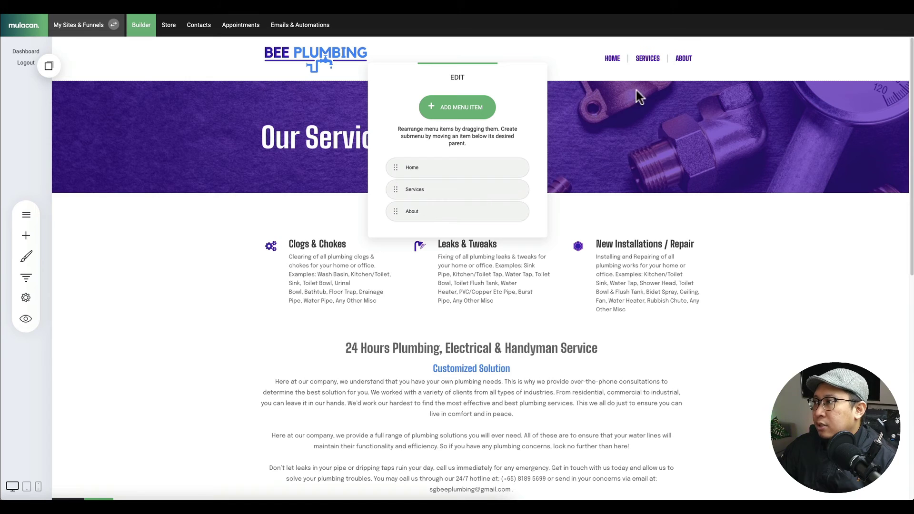
pyautogui.click(590, 60)
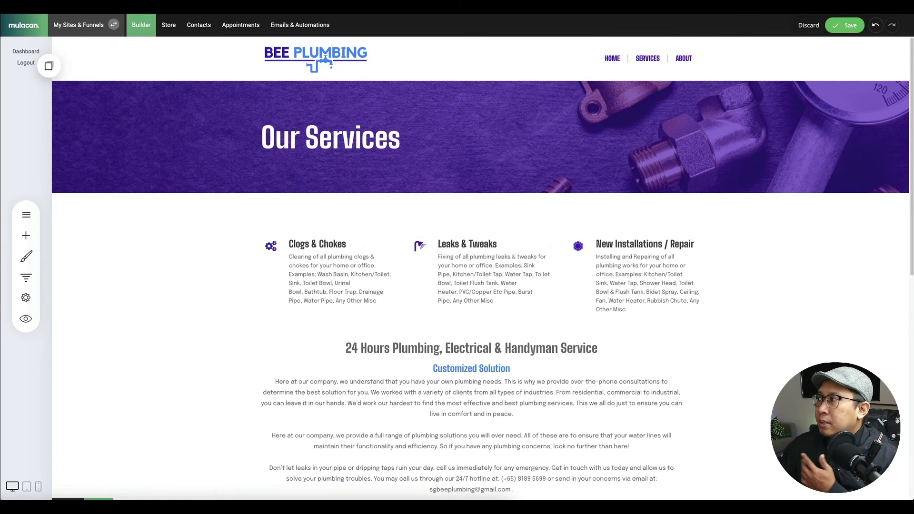
pyautogui.click(843, 26)
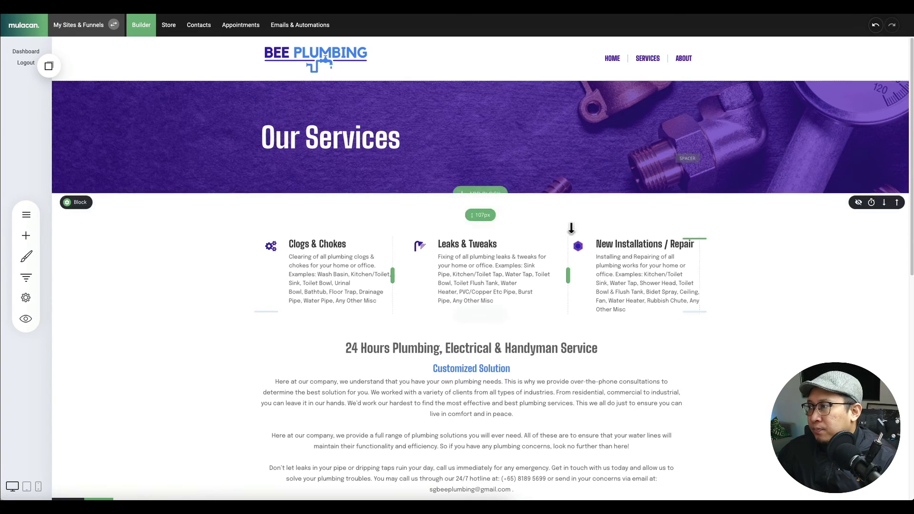
# Duplicate the Services page.
pyautogui.scroll(-4, 478, 329)
pyautogui.scroll(4, 478, 330)
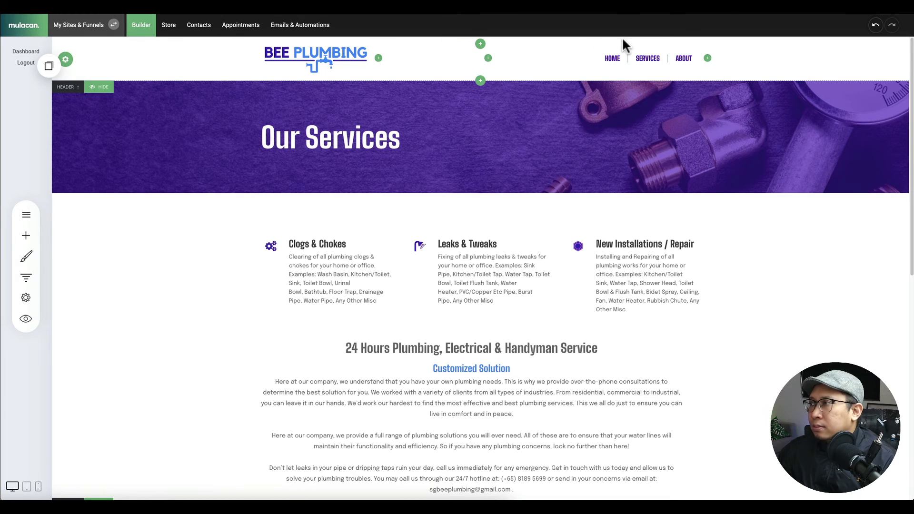
pyautogui.click(31, 229)
pyautogui.click(27, 213)
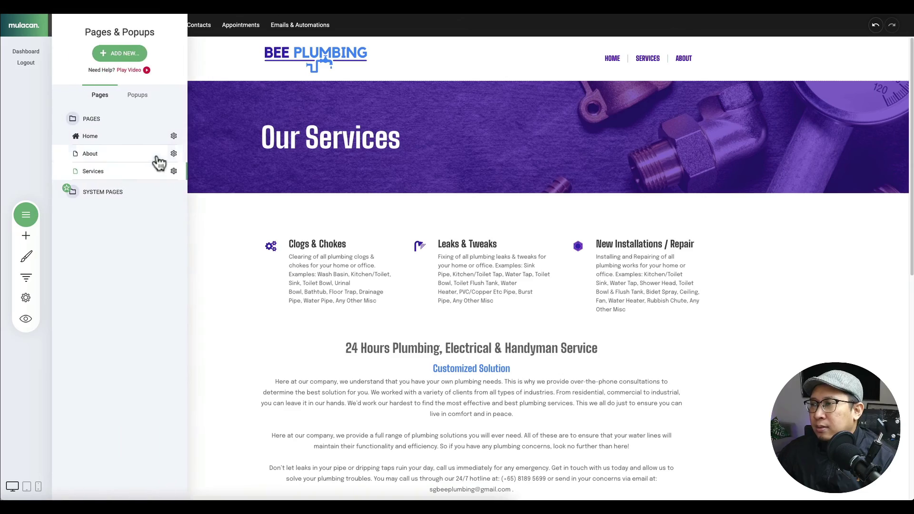
pyautogui.click(174, 171)
pyautogui.click(190, 122)
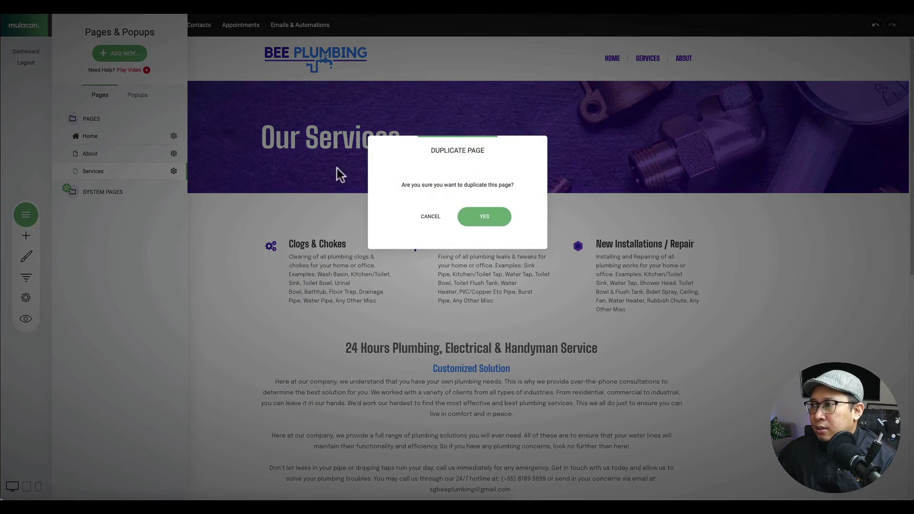
pyautogui.click(479, 215)
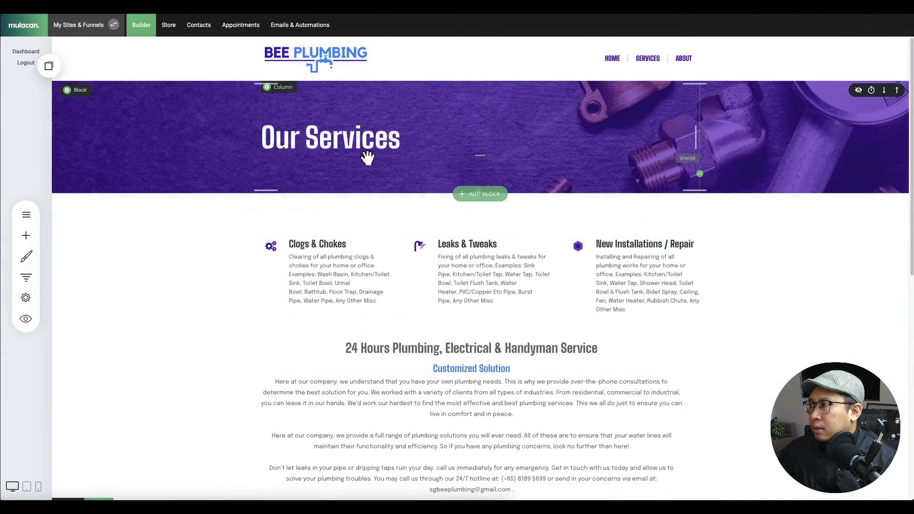
# Replace the duplicate page's "Our Services" banner heading with "Testimonials".
pyautogui.tripleClick(366, 139)
pyautogui.write('Te')
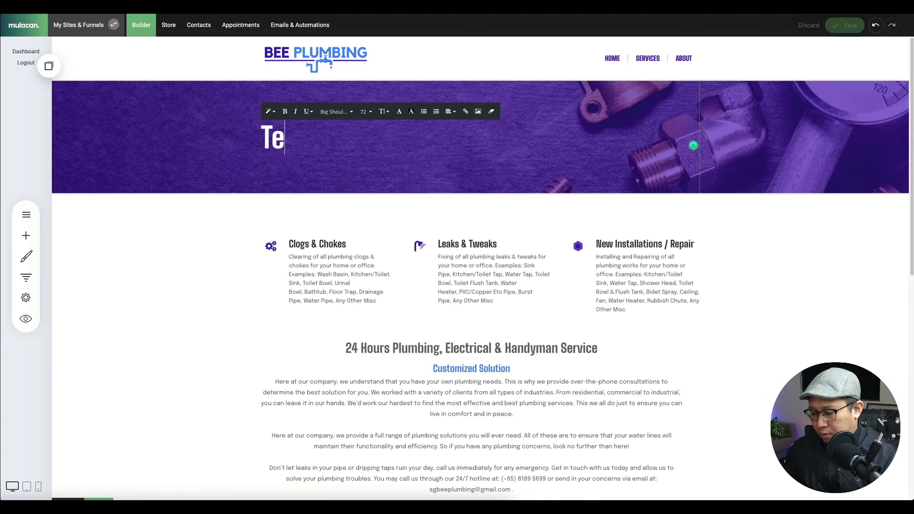
pyautogui.write('stimonials')
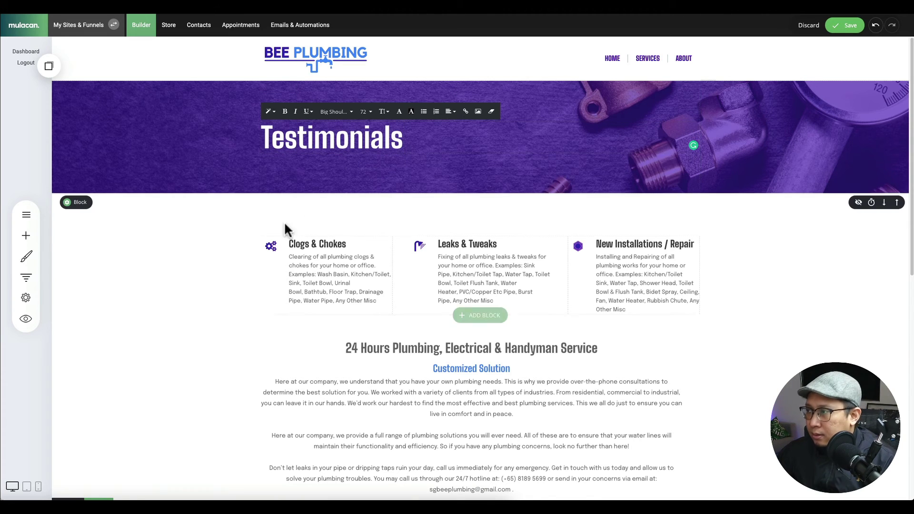
pyautogui.click(299, 209)
# Rename the duplicate Services page to Testimonials, set its URL to "testimonials", and save the page settings while staying on the page.
pyautogui.click(26, 216)
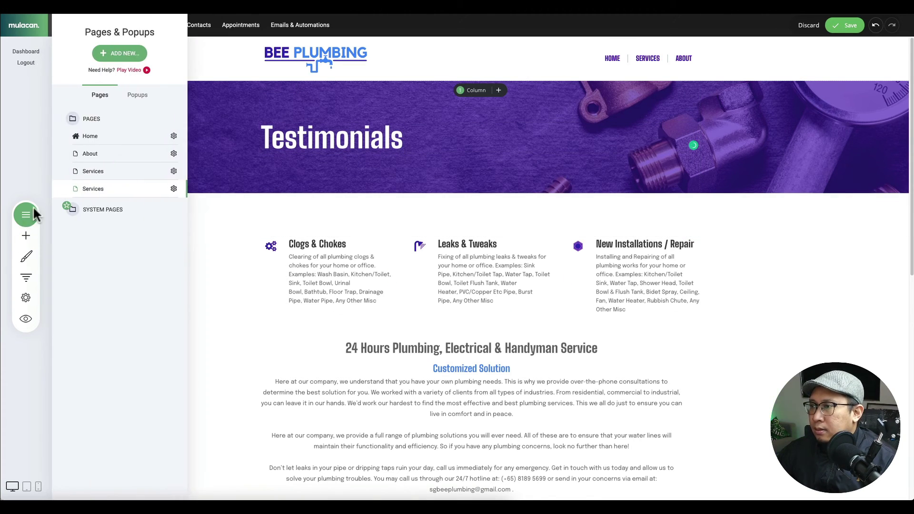
pyautogui.click(173, 189)
pyautogui.click(196, 124)
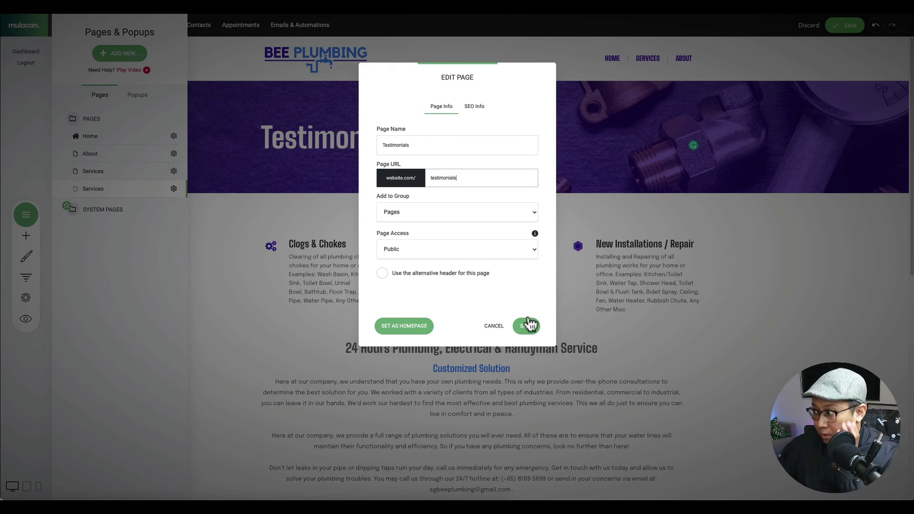
pyautogui.click(527, 327)
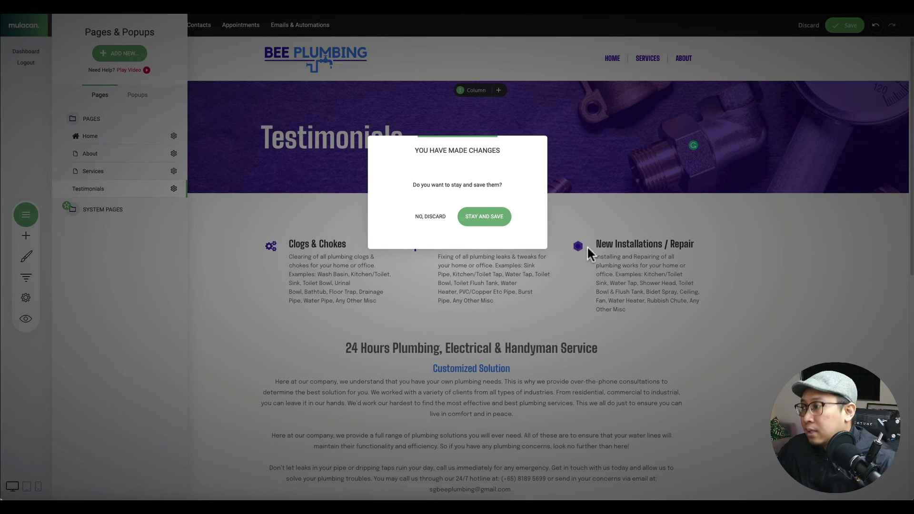
pyautogui.click(484, 218)
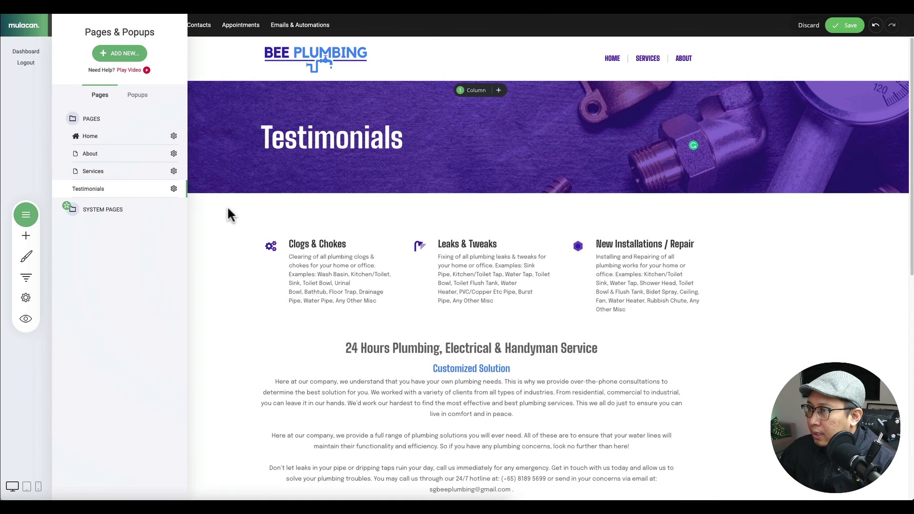
# Try to save the Testimonials page, and reload the builder.
pyautogui.click(850, 26)
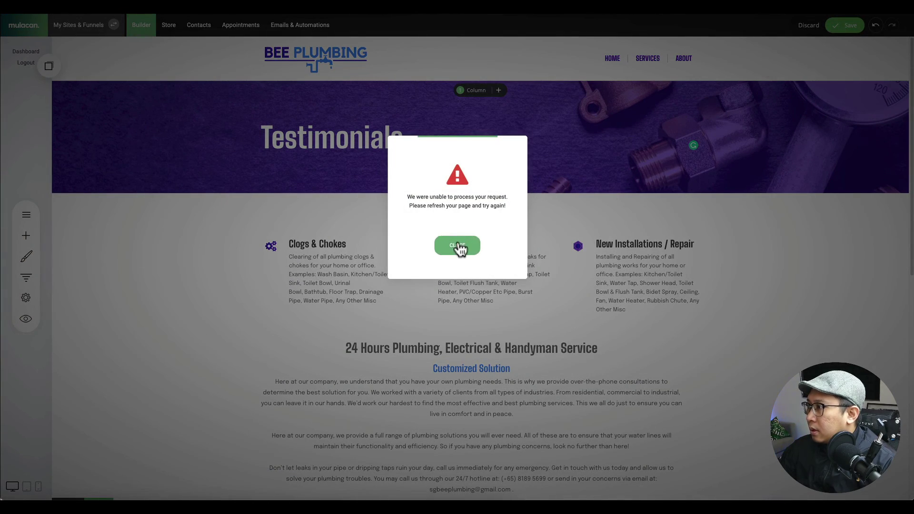
pyautogui.click(460, 253)
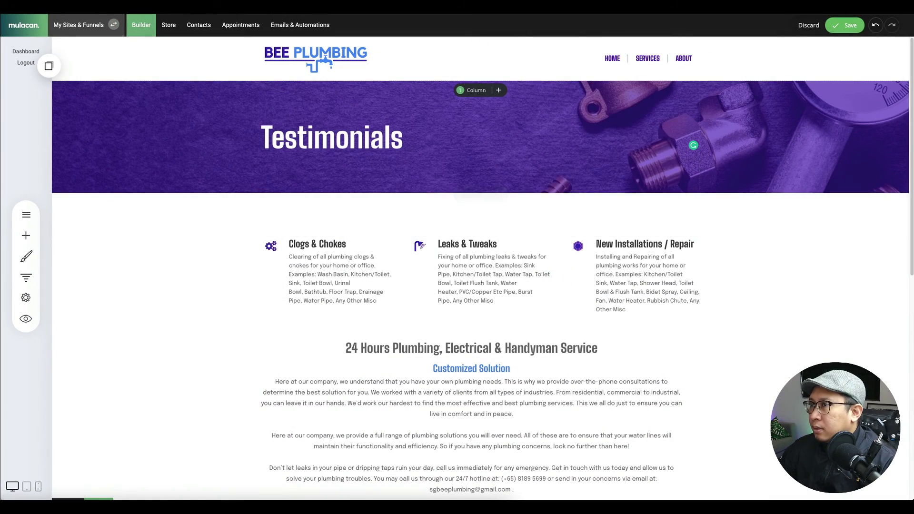
pyautogui.press('super+r')
pyautogui.click(256, 156)
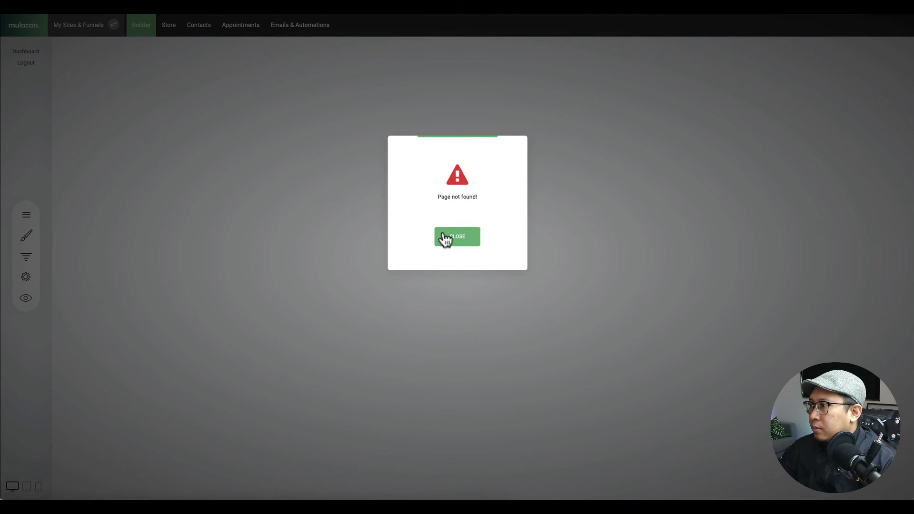
# Reopen the Testimonials page from the site's Pages group.
pyautogui.click(446, 239)
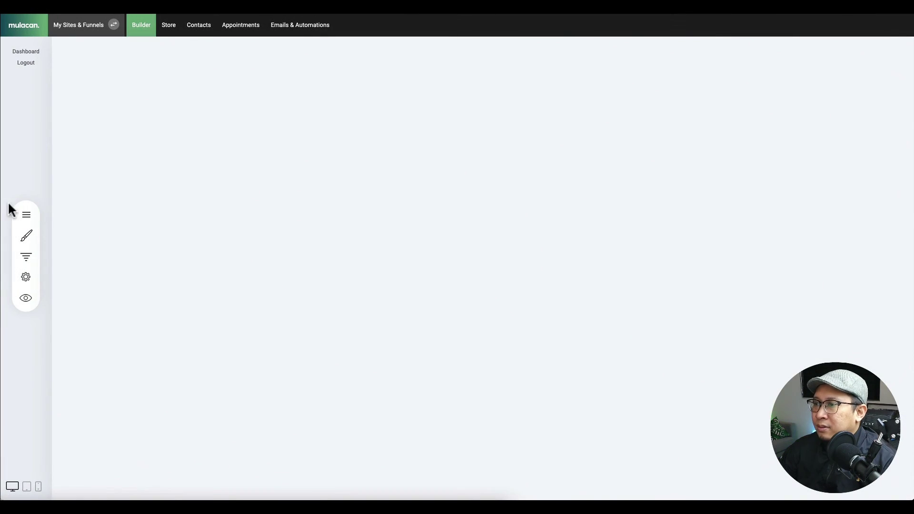
pyautogui.click(25, 215)
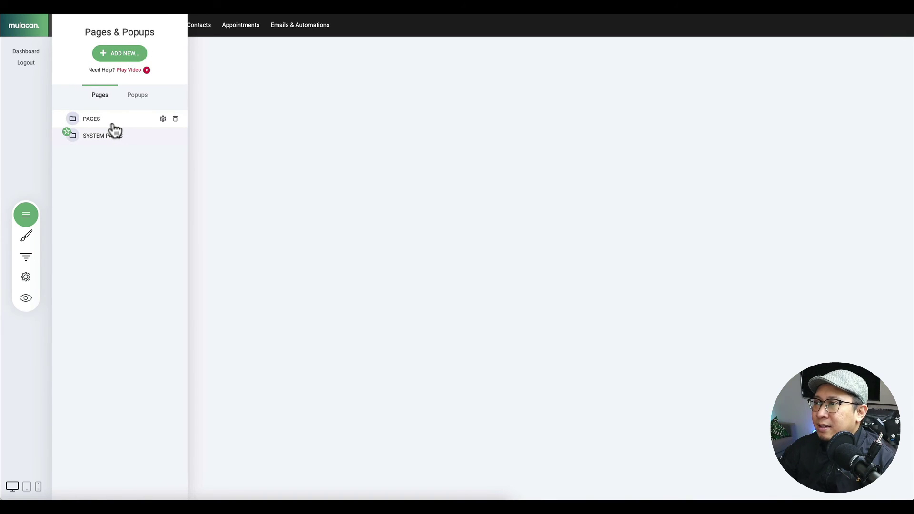
pyautogui.click(114, 128)
pyautogui.click(107, 189)
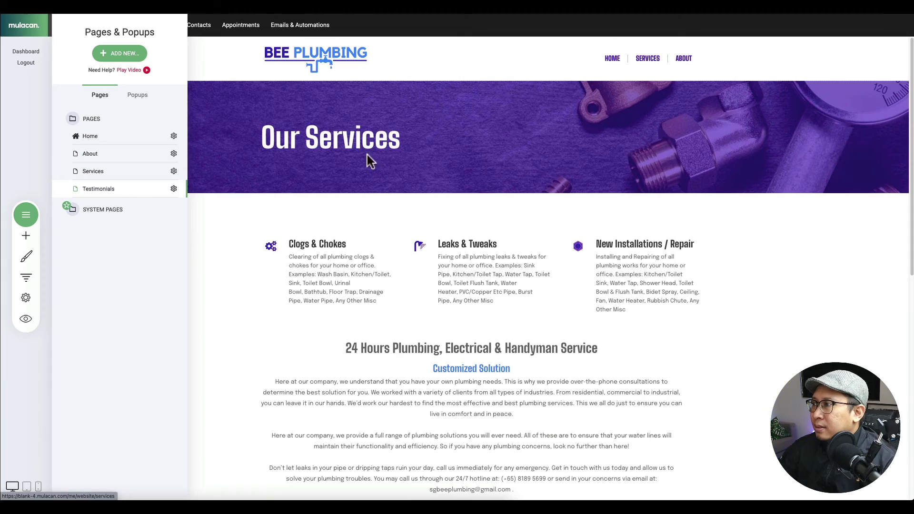
# Check the page name and URL in the Testimonials page settings, leaving them as they are.
pyautogui.click(173, 189)
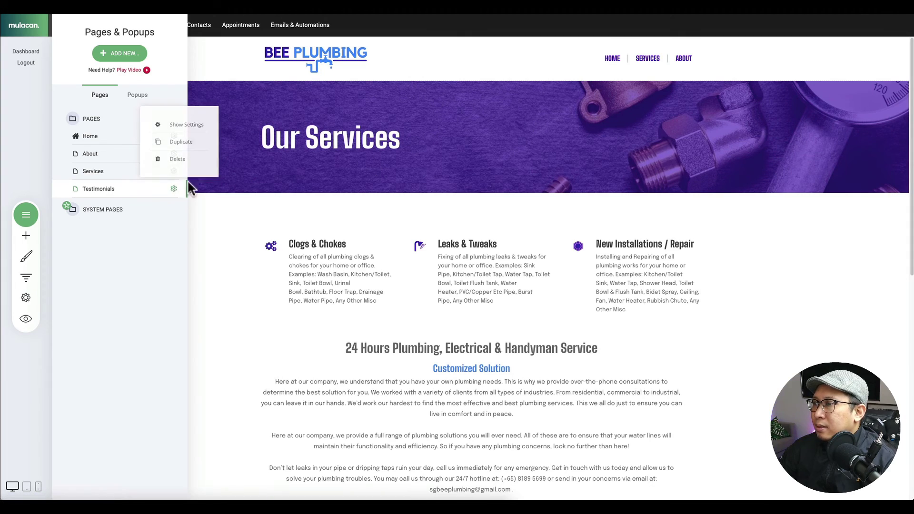
pyautogui.click(177, 122)
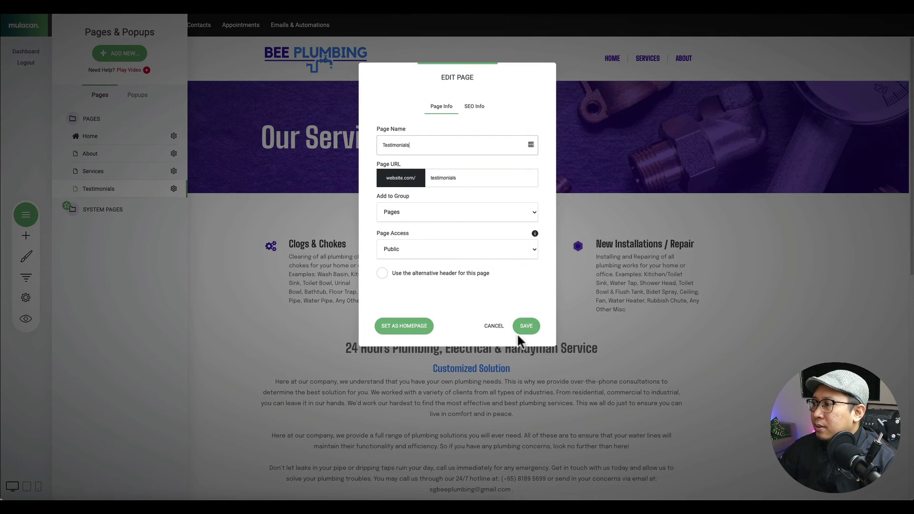
pyautogui.click(494, 327)
# Change the Testimonials page's banner heading to "Testimonials", and save the page.
pyautogui.tripleClick(336, 138)
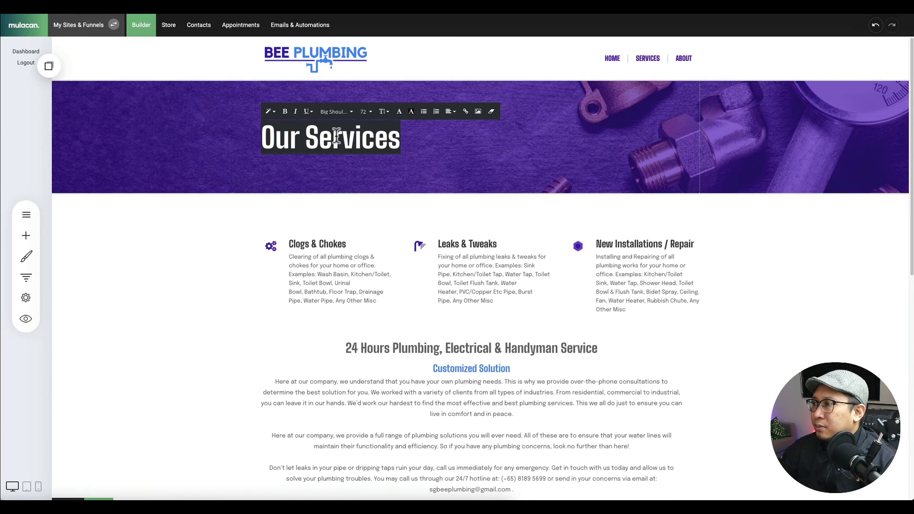
pyautogui.write('Testimonioals')
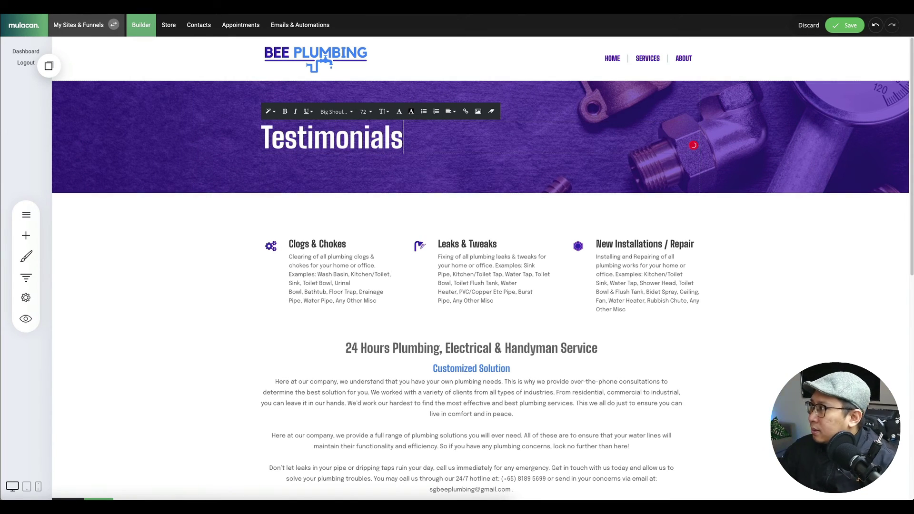
pyautogui.click(841, 26)
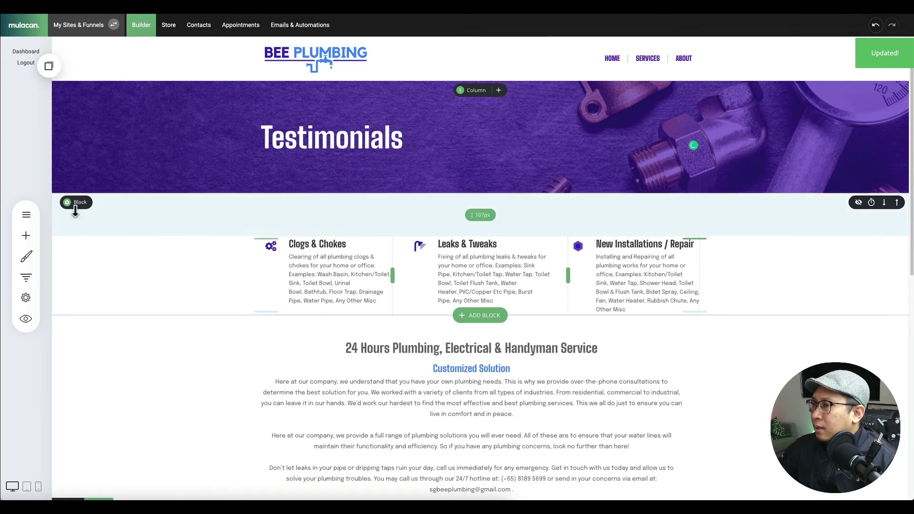
# Delete the three-column services block and the Customized Solution text block from the Testimonials page.
pyautogui.click(140, 202)
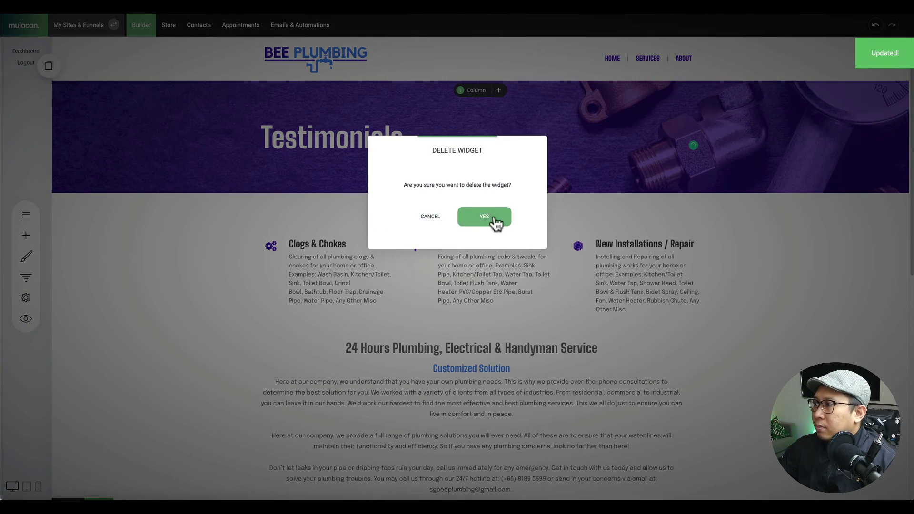
pyautogui.click(492, 219)
pyautogui.click(139, 202)
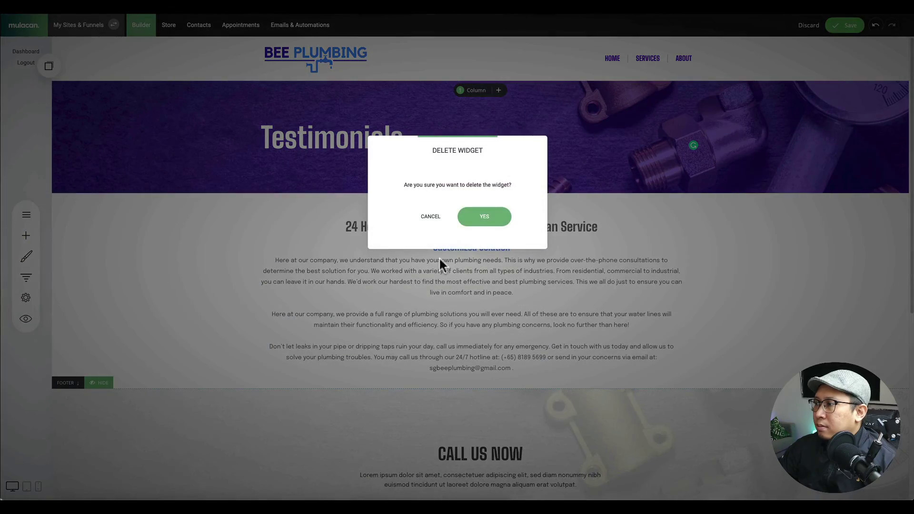
pyautogui.click(483, 217)
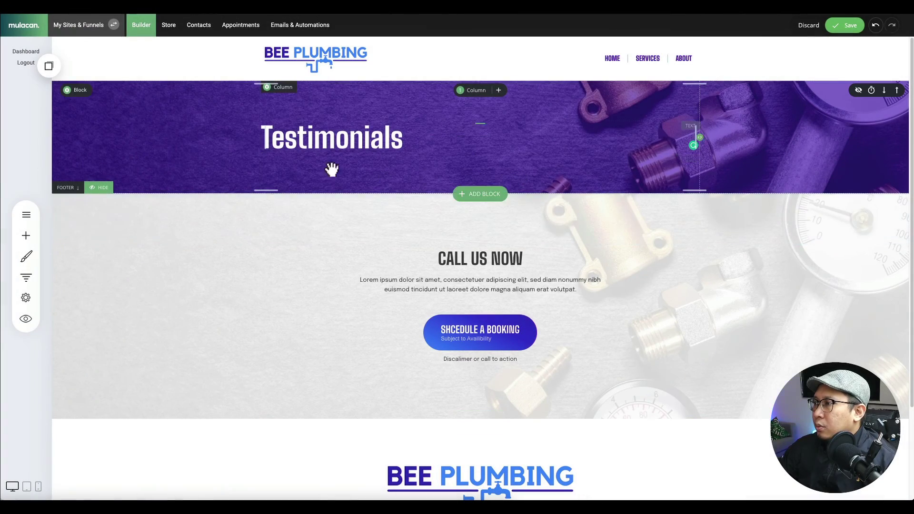
# Add the three-card "What Clients Say" block from the Team & Testimonials category below the Testimonials banner.
pyautogui.click(479, 194)
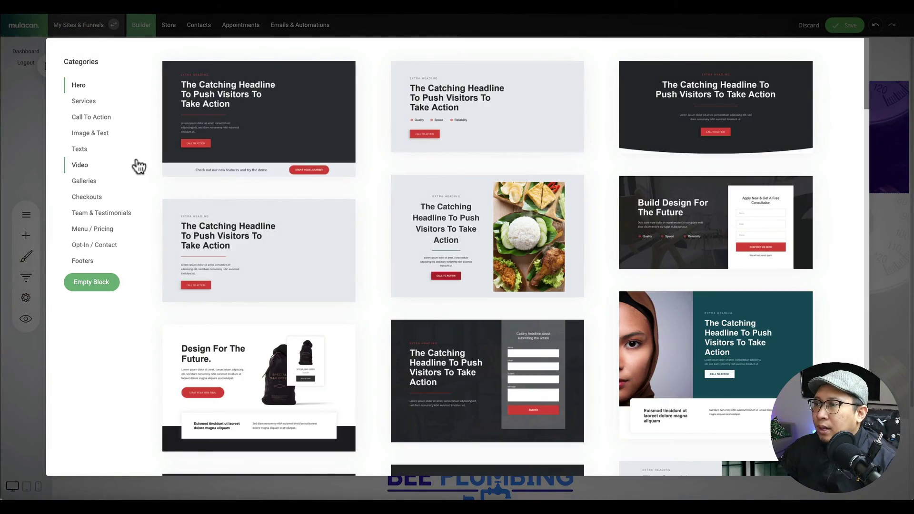
pyautogui.click(107, 214)
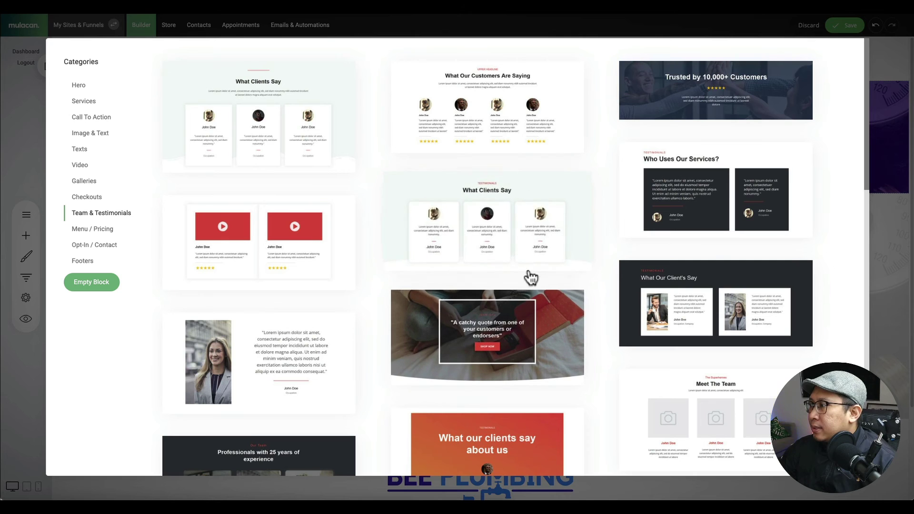
pyautogui.scroll(-2, 528, 272)
pyautogui.scroll(-2, 529, 276)
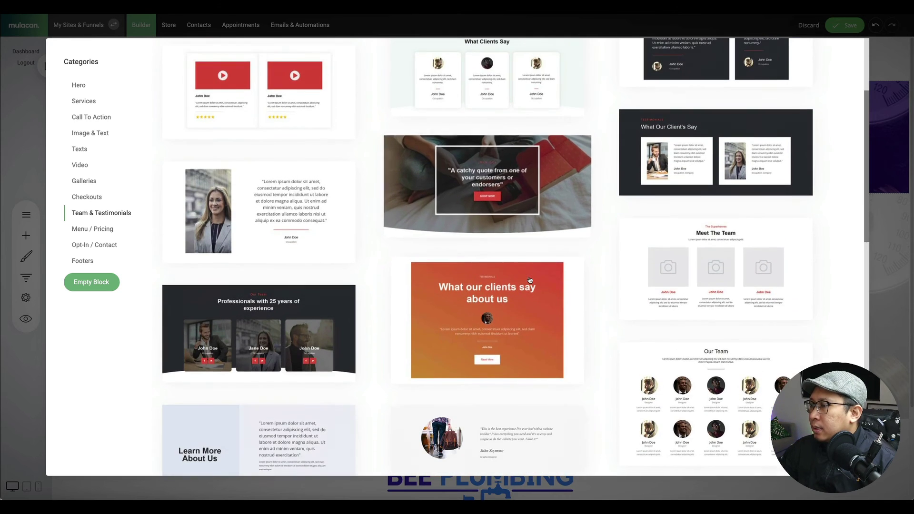
pyautogui.scroll(2, 528, 276)
pyautogui.scroll(-7, 529, 279)
pyautogui.scroll(-5, 530, 280)
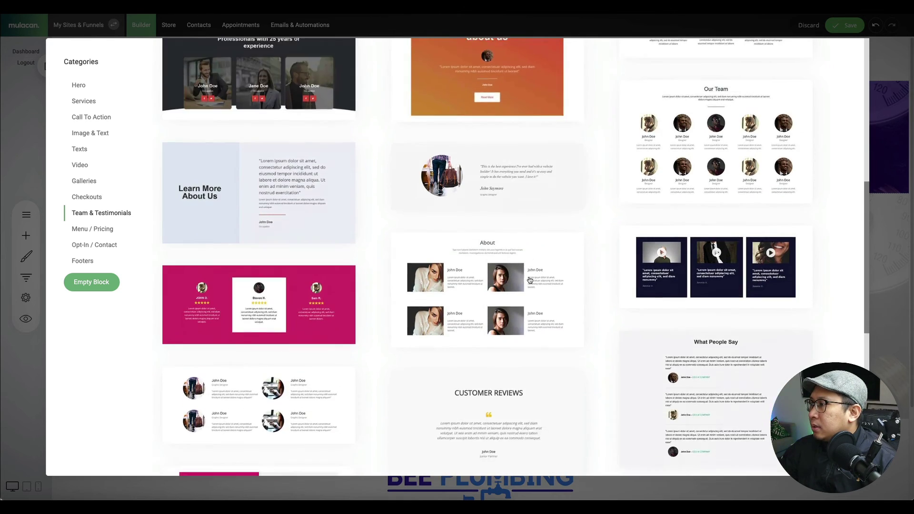
pyautogui.scroll(-2, 264, 294)
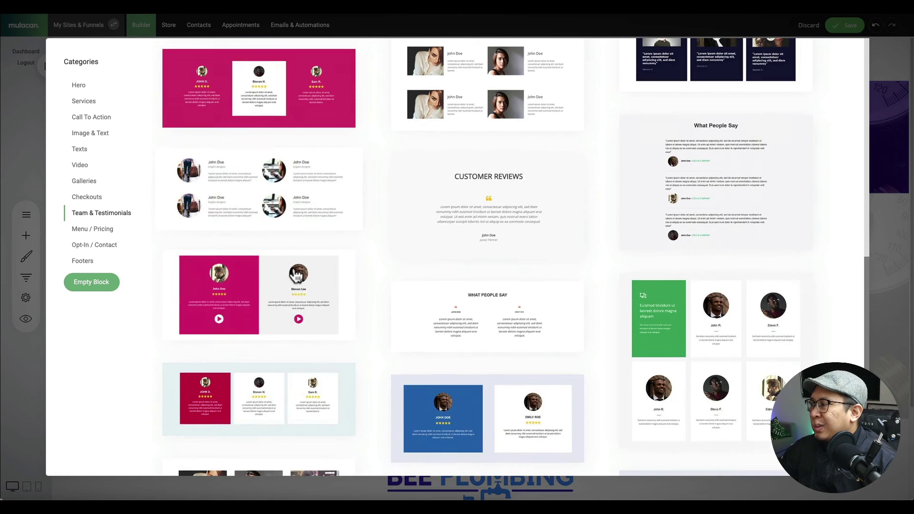
pyautogui.scroll(-2, 476, 343)
pyautogui.scroll(7, 351, 364)
pyautogui.scroll(10, 476, 238)
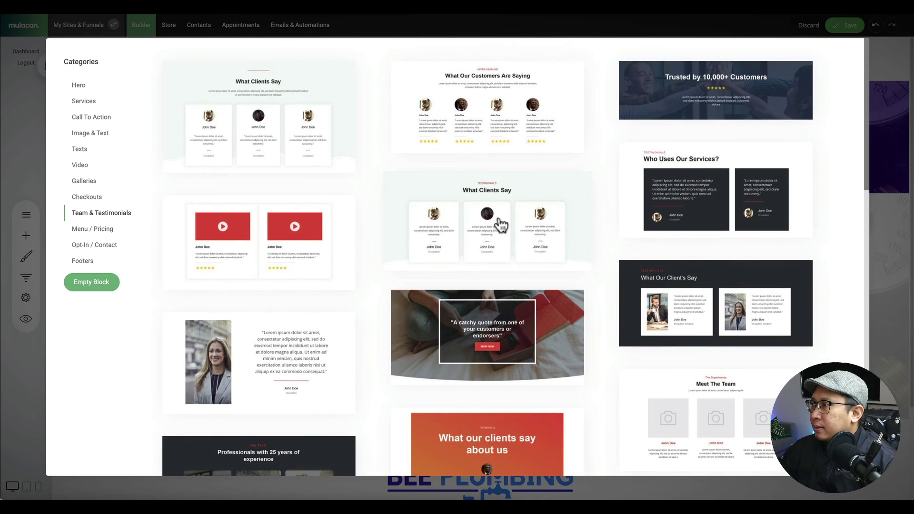
pyautogui.click(498, 222)
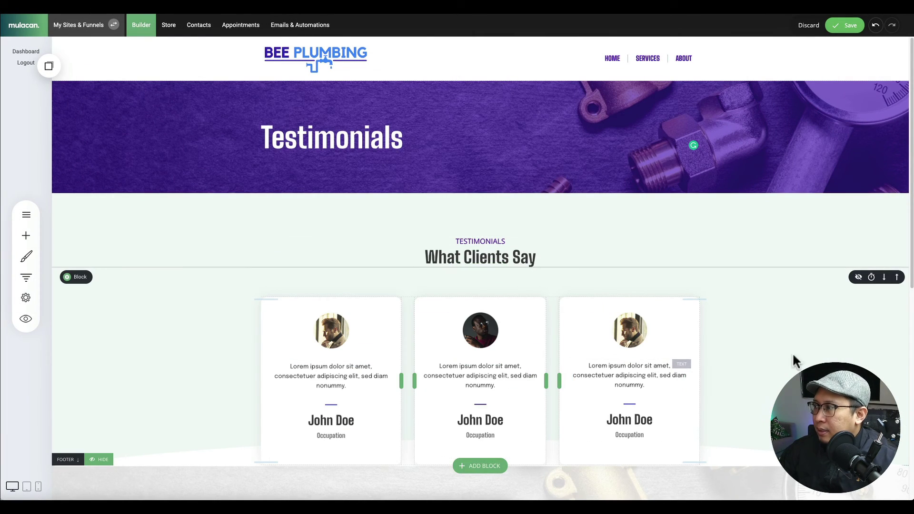
# Set the background colour of both the "What Clients Say" heading block and the testimonial cards block to white (FFFFFF).
pyautogui.click(76, 202)
pyautogui.click(97, 197)
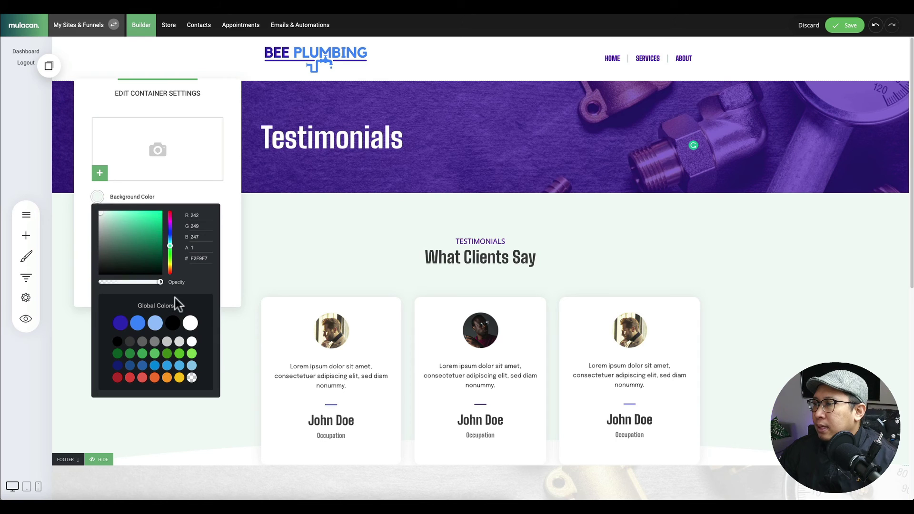
pyautogui.click(156, 324)
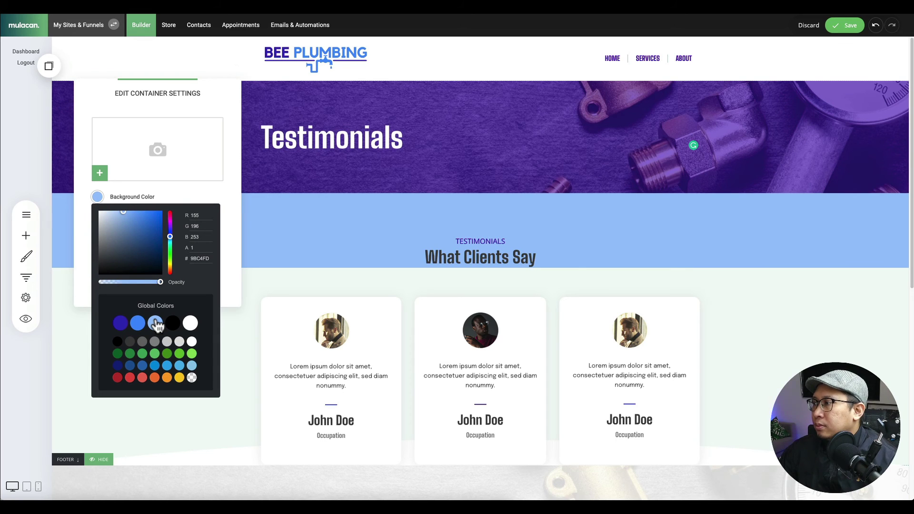
pyautogui.click(190, 325)
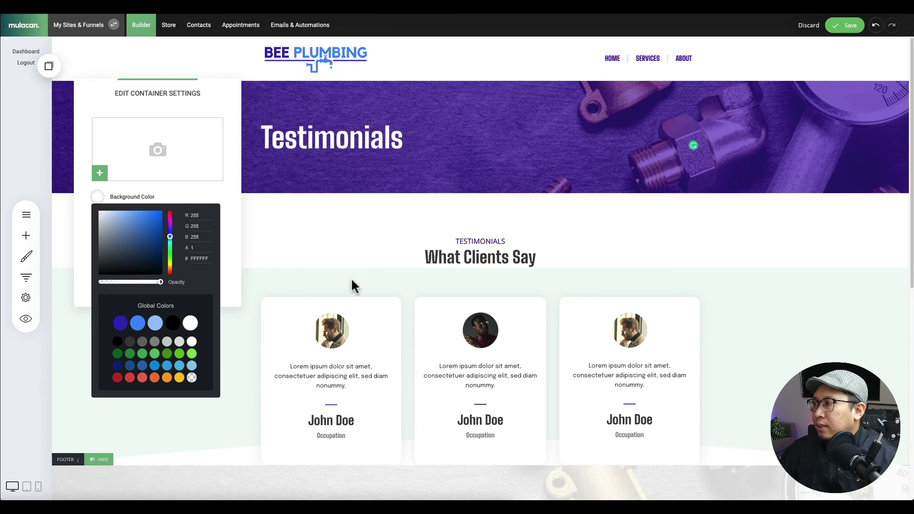
pyautogui.click(338, 278)
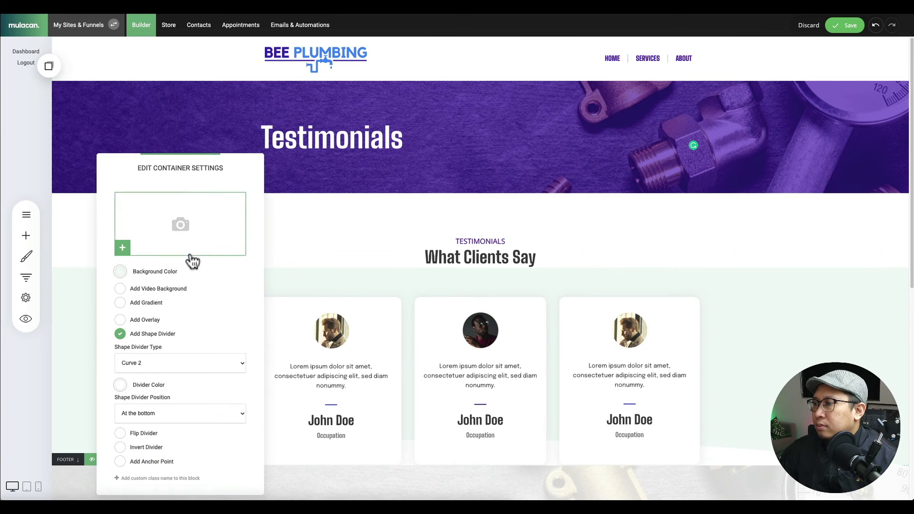
pyautogui.click(129, 272)
pyautogui.click(213, 398)
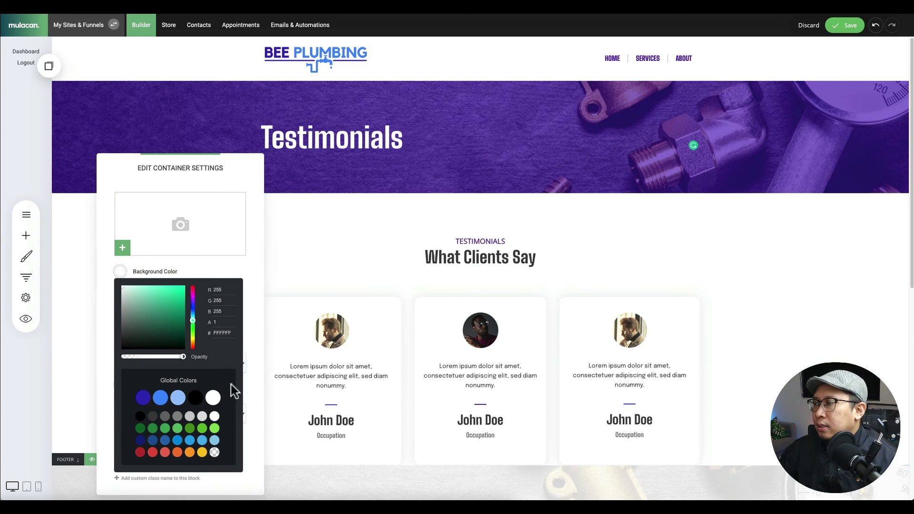
pyautogui.click(777, 352)
# Delete the small "TESTIMONIALS" heading above "What Clients Say".
pyautogui.scroll(-1, 676, 349)
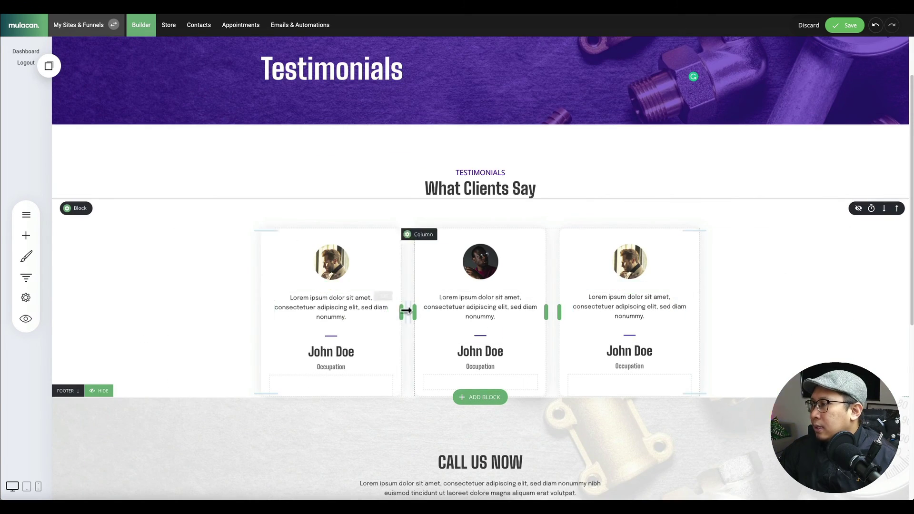
pyautogui.scroll(-1, 597, 321)
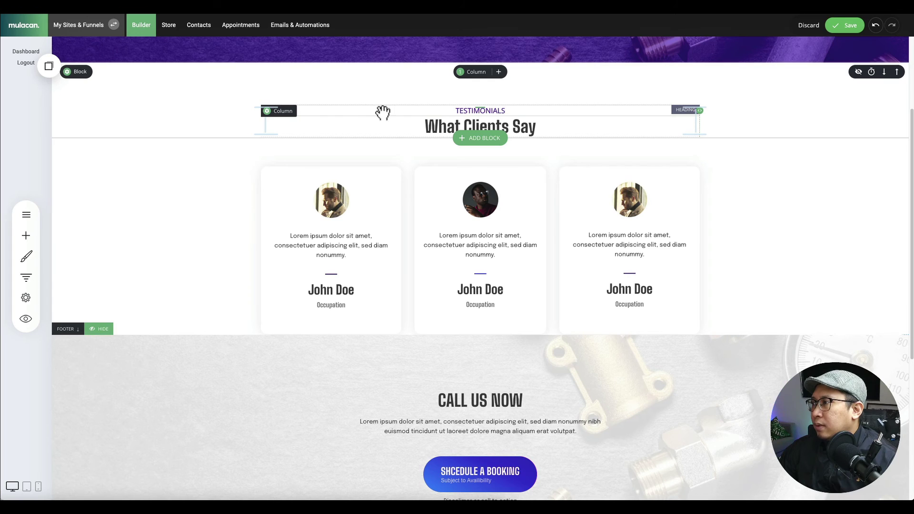
pyautogui.click(515, 114)
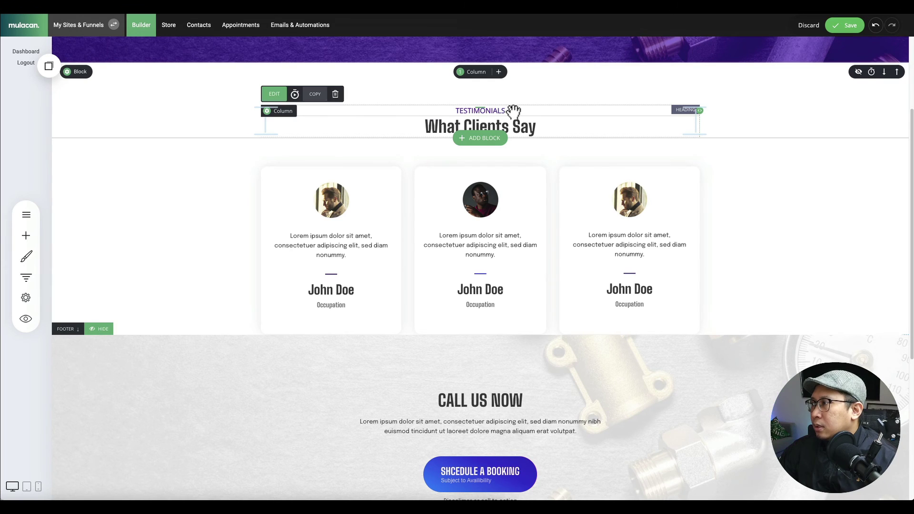
pyautogui.click(335, 94)
pyautogui.click(488, 216)
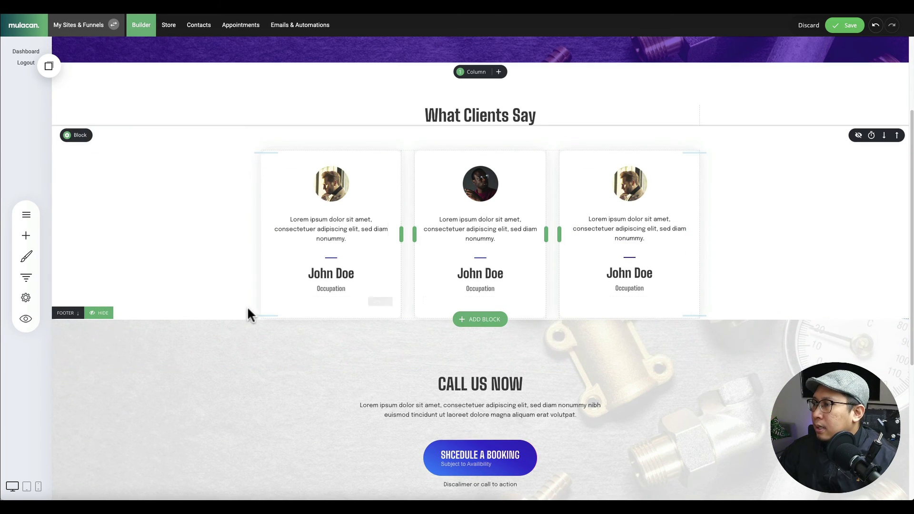
# Increase the spacing below the testimonial cards, and place a copy of the cards block directly beneath them.
pyautogui.moveTo(260, 316); pyautogui.dragTo(258, 331)
pyautogui.scroll(5, 775, 245)
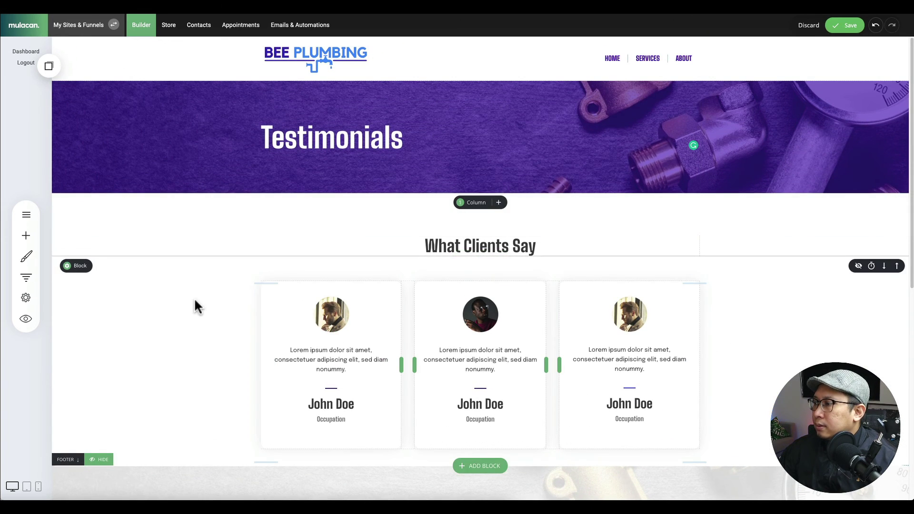
pyautogui.scroll(-2, 195, 295)
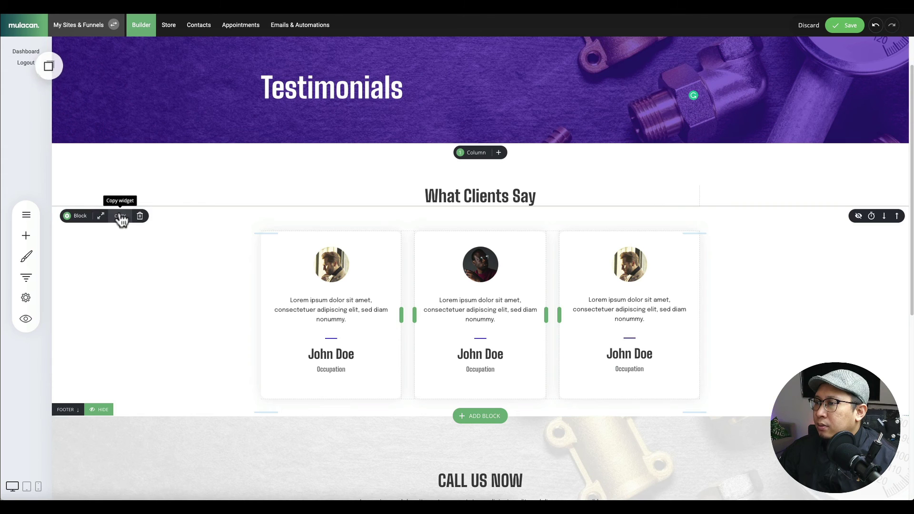
pyautogui.click(49, 65)
pyautogui.moveTo(70, 155); pyautogui.dragTo(366, 414)
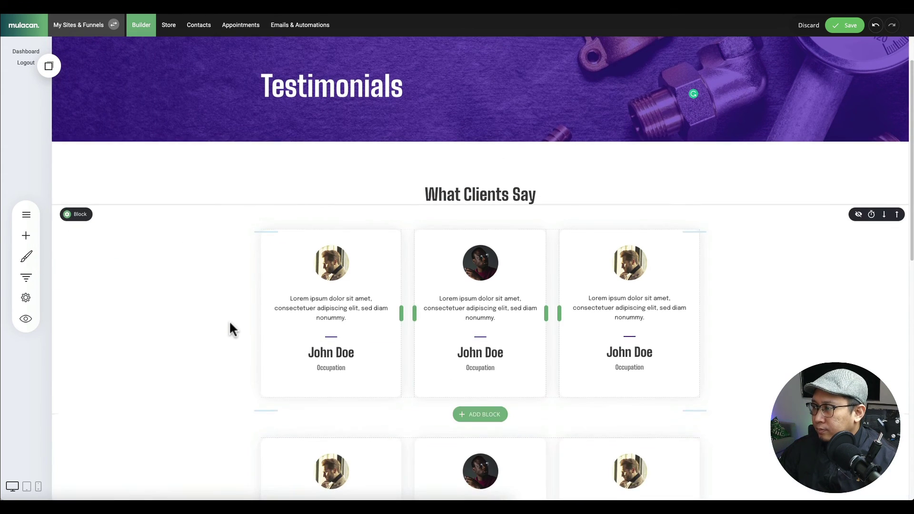
# Narrow the gap between the two card rows, reduce the spacing above "What Clients Say" to about 84 px, and save the page.
pyautogui.scroll(-5, 229, 329)
pyautogui.moveTo(230, 308); pyautogui.dragTo(233, 298)
pyautogui.scroll(-5, 504, 267)
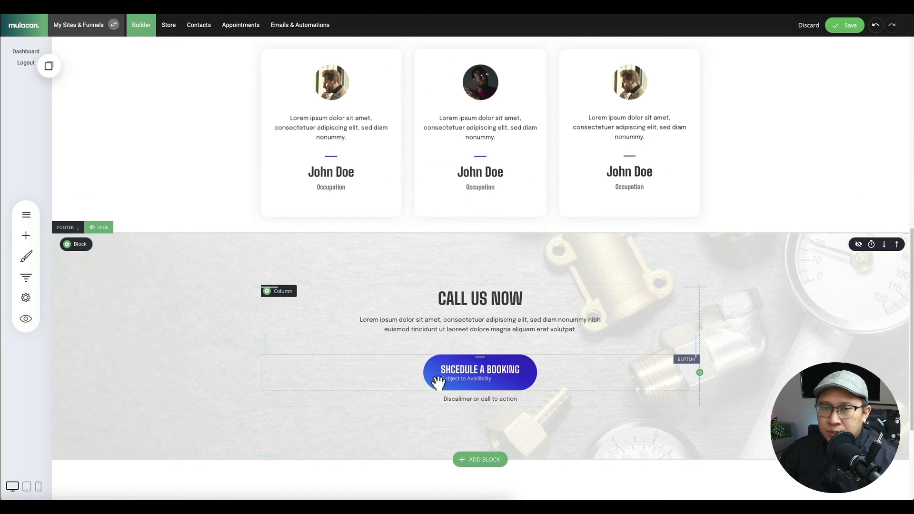
pyautogui.scroll(6, 542, 333)
pyautogui.moveTo(454, 124); pyautogui.dragTo(456, 118)
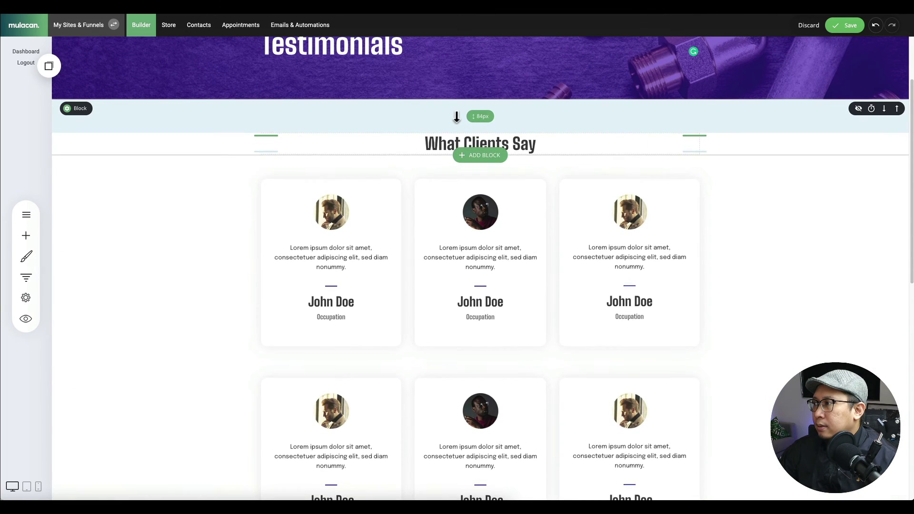
pyautogui.click(835, 27)
# Increase the spacing below the second card row to about 74 px, slightly reduce the space above "What Clients Say", and save.
pyautogui.scroll(-5, 418, 231)
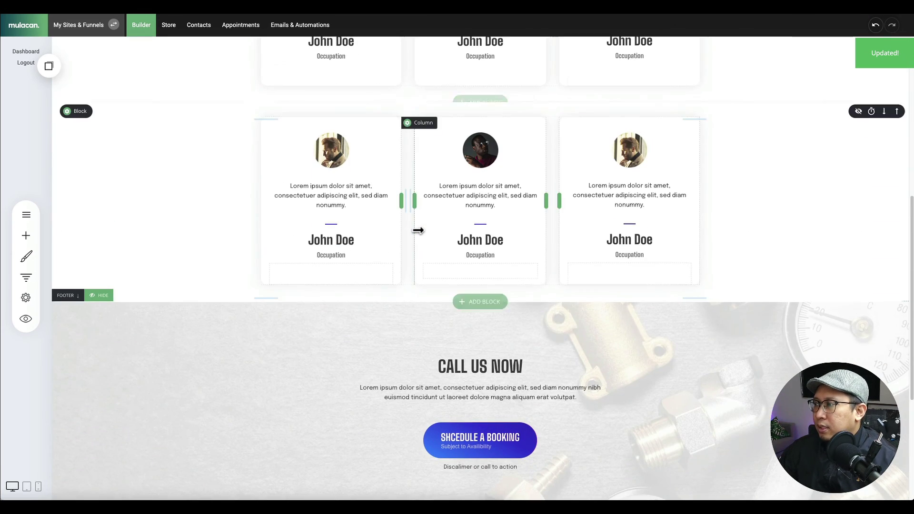
pyautogui.moveTo(433, 296); pyautogui.dragTo(432, 309)
pyautogui.click(850, 27)
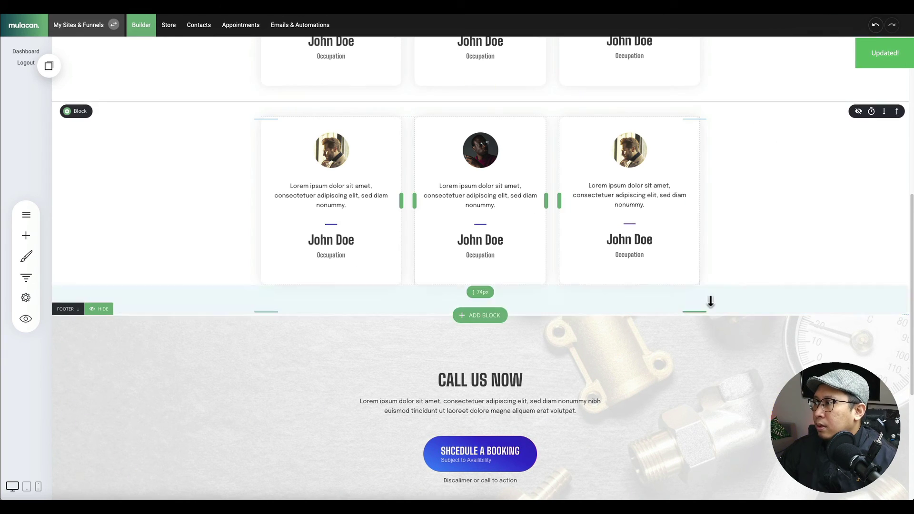
pyautogui.scroll(5, 709, 299)
pyautogui.moveTo(598, 130); pyautogui.dragTo(598, 127)
pyautogui.click(843, 27)
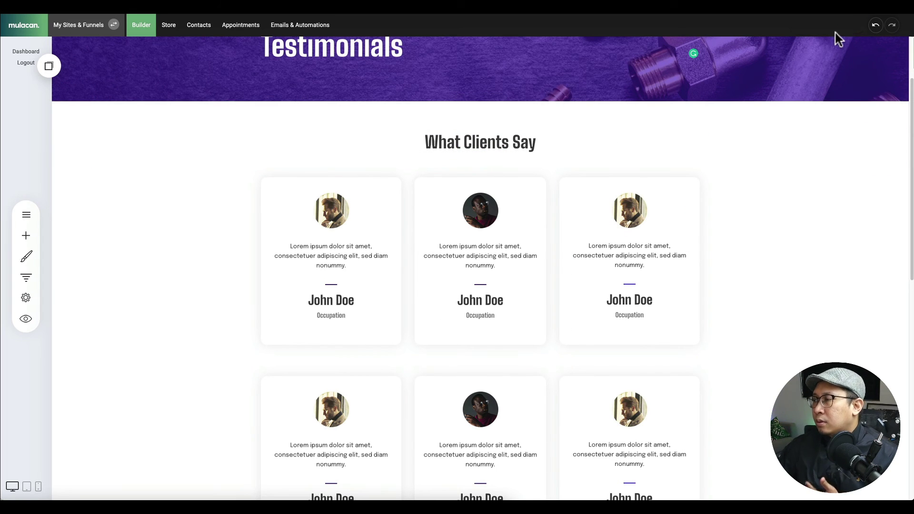
pyautogui.scroll(-2, 661, 291)
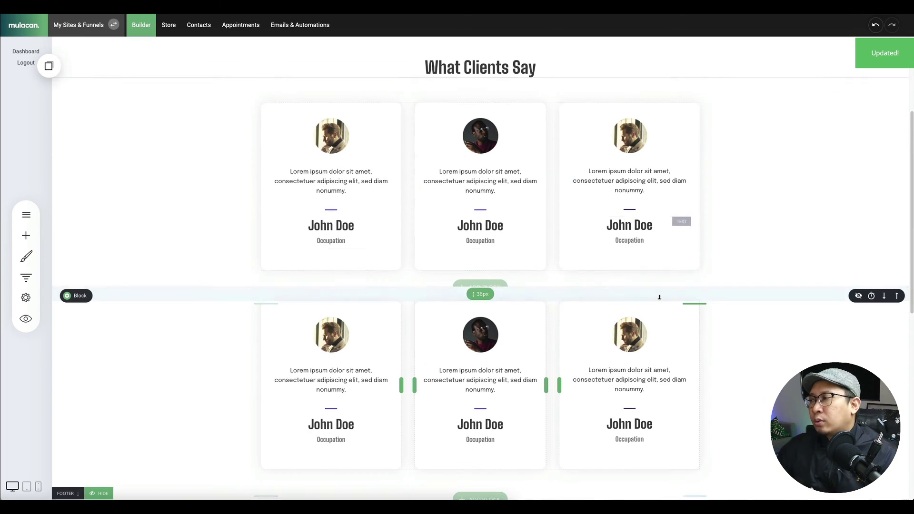
pyautogui.scroll(-4, 657, 296)
pyautogui.scroll(4, 408, 303)
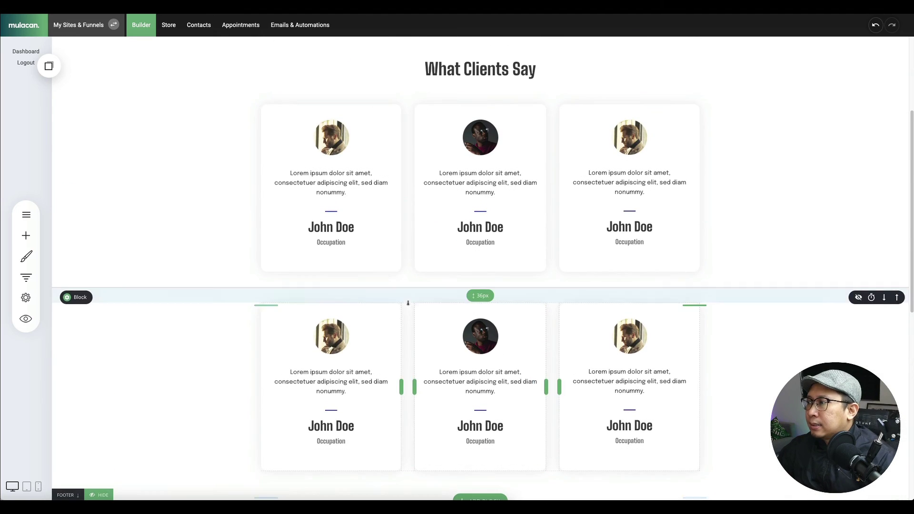
pyautogui.scroll(1, 347, 190)
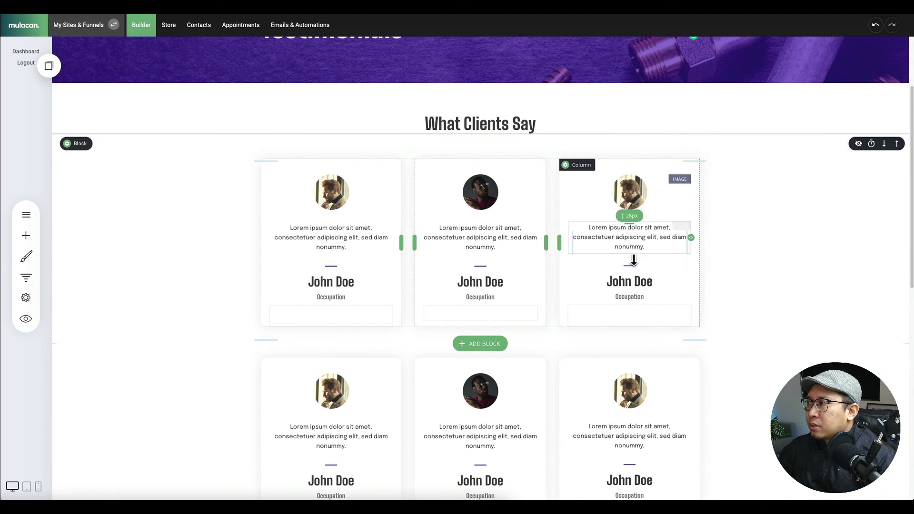
pyautogui.scroll(-4, 362, 286)
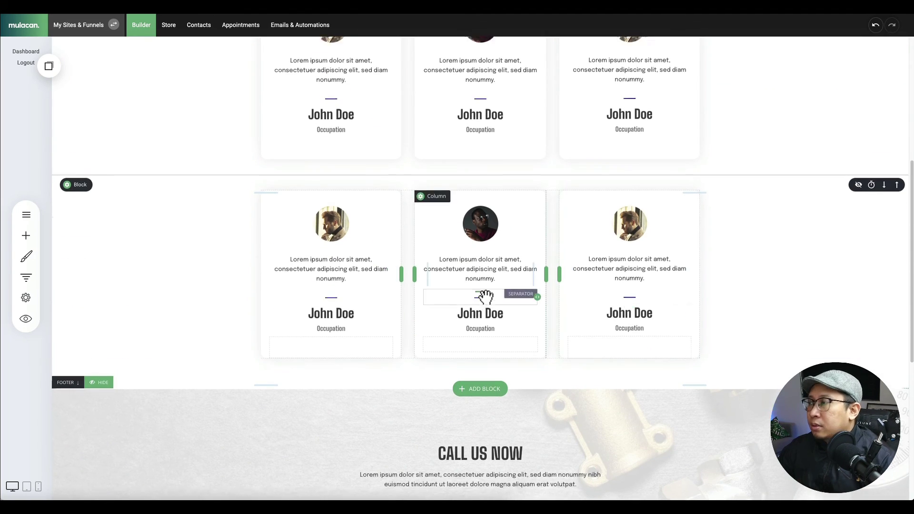
# Add a header menu item linking to the Testimonials page, and save the site.
pyautogui.scroll(6, 485, 298)
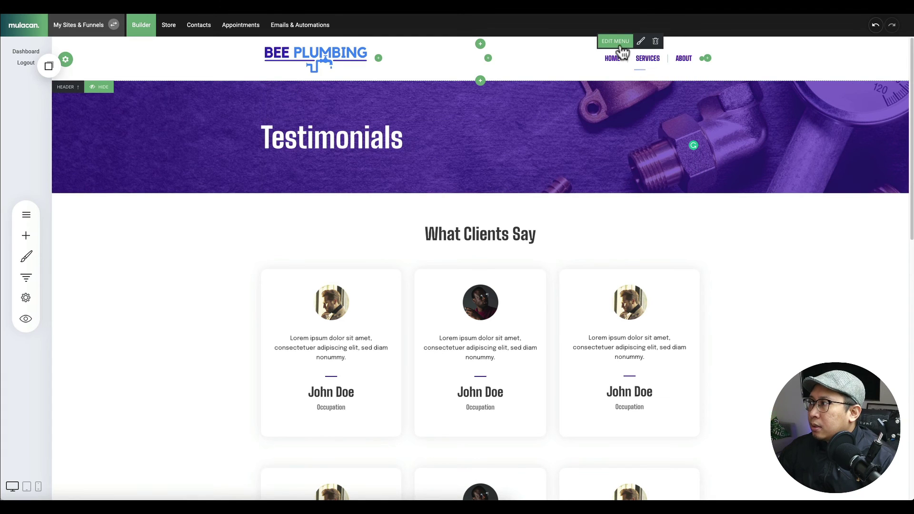
pyautogui.click(619, 41)
pyautogui.click(495, 166)
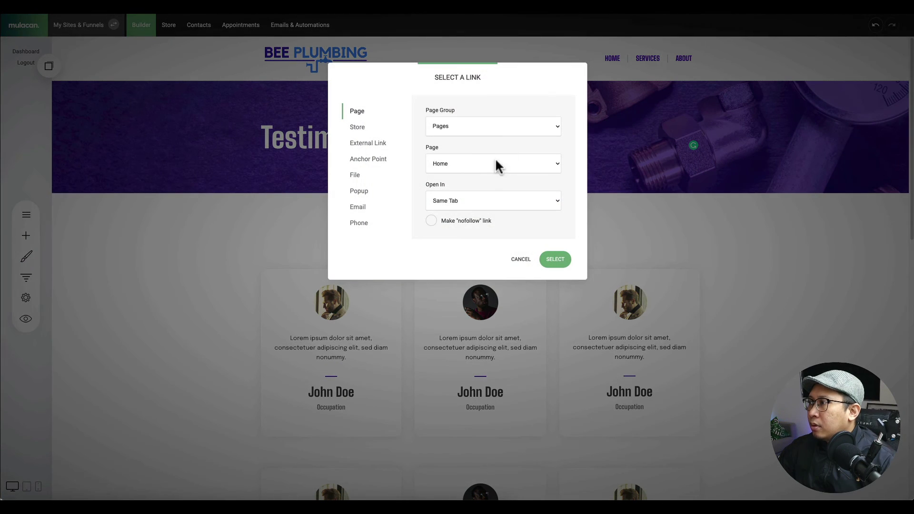
pyautogui.click(438, 164)
pyautogui.click(456, 186)
pyautogui.click(555, 261)
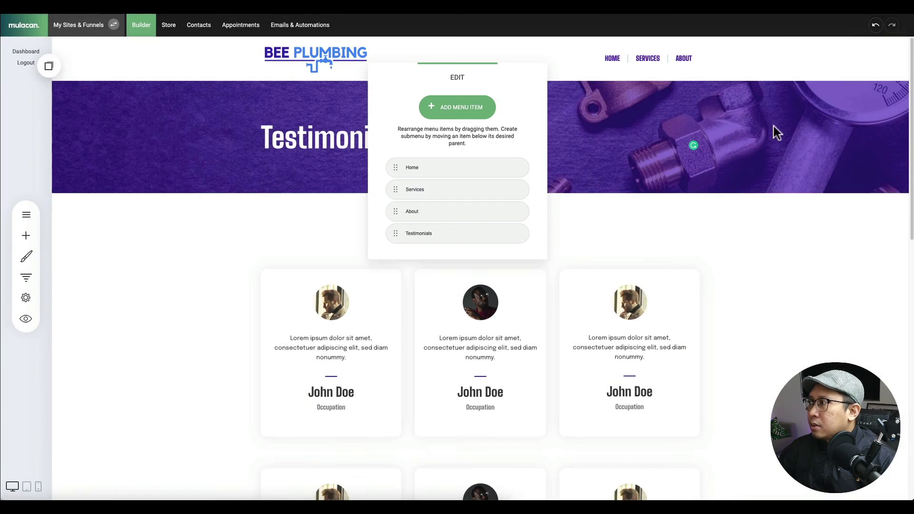
pyautogui.click(666, 81)
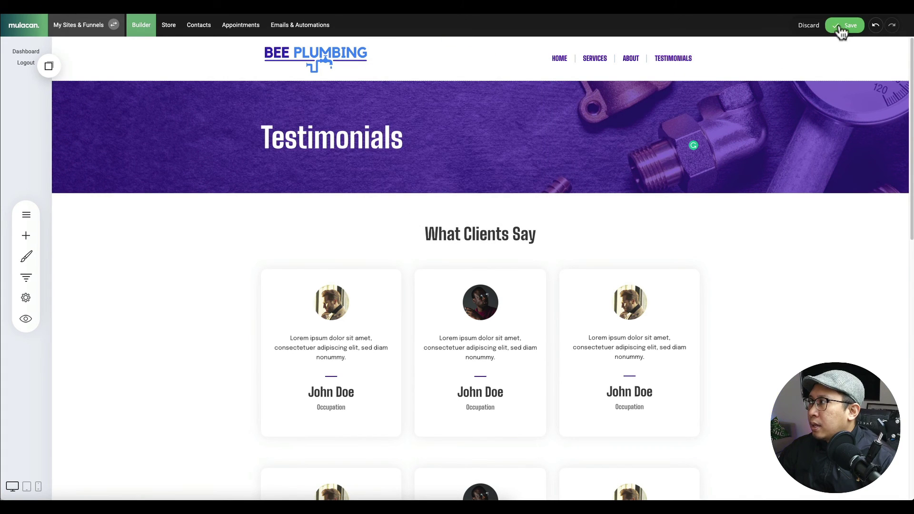
pyautogui.click(839, 24)
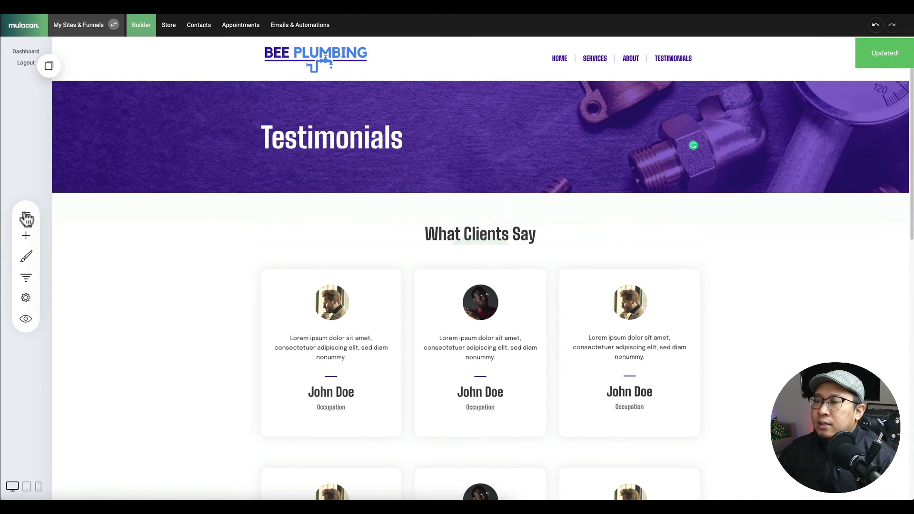
pyautogui.click(24, 214)
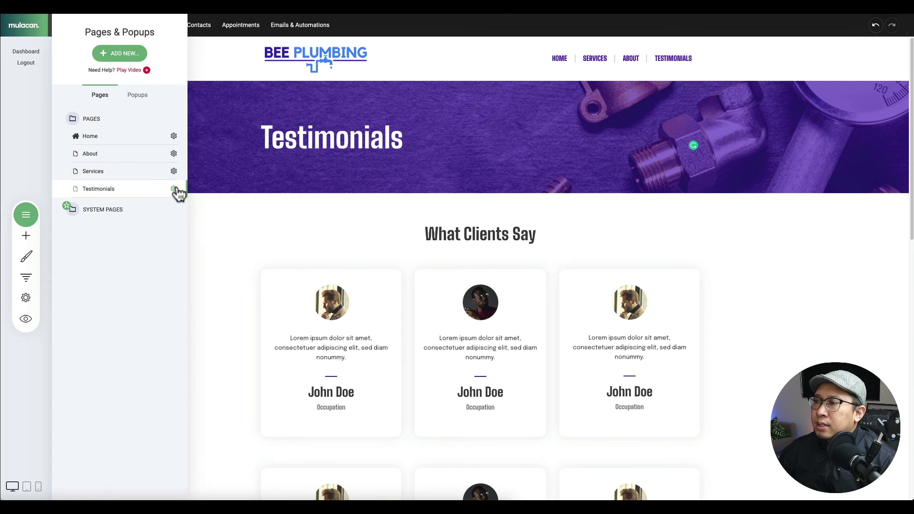
pyautogui.click(174, 189)
pyautogui.click(180, 126)
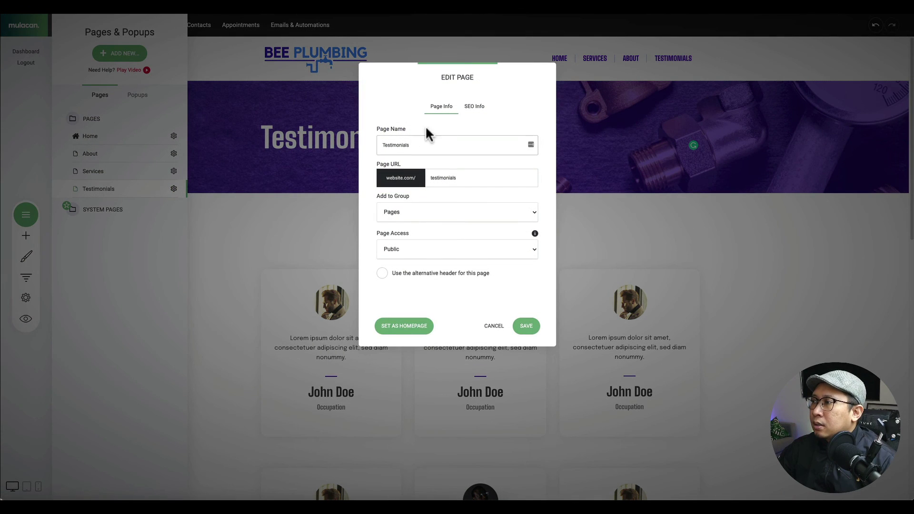
pyautogui.click(490, 326)
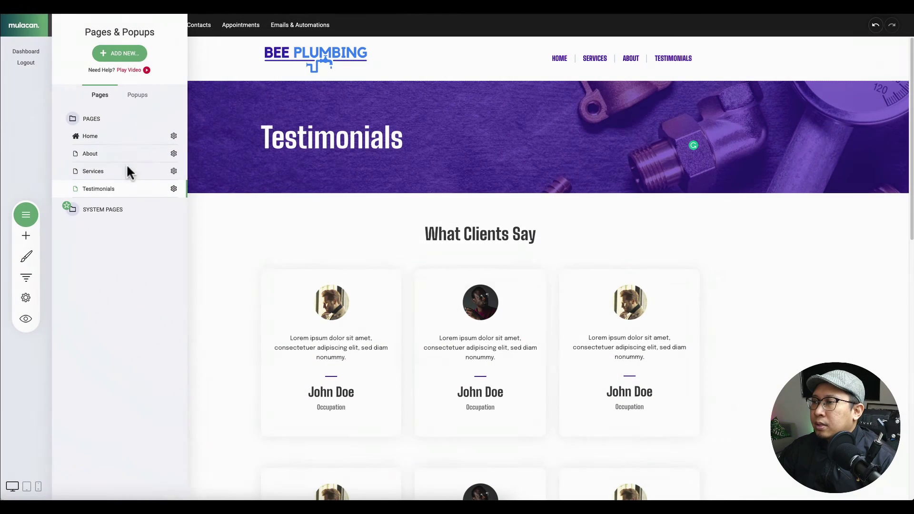
# Duplicate the Testimonials page.
pyautogui.click(174, 189)
pyautogui.click(181, 142)
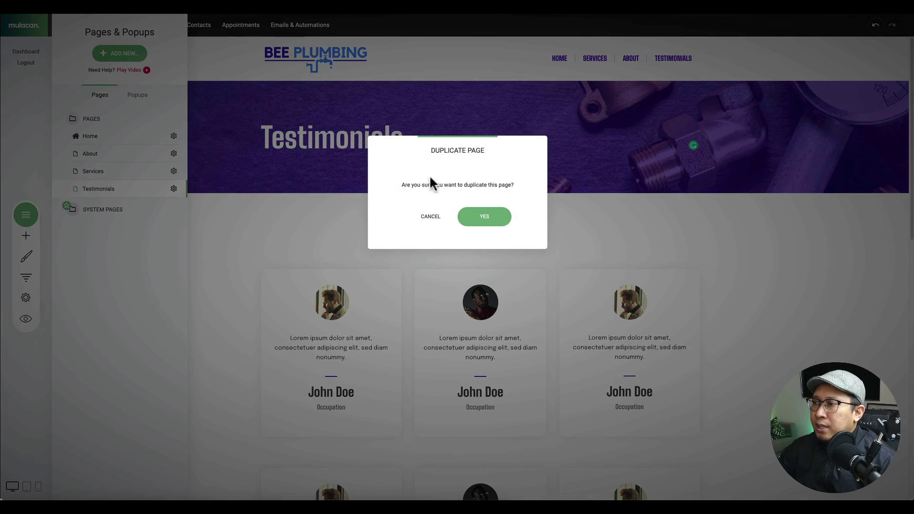
pyautogui.click(482, 223)
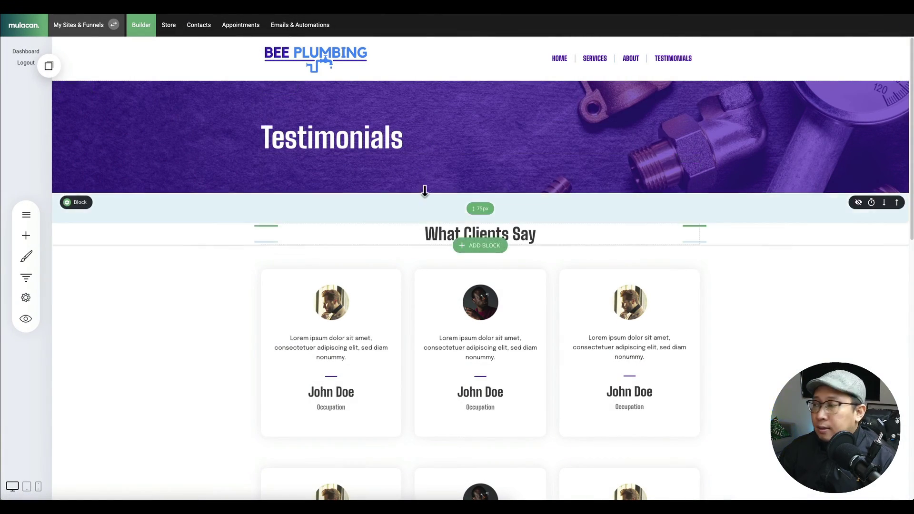
# Change the banner heading of the duplicated page to "Contact Us" and save the page.
pyautogui.click(355, 141)
pyautogui.doubleClick(355, 139)
pyautogui.write('Contact Us')
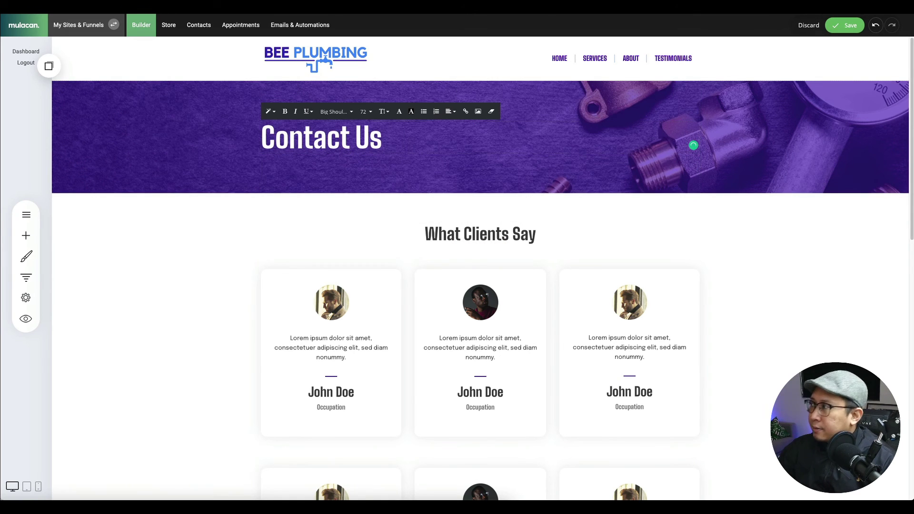
pyautogui.click(841, 26)
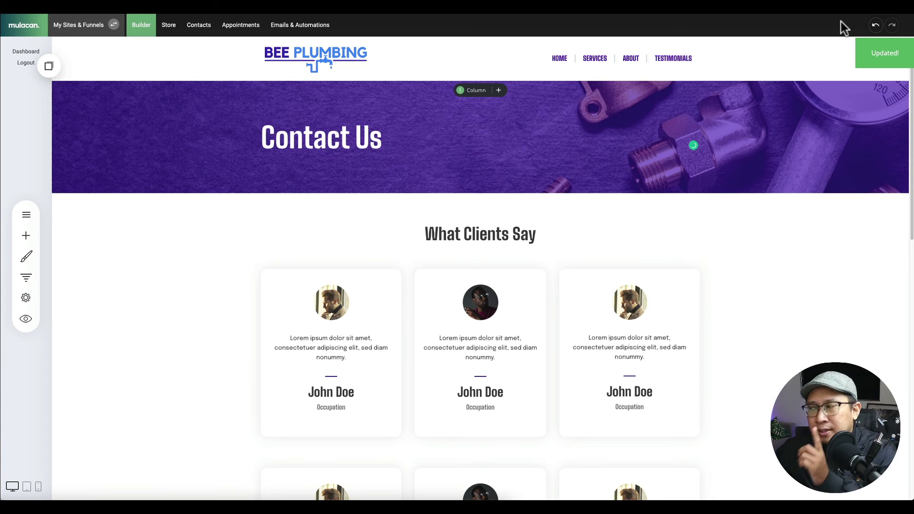
# Change the duplicated Testimonials page's name to "Contact" with a matching page URL, and save its page settings.
pyautogui.click(26, 215)
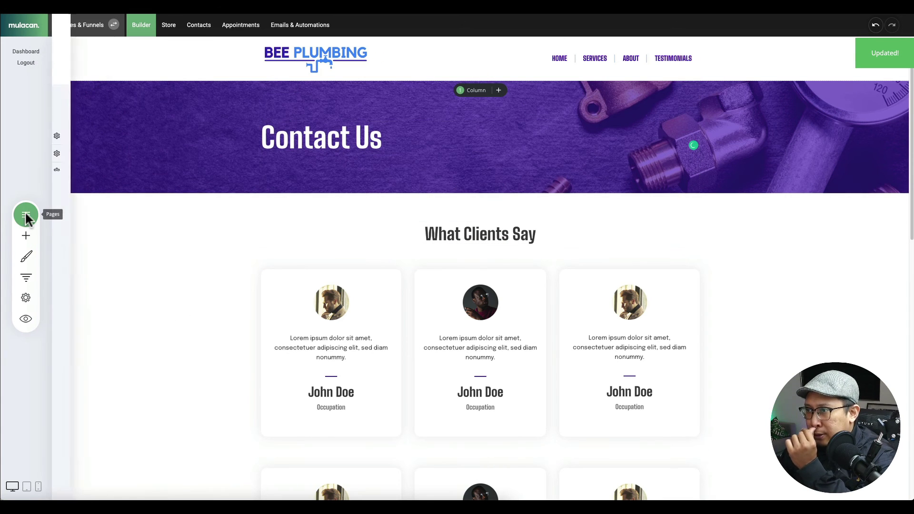
pyautogui.click(173, 206)
pyautogui.click(185, 143)
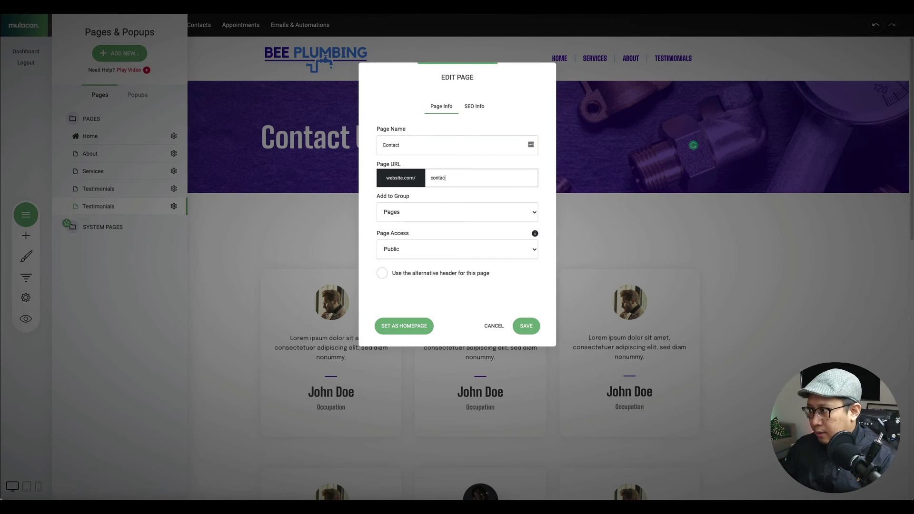
pyautogui.click(527, 328)
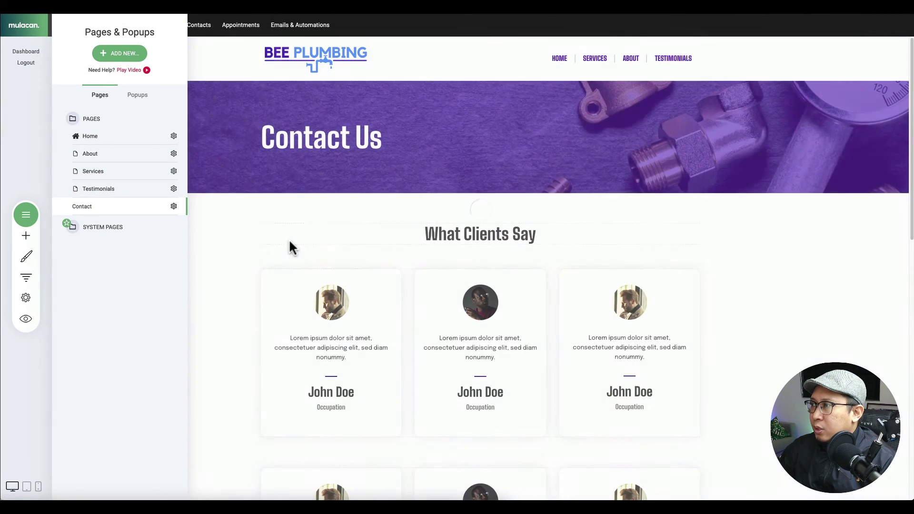
pyautogui.click(290, 243)
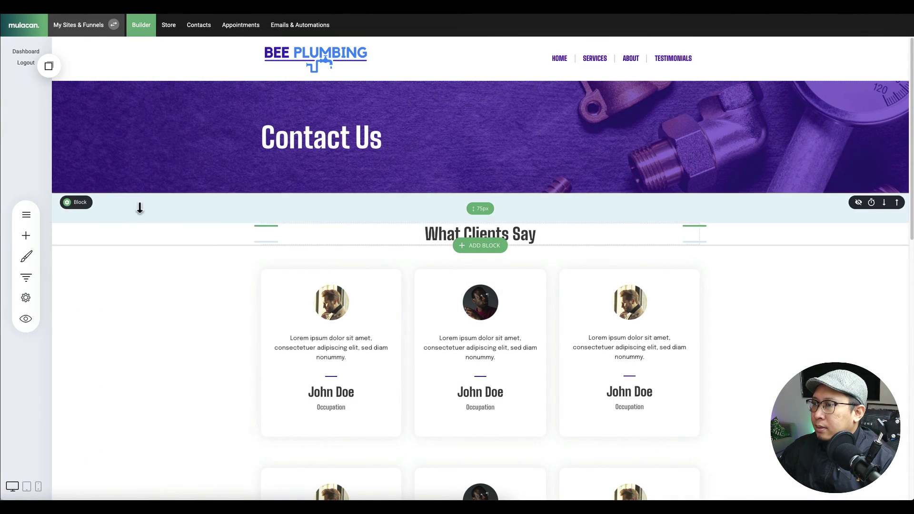
# Delete the "What Clients Say" heading block and both testimonial card blocks from the Contact Us page.
pyautogui.click(140, 202)
pyautogui.click(462, 220)
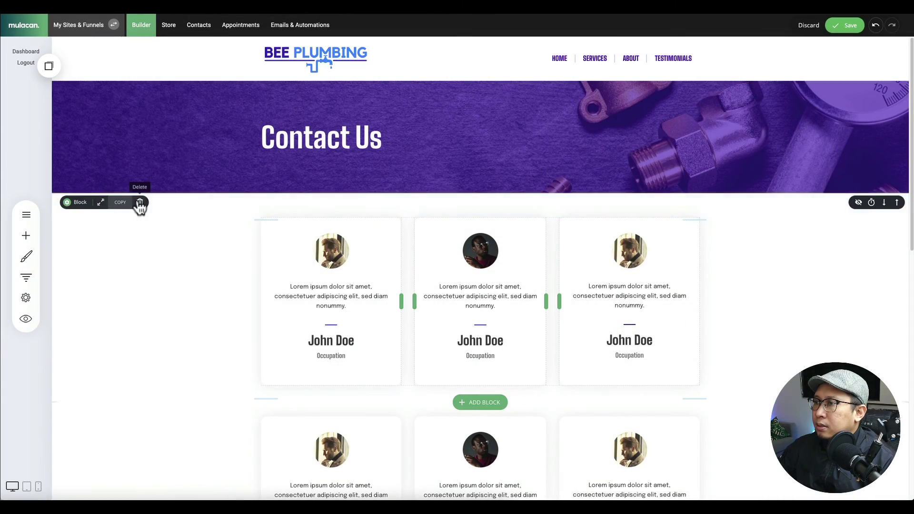
pyautogui.click(138, 204)
pyautogui.click(505, 219)
pyautogui.moveTo(84, 205)
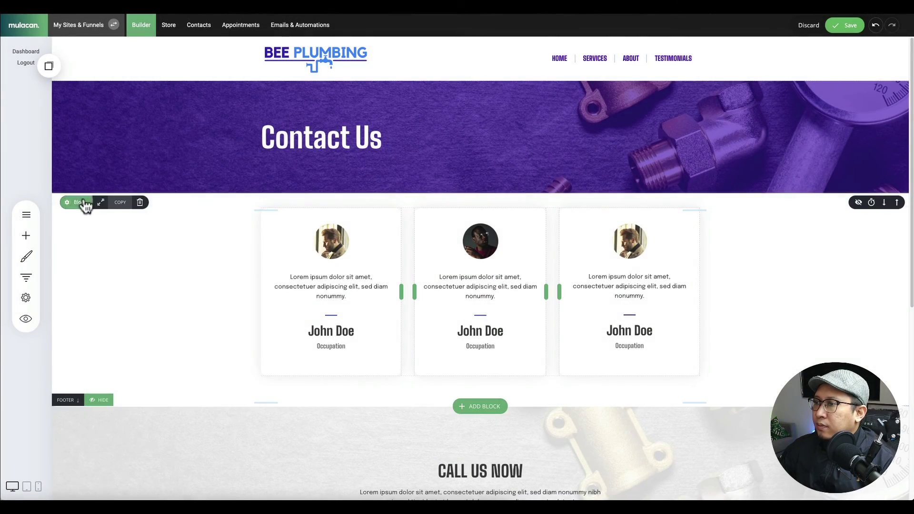
pyautogui.click(140, 202)
pyautogui.click(472, 216)
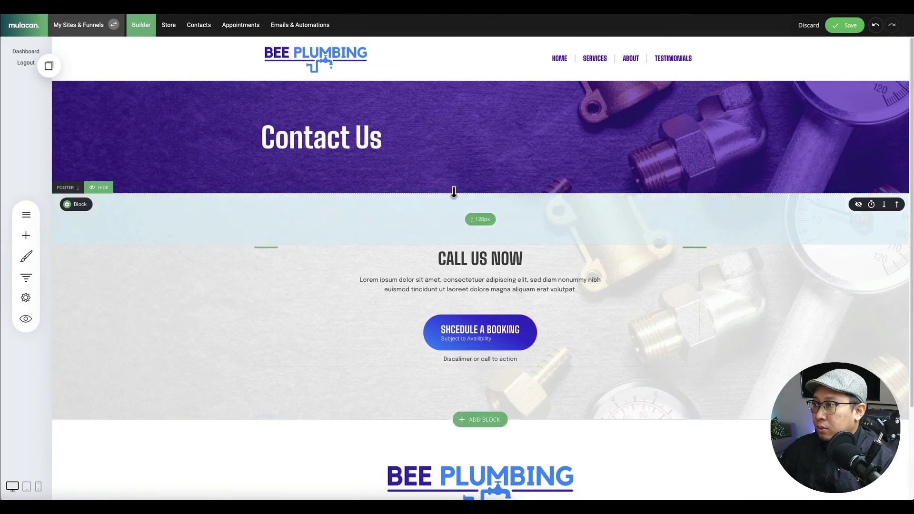
# Insert the Opt-In / Contact block pairing a photo of a man at a laptop with a contact form, directly beneath the banner.
pyautogui.click(491, 195)
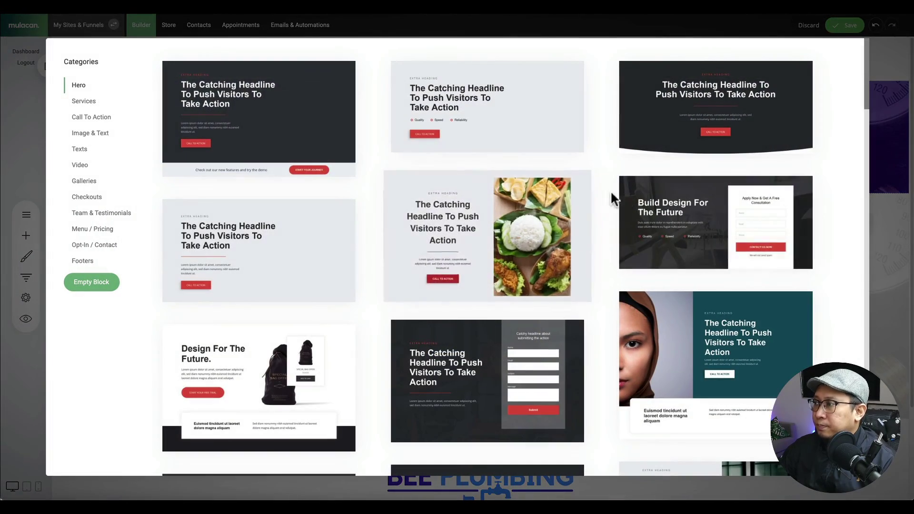
pyautogui.click(104, 246)
pyautogui.scroll(-10, 397, 208)
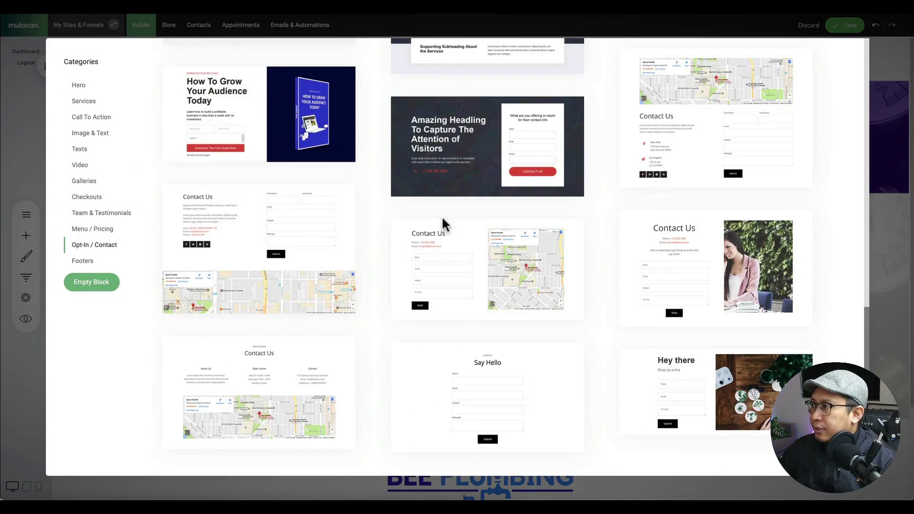
pyautogui.scroll(10, 476, 275)
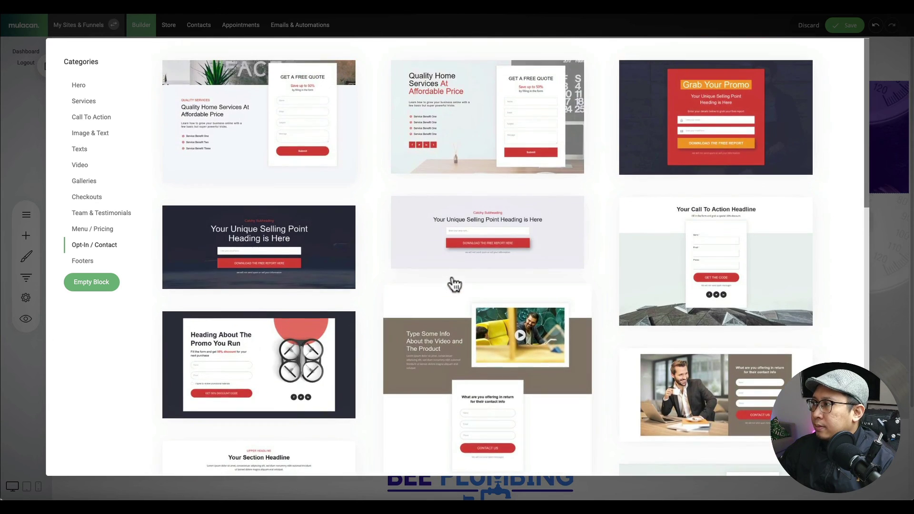
pyautogui.scroll(-8, 455, 284)
pyautogui.scroll(8, 455, 284)
pyautogui.scroll(-3, 456, 284)
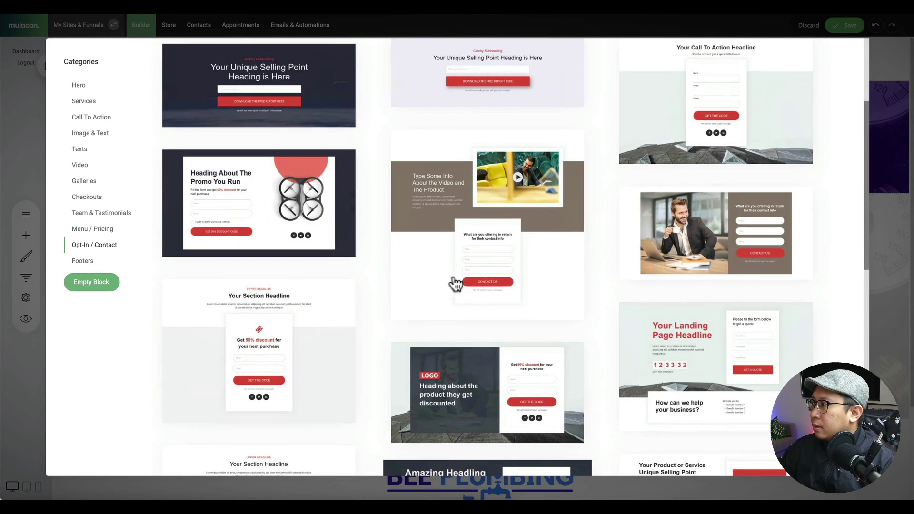
pyautogui.click(718, 228)
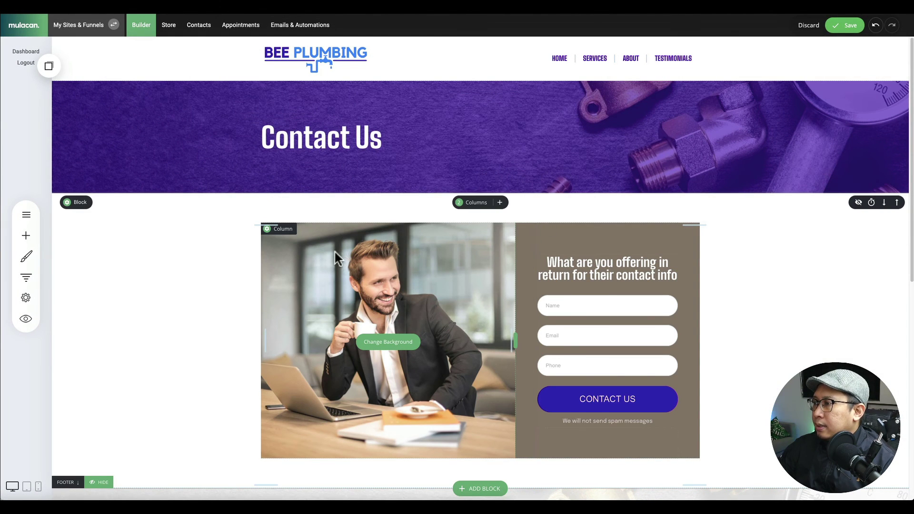
# Replace the photo column's background with the bathroom image showing plumbing tools on the floor.
pyautogui.click(383, 341)
pyautogui.click(507, 162)
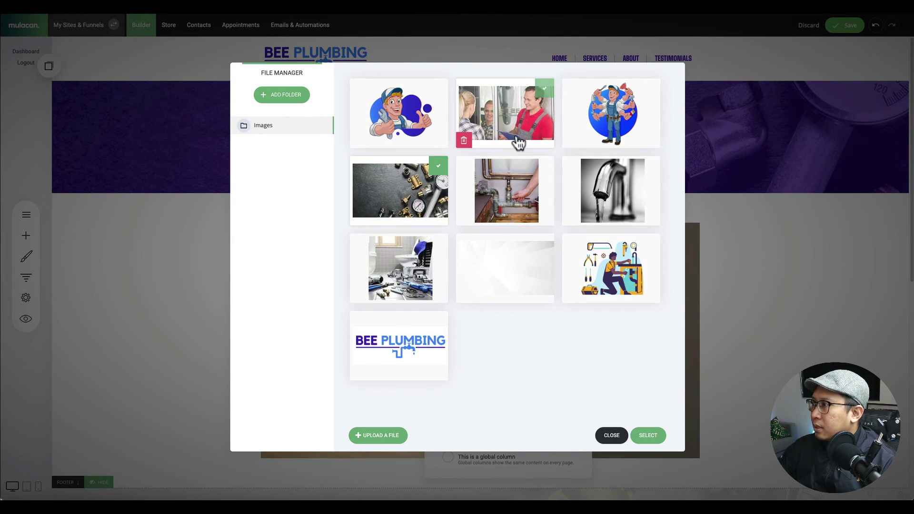
pyautogui.click(400, 268)
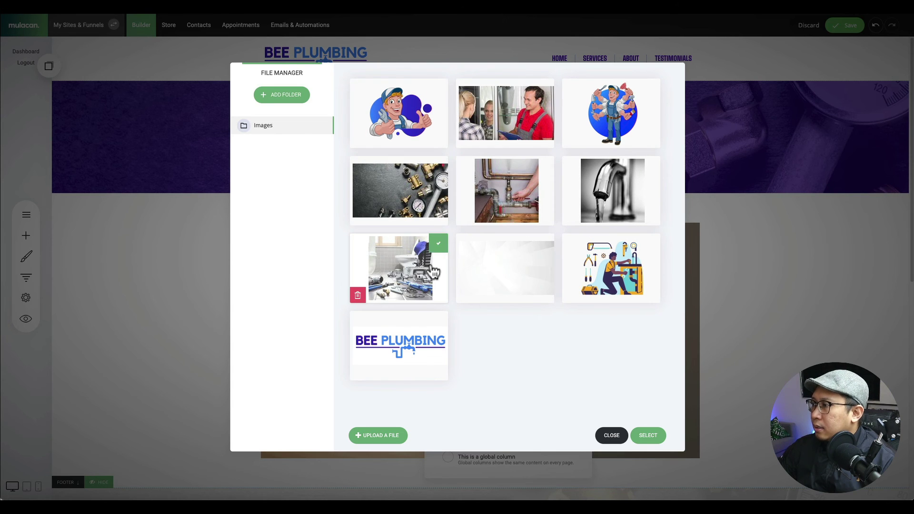
pyautogui.click(656, 436)
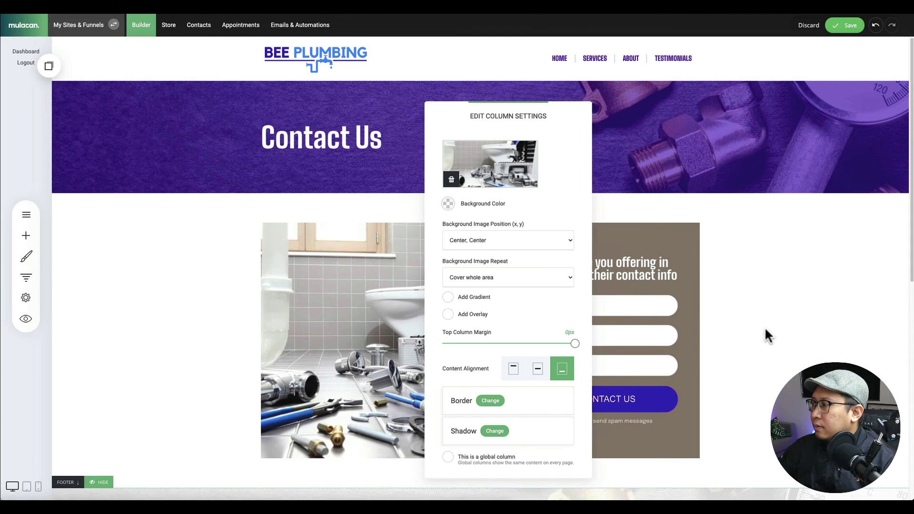
pyautogui.click(739, 336)
# Replace the heading above the contact form with "Reach out to us, we are available 24/7".
pyautogui.doubleClick(624, 266)
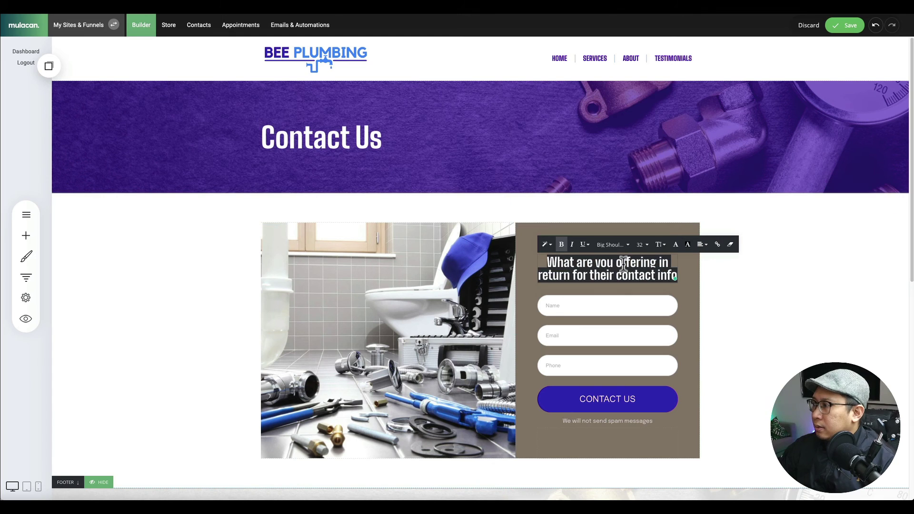
pyautogui.write('Reach out to us, we')
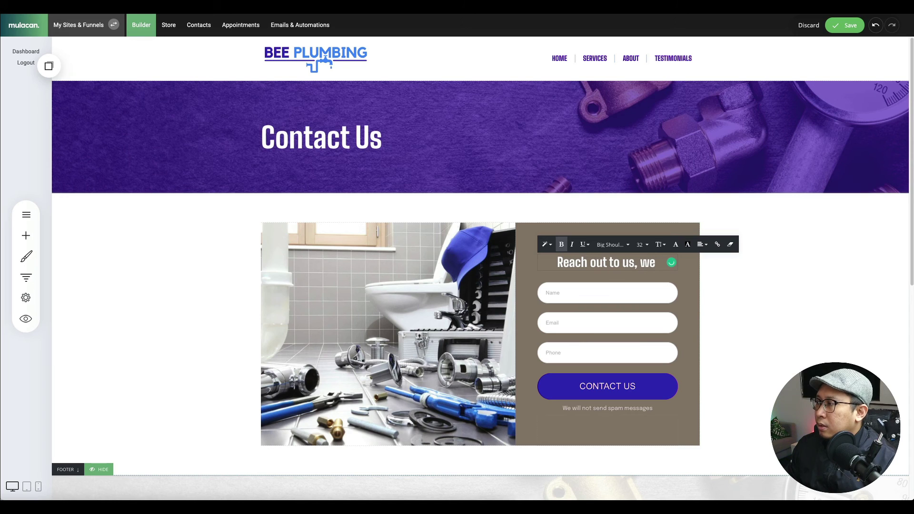
pyautogui.write('are')
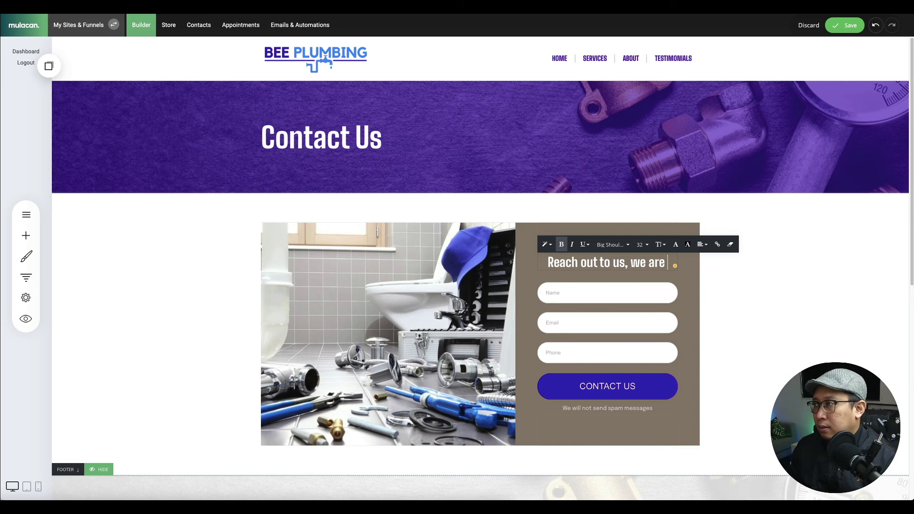
pyautogui.write('oepn')
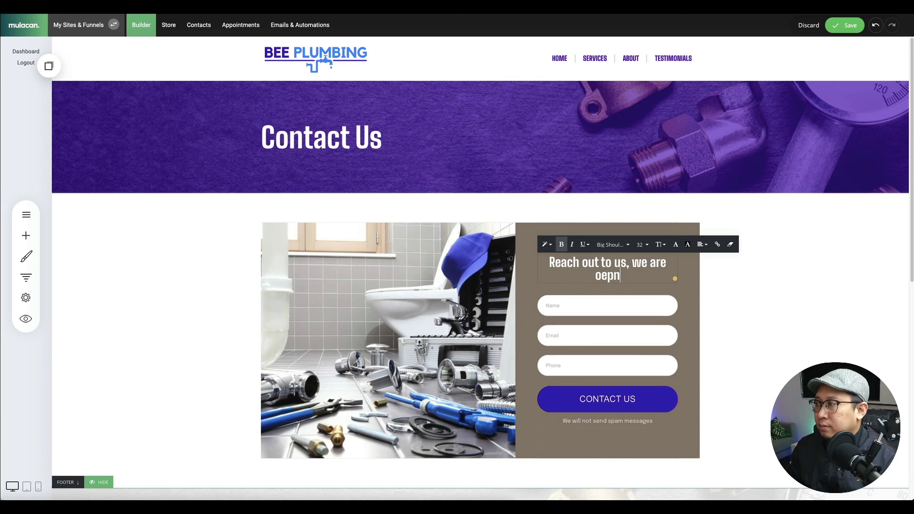
pyautogui.press('BackSpace')
pyautogui.press('BackSpace')
pyautogui.press('BackSpace')
pyautogui.write('pen')
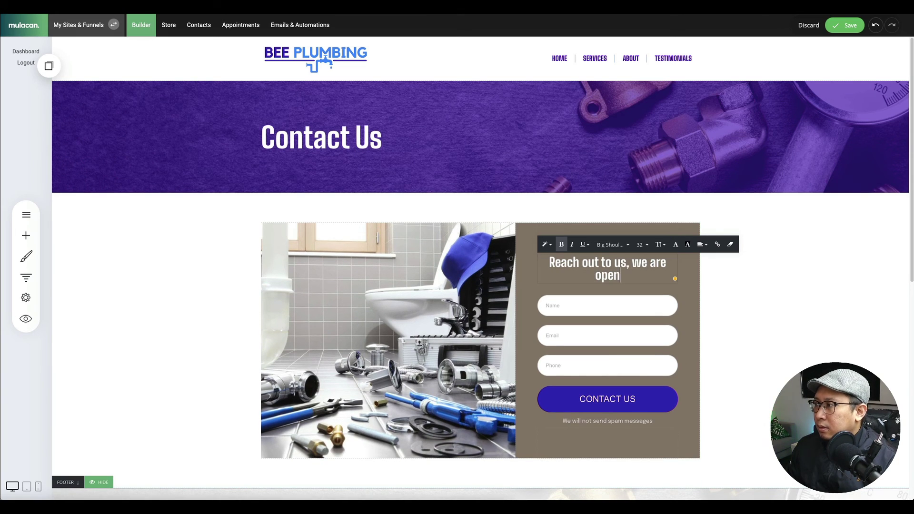
pyautogui.press('BackSpace')
pyautogui.press('BackSpace')
pyautogui.press('BackSpace')
pyautogui.press('BackSpace')
pyautogui.write('avail')
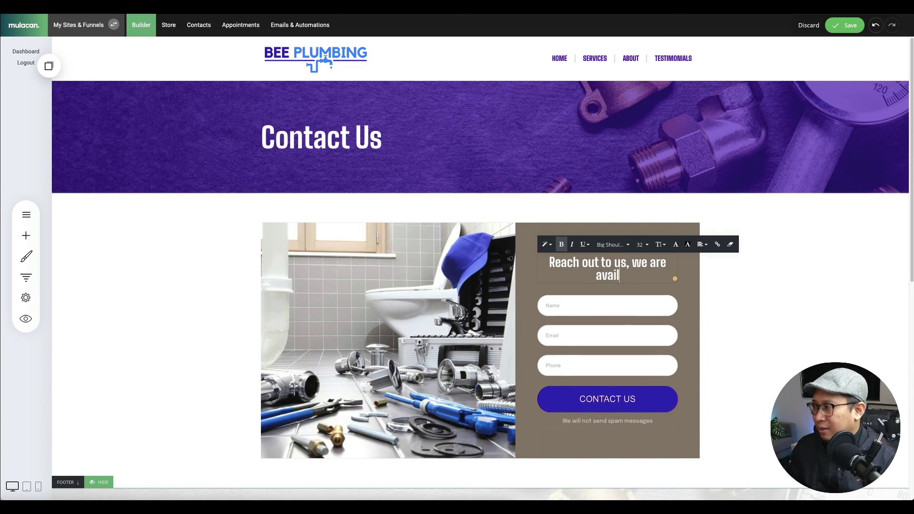
pyautogui.write('able 24/7')
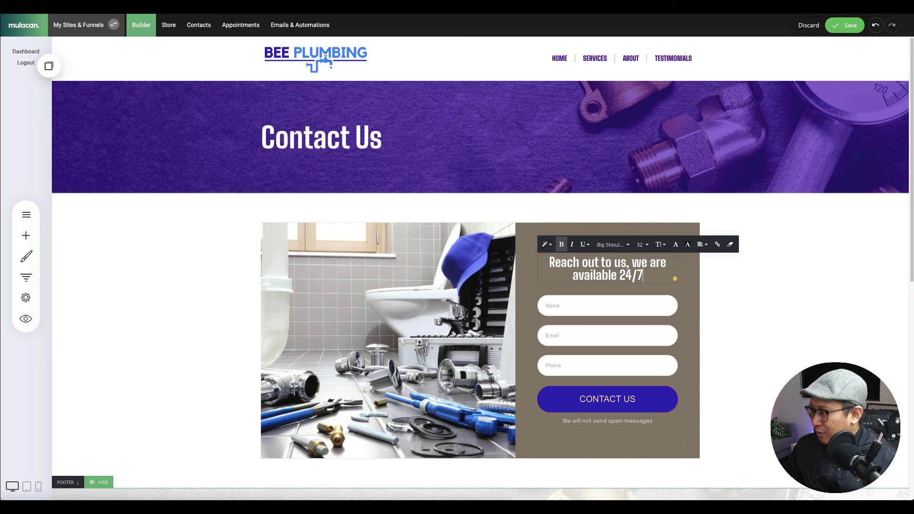
# Open the settings of the form under the 24/7 heading and name it "Contact Form".
pyautogui.click(592, 358)
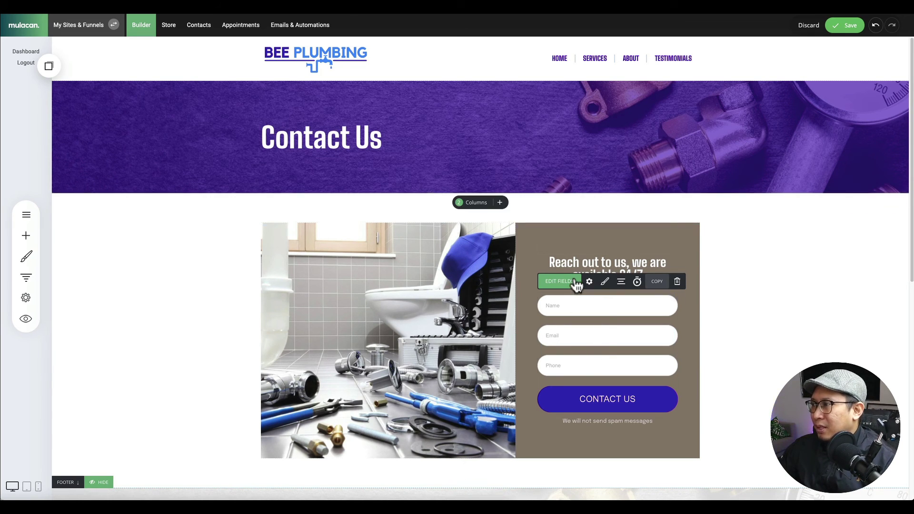
pyautogui.click(620, 422)
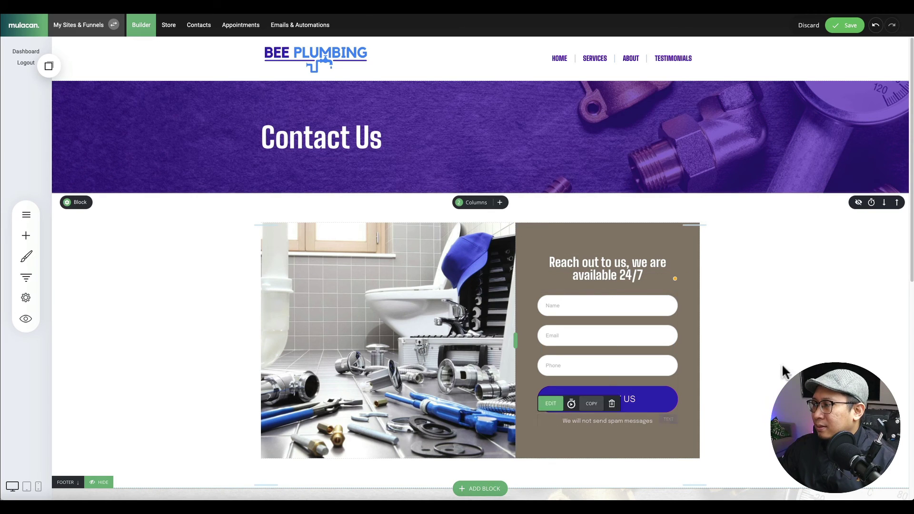
pyautogui.click(613, 345)
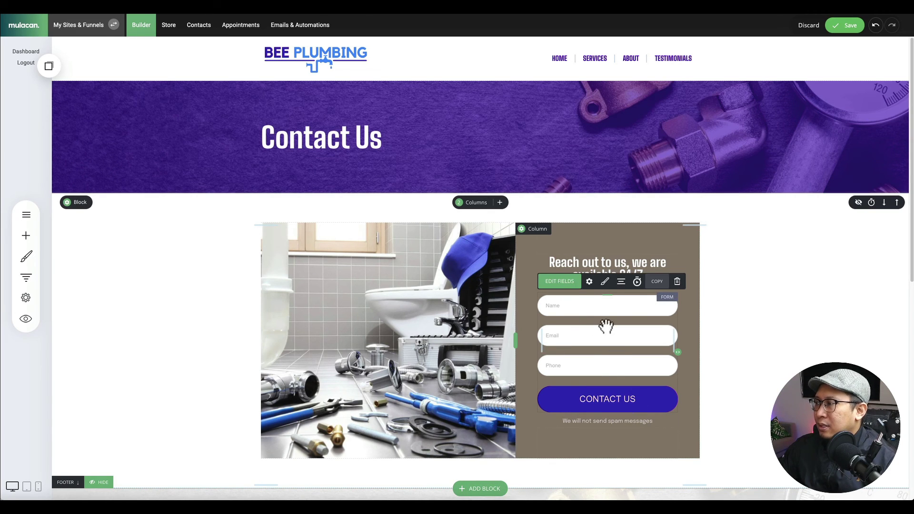
pyautogui.click(589, 281)
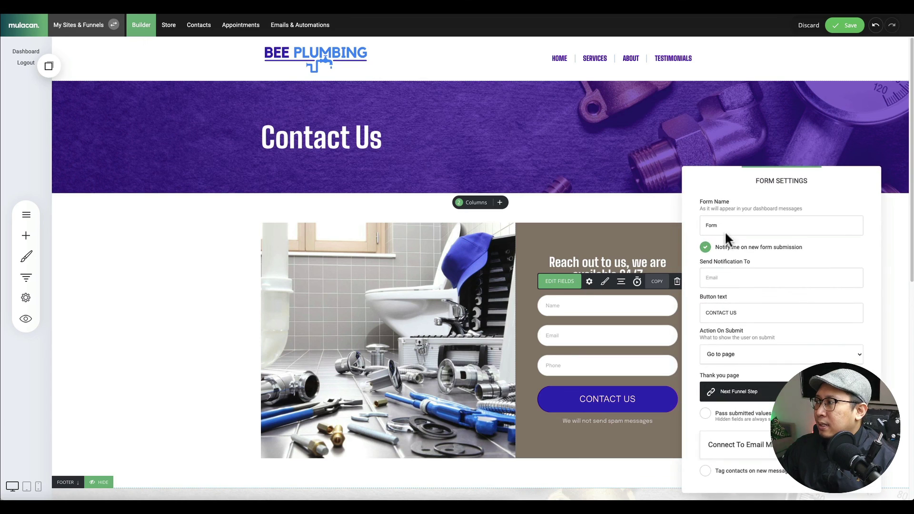
pyautogui.doubleClick(733, 222)
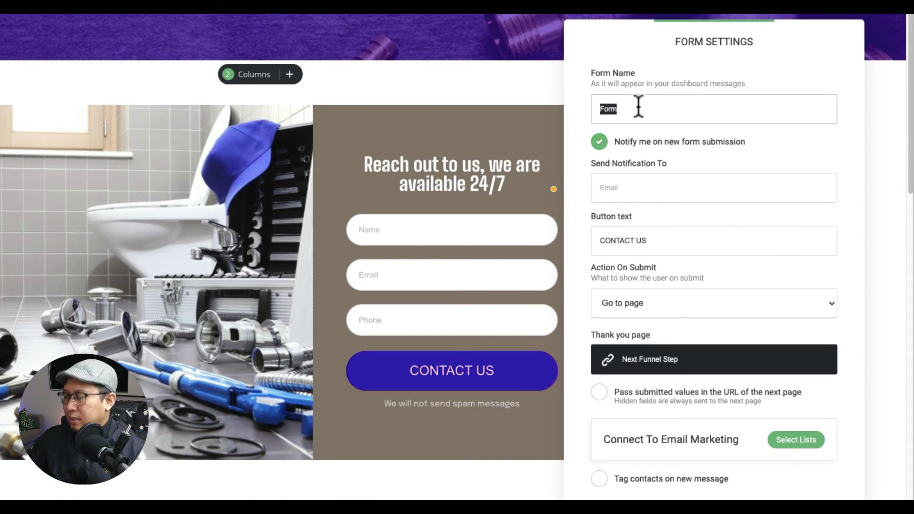
pyautogui.write('Contact F')
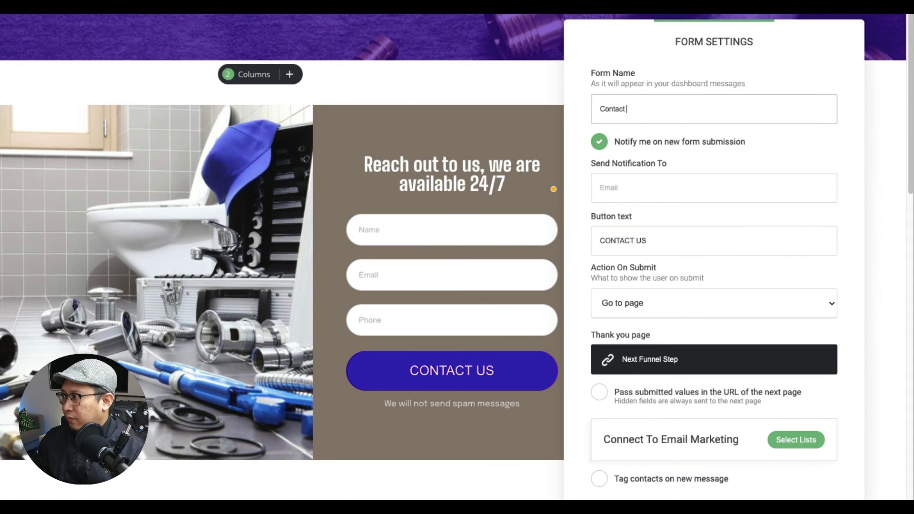
# Set the form's submit action to show a thank you message reading "Thank you! We will get back to you ASAP!".
pyautogui.click(648, 180)
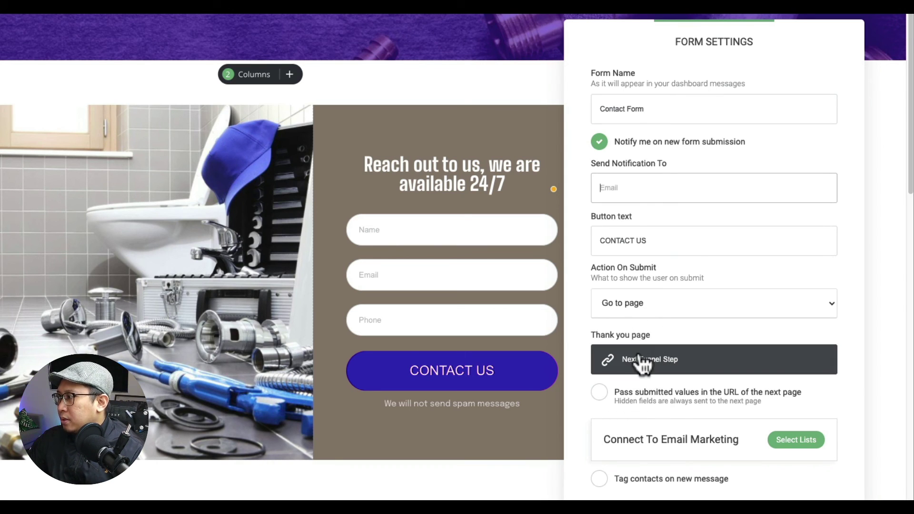
pyautogui.click(714, 303)
pyautogui.click(650, 333)
pyautogui.click(644, 358)
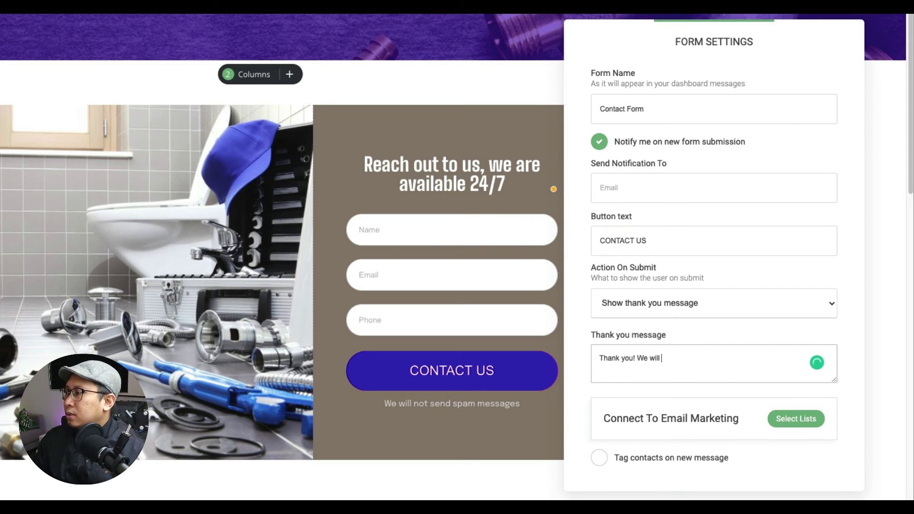
pyautogui.write('We will get back to you in ==')
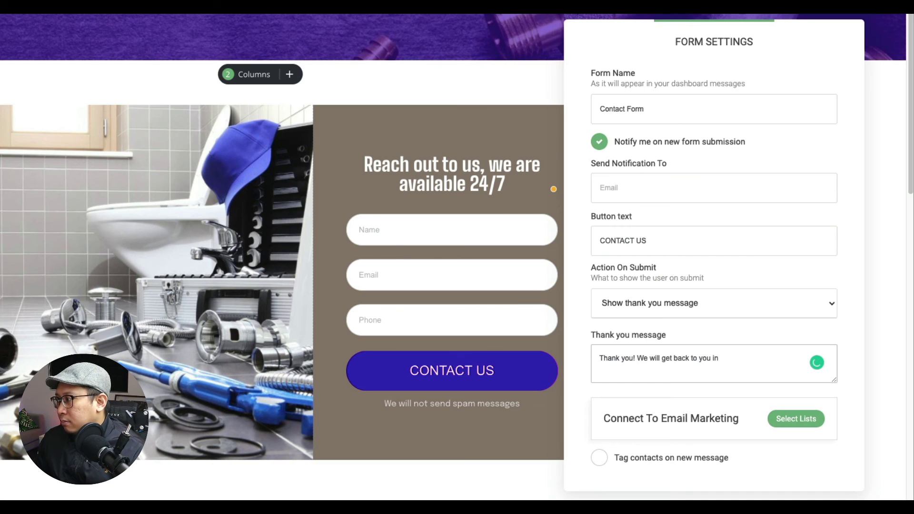
pyautogui.press('BackSpace')
pyautogui.press('BackSpace')
pyautogui.press('BackSpace')
pyautogui.press('BackSpace')
pyautogui.press('BackSpace')
pyautogui.write('ASAOP')
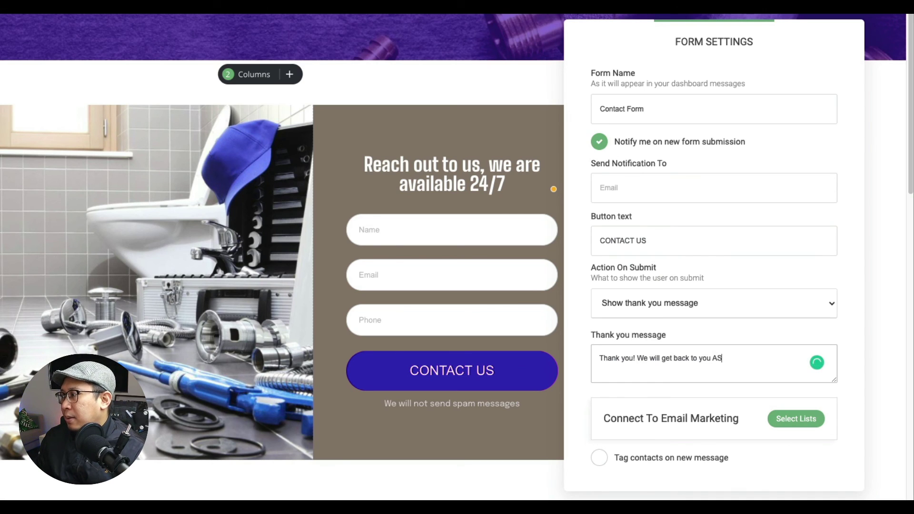
pyautogui.press('BackSpace')
pyautogui.press('BackSpace')
pyautogui.write('P!')
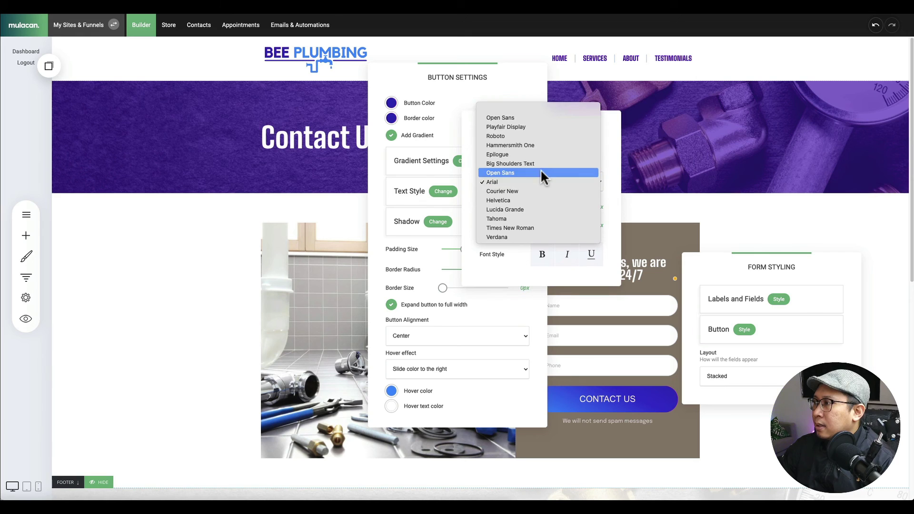
# Set the form button's text to the Big Shoulders Text font at 25px.
pyautogui.click(539, 164)
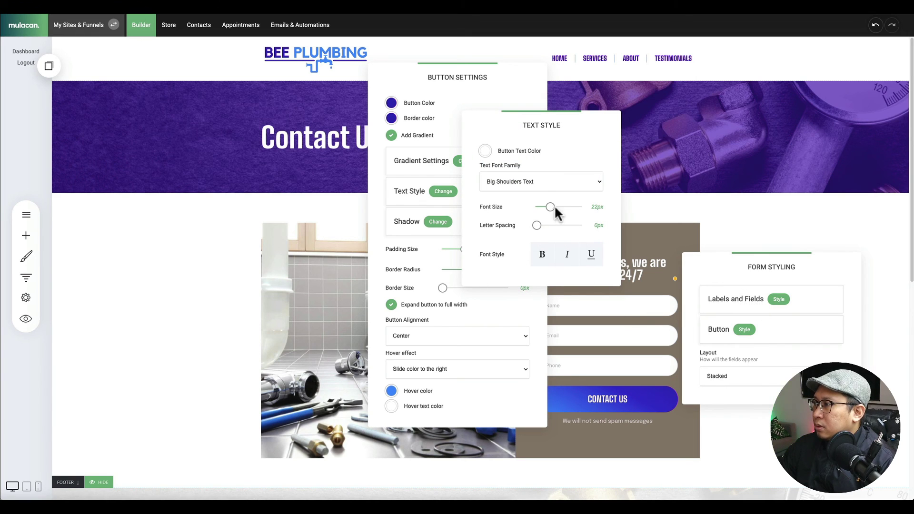
pyautogui.moveTo(555, 211); pyautogui.dragTo(557, 211)
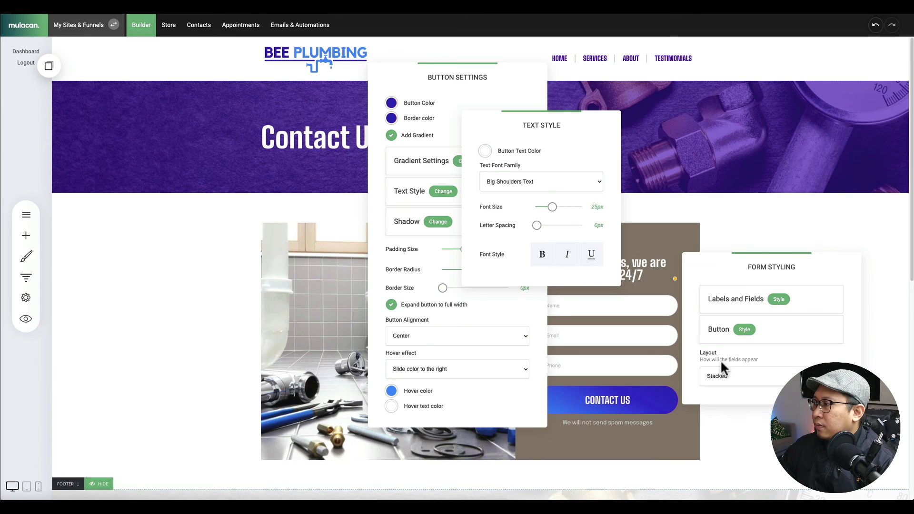
pyautogui.click(753, 416)
pyautogui.click(613, 310)
pyautogui.click(549, 307)
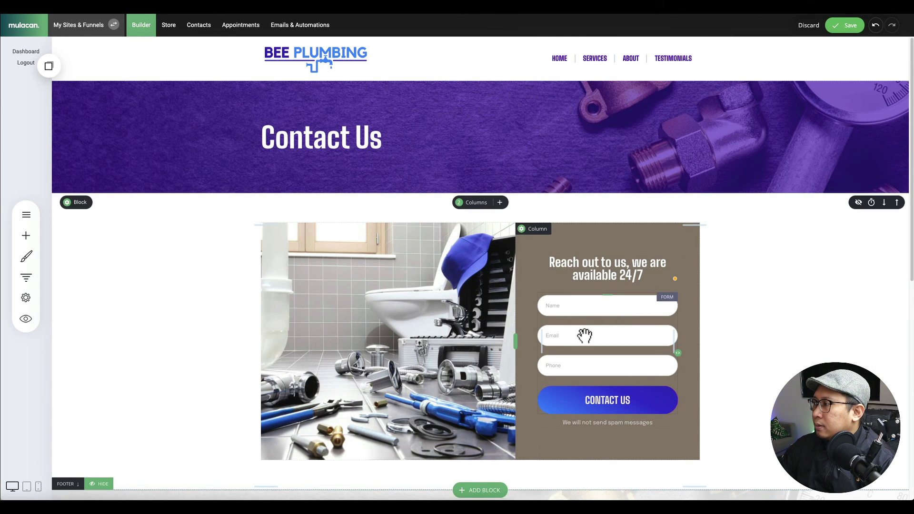
# Change the form column's background to the light blue global color and save the page.
pyautogui.click(523, 230)
pyautogui.click(579, 133)
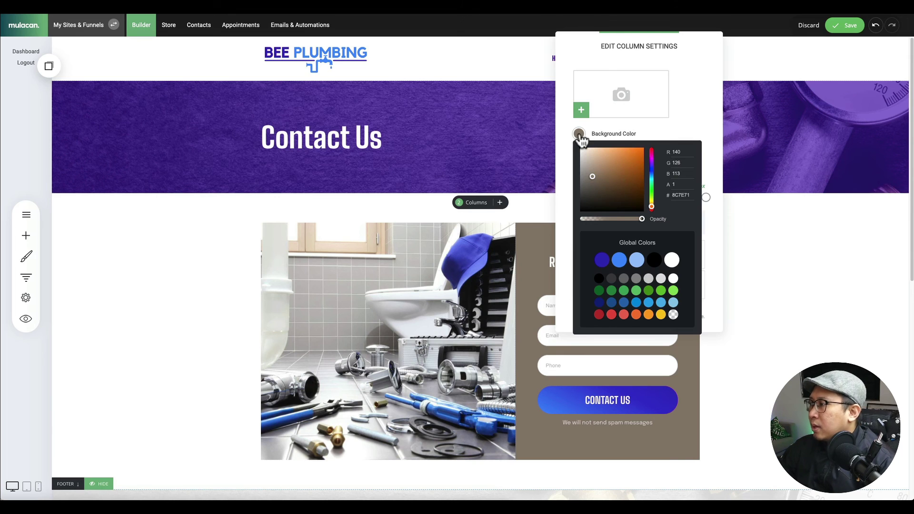
pyautogui.click(636, 260)
pyautogui.click(773, 329)
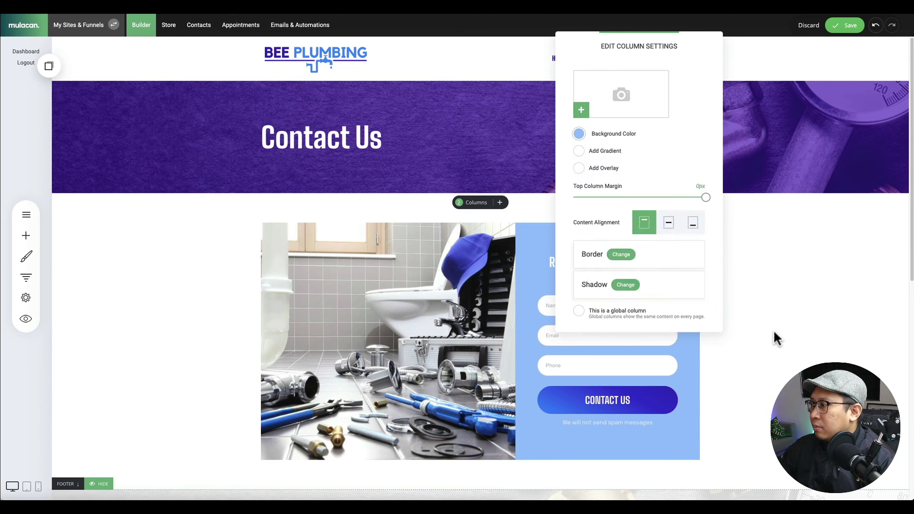
pyautogui.click(773, 330)
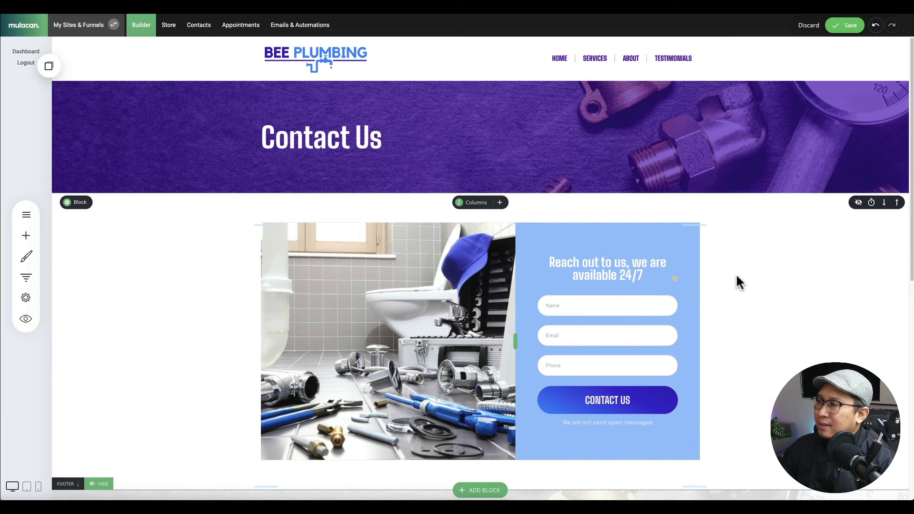
pyautogui.click(847, 25)
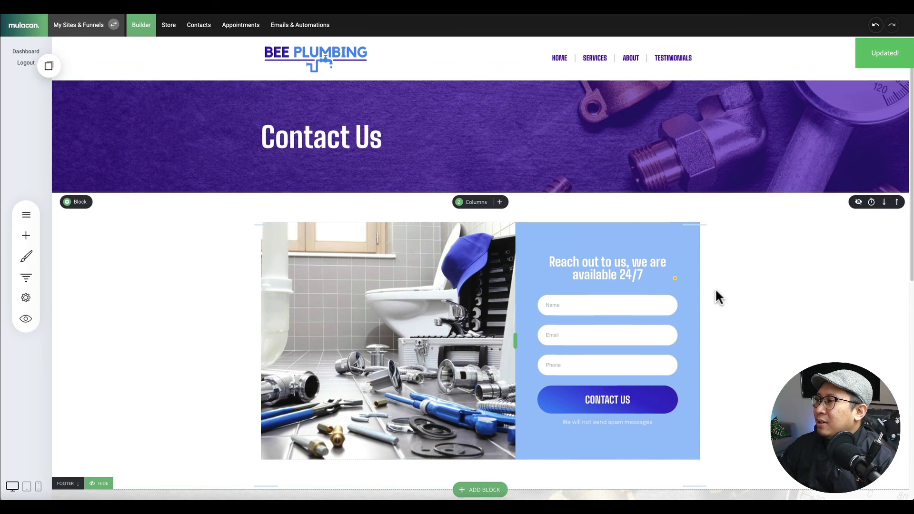
pyautogui.scroll(-3, 716, 291)
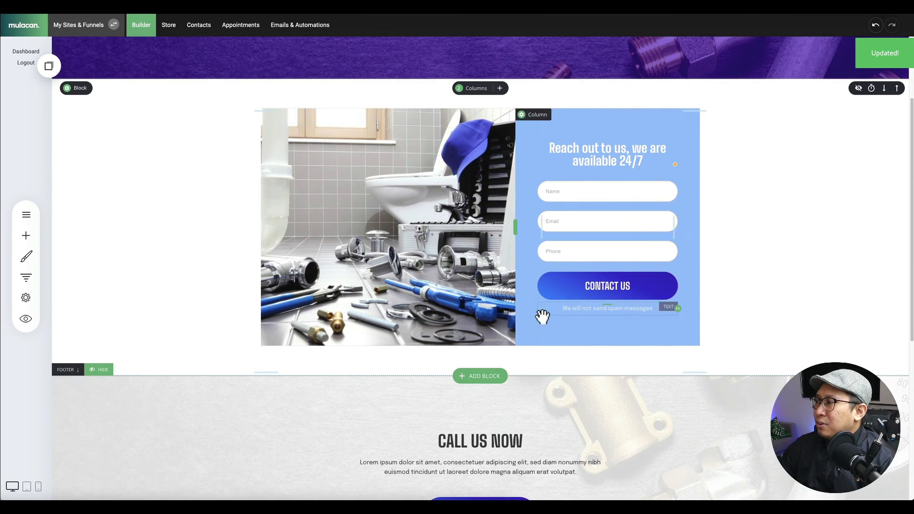
pyautogui.click(481, 376)
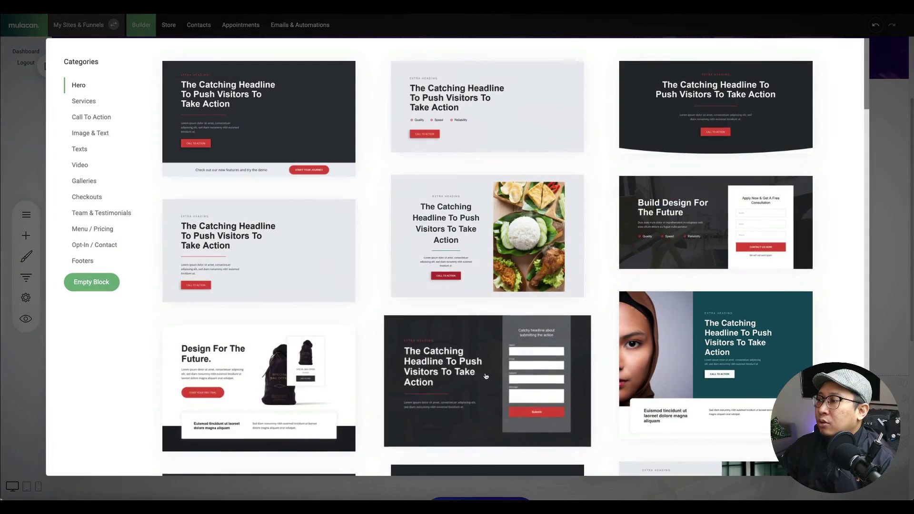
pyautogui.click(96, 247)
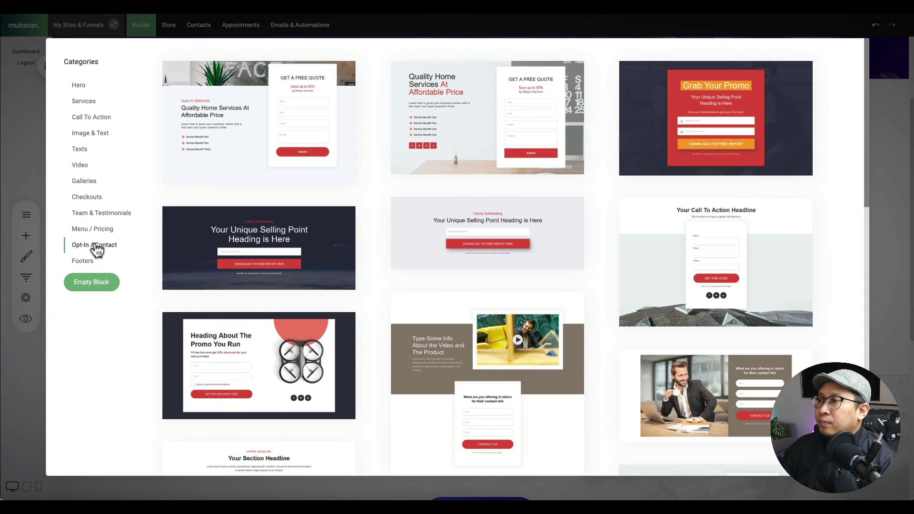
pyautogui.click(769, 145)
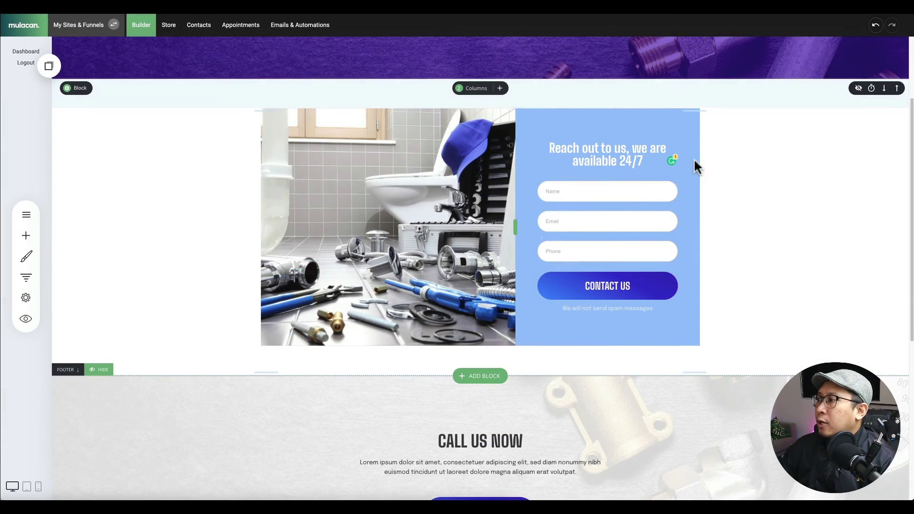
# Add an empty block between the contact form block and the footer, and check its placement on the page.
pyautogui.click(28, 235)
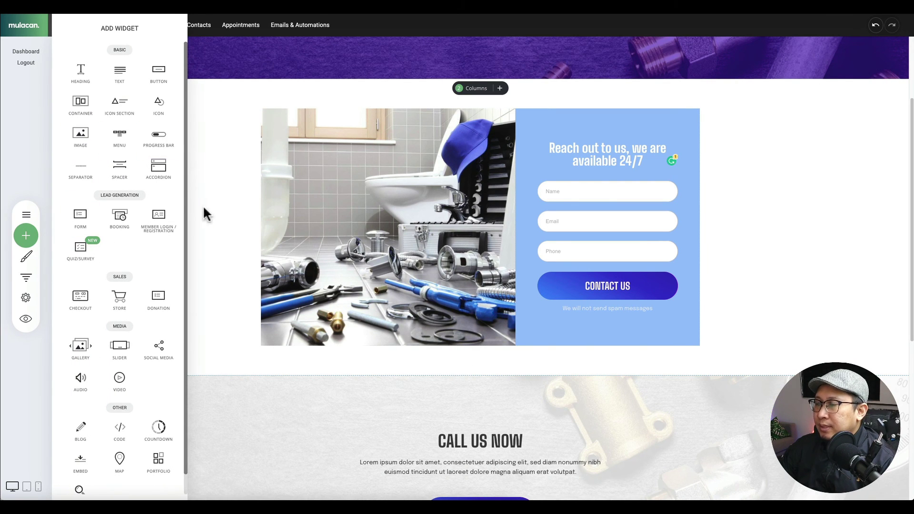
pyautogui.moveTo(90, 106); pyautogui.dragTo(474, 335)
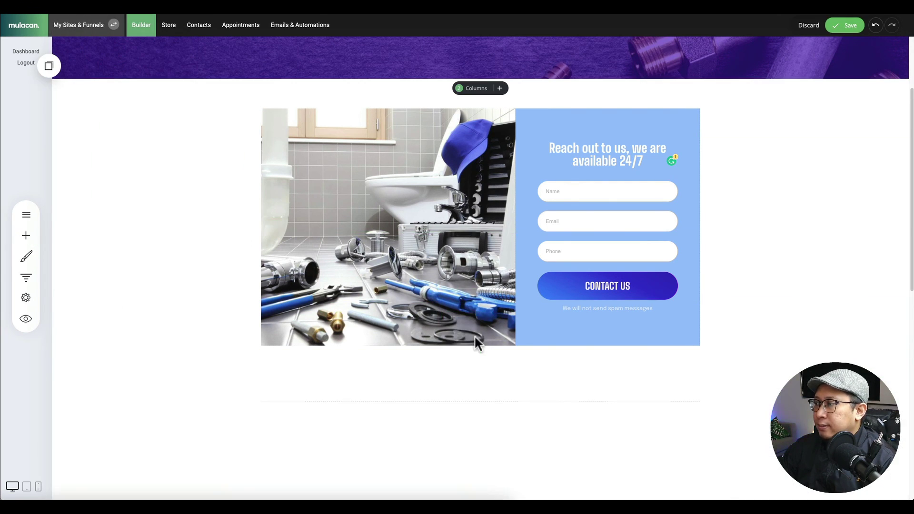
pyautogui.scroll(-3, 190, 333)
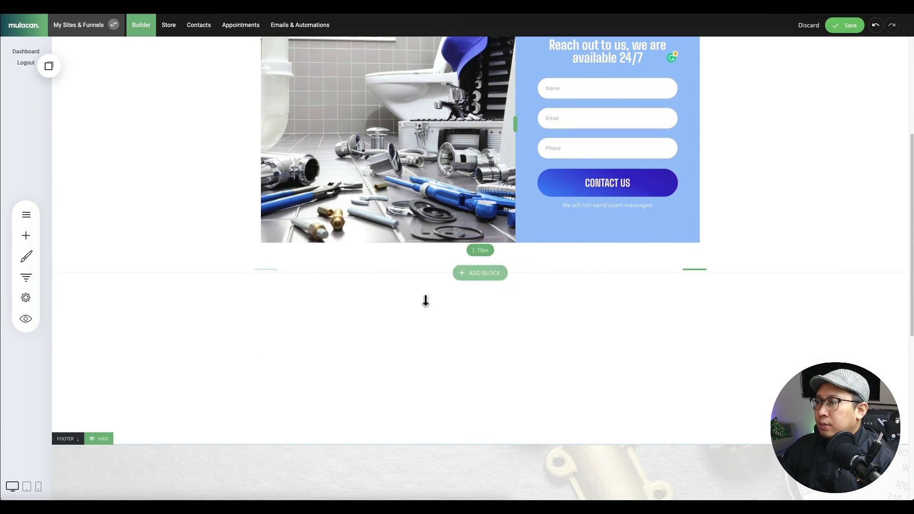
pyautogui.scroll(-8, 430, 304)
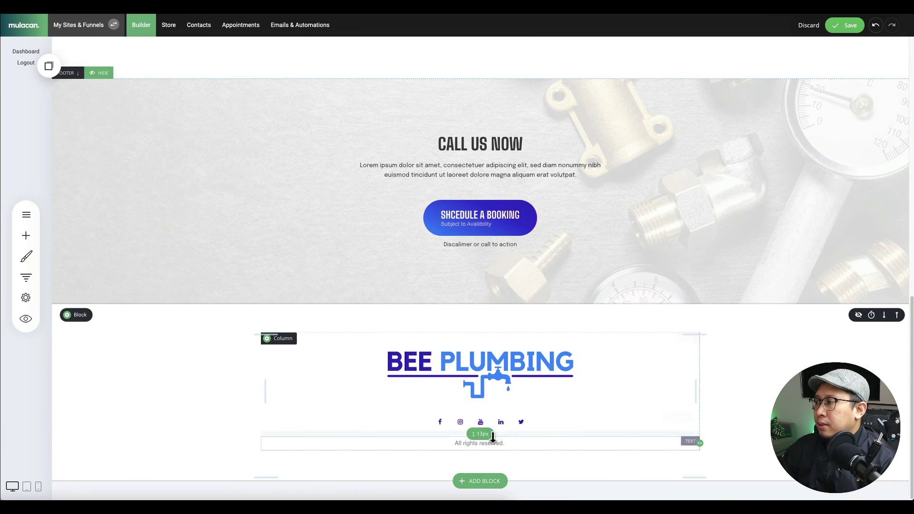
pyautogui.scroll(8, 476, 380)
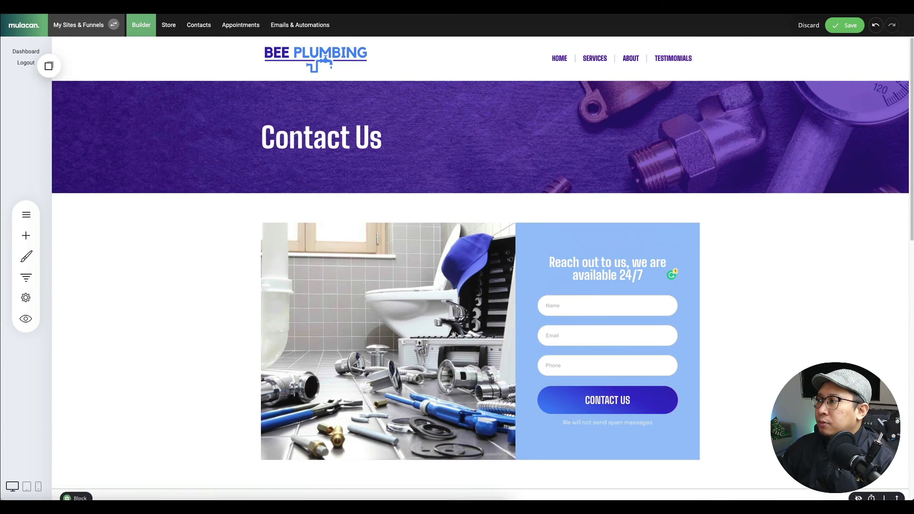
pyautogui.scroll(-6, 455, 335)
pyautogui.scroll(-5, 455, 334)
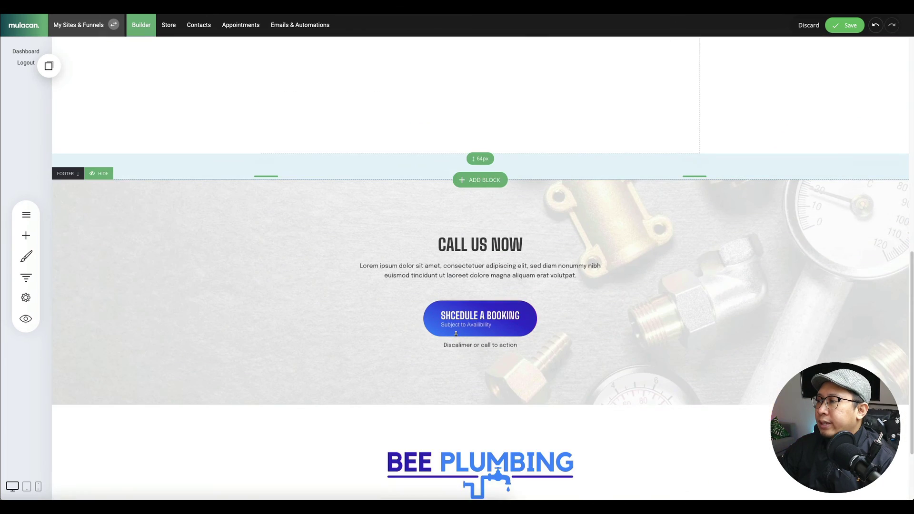
pyautogui.scroll(5, 455, 334)
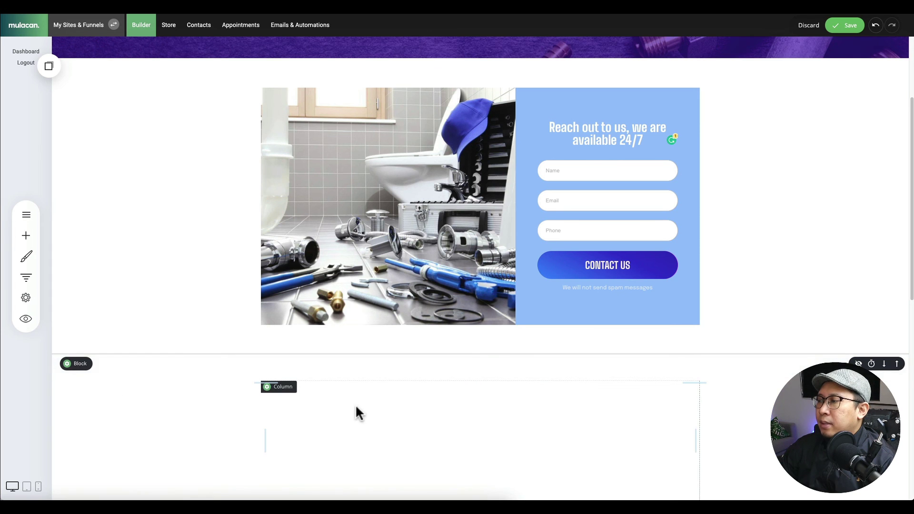
# Place a Map widget in the empty block and open its location for editing.
pyautogui.click(30, 241)
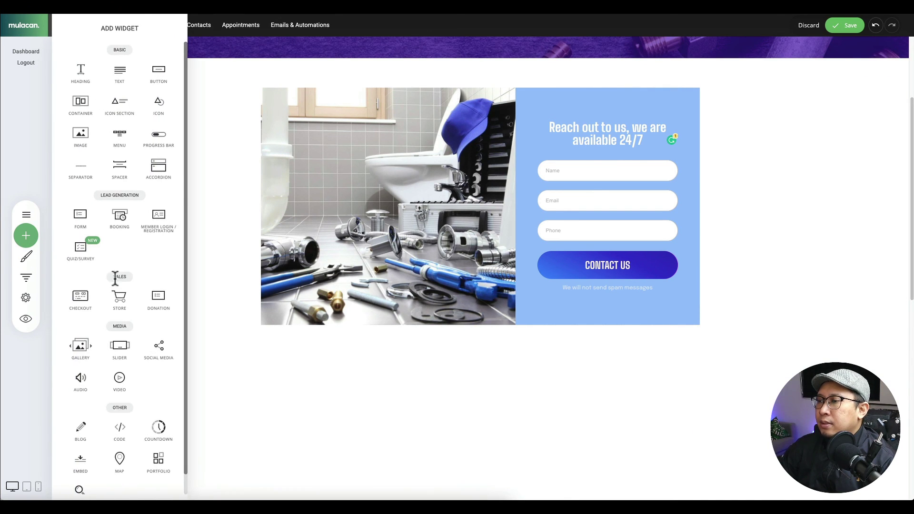
pyautogui.scroll(-1, 83, 307)
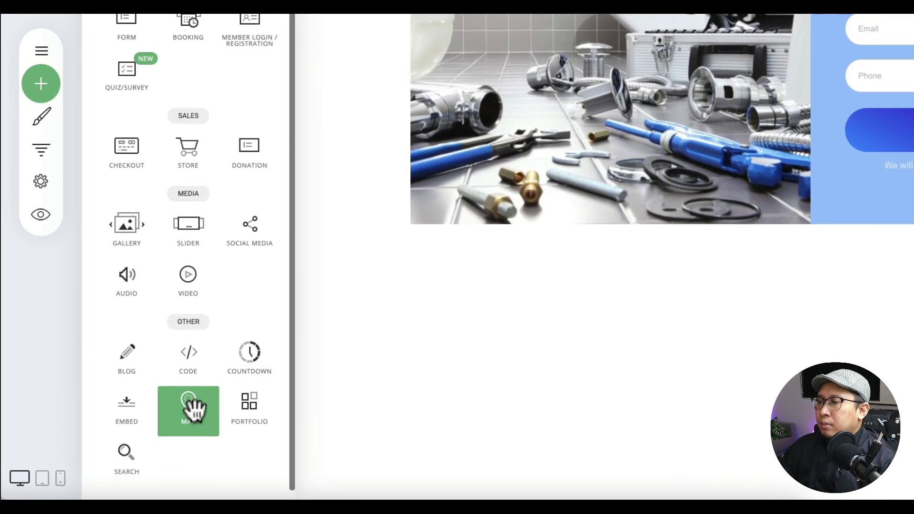
pyautogui.moveTo(119, 439); pyautogui.dragTo(481, 430)
pyautogui.moveTo(759, 382); pyautogui.dragTo(889, 306)
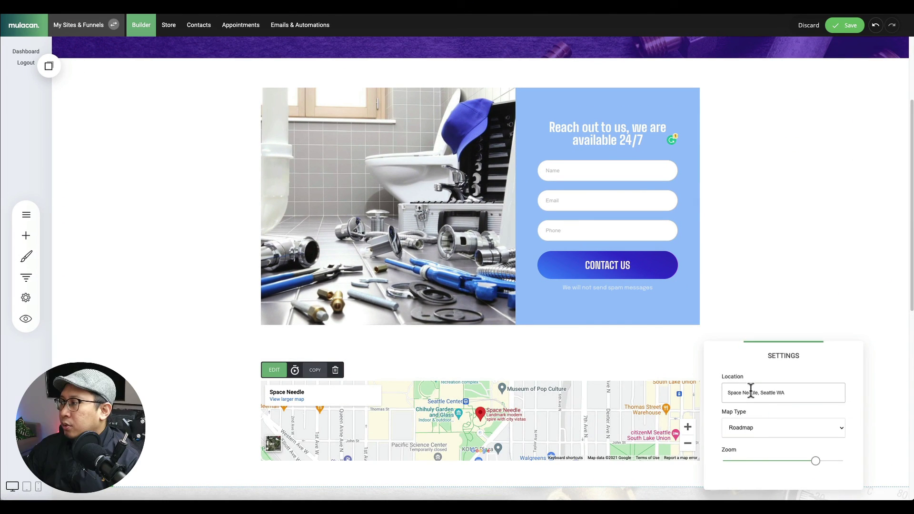
pyautogui.tripleClick(751, 390)
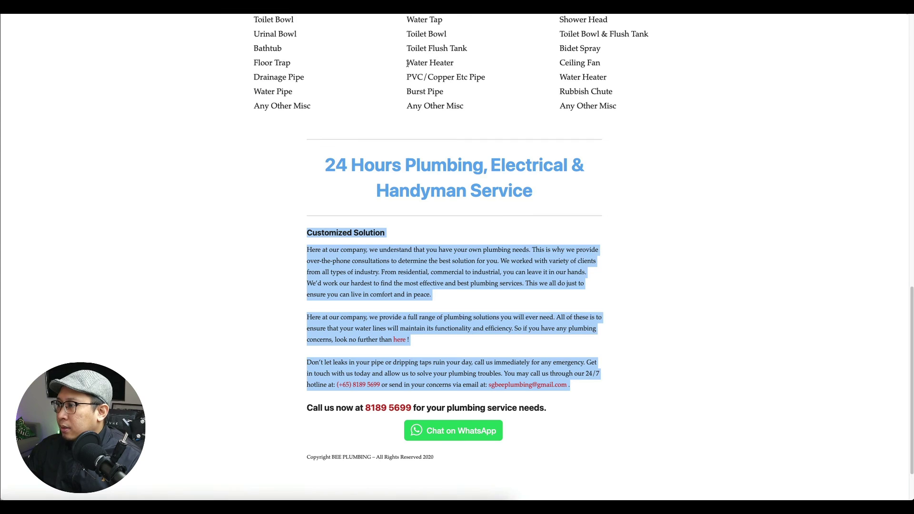
# Search the existing Bee Plumbing site's Our Services and Contact Us pages for a business address.
pyautogui.scroll(-2, 405, 214)
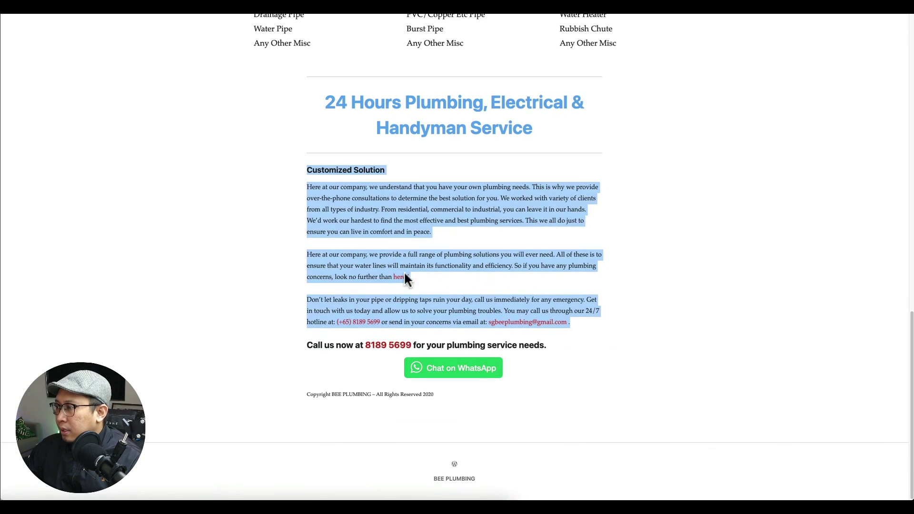
pyautogui.scroll(8, 456, 449)
pyautogui.scroll(8, 609, 198)
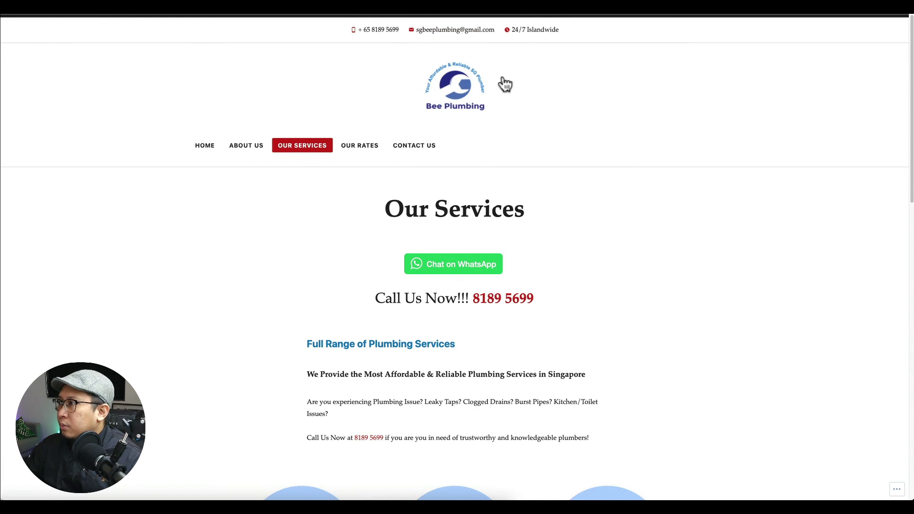
pyautogui.click(427, 151)
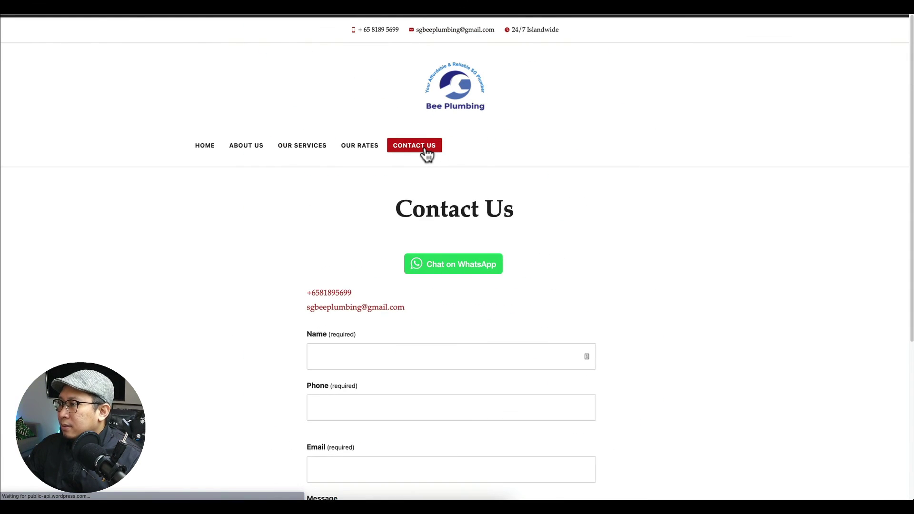
pyautogui.scroll(-5, 471, 240)
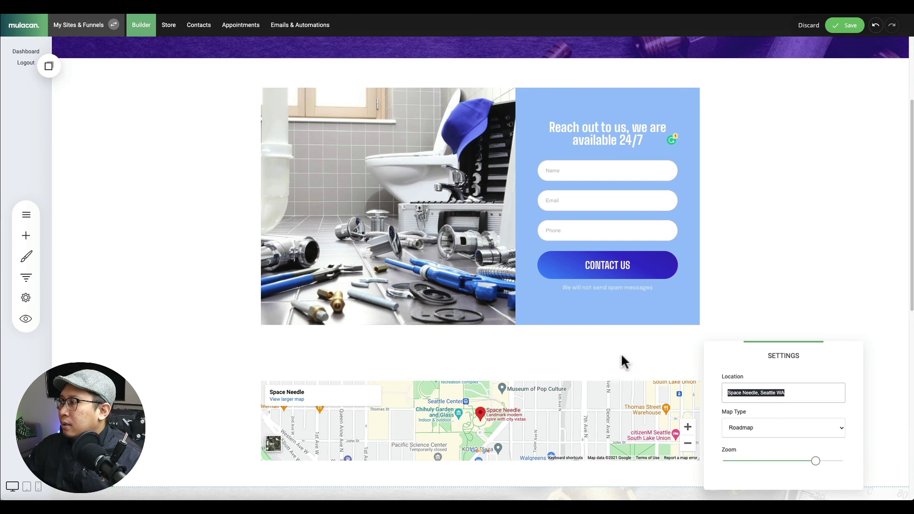
# Set the map's location to Ubi Techpark and zoom it out to cover a wider area.
pyautogui.write('Ubi Techpark')
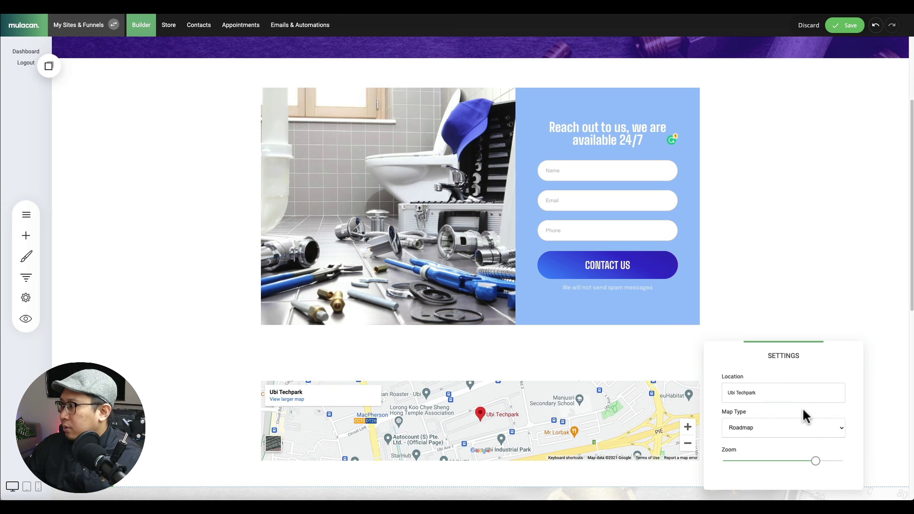
pyautogui.moveTo(812, 462)
pyautogui.mouseDown()
pyautogui.moveTo(798, 464)
pyautogui.moveTo(819, 465)
pyautogui.moveTo(799, 465)
pyautogui.mouseUp()
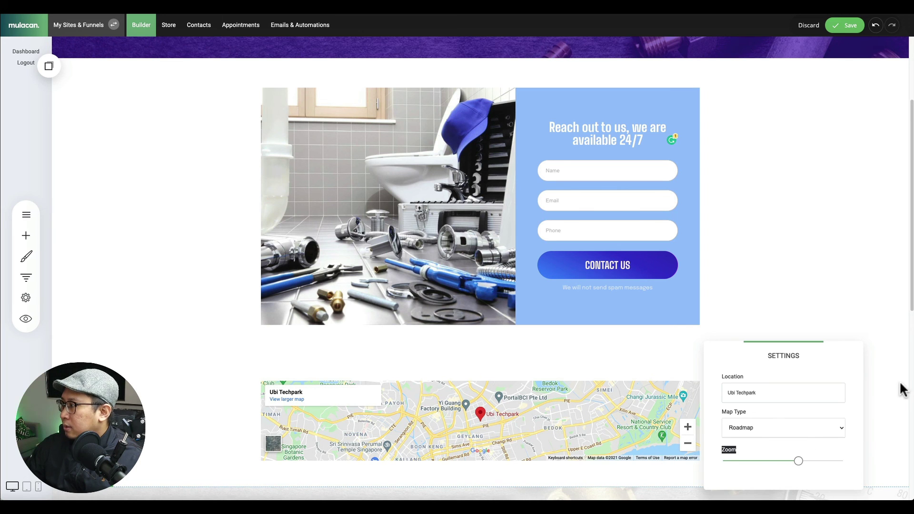
pyautogui.click(878, 394)
# Make the map block full width, remove the spacing between the map and the footer, and save the page.
pyautogui.scroll(-3, 288, 260)
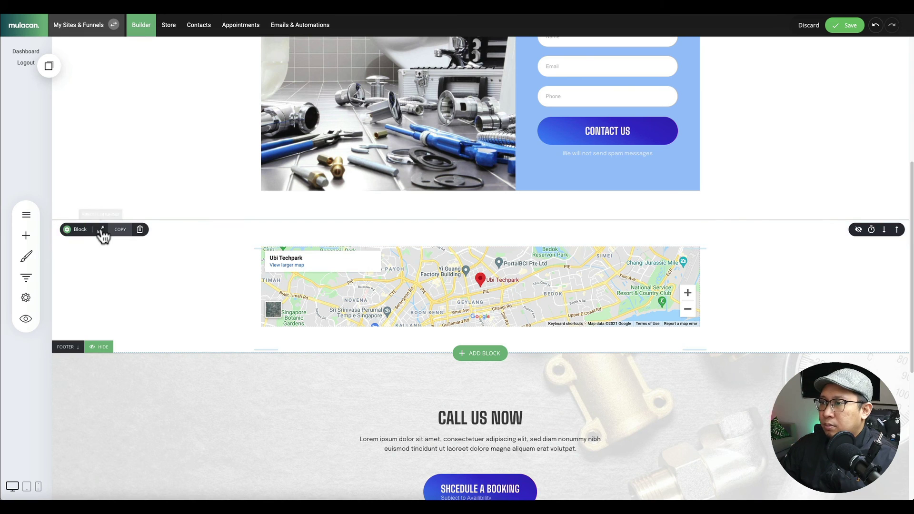
pyautogui.click(101, 230)
pyautogui.click(492, 127)
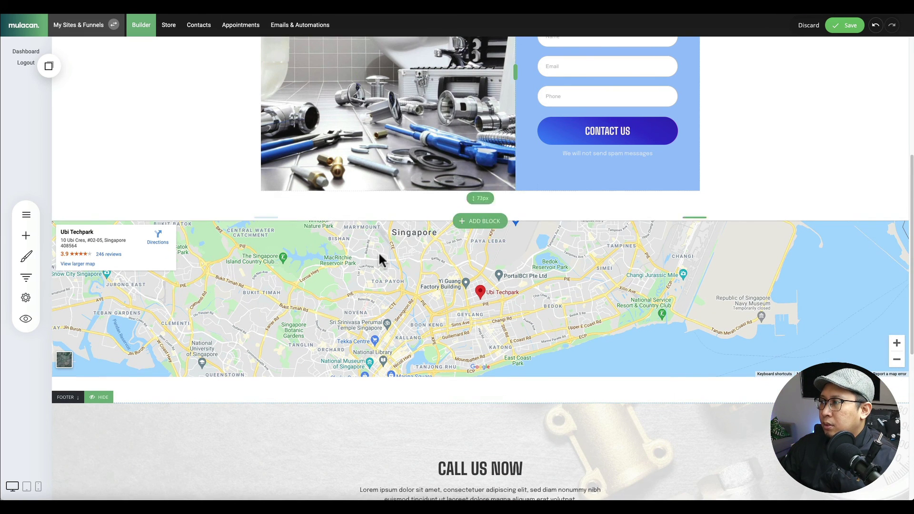
pyautogui.moveTo(355, 388); pyautogui.dragTo(362, 323)
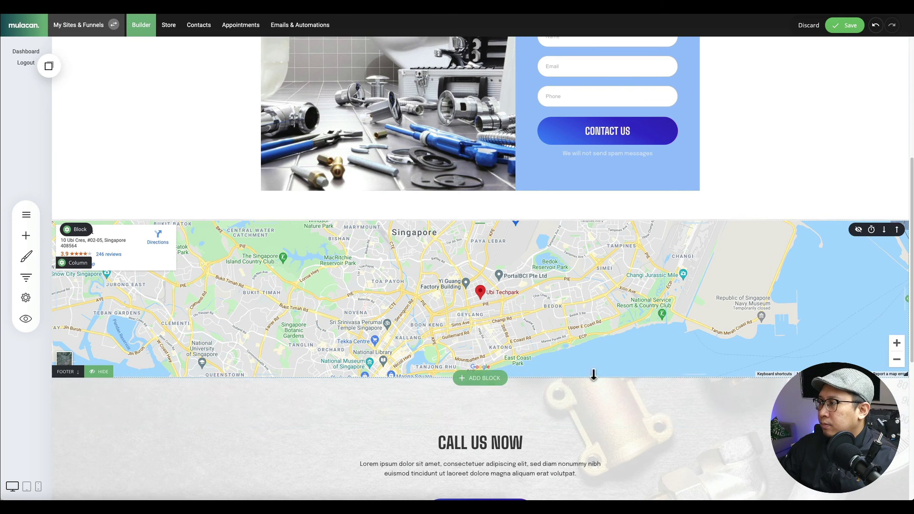
pyautogui.moveTo(698, 373)
pyautogui.mouseDown()
pyautogui.moveTo(698, 388)
pyautogui.moveTo(702, 369)
pyautogui.mouseUp()
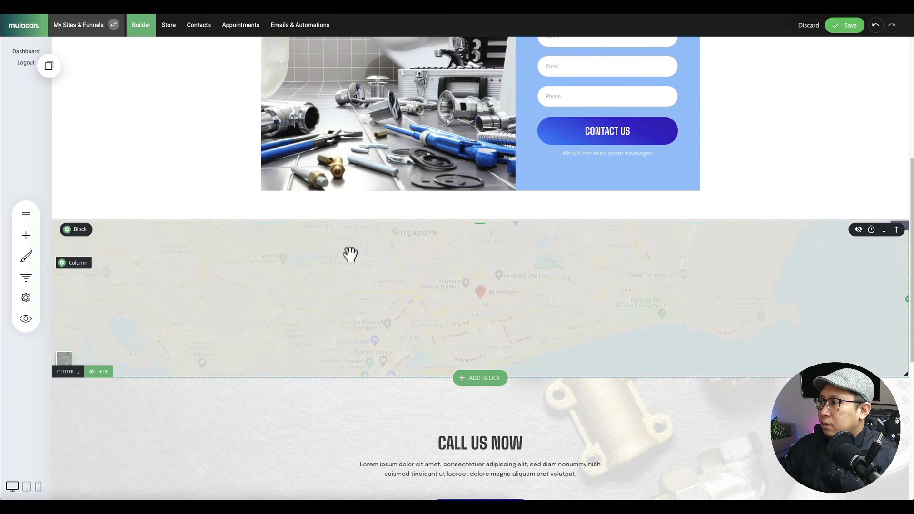
pyautogui.click(65, 210)
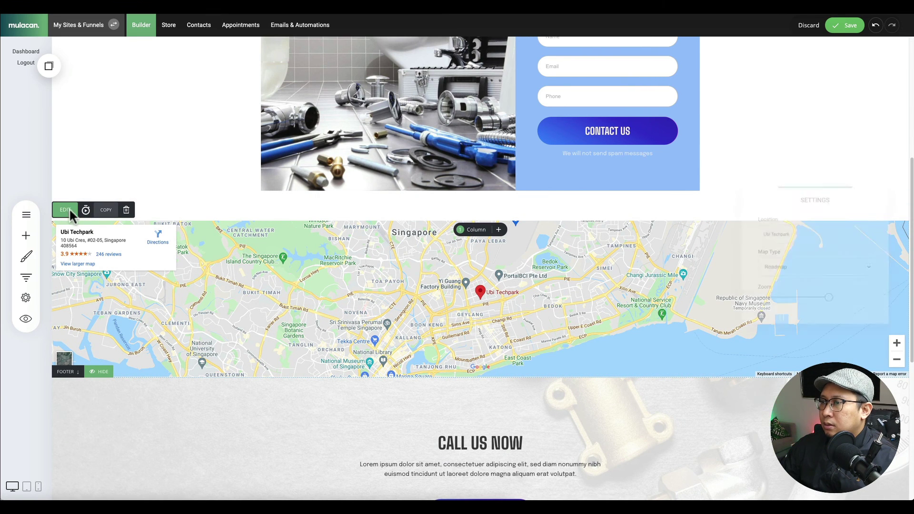
pyautogui.click(671, 321)
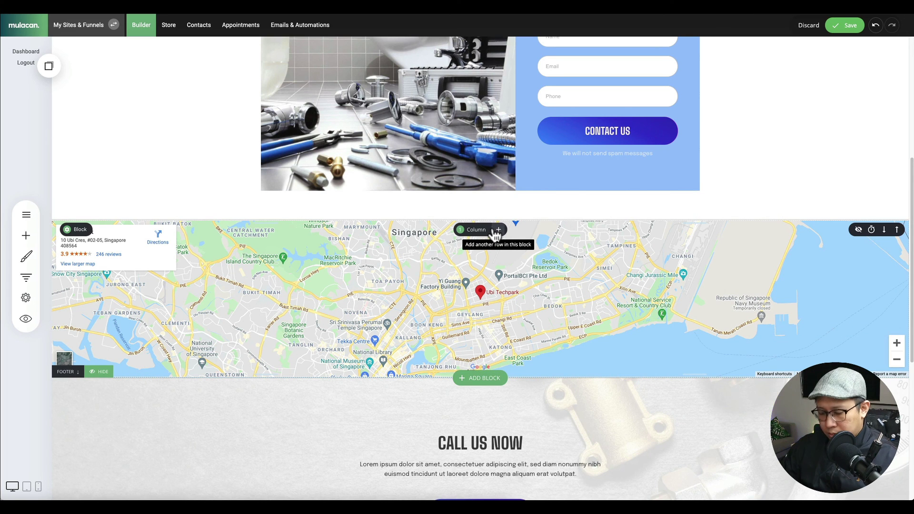
pyautogui.hotkey('ctrl', 's')
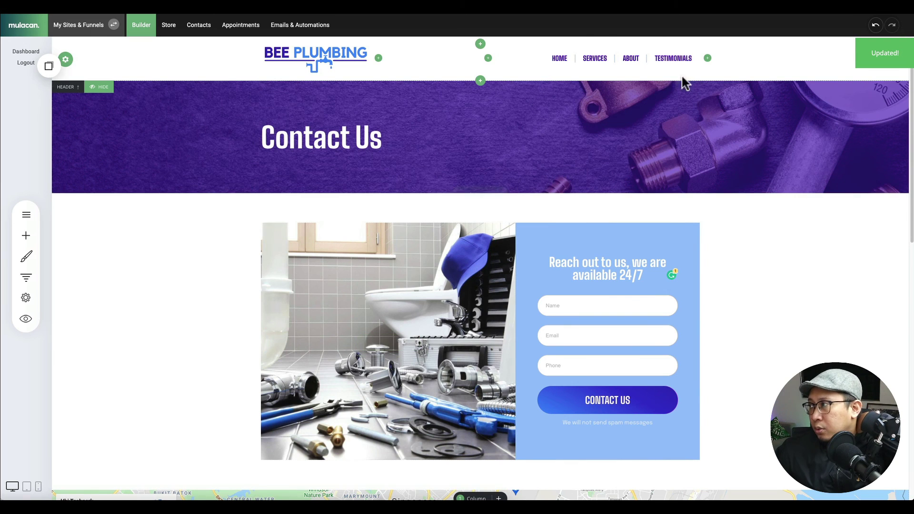
# Add a Contact item linked to the Contact page, opening in the same tab, to the header menu and save.
pyautogui.click(557, 53)
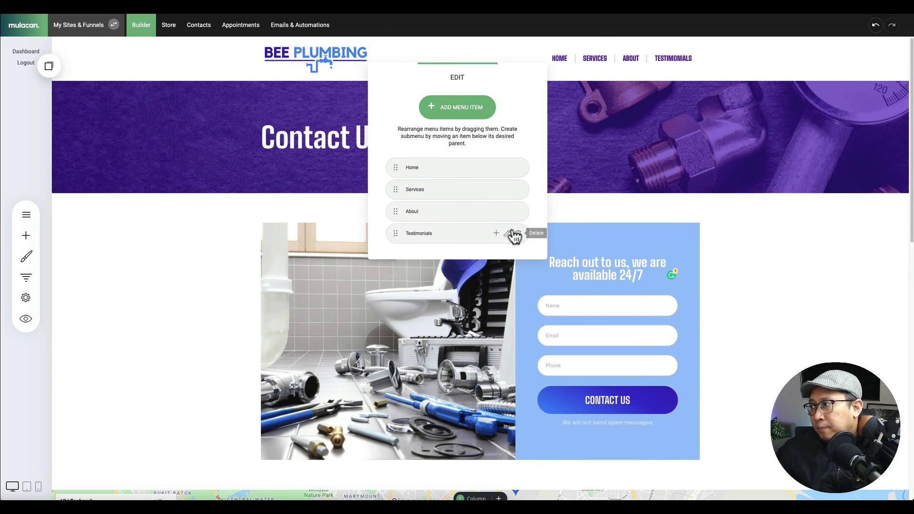
pyautogui.click(466, 108)
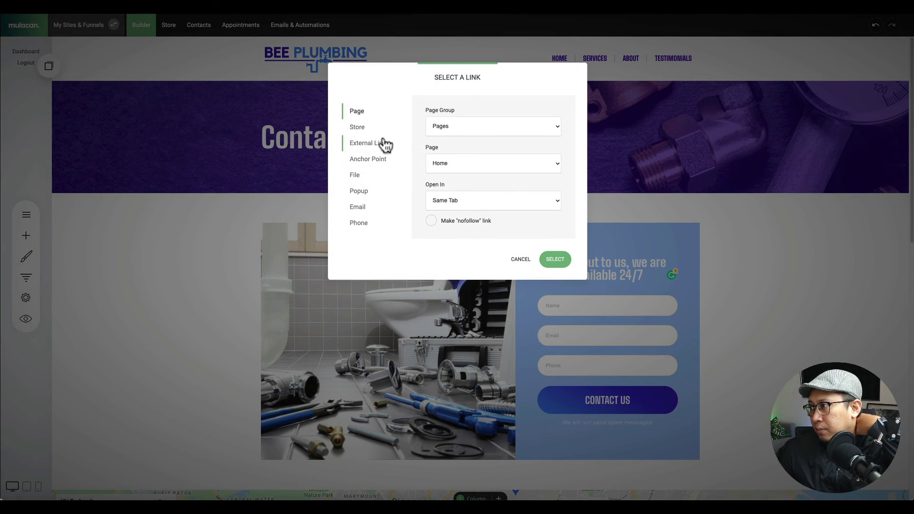
pyautogui.click(455, 162)
pyautogui.click(454, 194)
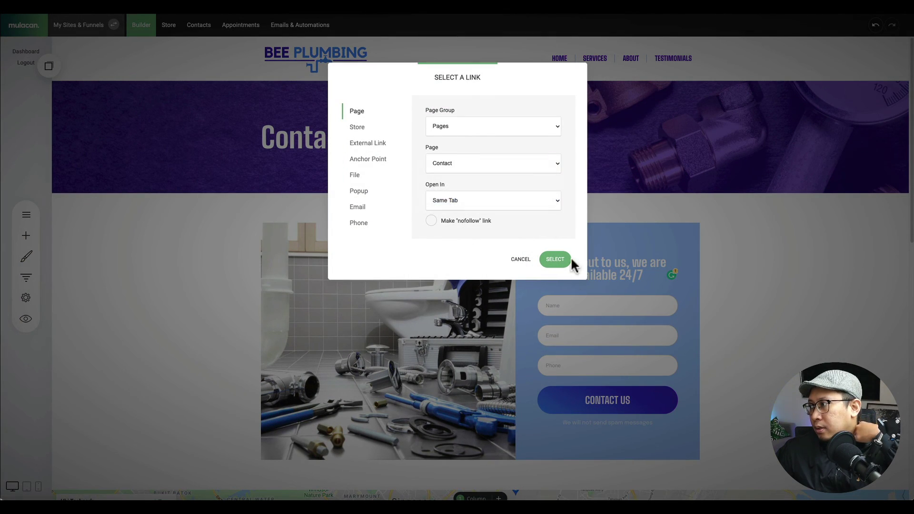
pyautogui.click(556, 260)
pyautogui.click(757, 265)
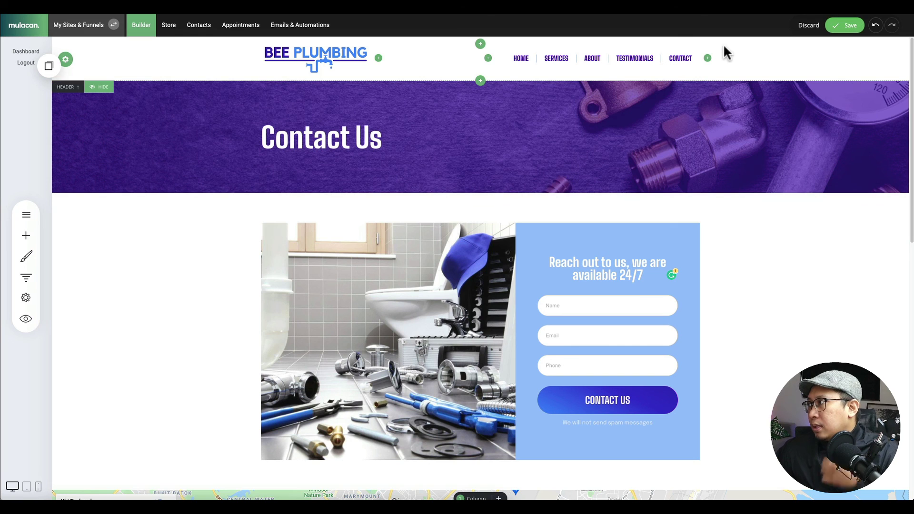
pyautogui.click(845, 28)
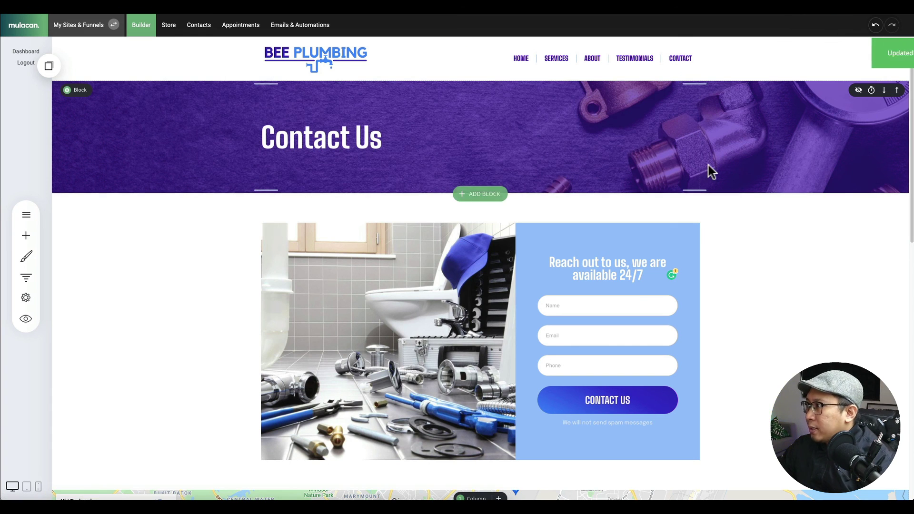
# Compose a wa.me WhatsApp link with country code 65 and the business phone number in a new browser tab.
pyautogui.scroll(-7, 653, 234)
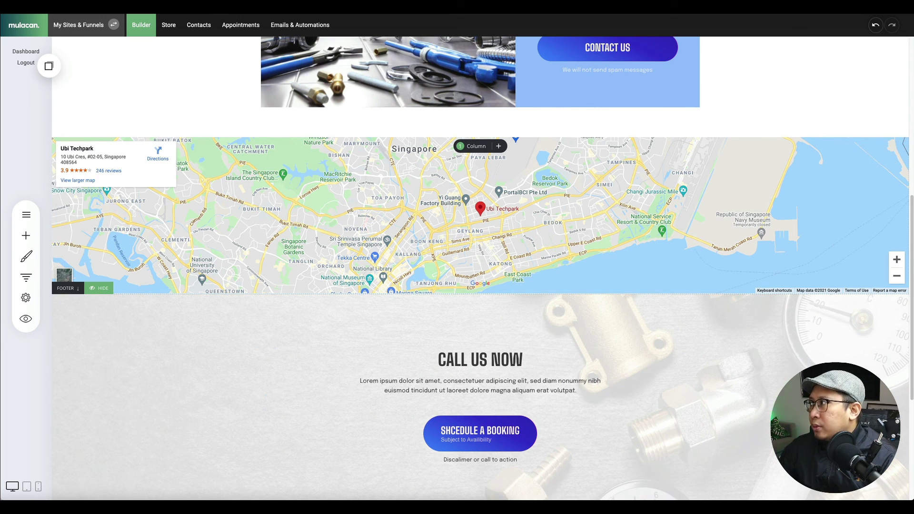
pyautogui.press('super+t')
pyautogui.write('wa.me/65')
pyautogui.press('BackSpace')
pyautogui.press('BackSpace')
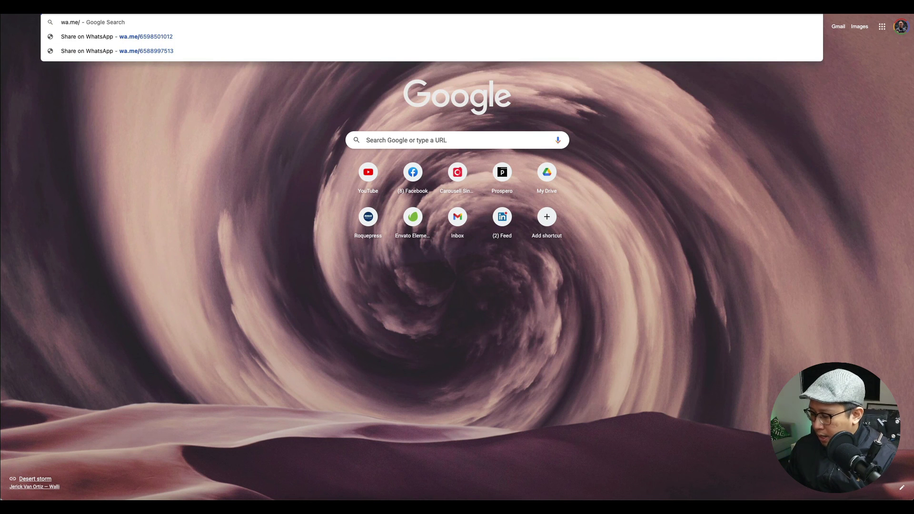
pyautogui.write('65')
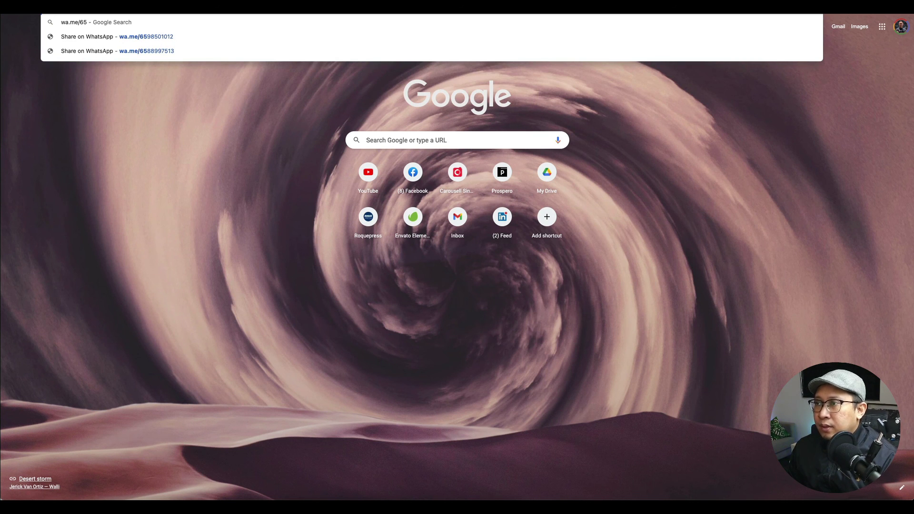
pyautogui.write('1')
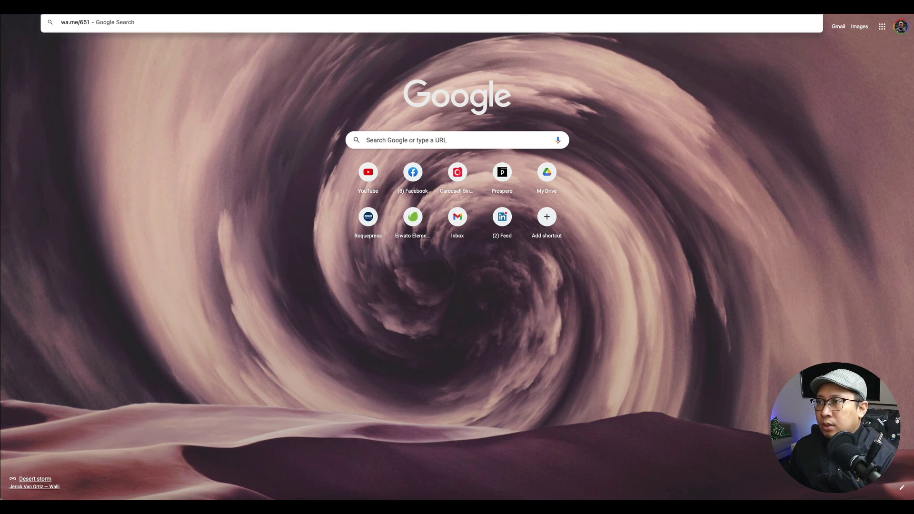
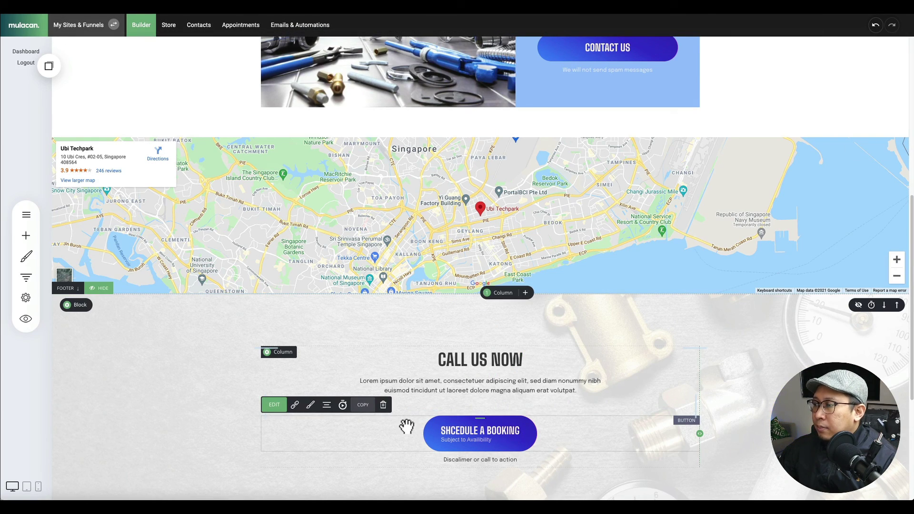
# Link the footer's booking button to the external wa.me WhatsApp URL, opening in the same tab, and save the page.
pyautogui.click(295, 406)
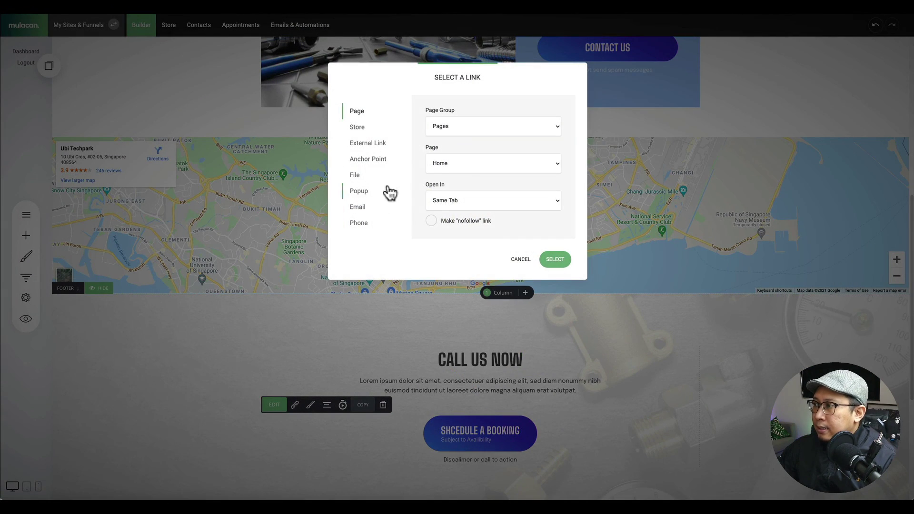
pyautogui.click(369, 151)
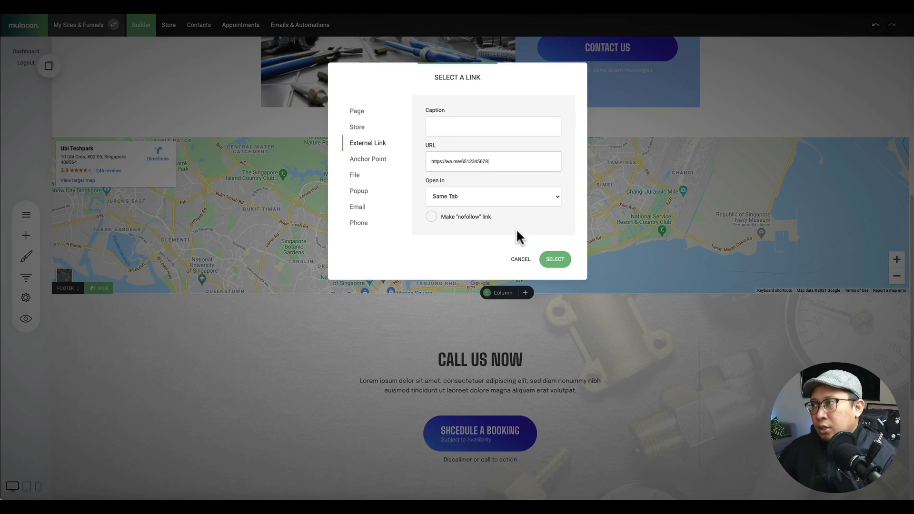
pyautogui.click(553, 259)
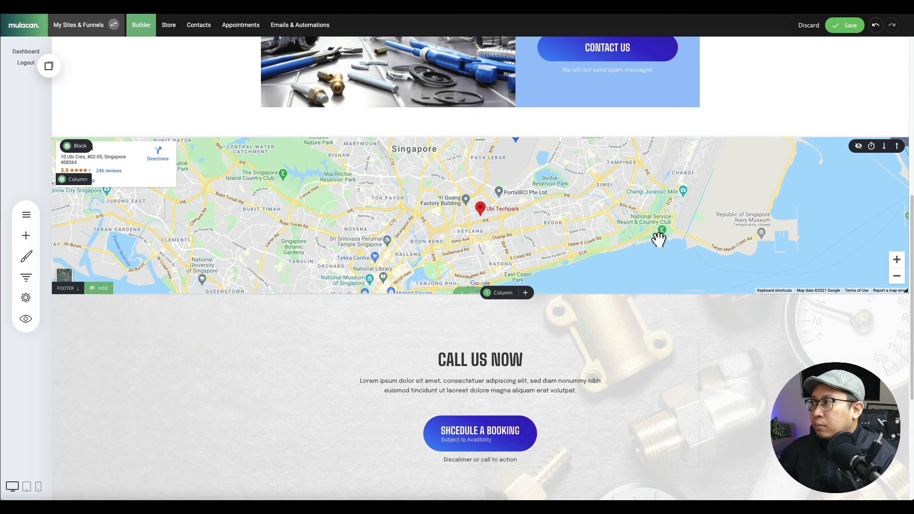
pyautogui.scroll(5, 659, 239)
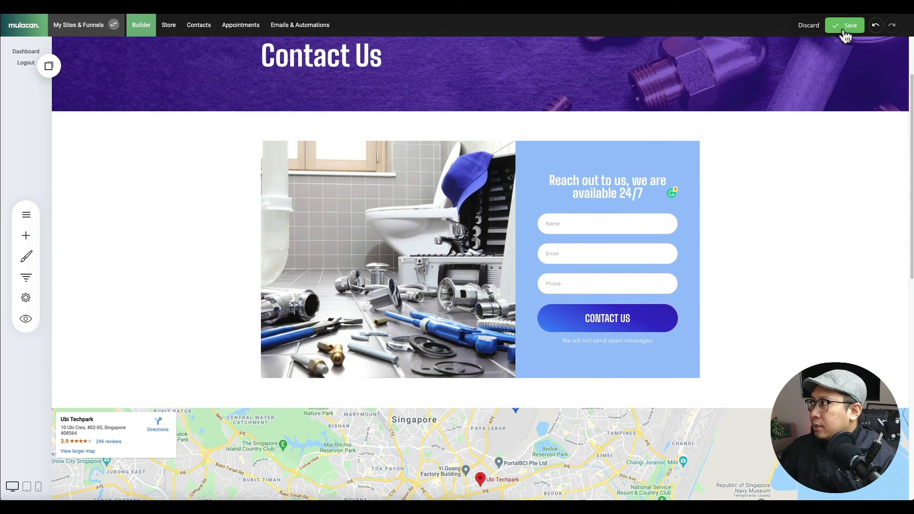
pyautogui.click(845, 28)
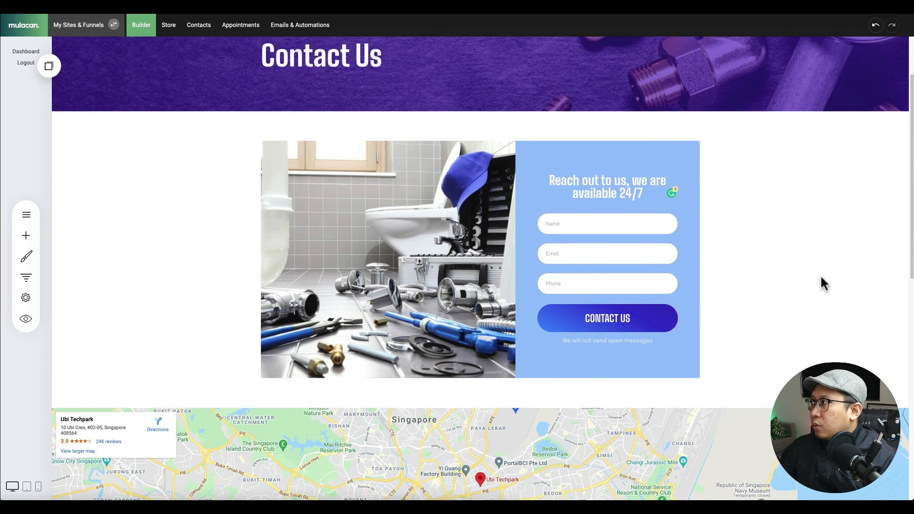
# Add a button after the header menu with the text "CALL US NOW".
pyautogui.scroll(-5, 766, 313)
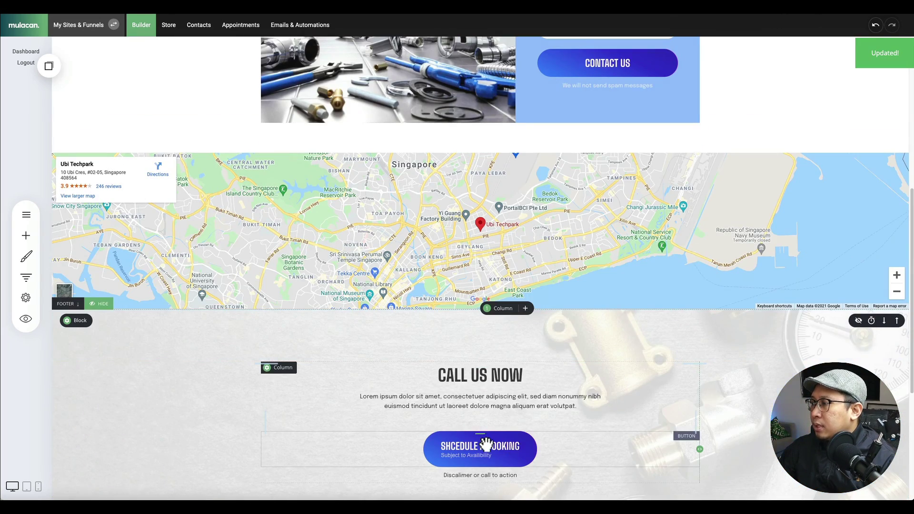
pyautogui.scroll(6, 616, 414)
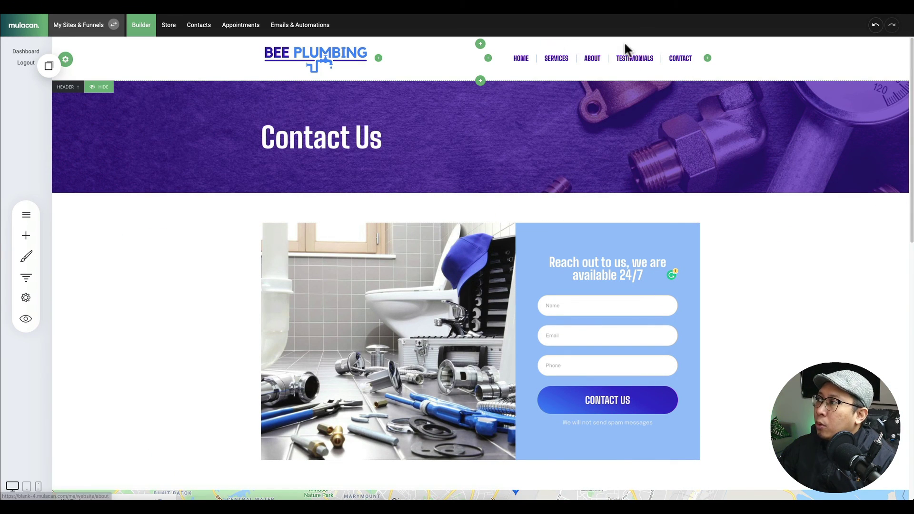
pyautogui.click(709, 58)
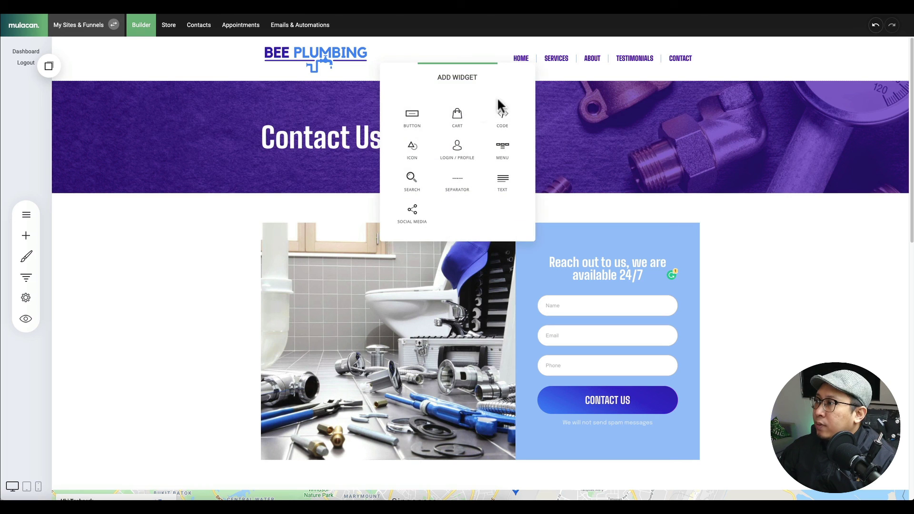
pyautogui.click(407, 118)
pyautogui.click(430, 118)
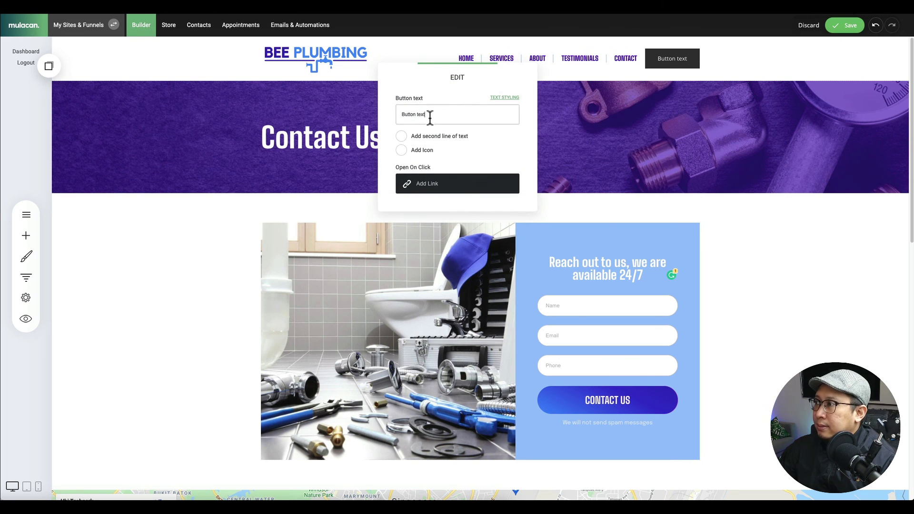
pyautogui.write('CALL US NOW')
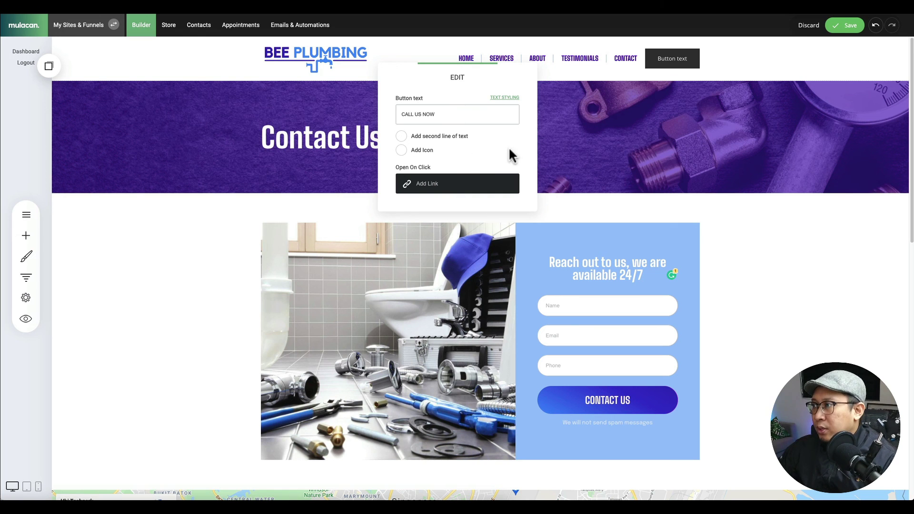
# Link the header's CALL US NOW button to the external wa.me WhatsApp URL, opening in the same tab.
pyautogui.click(440, 180)
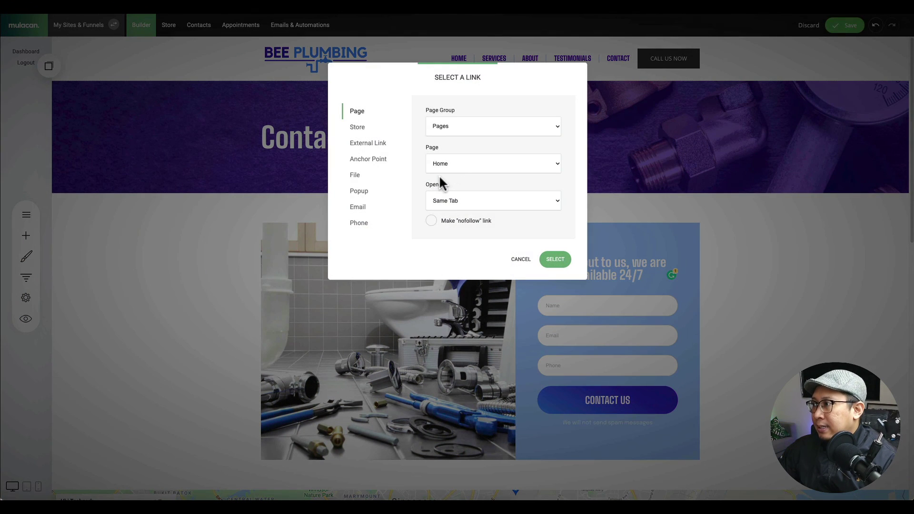
pyautogui.click(367, 142)
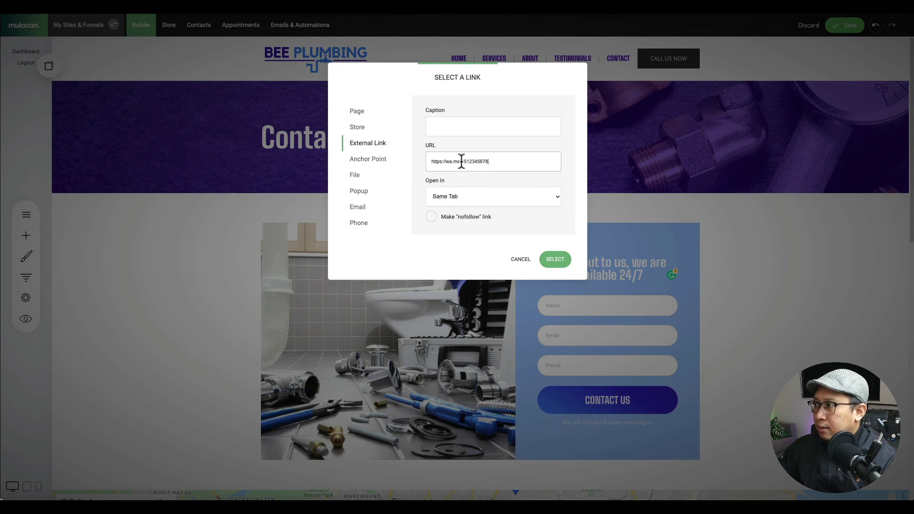
pyautogui.click(555, 259)
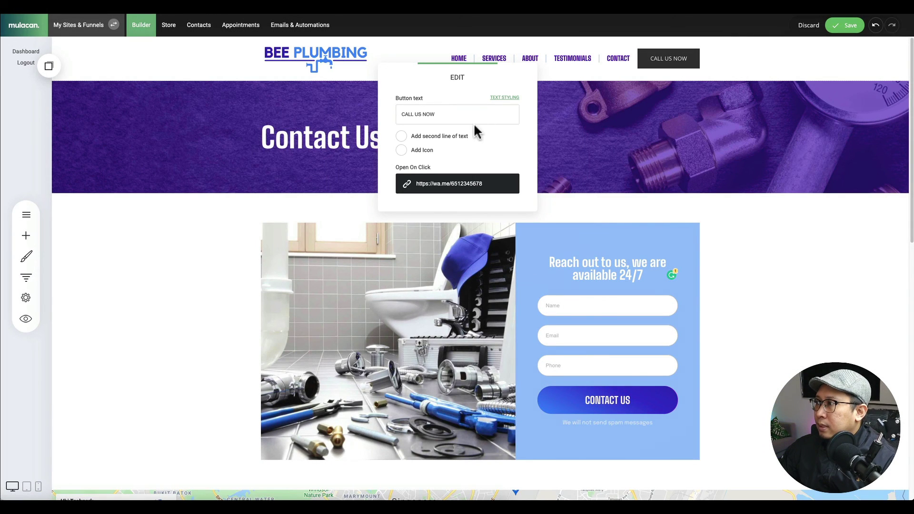
pyautogui.click(647, 93)
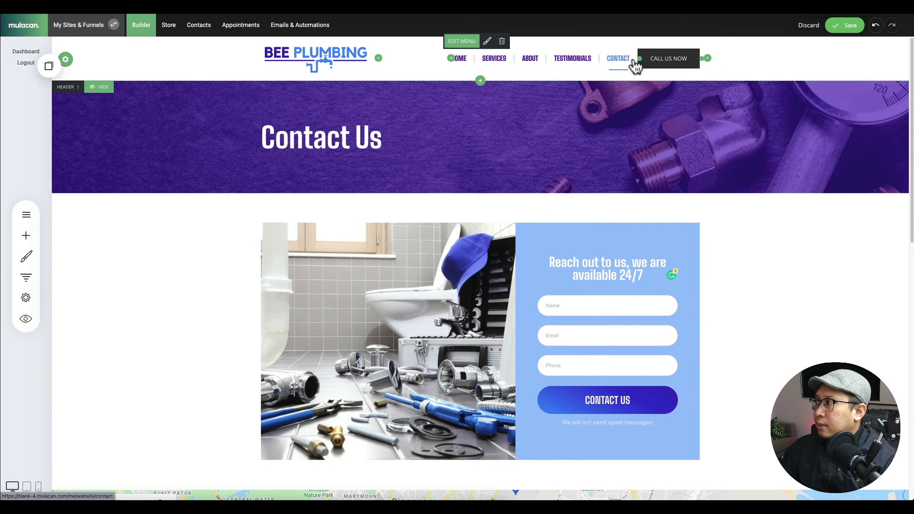
# Give the header's CALL US NOW button a gradient fill, a 6px border radius and a 0px border size.
pyautogui.click(659, 44)
pyautogui.click(390, 136)
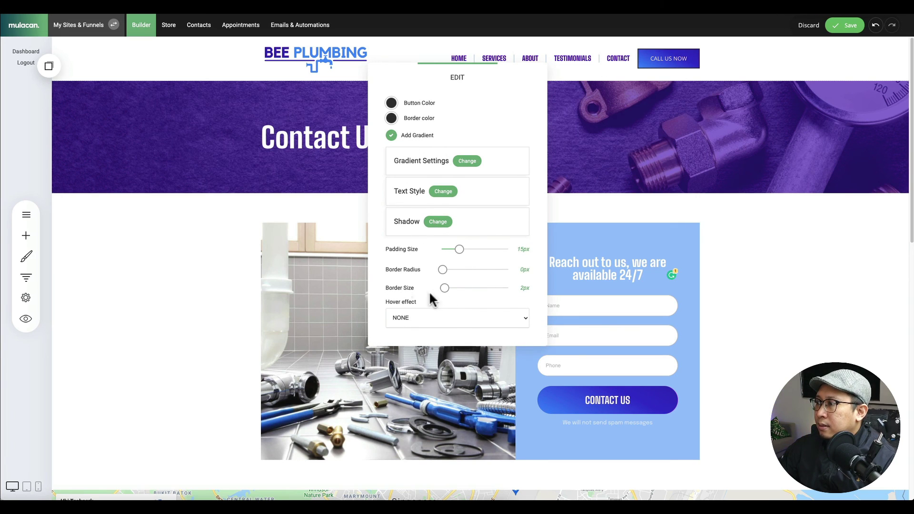
pyautogui.moveTo(444, 289); pyautogui.dragTo(434, 291)
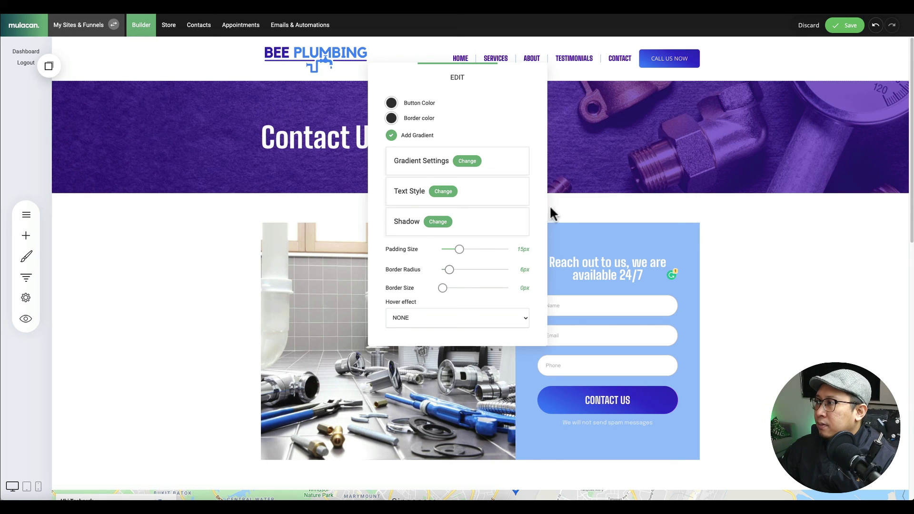
# Set the header button's text to the Big Shoulders Text font at 19px and save the page.
pyautogui.click(443, 190)
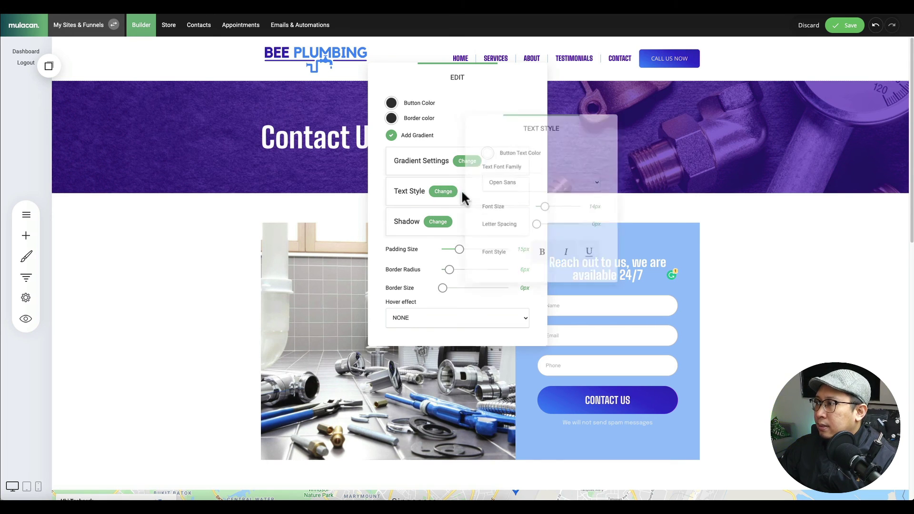
pyautogui.click(518, 181)
pyautogui.click(519, 227)
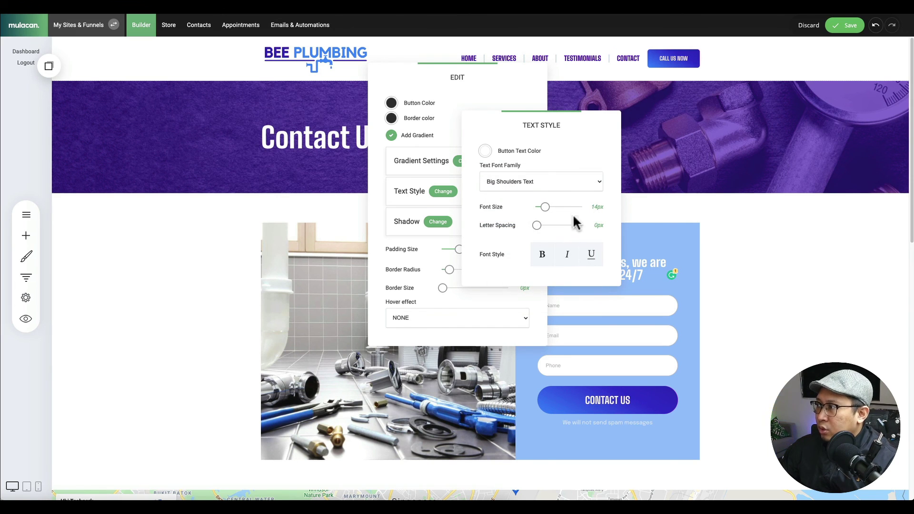
pyautogui.moveTo(550, 214); pyautogui.dragTo(552, 213)
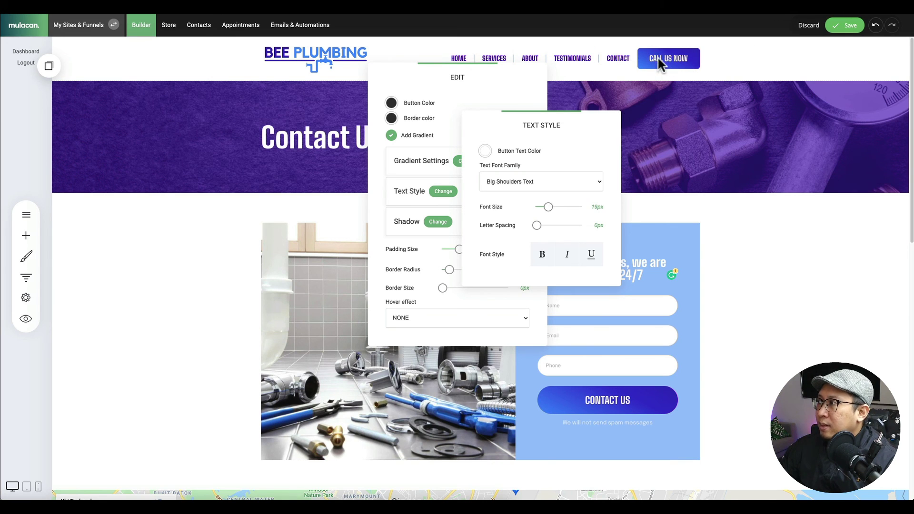
pyautogui.click(837, 24)
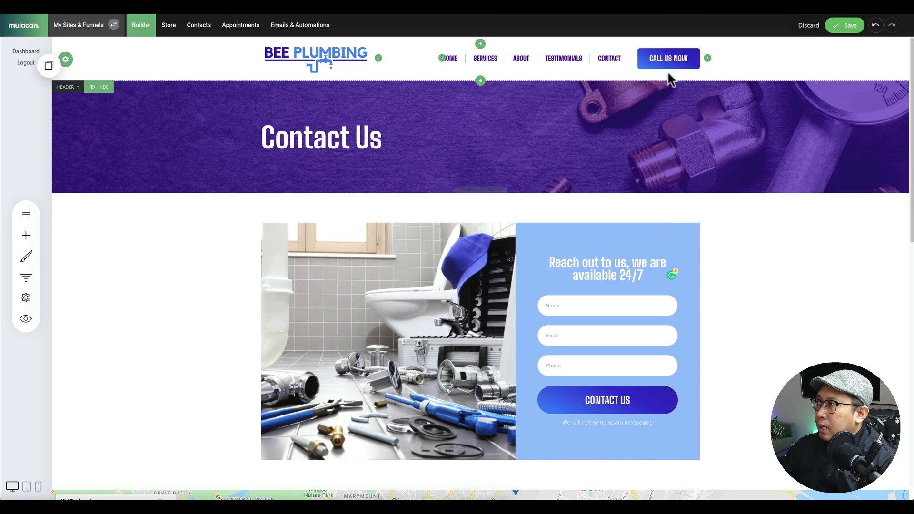
pyautogui.click(847, 26)
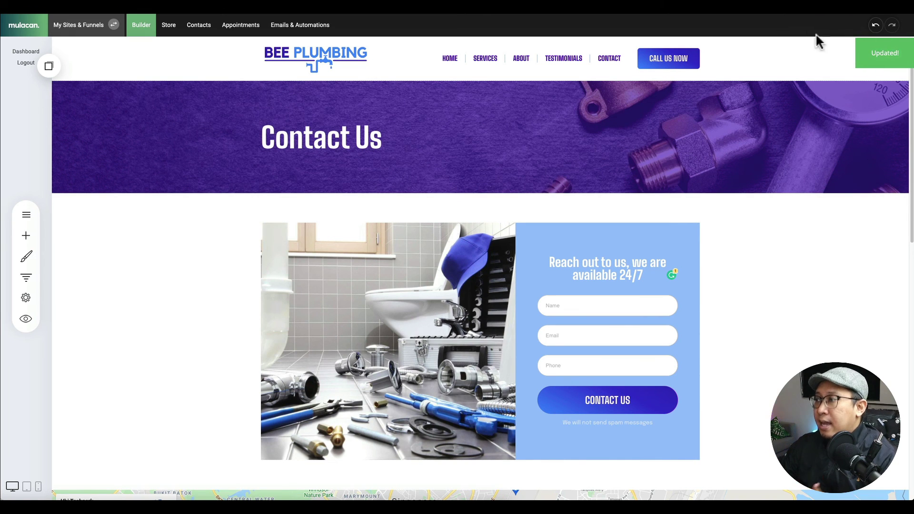
# Open the site's Home page in the builder through the header navigation.
pyautogui.click(448, 60)
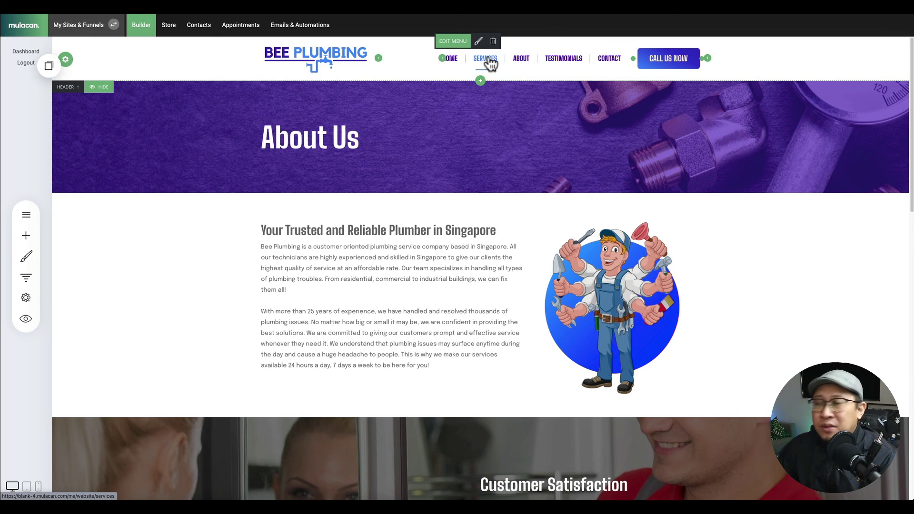
pyautogui.click(454, 60)
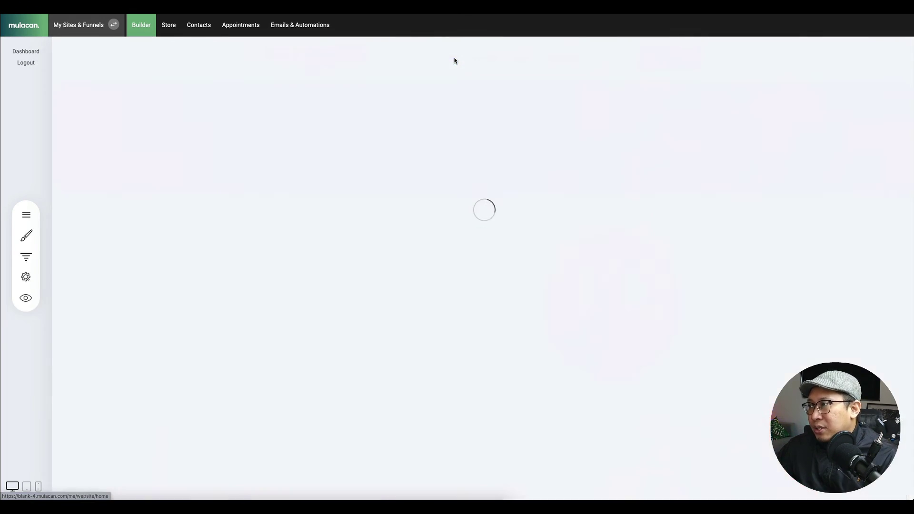